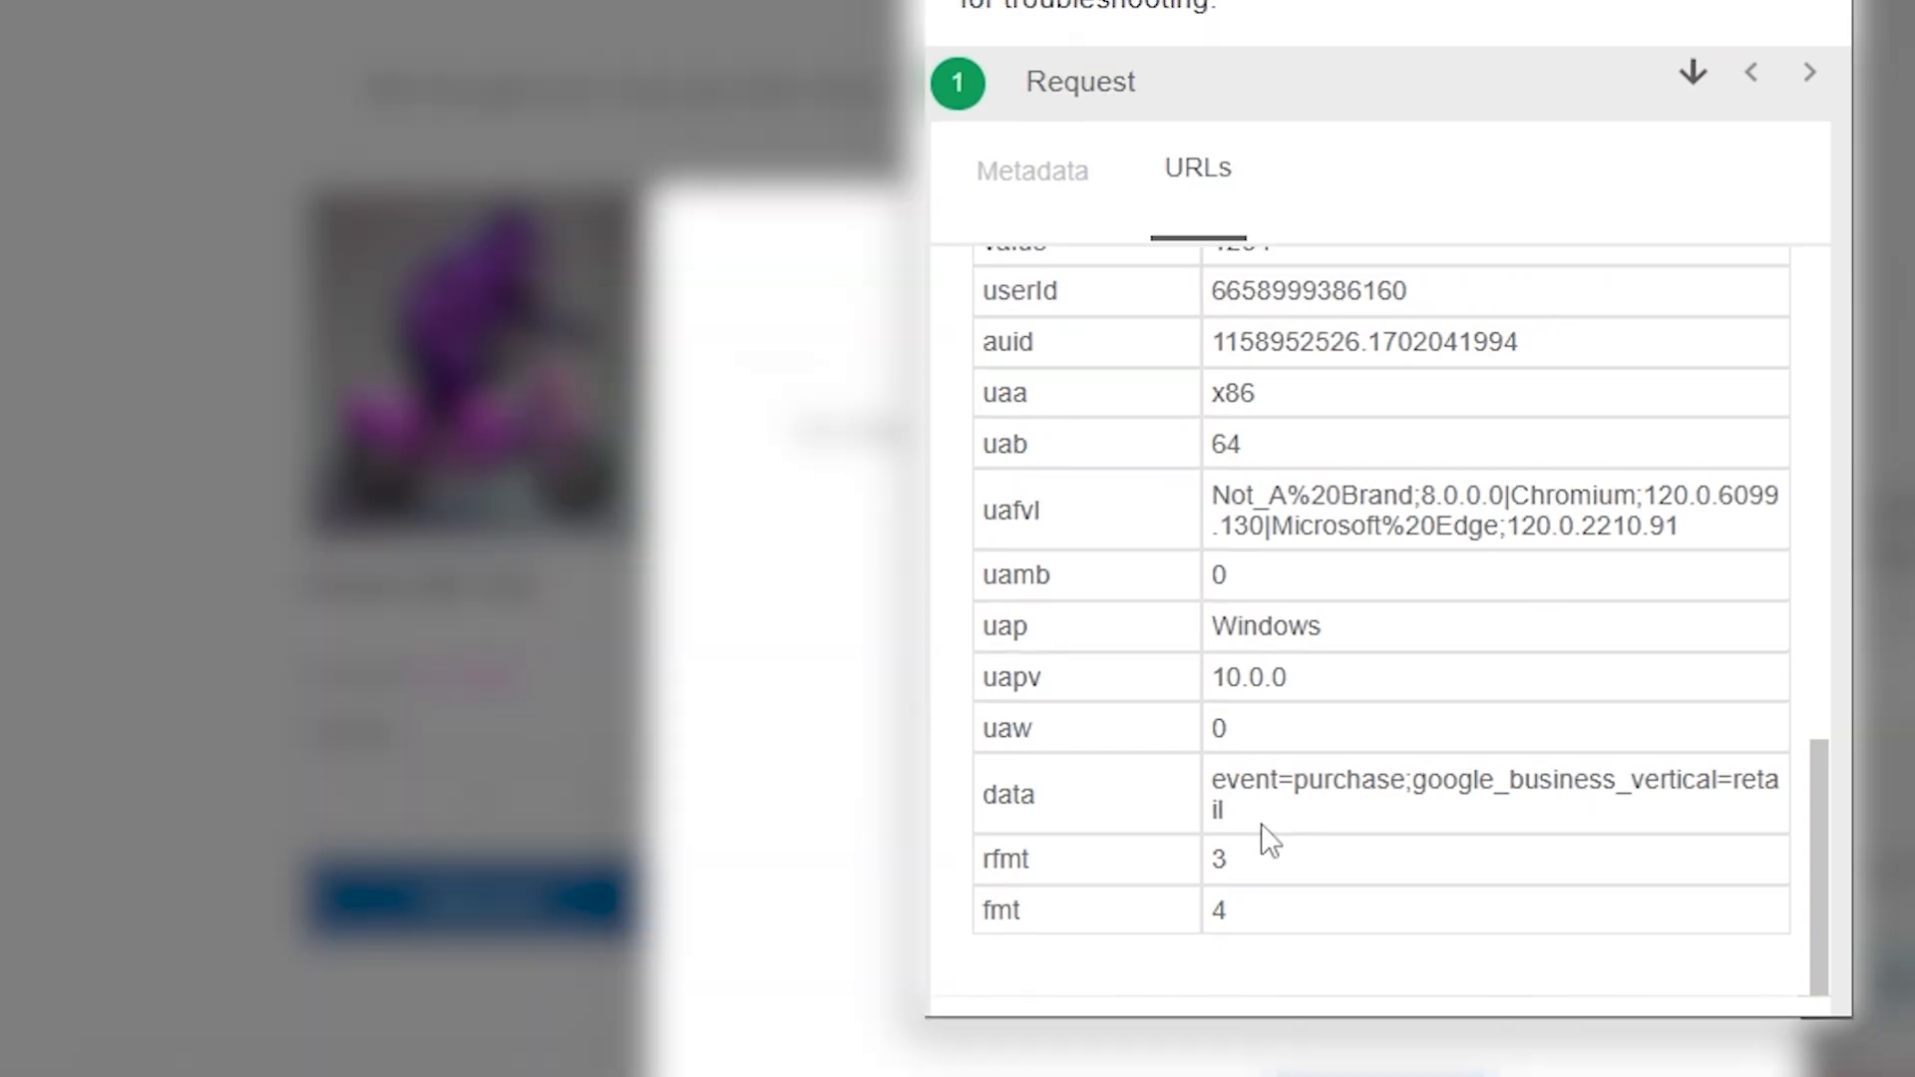
pyautogui.tripleClick(1265, 824)
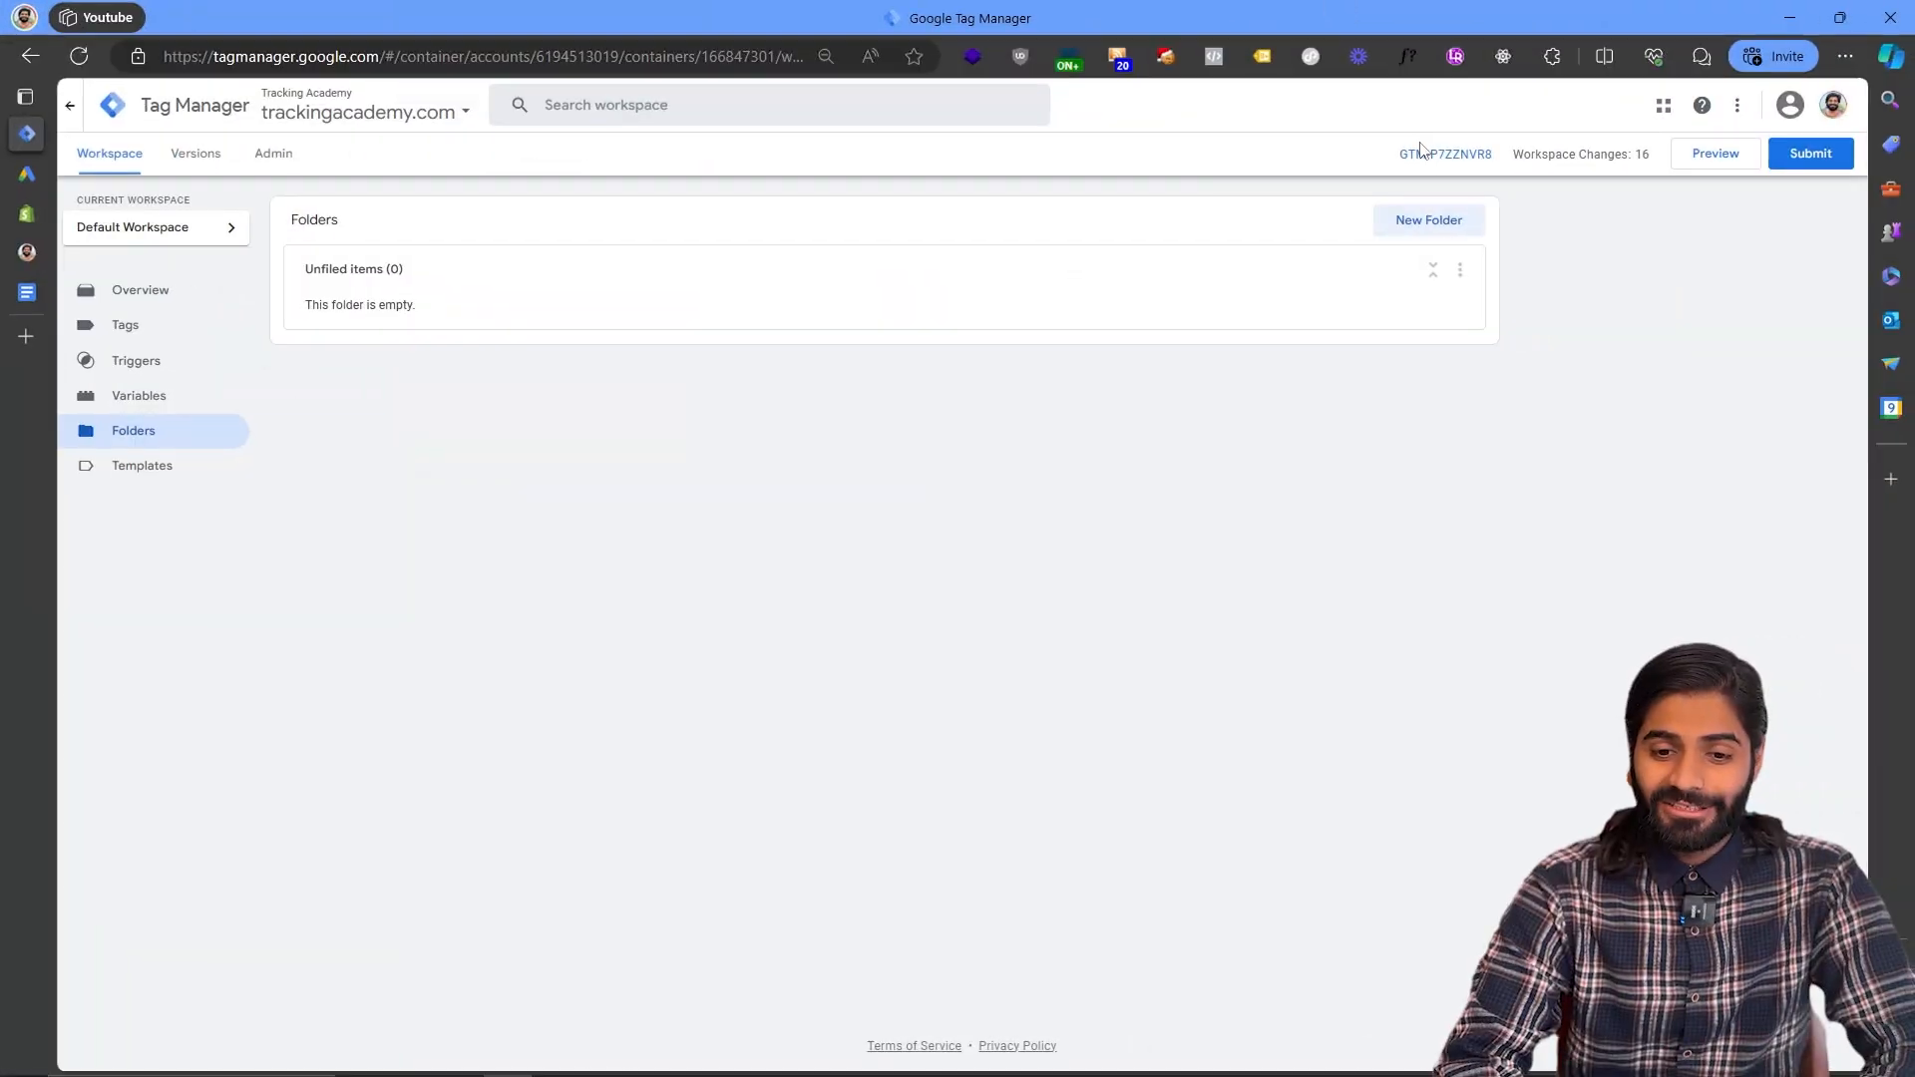
pyautogui.click(1421, 153)
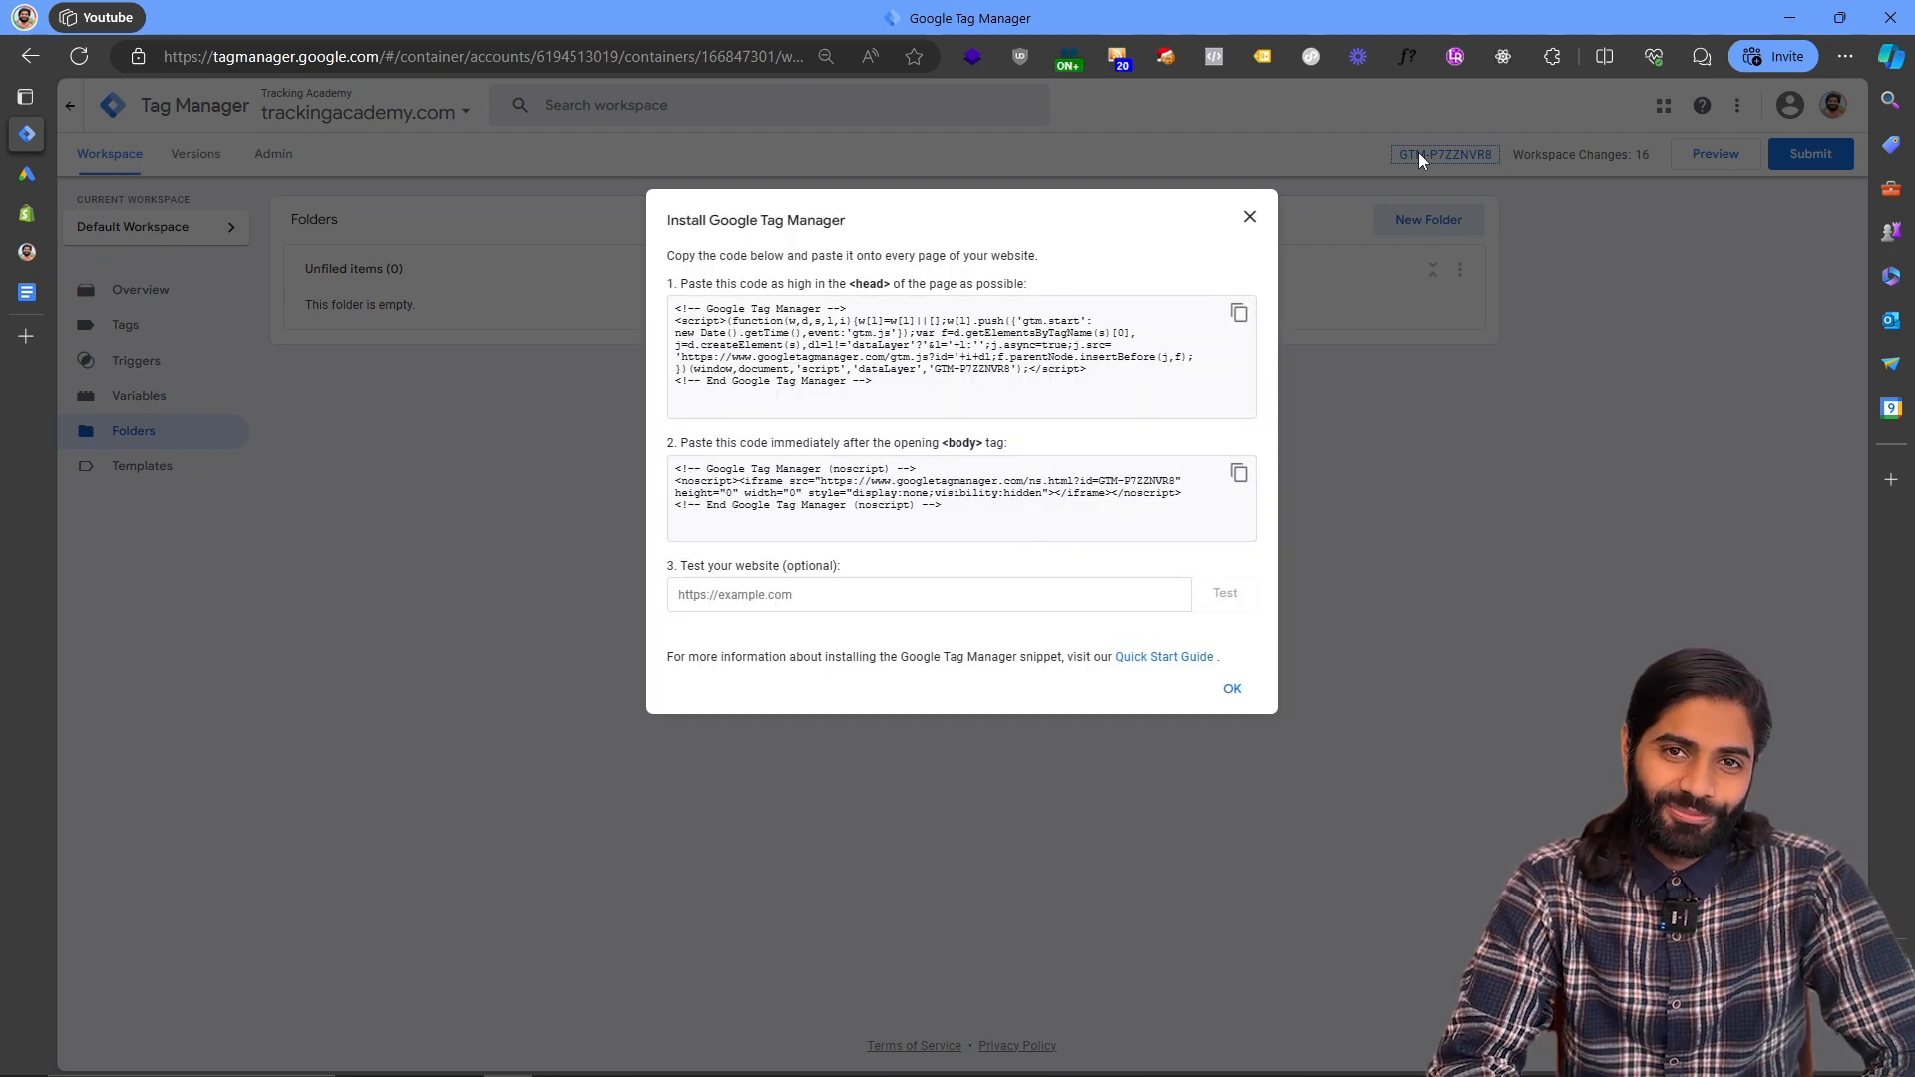
# - Copy the Google Tag Manager head snippet and paste it right after the opening head tag in the Sense theme's theme.liquid
pyautogui.click(1236, 314)
pyautogui.click(24, 216)
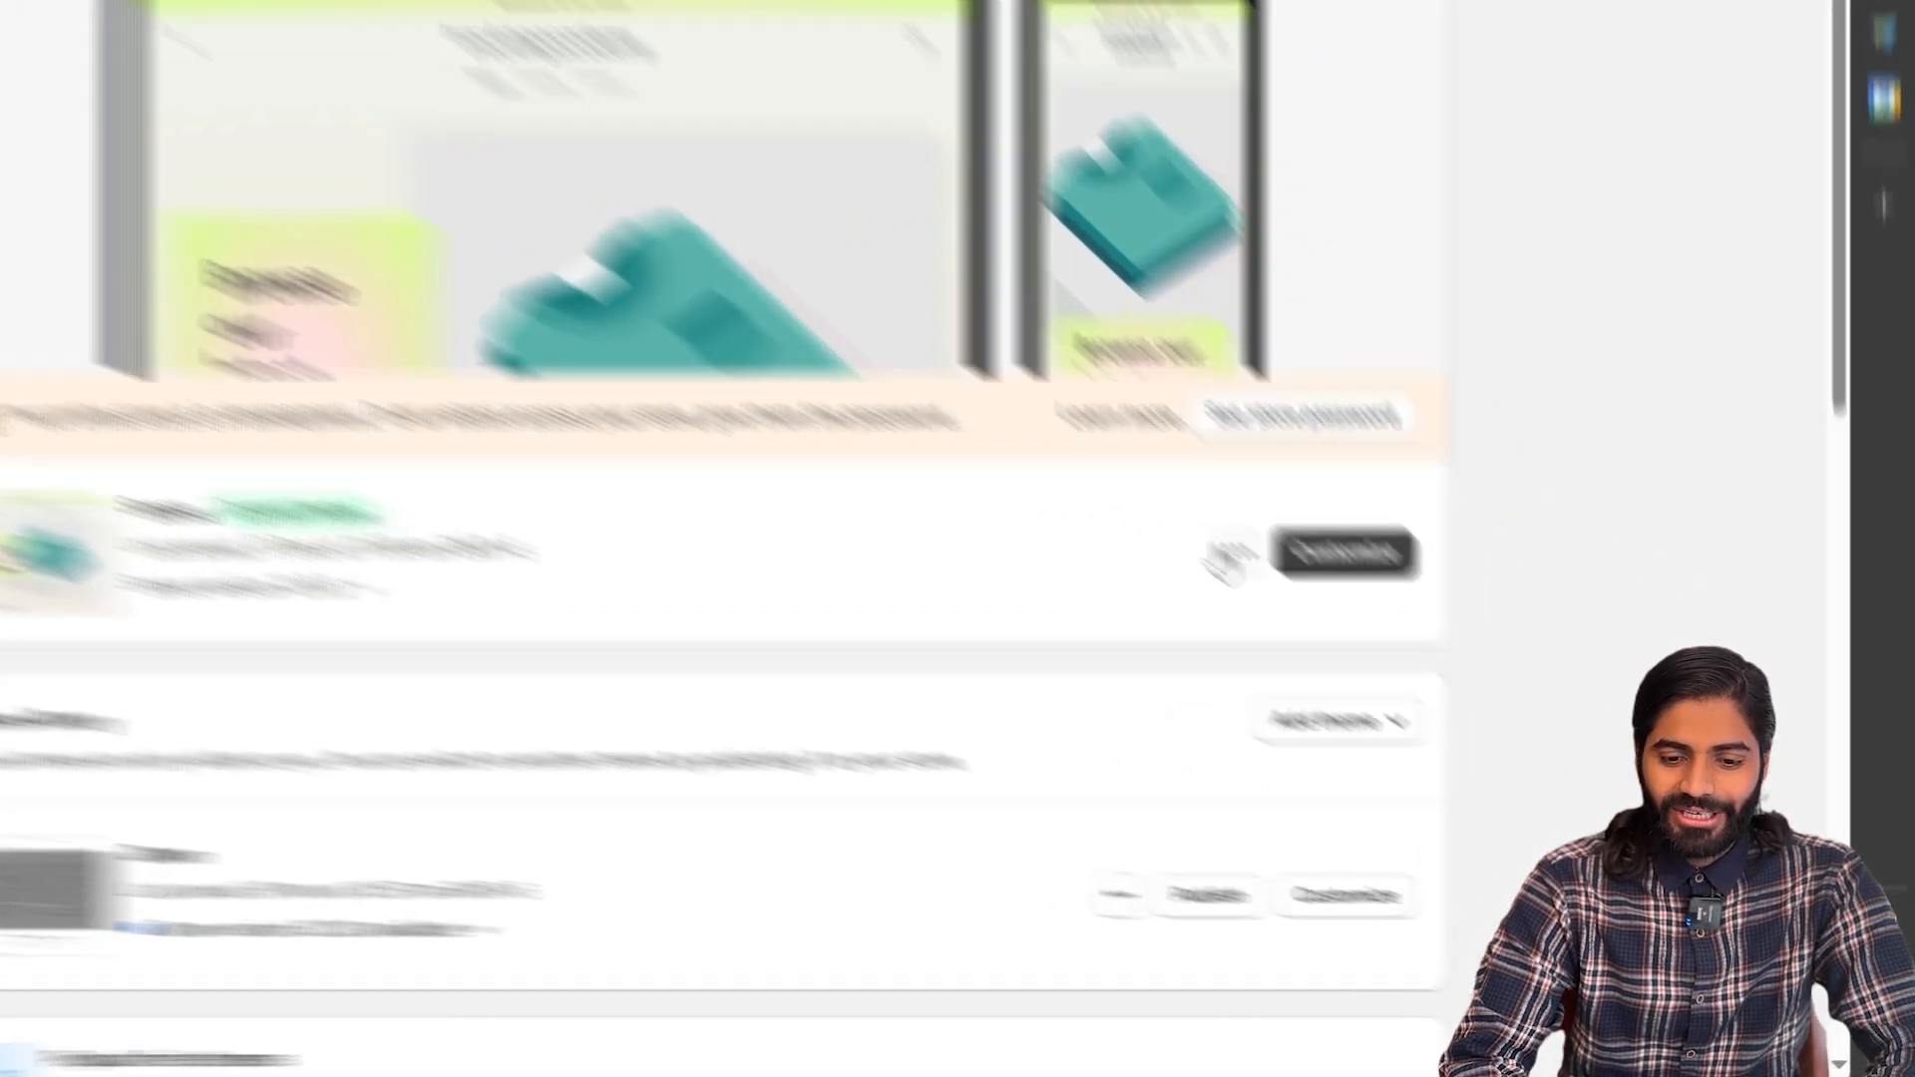
pyautogui.click(1452, 714)
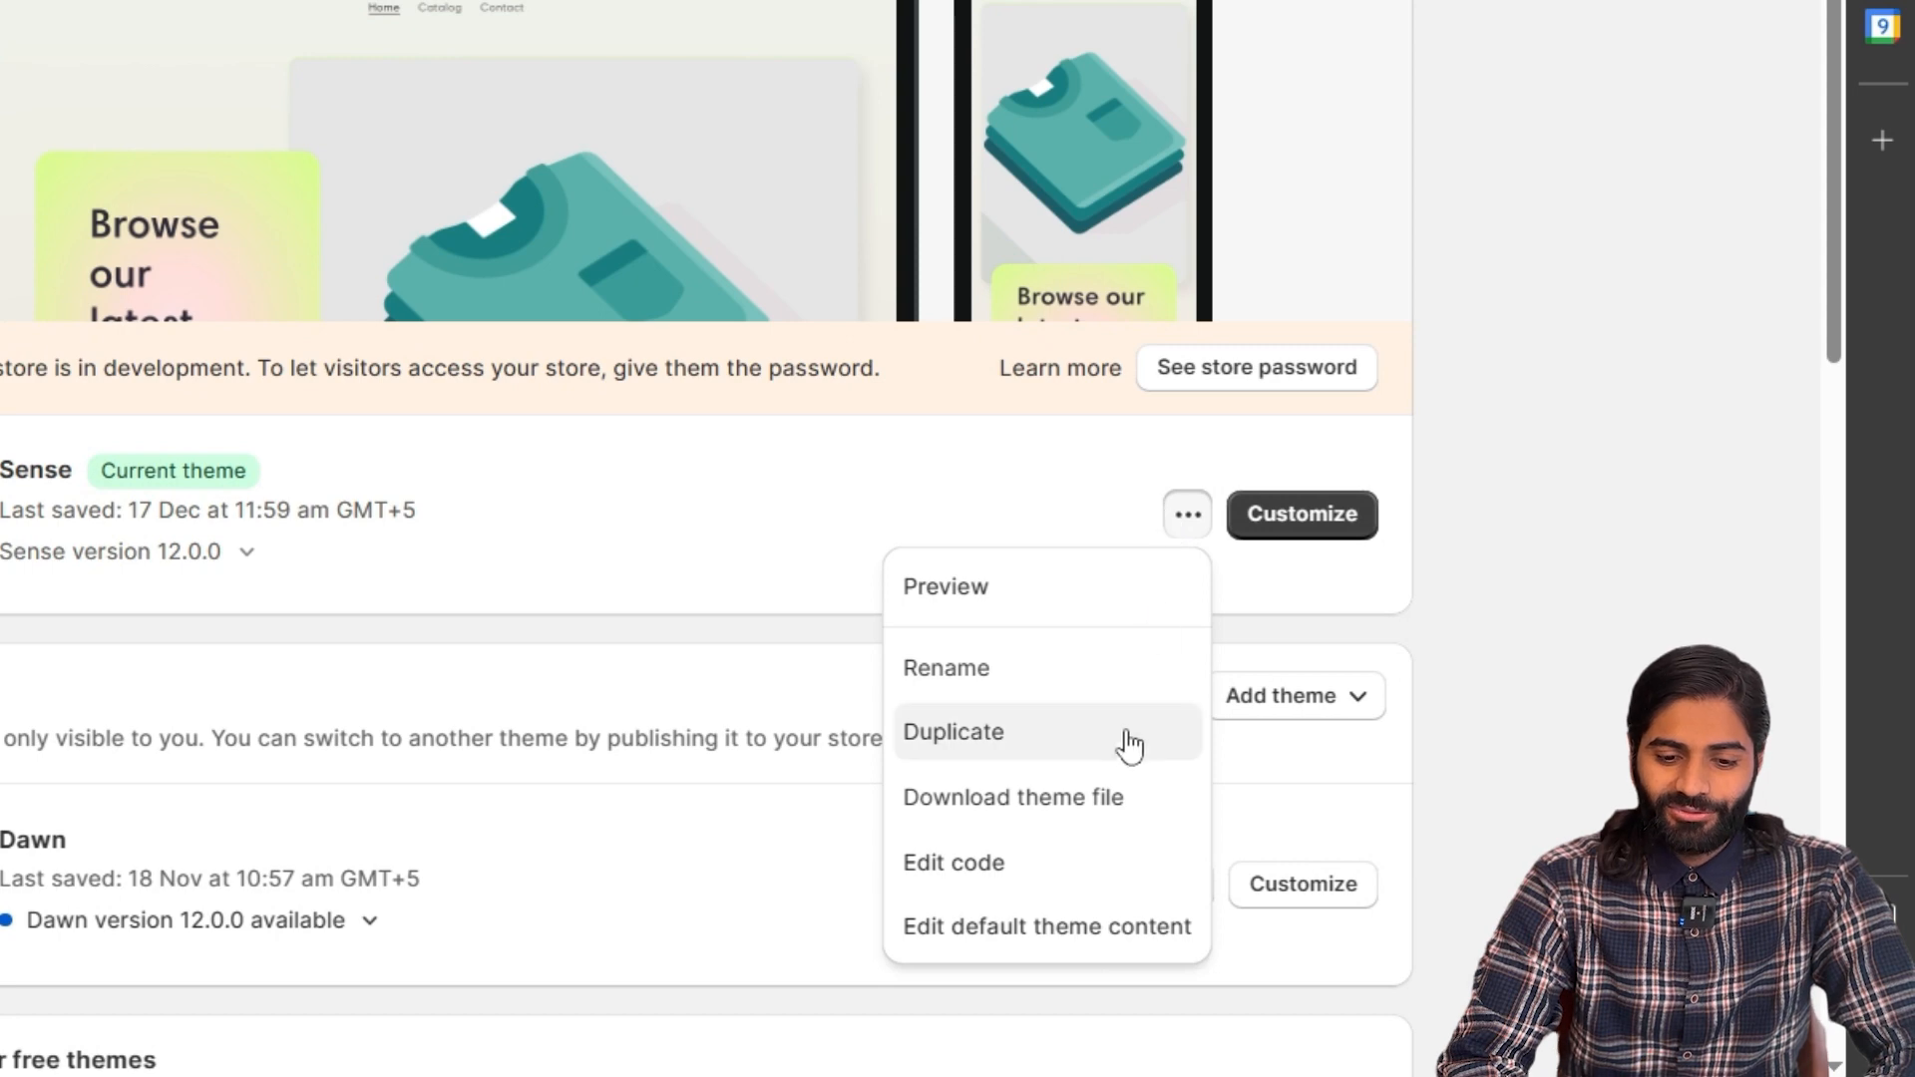
pyautogui.click(1042, 853)
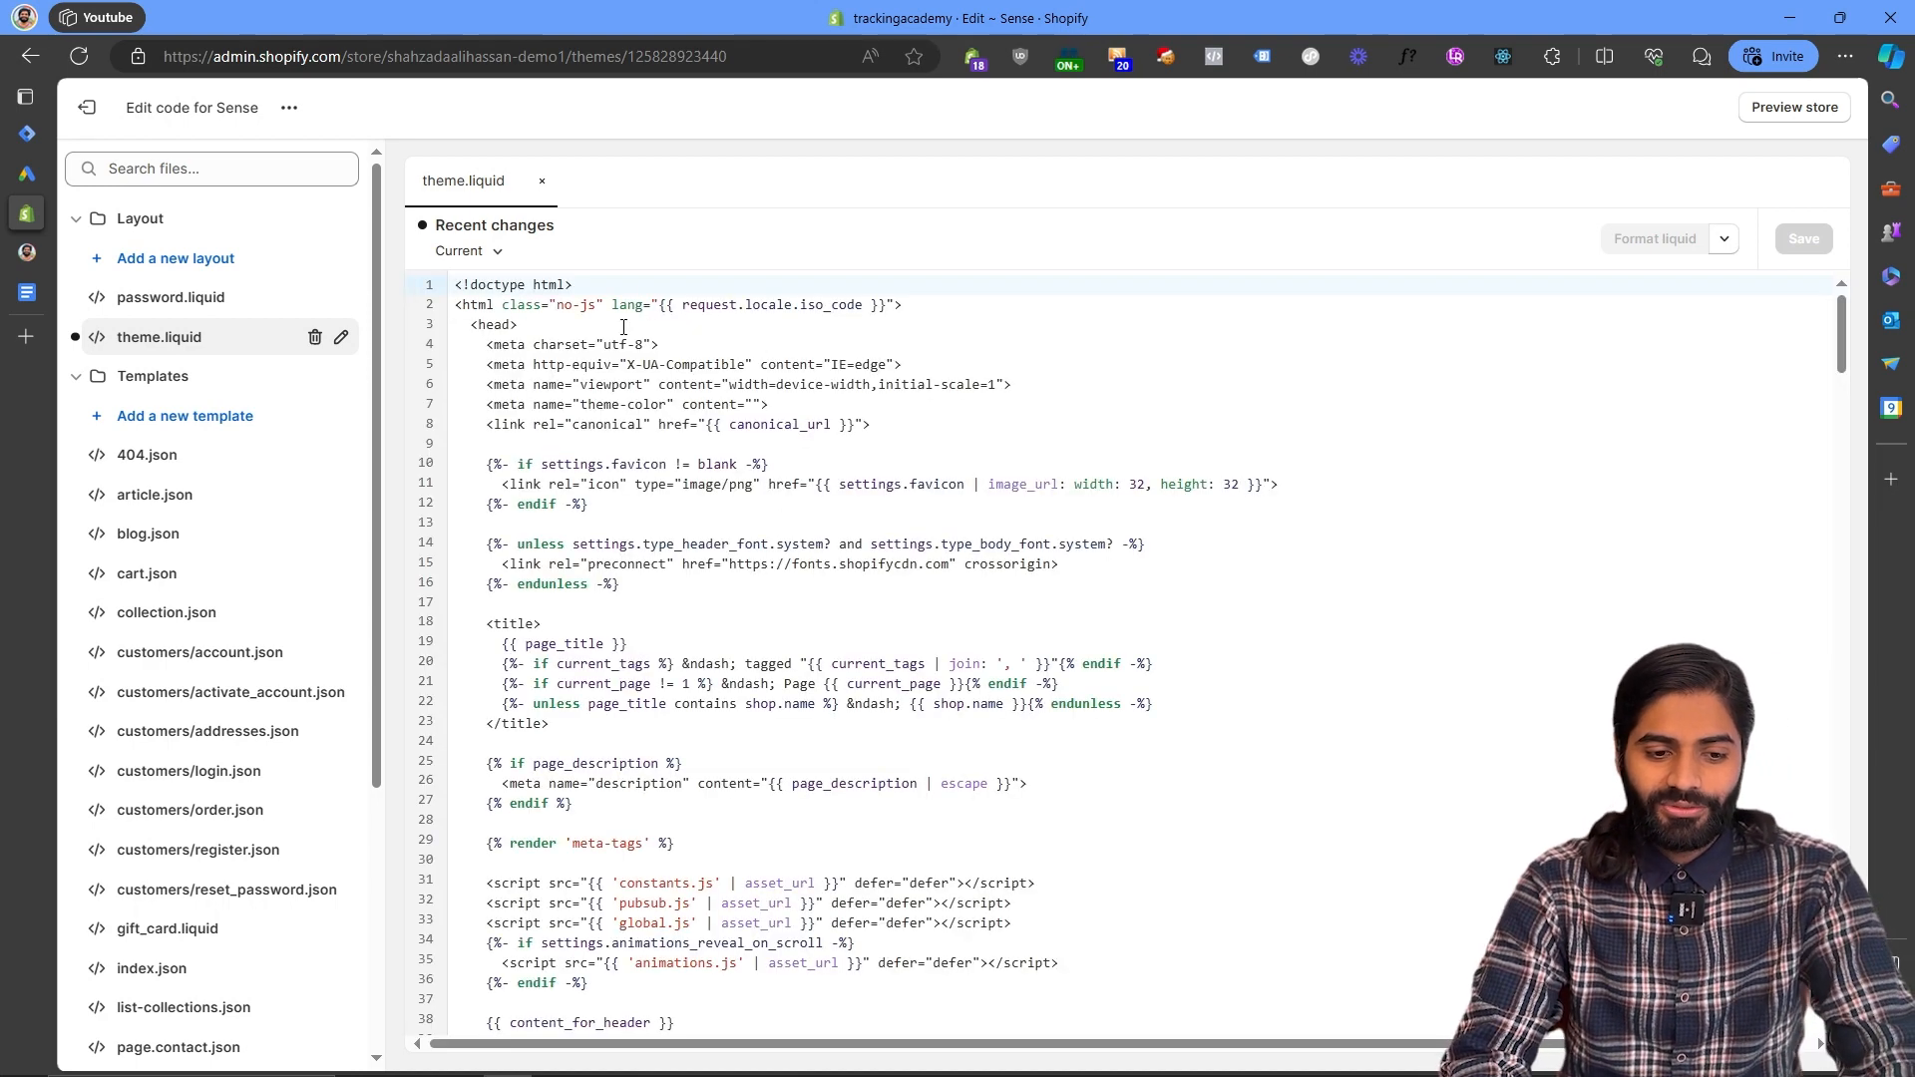
pyautogui.click(624, 327)
pyautogui.press('Return')
pyautogui.press('Return')
pyautogui.hotkey('ctrl', 'v')
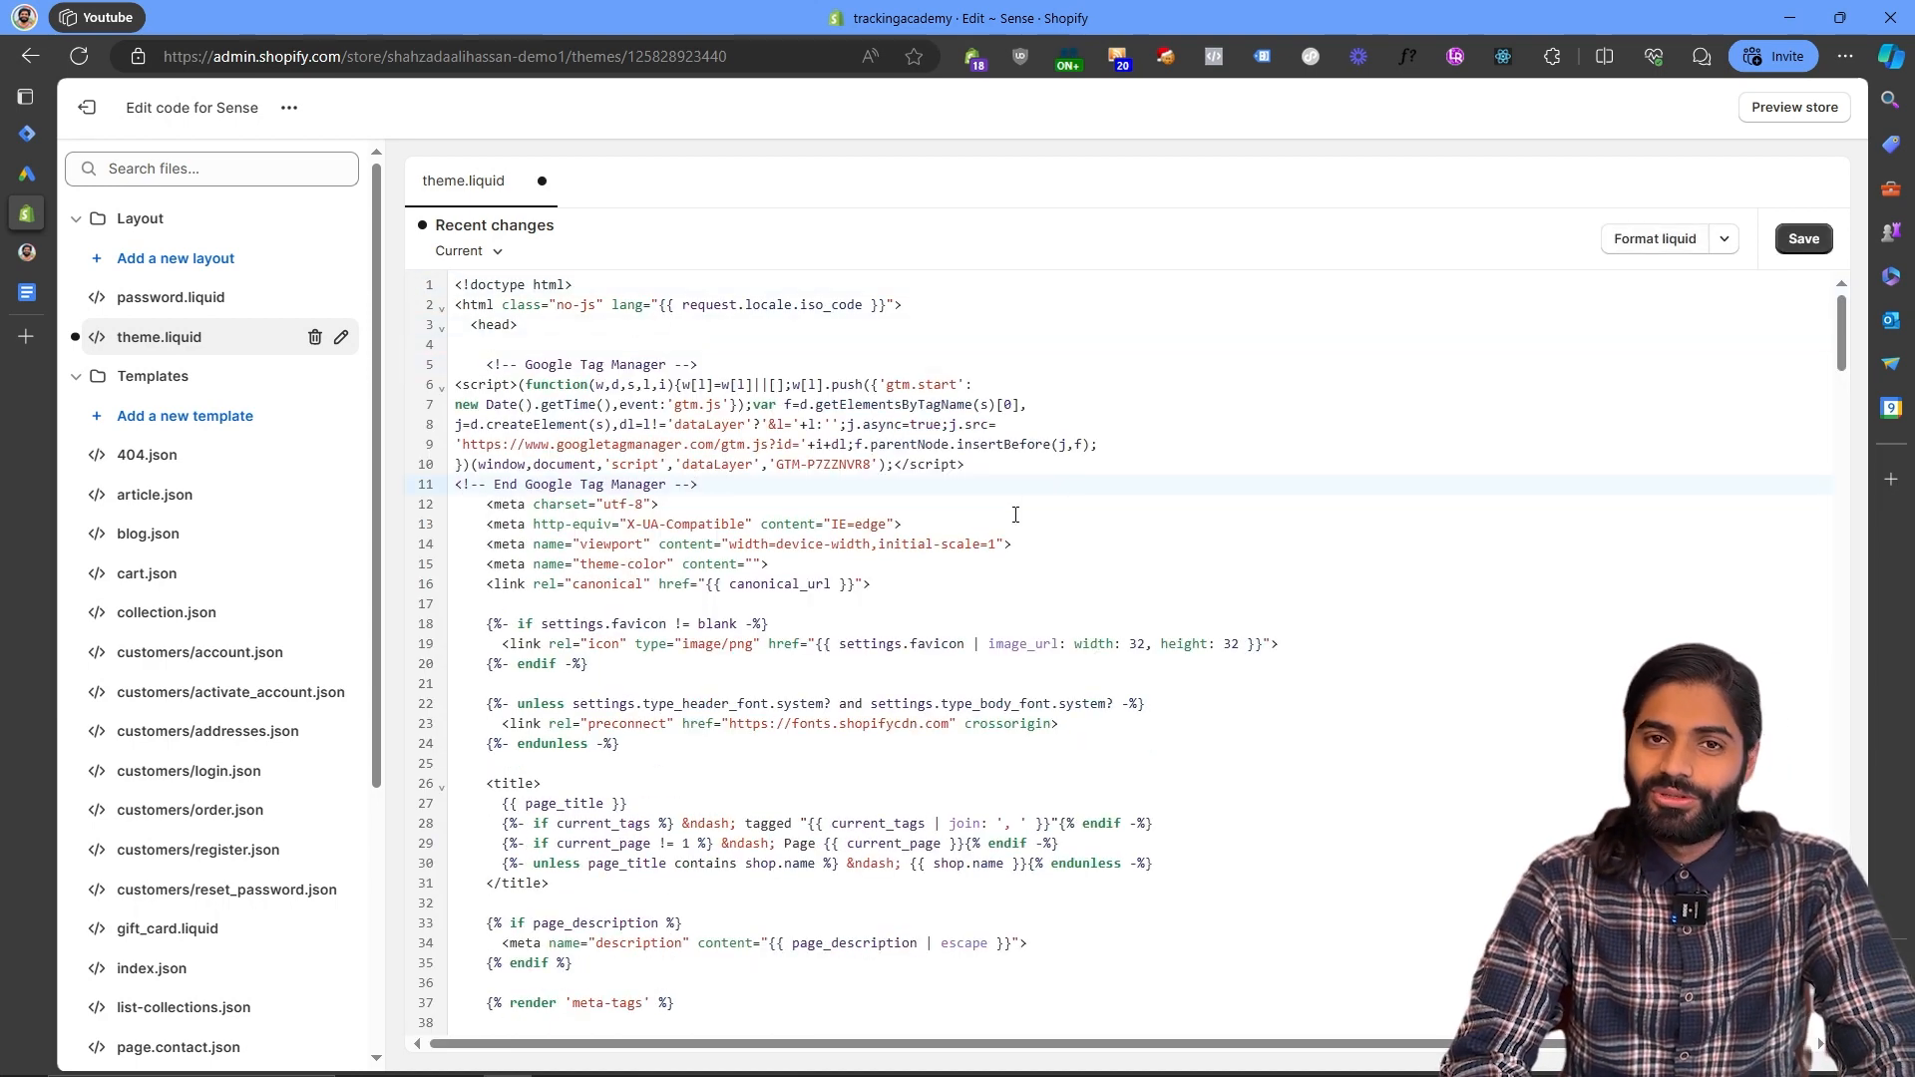
# - Copy the Google Tag Manager body snippet and paste it on a new line right after the opening body tag in theme.liquid
pyautogui.click(27, 133)
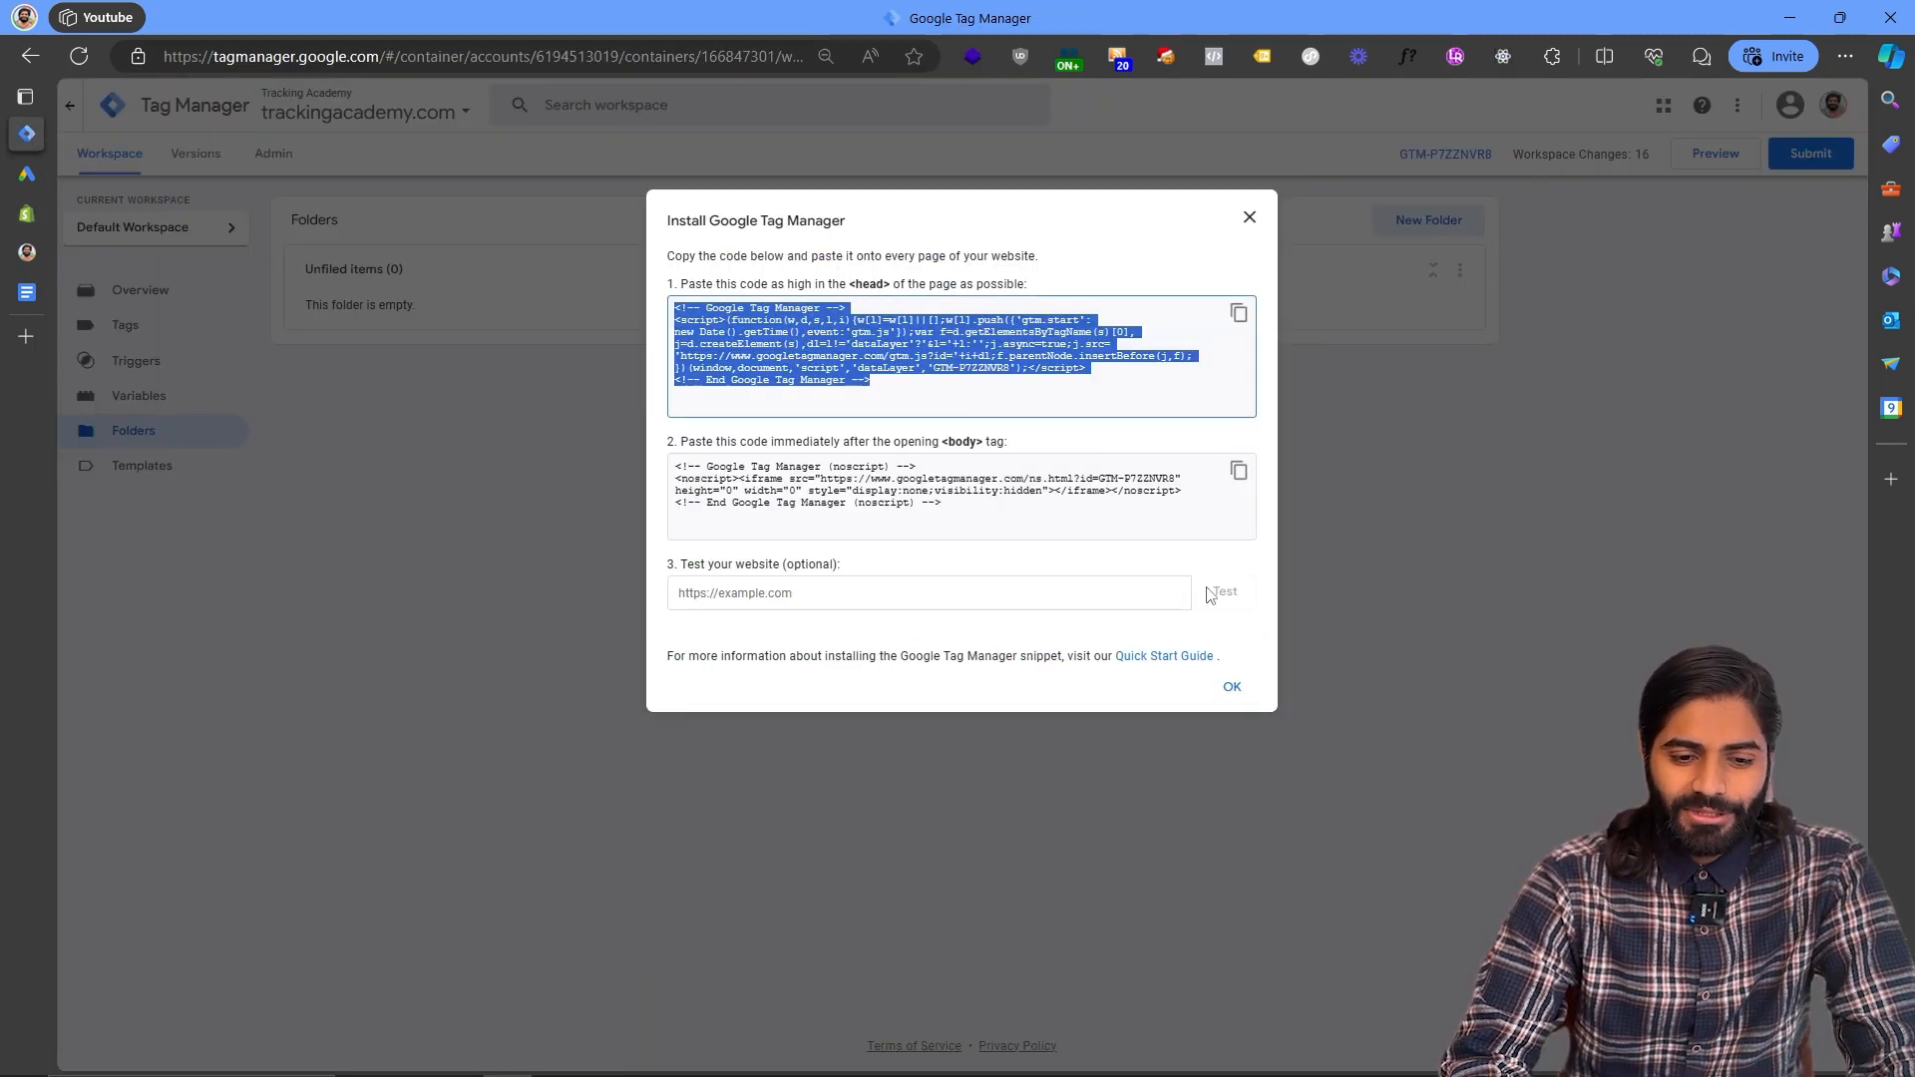
pyautogui.click(1239, 472)
pyautogui.click(27, 214)
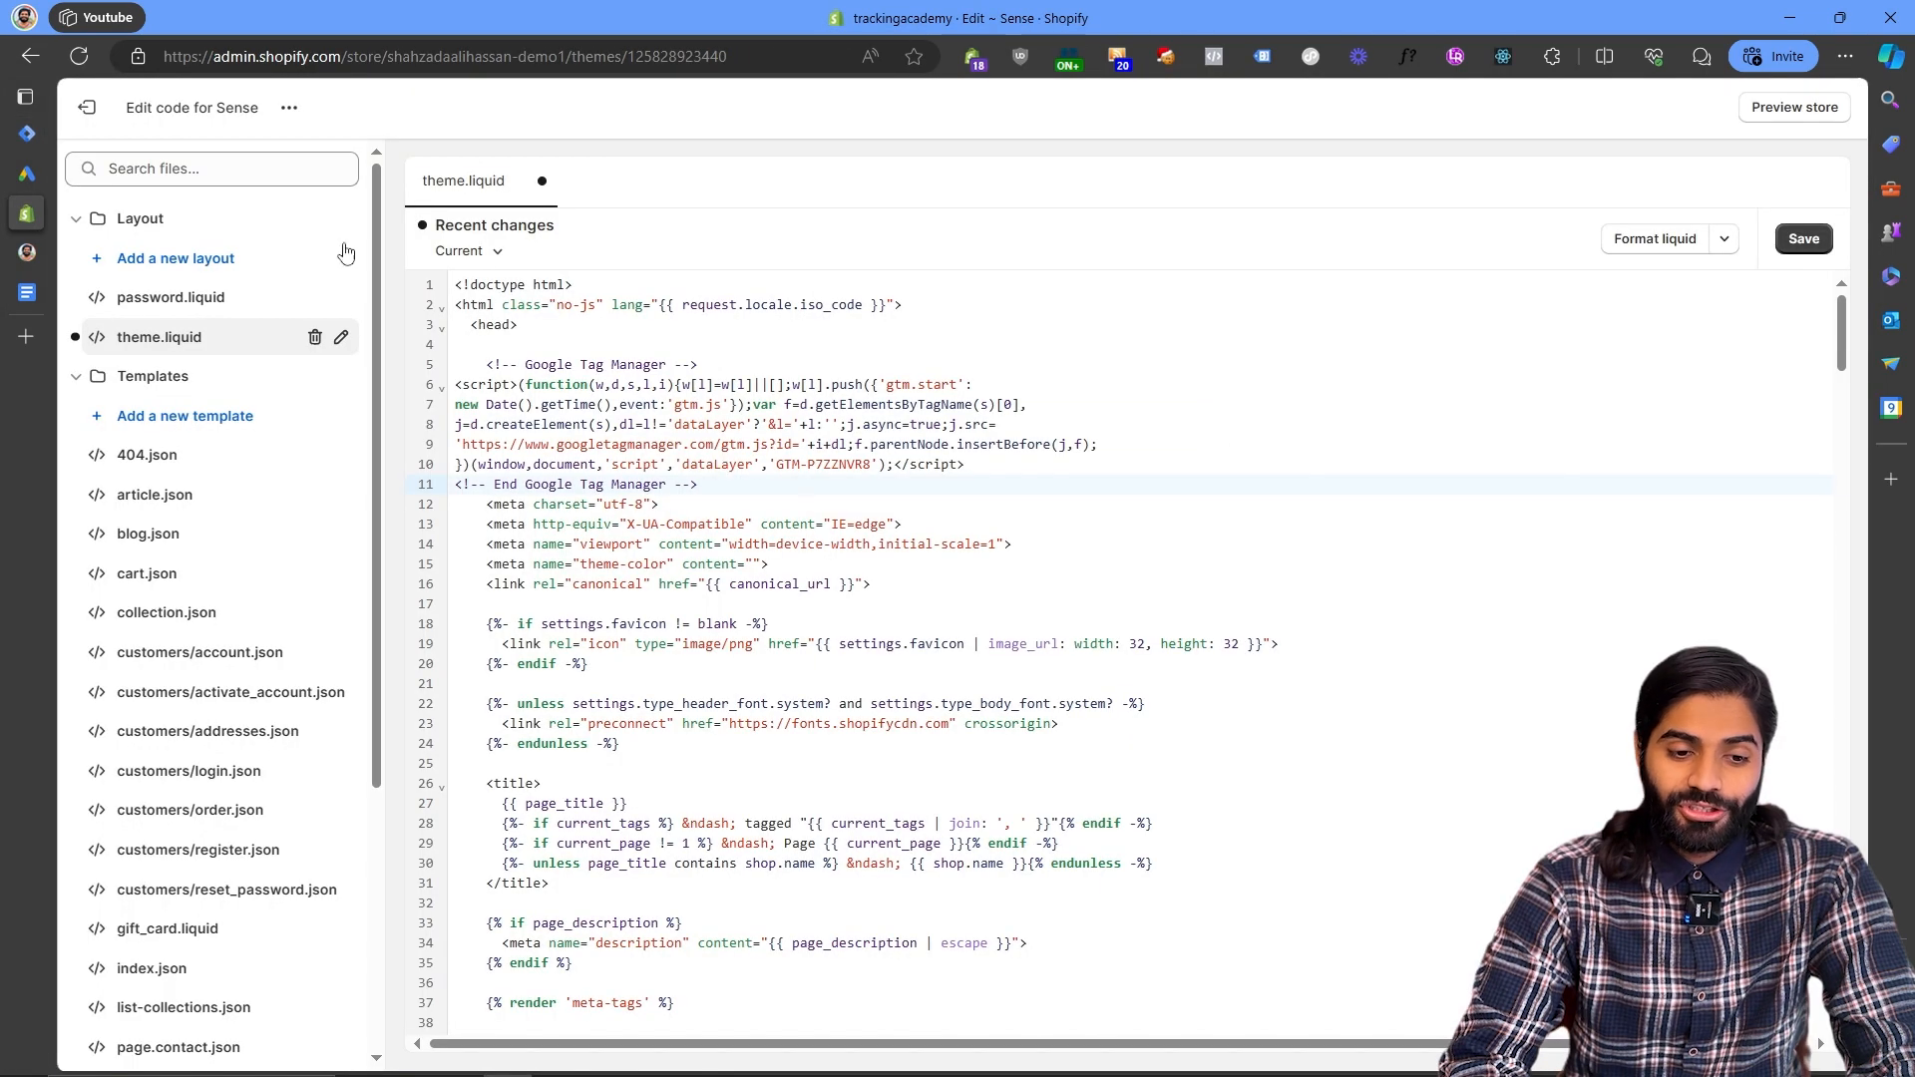
pyautogui.hotkey('ctrl', 'f')
pyautogui.write('<body')
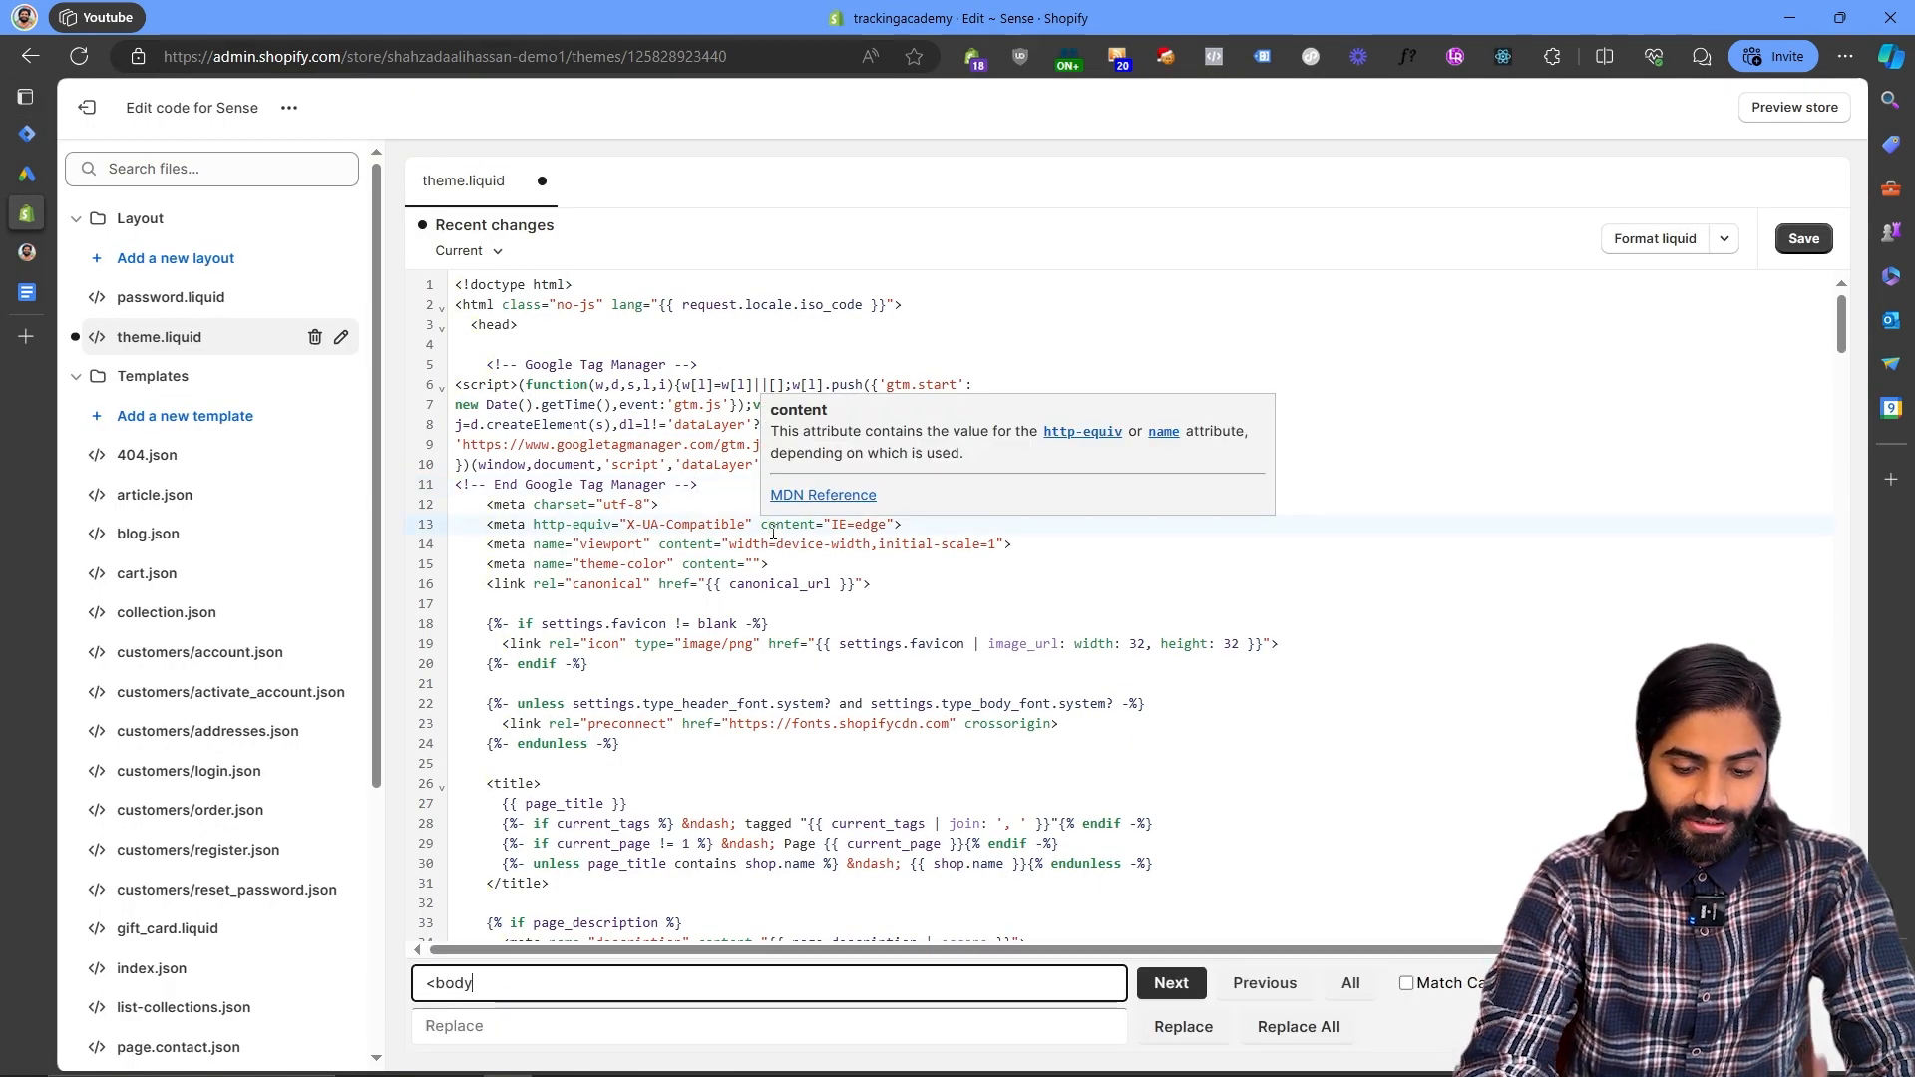
pyautogui.press('Return')
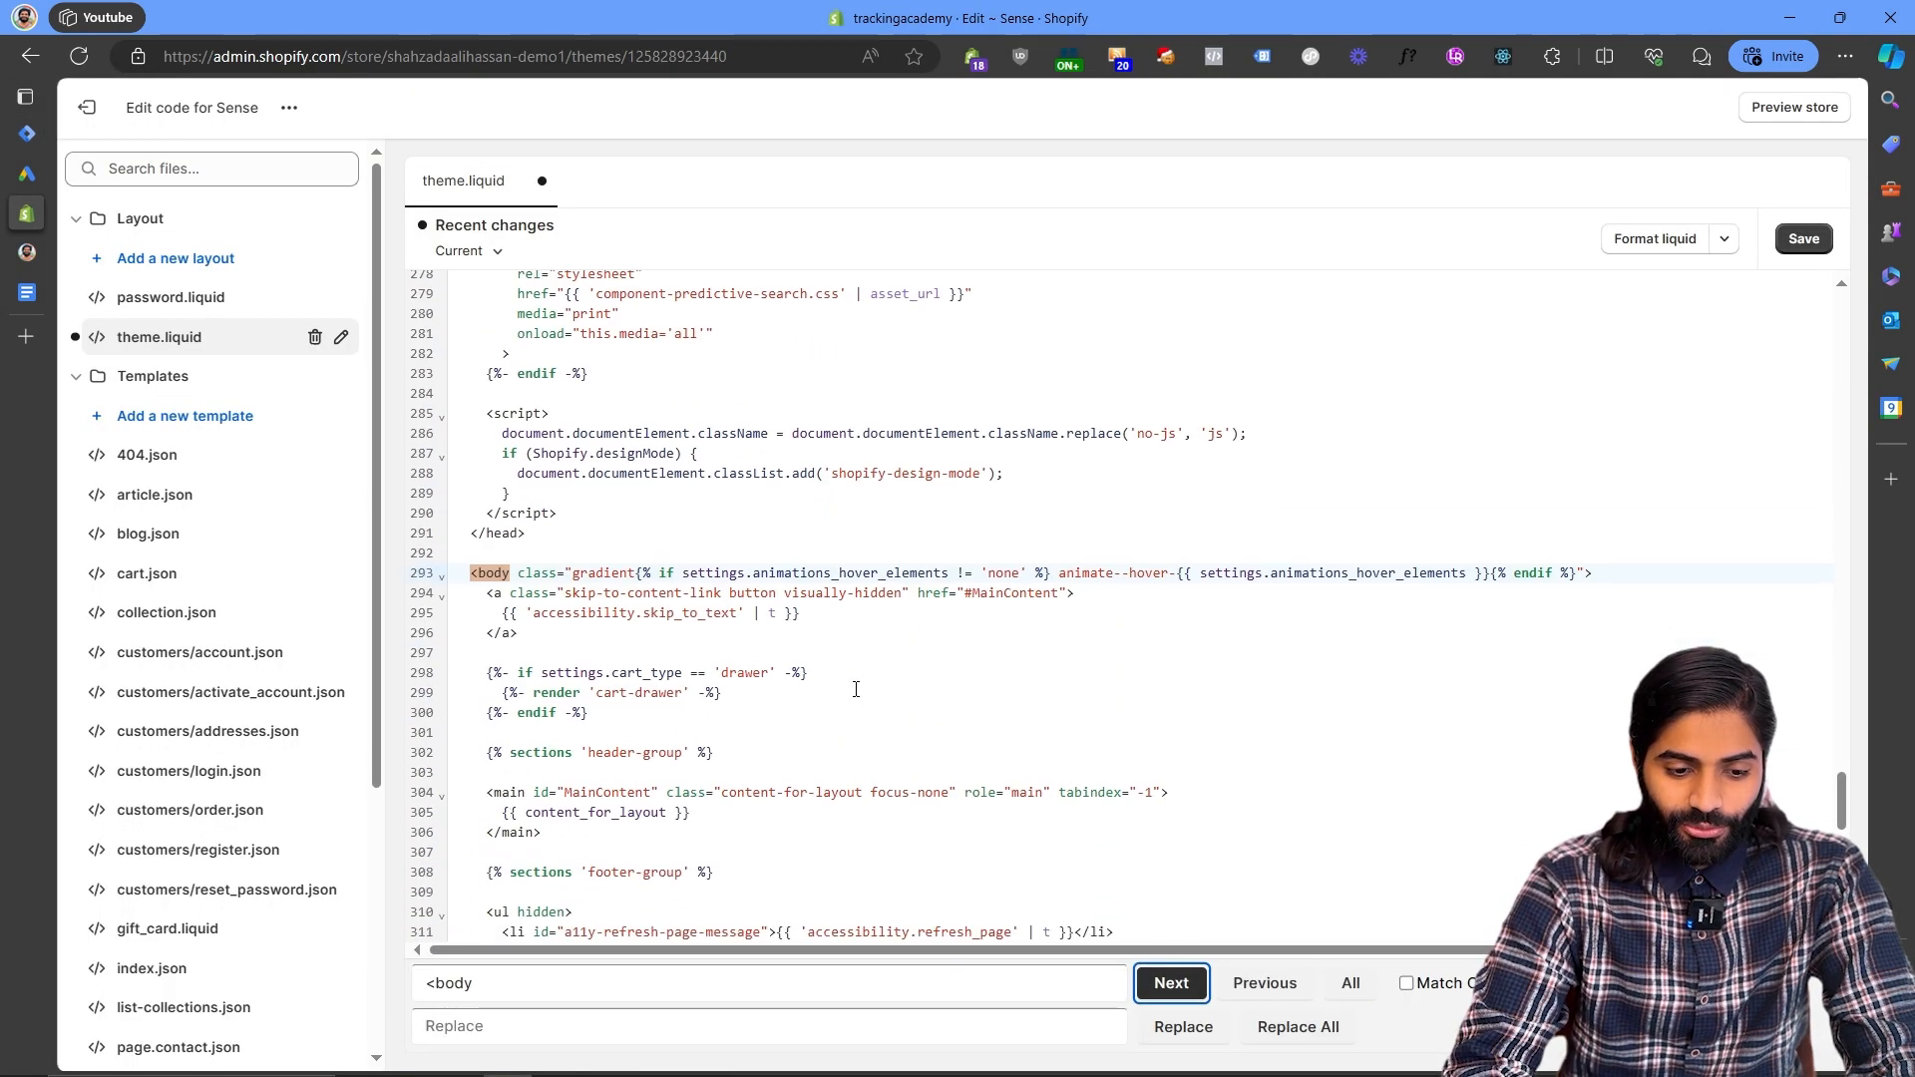
pyautogui.click(1672, 565)
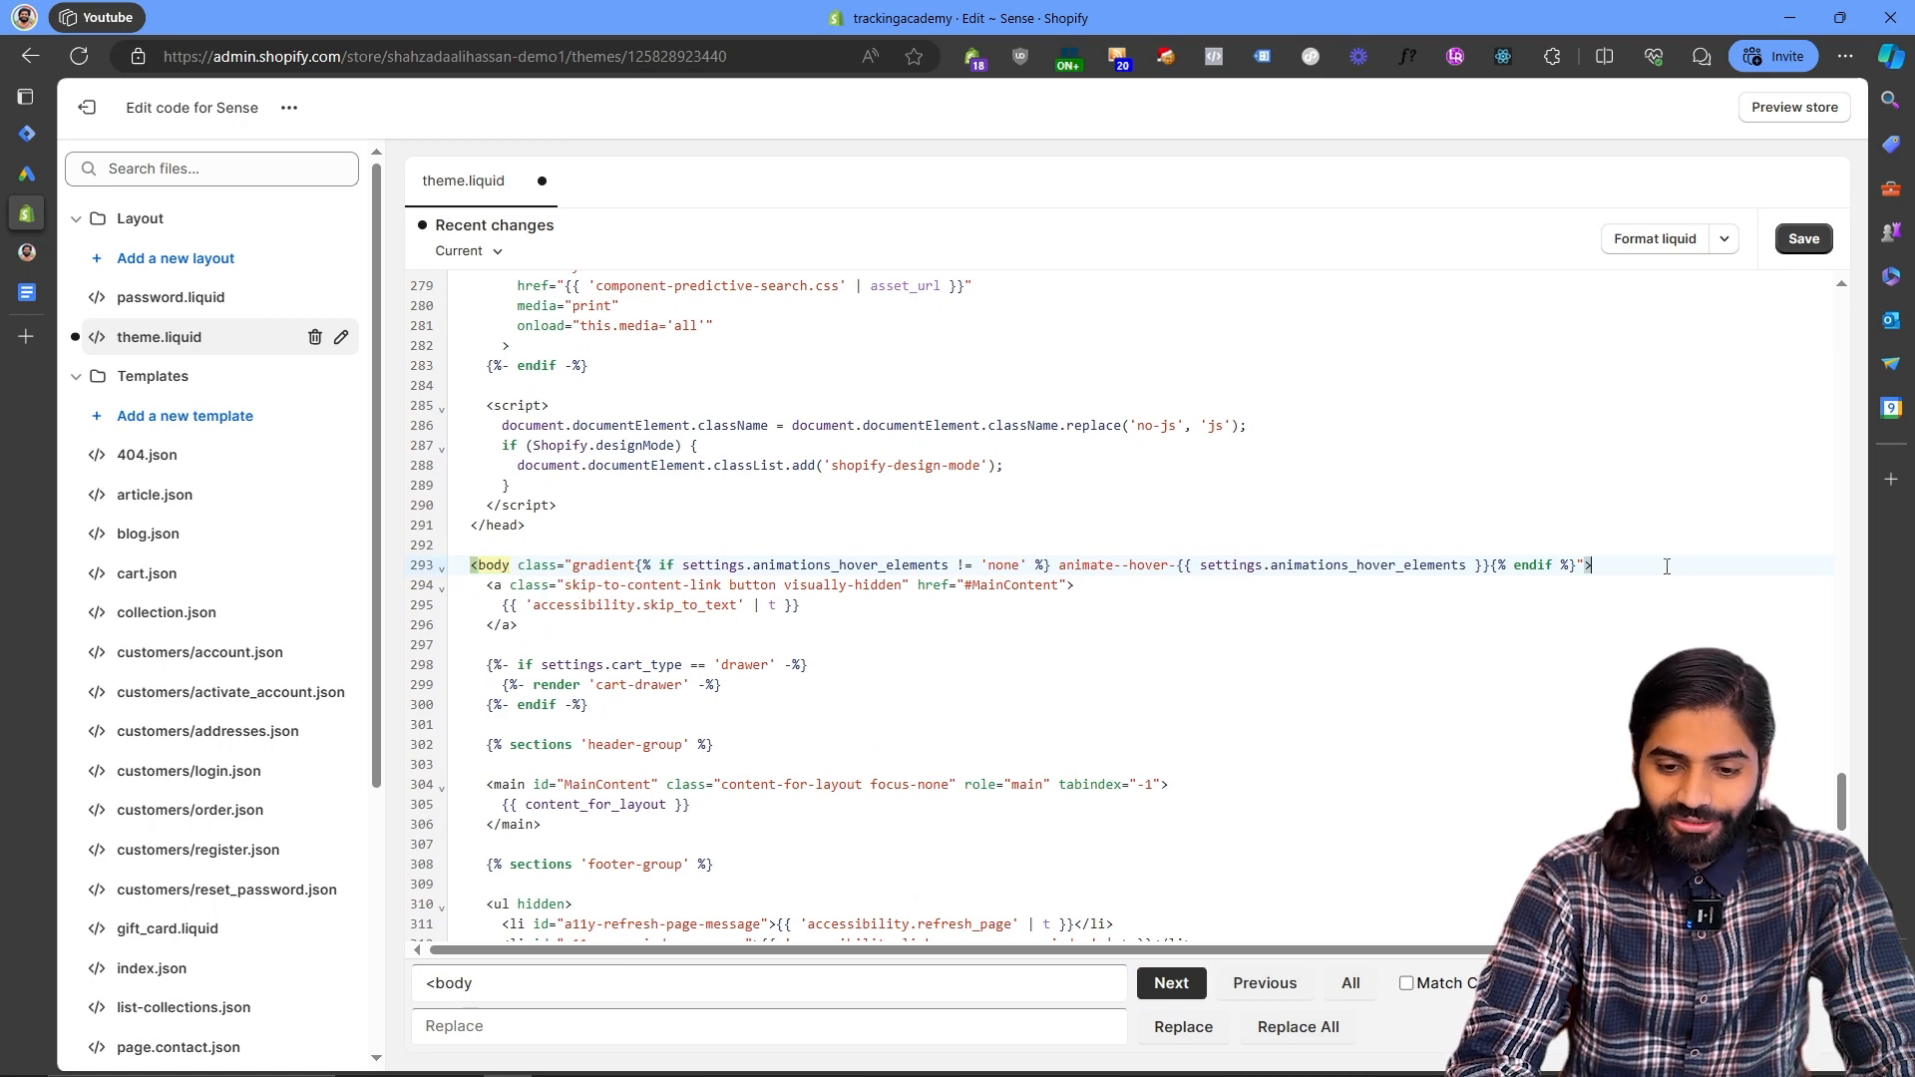
pyautogui.press('Return')
pyautogui.press('Return')
pyautogui.press('Return')
pyautogui.press('Up')
pyautogui.hotkey('ctrl', 'v')
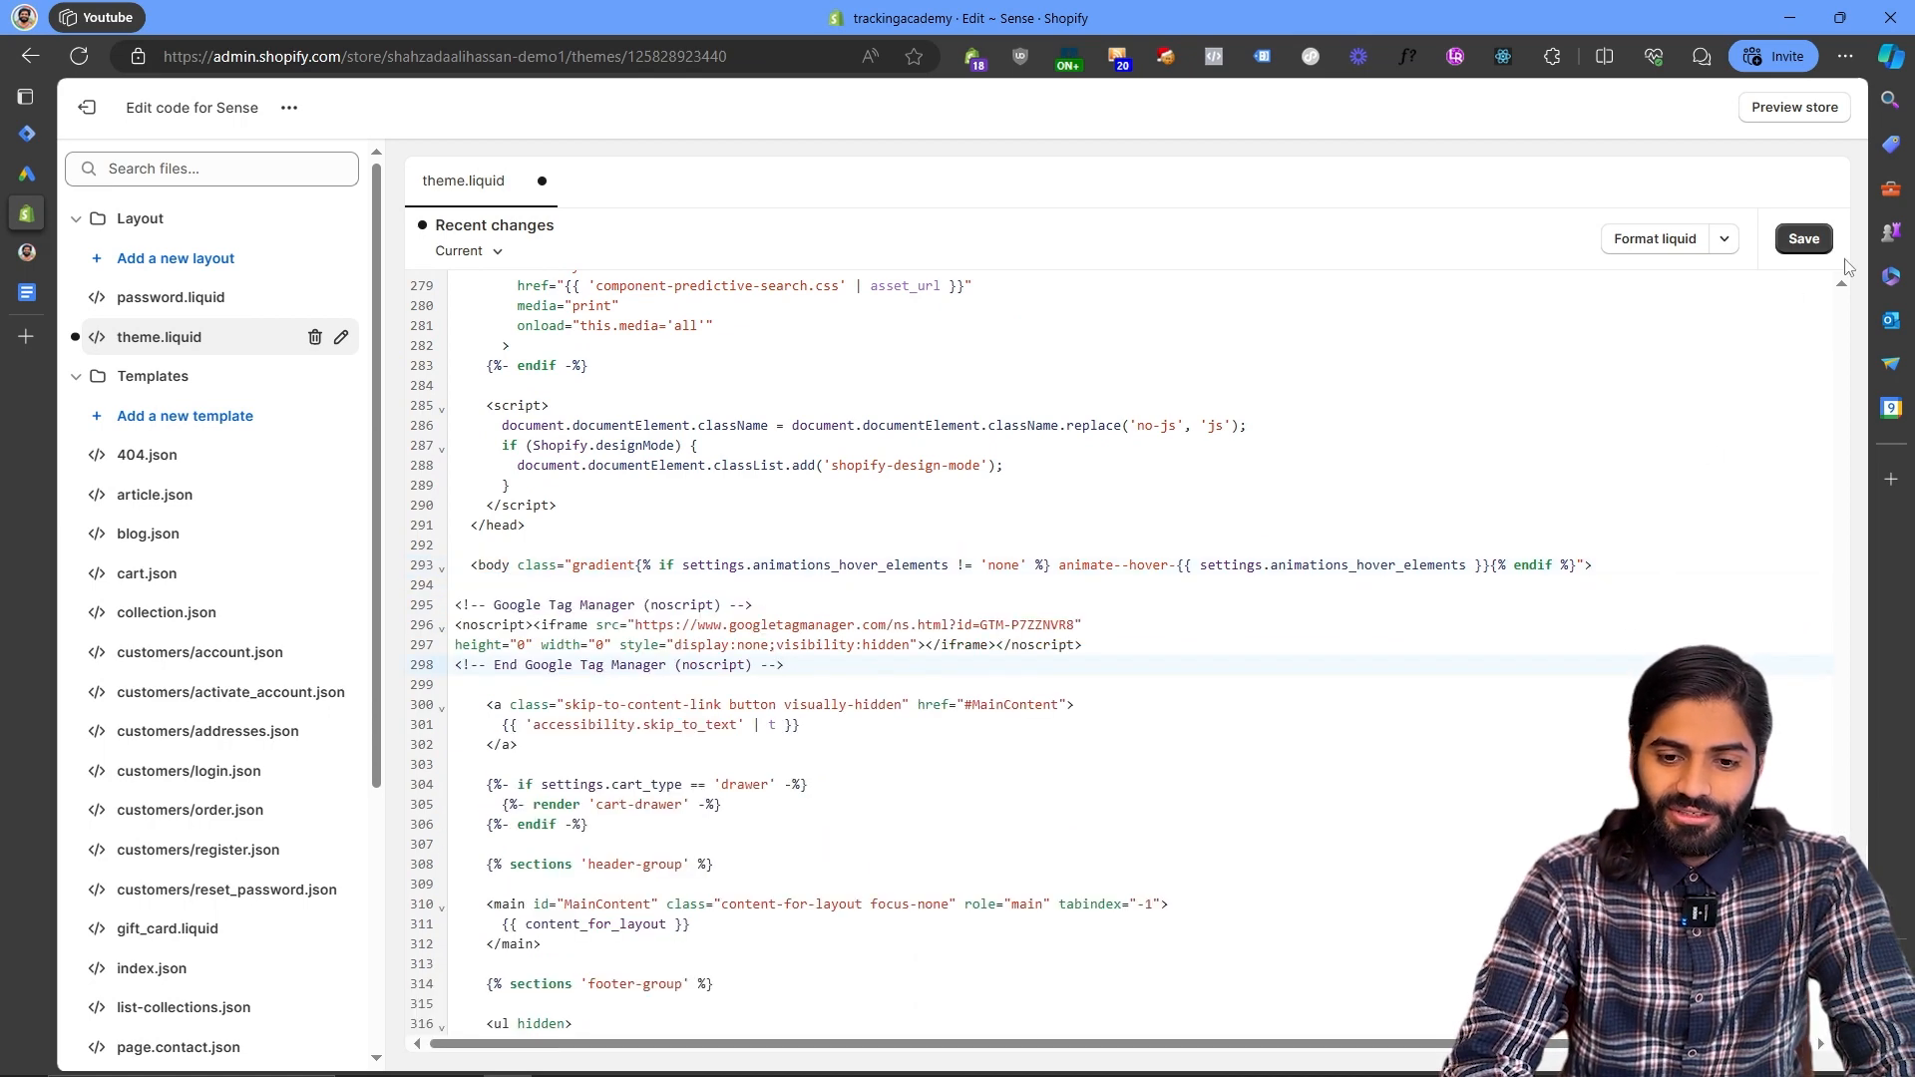
# - Format the liquid code, save theme.liquid, and leave the code editor
pyautogui.click(1659, 241)
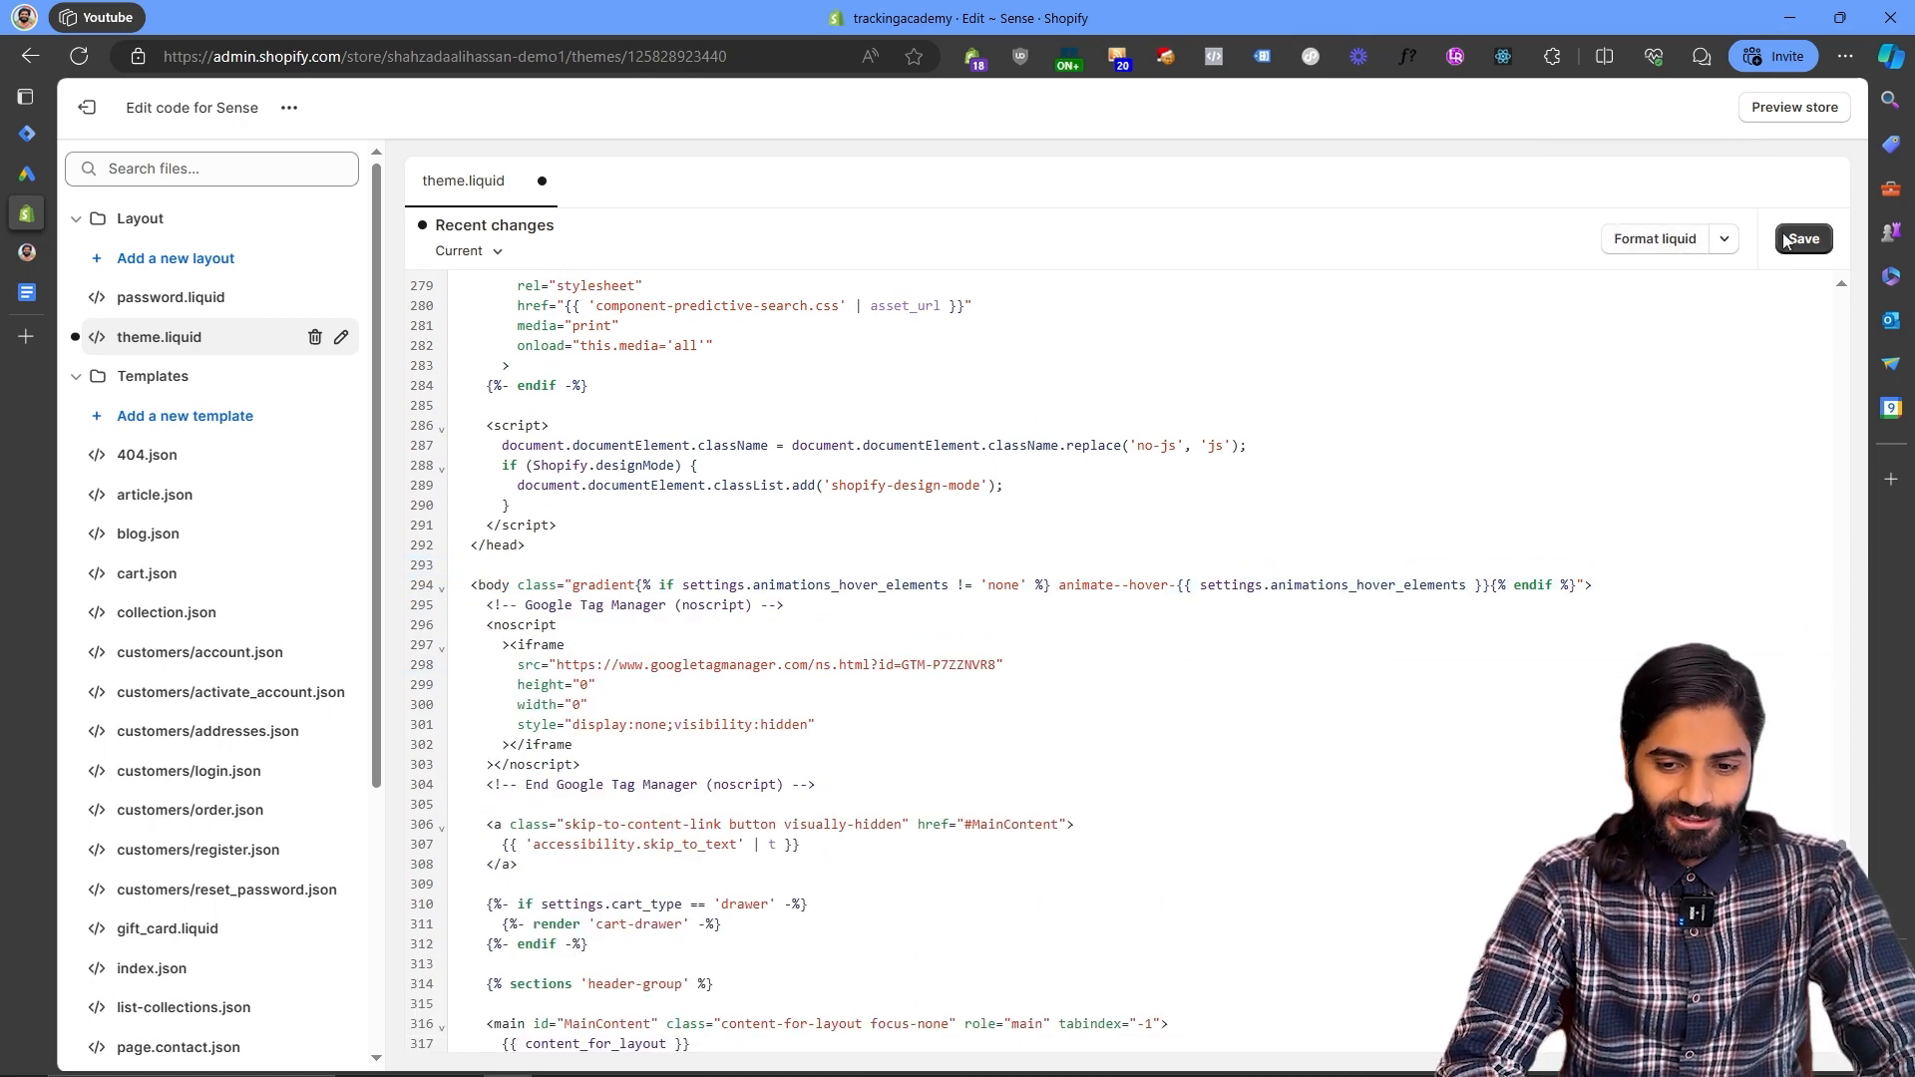
pyautogui.click(1786, 240)
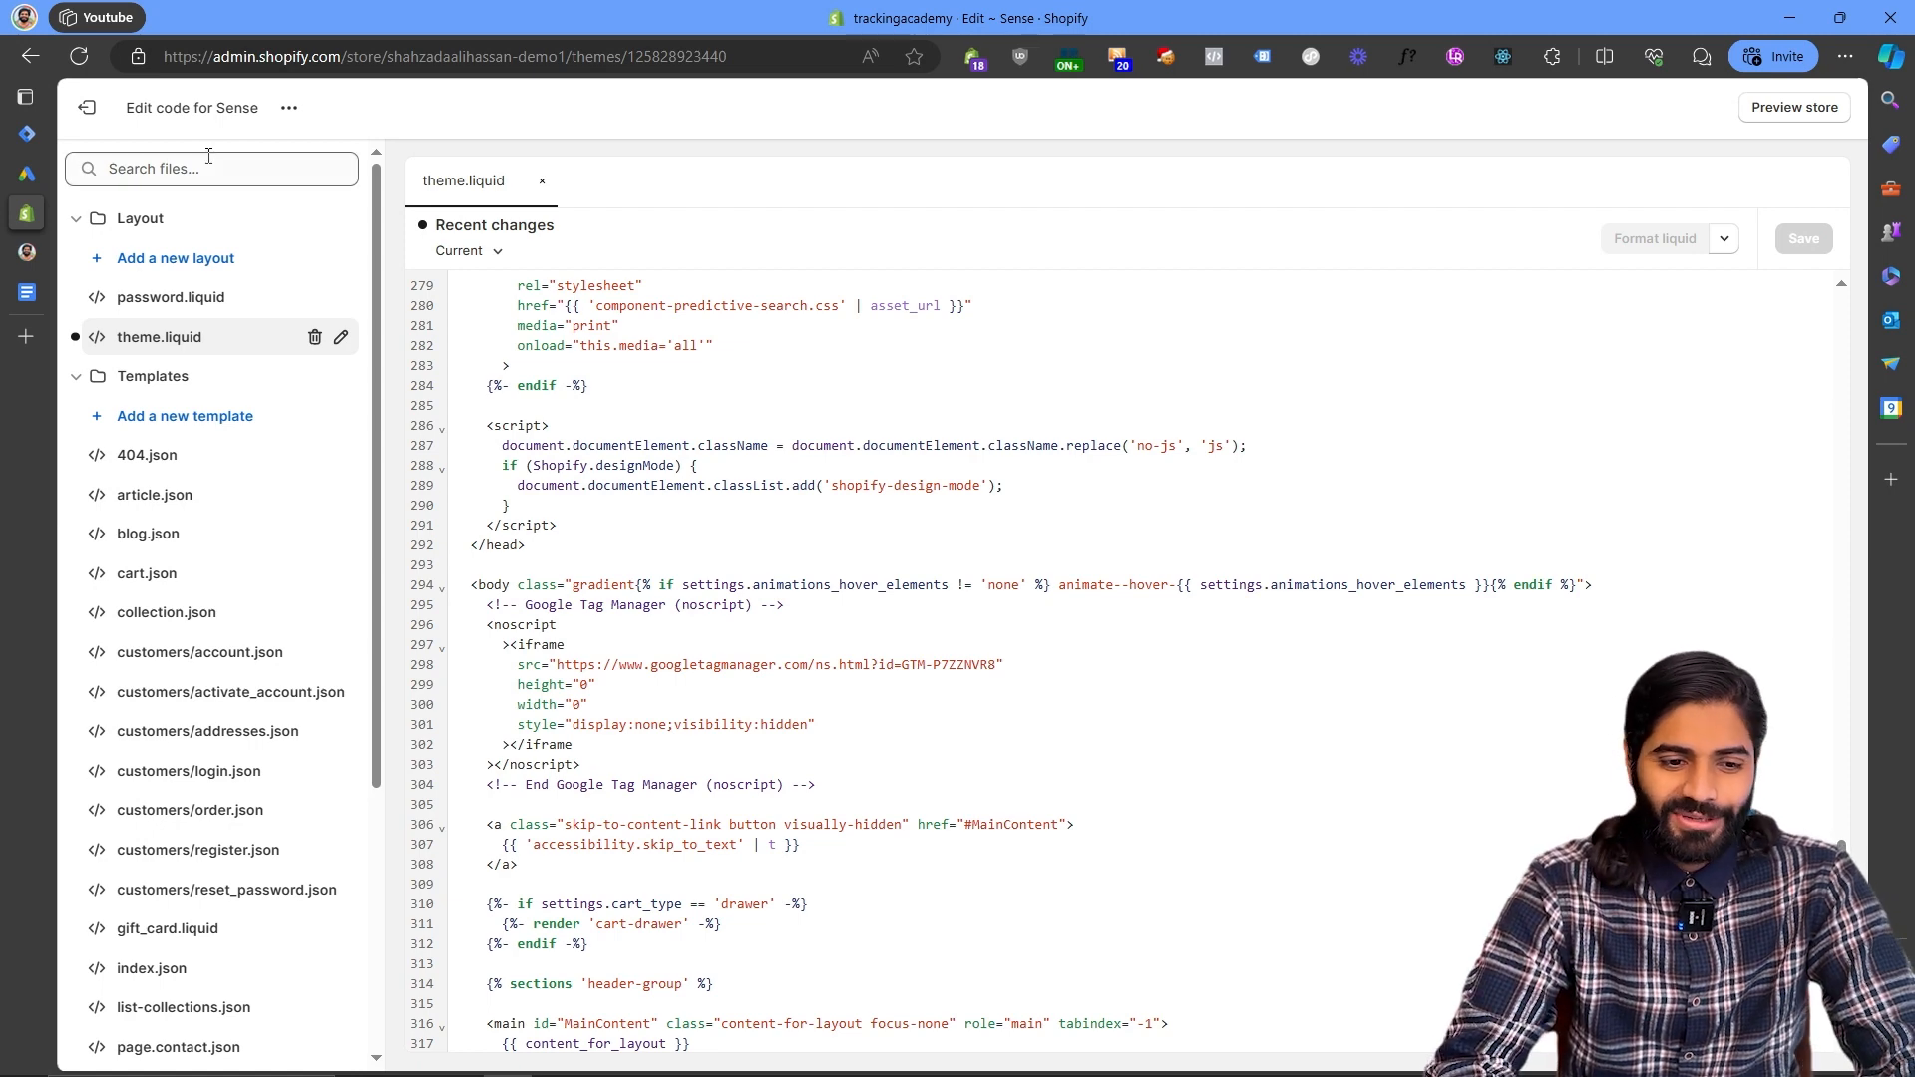
pyautogui.click(97, 111)
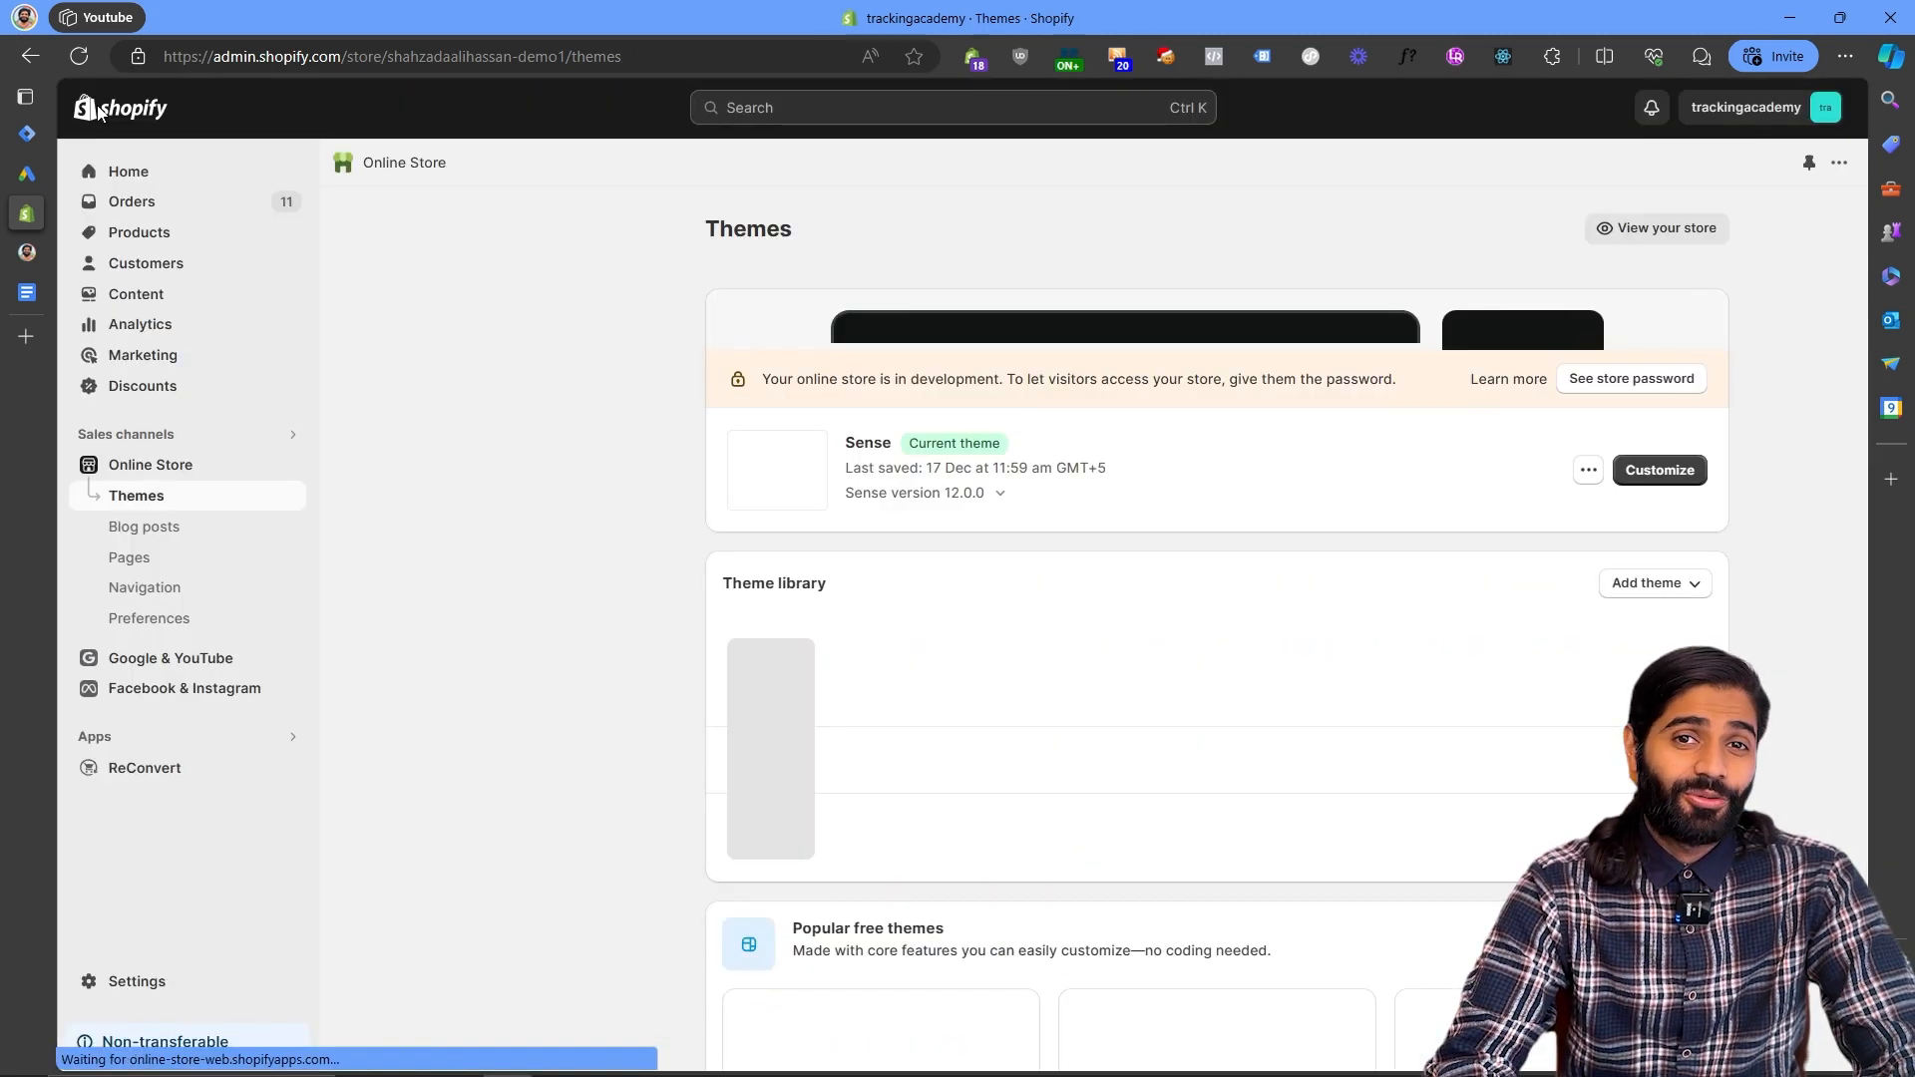
# - Paste the Google Tag Manager head snippet into the Order status page additional scripts in Checkout settings and save
pyautogui.click(207, 975)
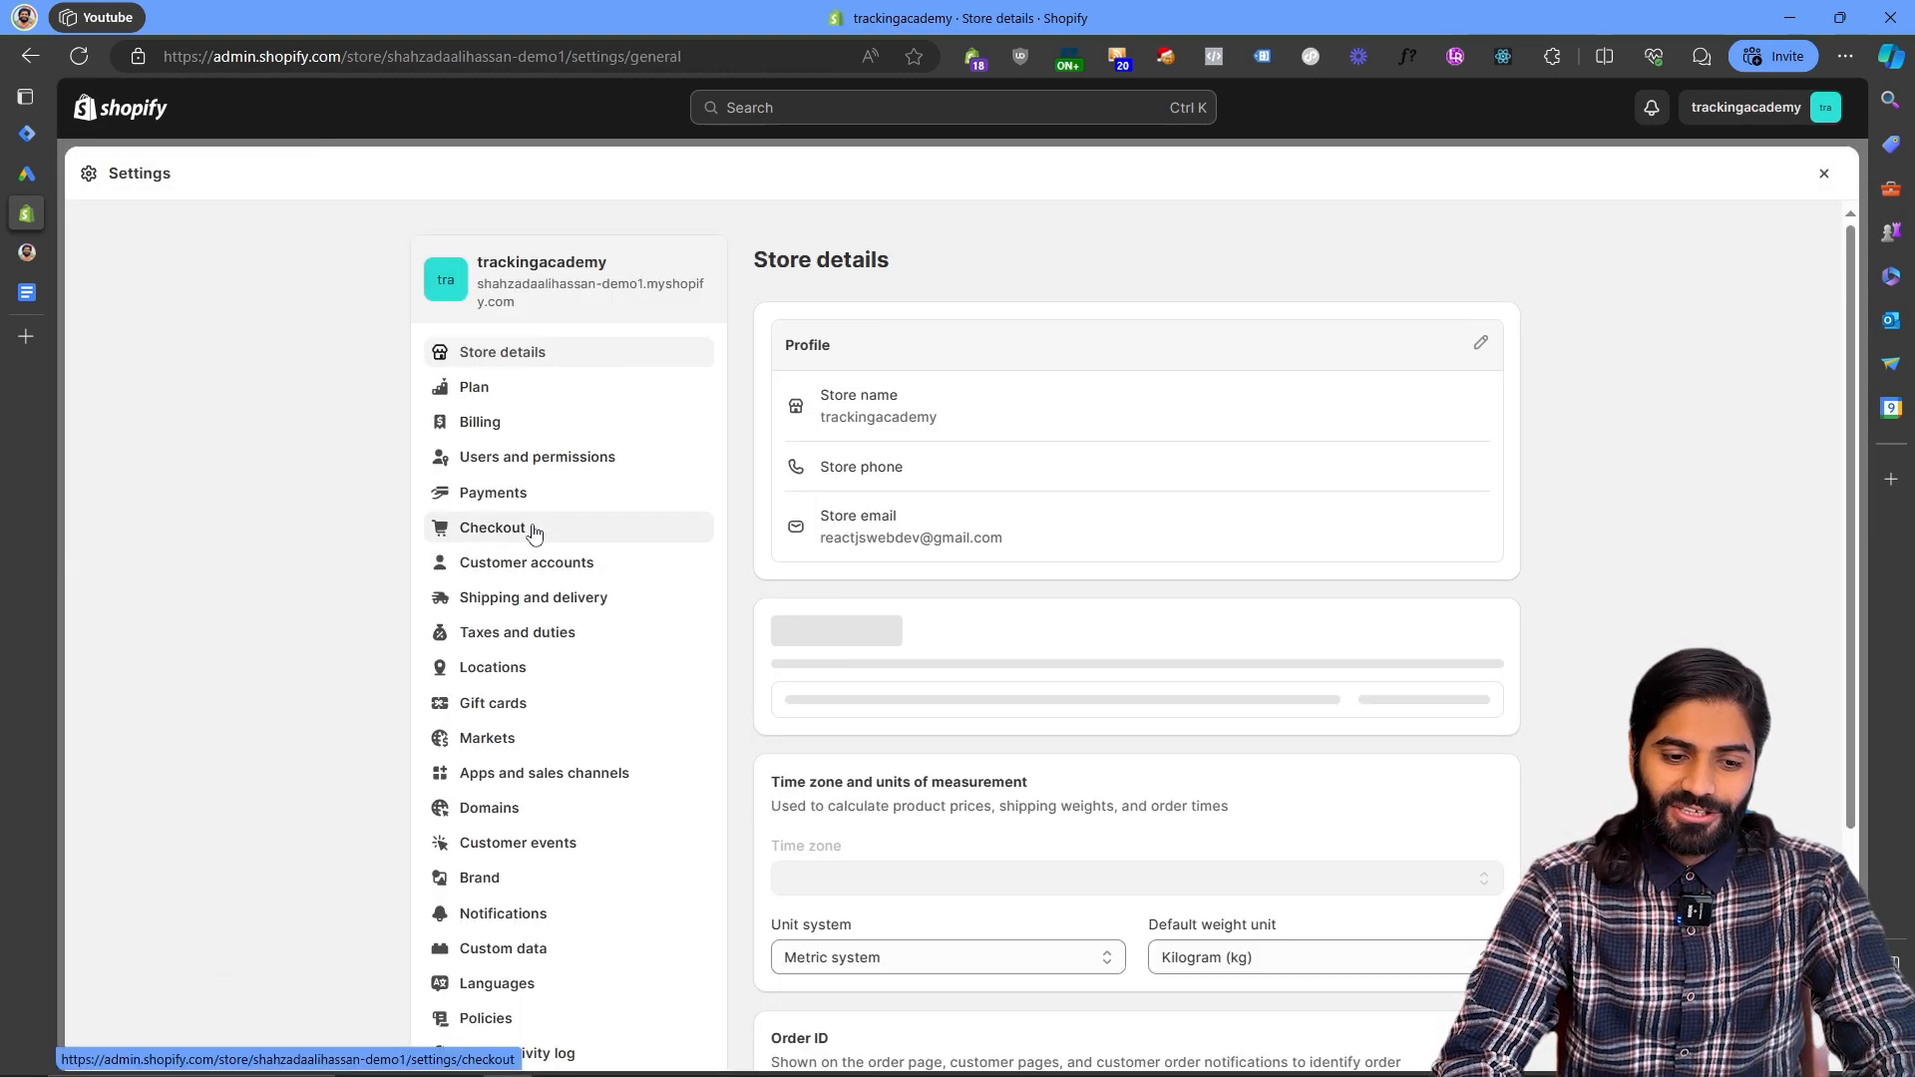
pyautogui.click(528, 529)
pyautogui.scroll(-2, 1495, 526)
pyautogui.scroll(-15, 1495, 526)
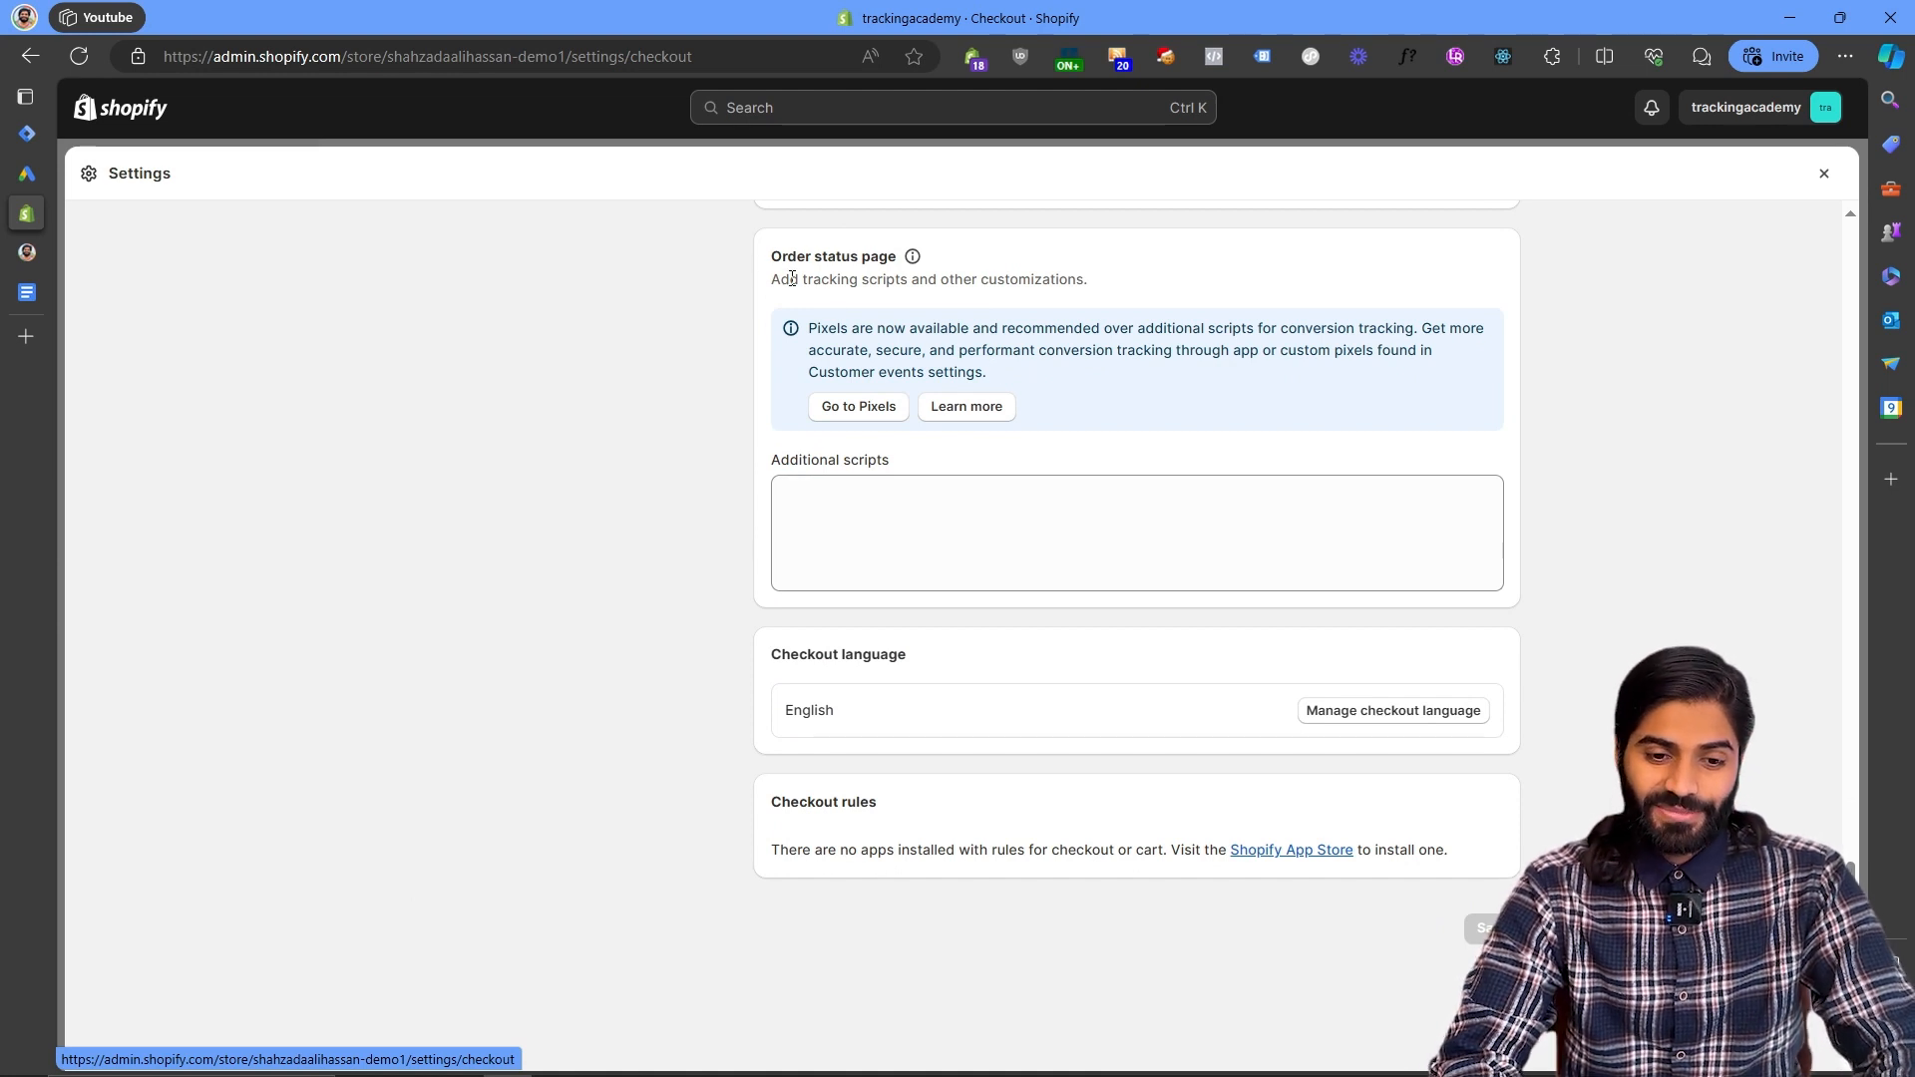
pyautogui.click(893, 518)
pyautogui.press('super+v')
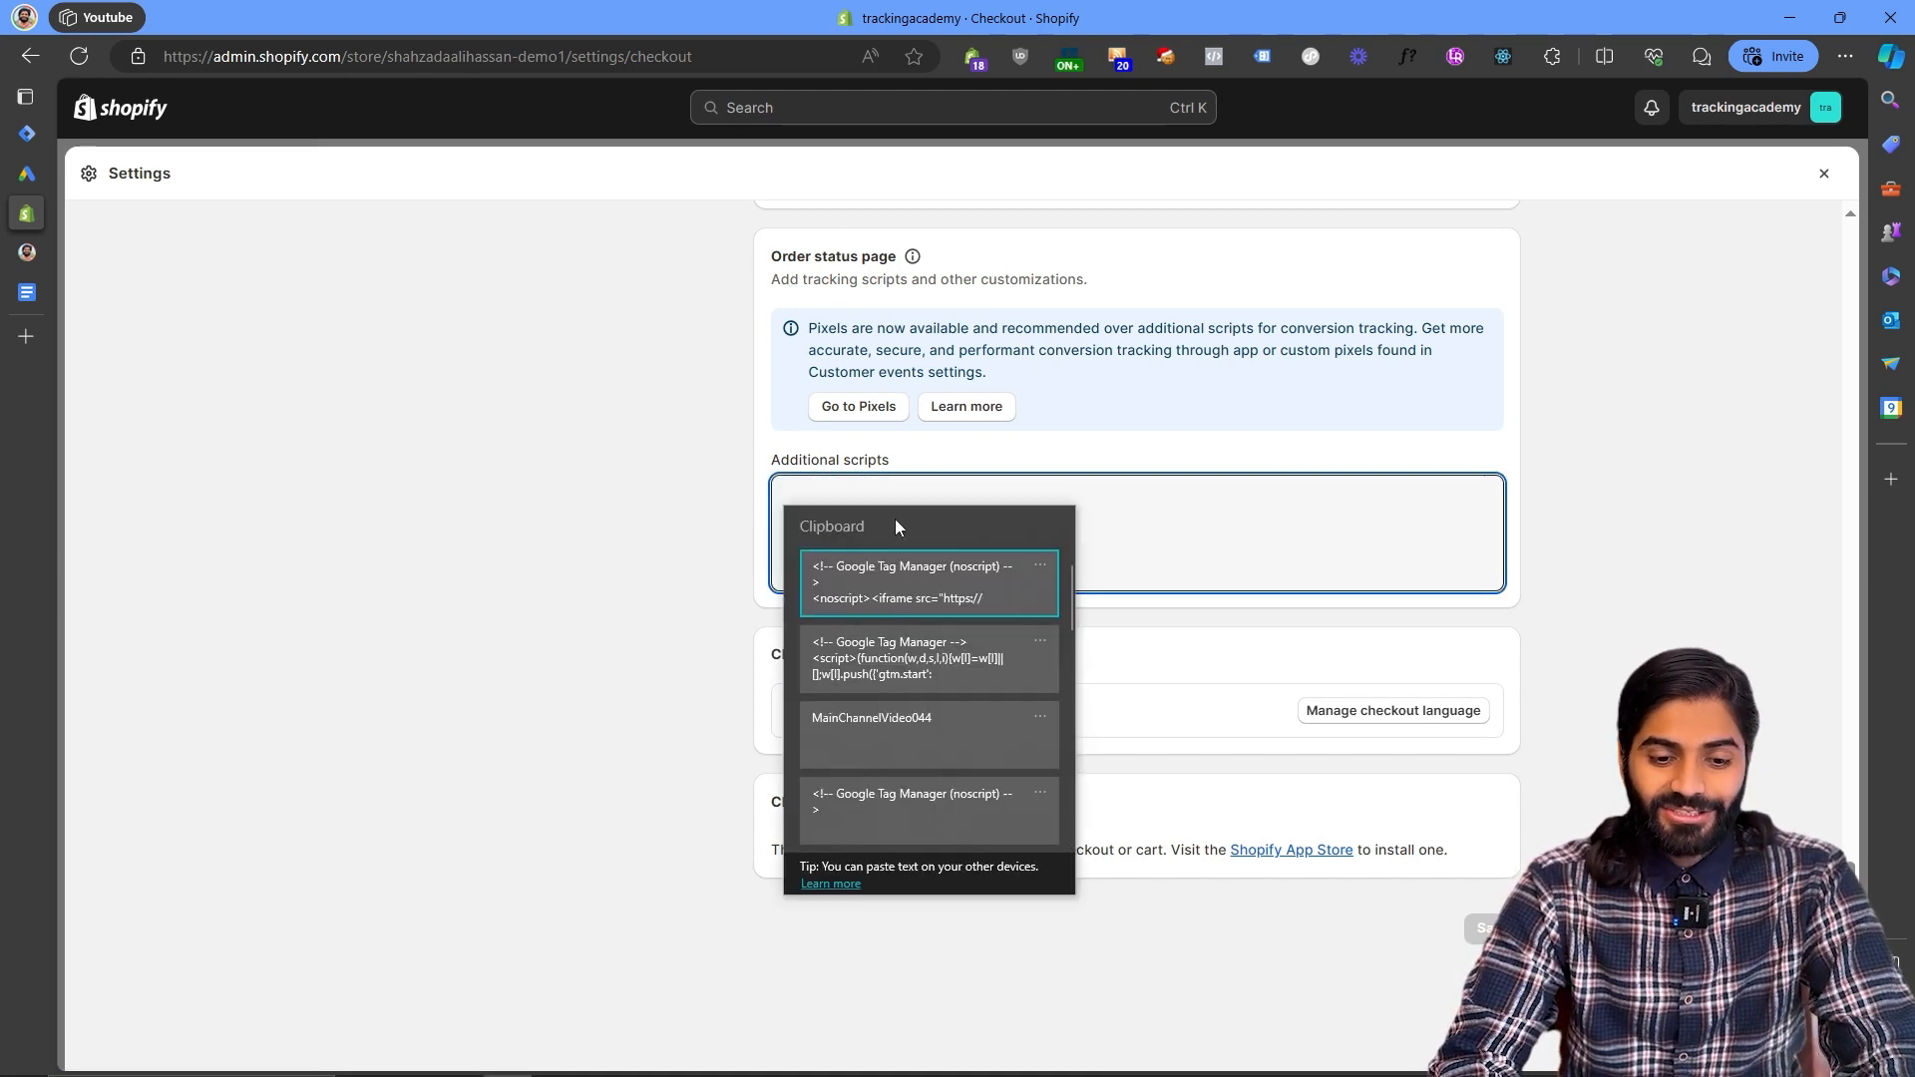
pyautogui.click(894, 664)
pyautogui.scroll(1, 1086, 534)
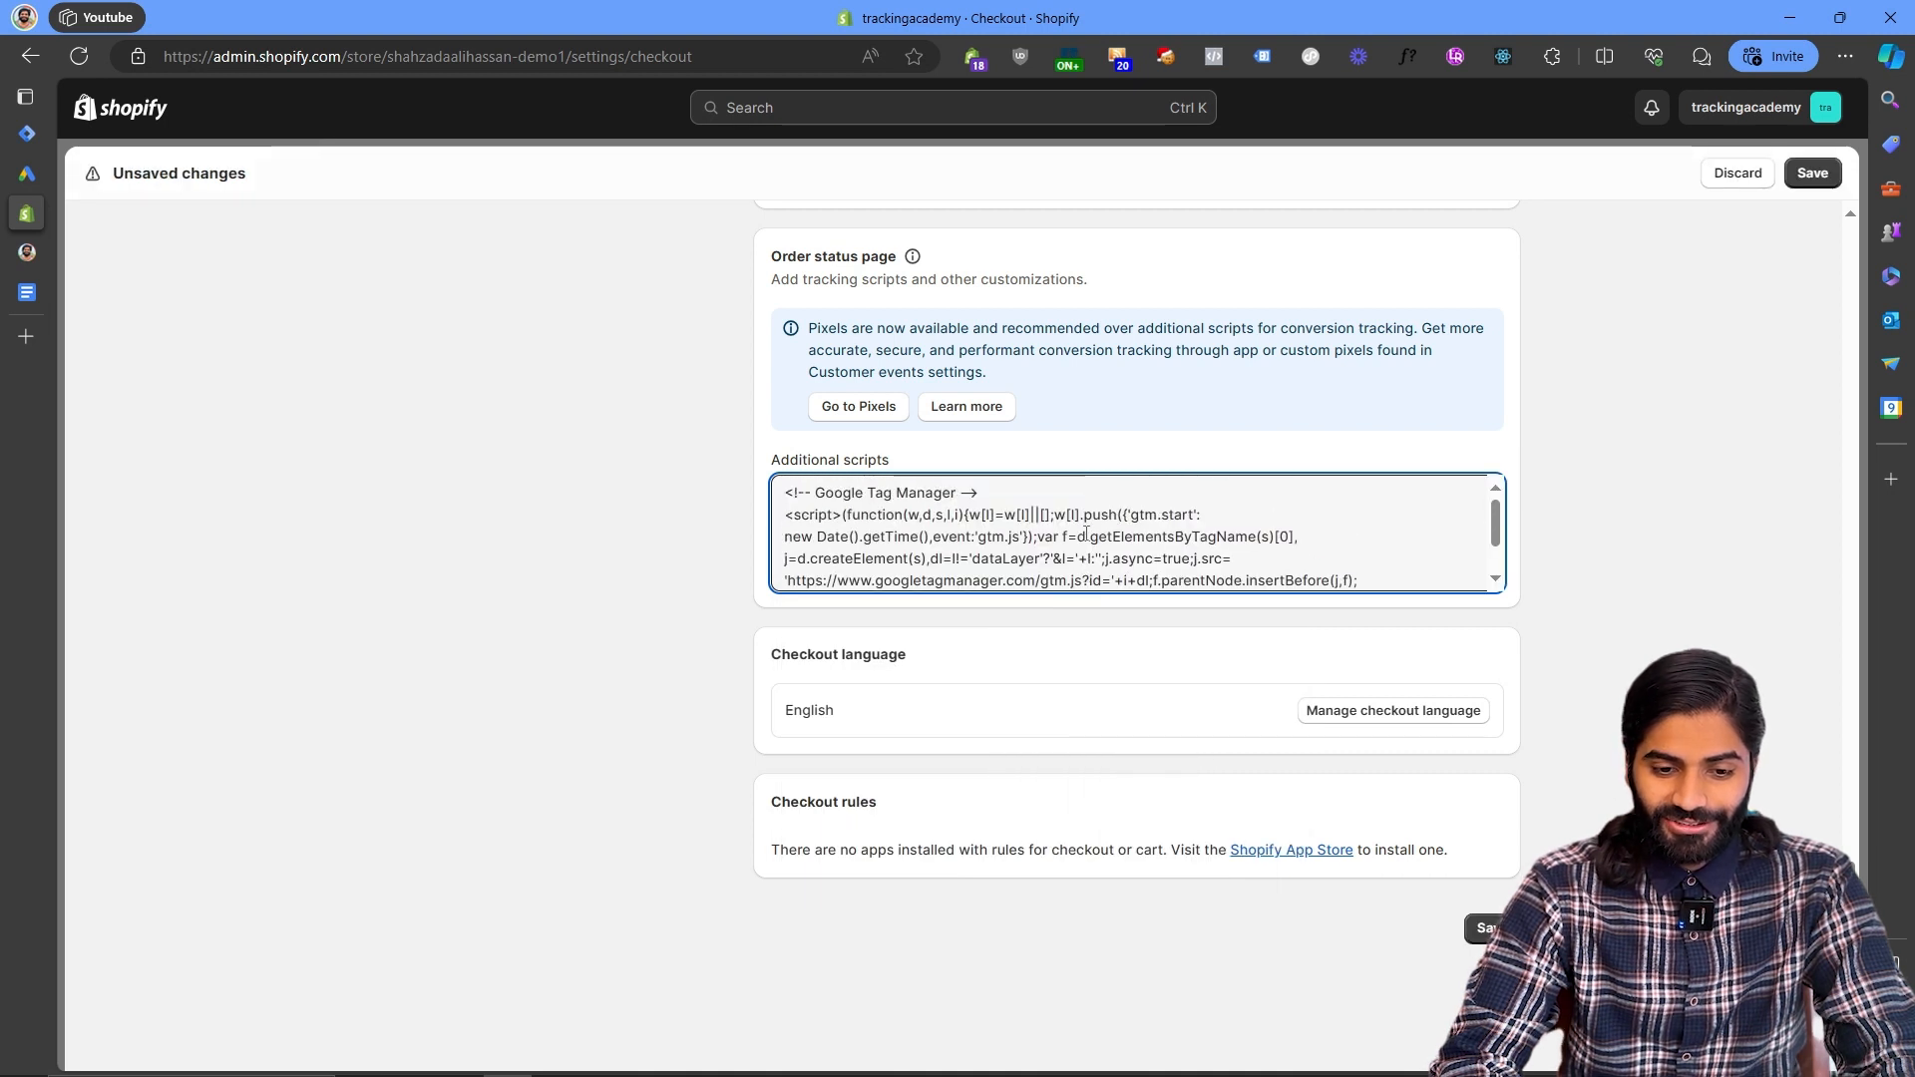
pyautogui.scroll(-1, 1086, 533)
pyautogui.click(1492, 927)
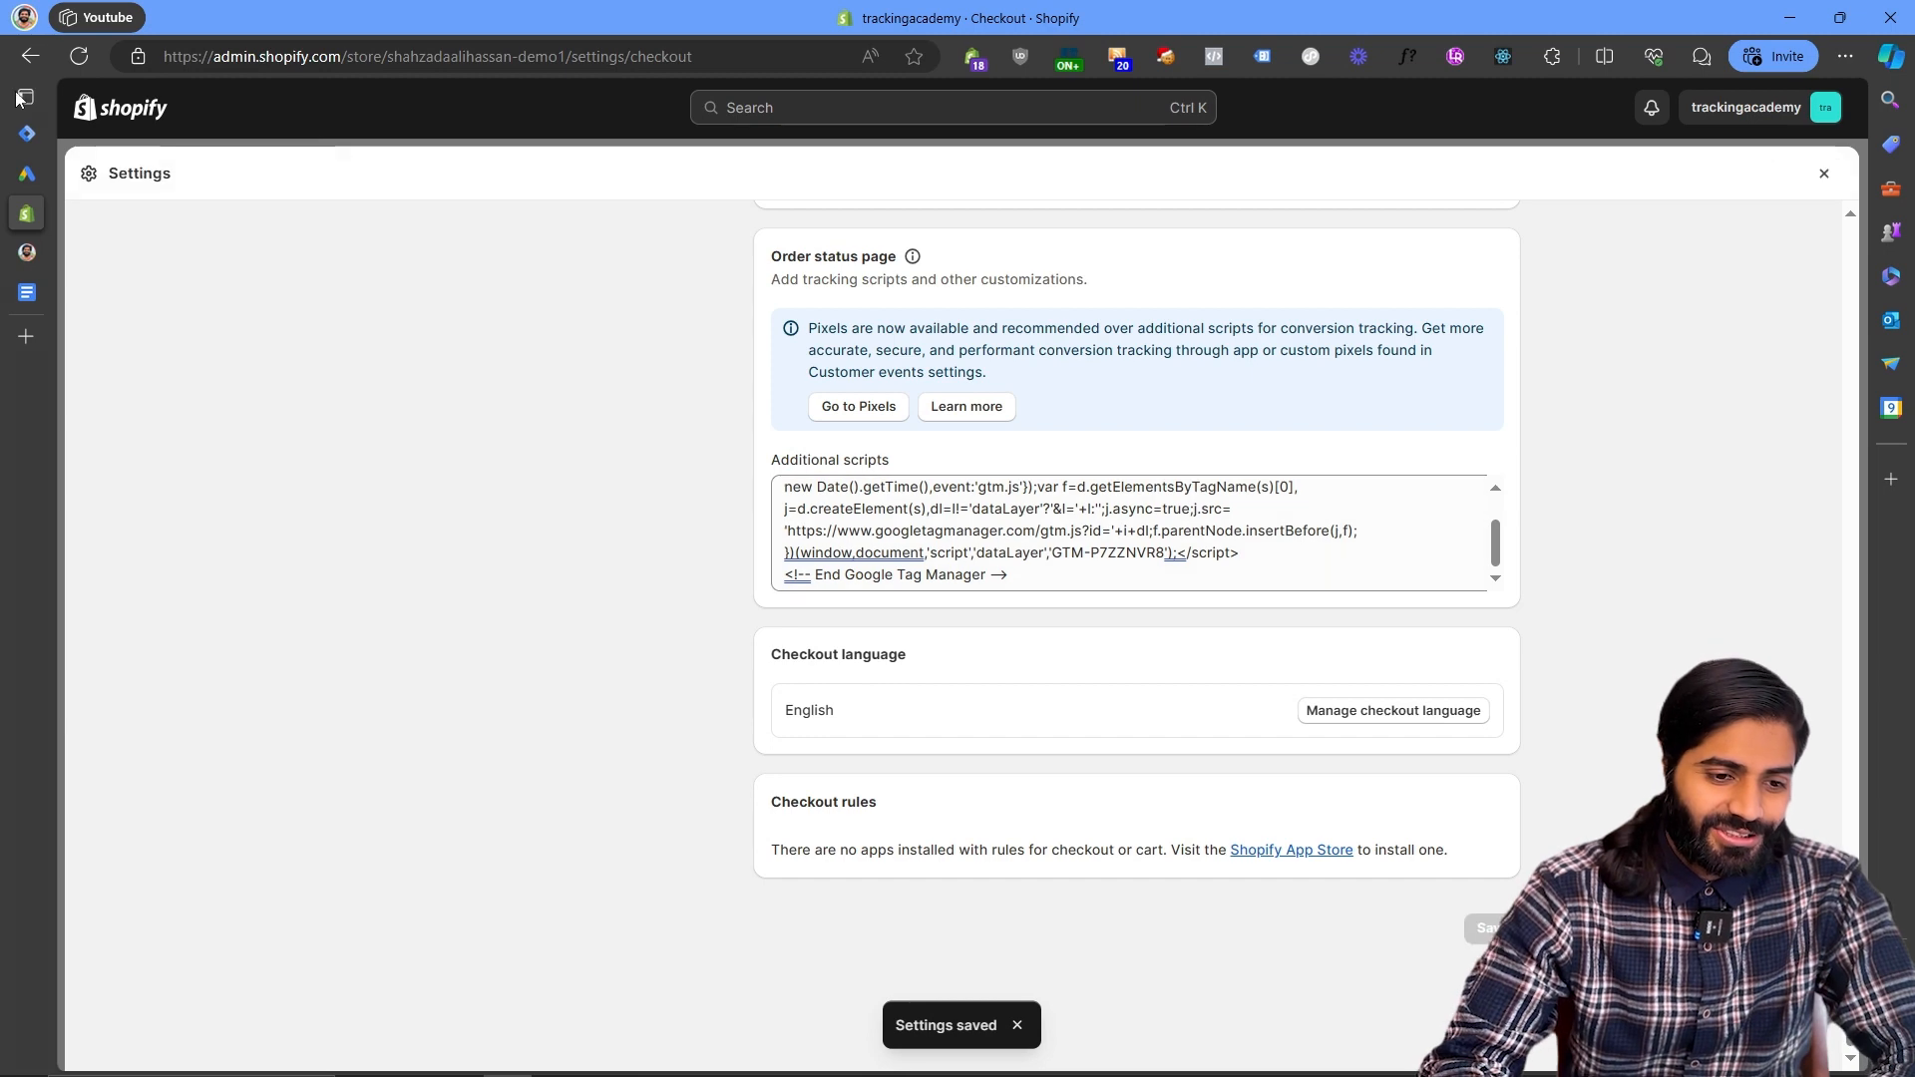
# - Close the install dialog and start Tag Manager Preview, connecting Tag Assistant to the store's URL
pyautogui.click(18, 132)
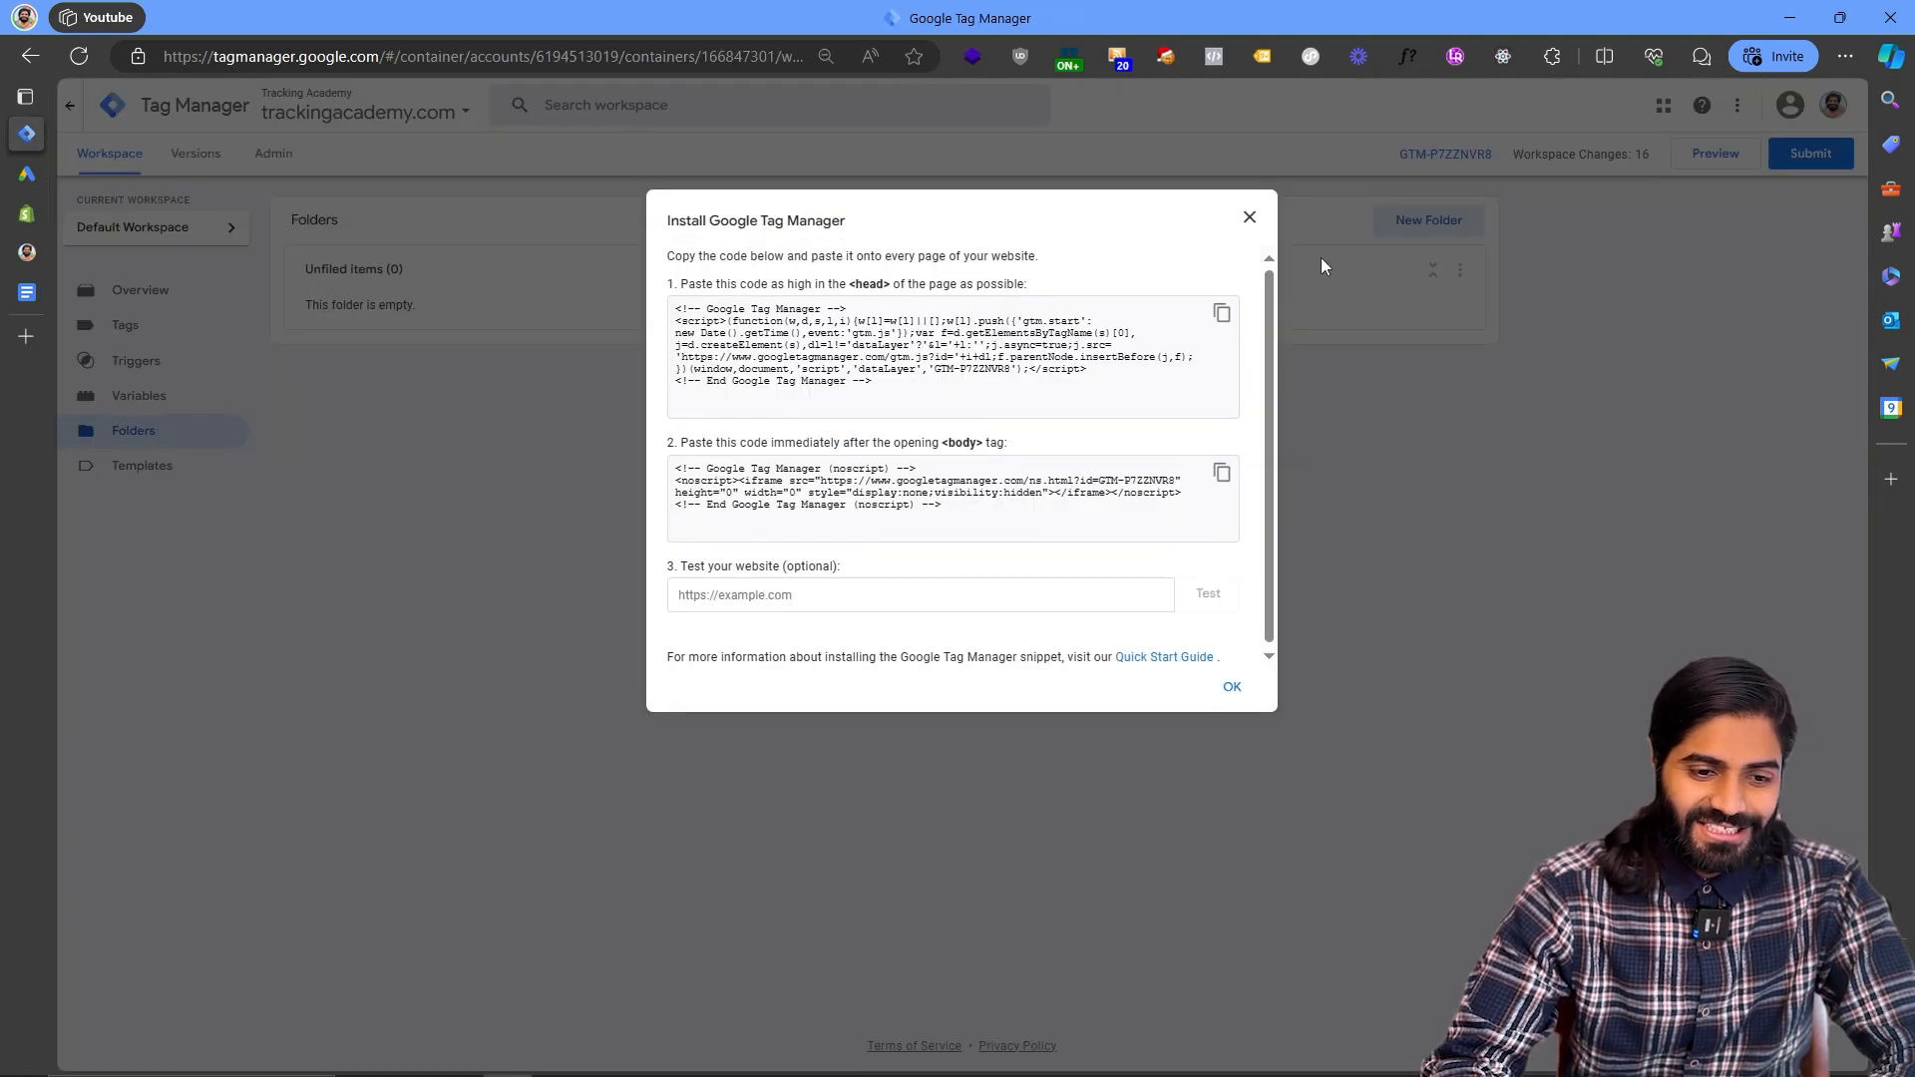
pyautogui.click(1249, 218)
pyautogui.click(1726, 160)
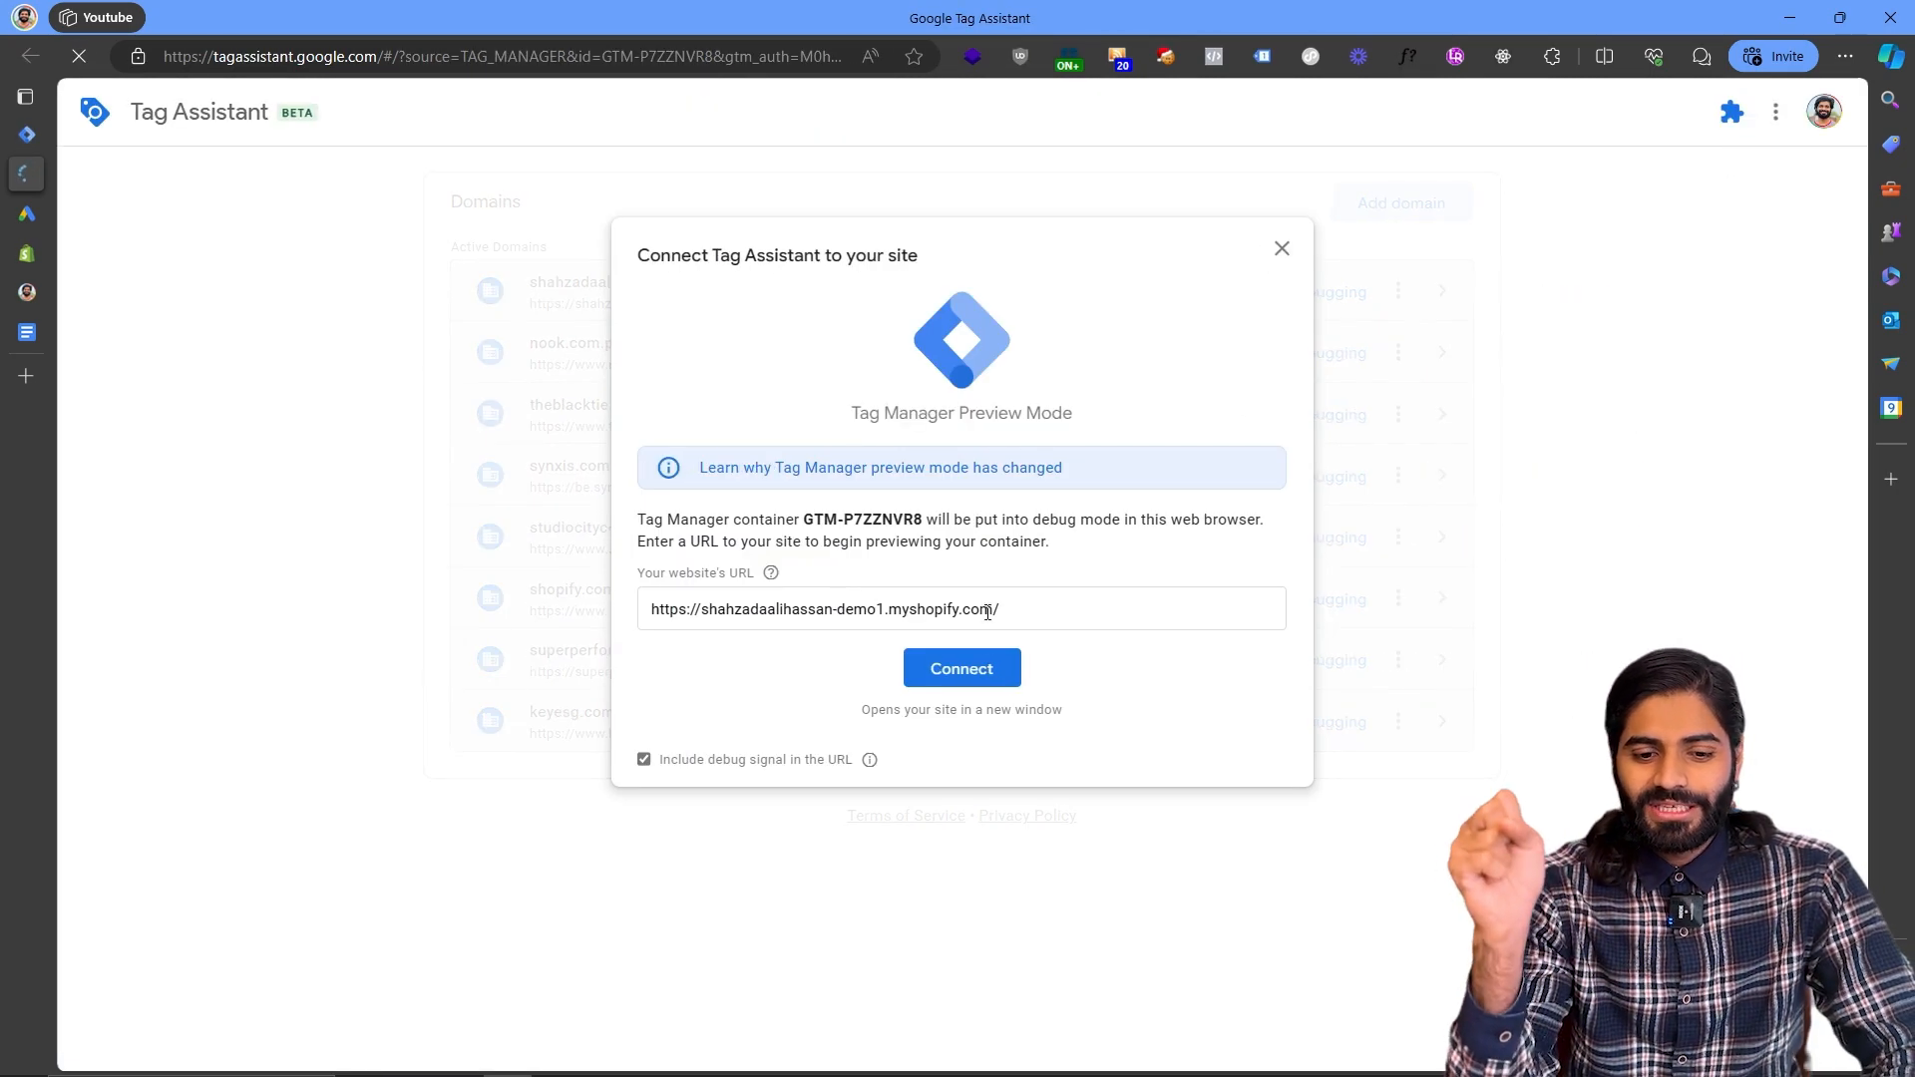
pyautogui.click(1001, 675)
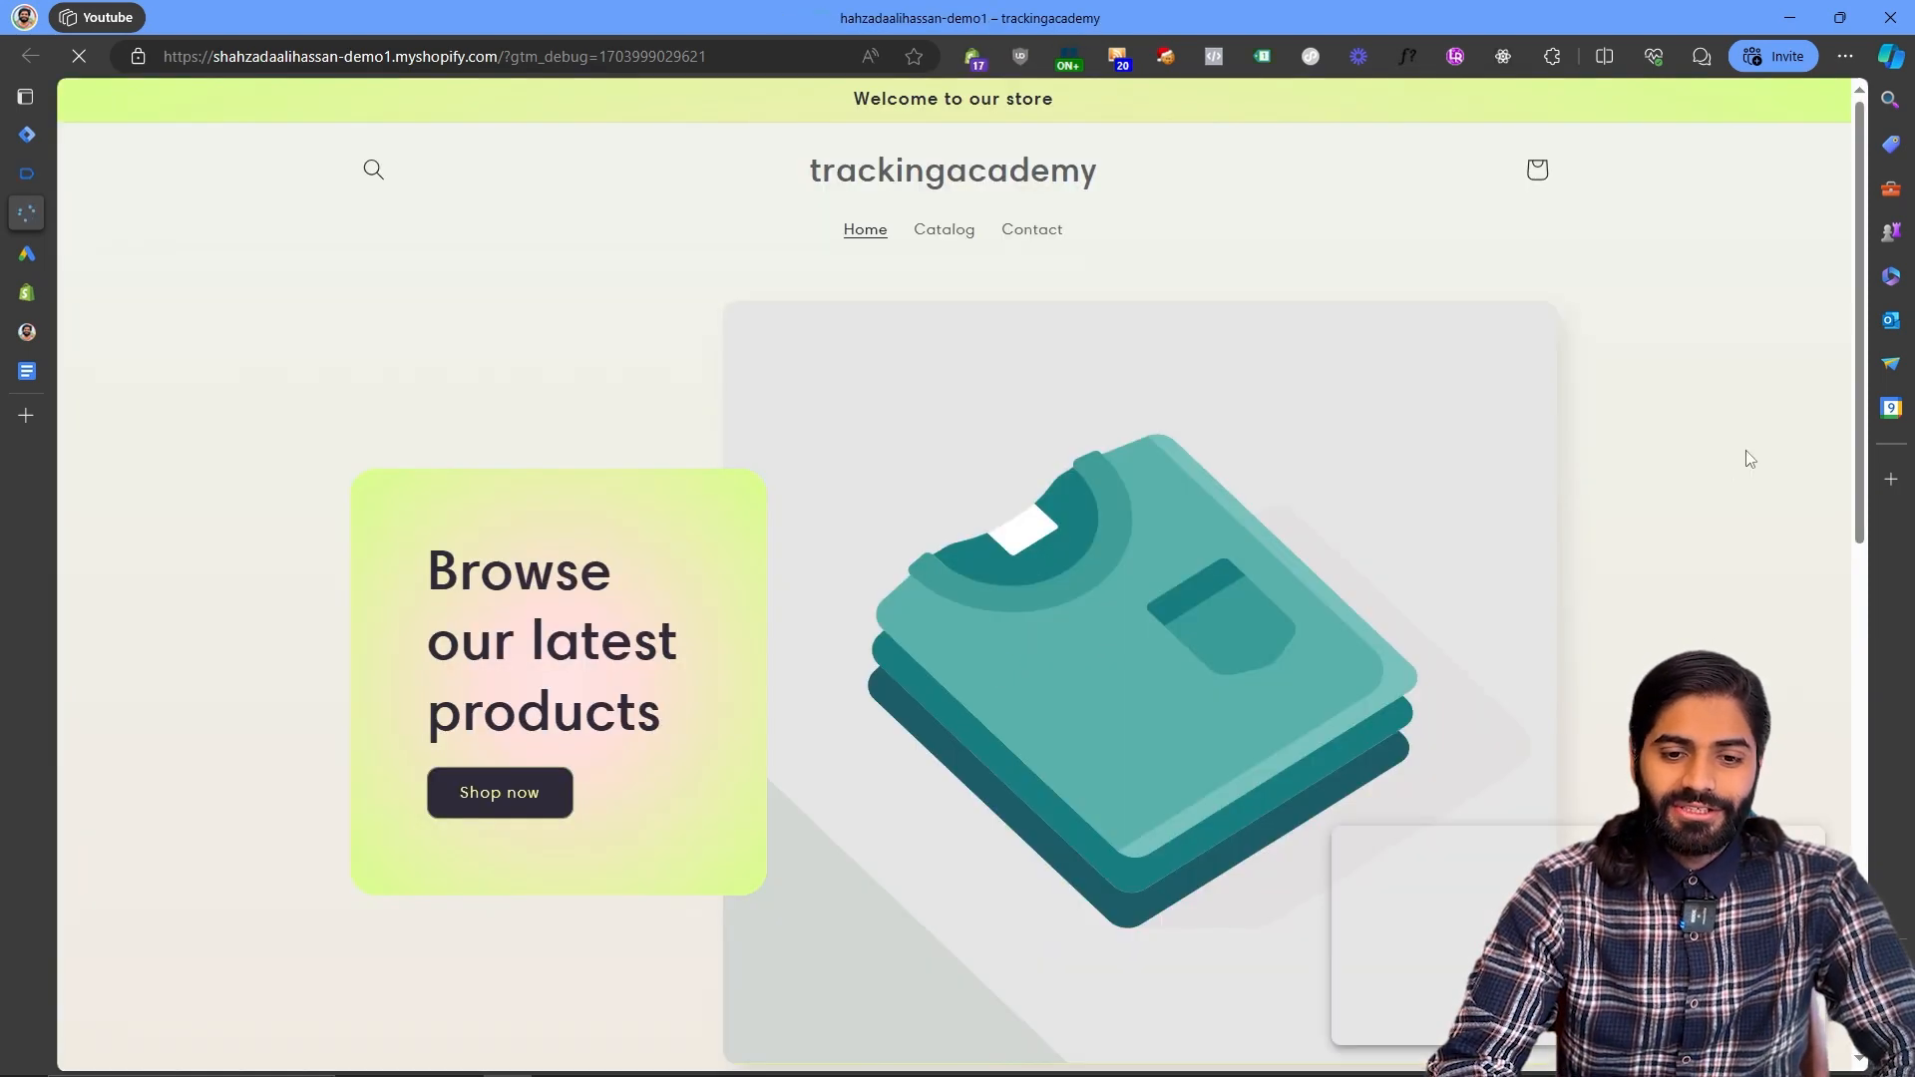
# - Check the tags detected on the storefront with the Tag Assistant Legacy extension and view the connected debugger
pyautogui.click(1265, 60)
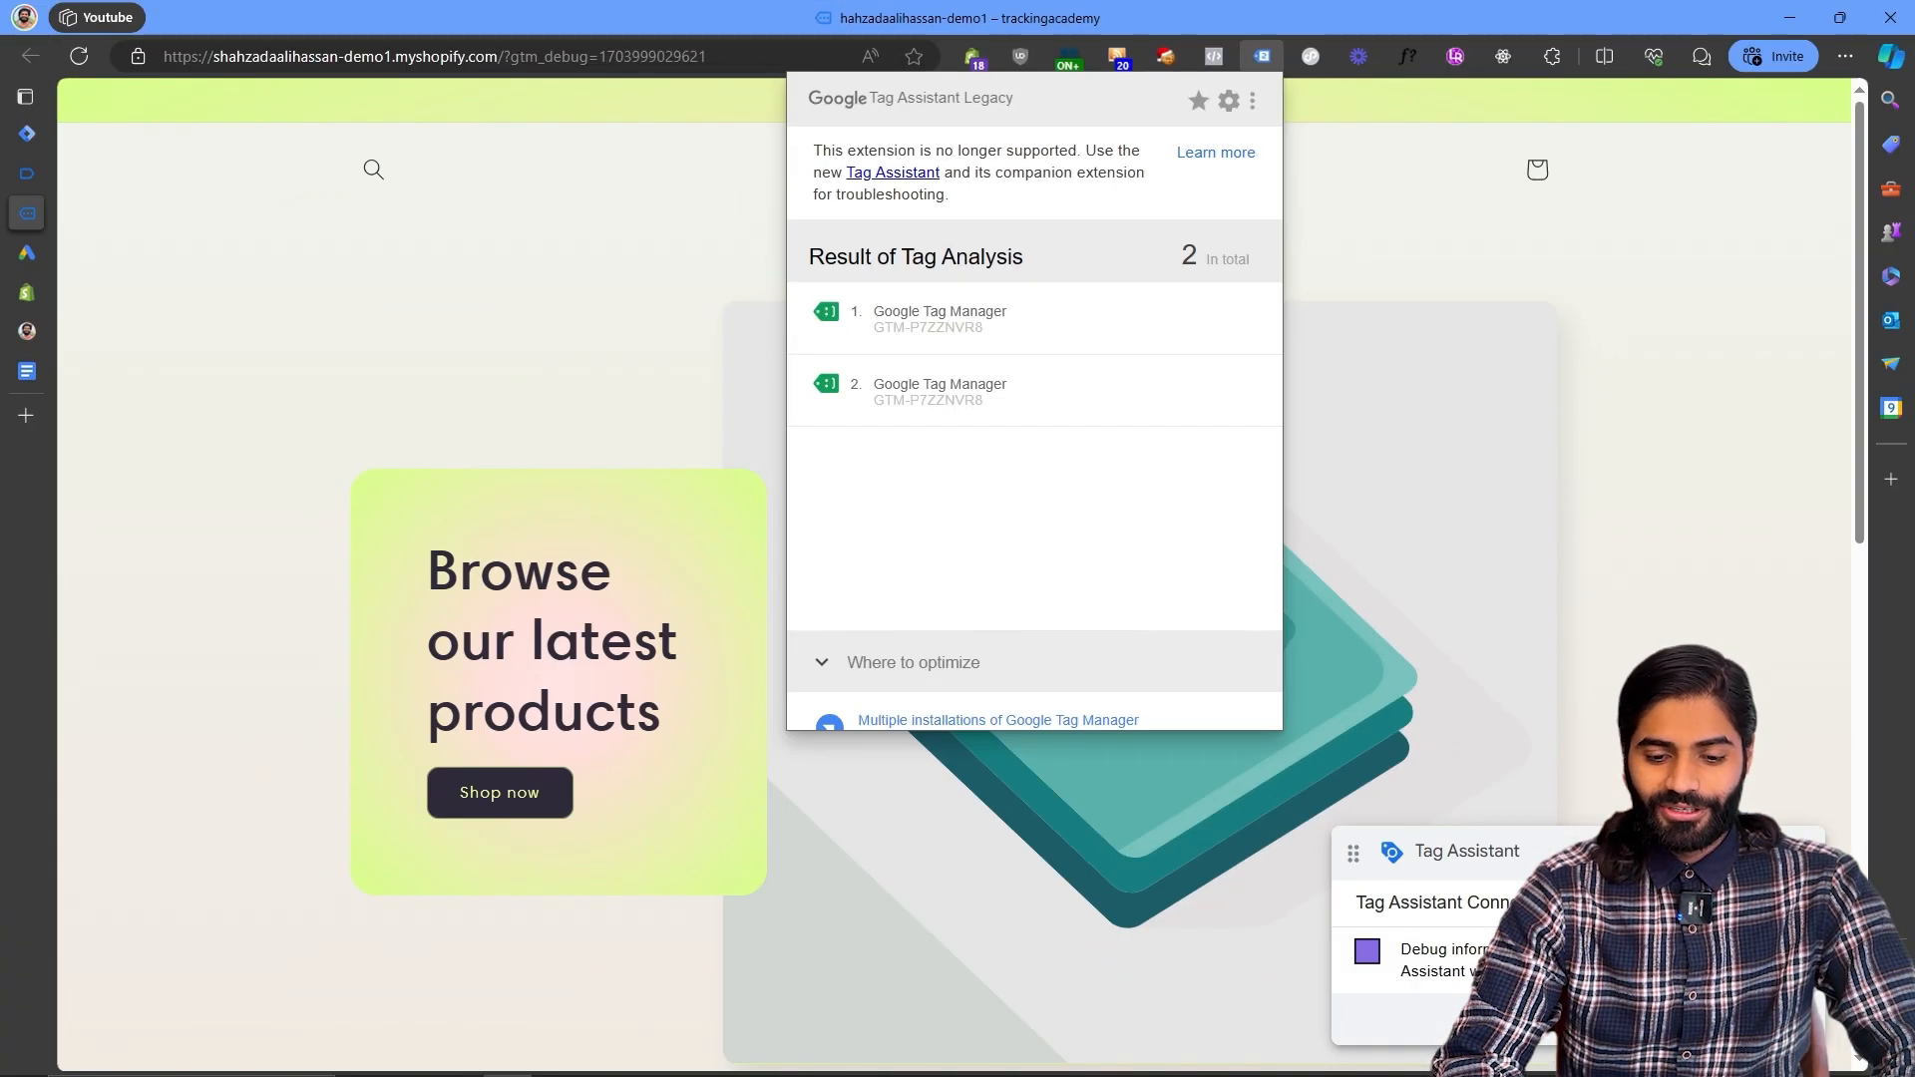
pyautogui.click(27, 173)
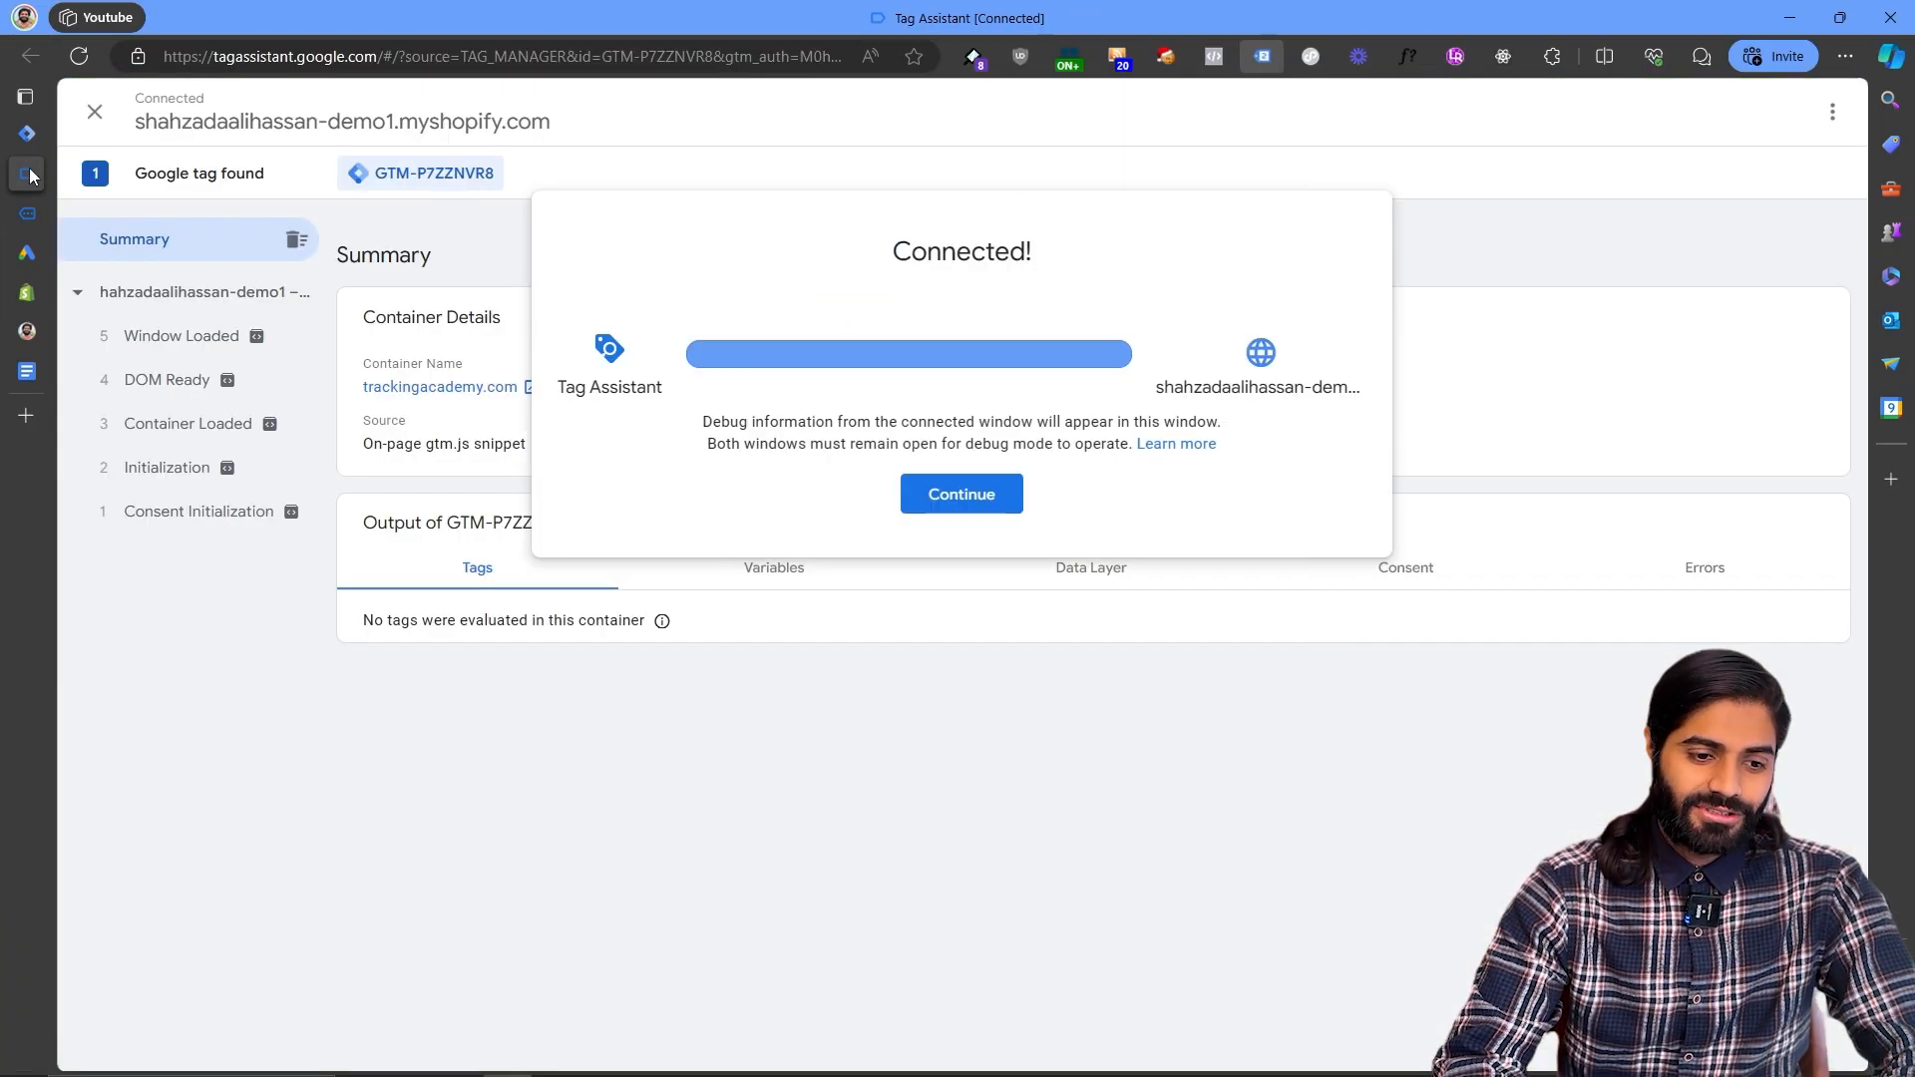
# - Start a new website conversion action in Google Ads
pyautogui.moveTo(27, 179)
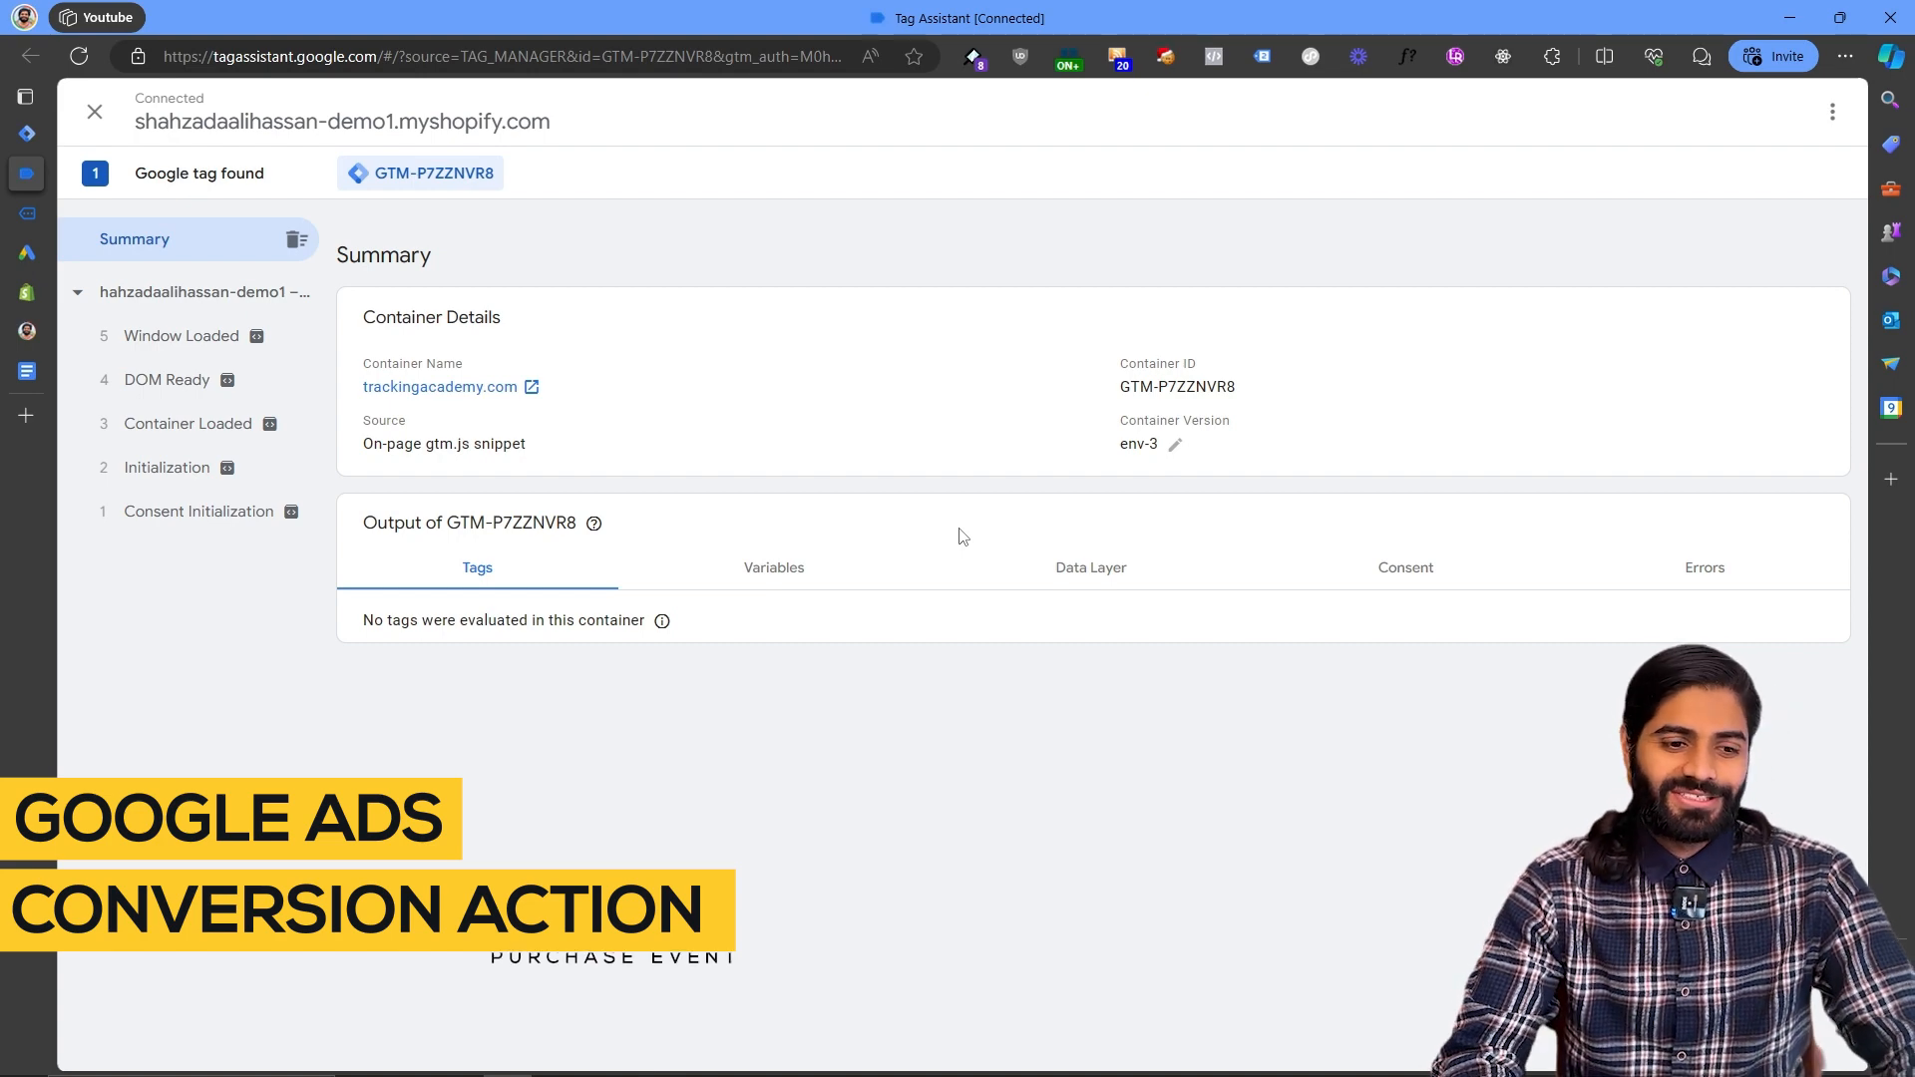
pyautogui.click(32, 254)
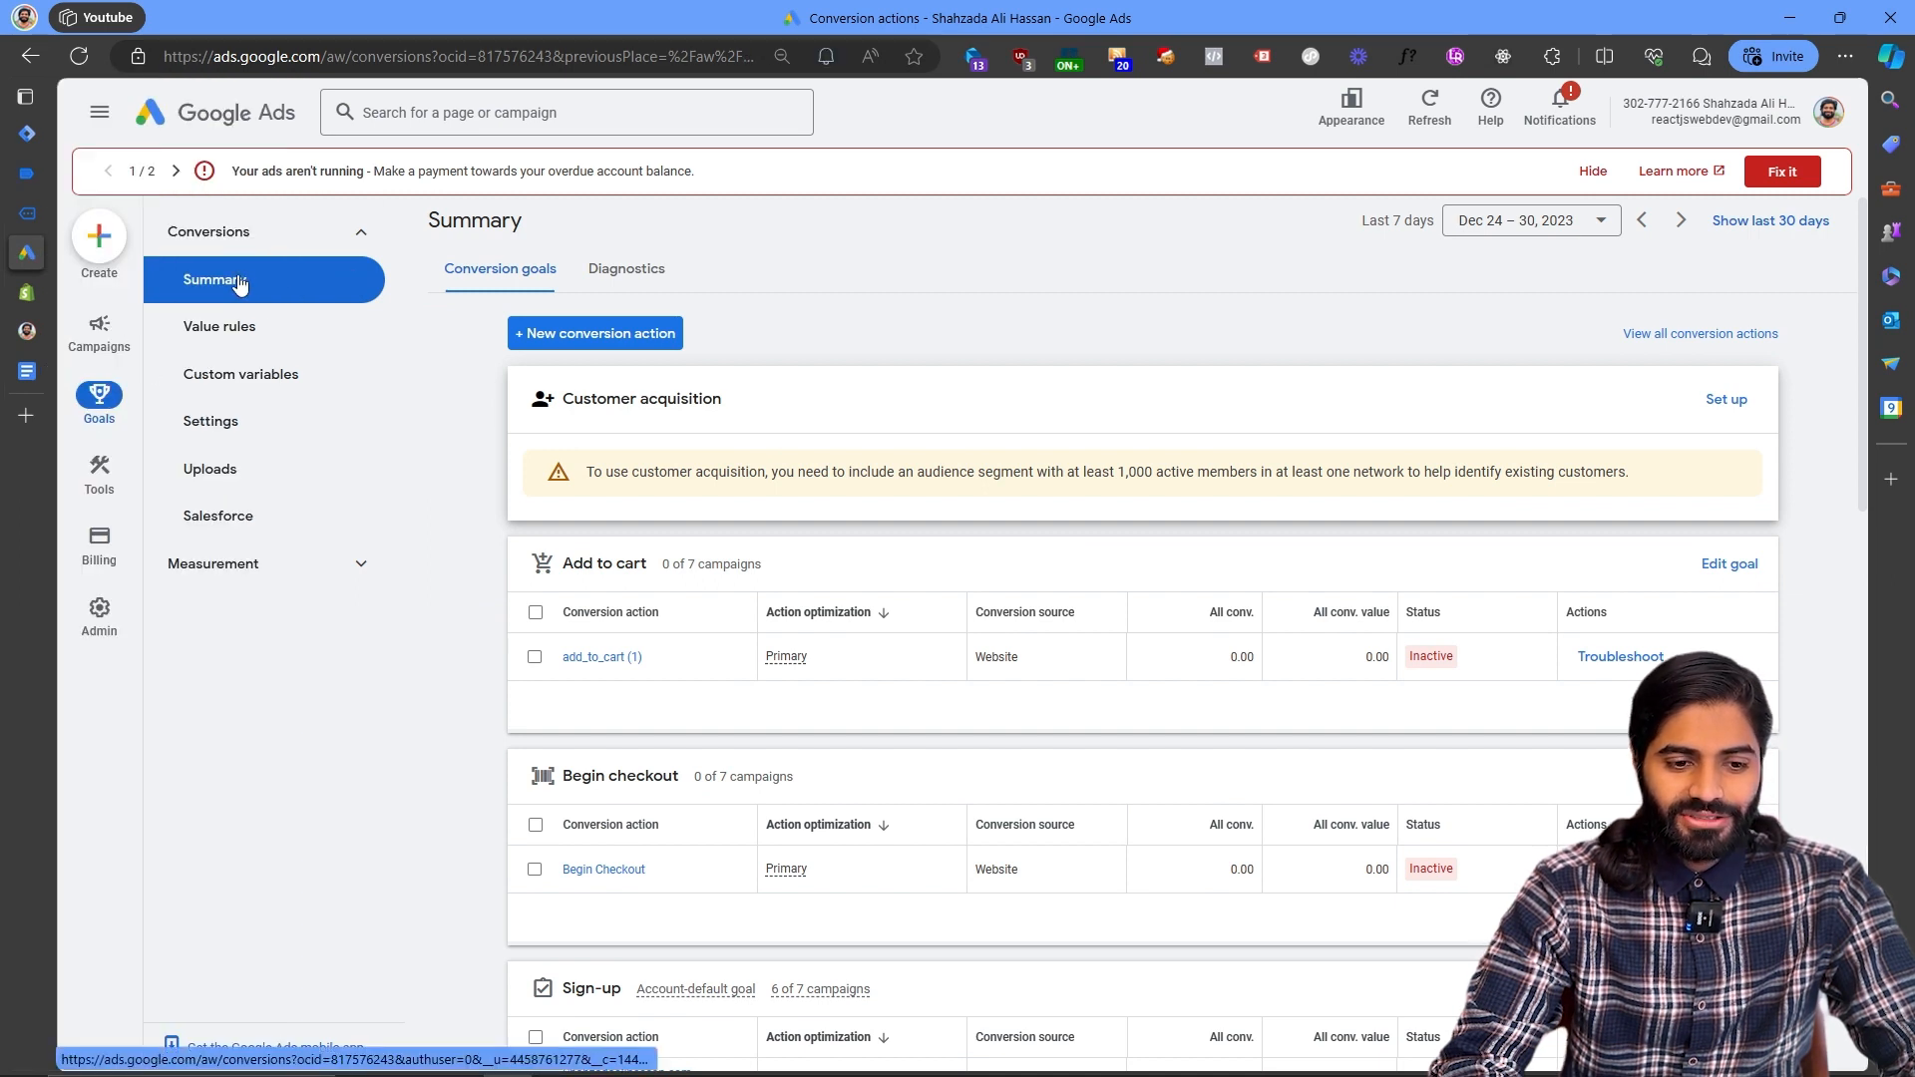
pyautogui.click(616, 335)
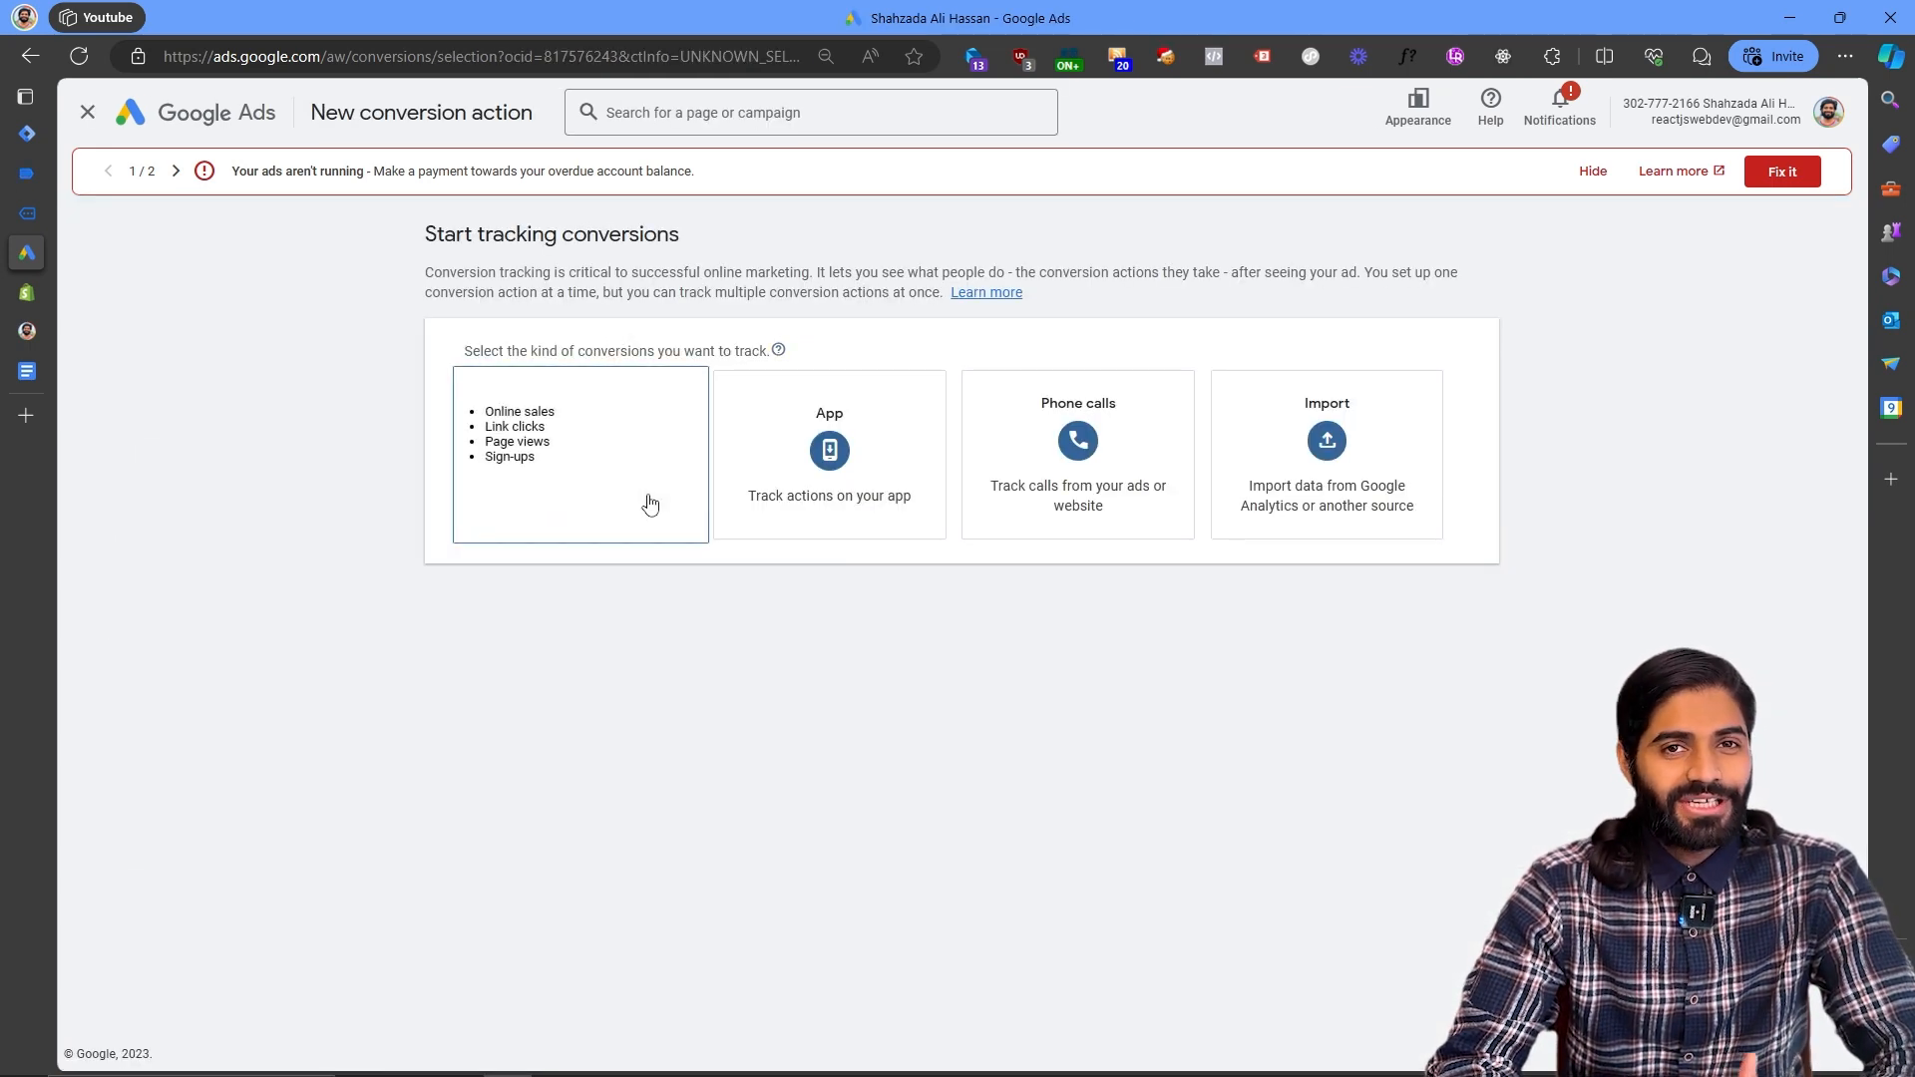
pyautogui.click(649, 504)
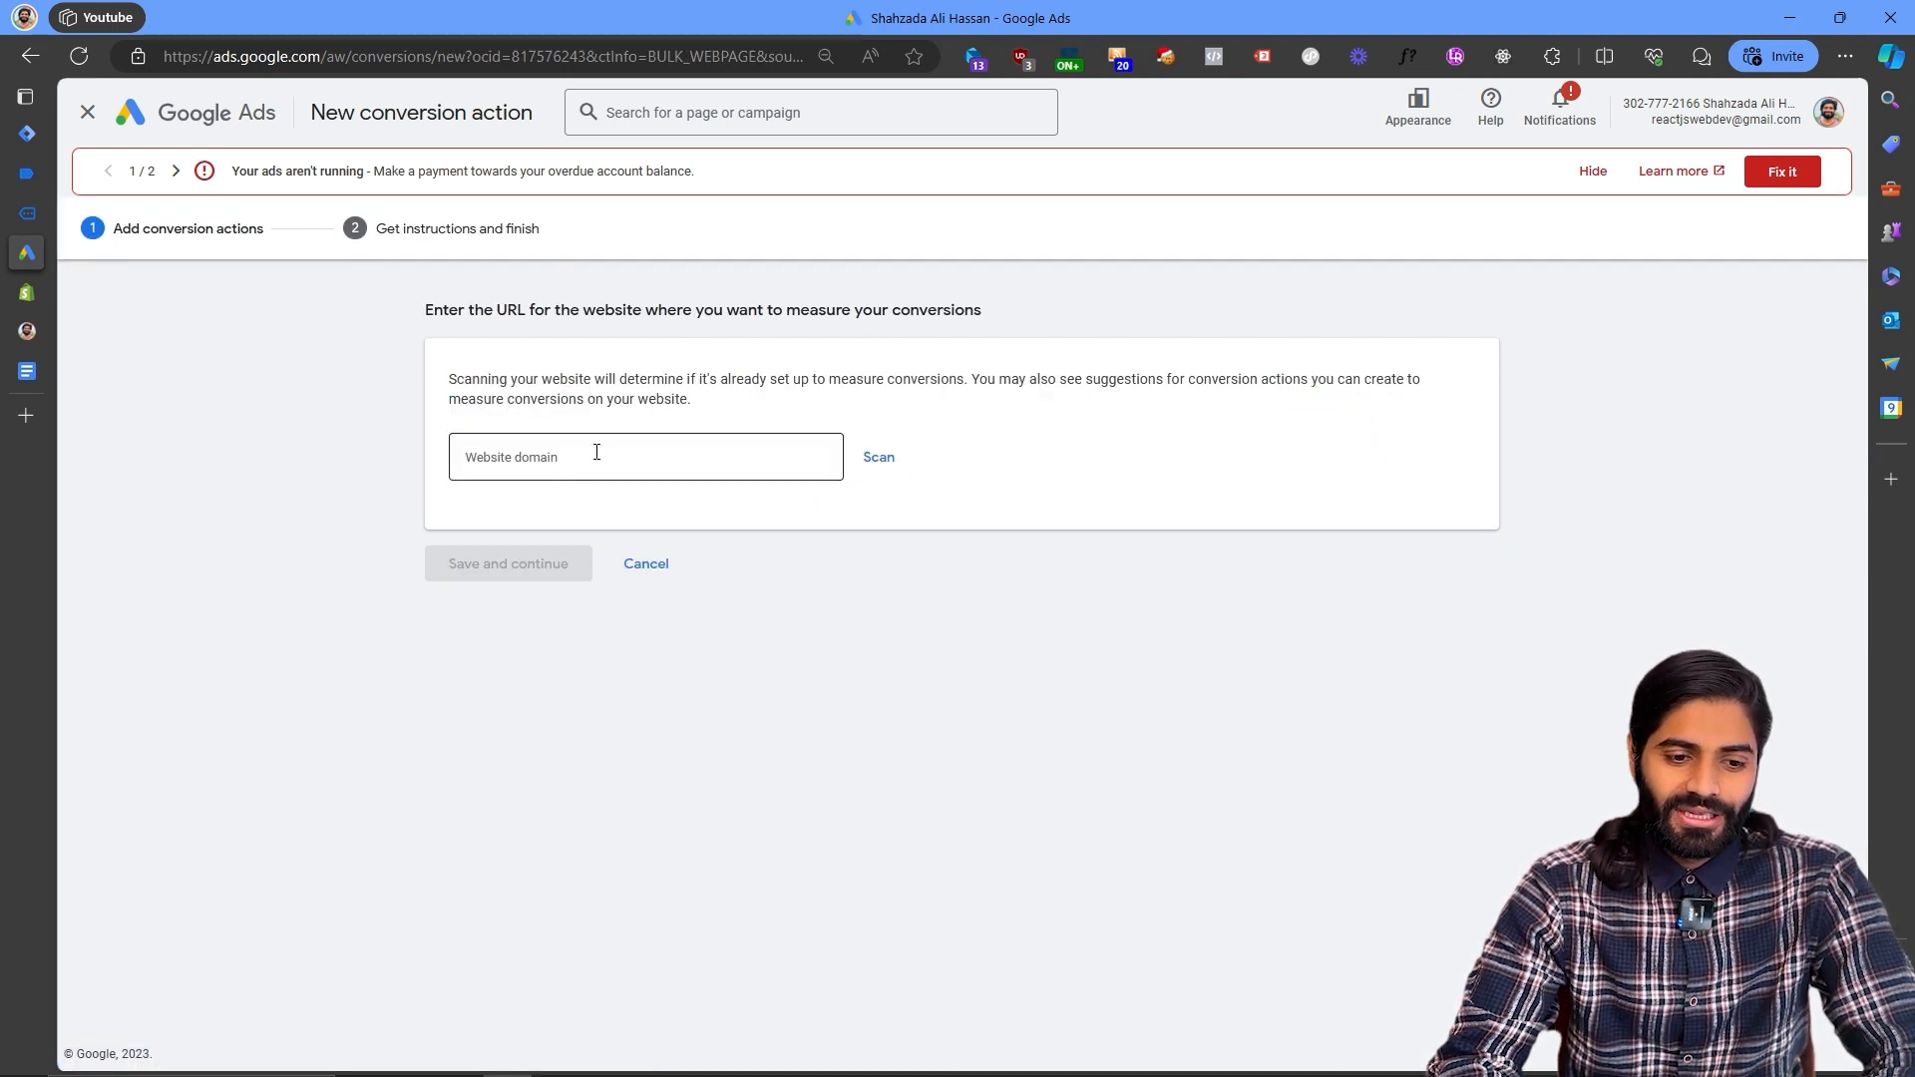
# - Copy the store's URL and scan it as the website domain for the new conversion action
pyautogui.click(46, 199)
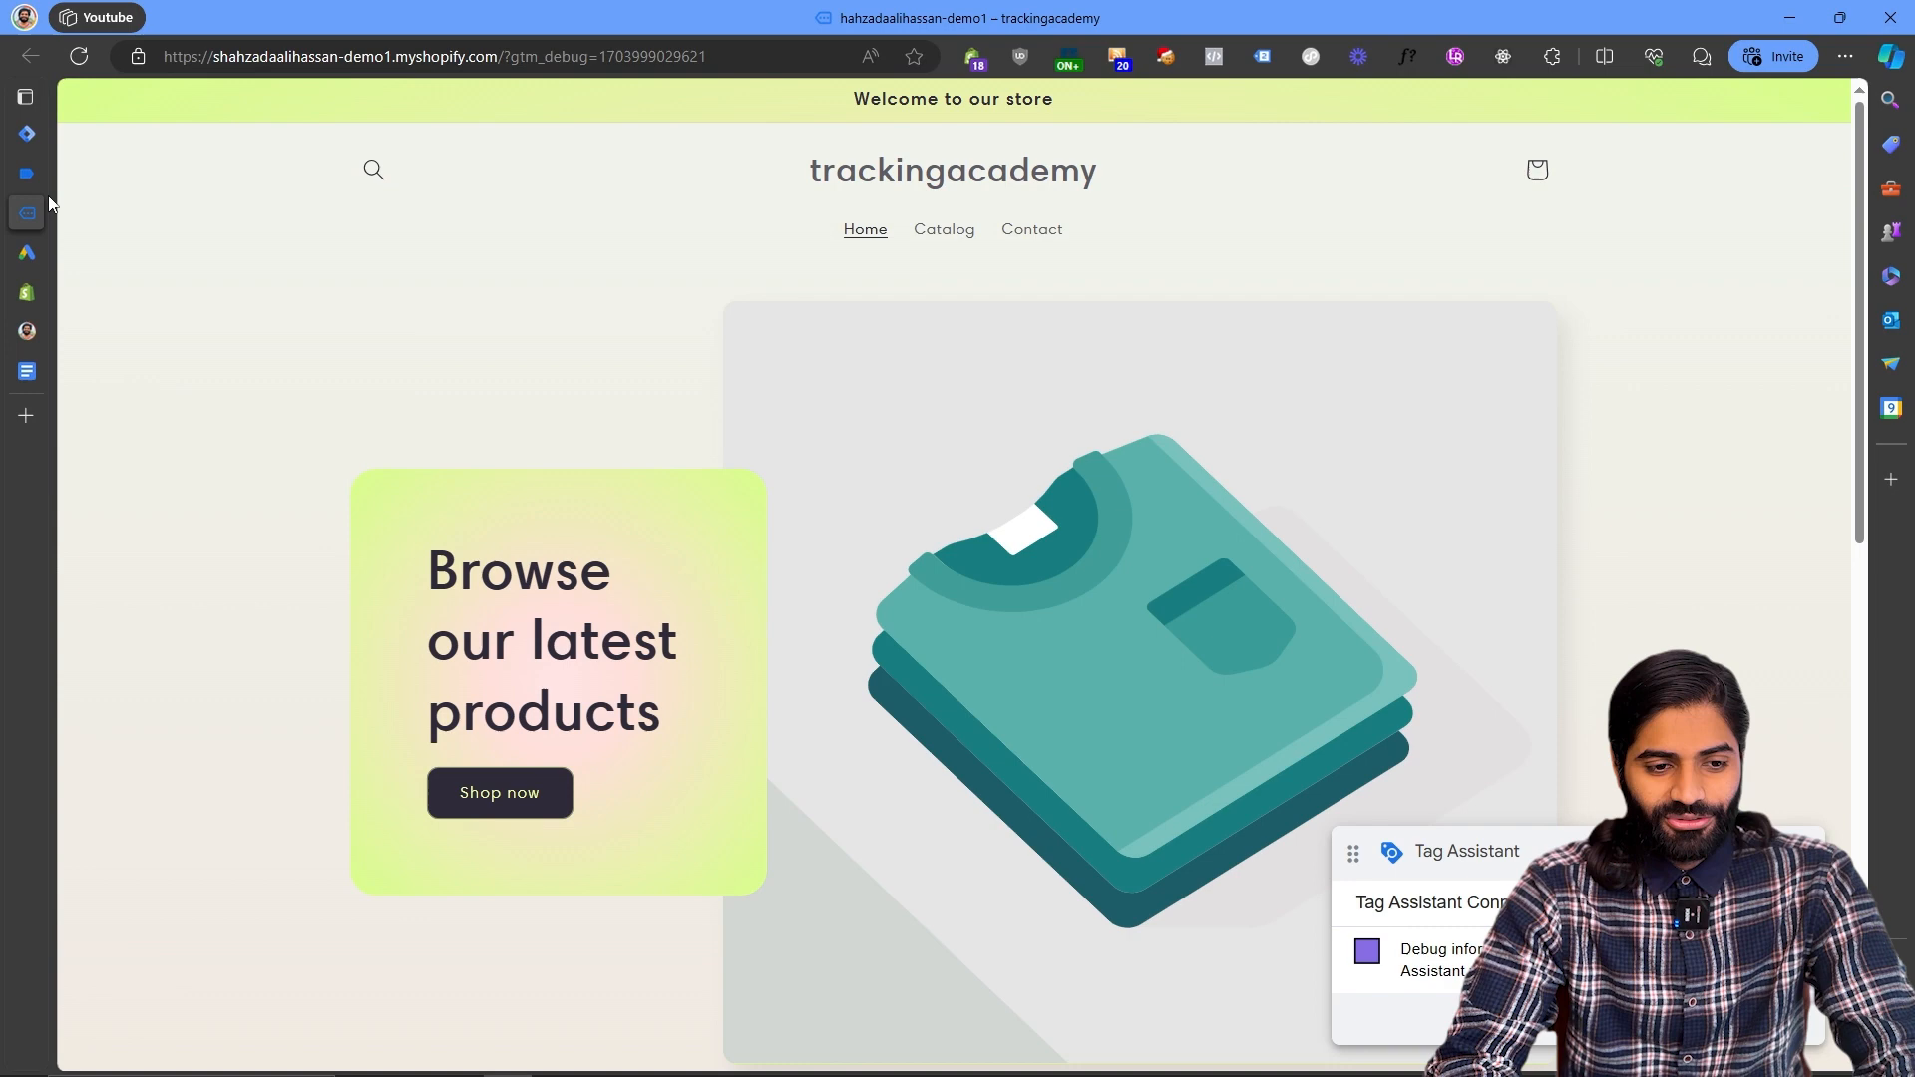
pyautogui.click(286, 56)
pyautogui.hotkey('ctrl', 'c')
pyautogui.moveTo(33, 228)
pyautogui.click(100, 251)
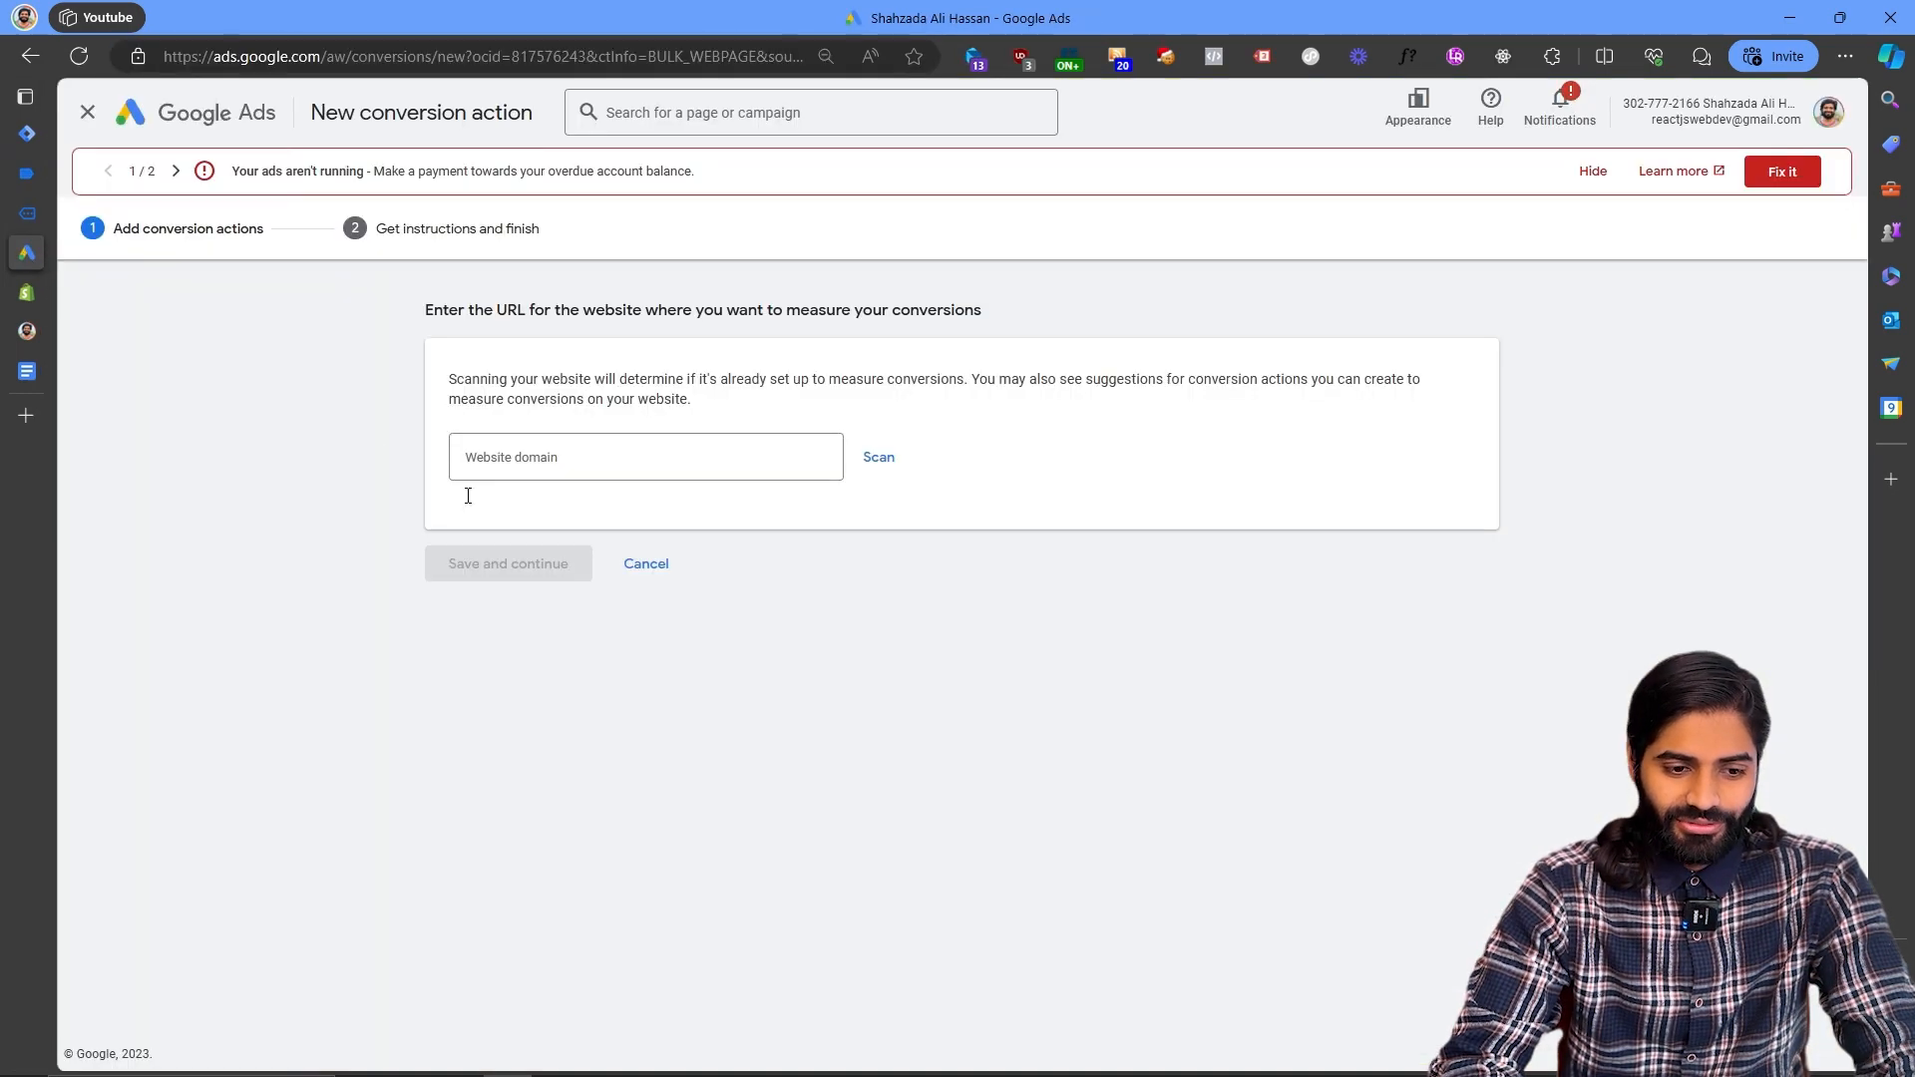
pyautogui.click(585, 450)
pyautogui.hotkey('ctrl', 'v')
pyautogui.click(874, 458)
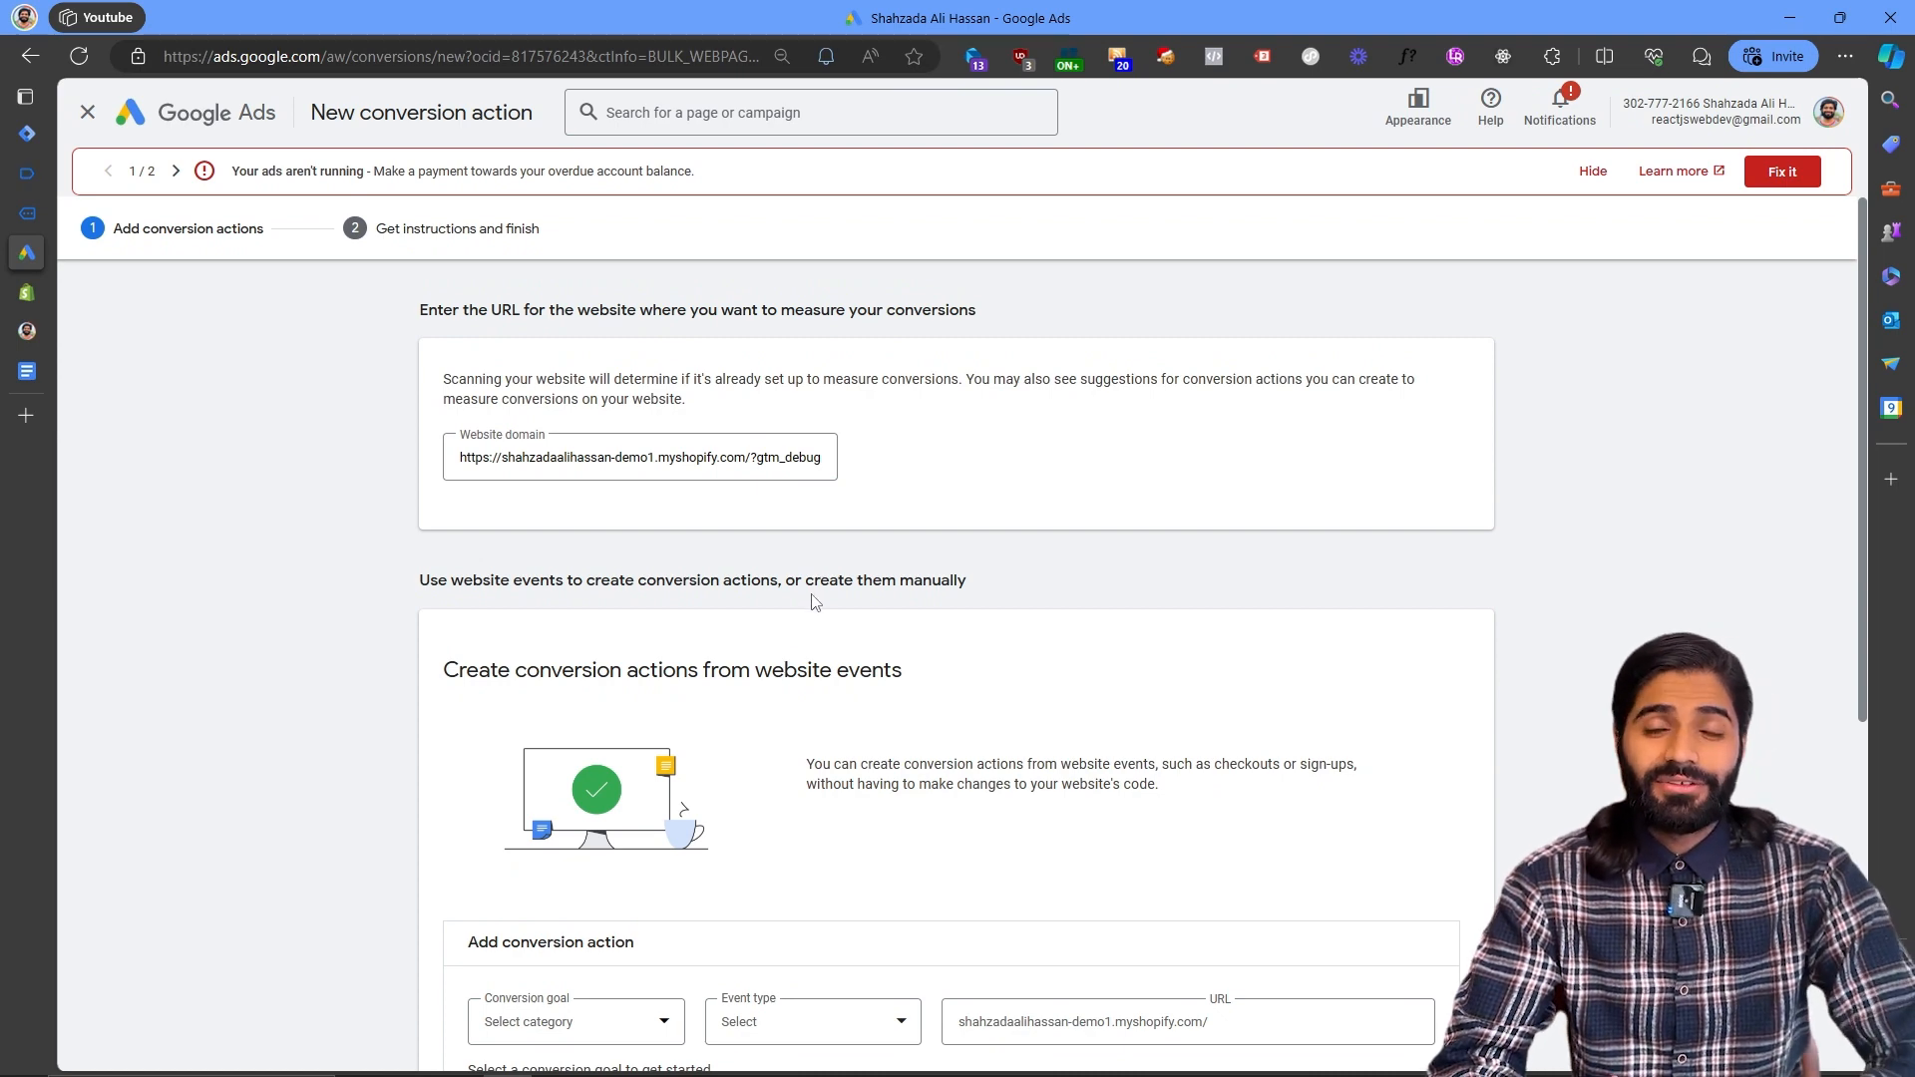
pyautogui.scroll(-3, 815, 599)
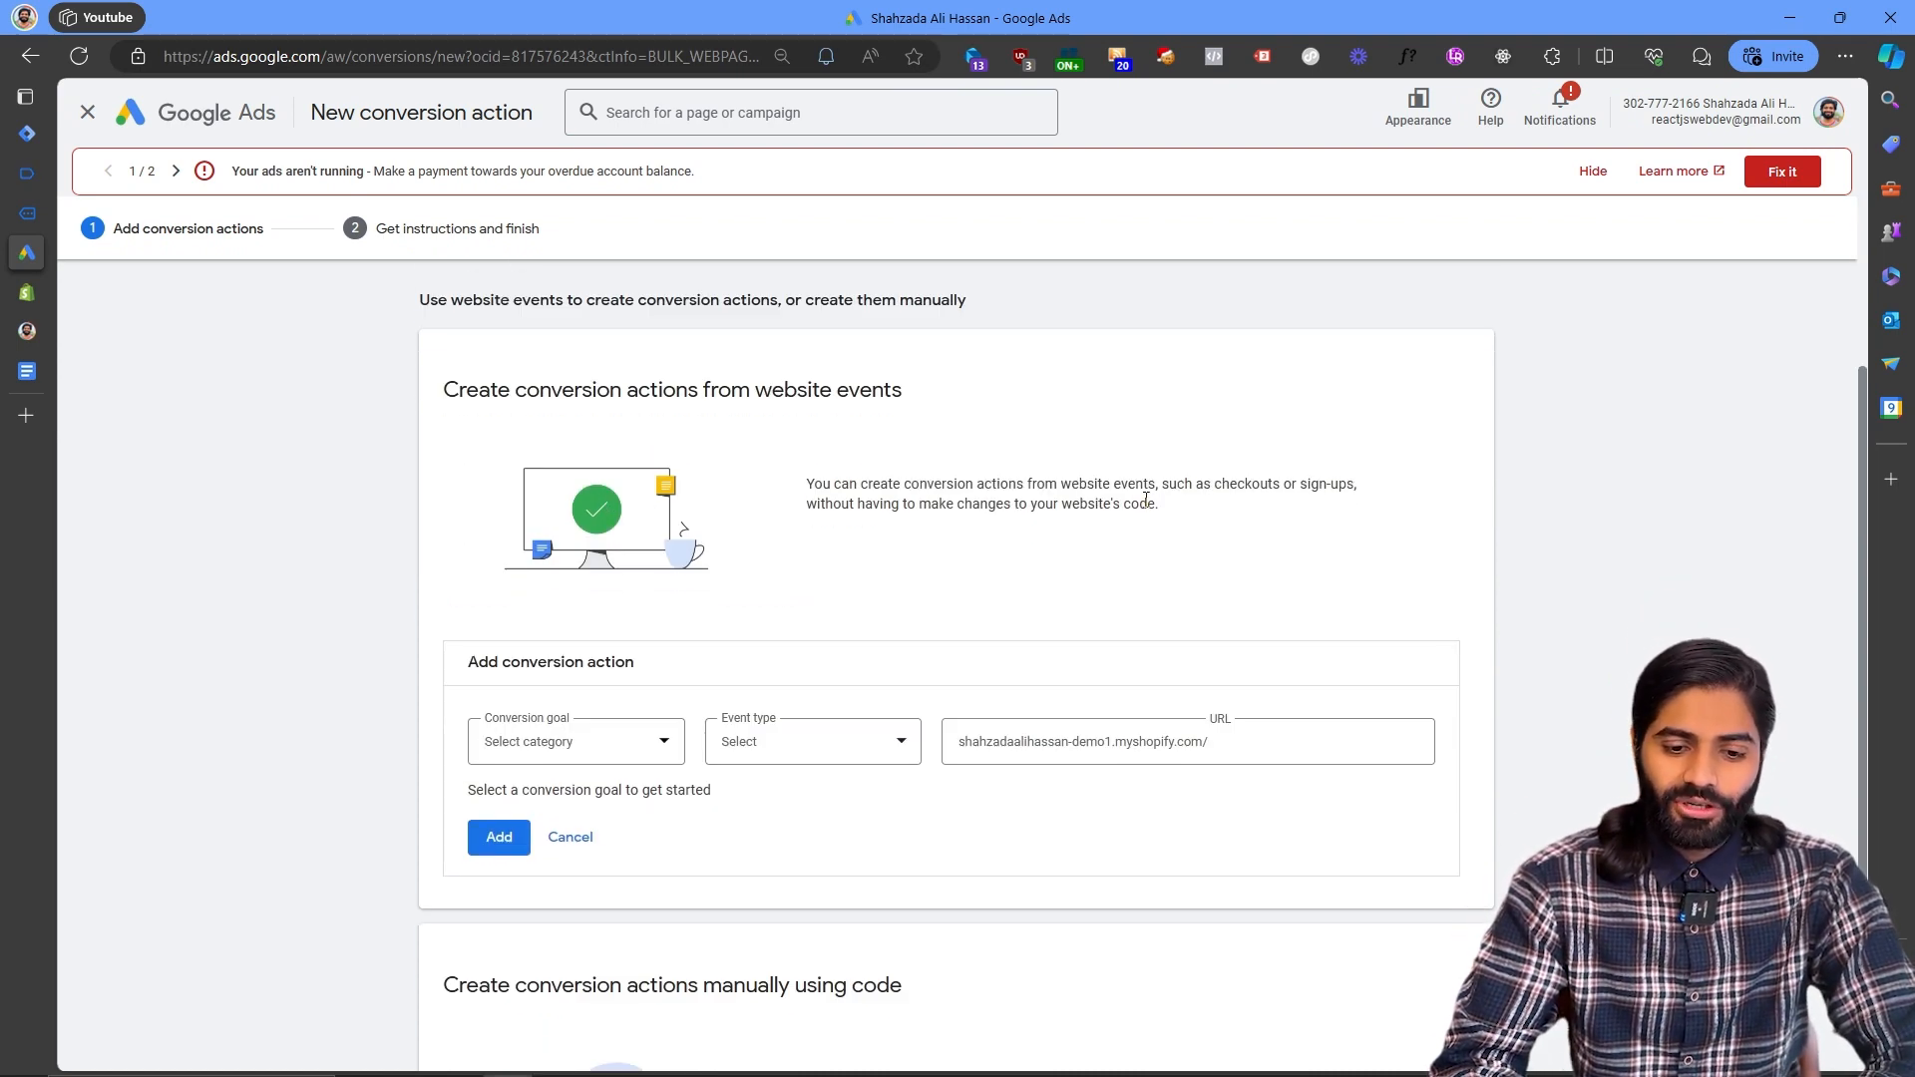
pyautogui.scroll(-2, 1145, 499)
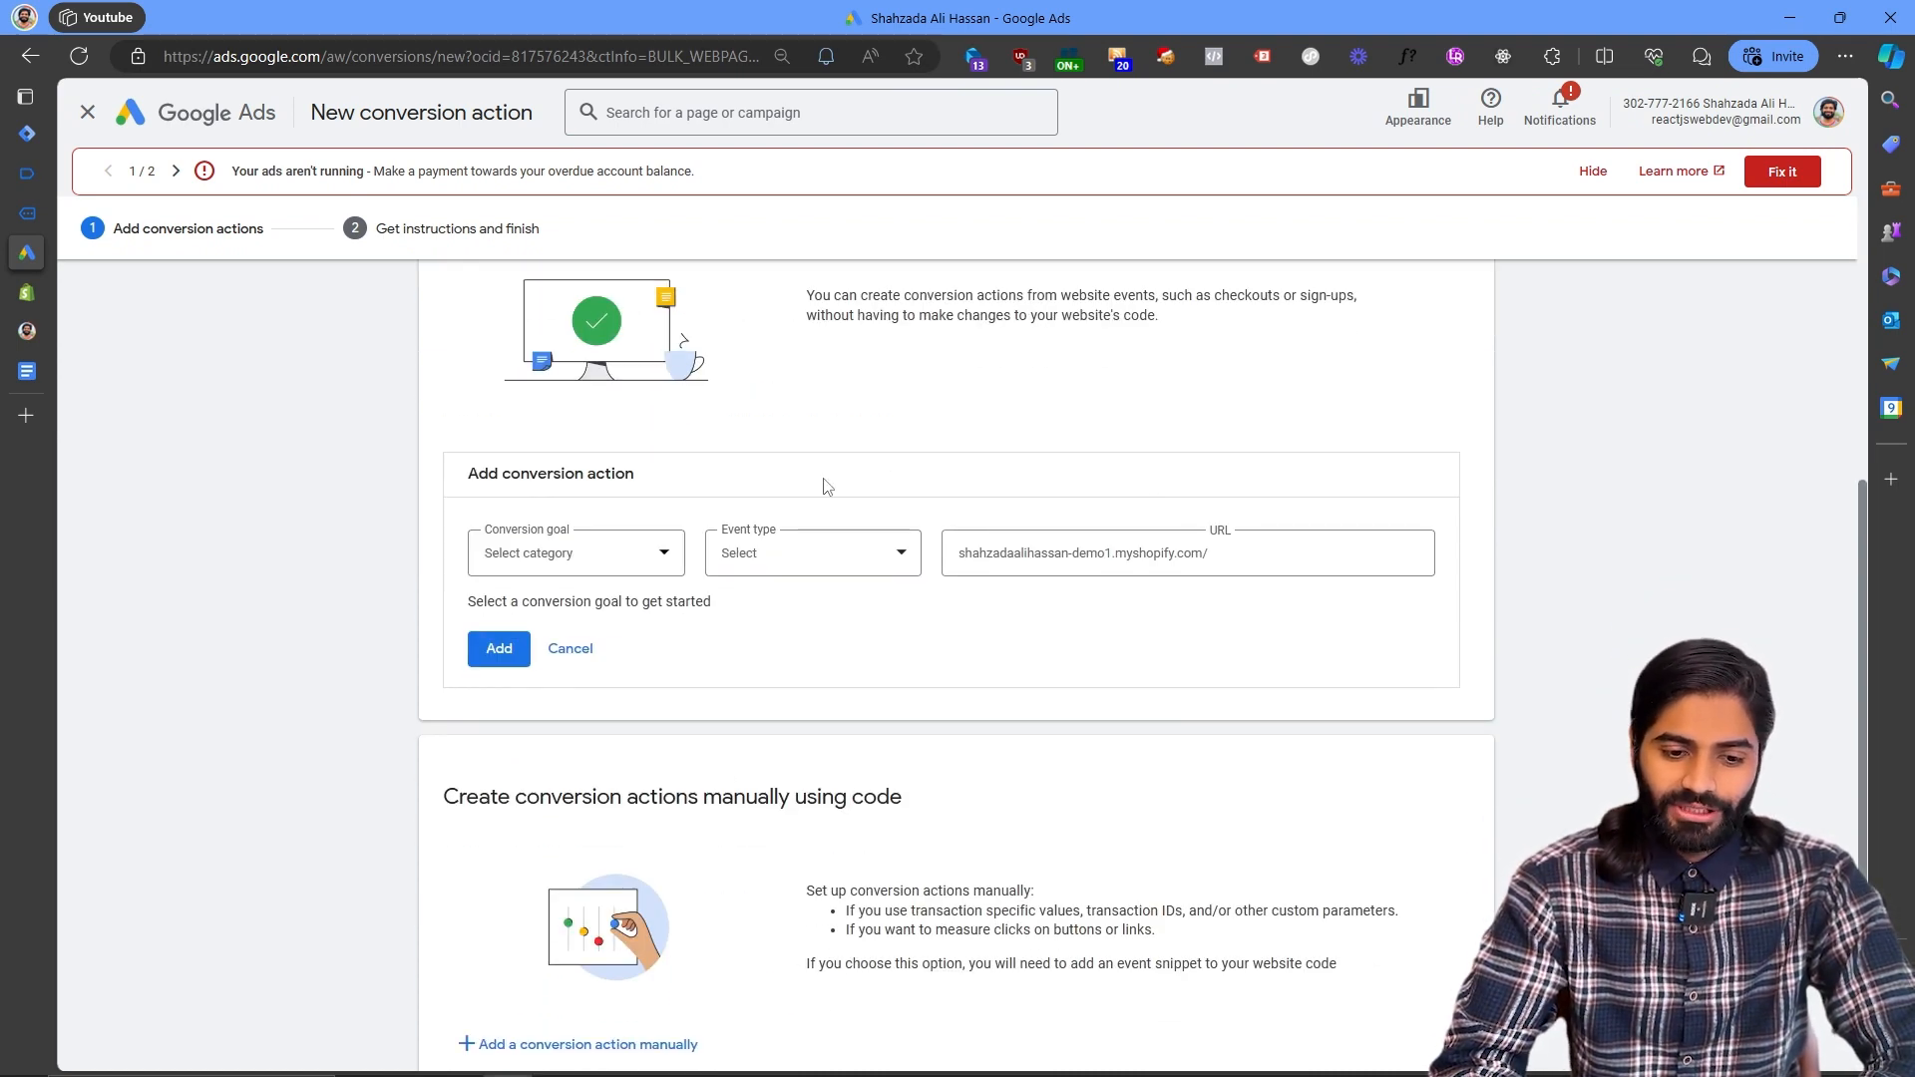
pyautogui.scroll(1, 838, 449)
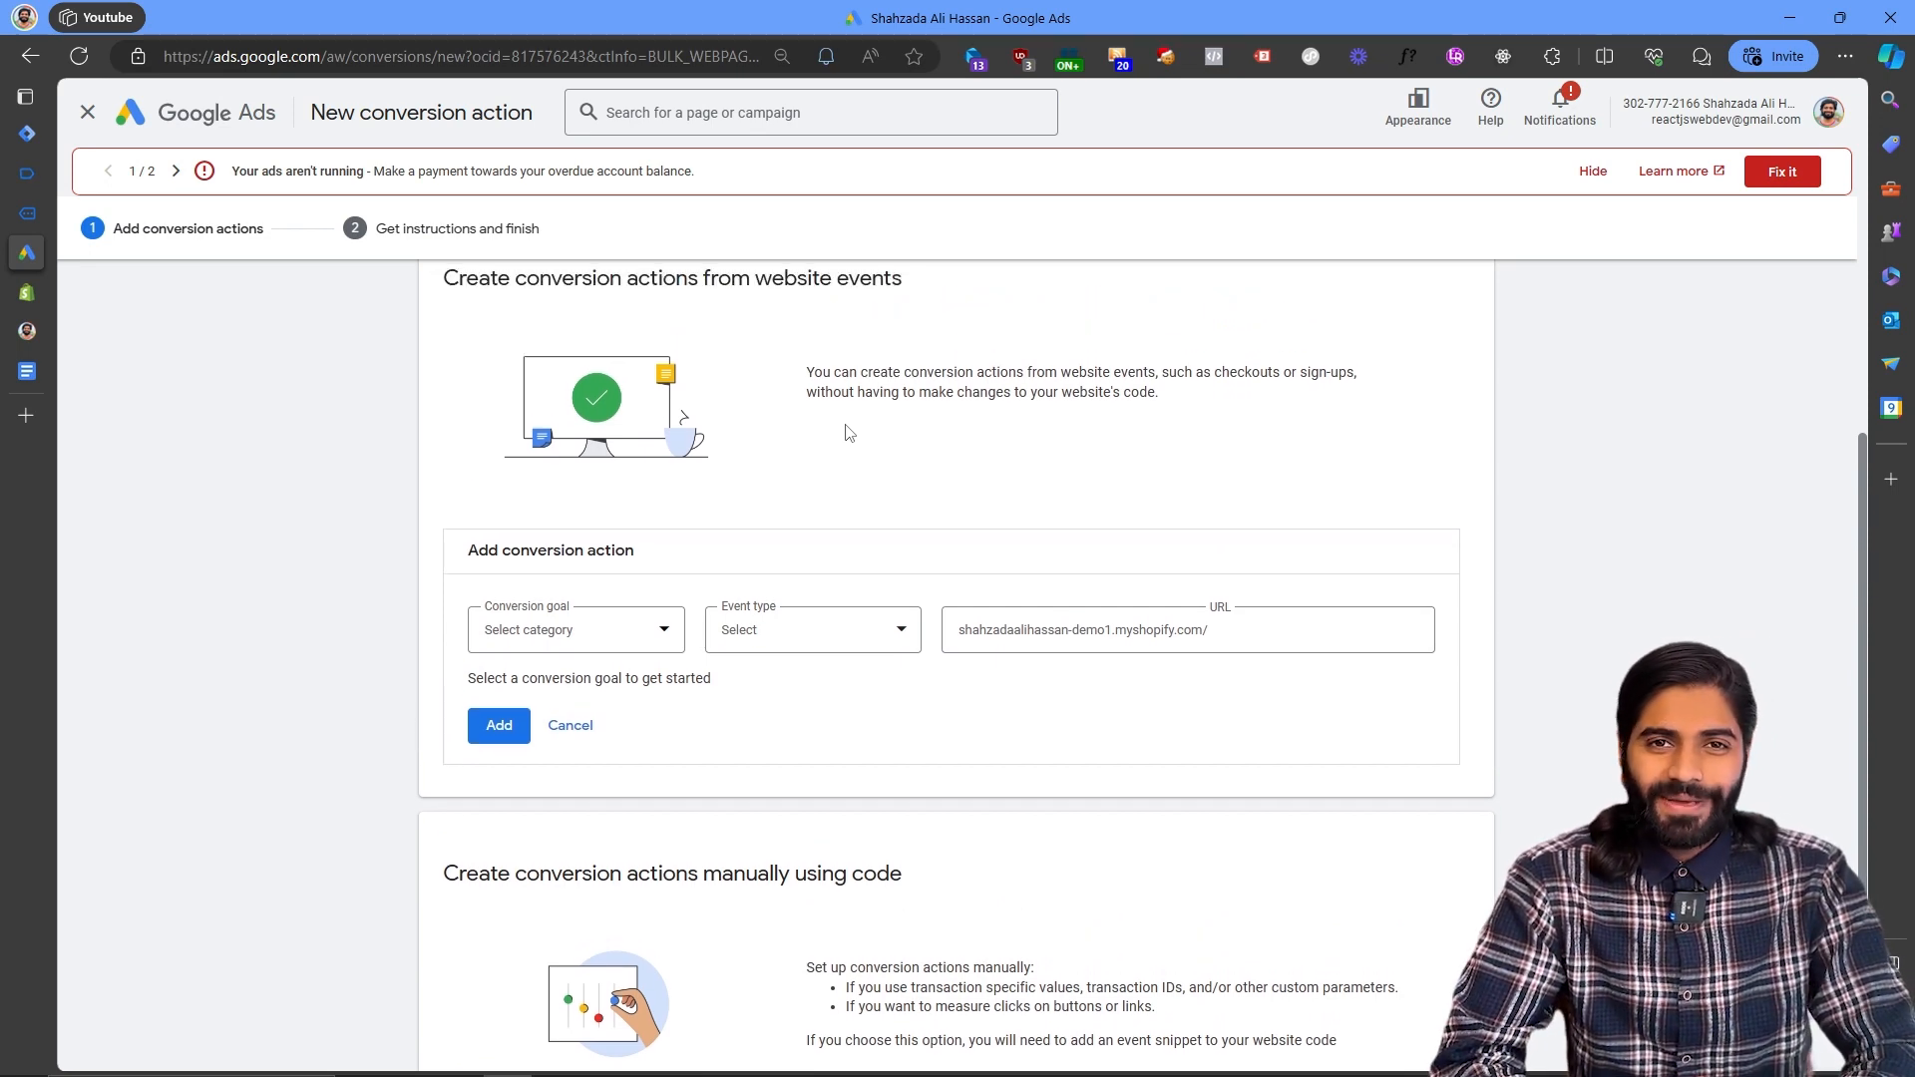
# - Add a conversion action manually with goal category Purchase and name it "GTM Purchase"
pyautogui.scroll(-2, 846, 429)
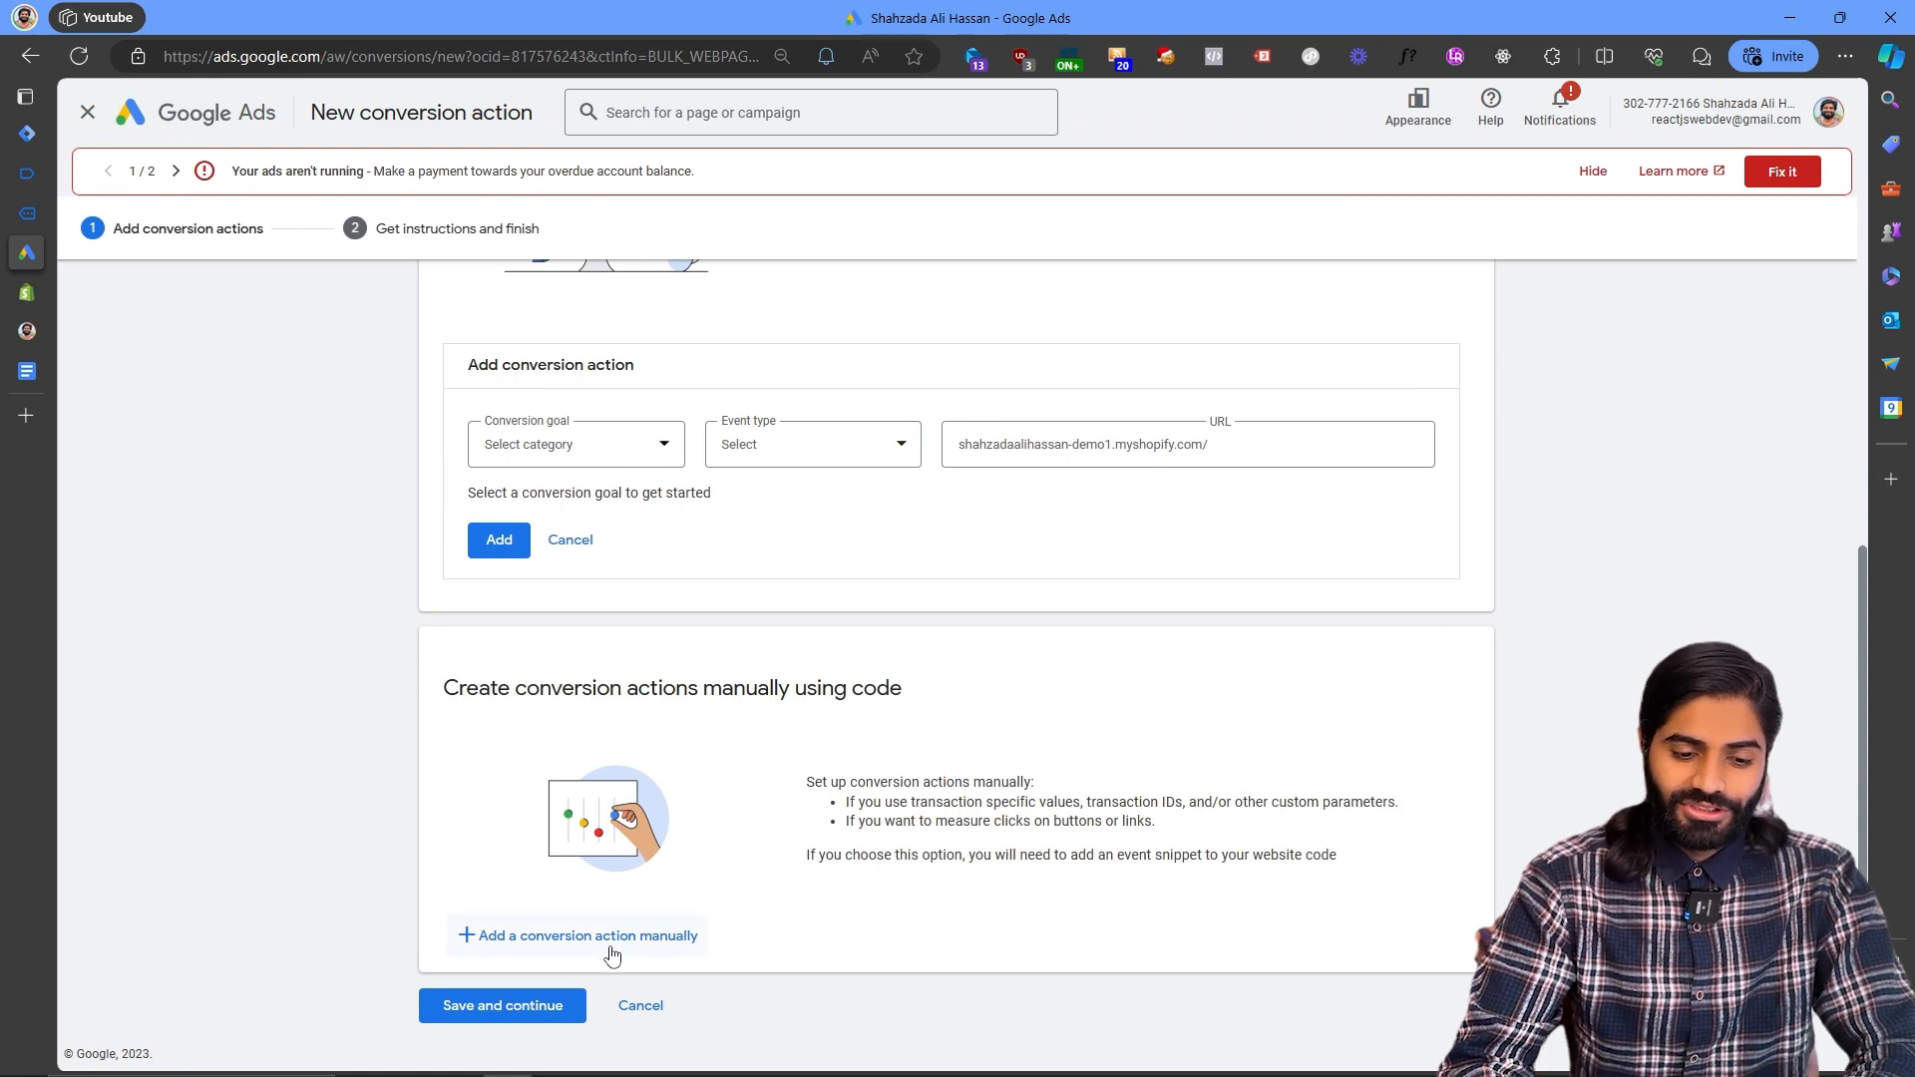
pyautogui.click(611, 938)
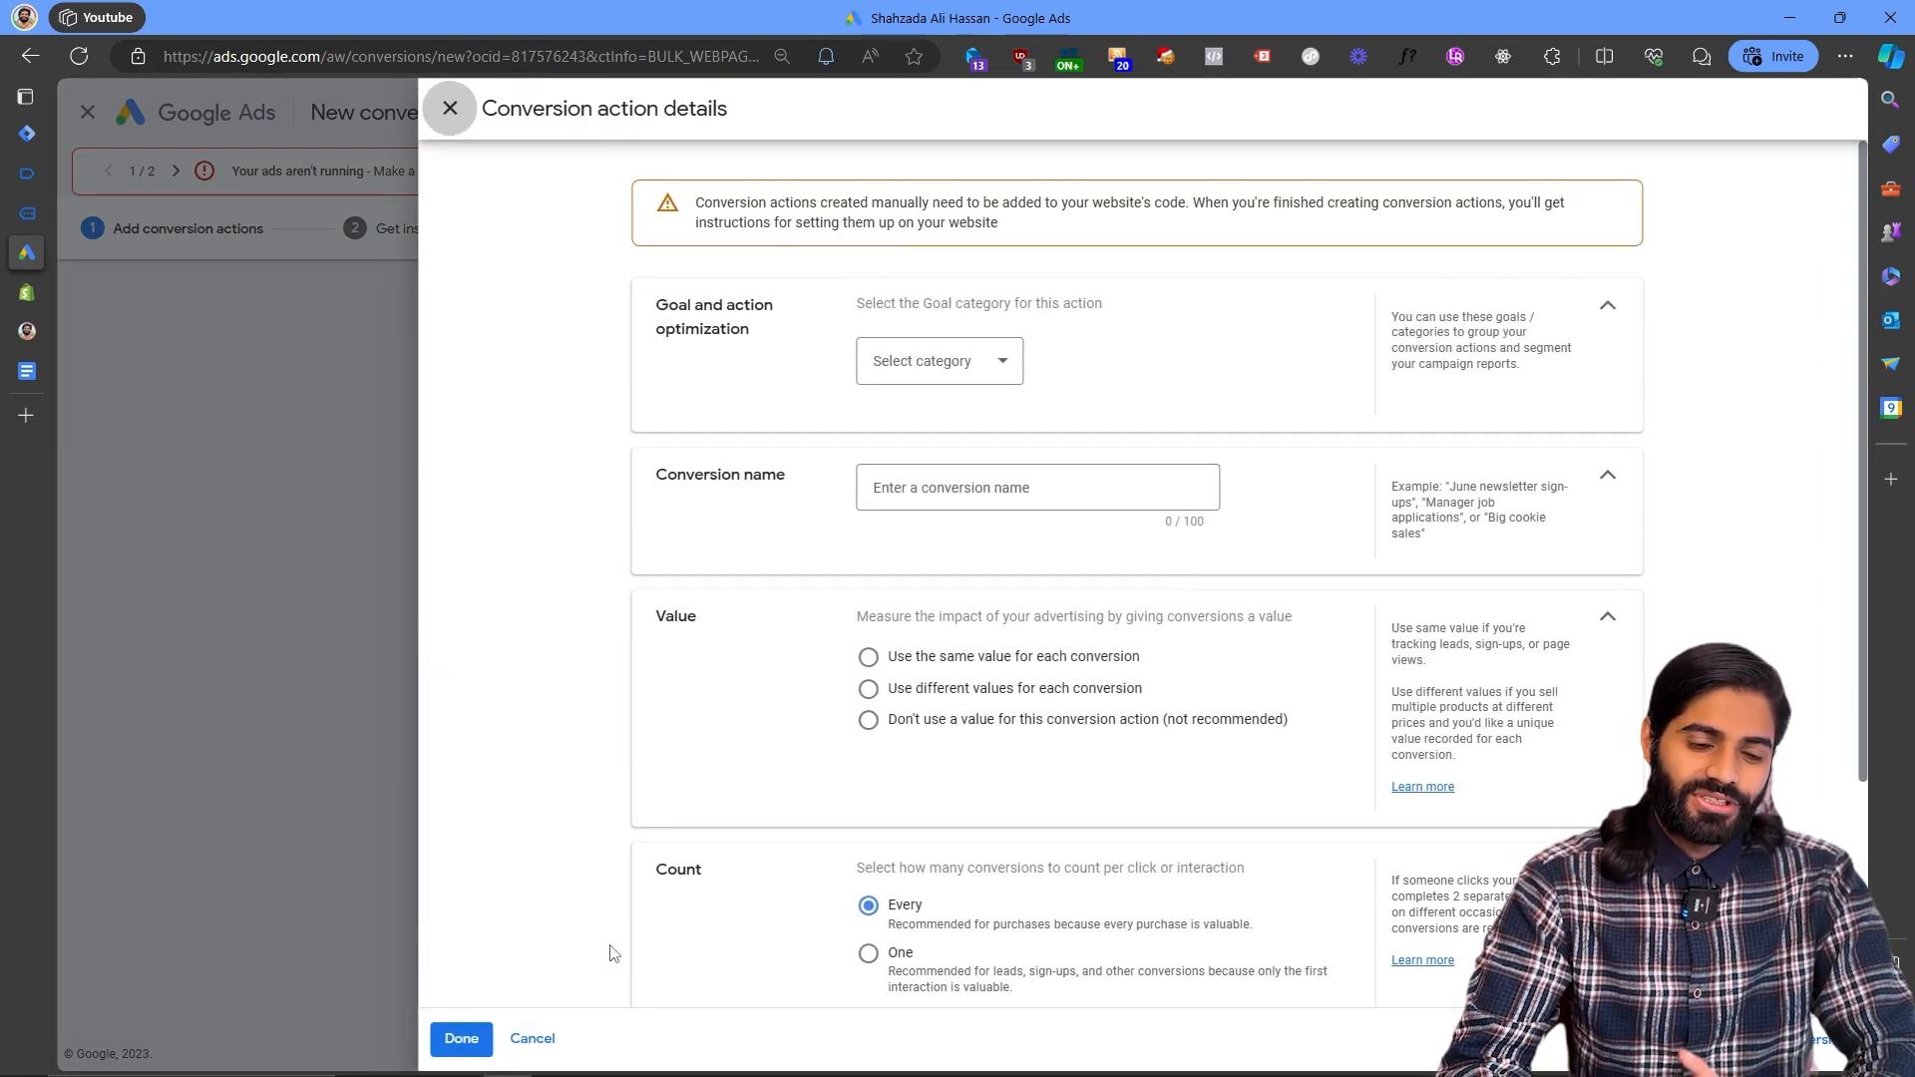
pyautogui.click(945, 360)
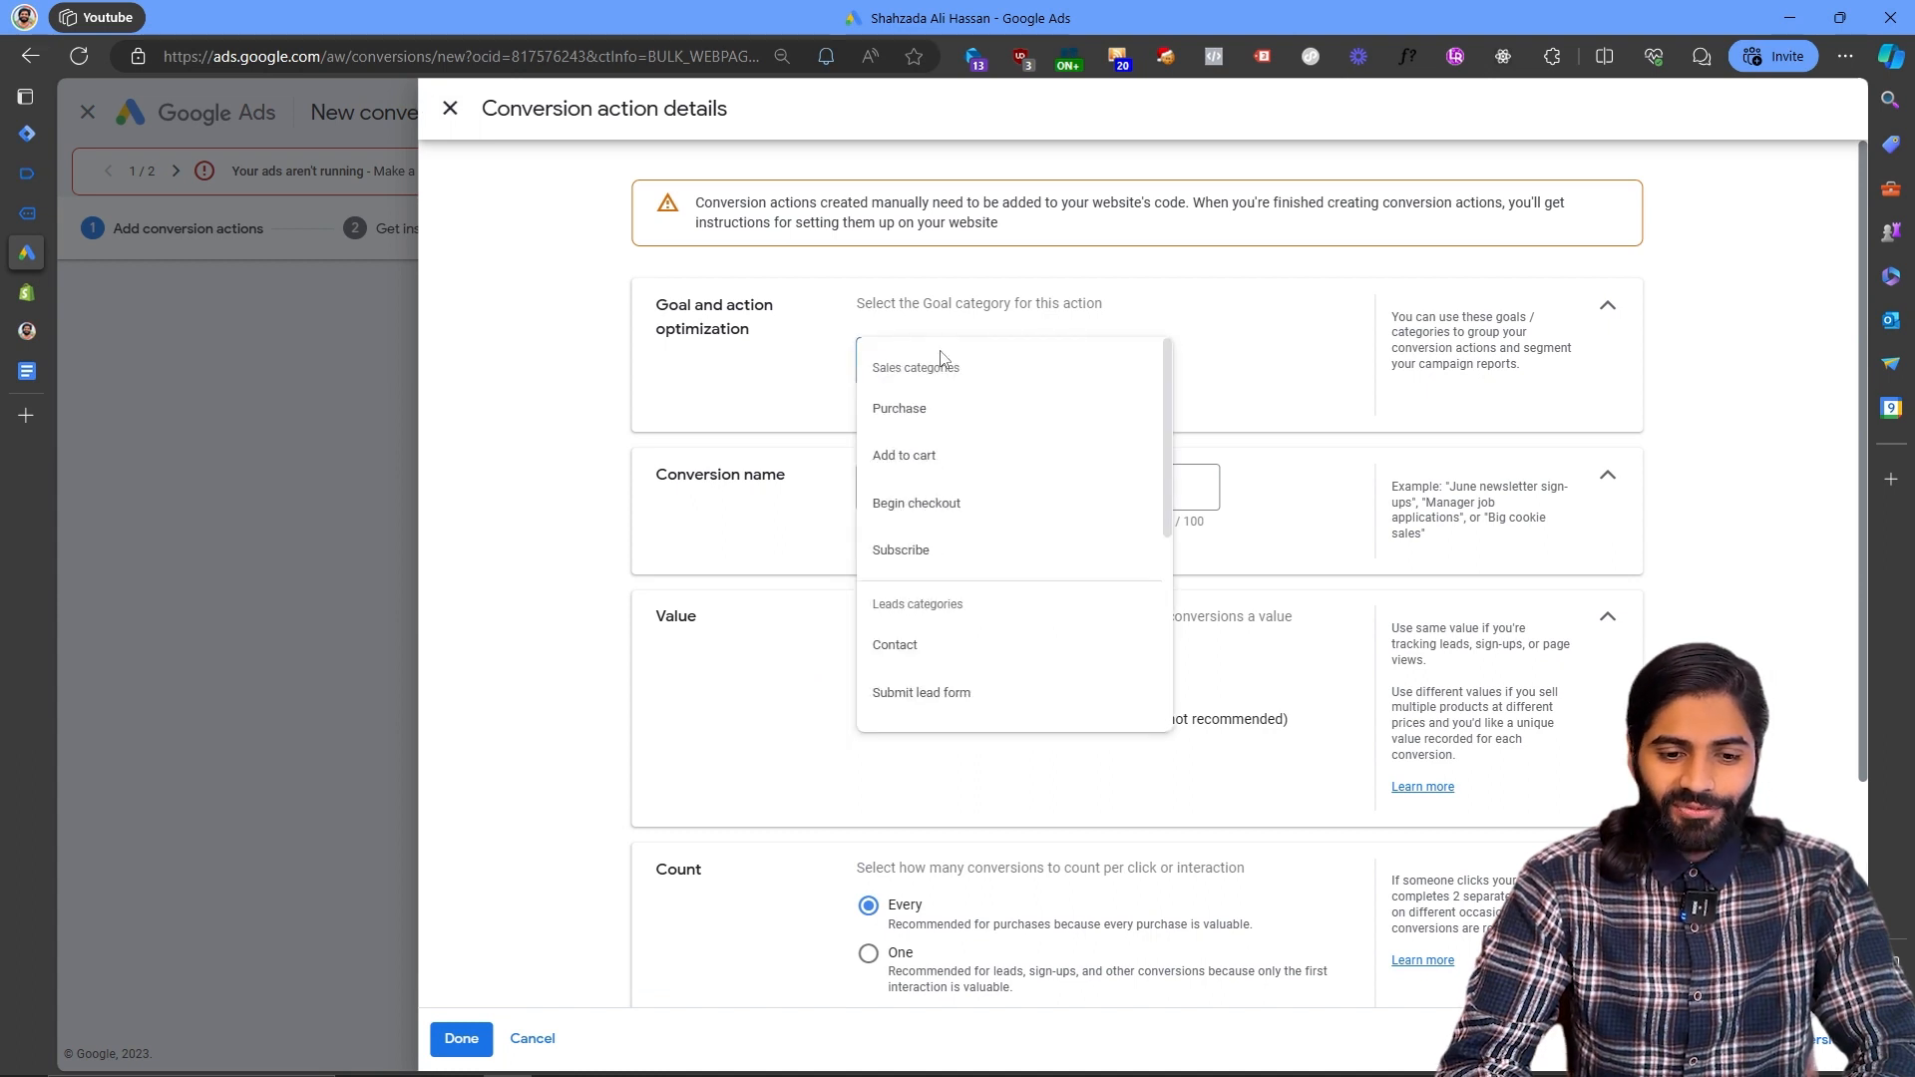
pyautogui.click(937, 417)
pyautogui.click(967, 555)
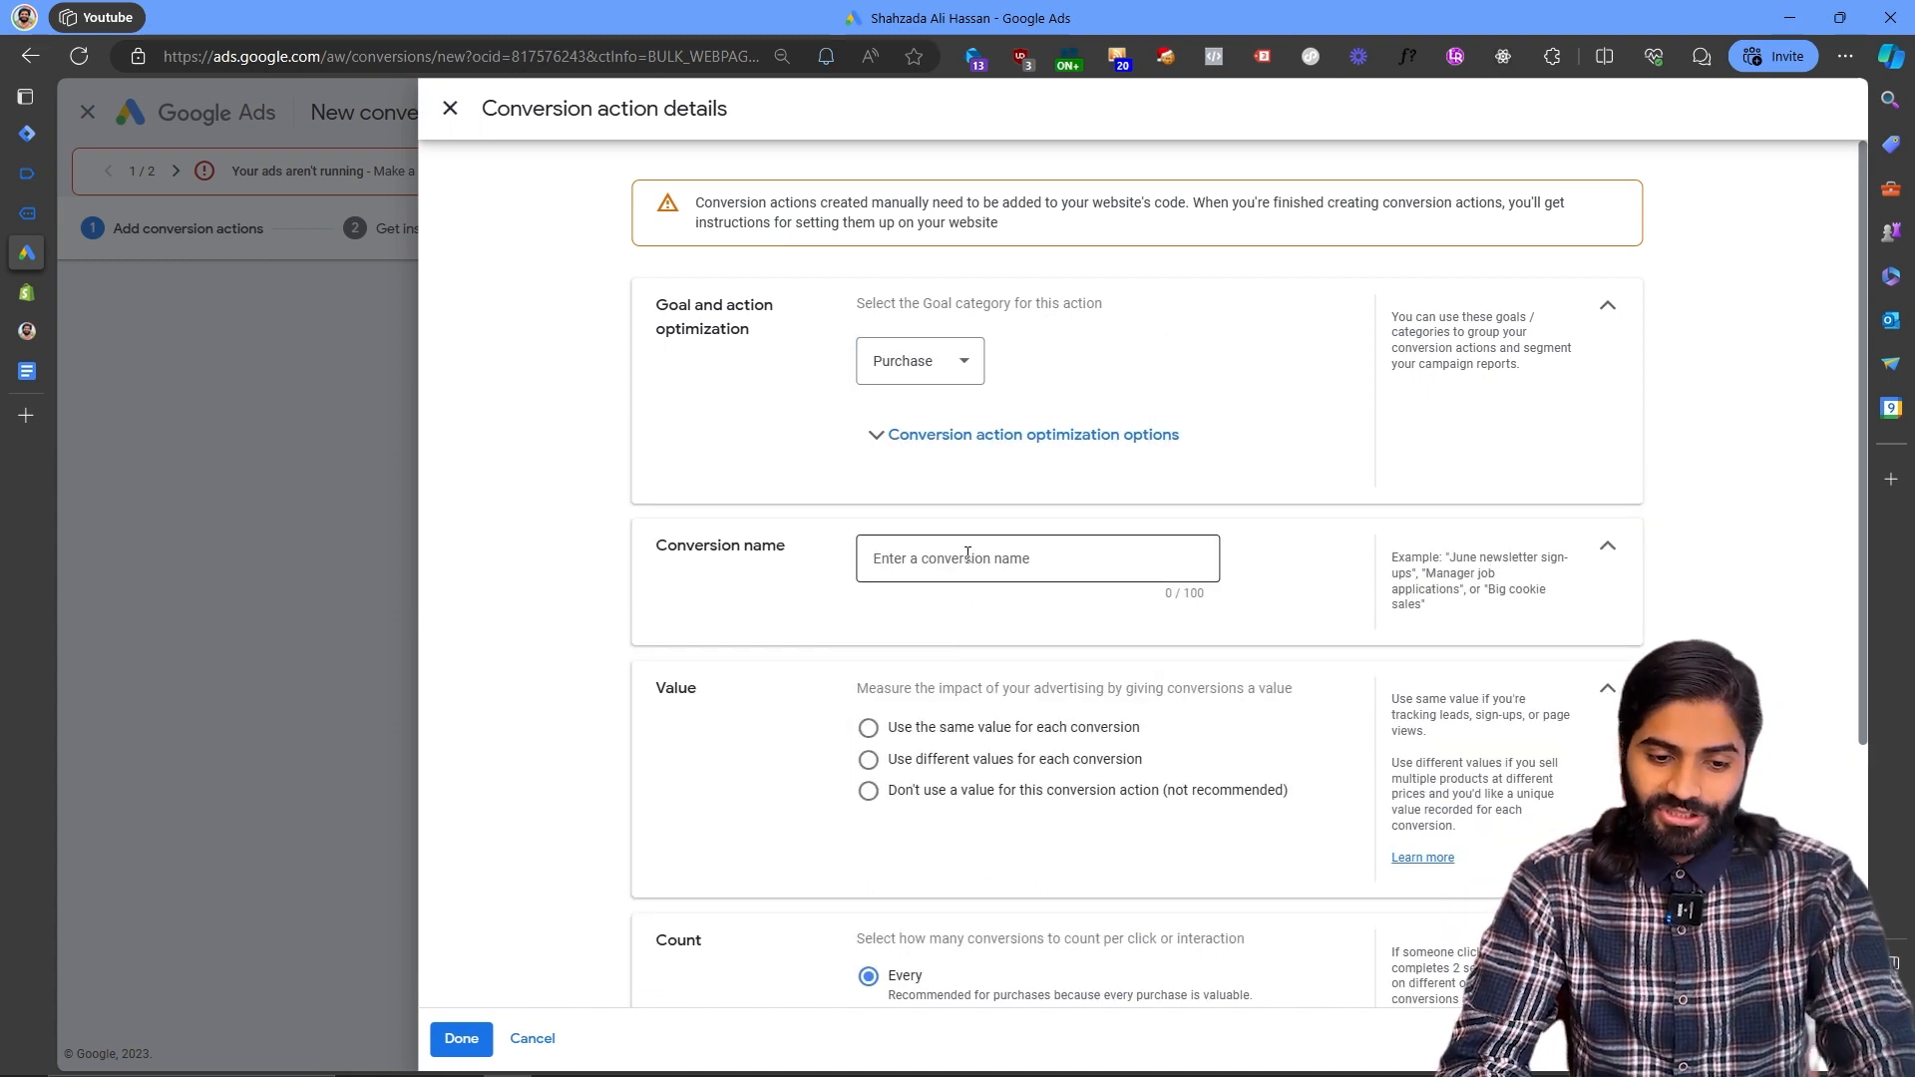
pyautogui.write('GTM ')
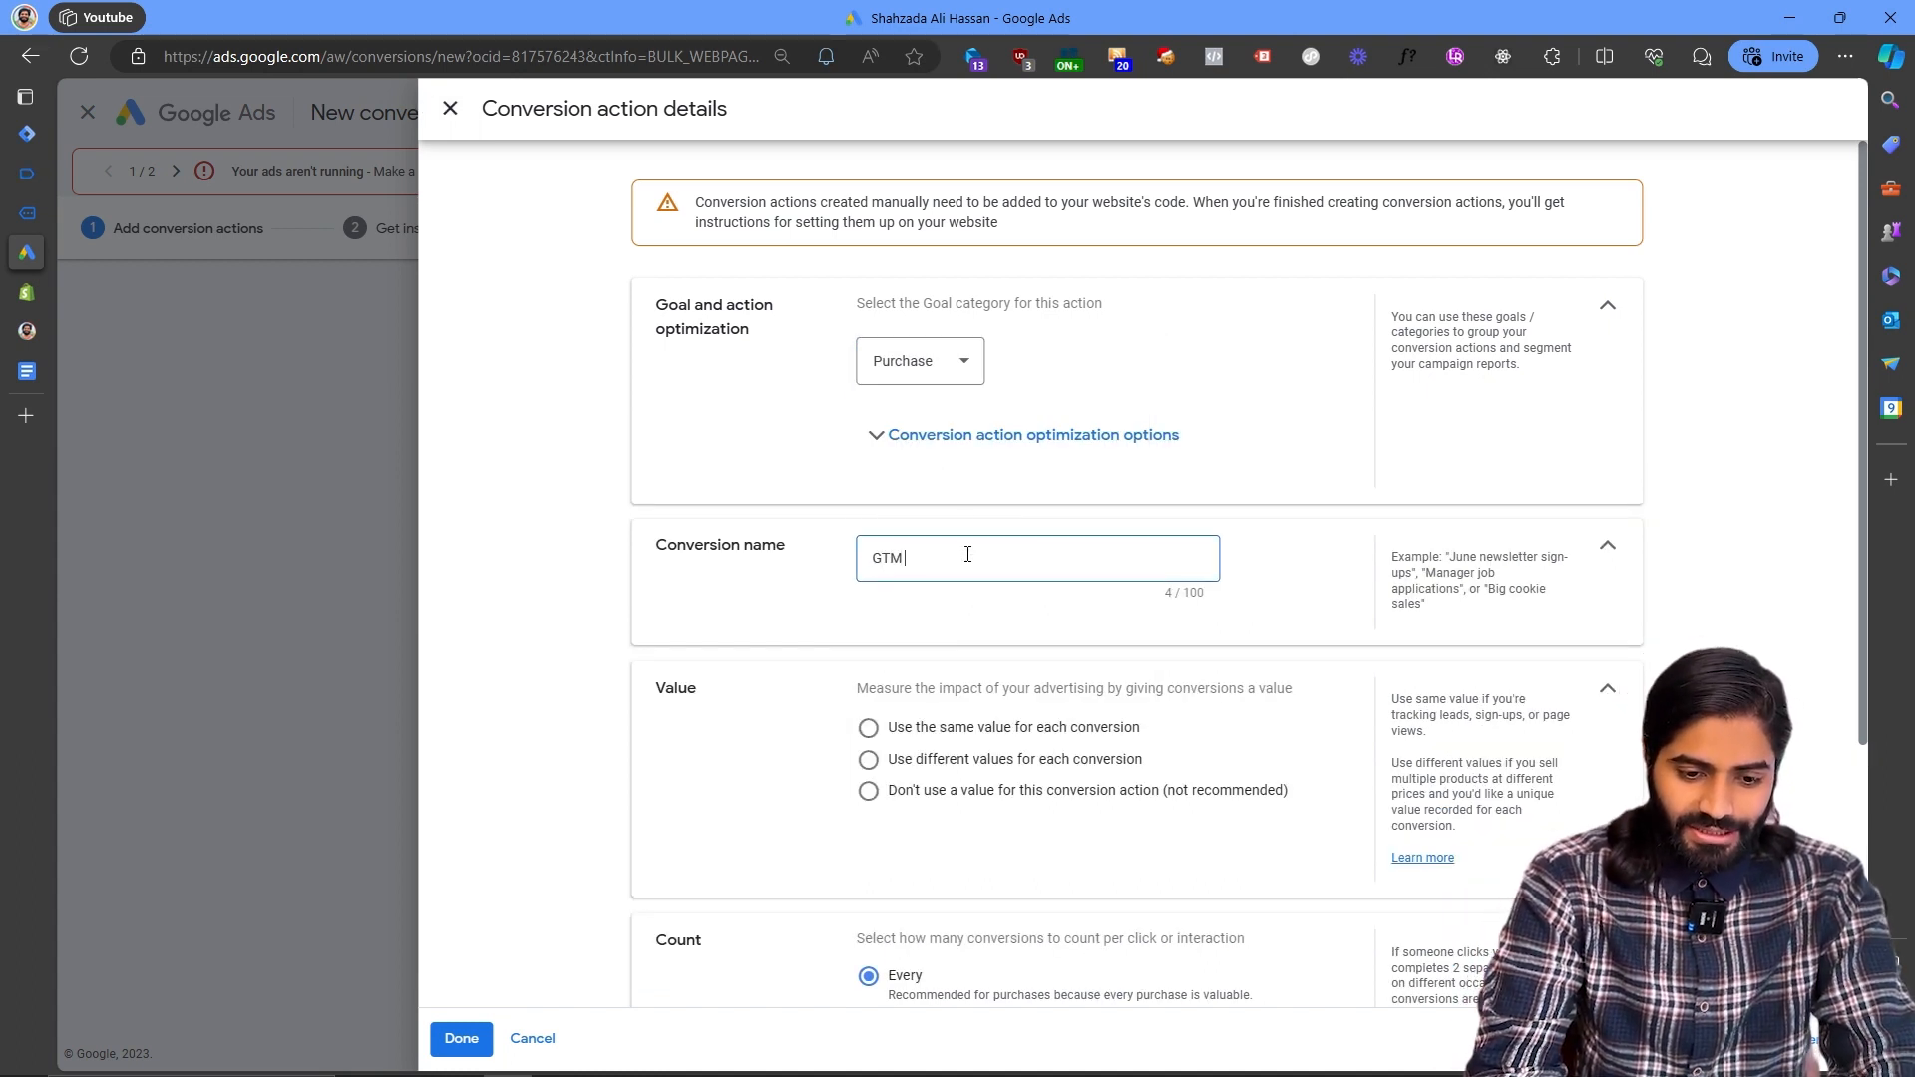
pyautogui.write('Purchase')
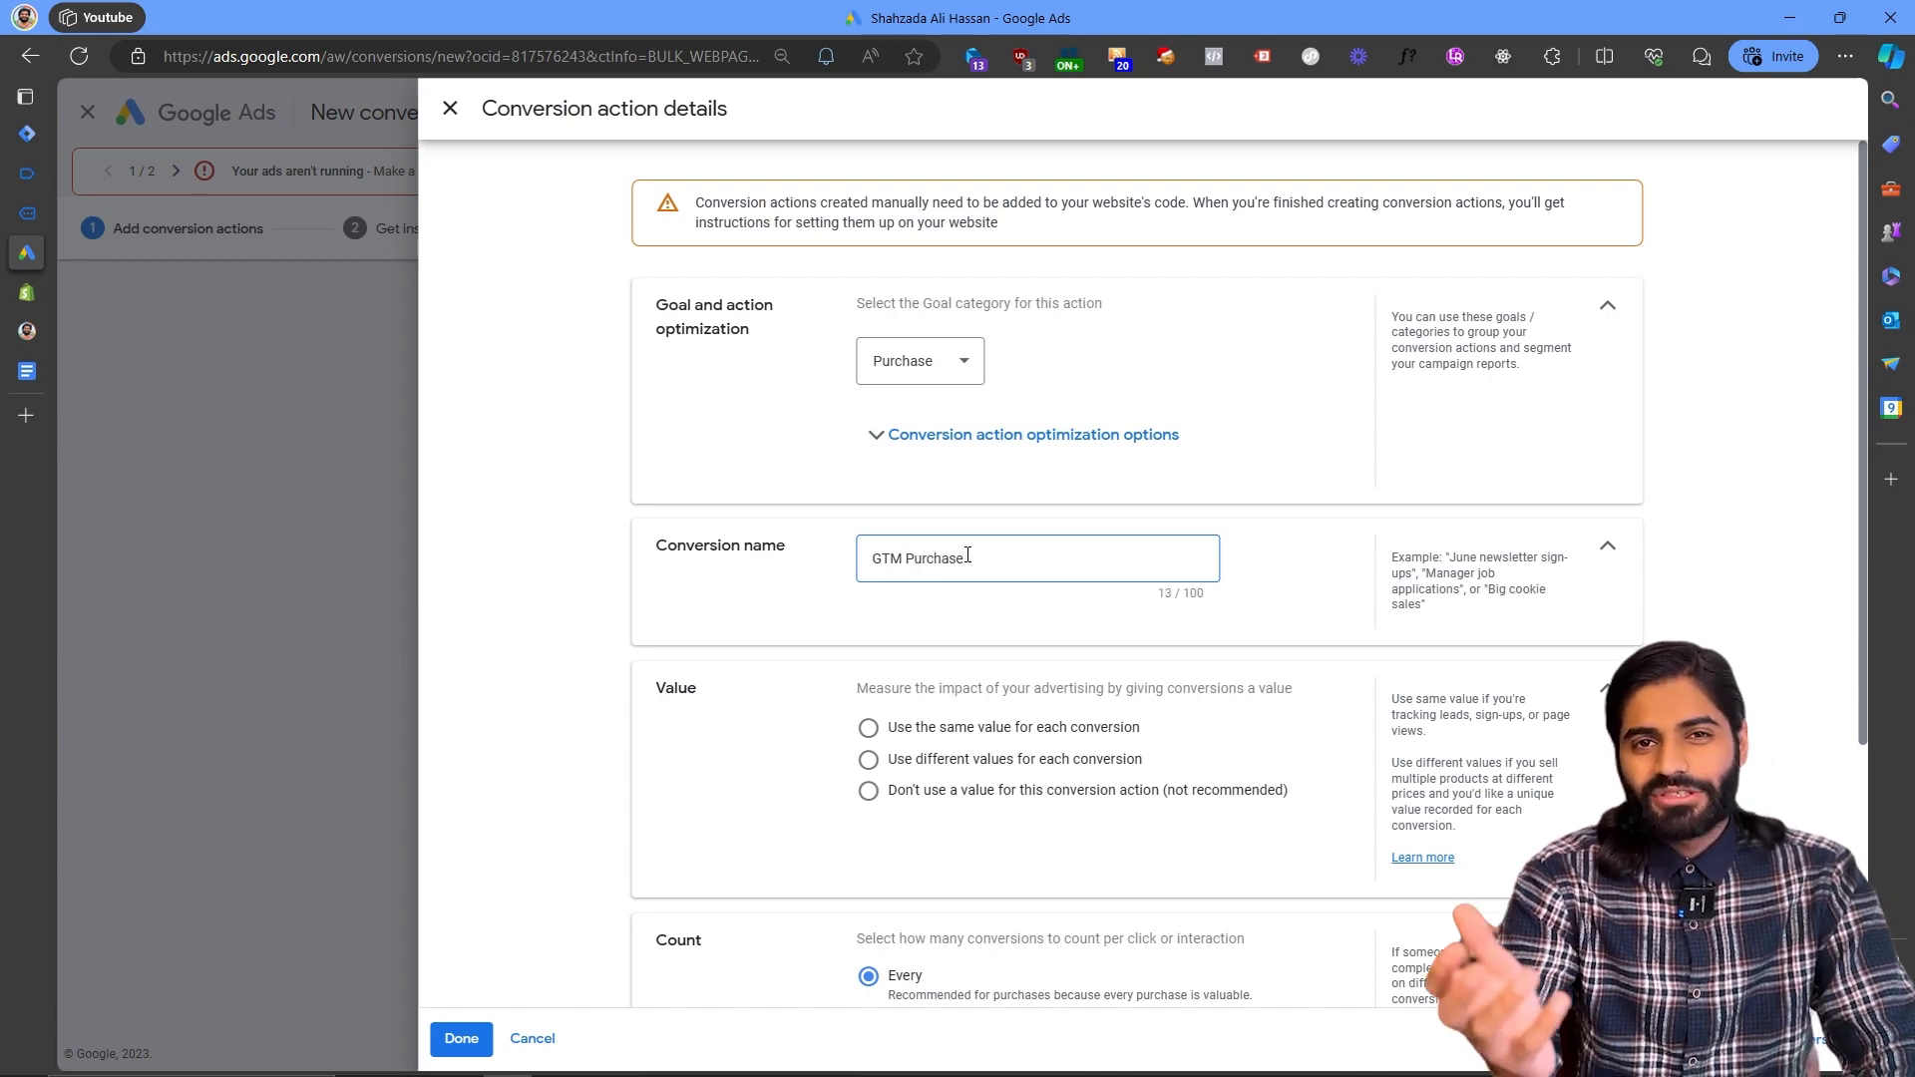
# - Choose to use different values for each conversion and finish the conversion action details
pyautogui.scroll(-2, 967, 556)
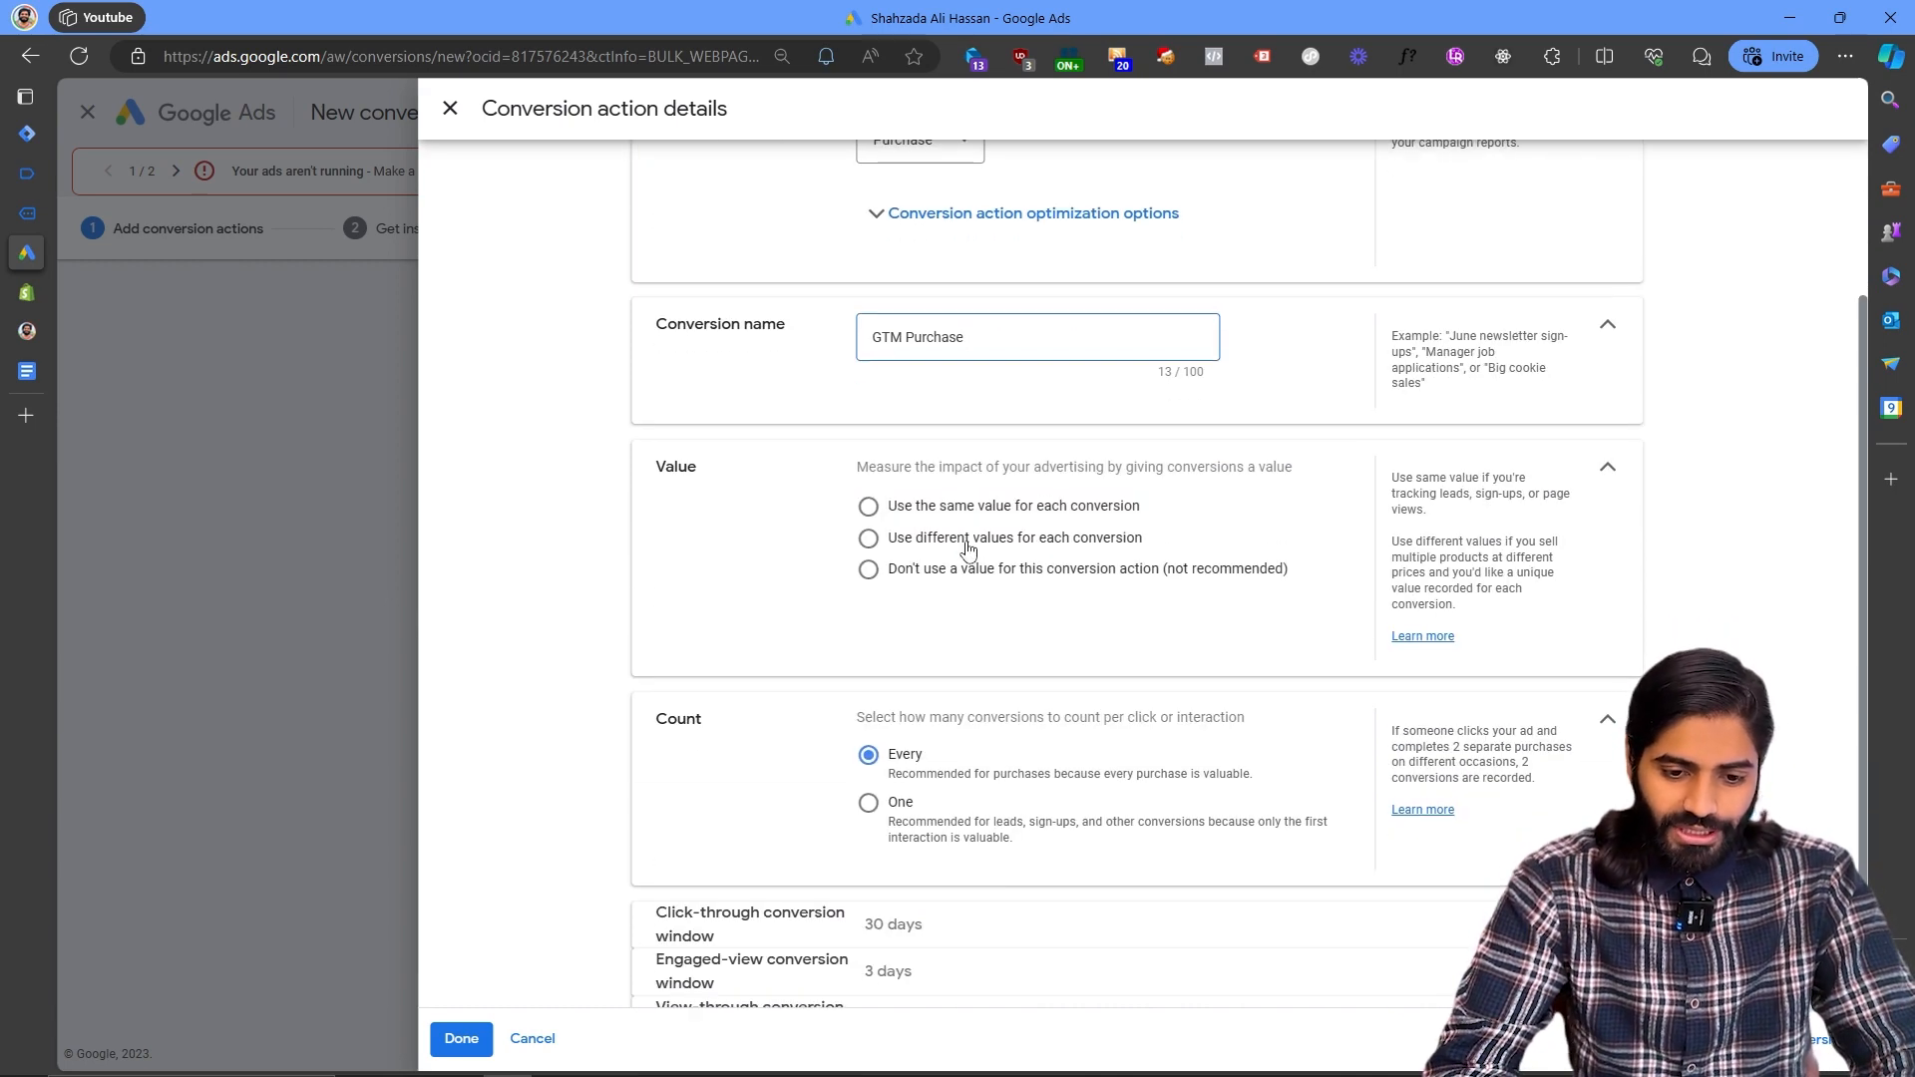
pyautogui.click(967, 544)
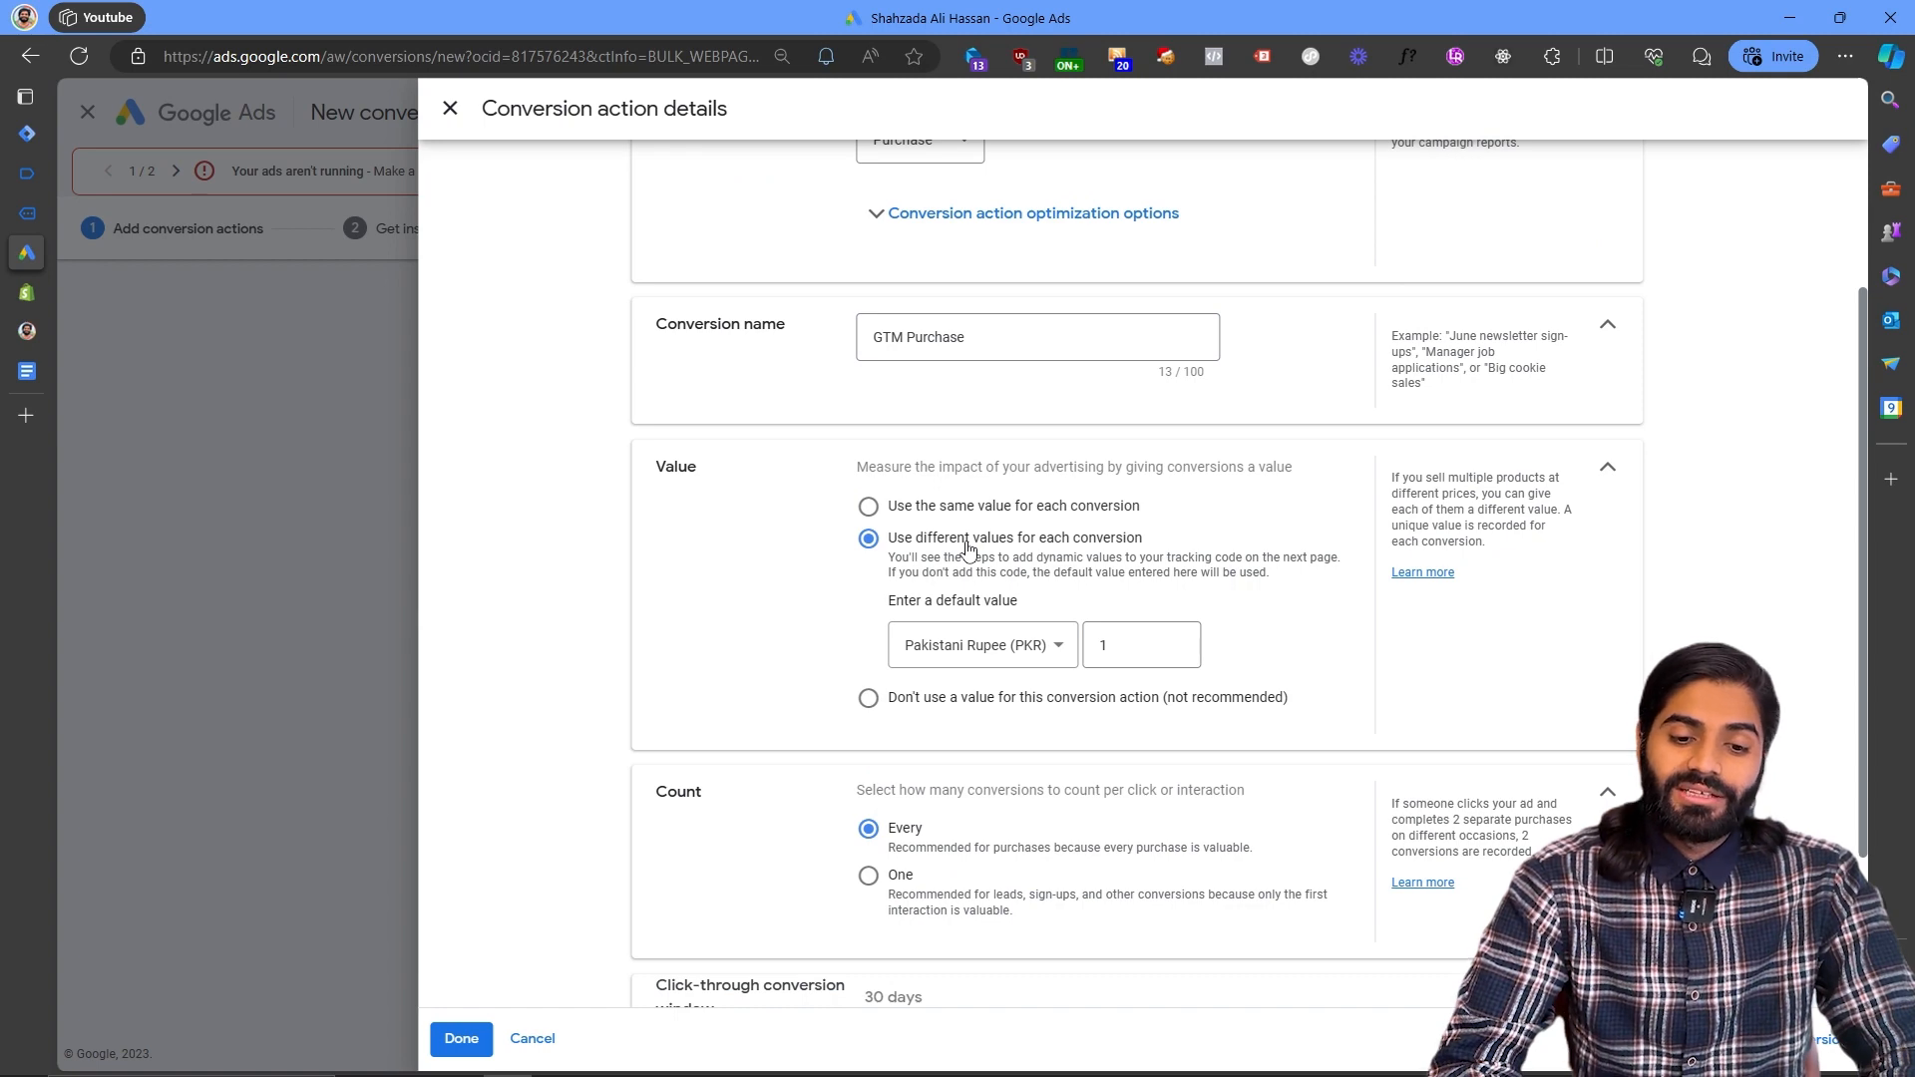
pyautogui.scroll(-2, 966, 547)
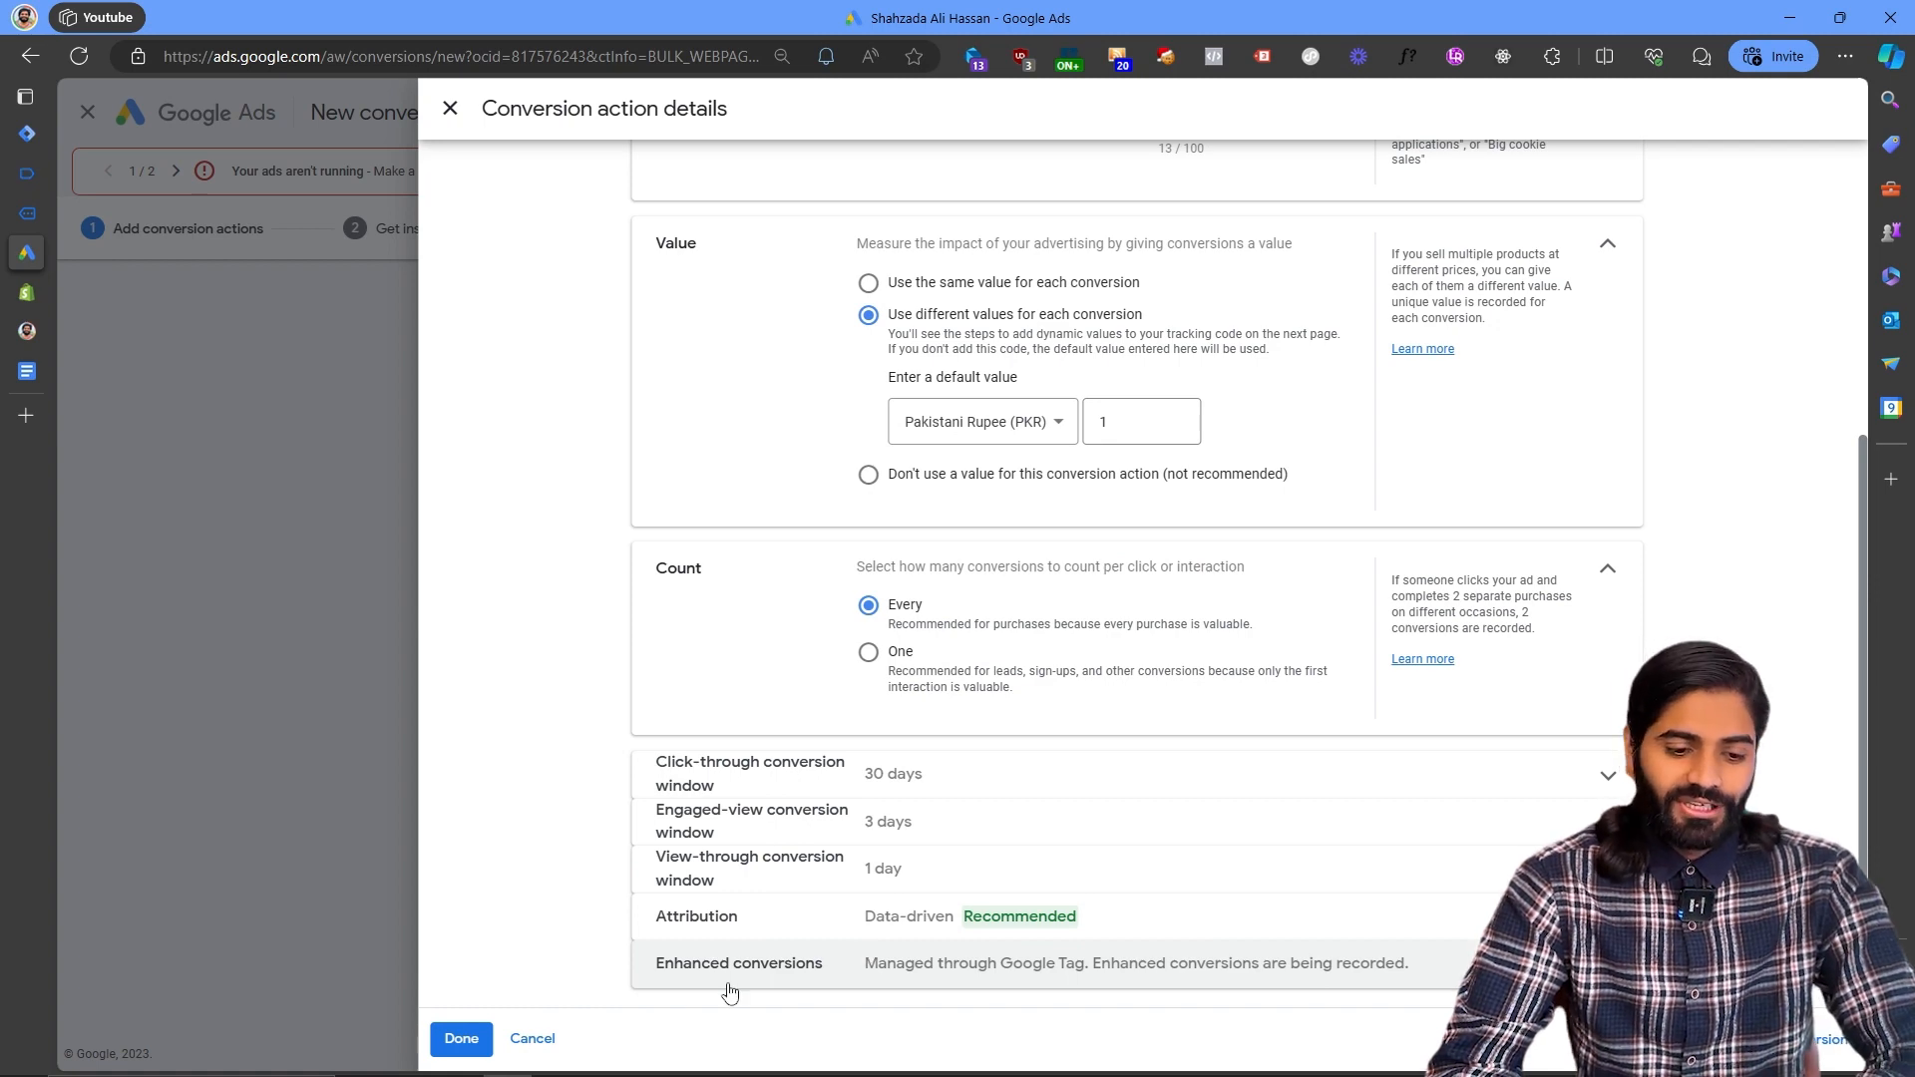
pyautogui.click(444, 1039)
# - Save and continue, open the Google Tag Manager setup instructions, and copy the Conversion ID
pyautogui.scroll(-2, 681, 691)
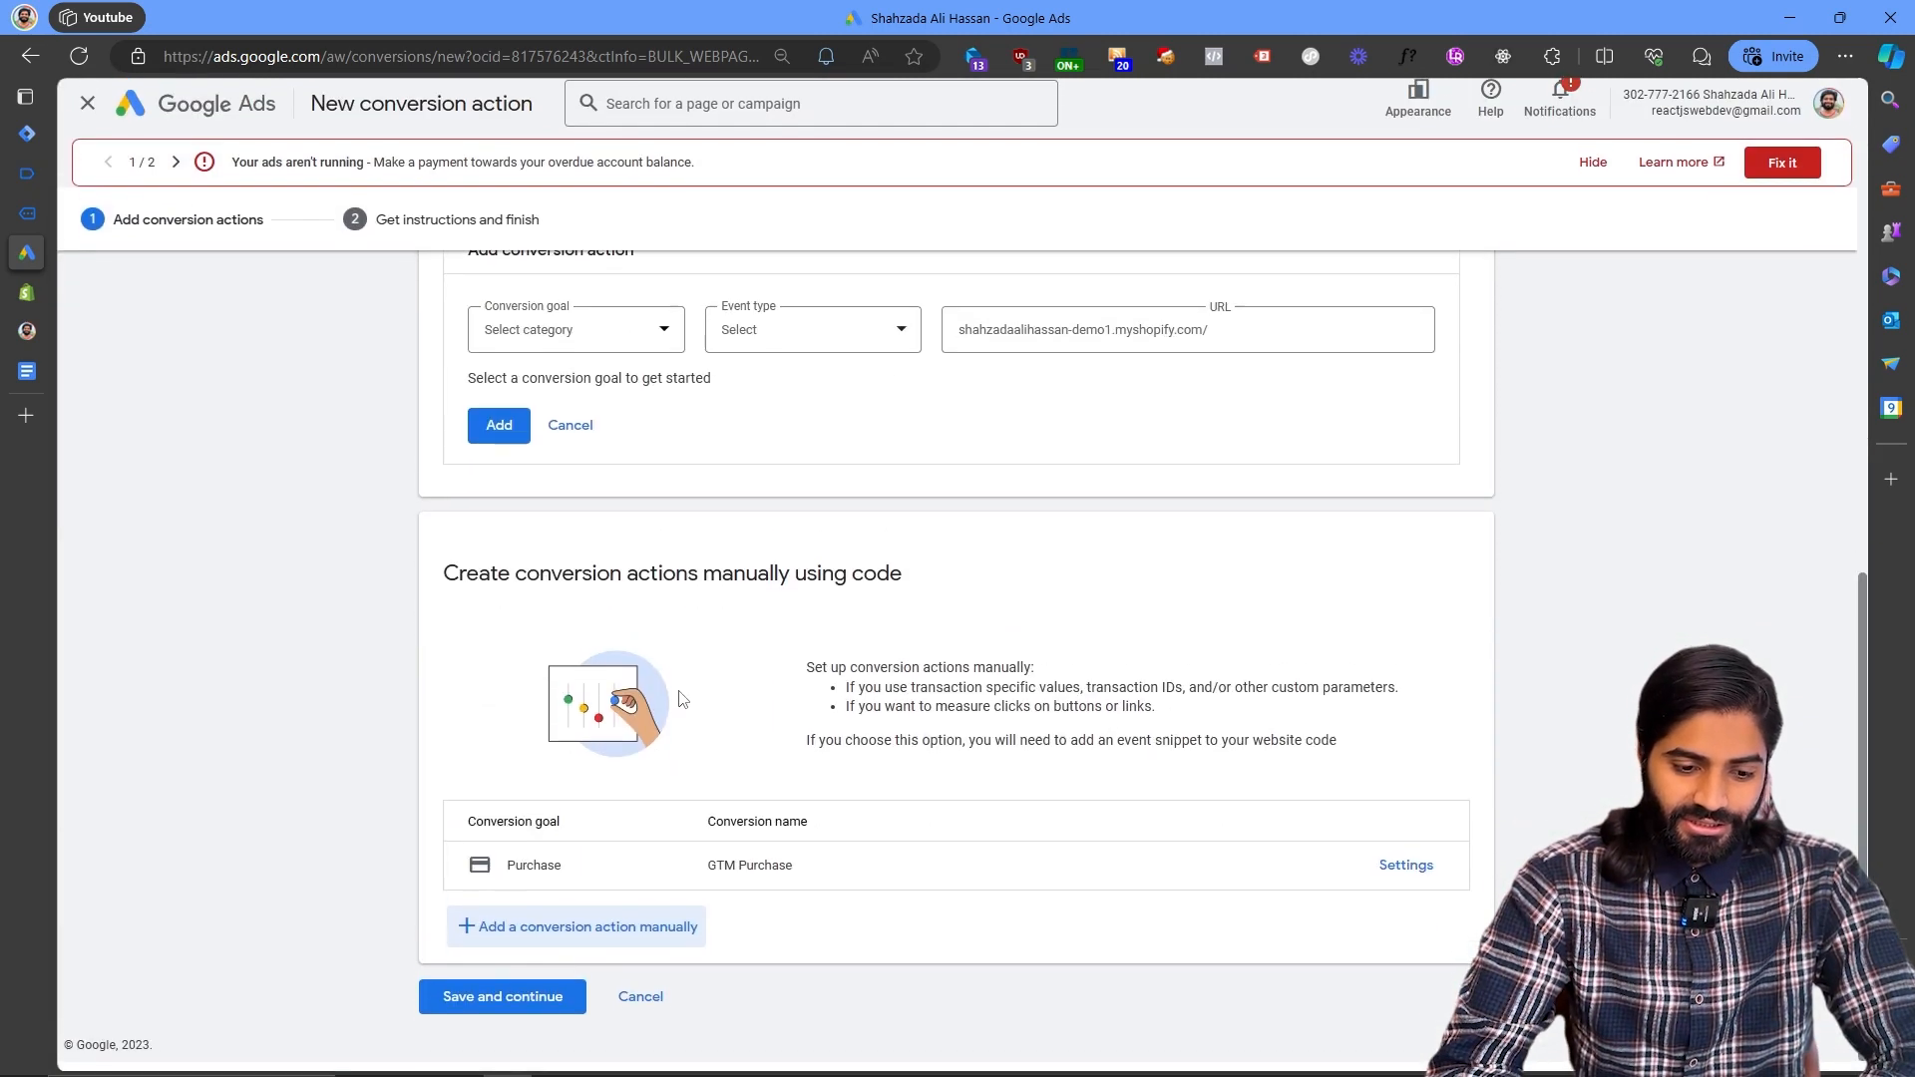
pyautogui.click(519, 1005)
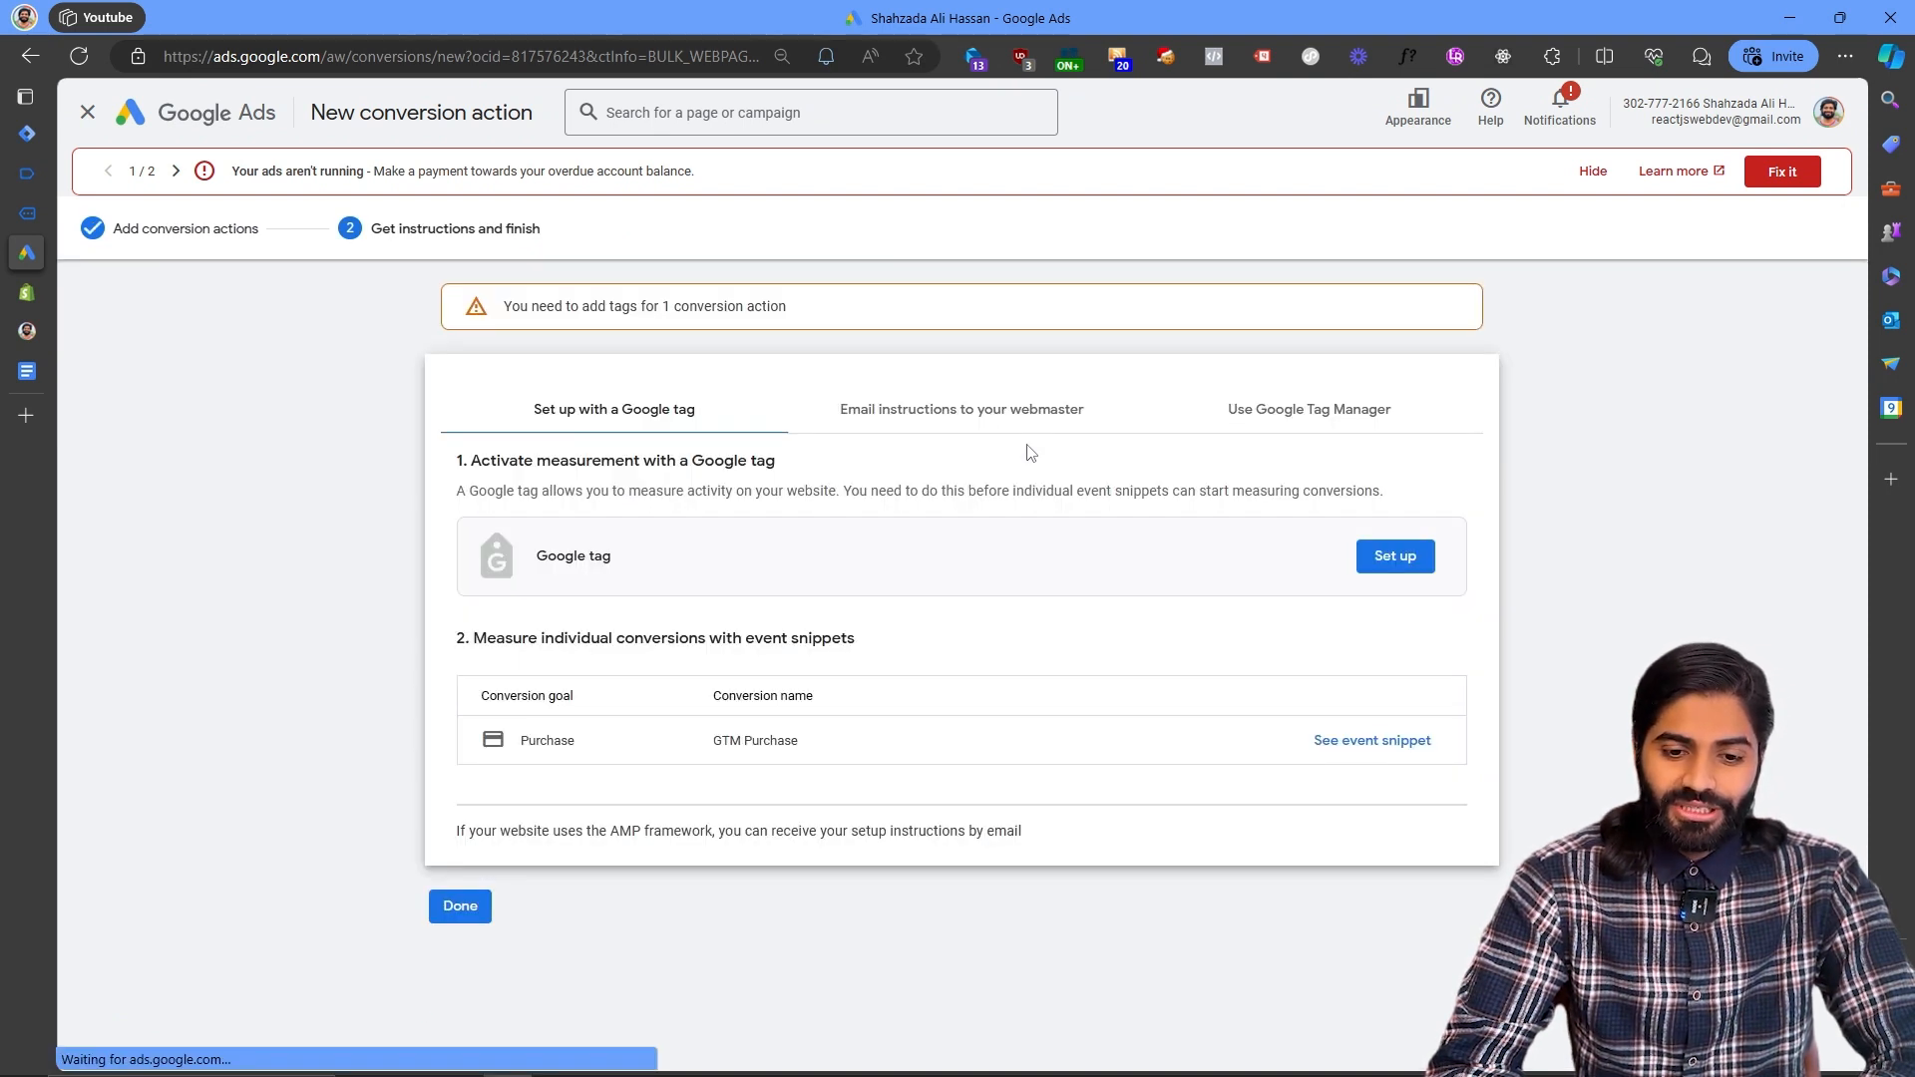
pyautogui.click(1274, 413)
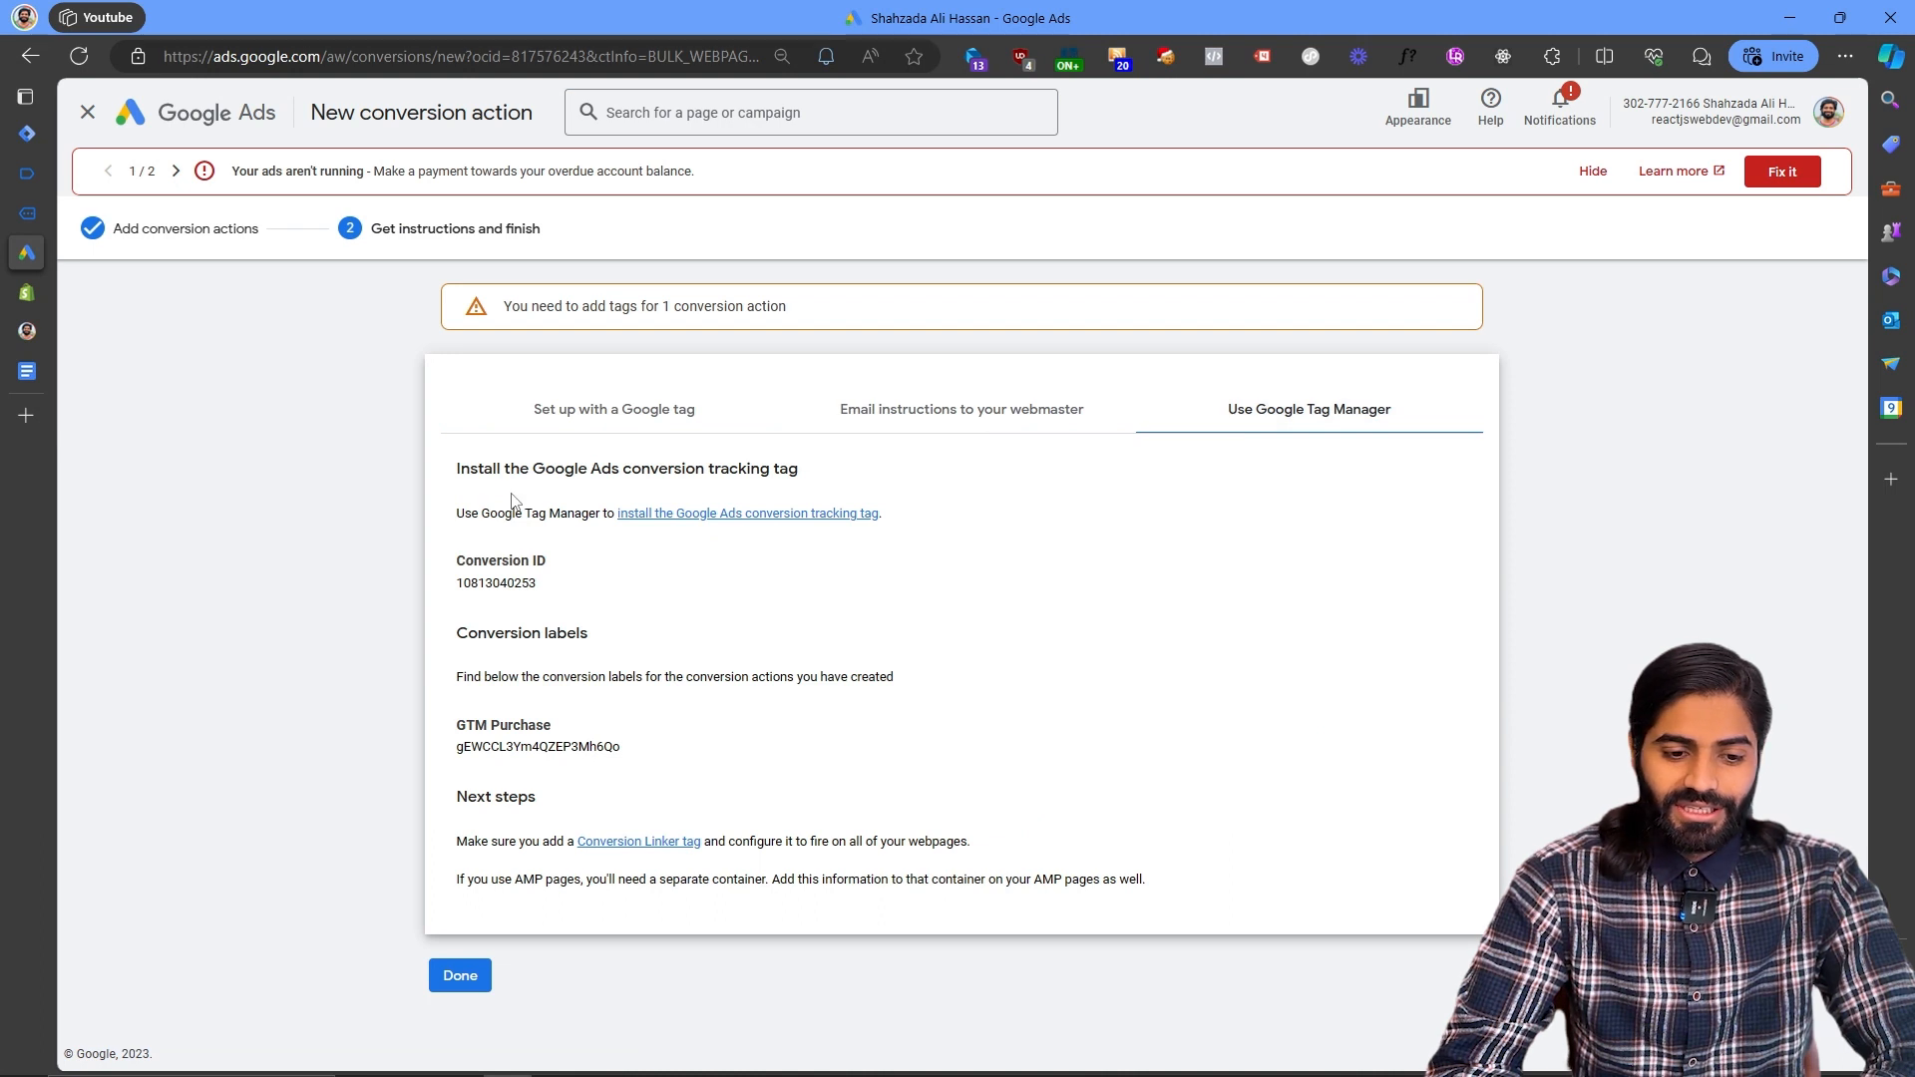
pyautogui.doubleClick(502, 583)
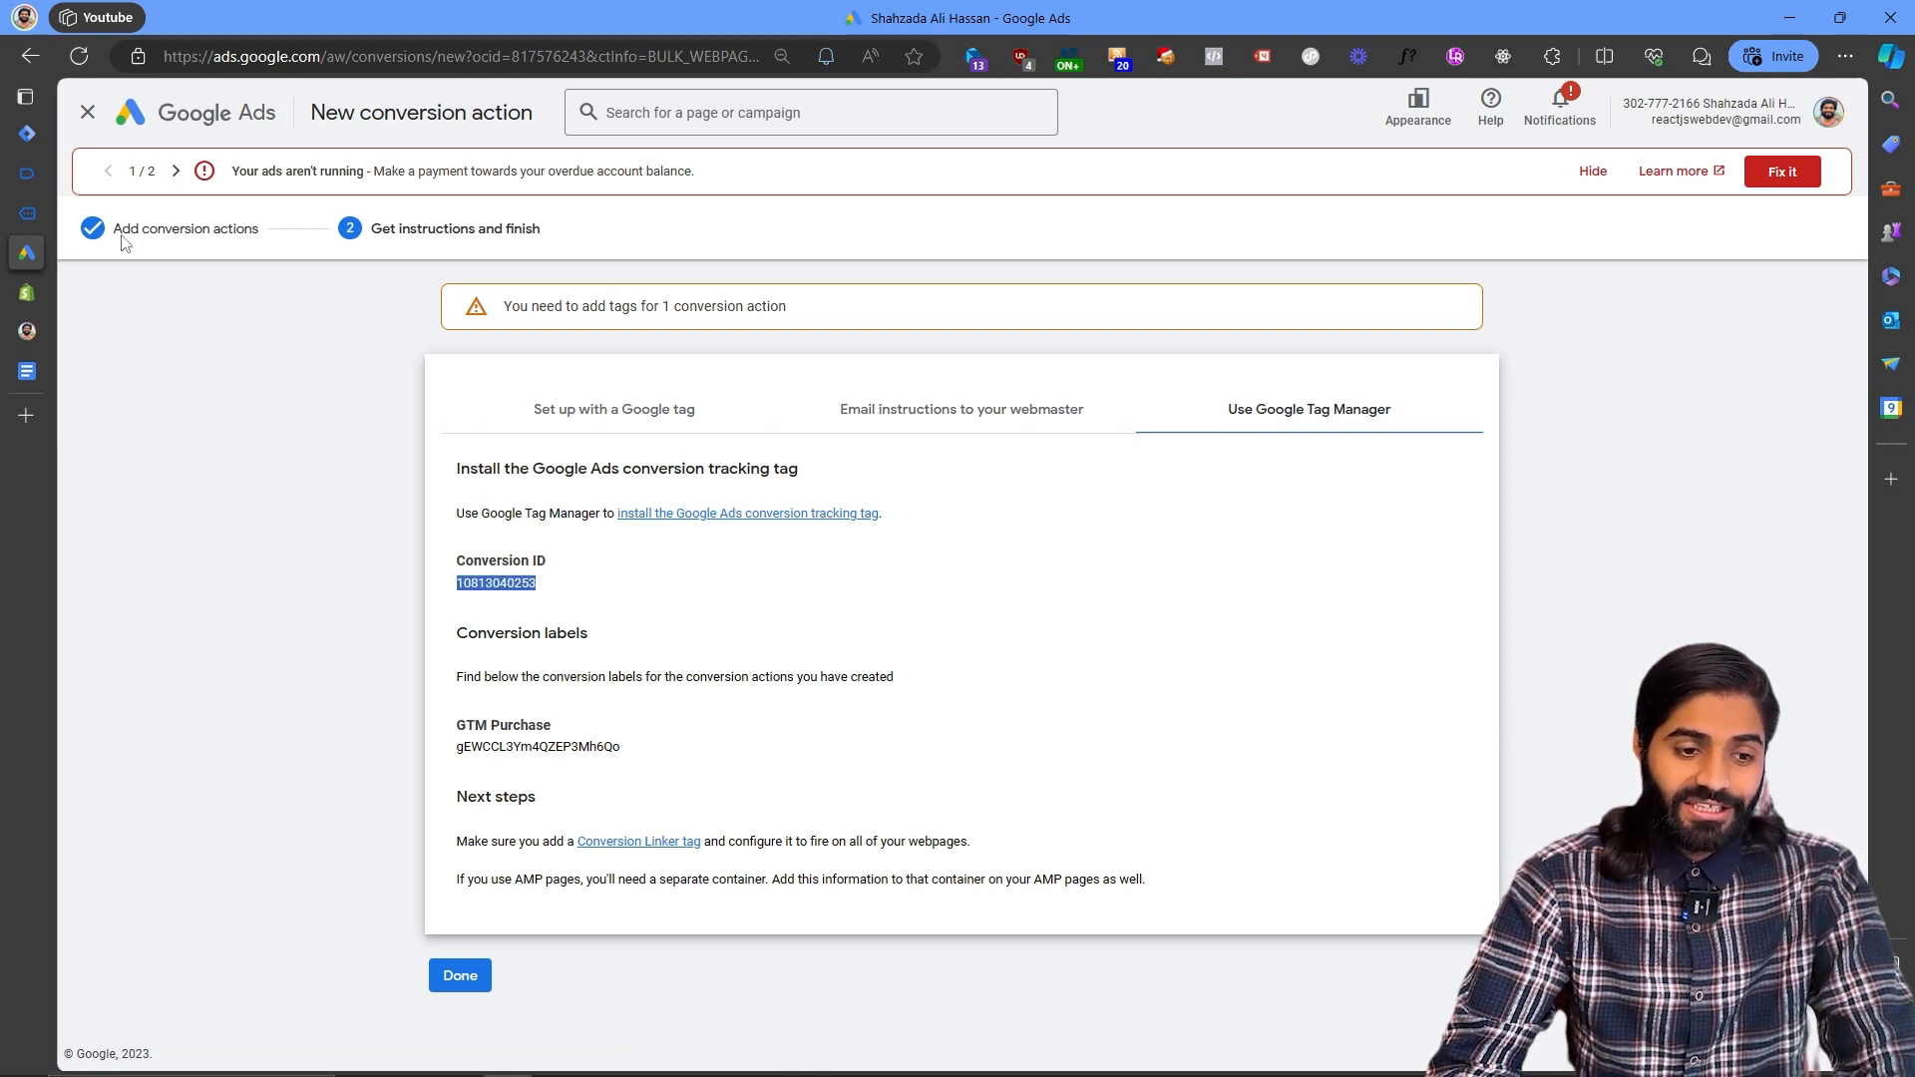
# - In Tag Manager, create a Constant variable named "Gads Conversion ID" holding the pasted Conversion ID and save it
pyautogui.click(27, 145)
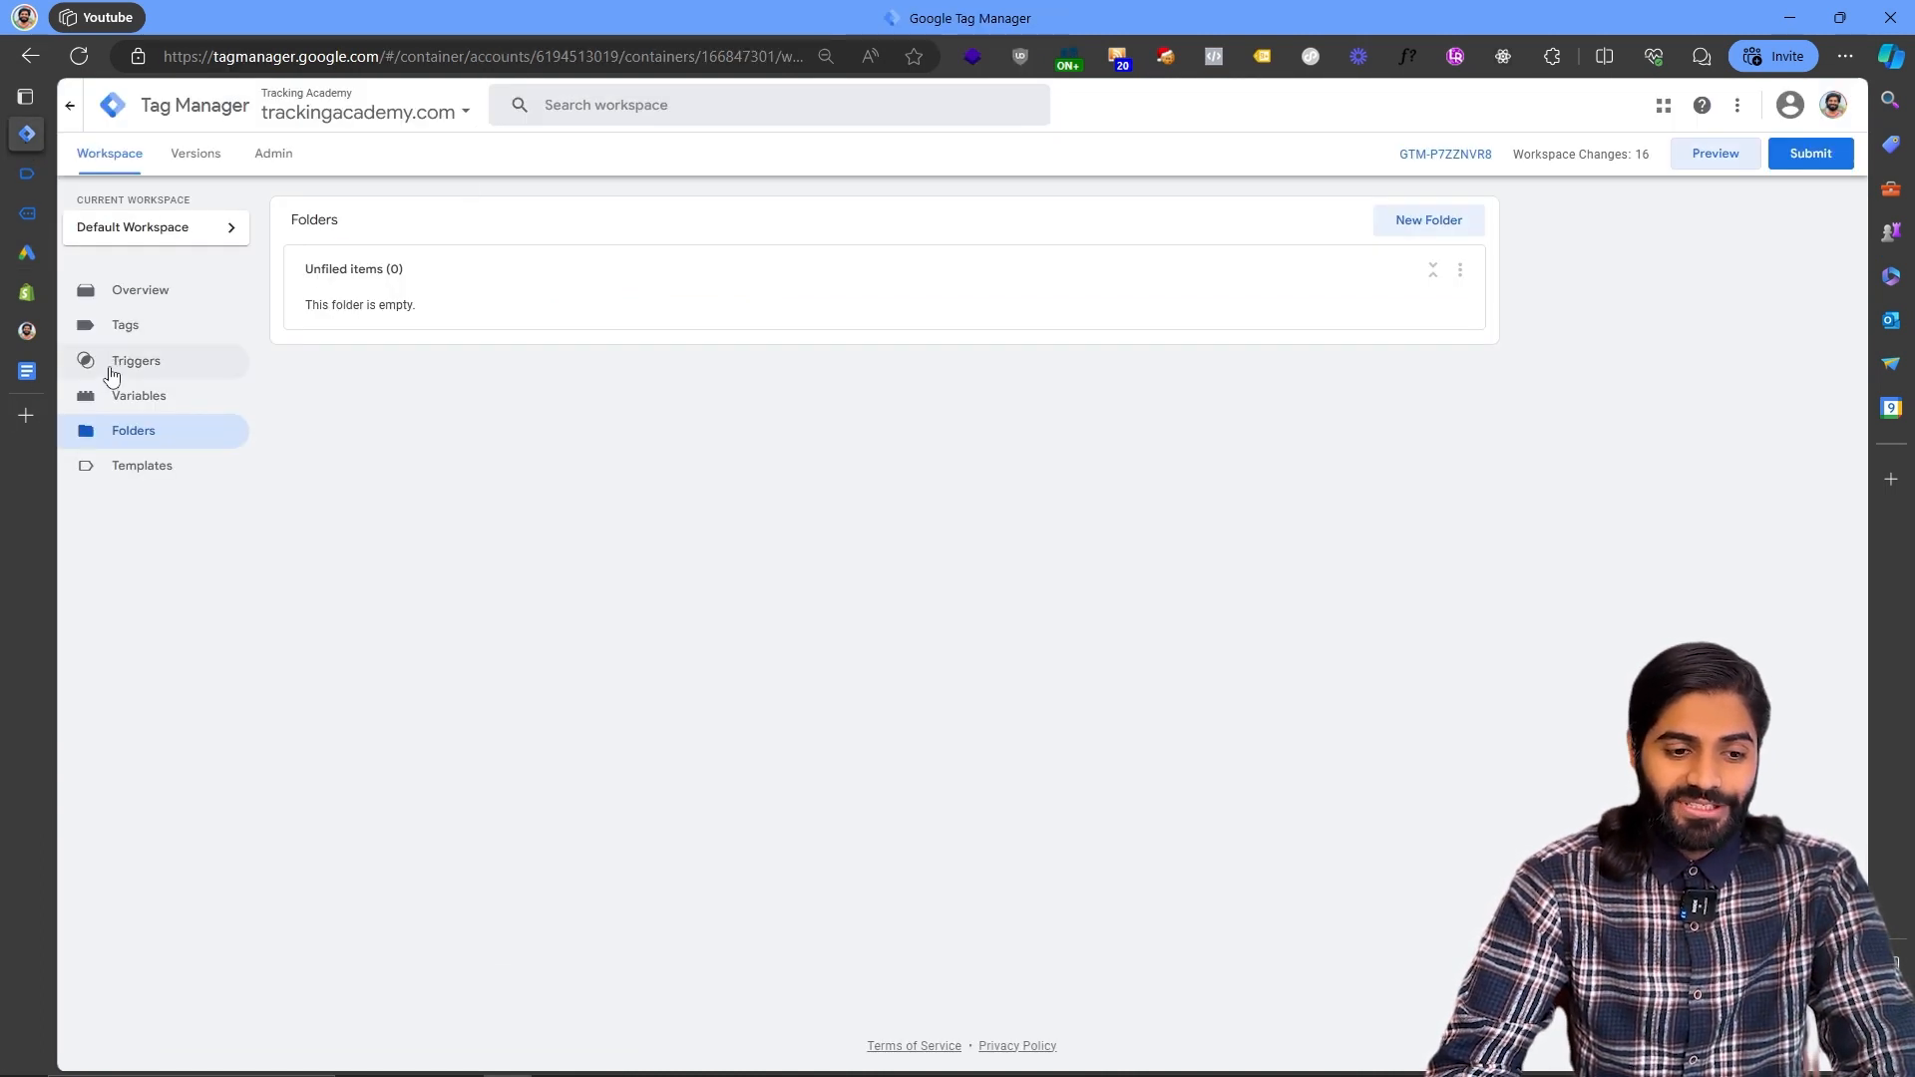
pyautogui.click(114, 397)
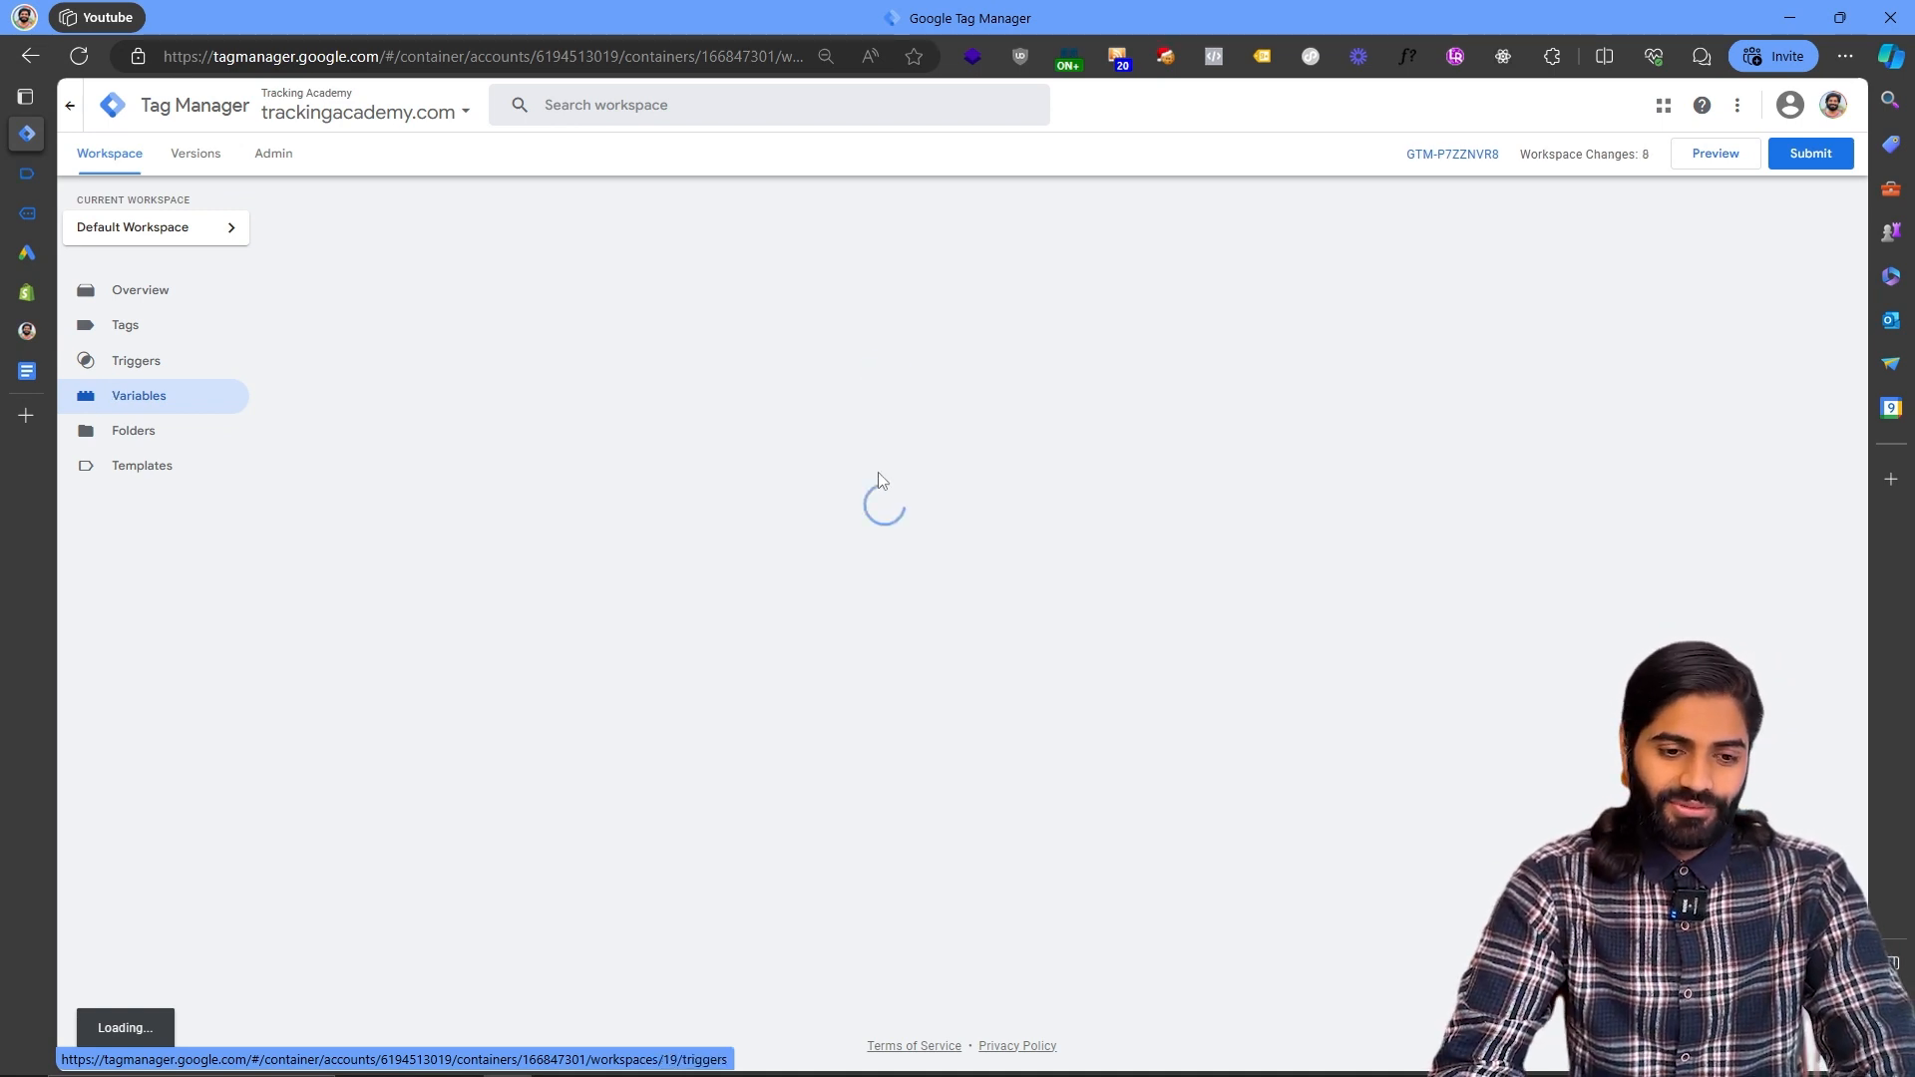
pyautogui.click(1445, 668)
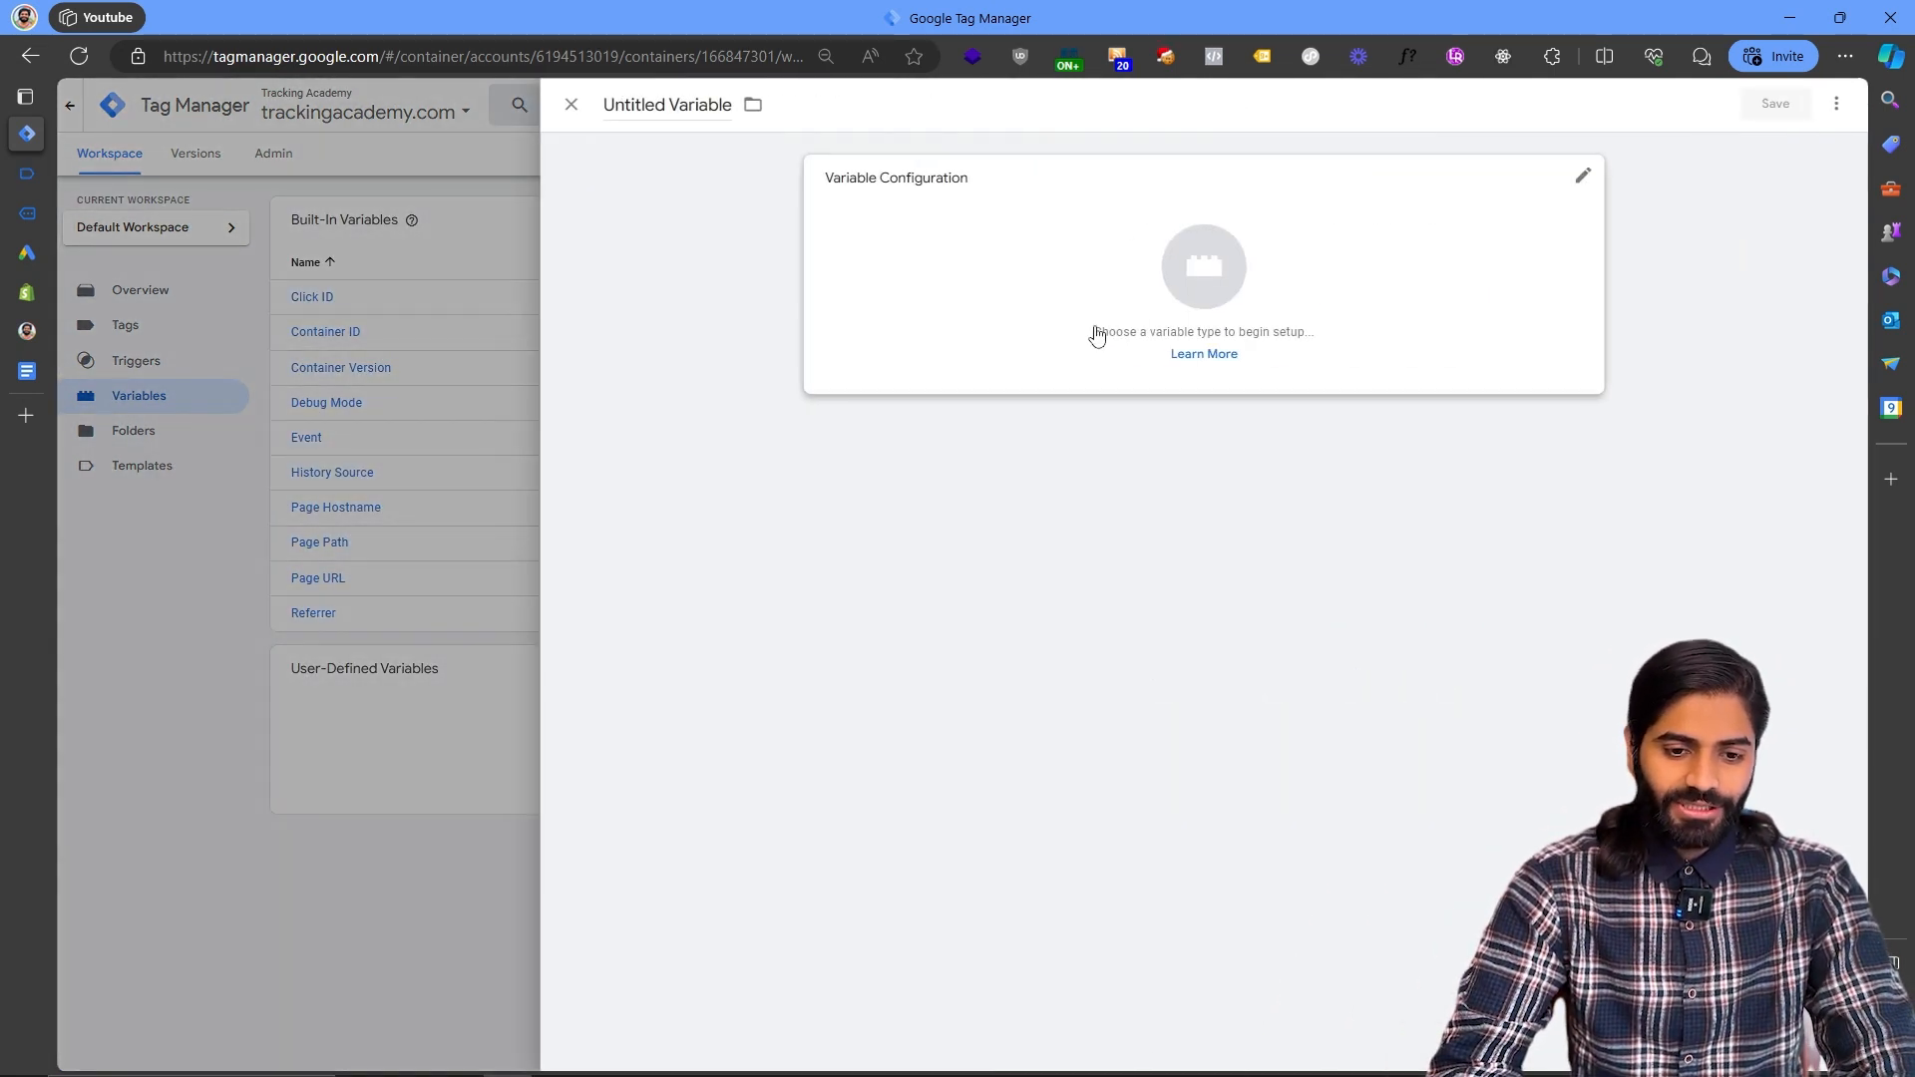
pyautogui.click(1092, 329)
pyautogui.click(1395, 788)
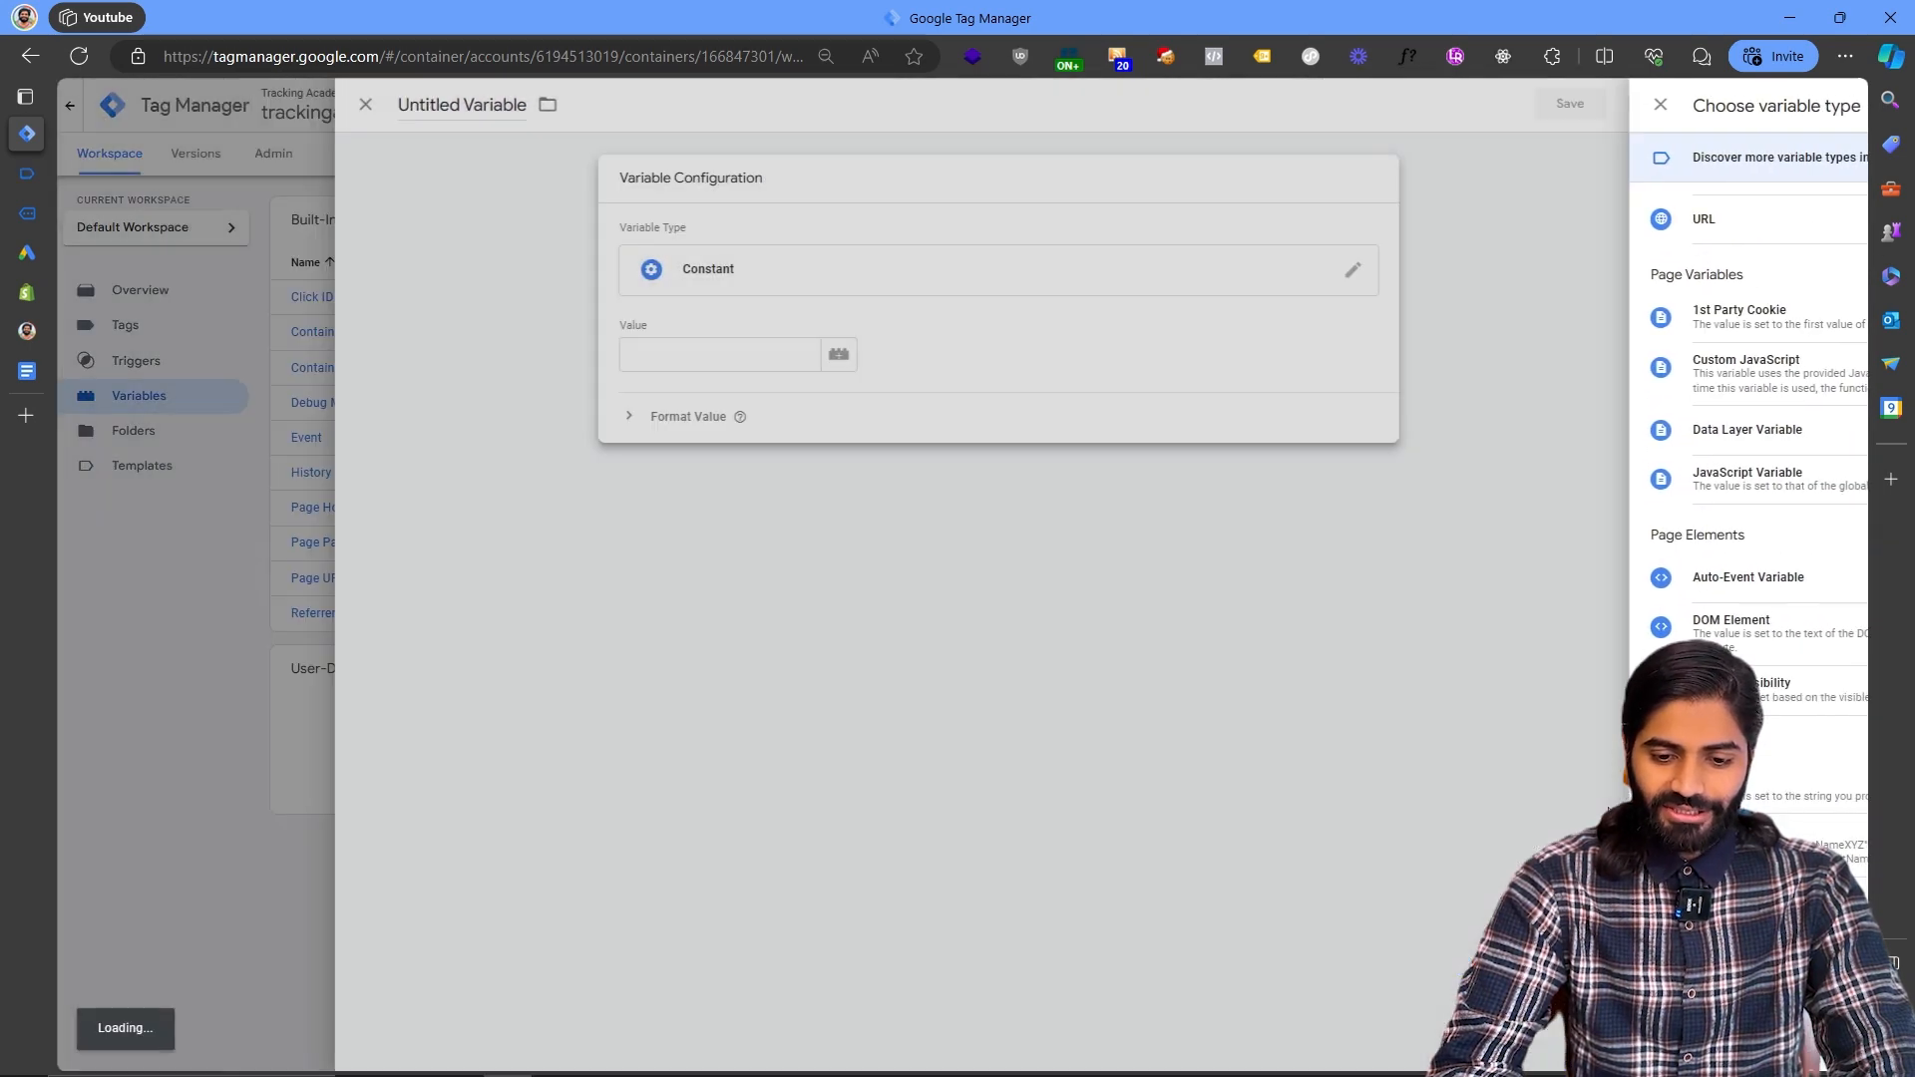
pyautogui.click(911, 355)
pyautogui.hotkey('ctrl', 'v')
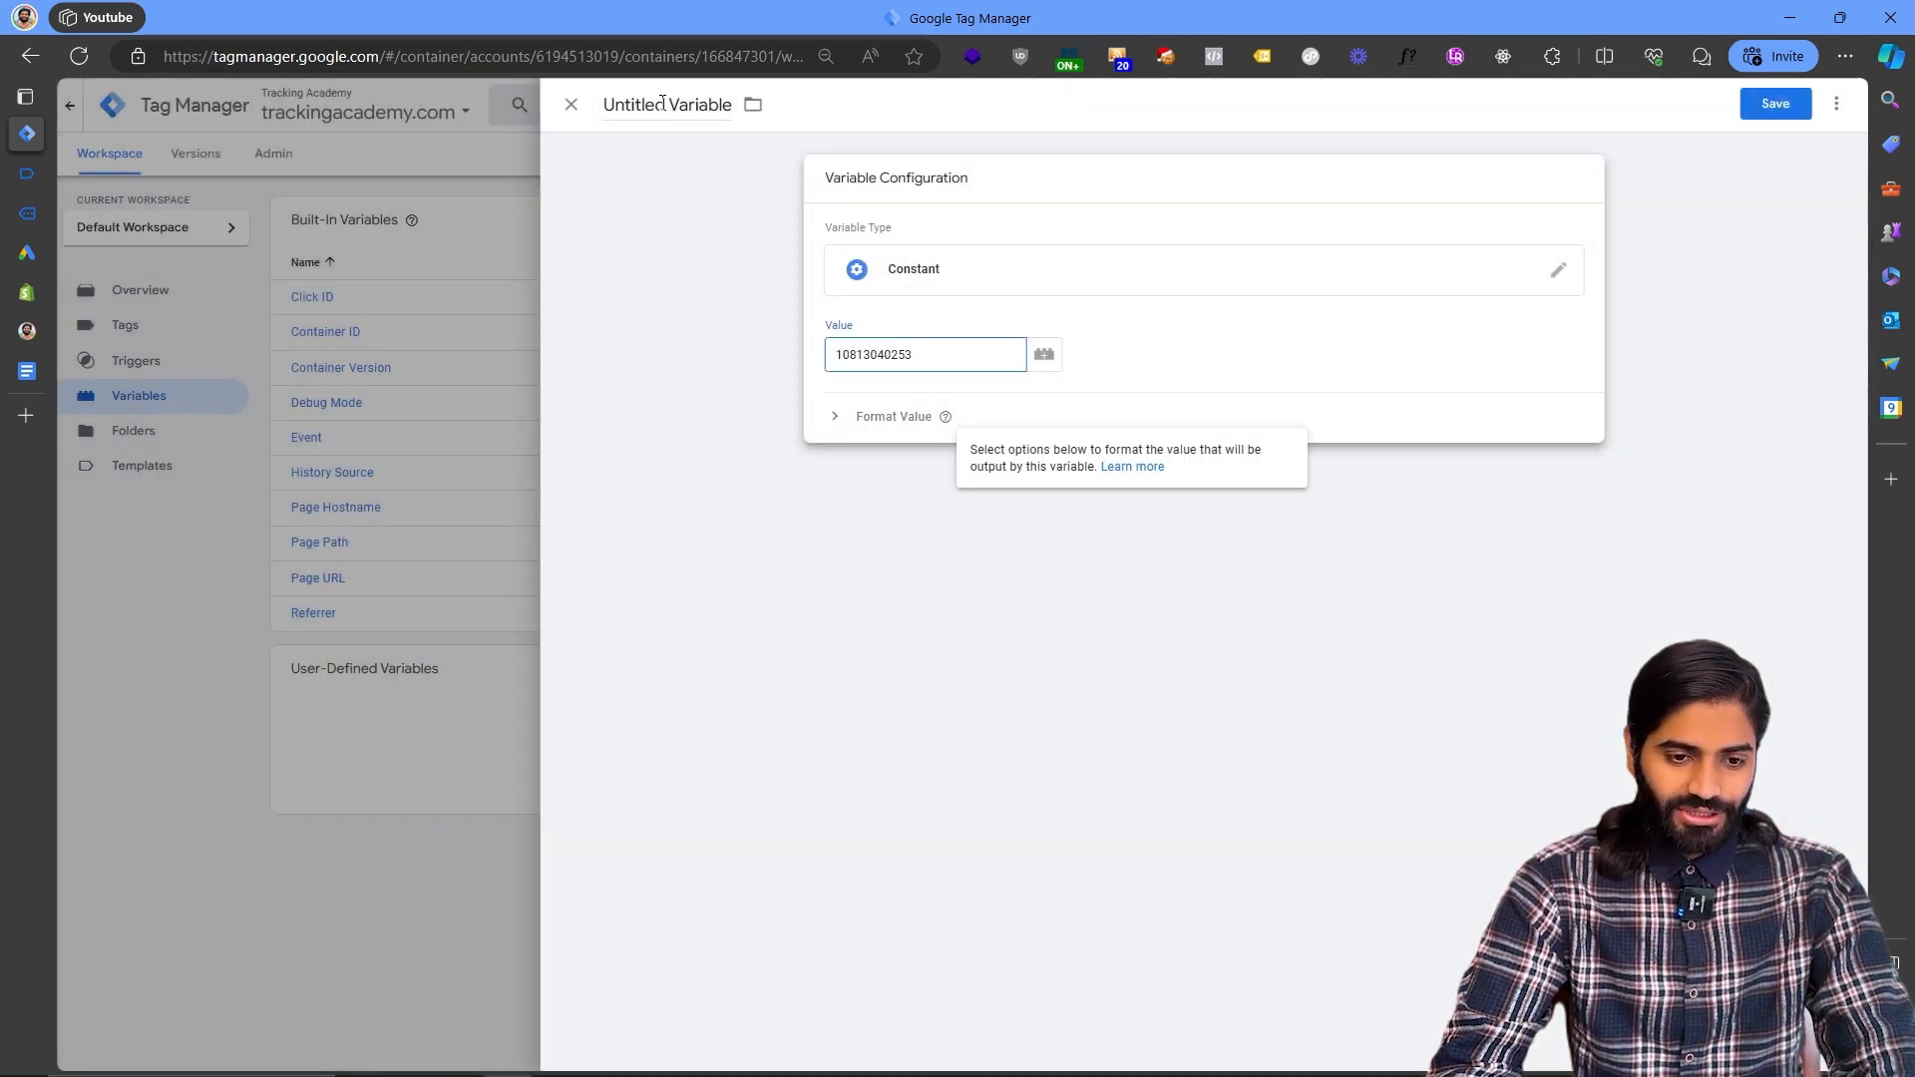
pyautogui.click(662, 101)
pyautogui.write('Gads Co')
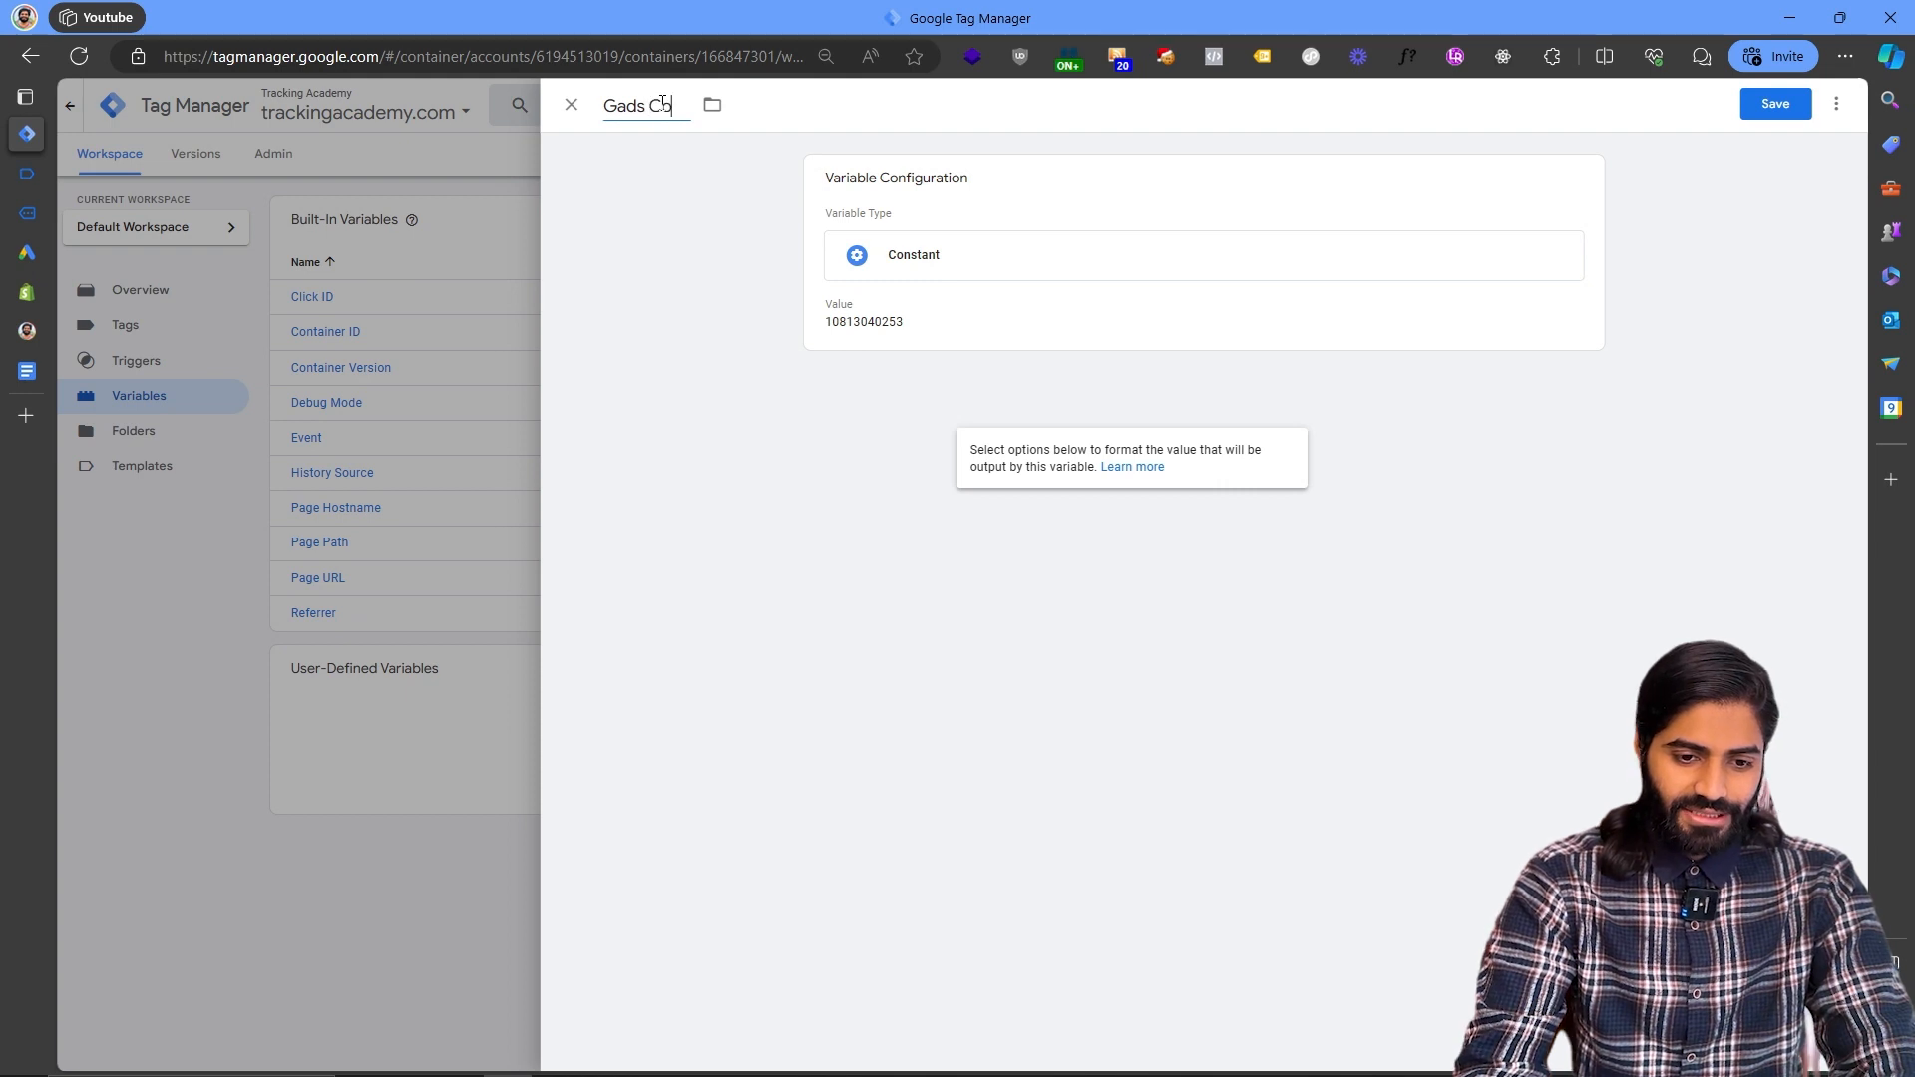
pyautogui.write('nversion ID')
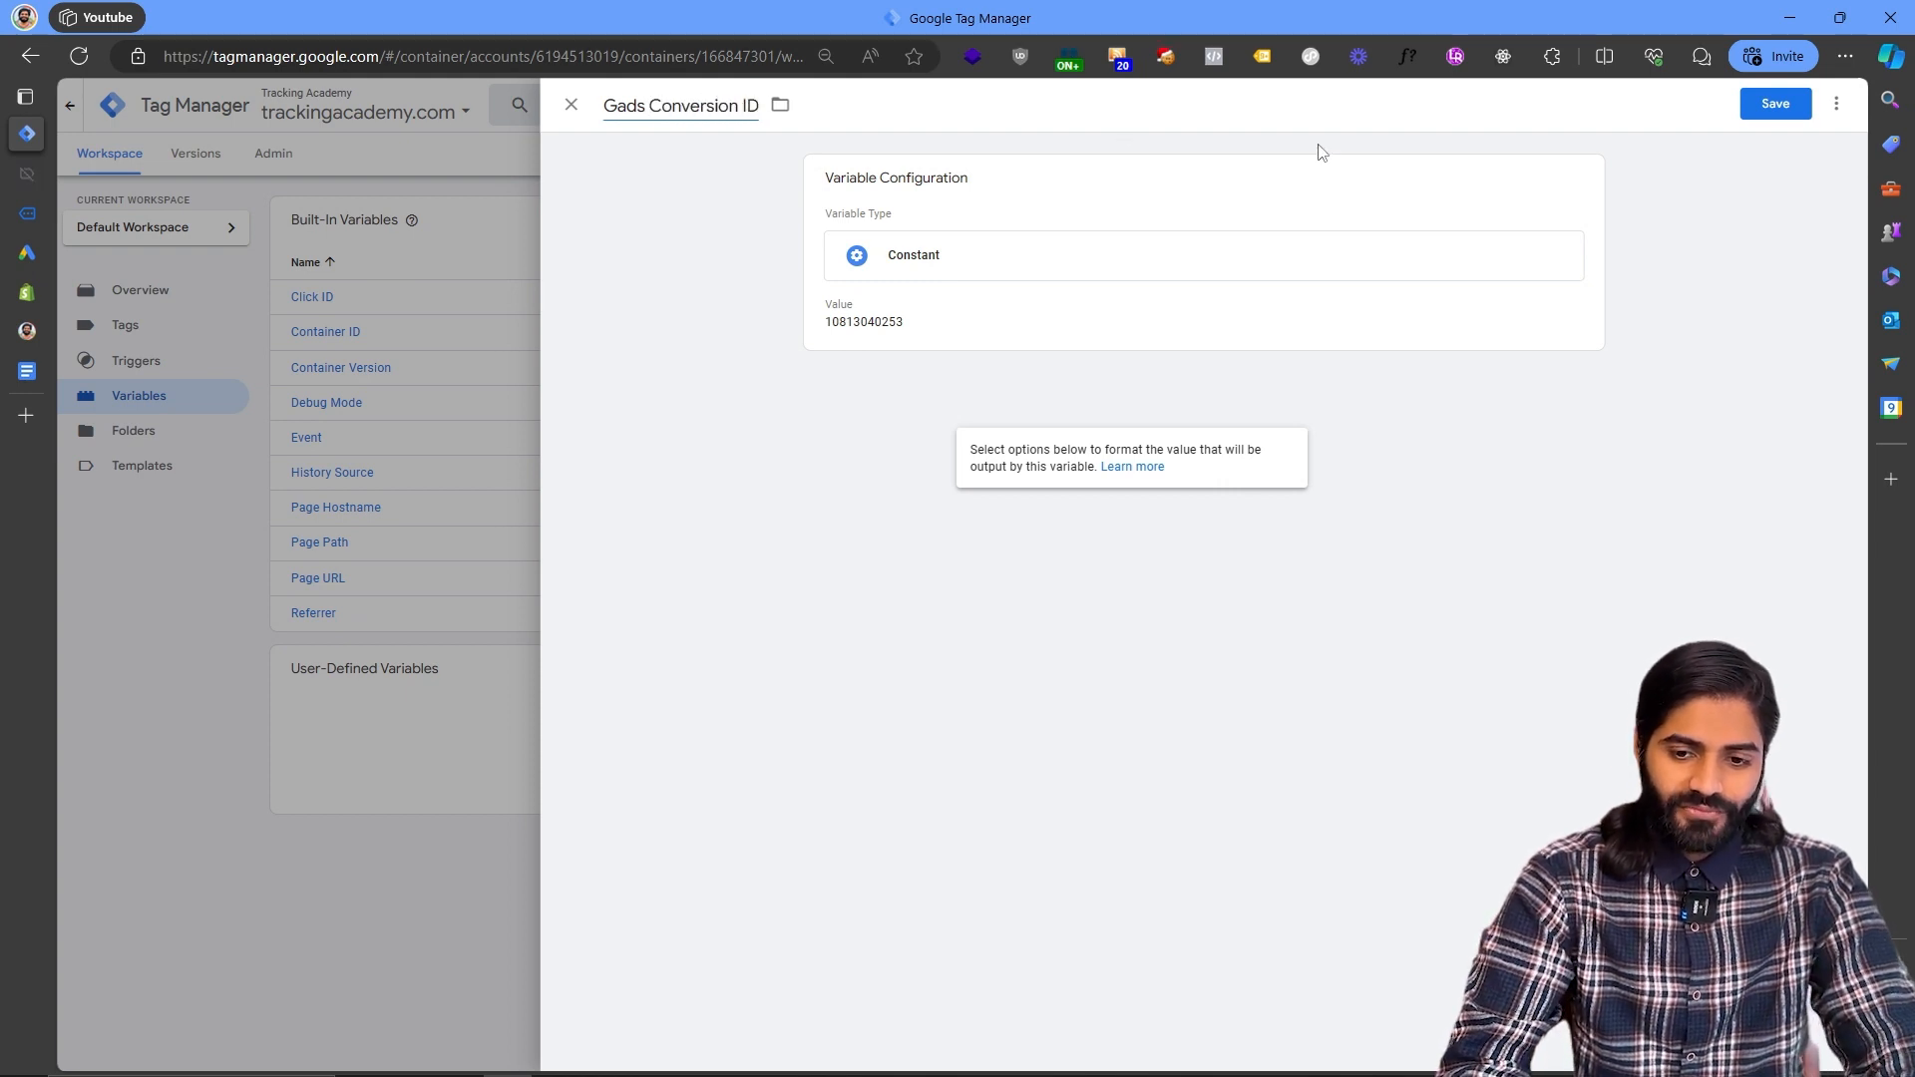
pyautogui.click(1756, 115)
# - Copy the GTM Purchase conversion label from the Google Ads instructions and return to Tag Manager
pyautogui.moveTo(43, 370)
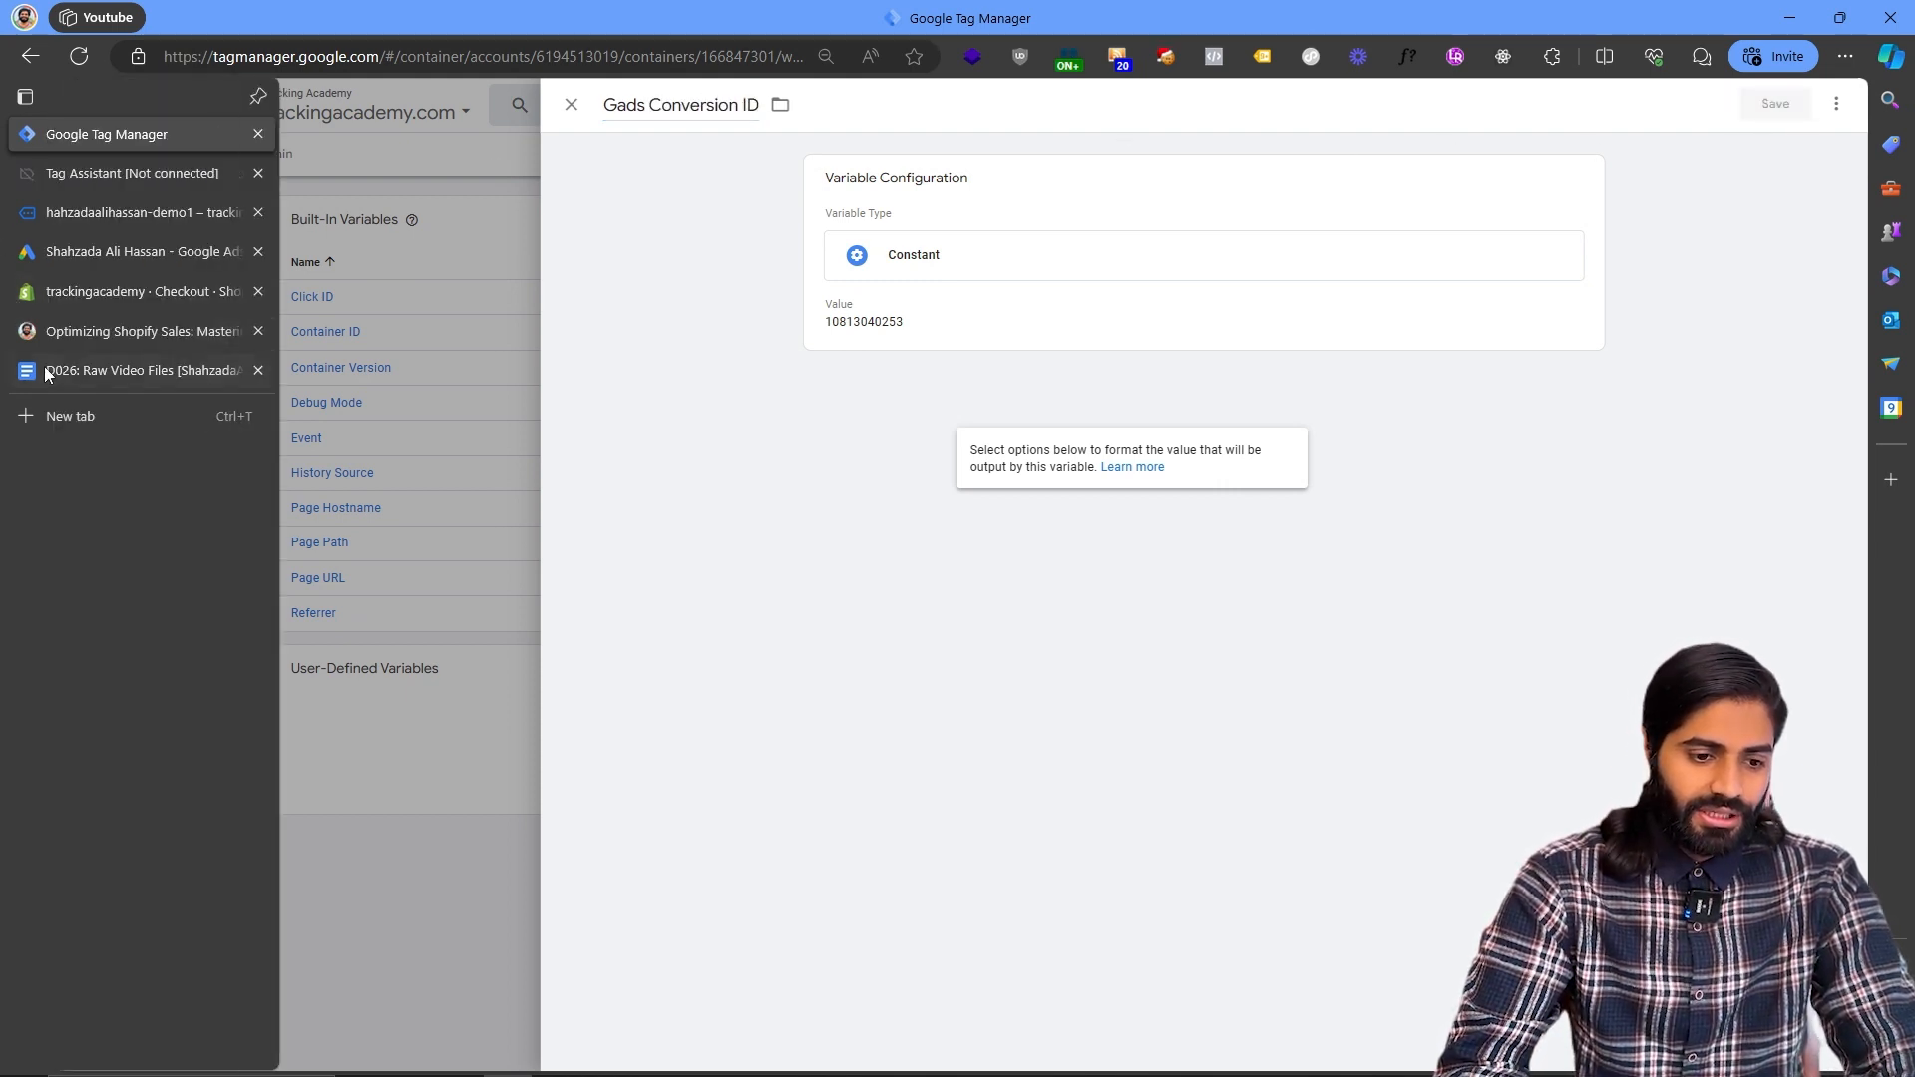
pyautogui.click(67, 254)
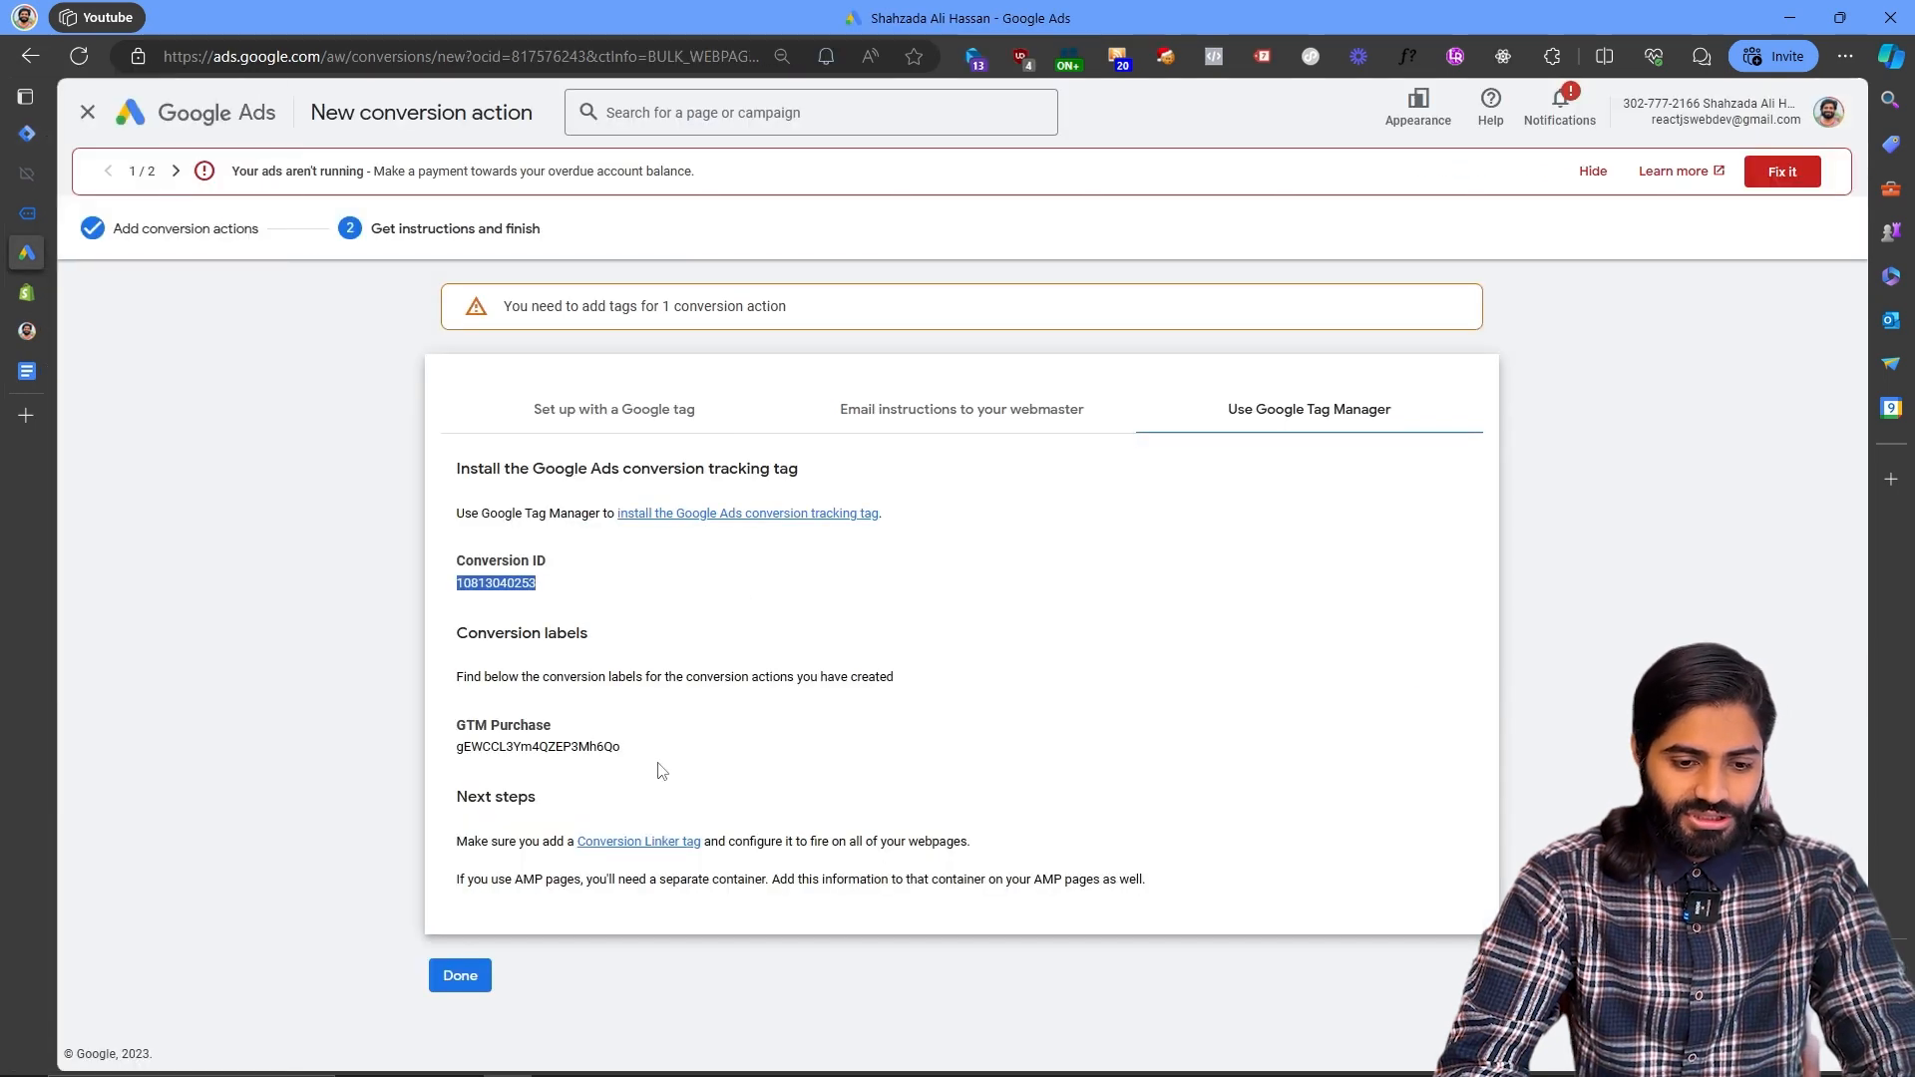
pyautogui.moveTo(625, 750); pyautogui.dragTo(456, 756)
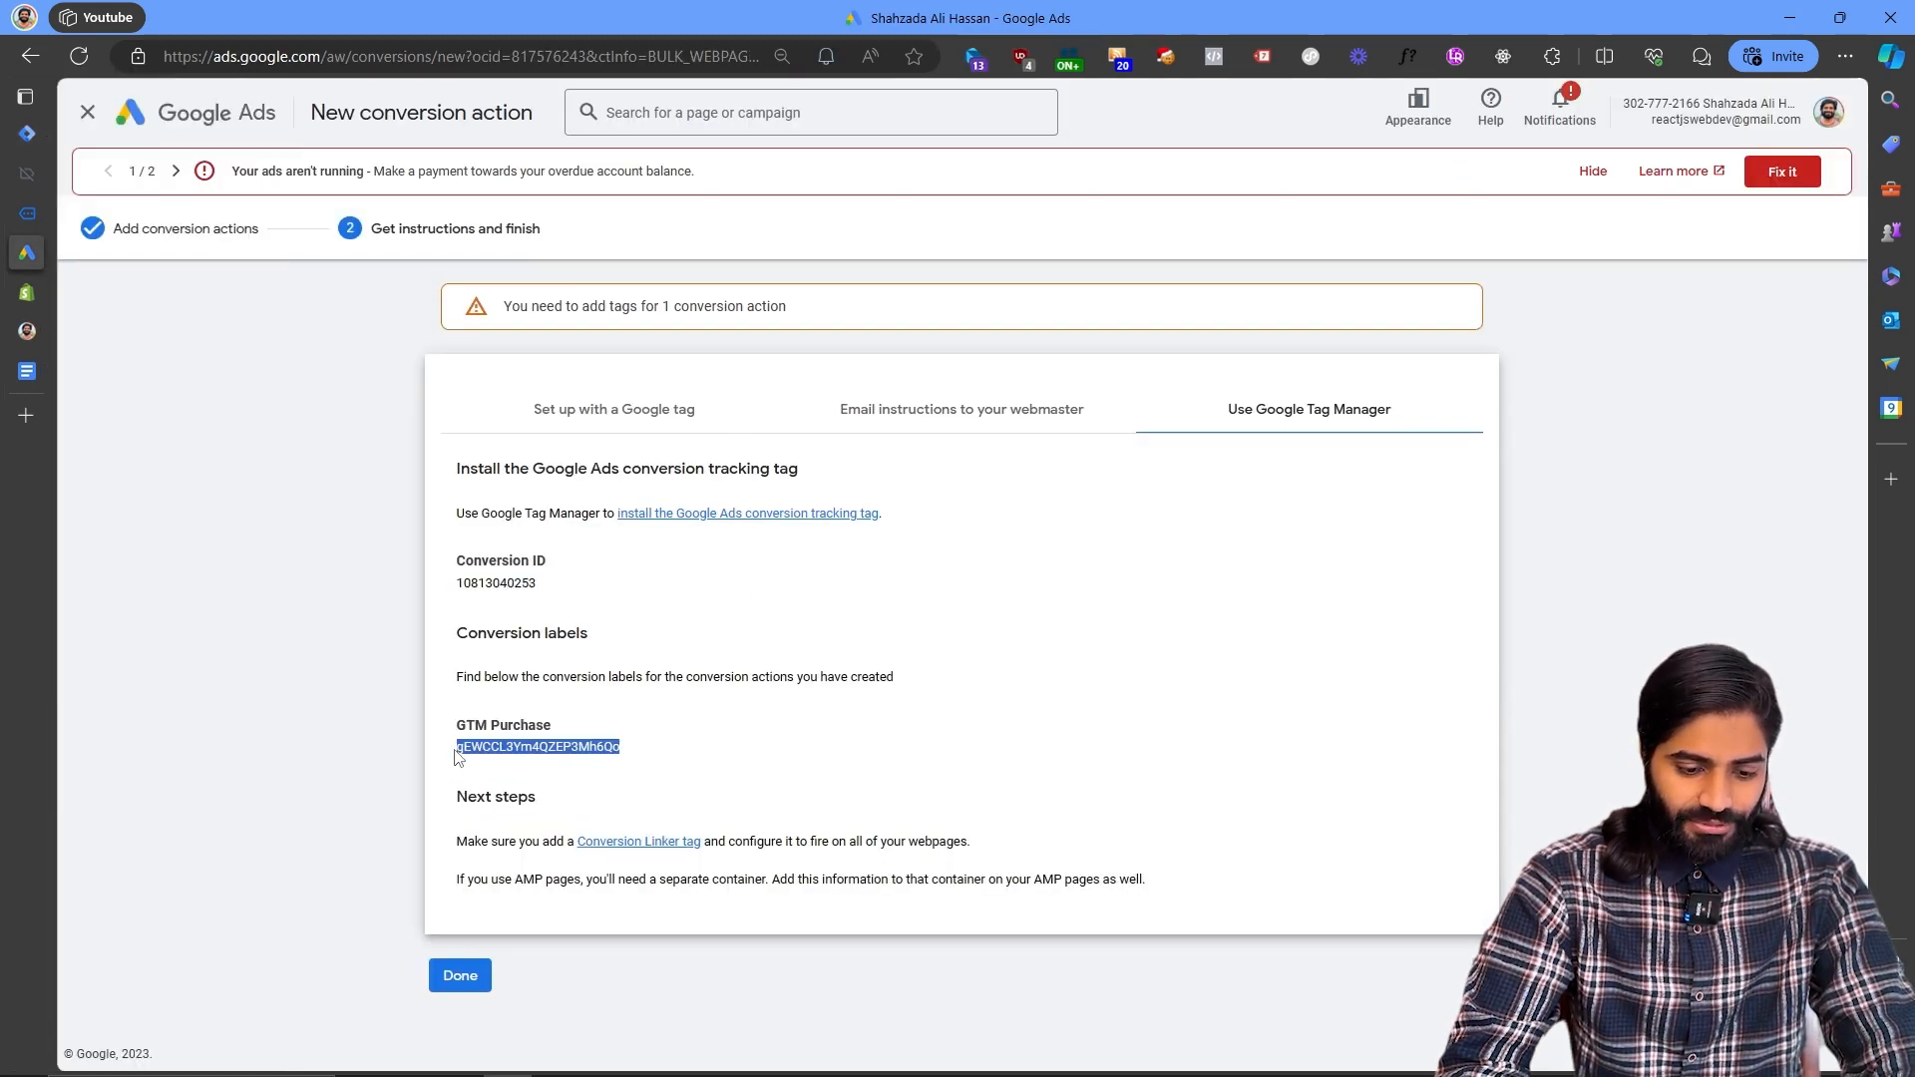
pyautogui.click(27, 133)
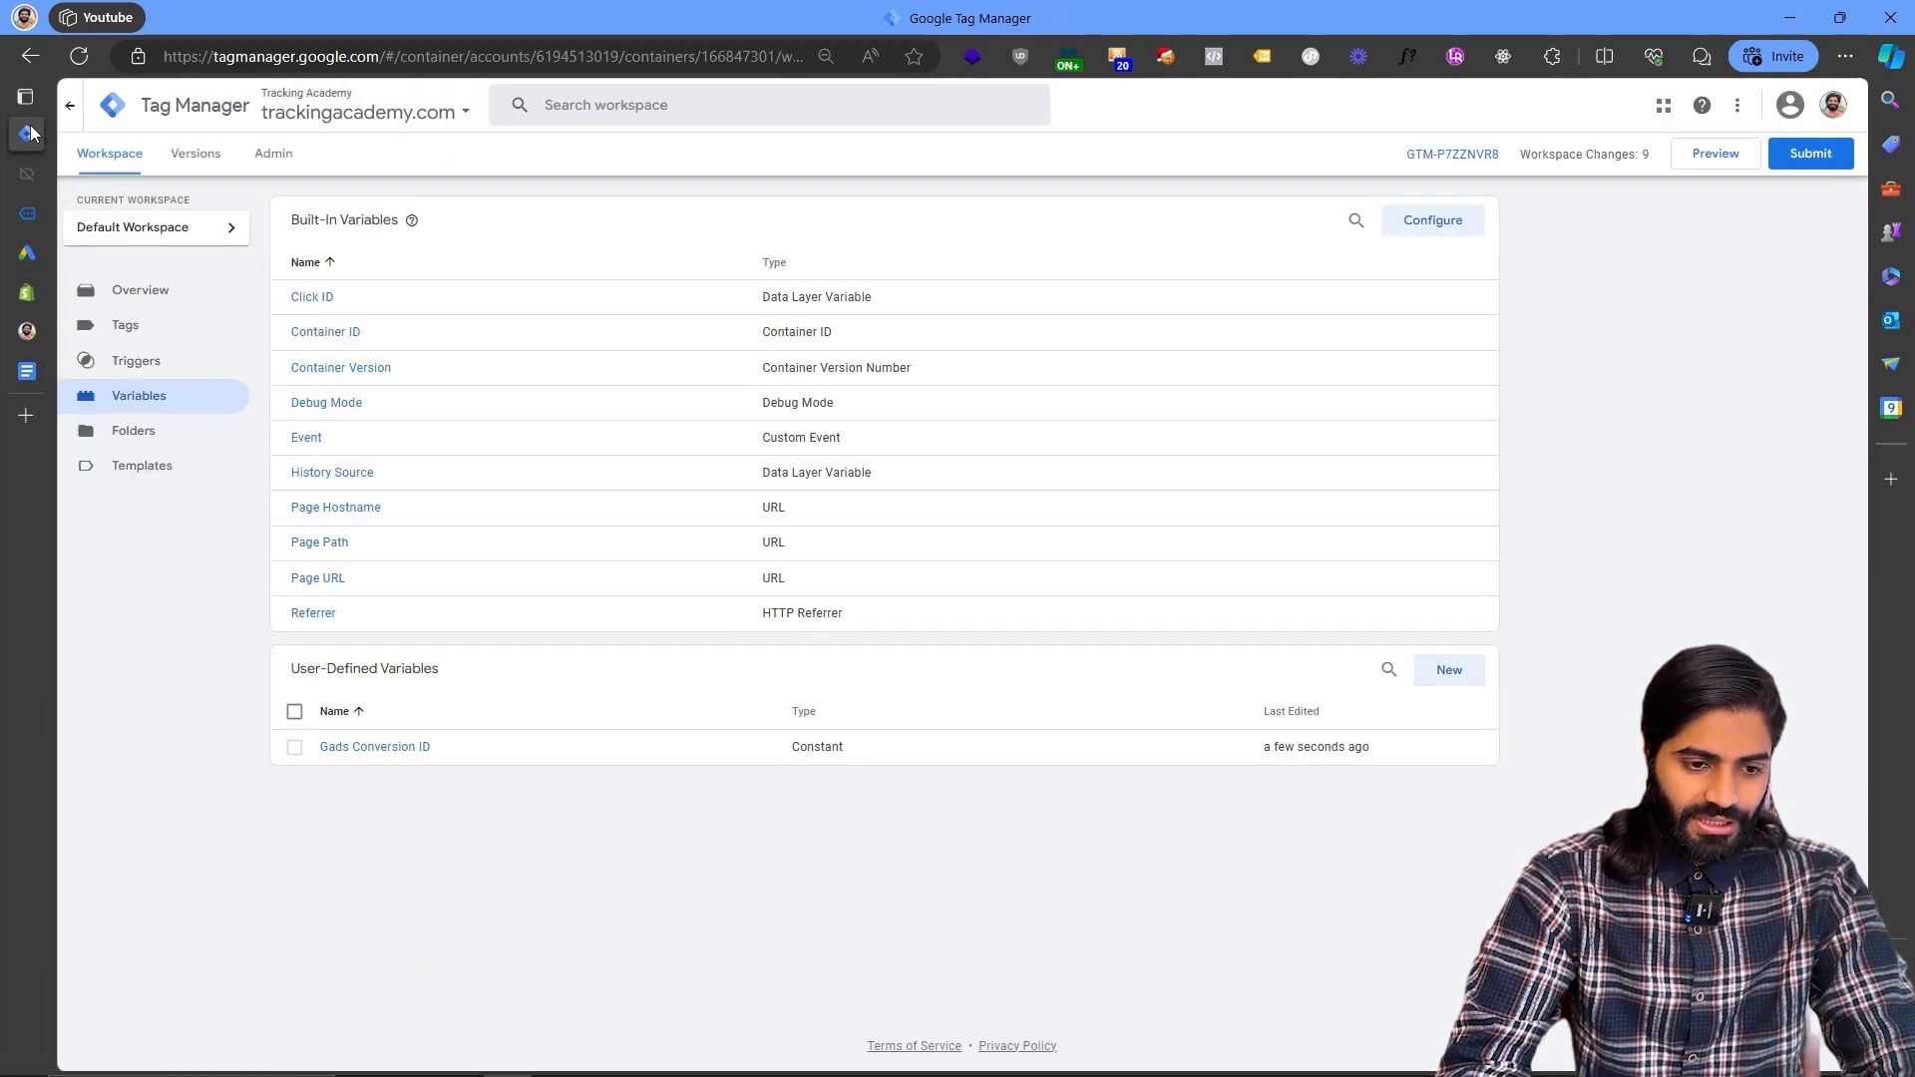
# - Create a Constant variable named "Gads CL Purchase" holding the pasted conversion label and save it
pyautogui.click(1450, 670)
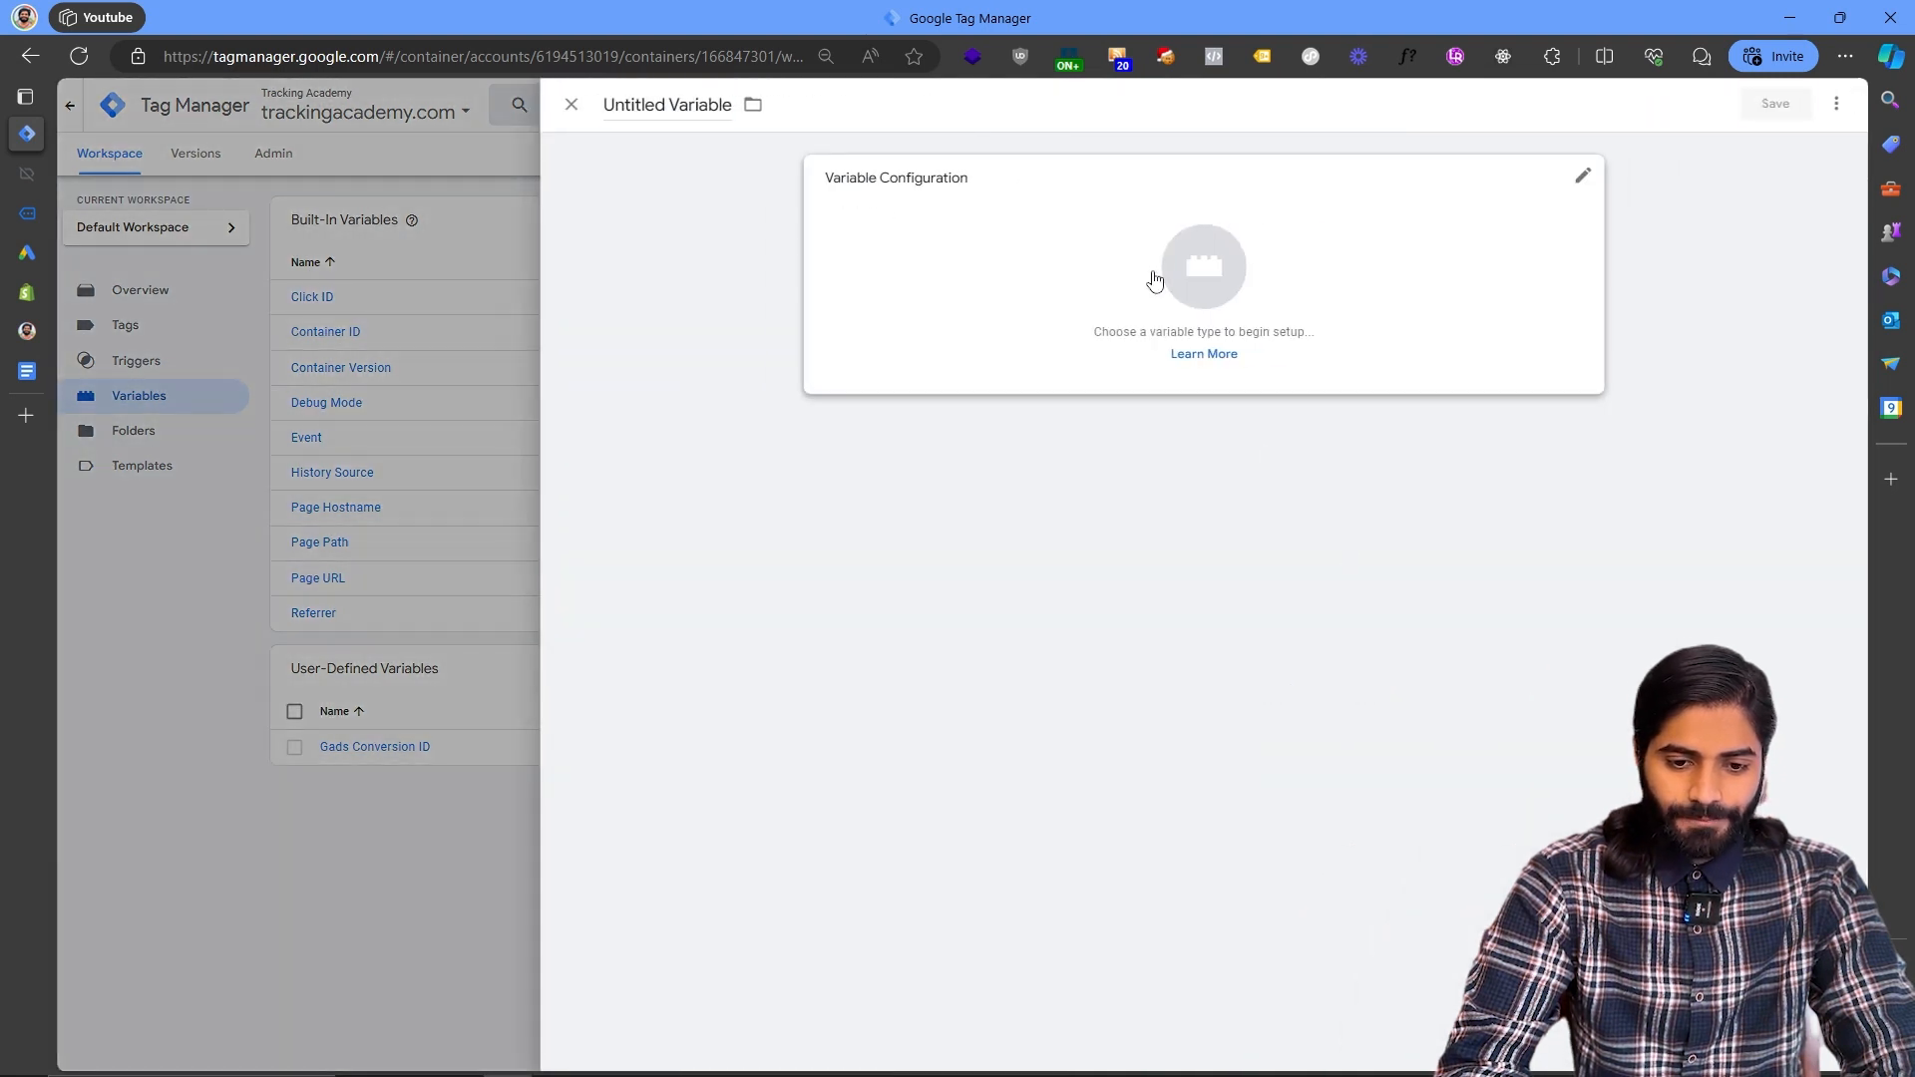
pyautogui.click(667, 108)
pyautogui.write('Gads CL')
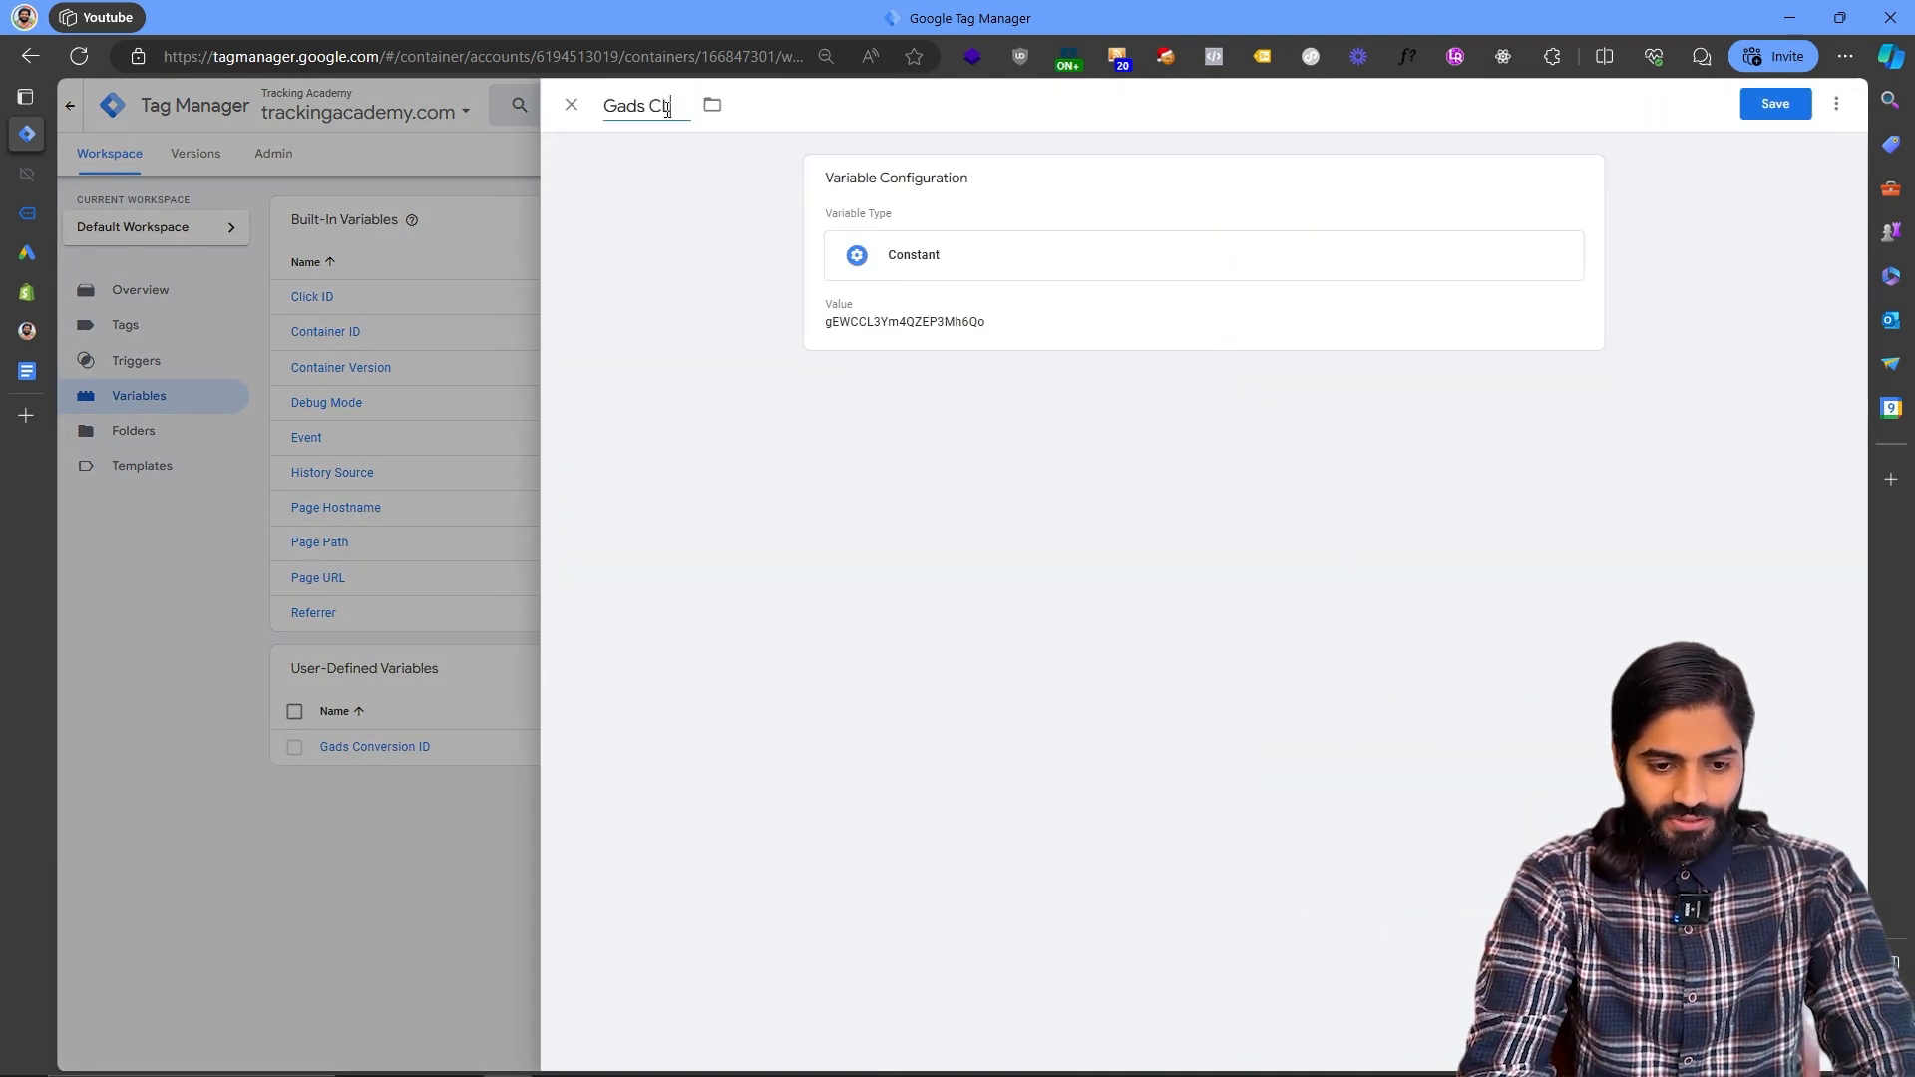
pyautogui.write(' Purchase')
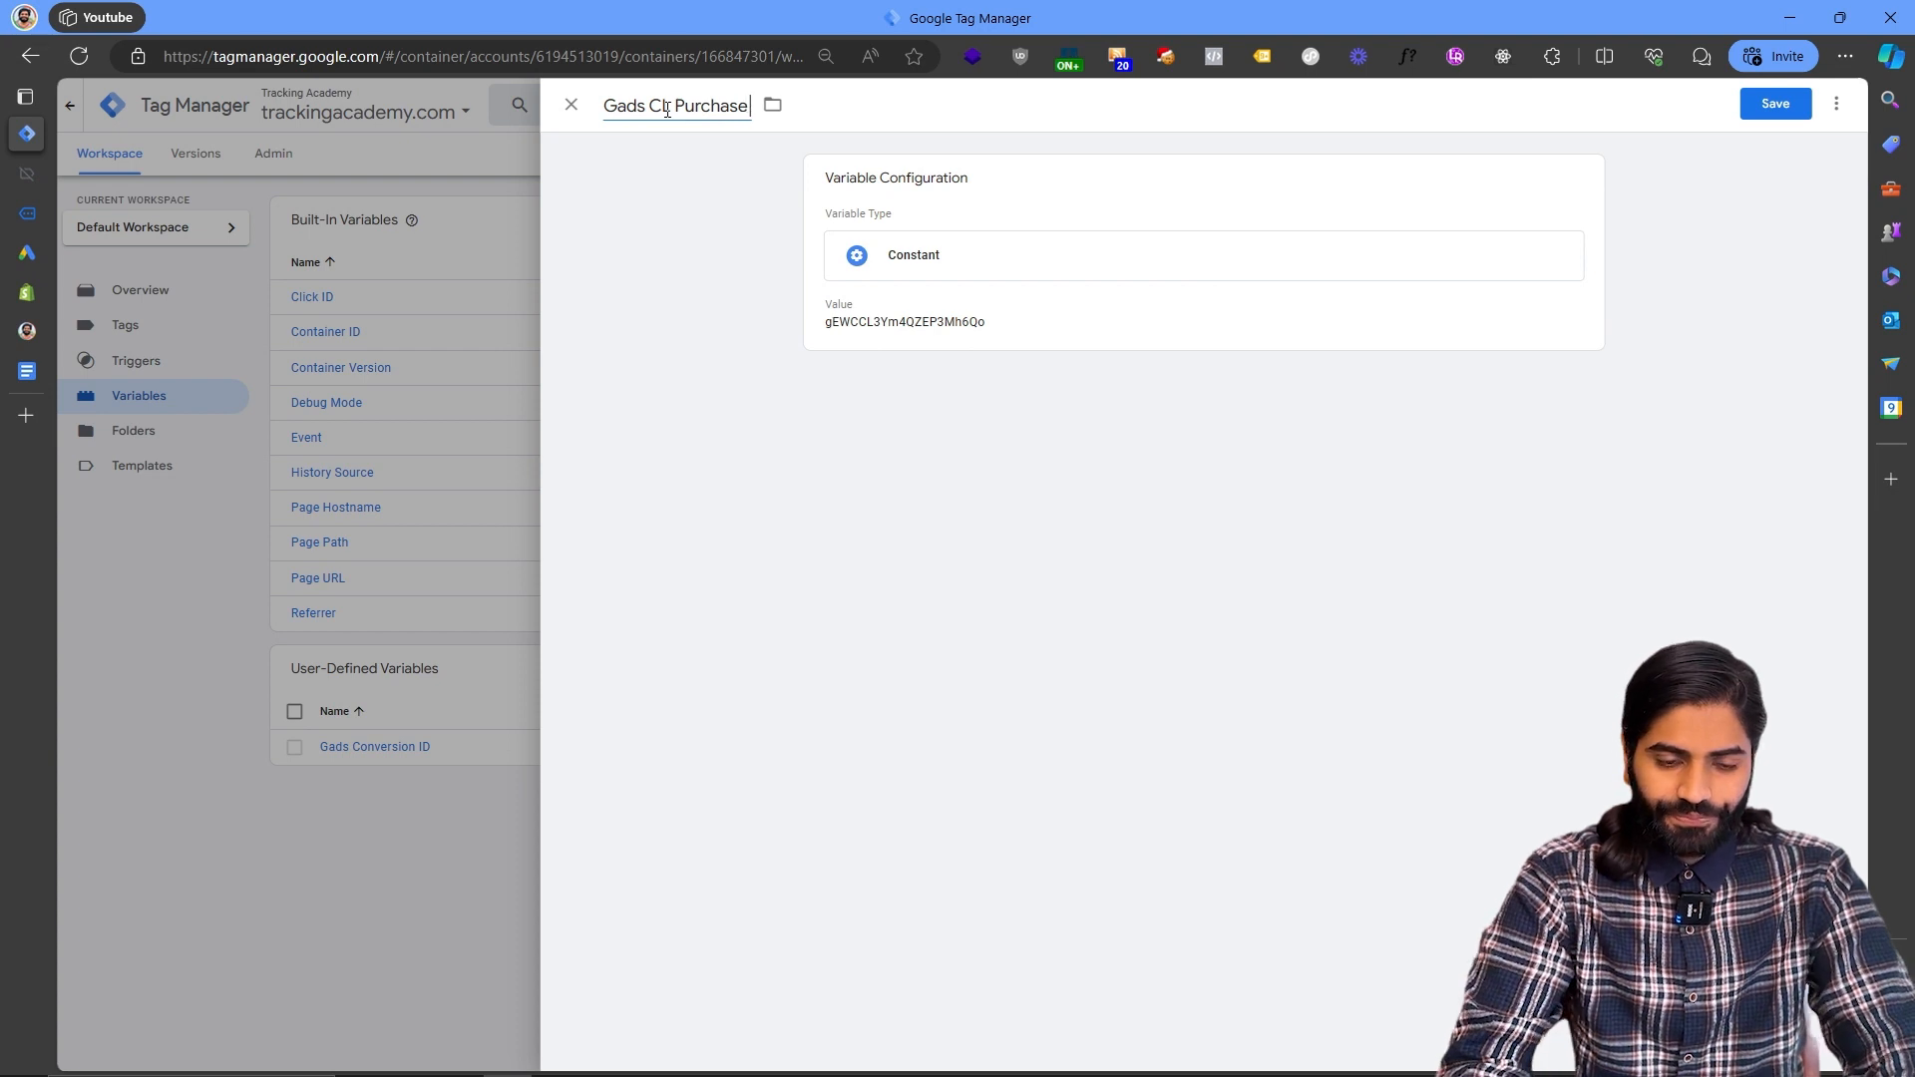
pyautogui.click(1745, 111)
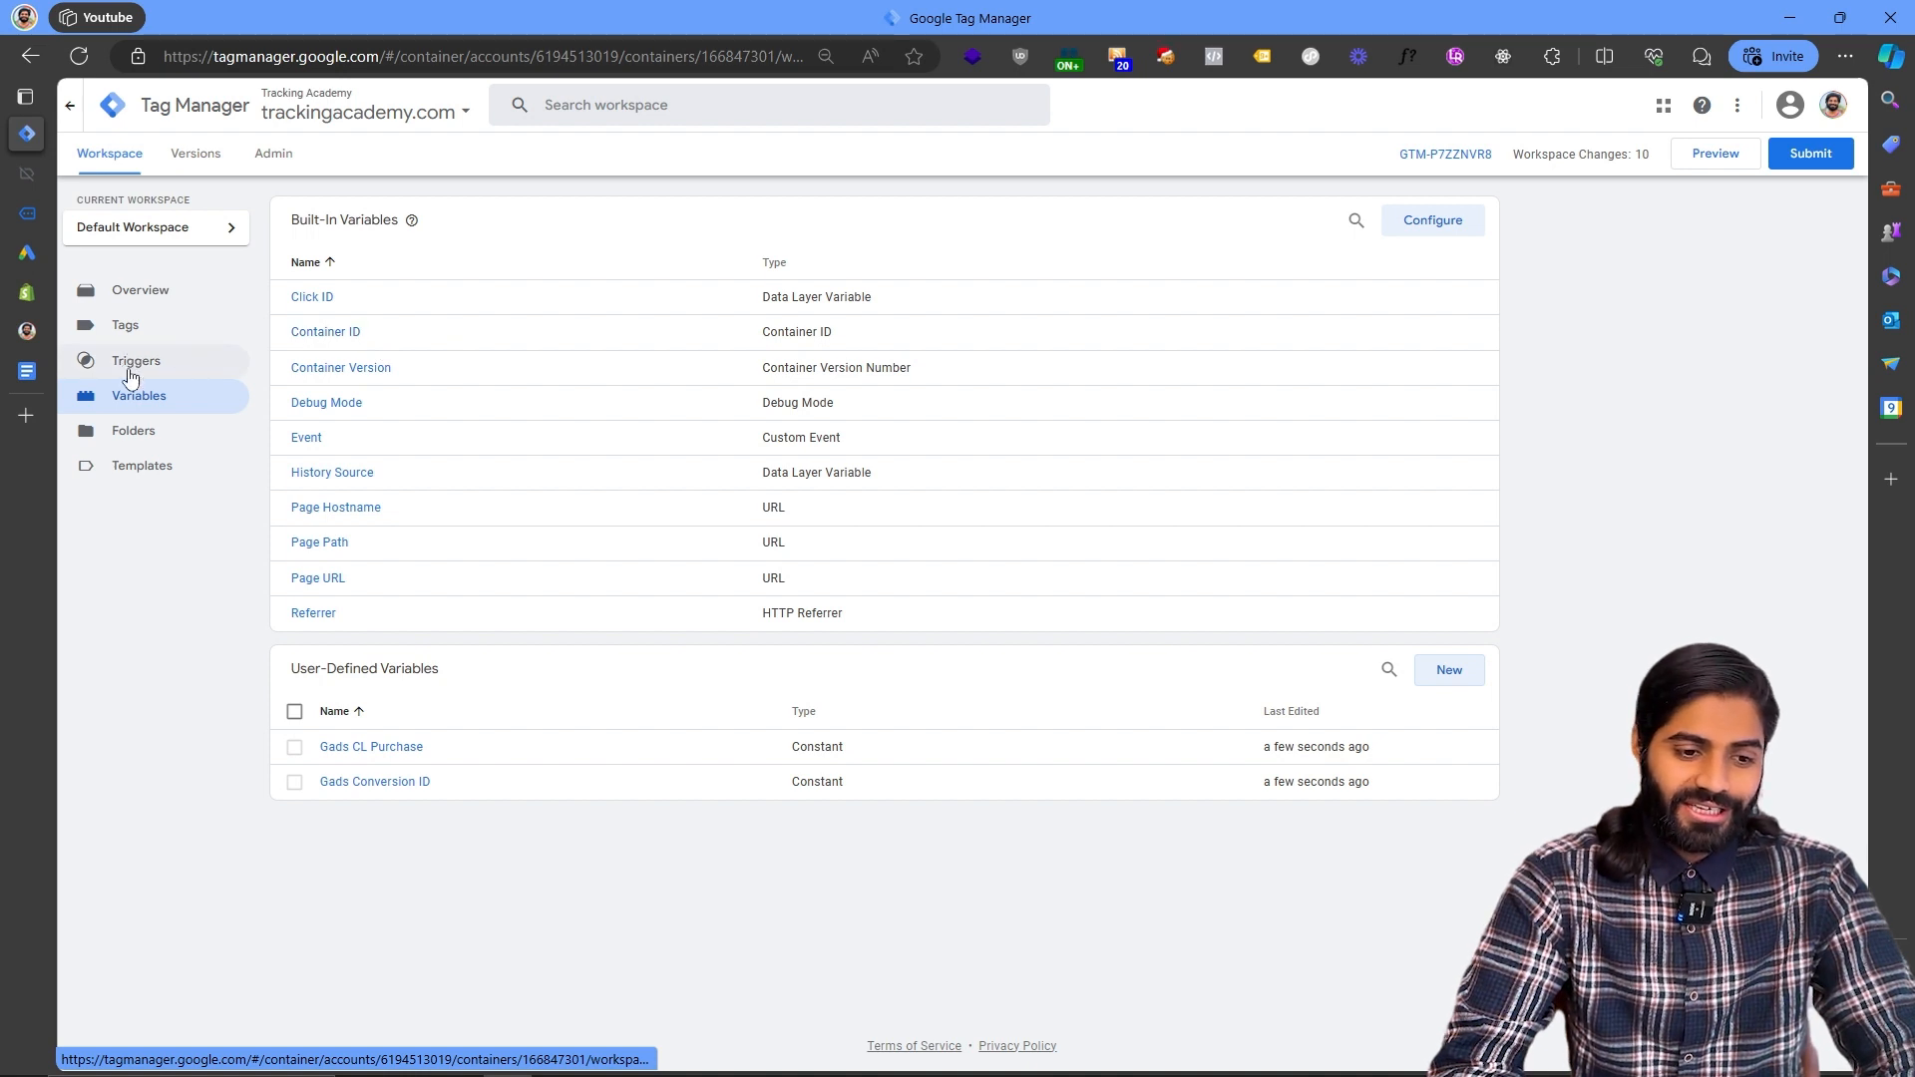
# - Open the blog post's Order Status DataLayer Code section and copy the purchase script
pyautogui.moveTo(3, 158)
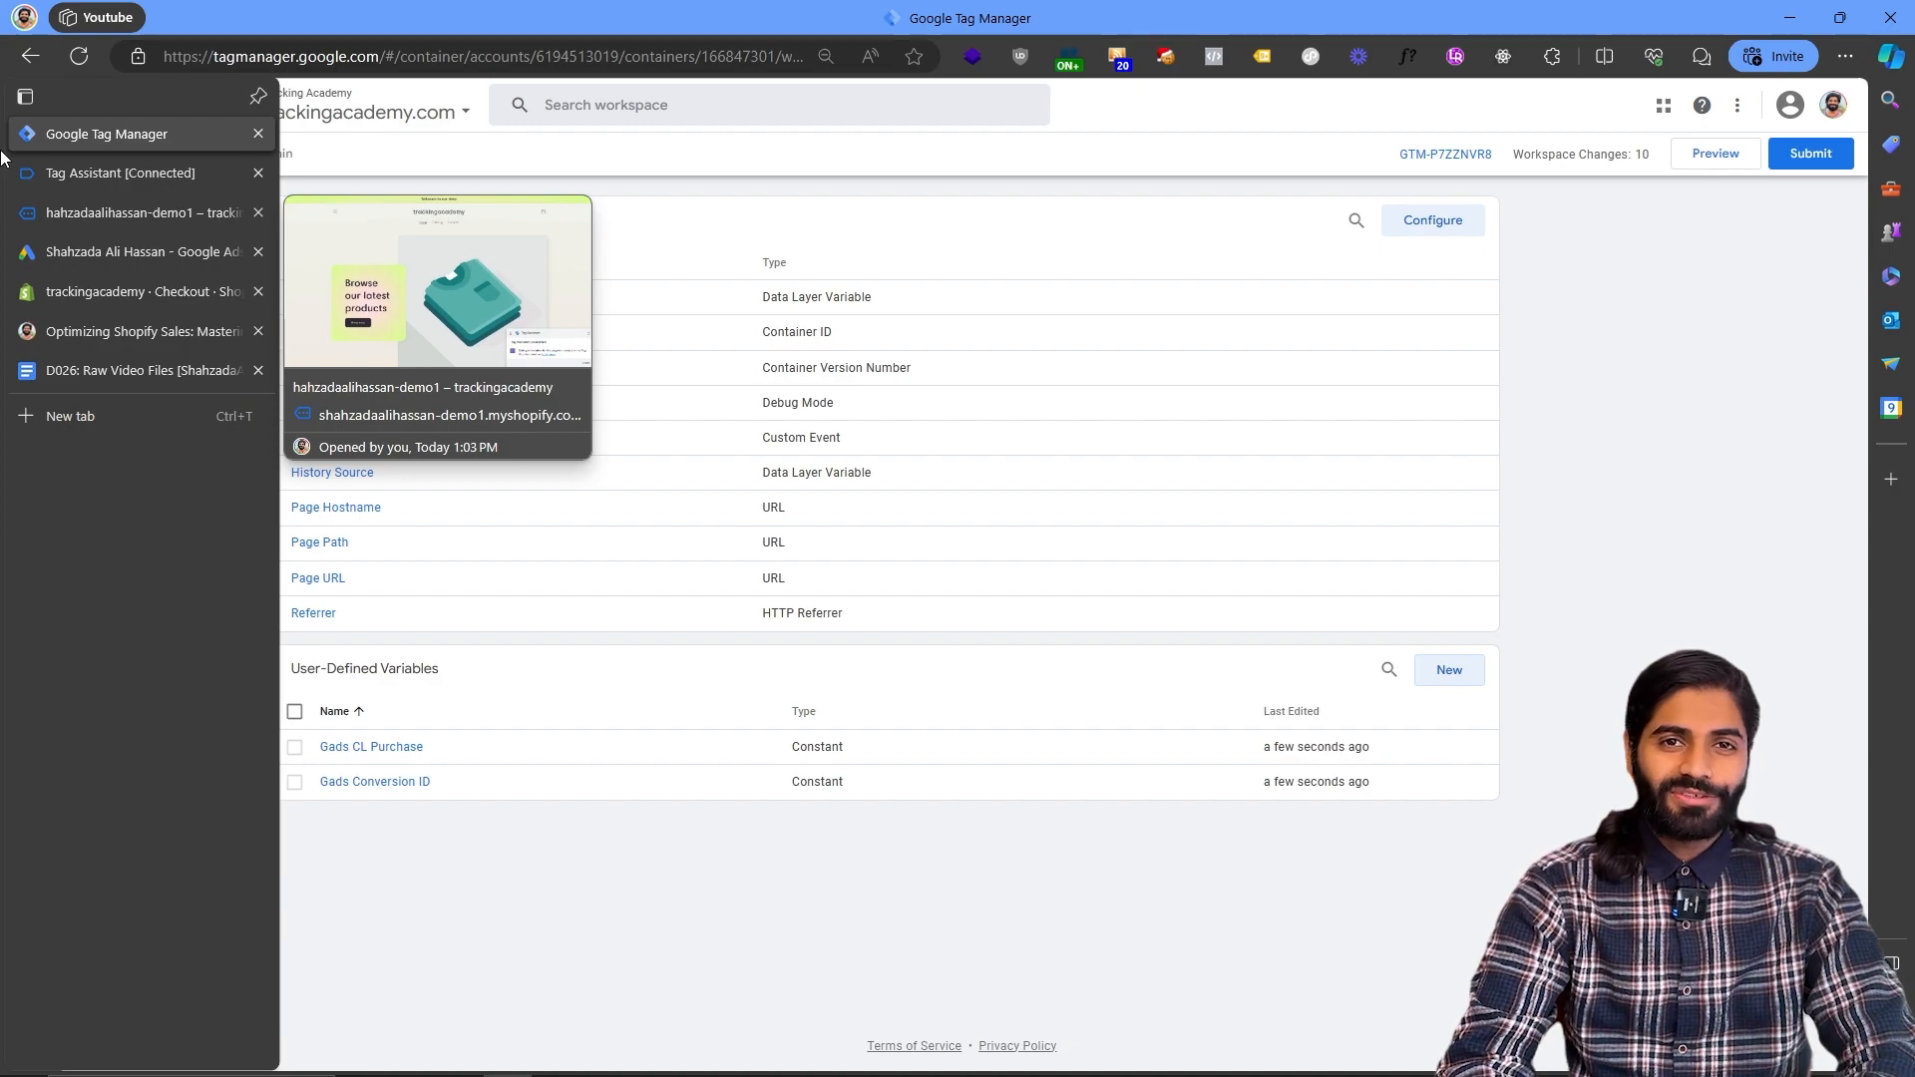
pyautogui.click(51, 331)
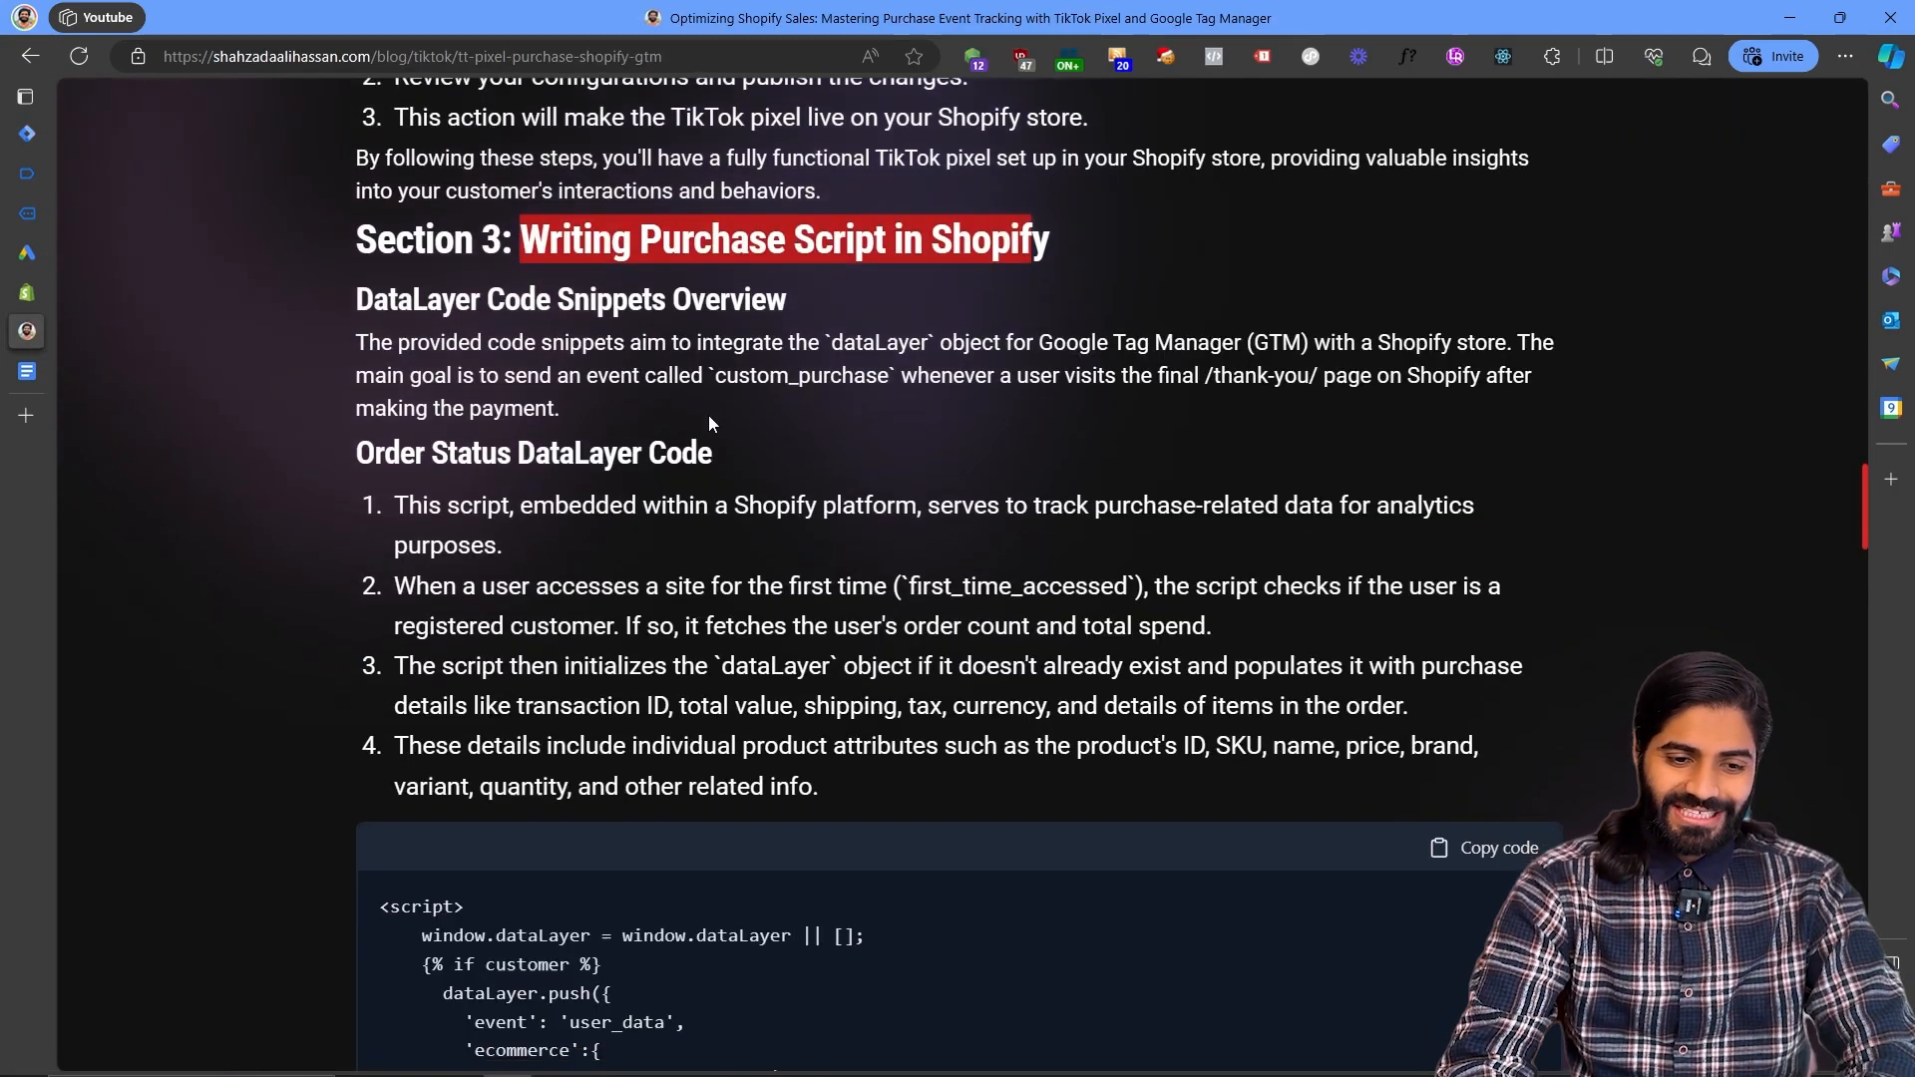
pyautogui.scroll(-15, 708, 415)
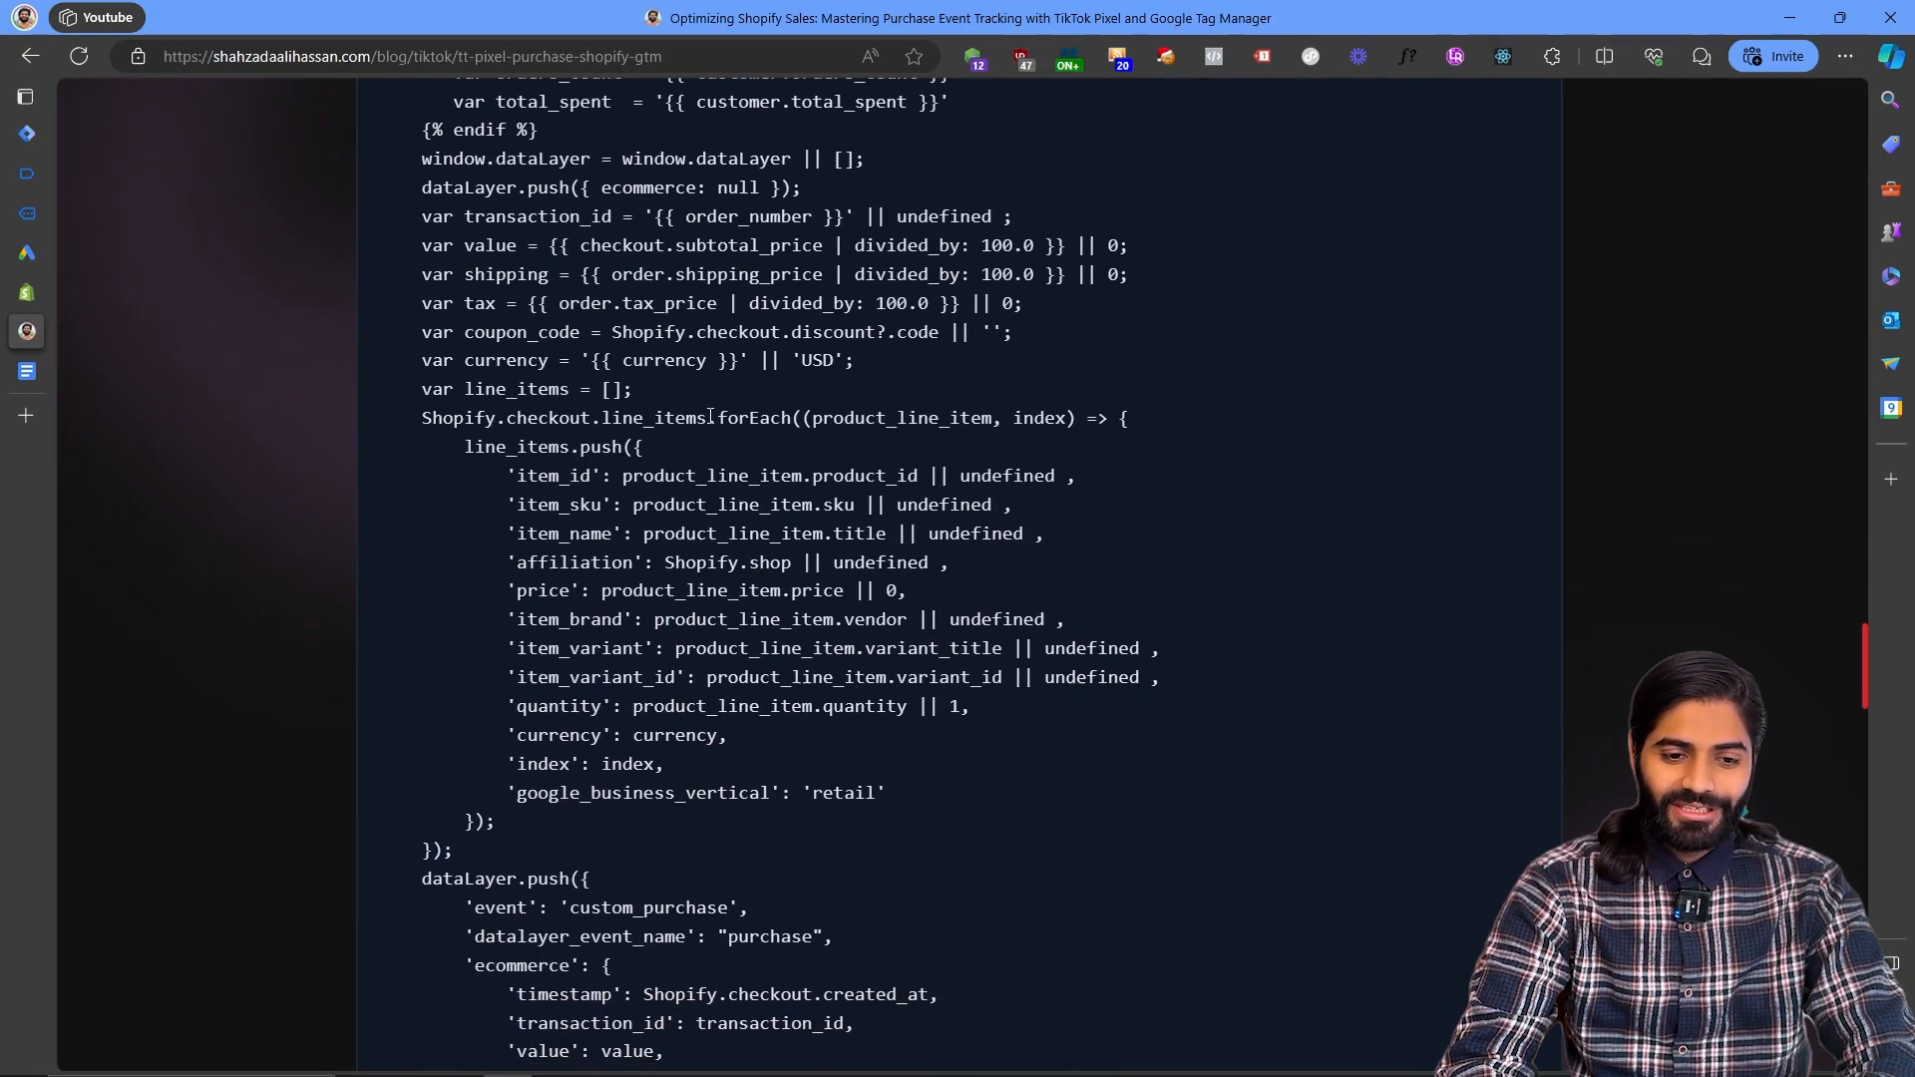
pyautogui.scroll(12, 710, 415)
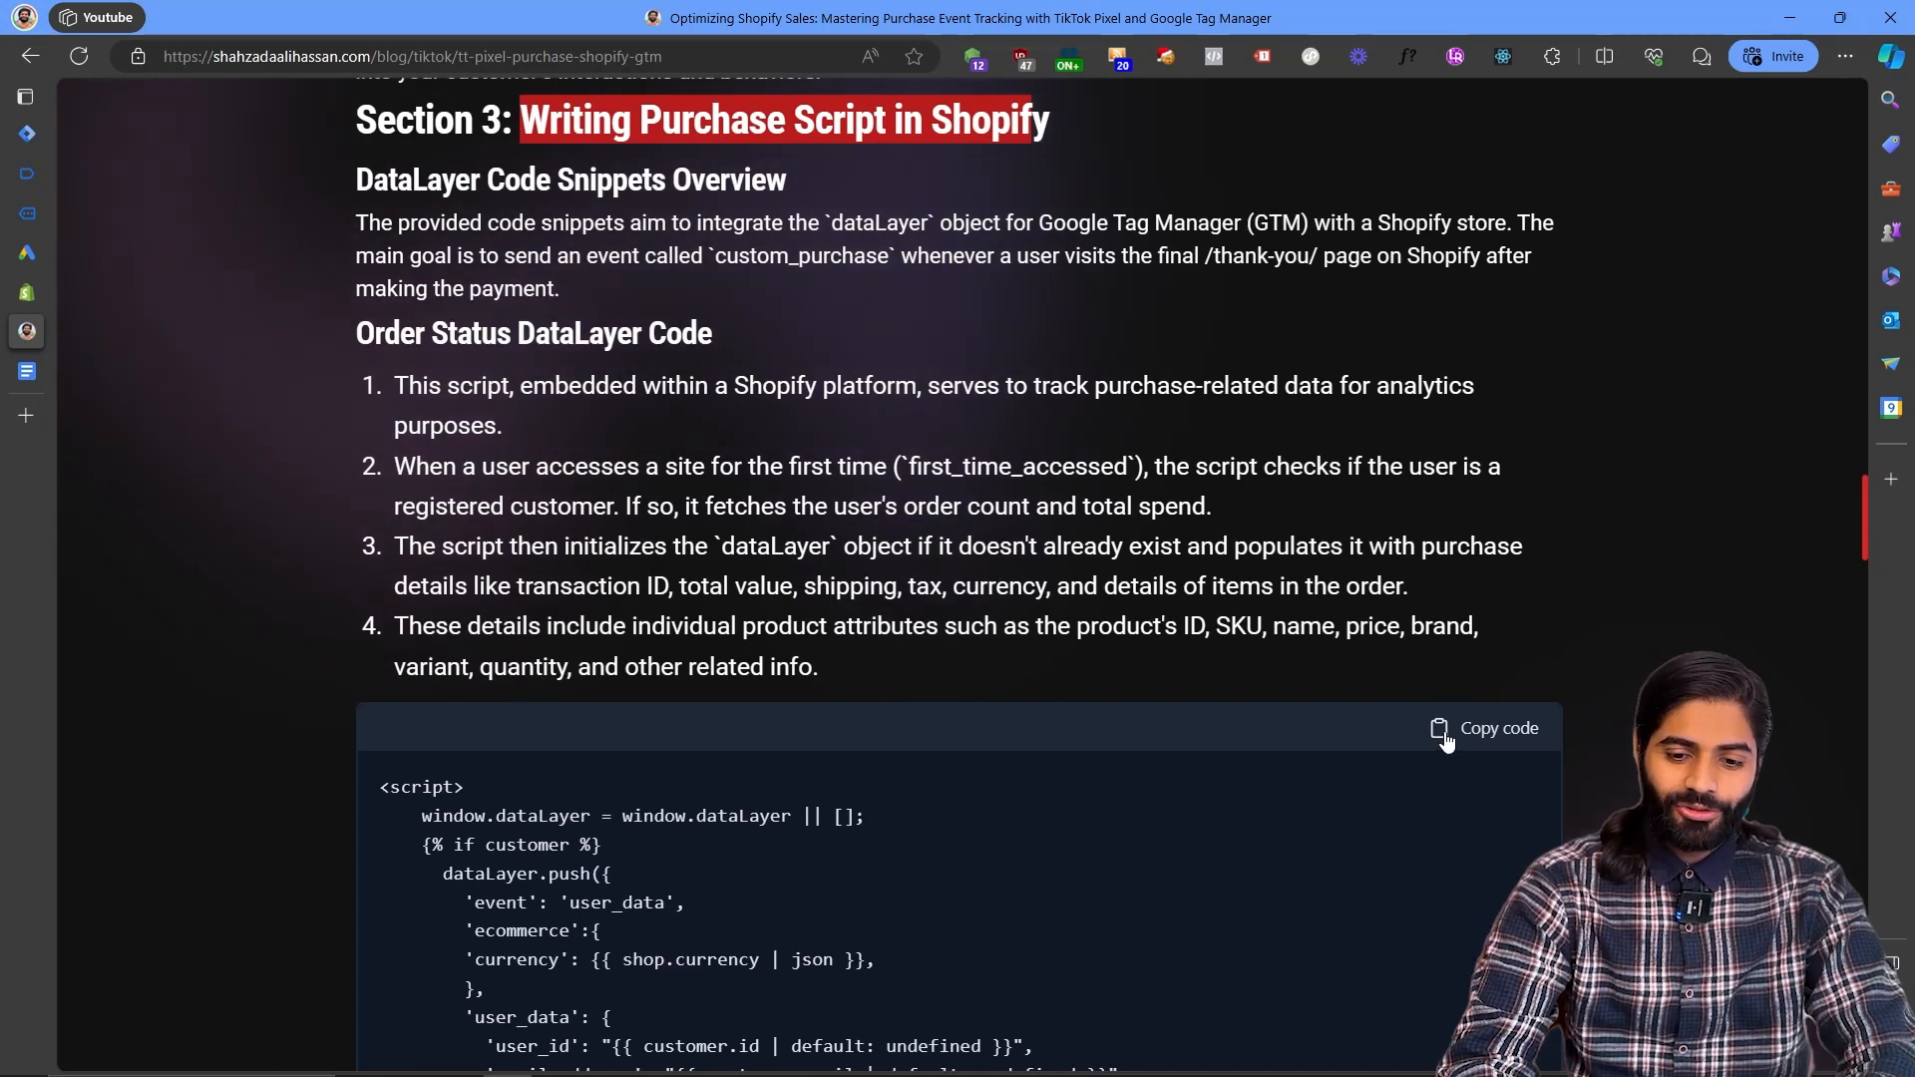
pyautogui.click(1437, 724)
# - Paste the purchase dataLayer script below the Tag Manager code in the order status page's additional scripts
pyautogui.click(27, 293)
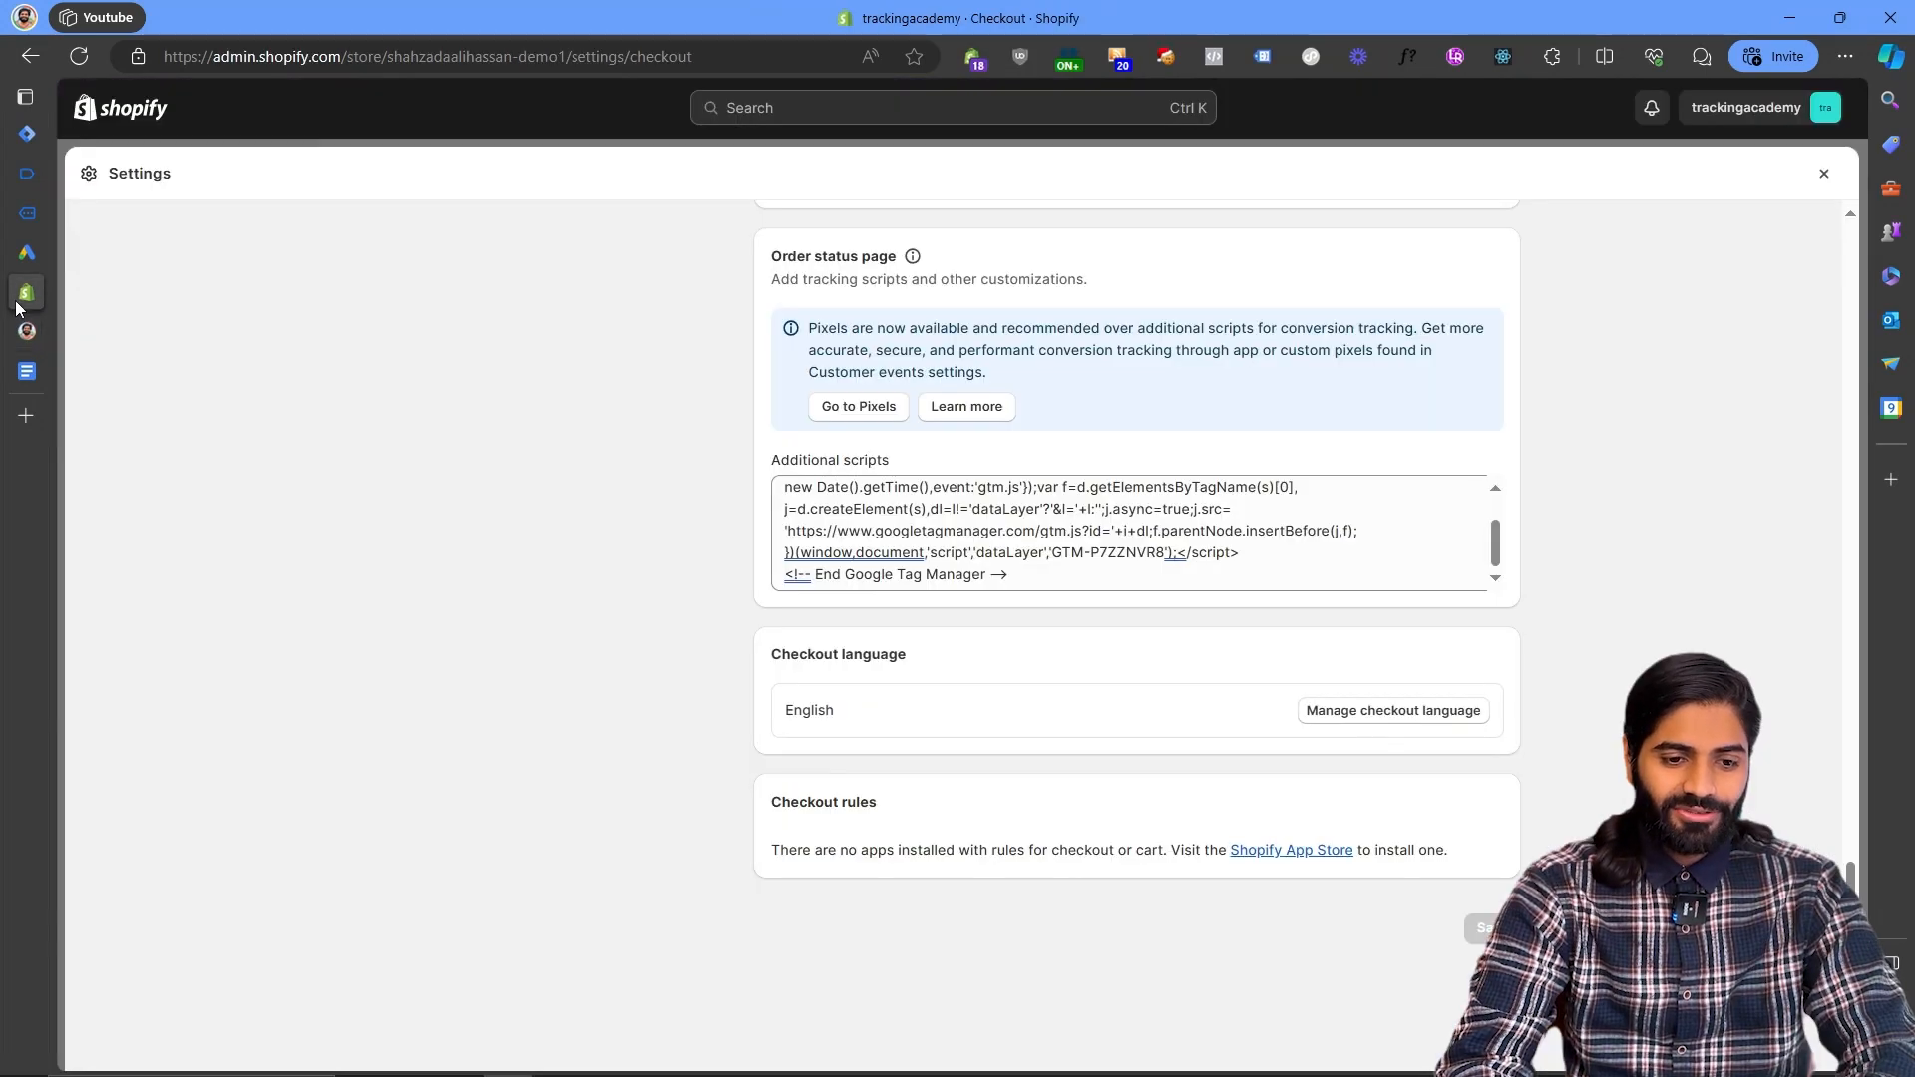
pyautogui.press('Return')
pyautogui.press('Return')
pyautogui.press('Return')
pyautogui.press('Return')
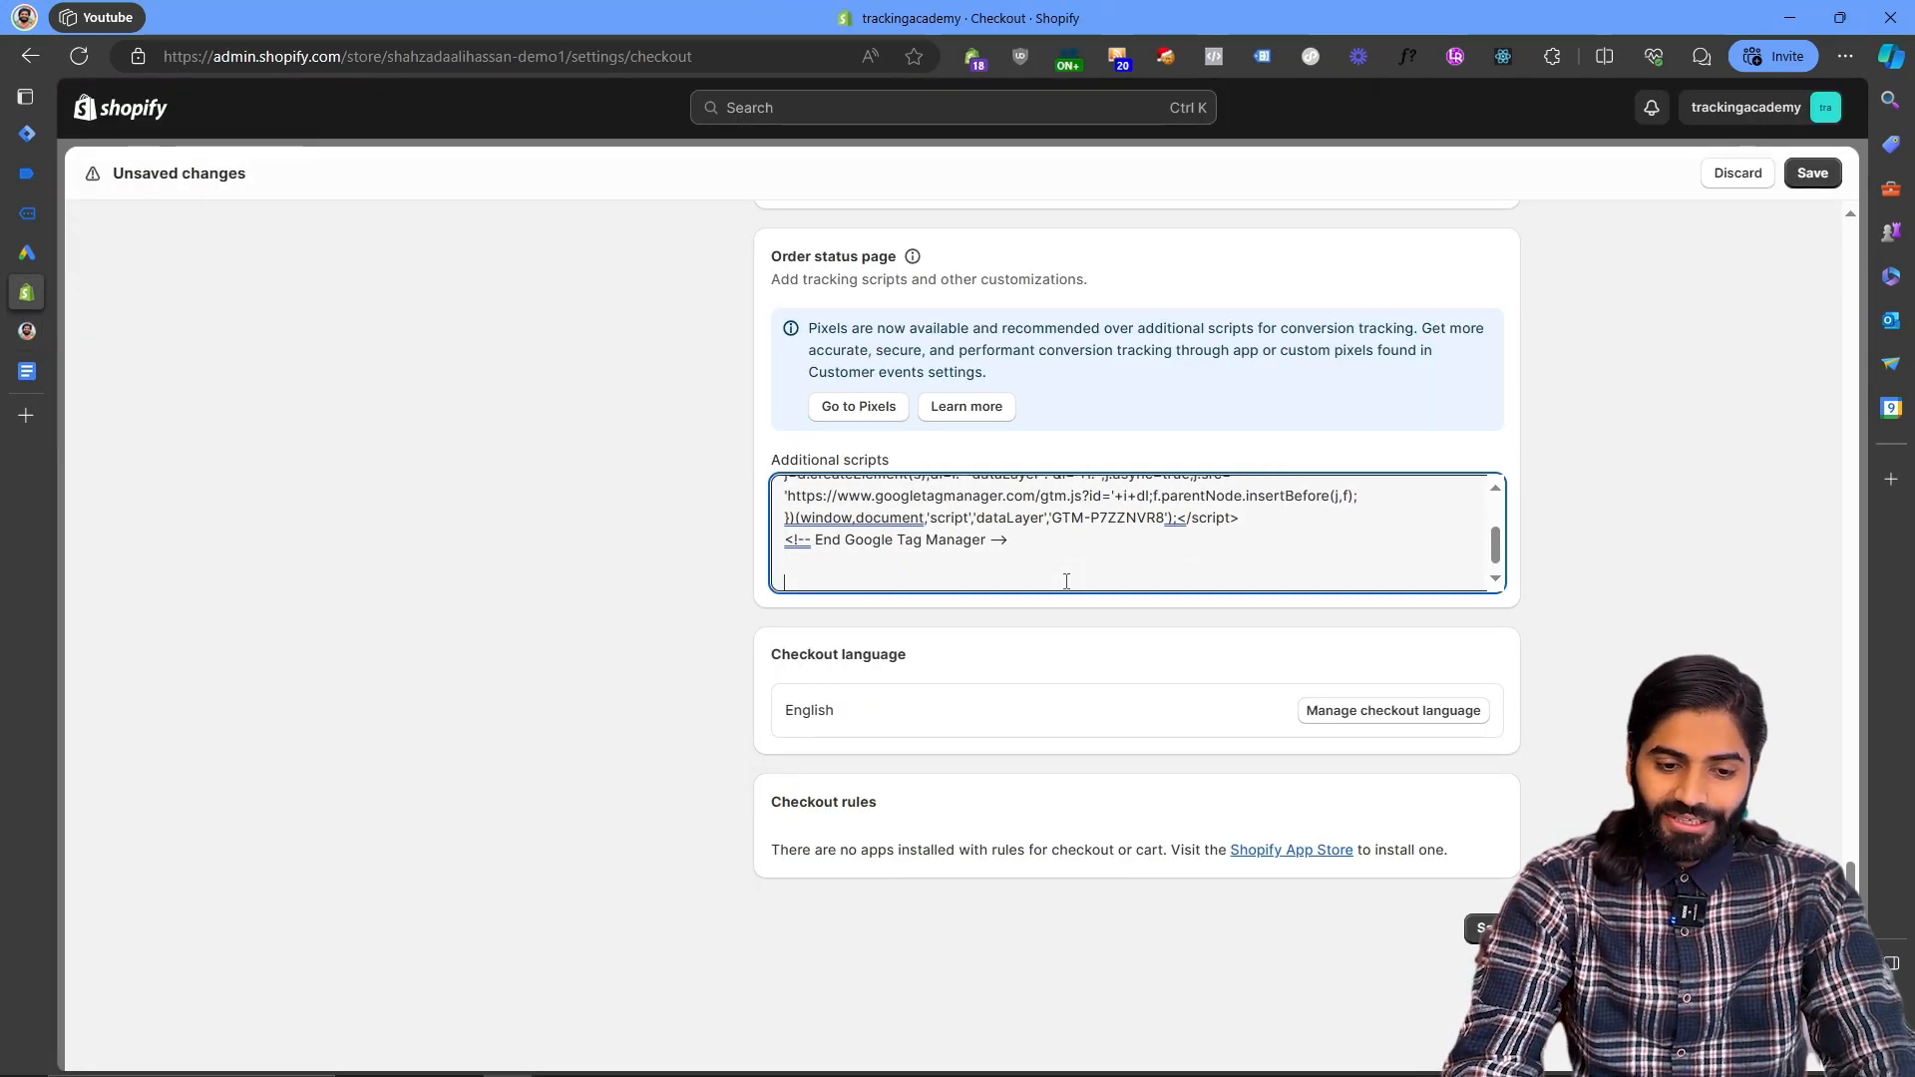
pyautogui.hotkey('ctrl', 'v')
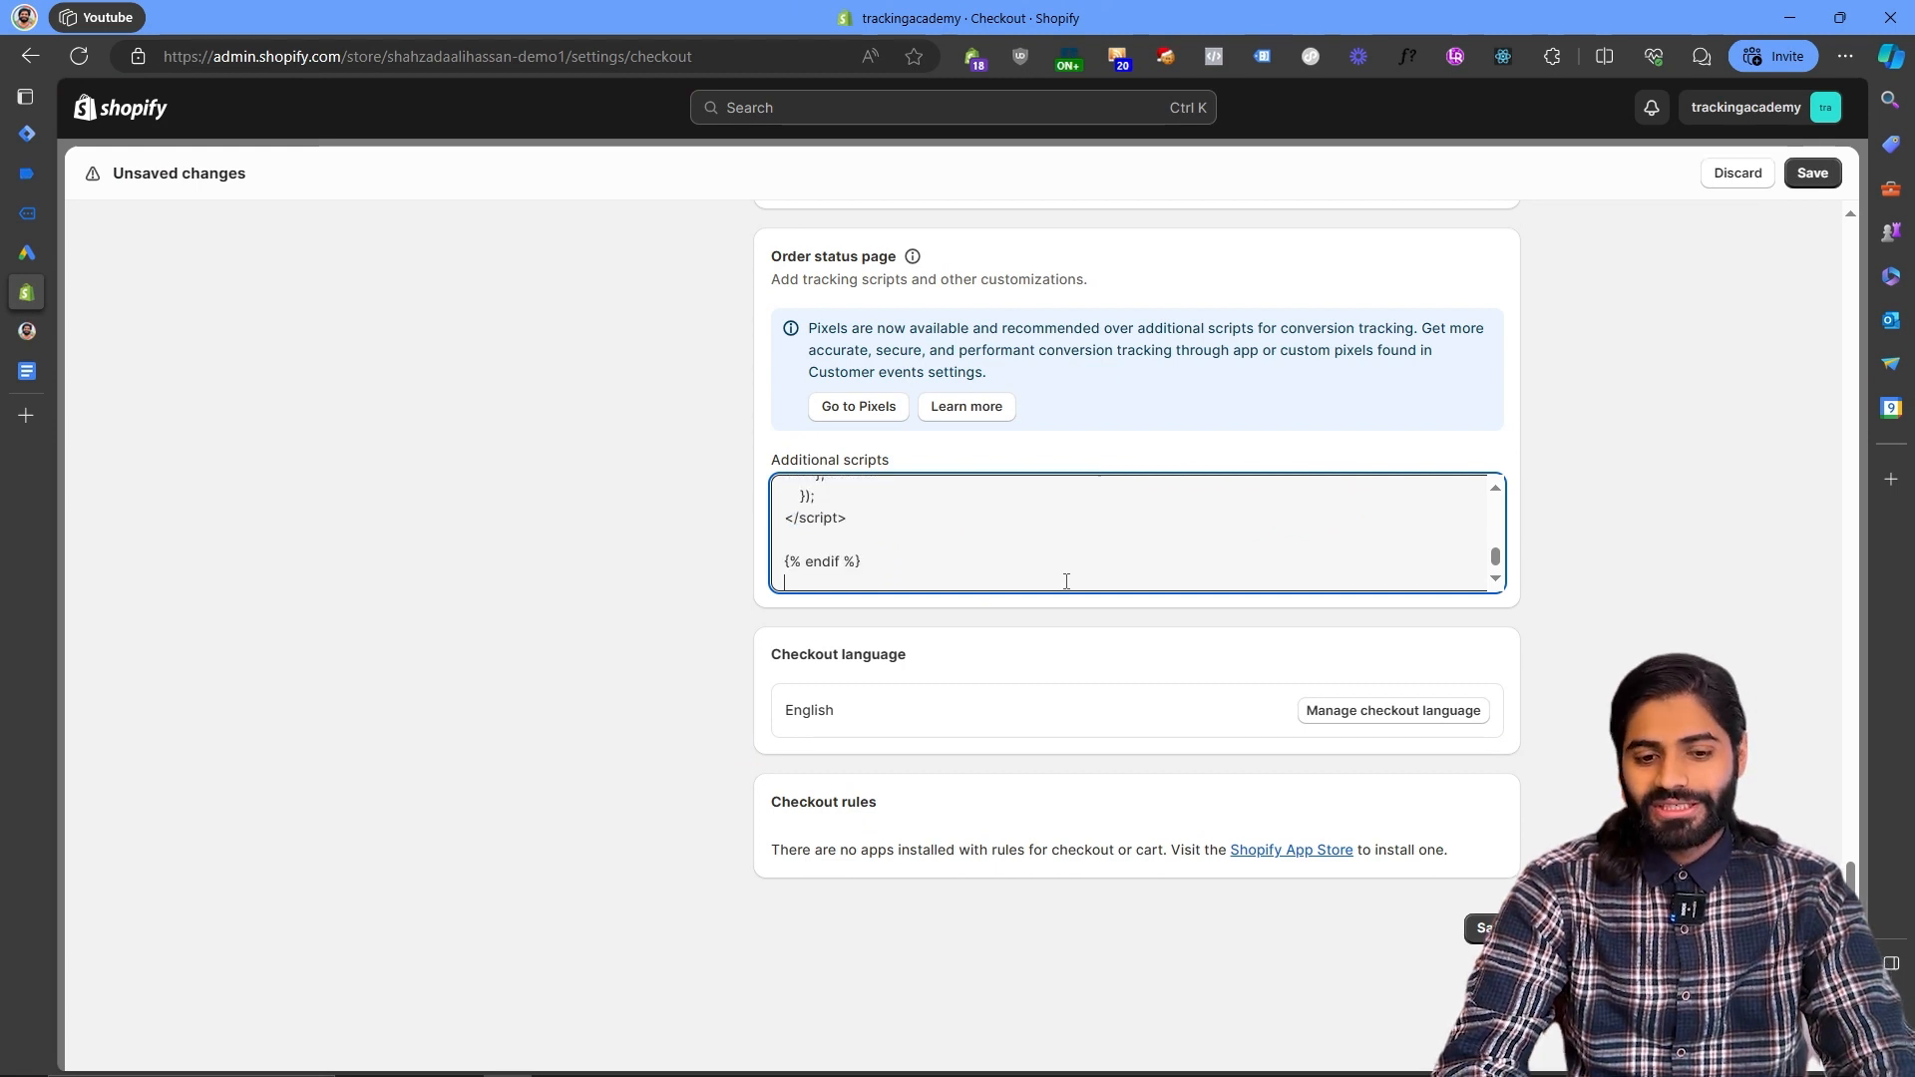
# - Save the checkout settings containing the order status page scripts
pyautogui.hotkey('ctrl', 's')
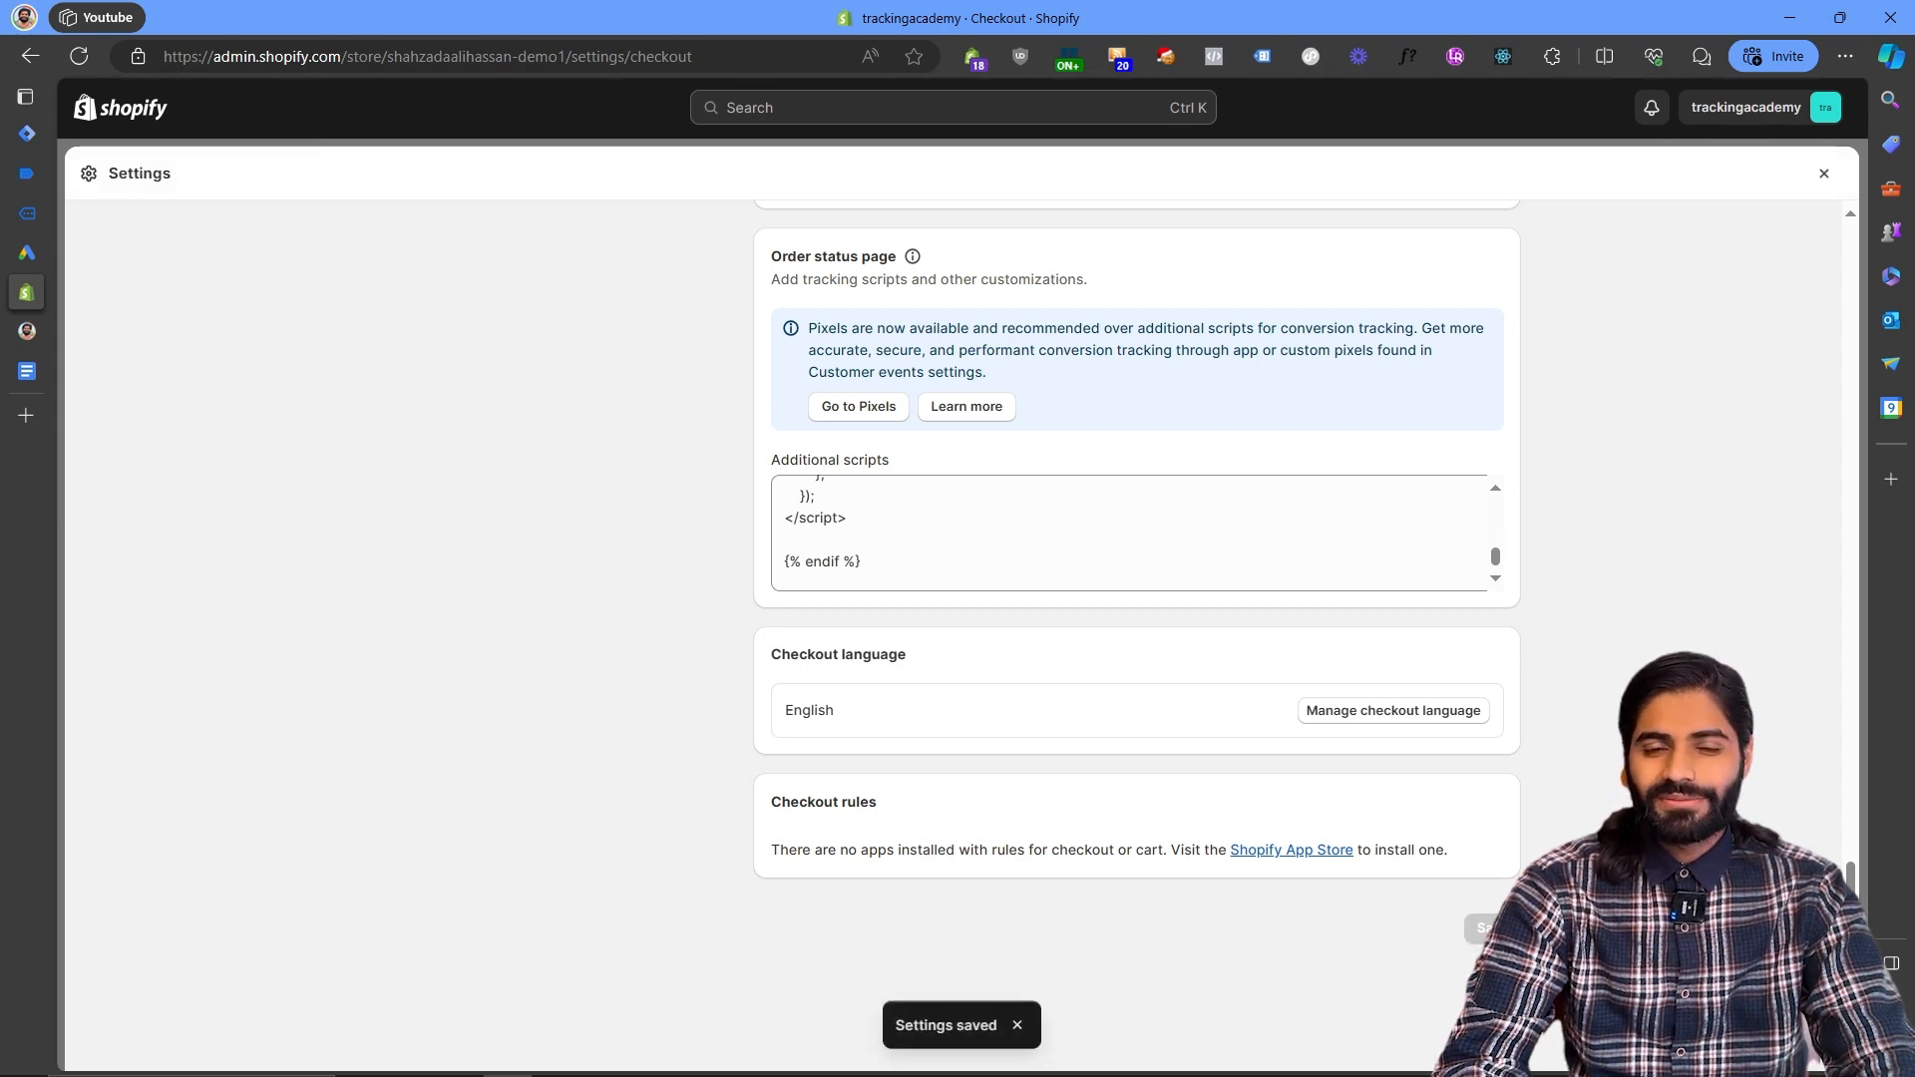
# - Place a test order for Product 002 Title on the storefront using Buy it now and the checkout
pyautogui.moveTo(10, 100)
pyautogui.click(129, 212)
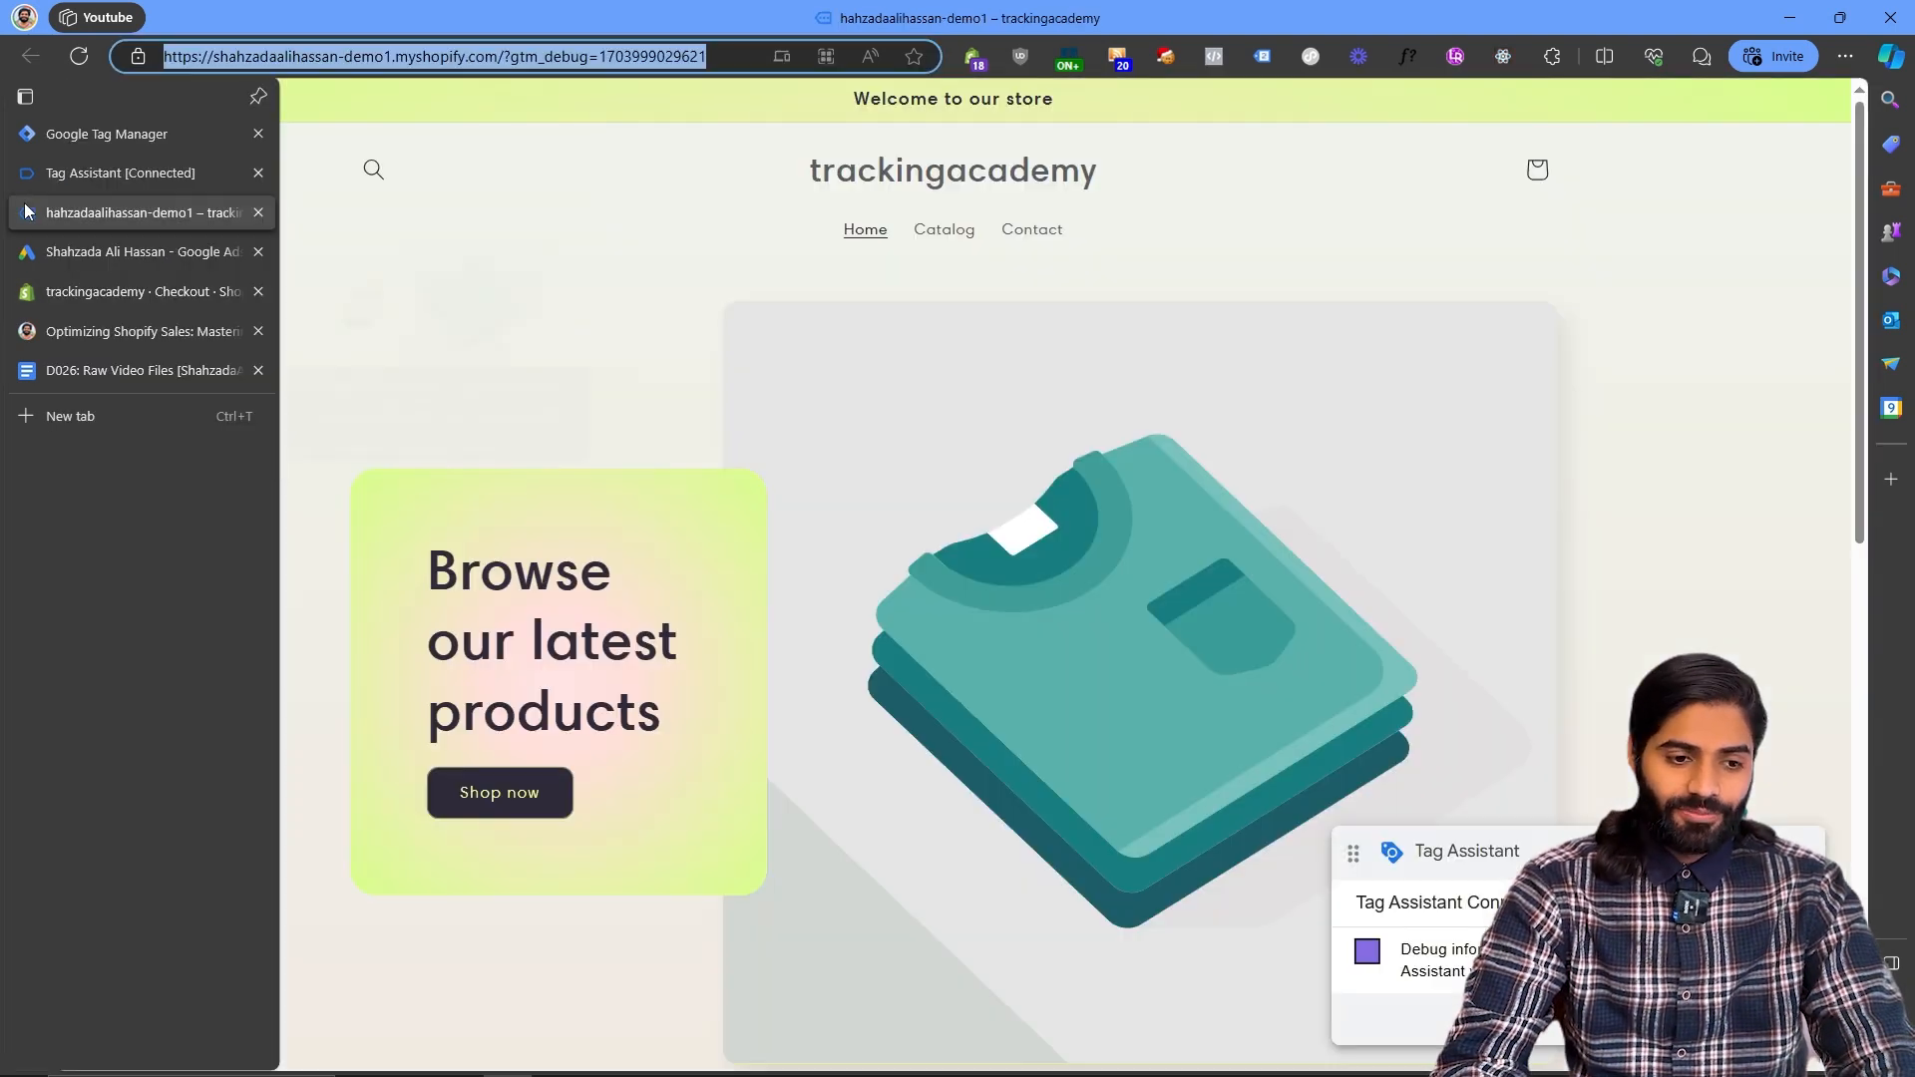
pyautogui.scroll(-9, 715, 684)
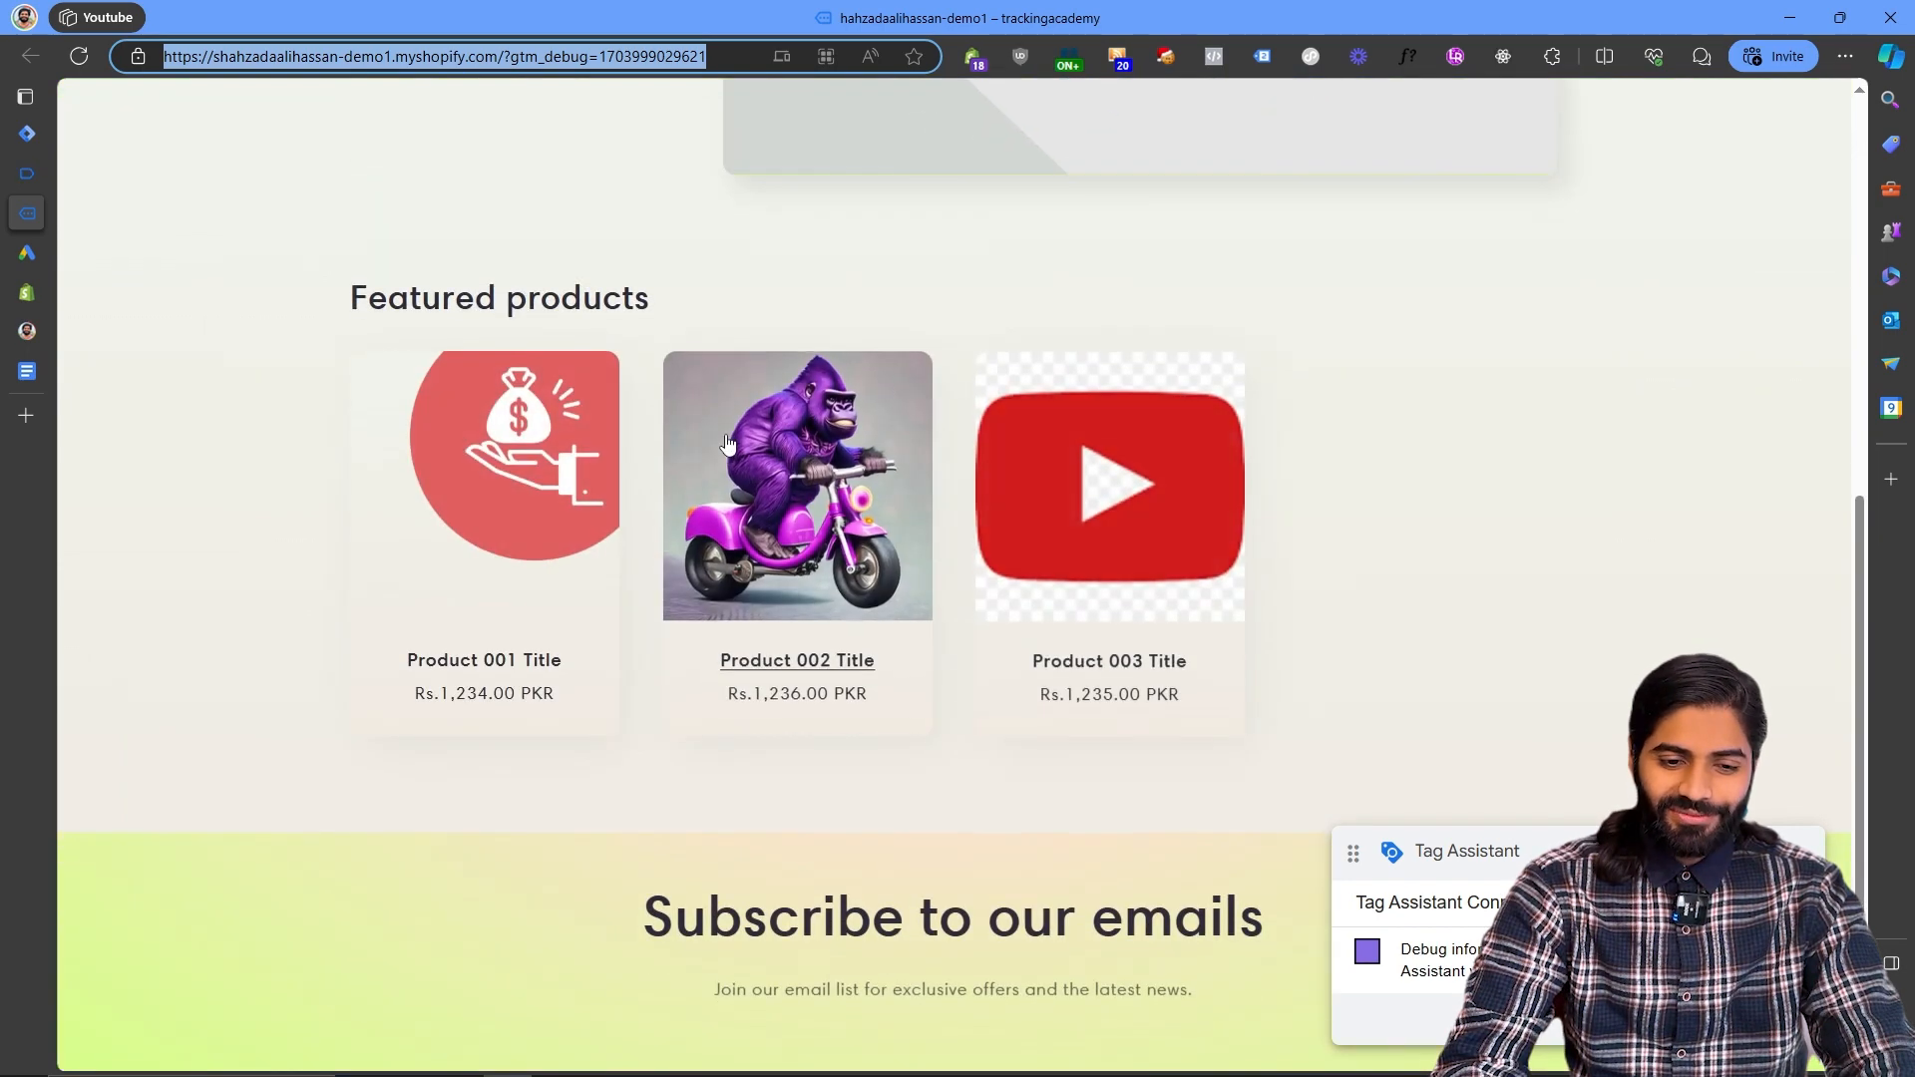
pyautogui.click(726, 442)
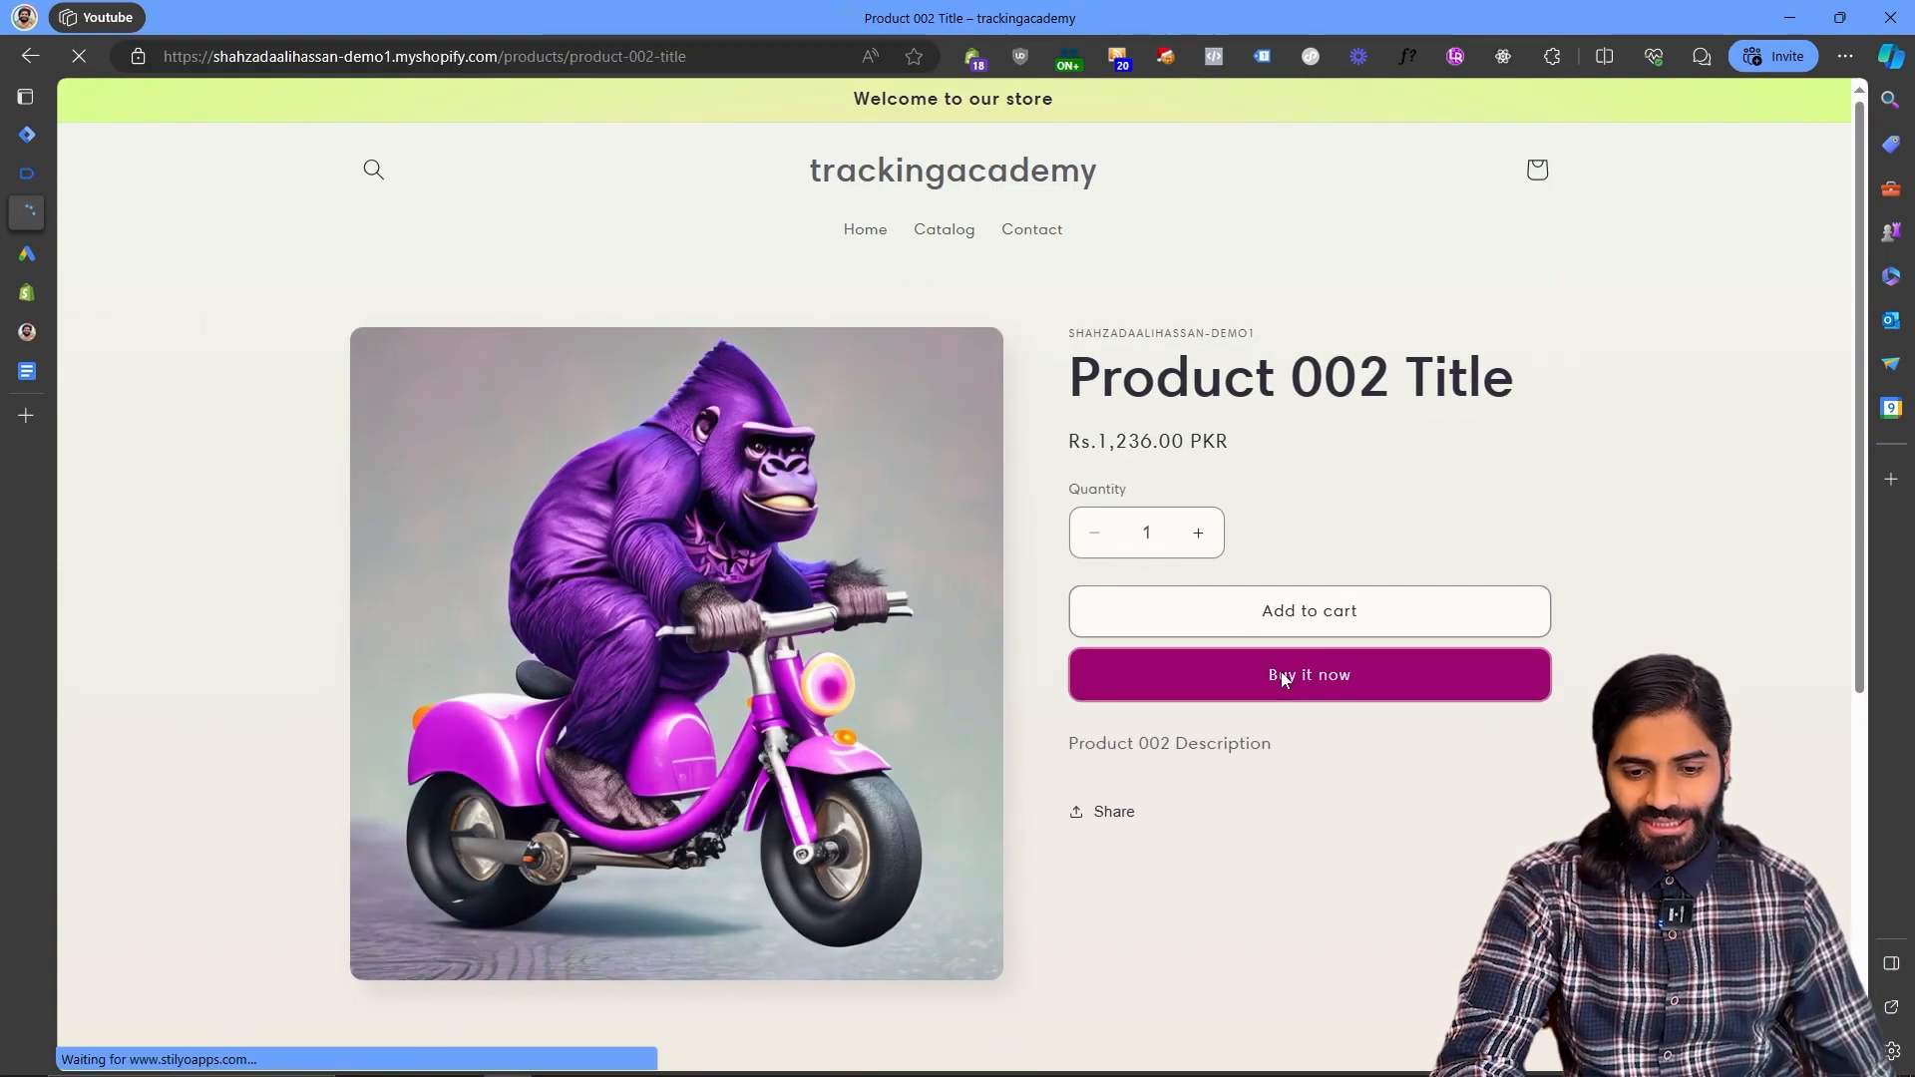
pyautogui.click(1285, 675)
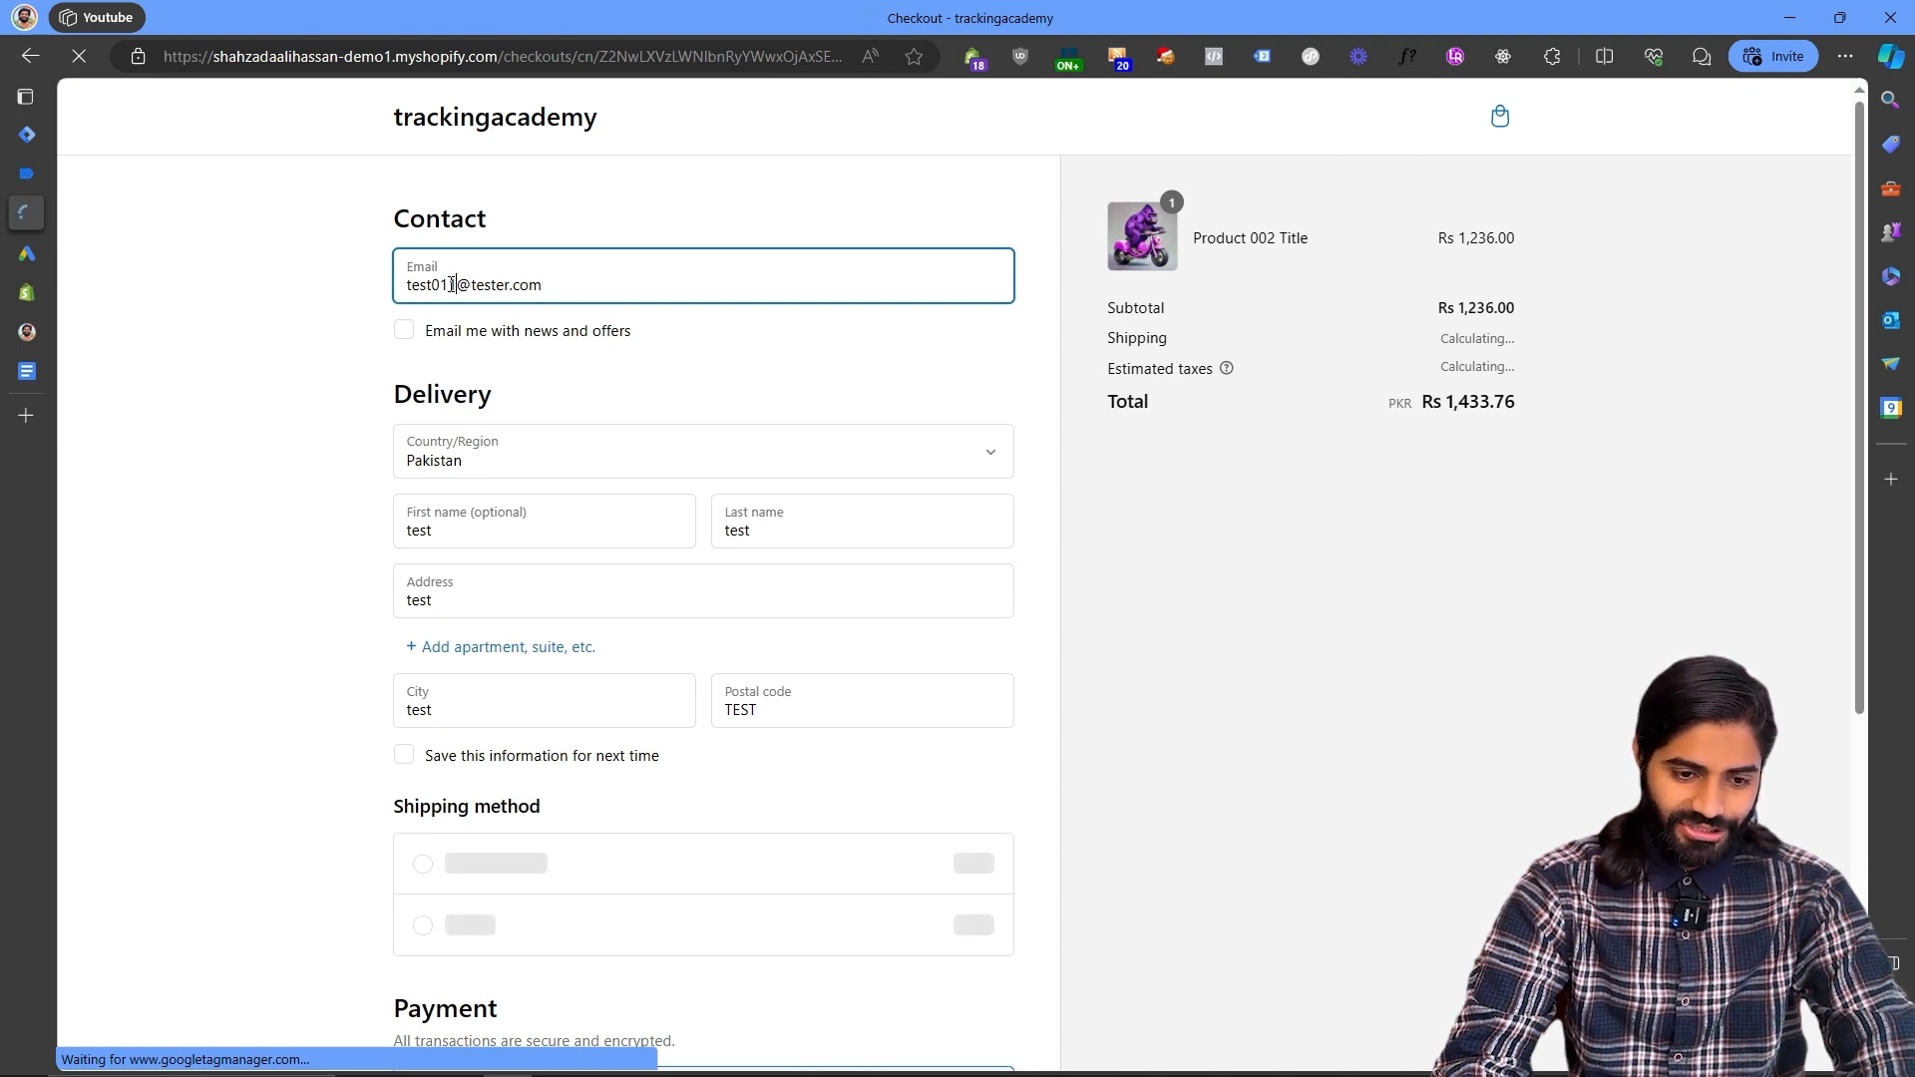
pyautogui.scroll(-4, 1300, 449)
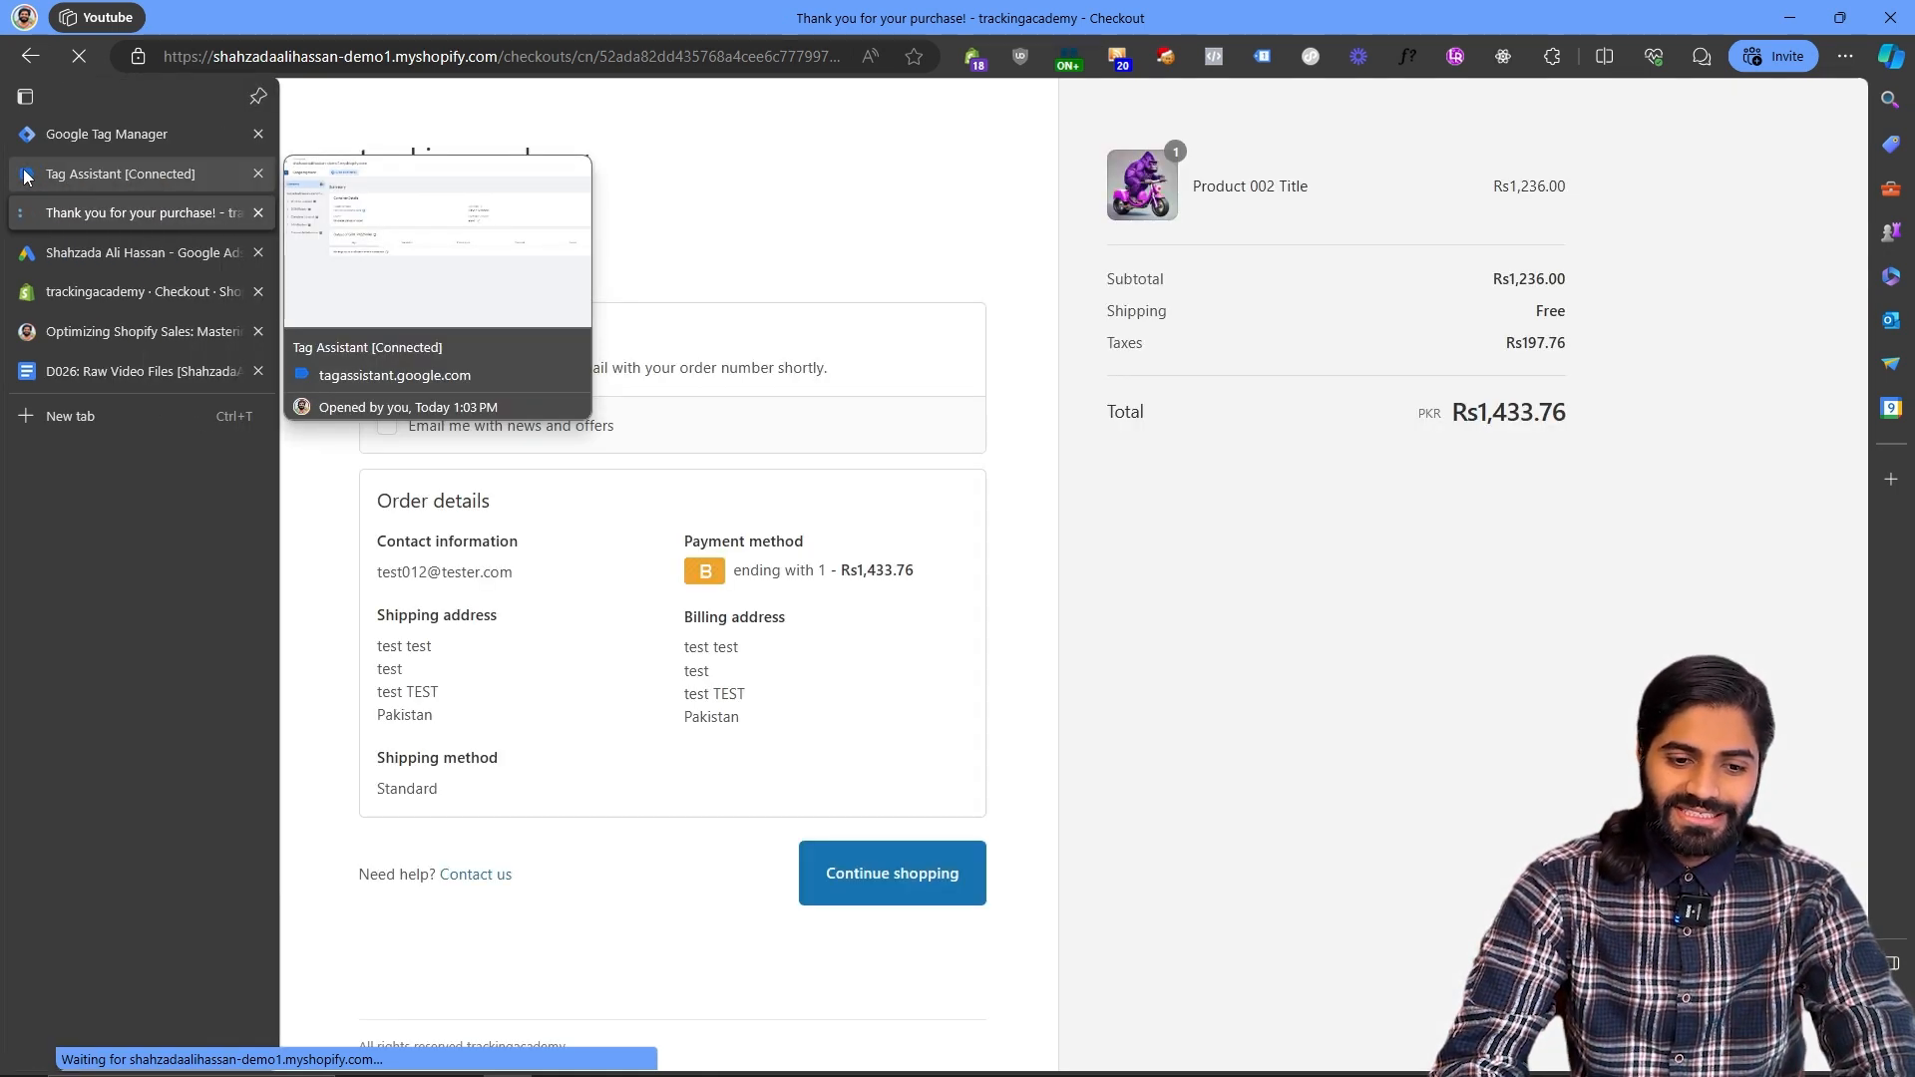
# - Inspect the thank-you page's user_data and custom_purchase events and their data layer values in Tag Assistant
pyautogui.click(24, 177)
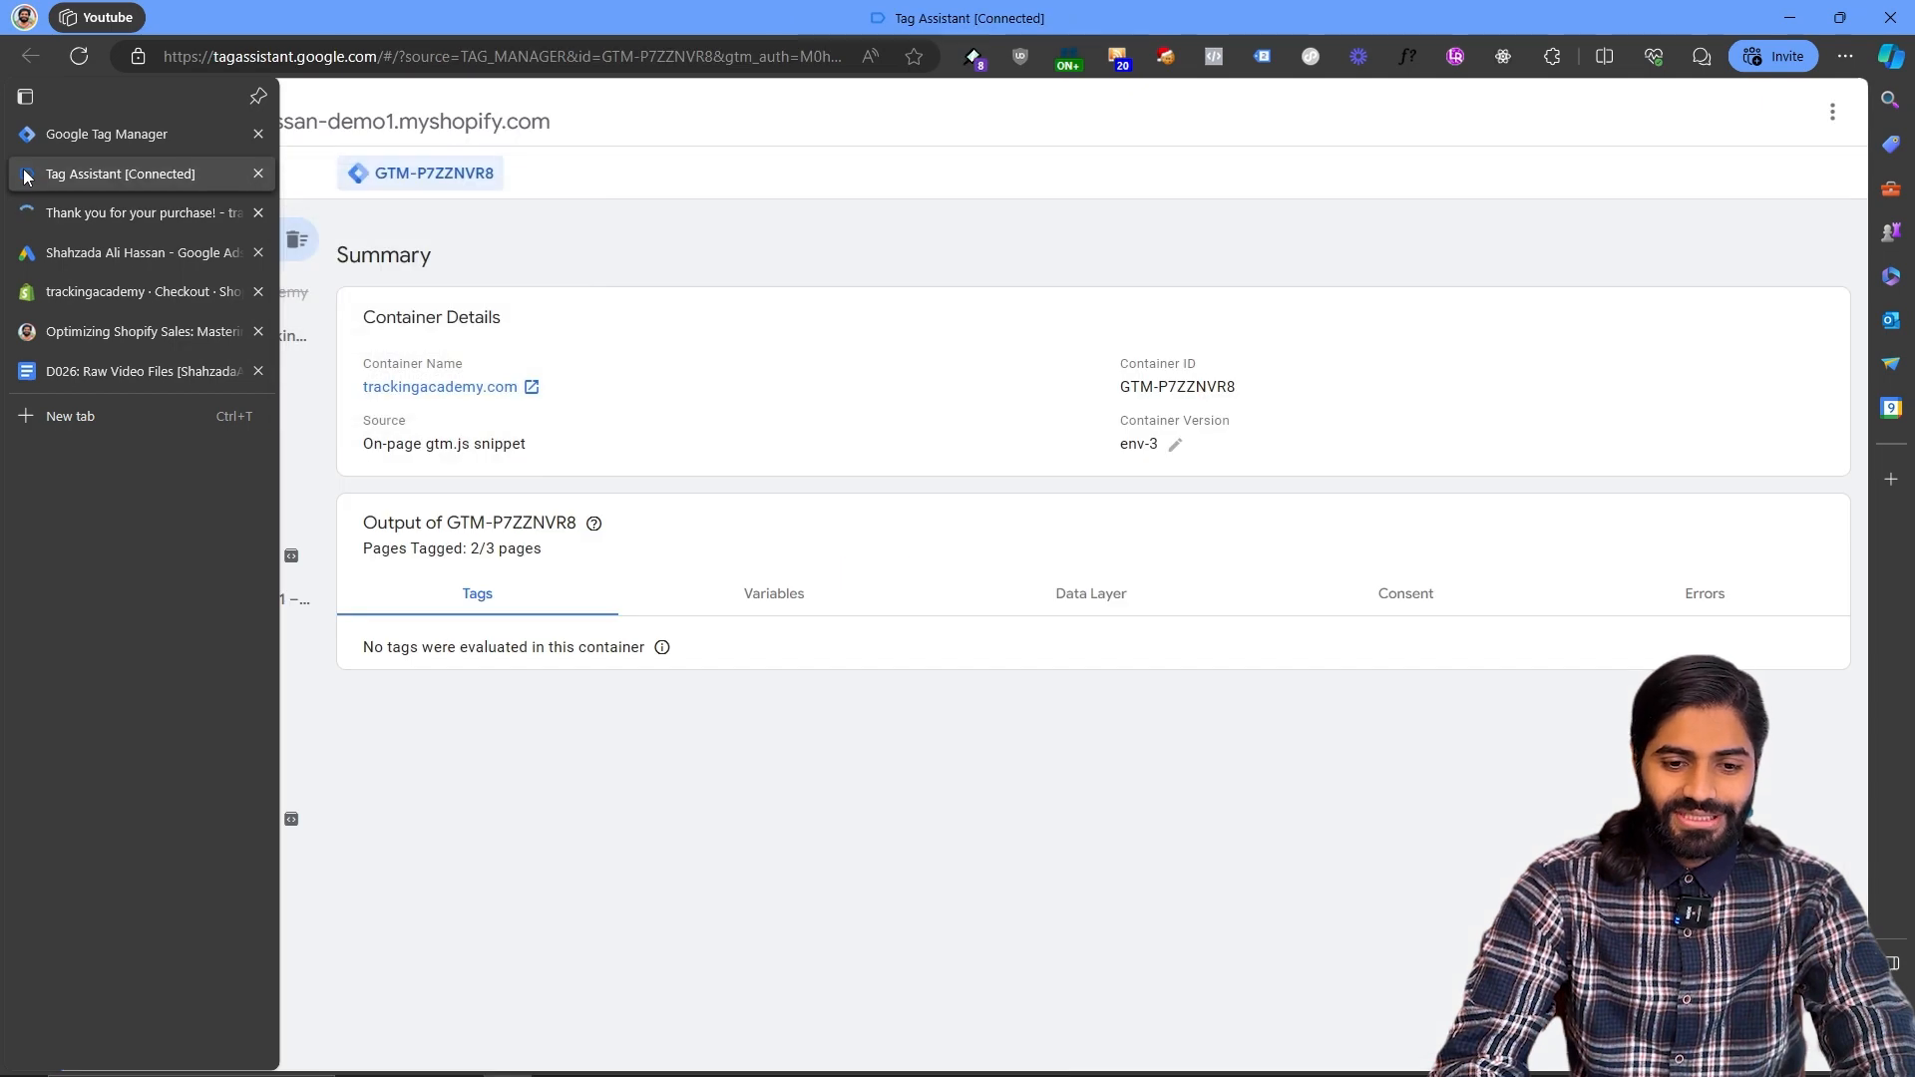
pyautogui.click(199, 295)
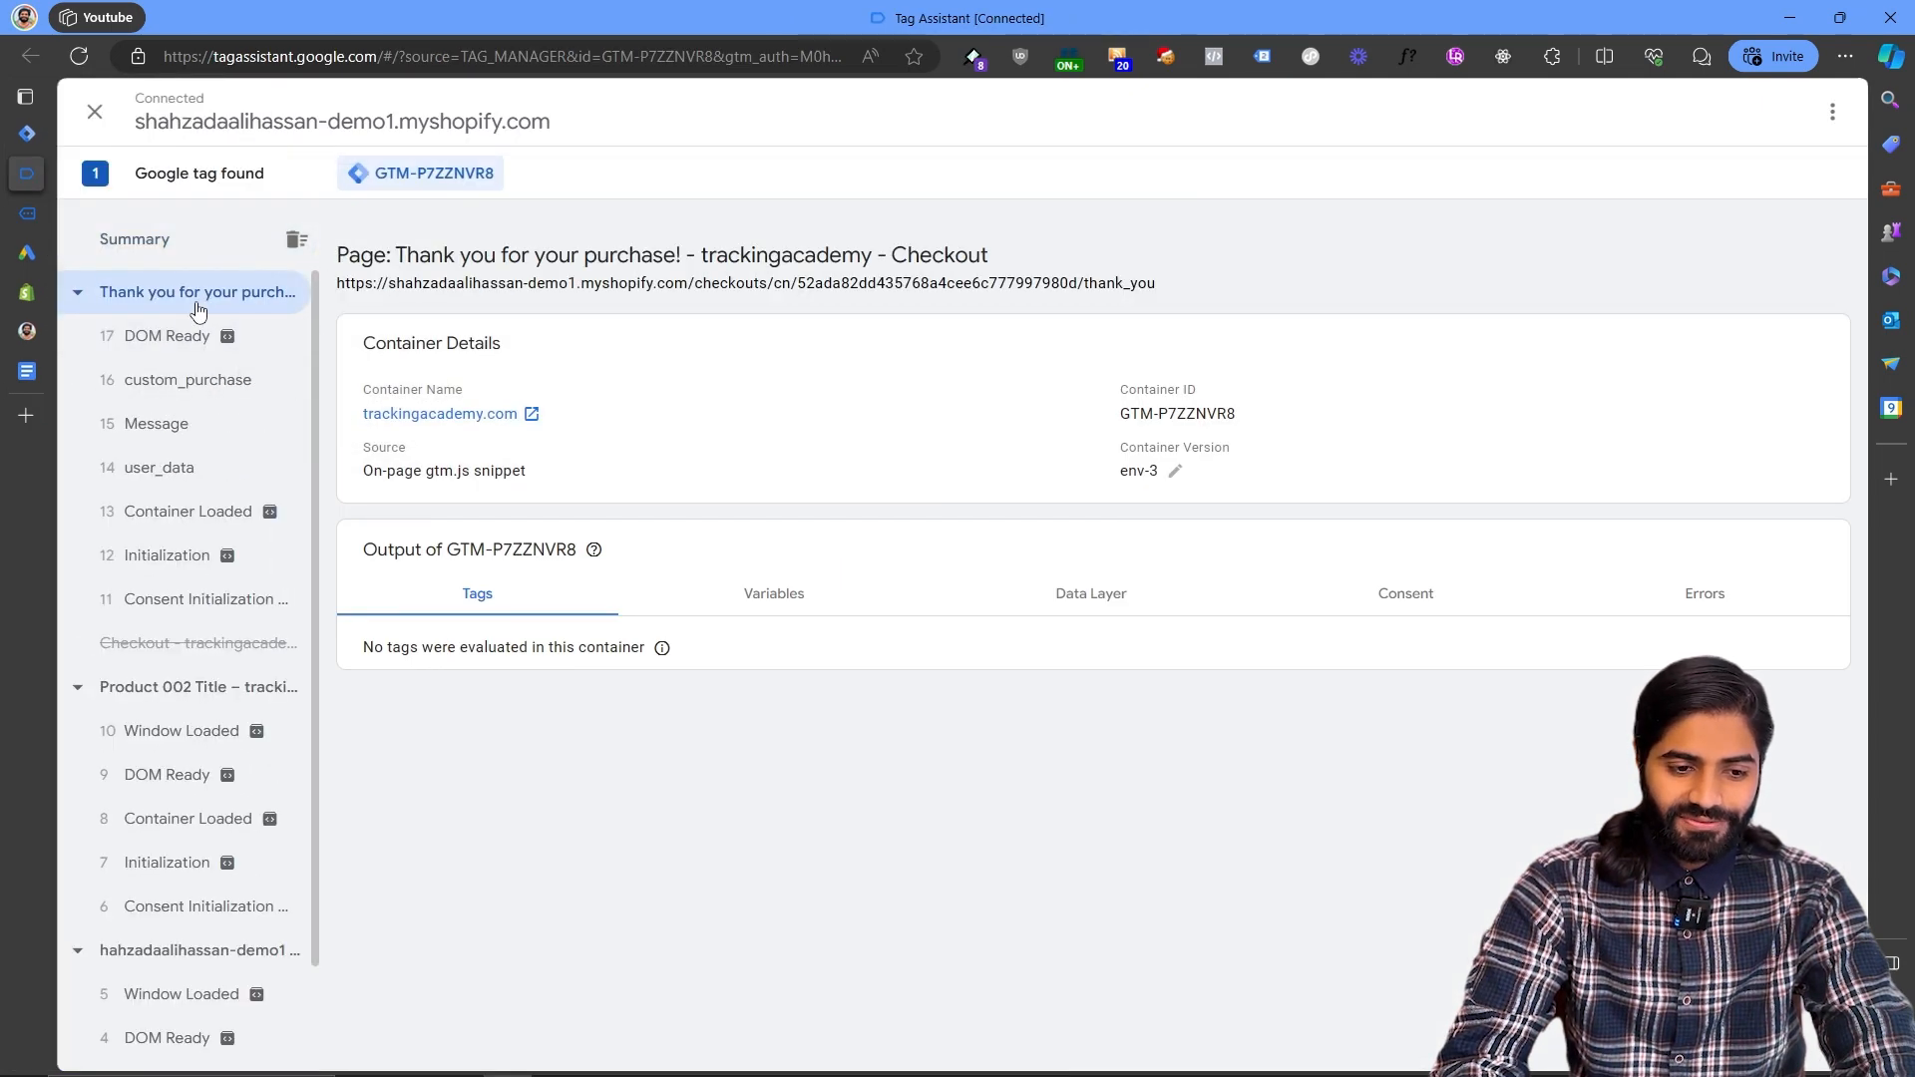
pyautogui.click(209, 469)
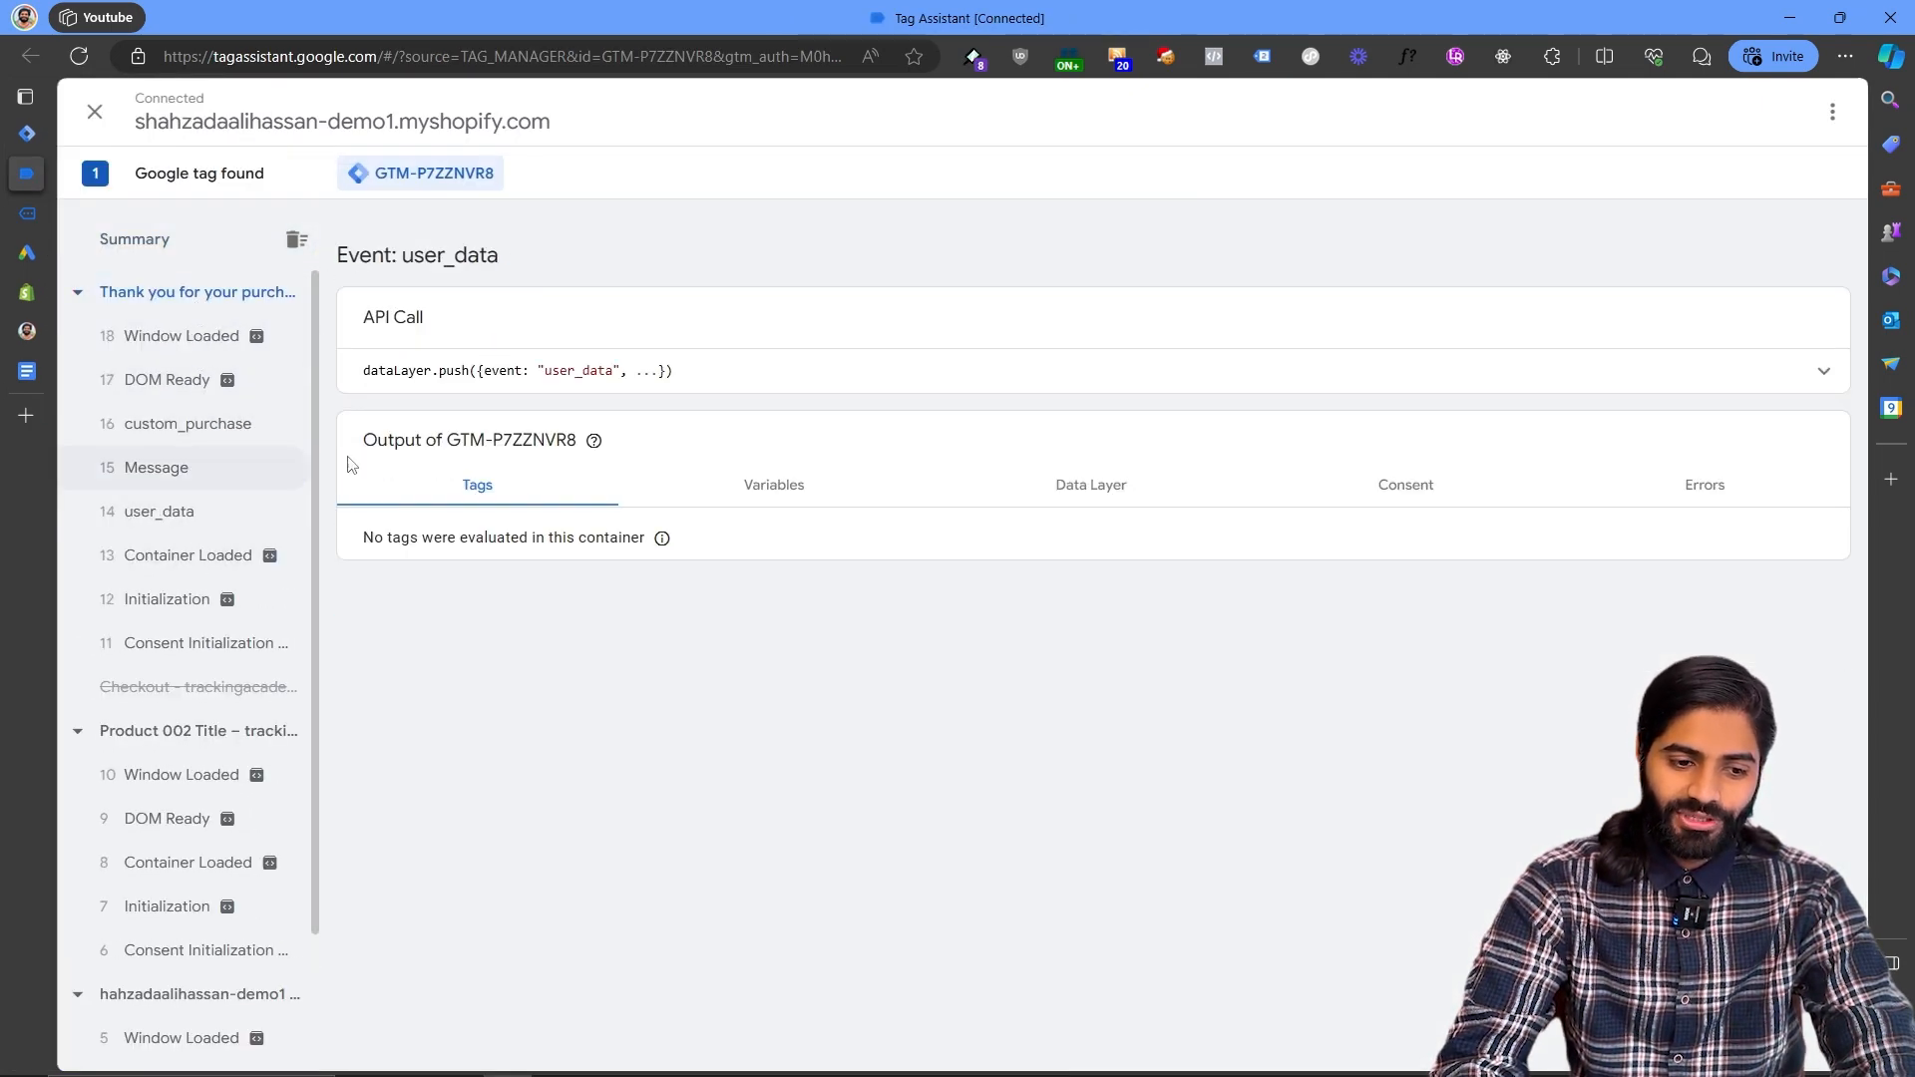
pyautogui.click(1056, 373)
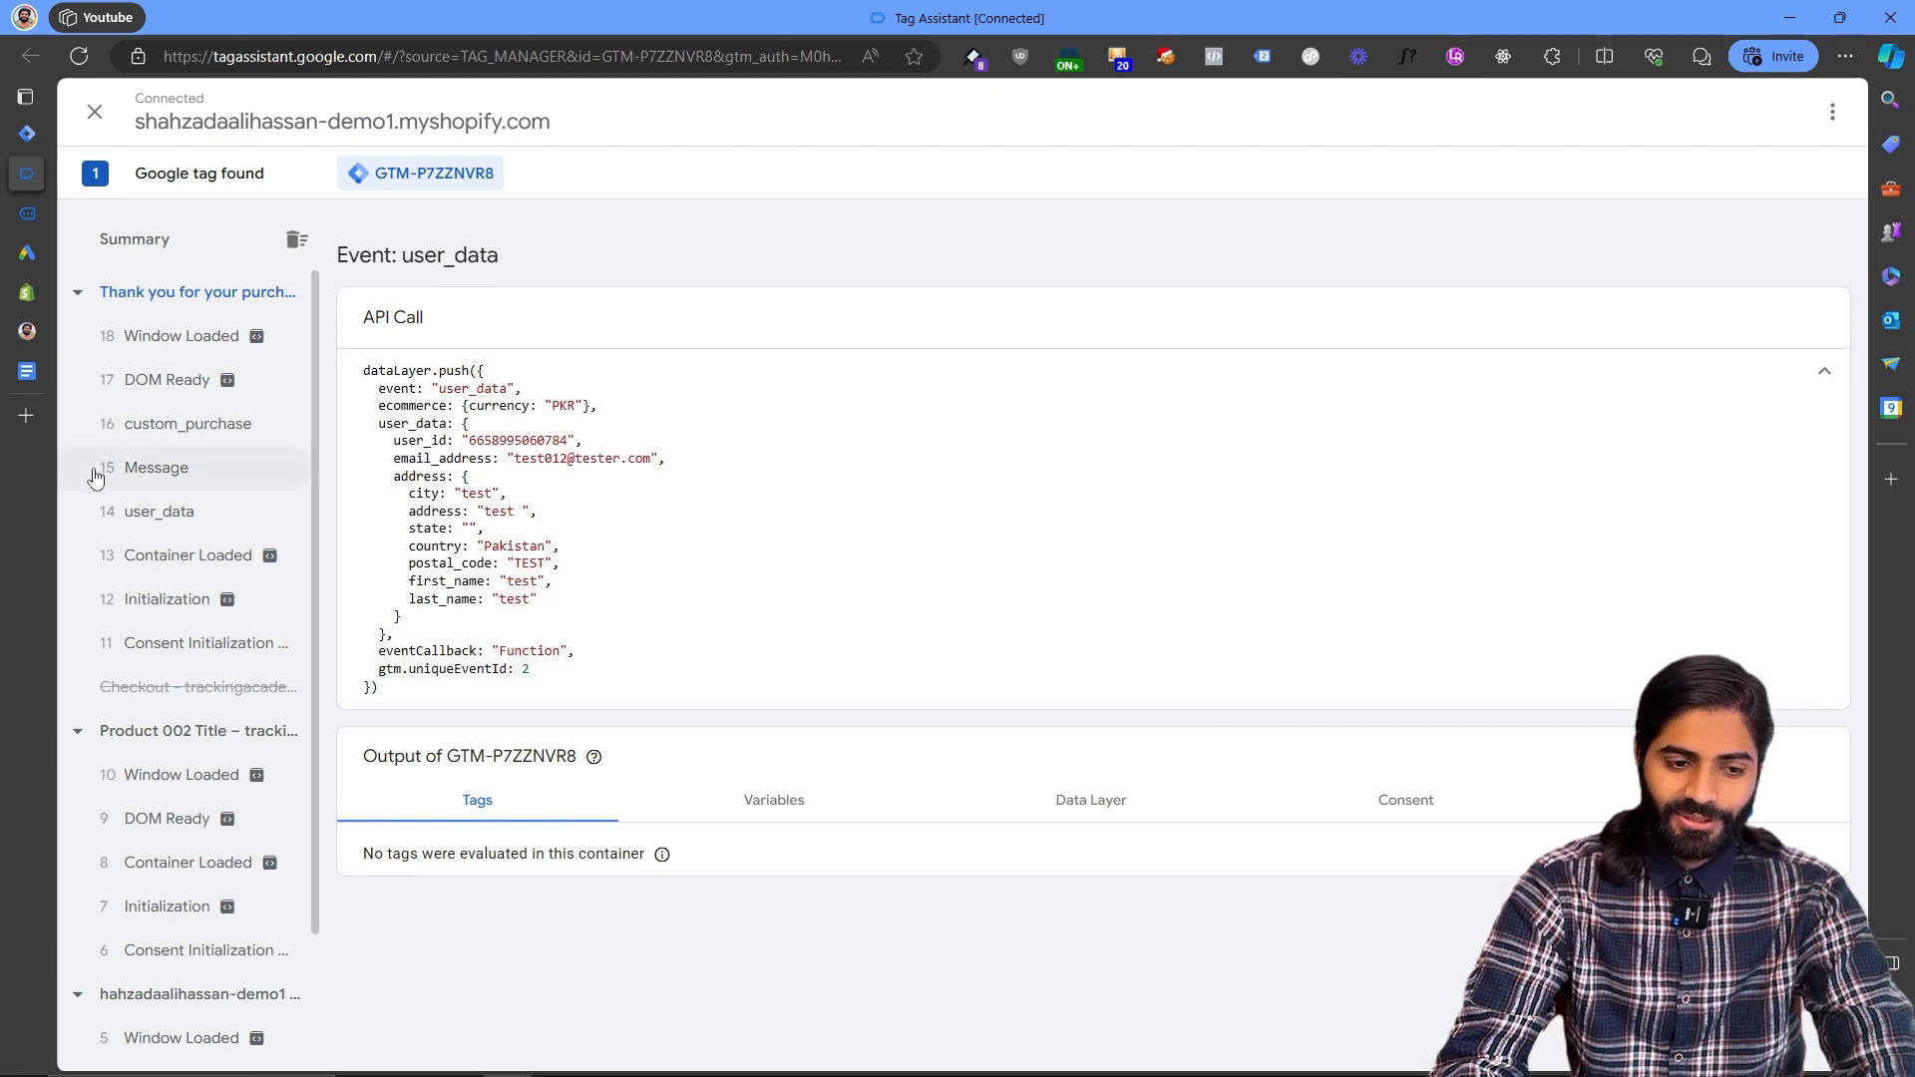
pyautogui.click(164, 424)
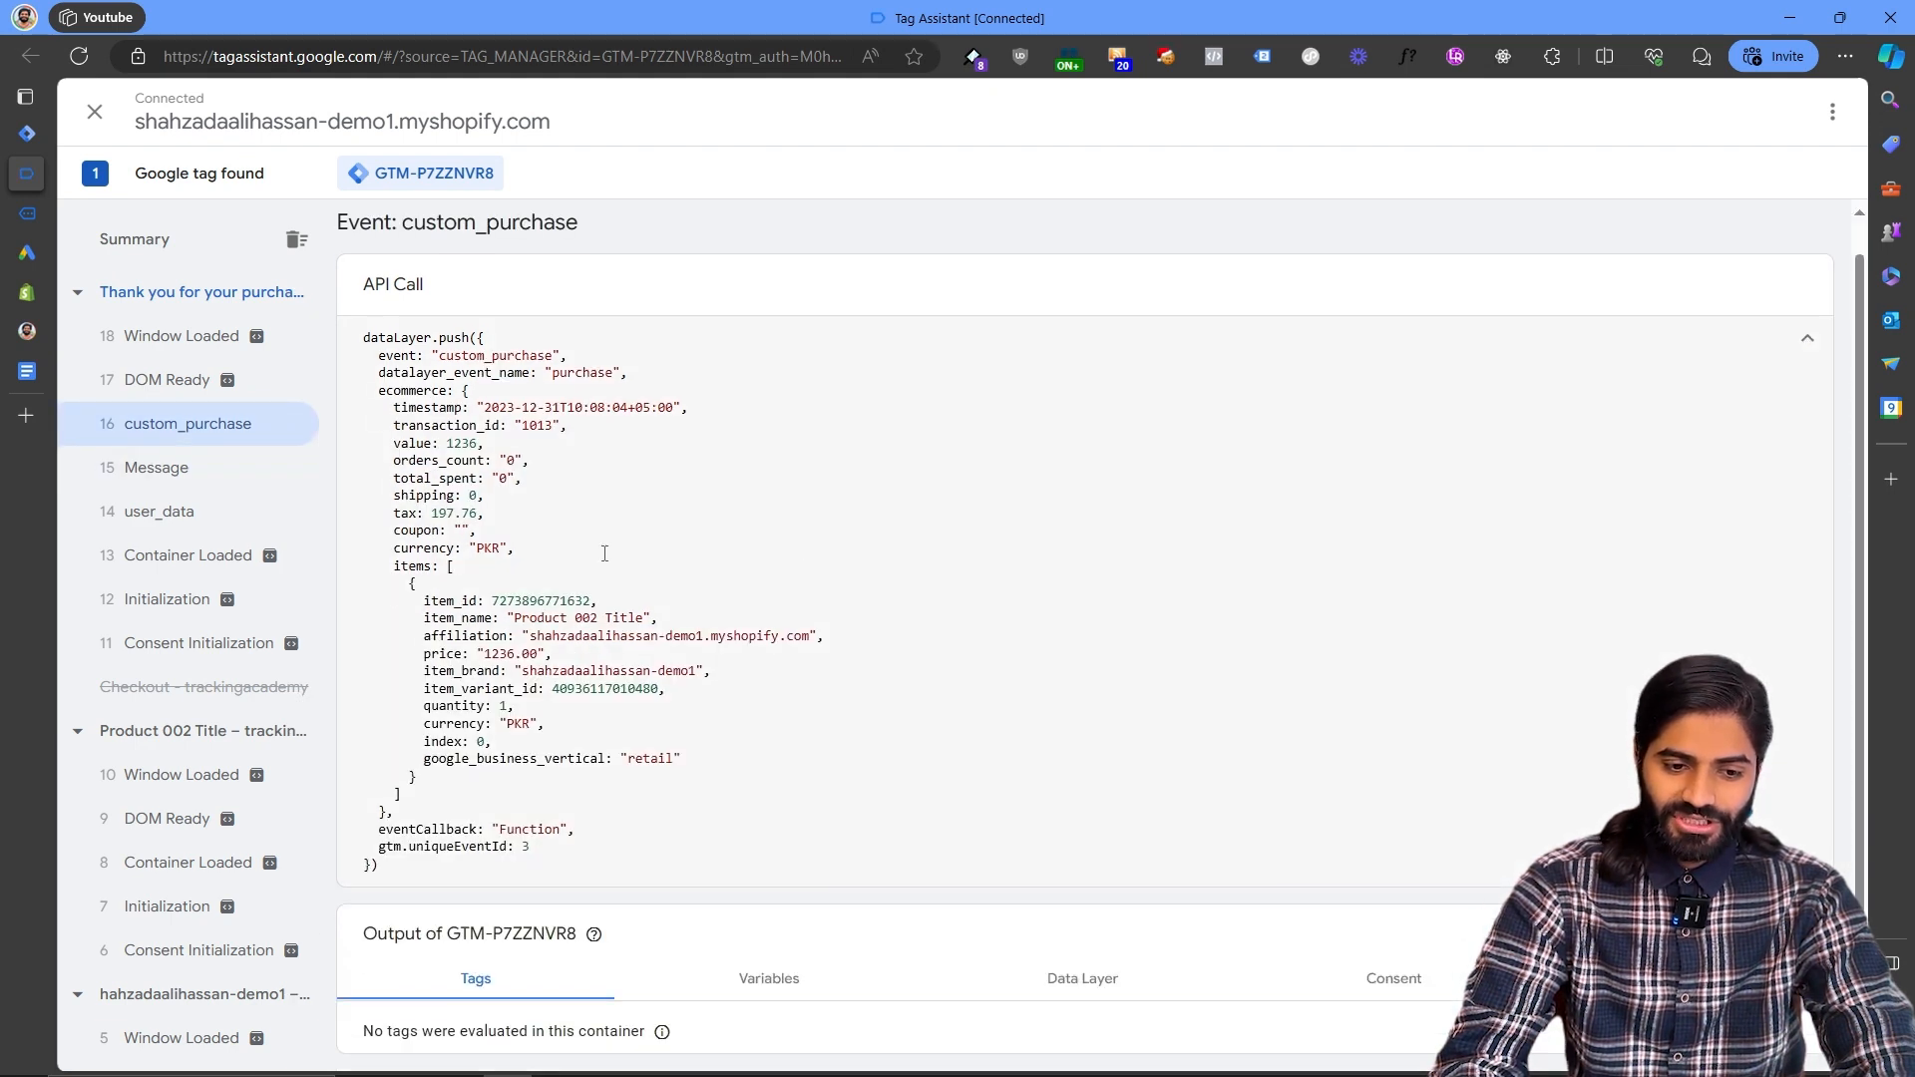
pyautogui.moveTo(407, 425); pyautogui.dragTo(559, 427)
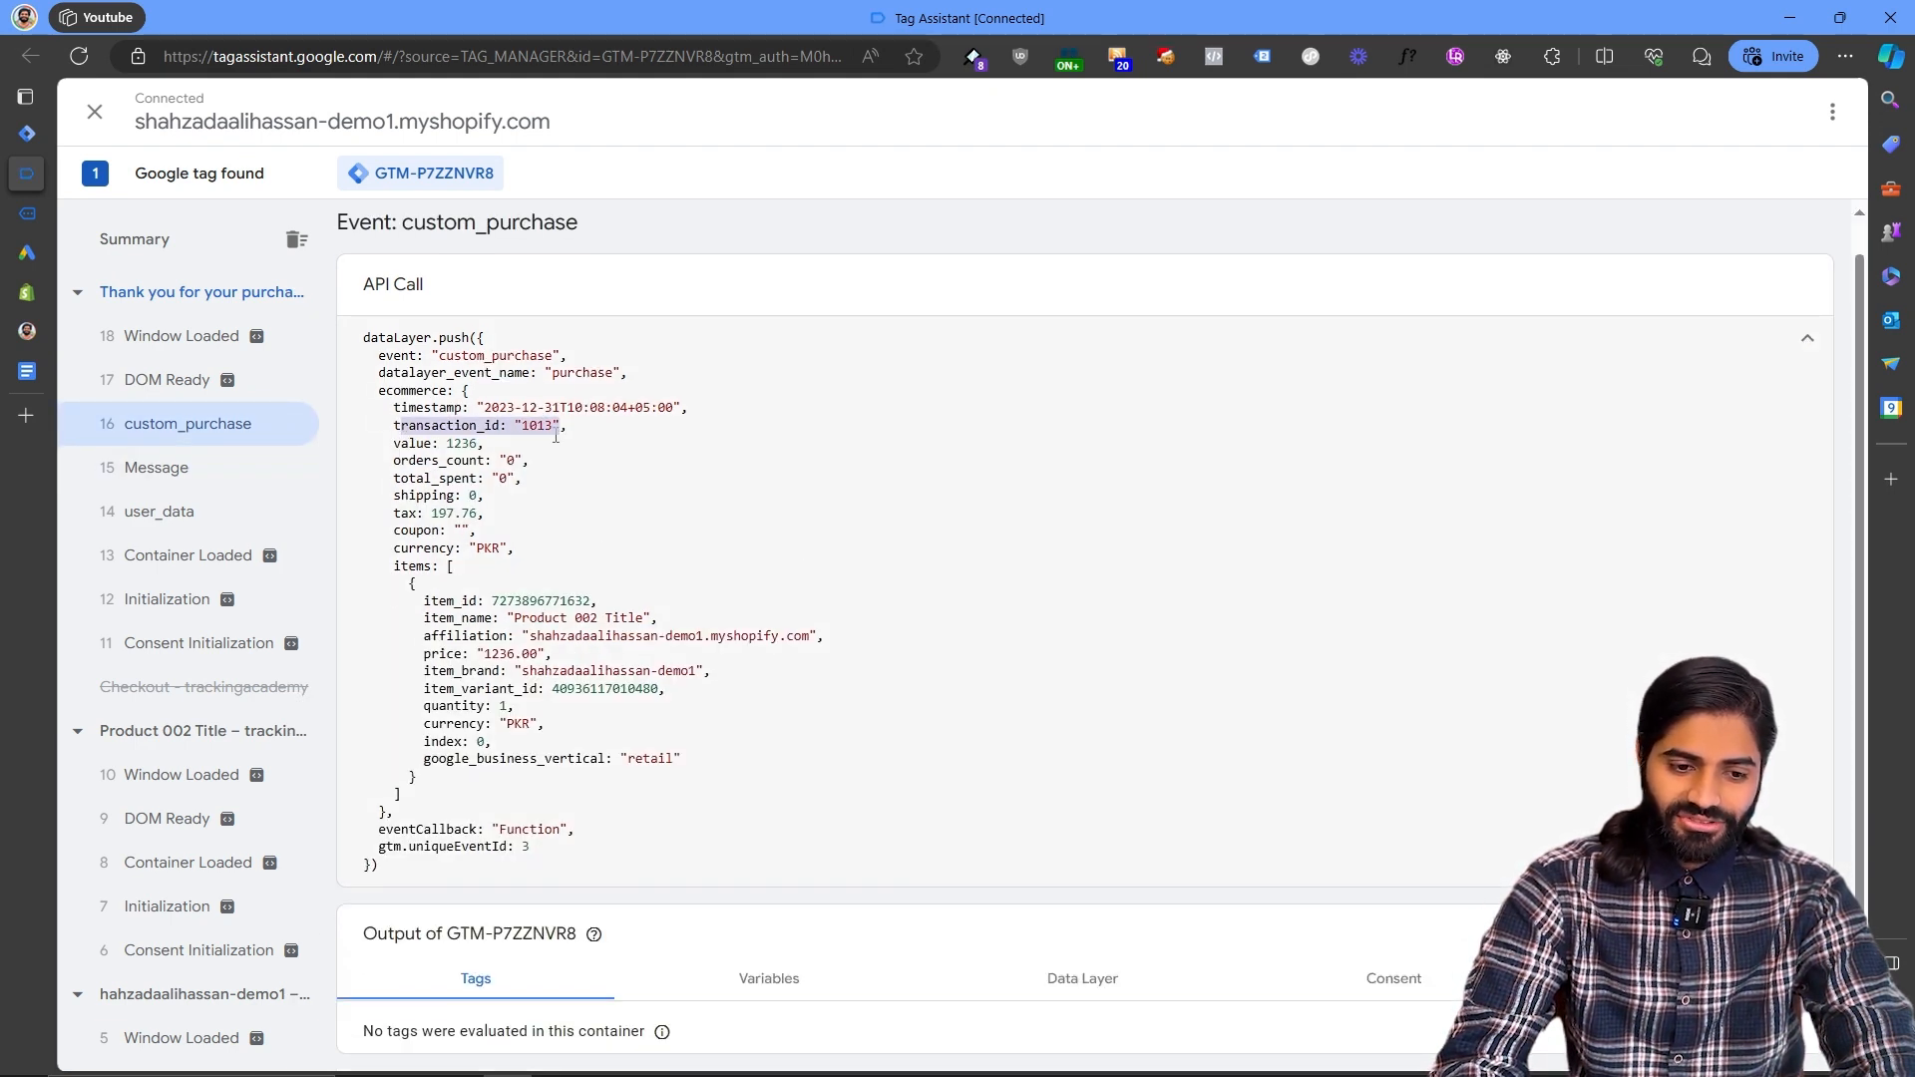
pyautogui.moveTo(387, 460); pyautogui.dragTo(454, 489)
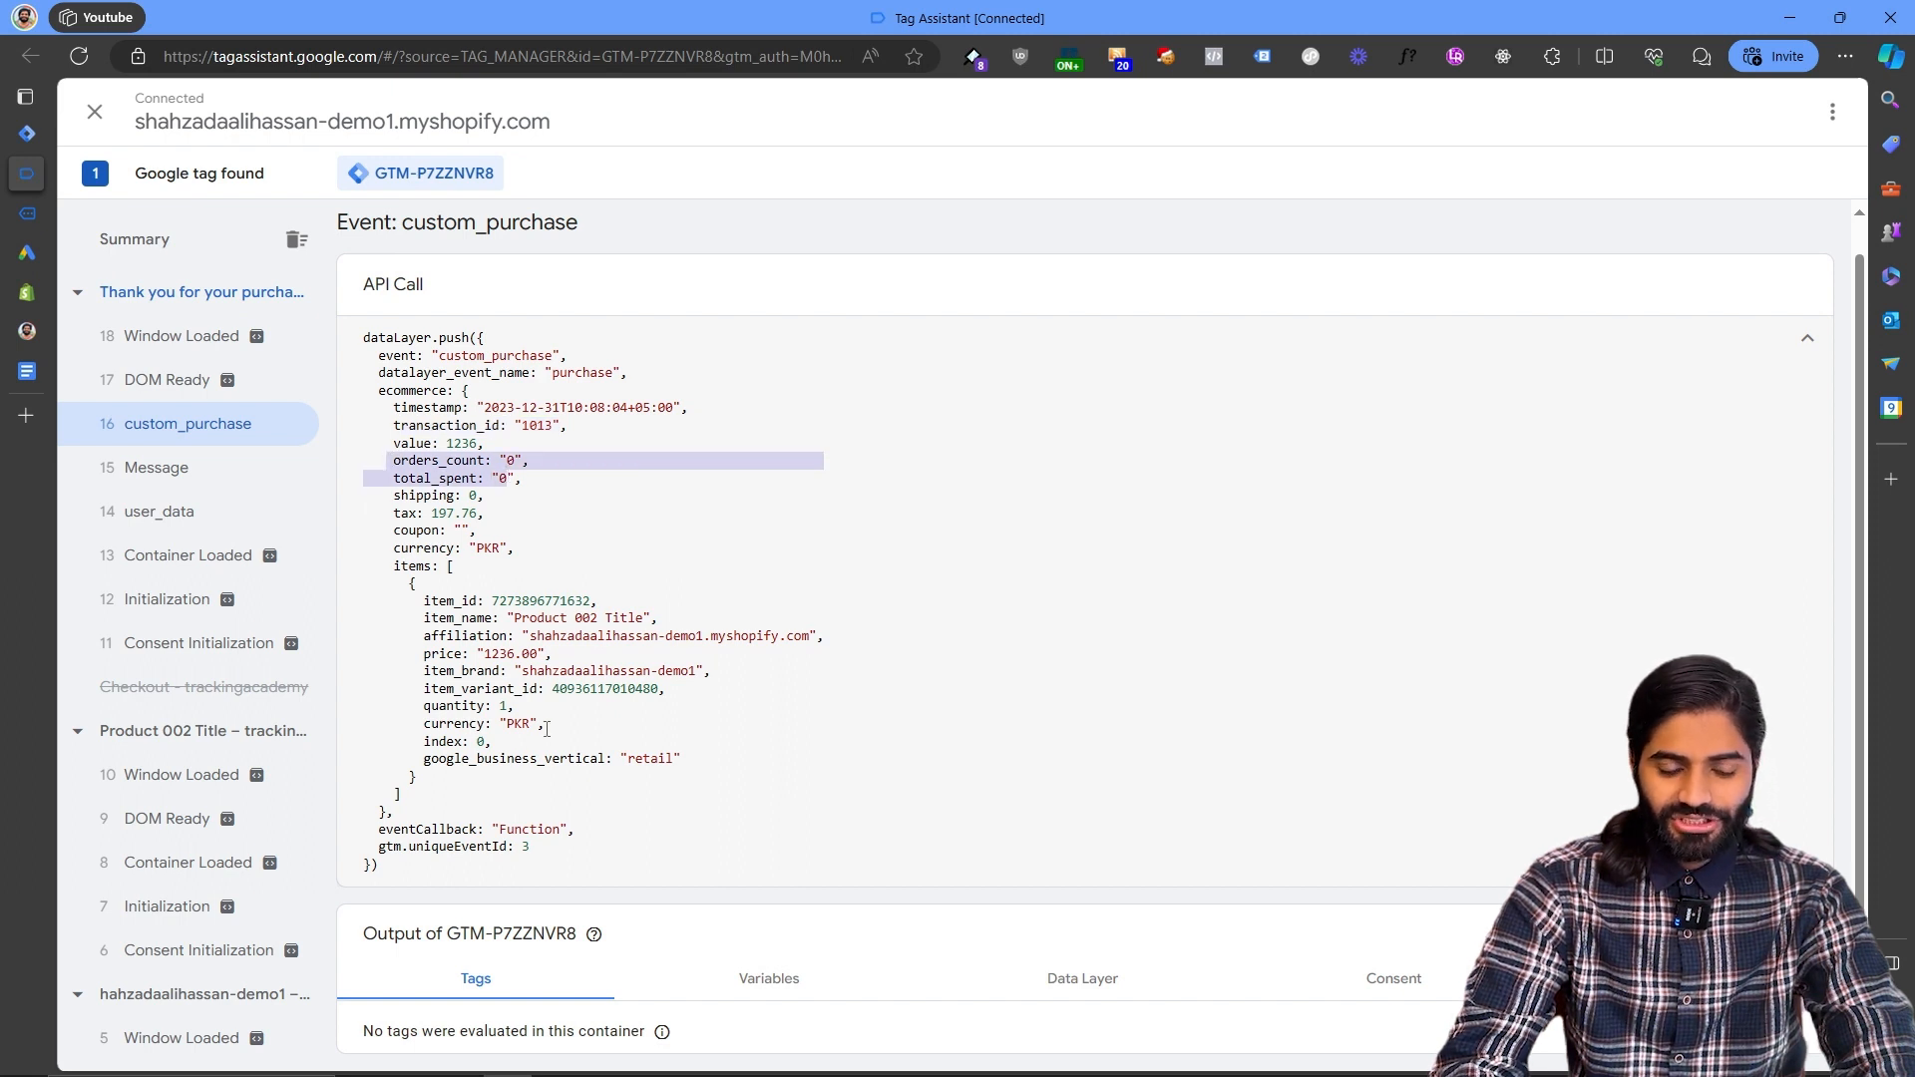
pyautogui.moveTo(425, 790); pyautogui.dragTo(379, 569)
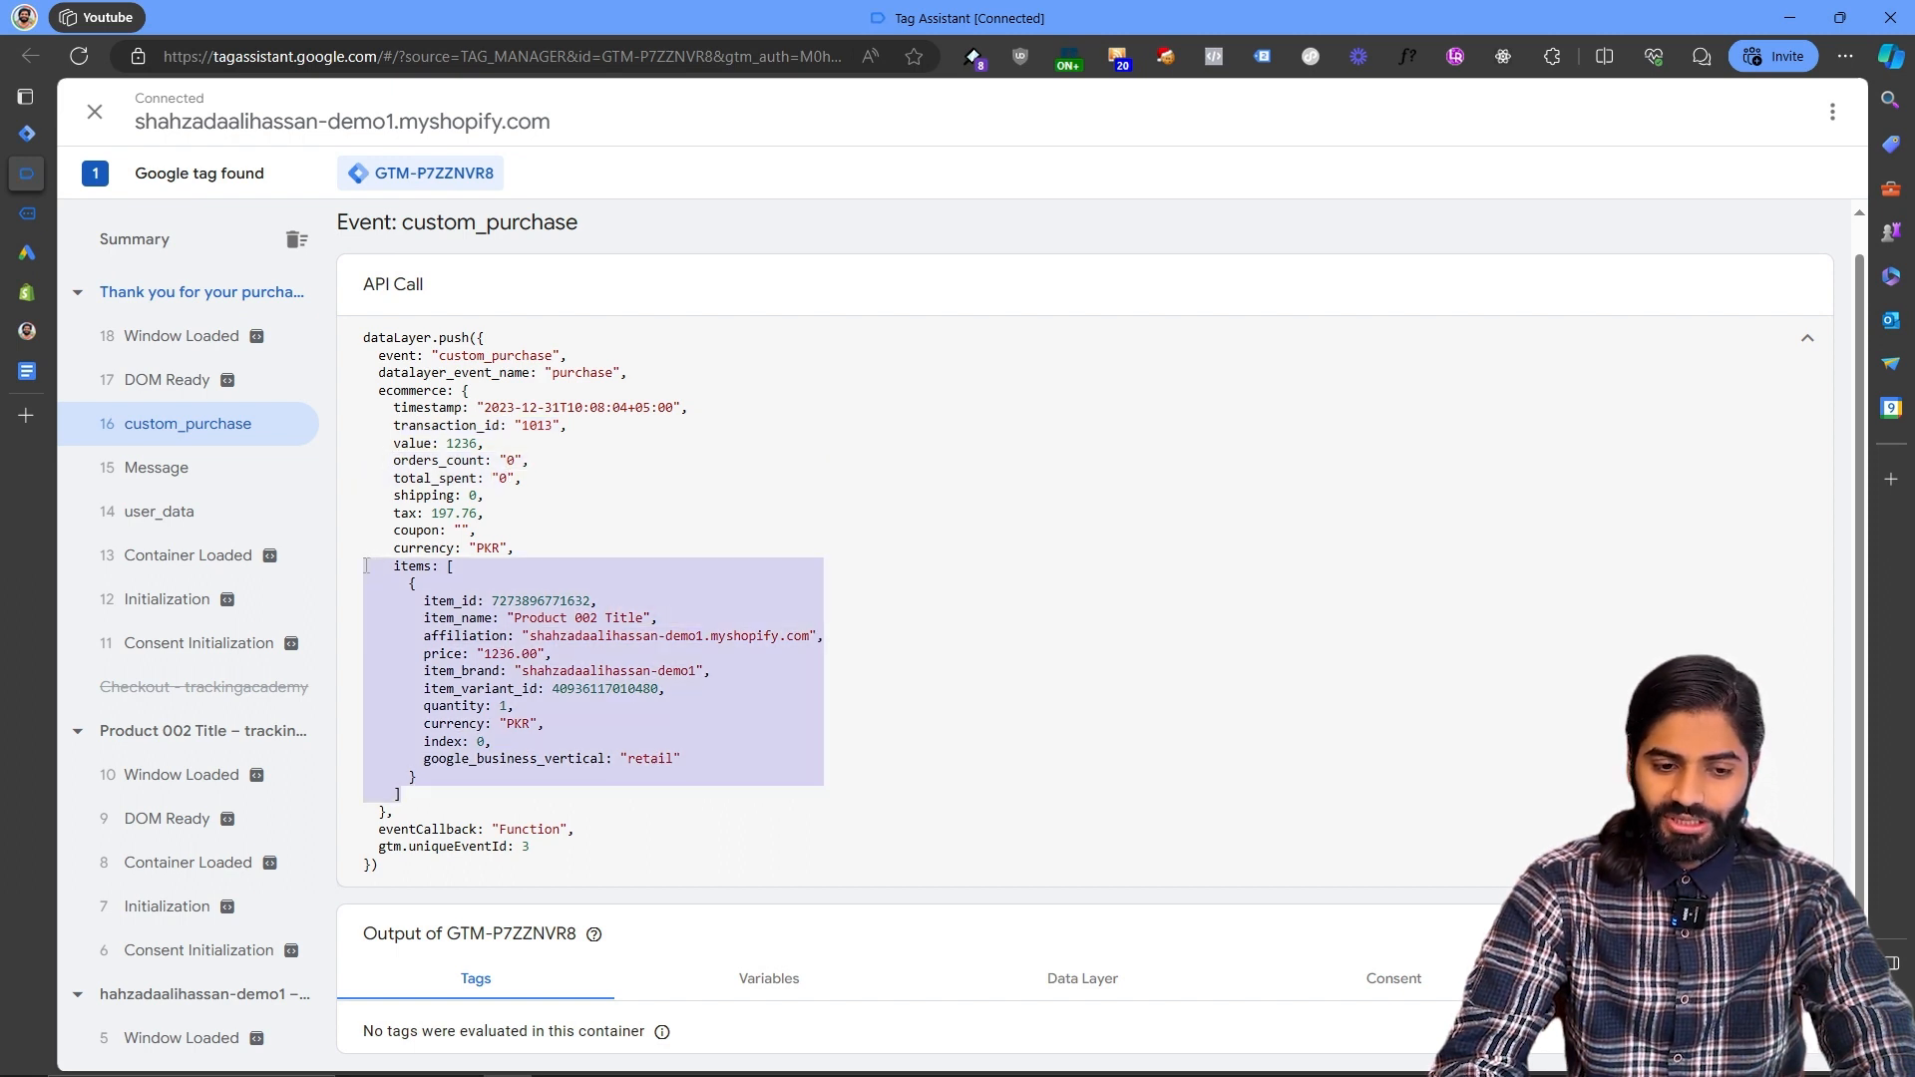
pyautogui.click(1067, 976)
pyautogui.scroll(-7, 1064, 973)
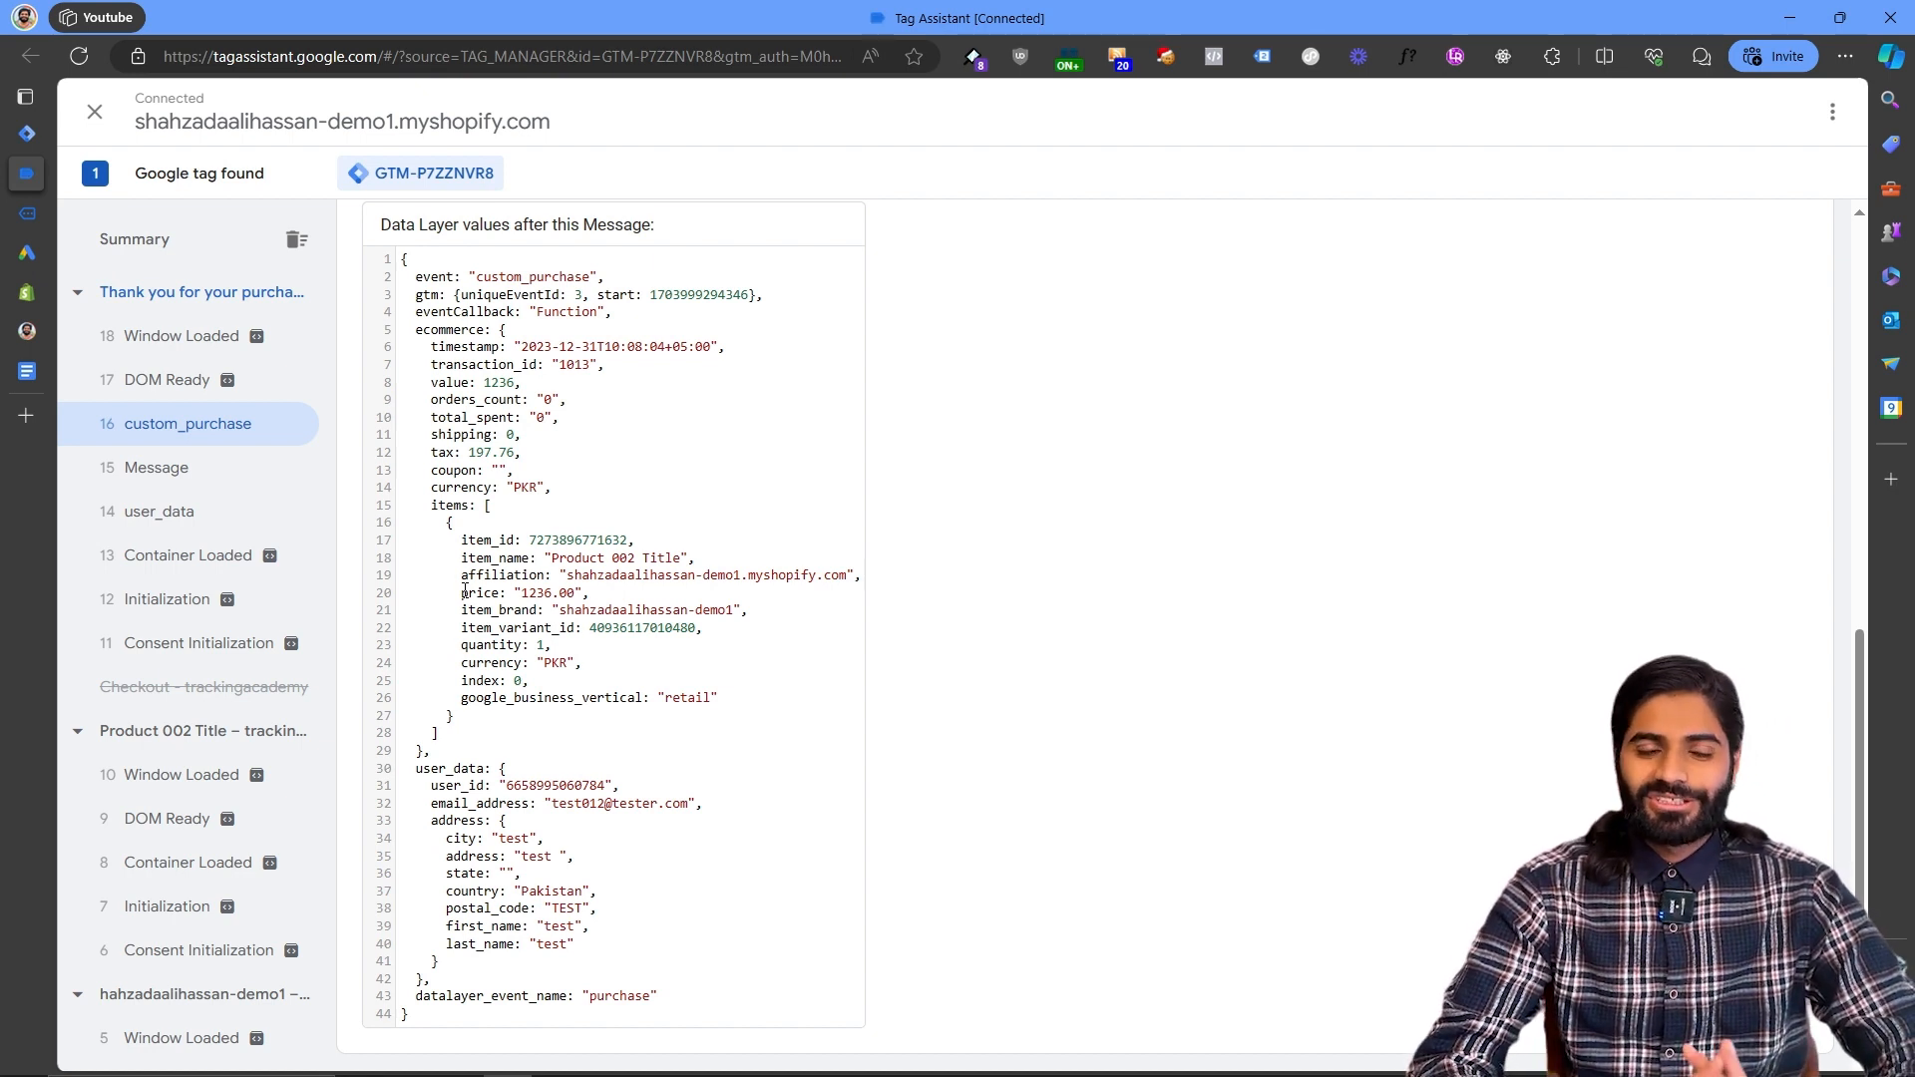
# - Create a Conversion Linker tag named Gads Conversion Linker firing on All Pages and save it
pyautogui.click(28, 130)
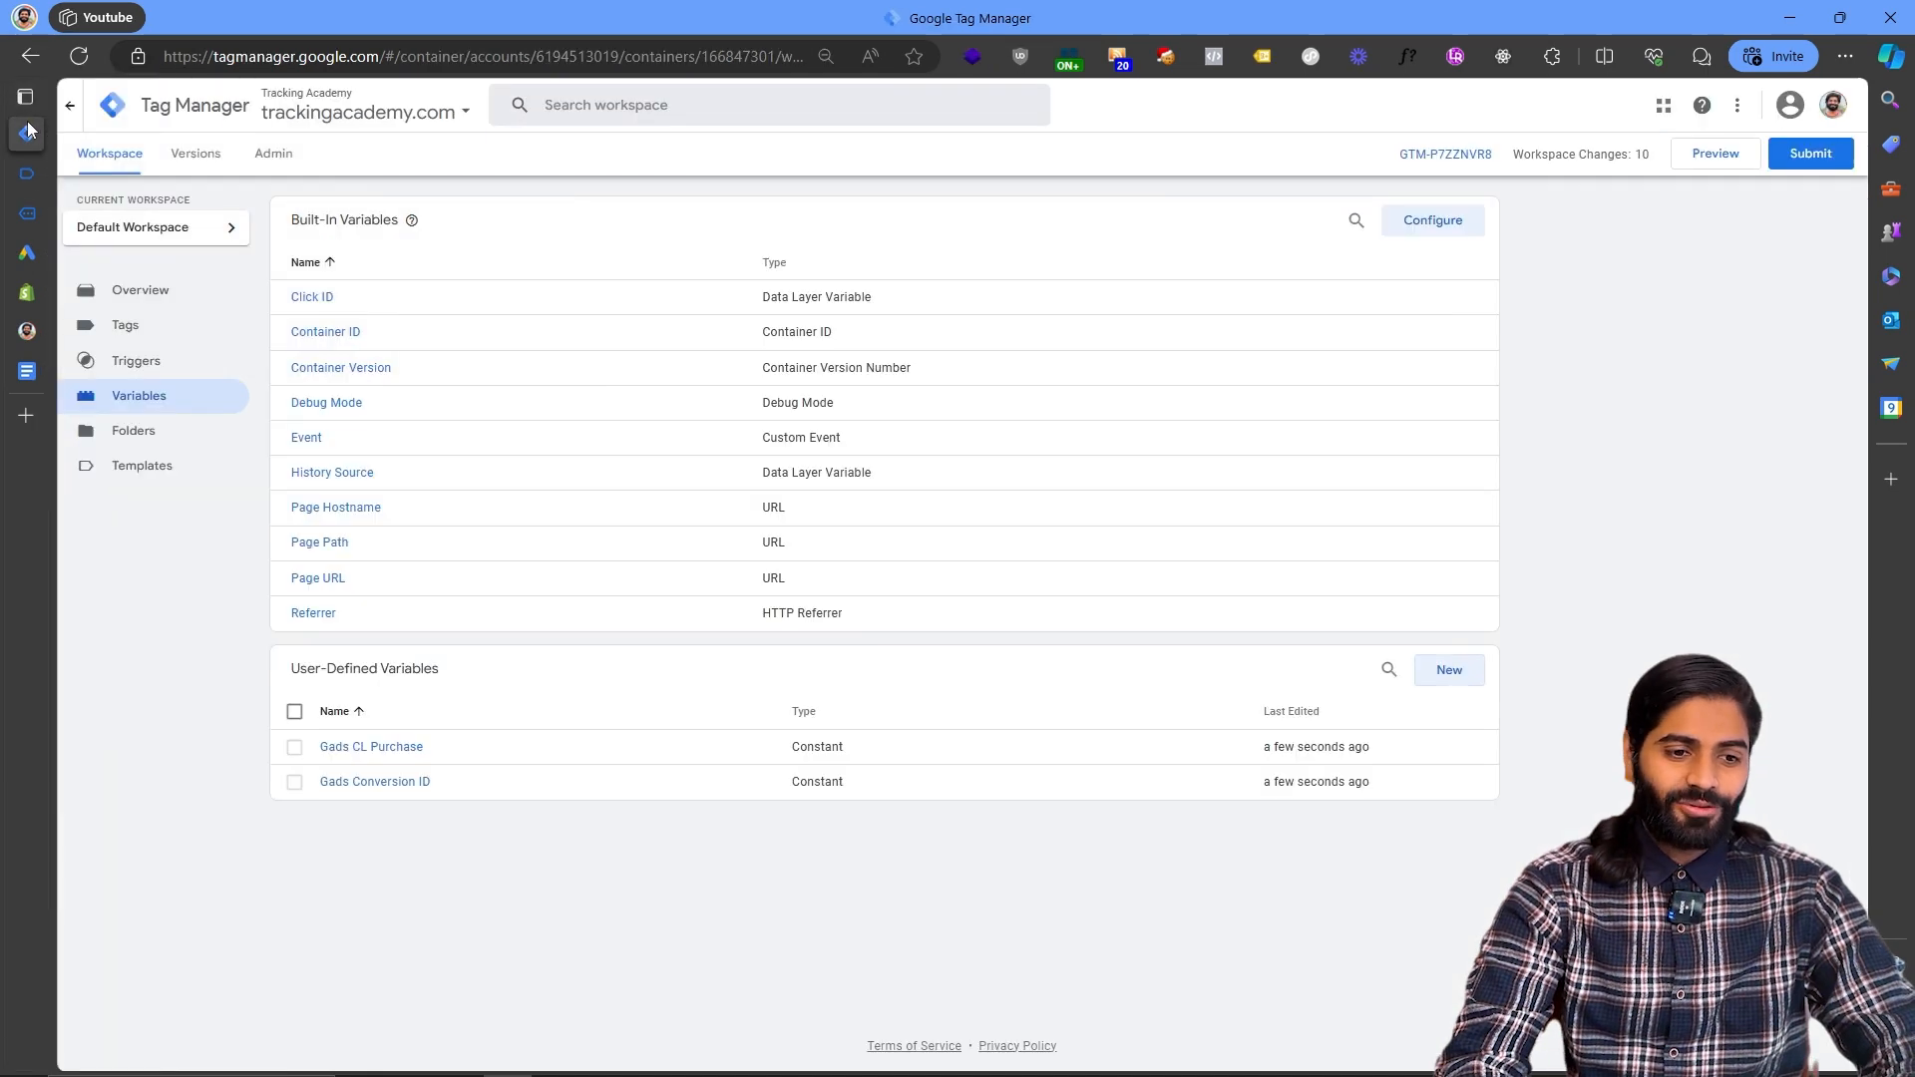
pyautogui.click(190, 344)
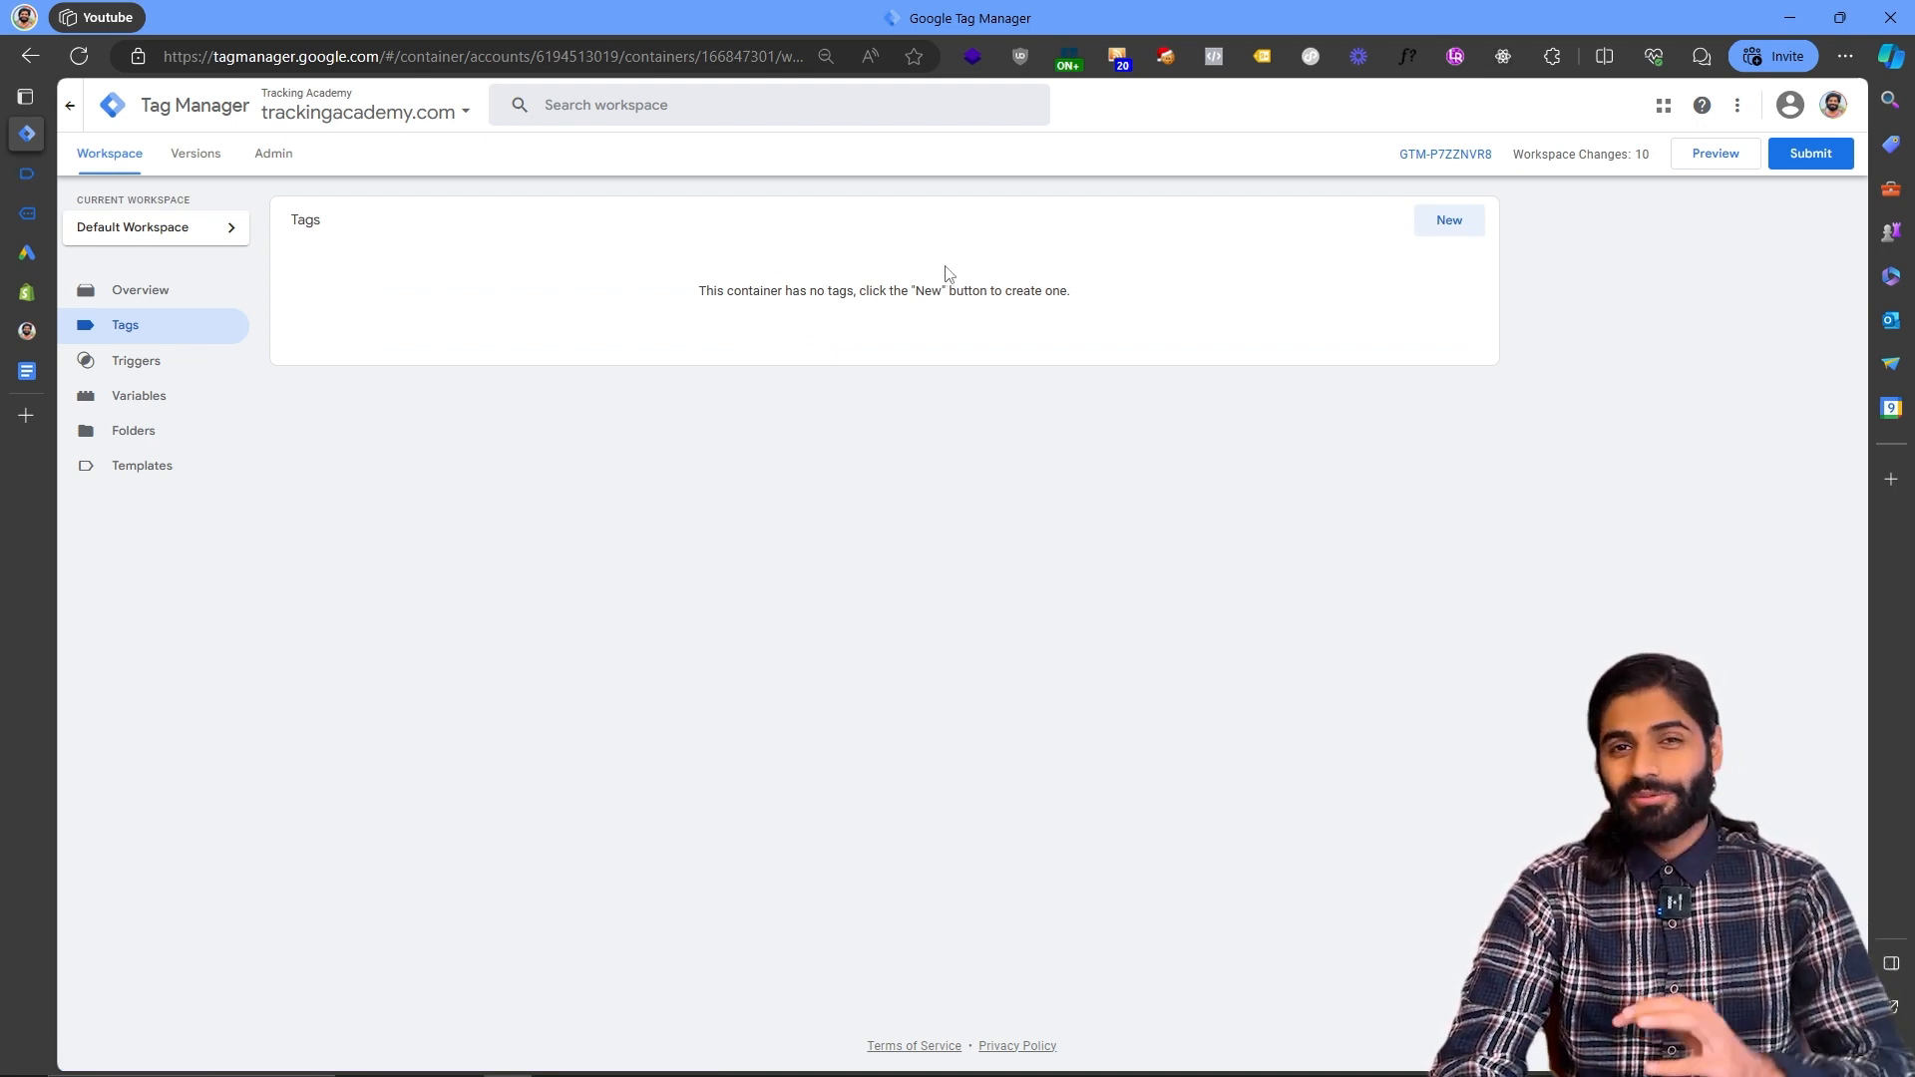
pyautogui.click(1446, 221)
pyautogui.click(1381, 482)
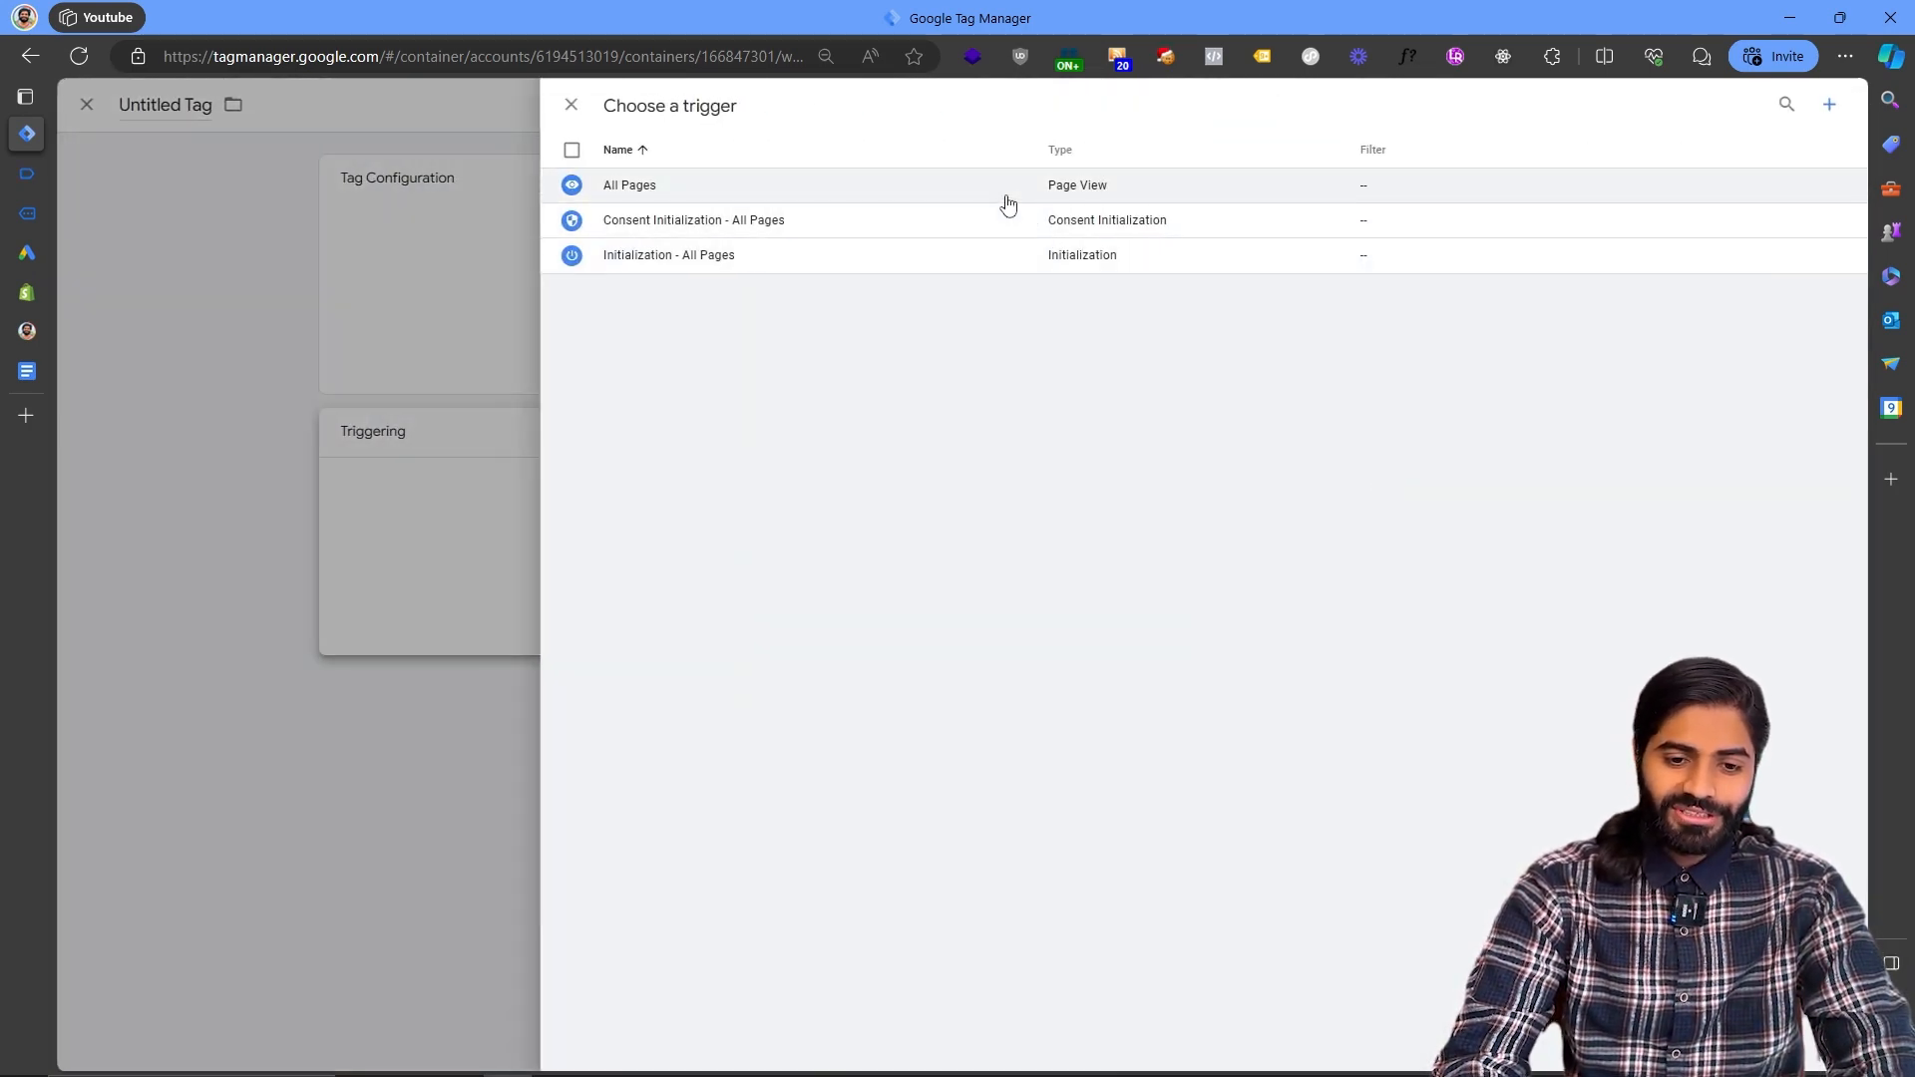
pyautogui.click(1008, 192)
pyautogui.click(1095, 265)
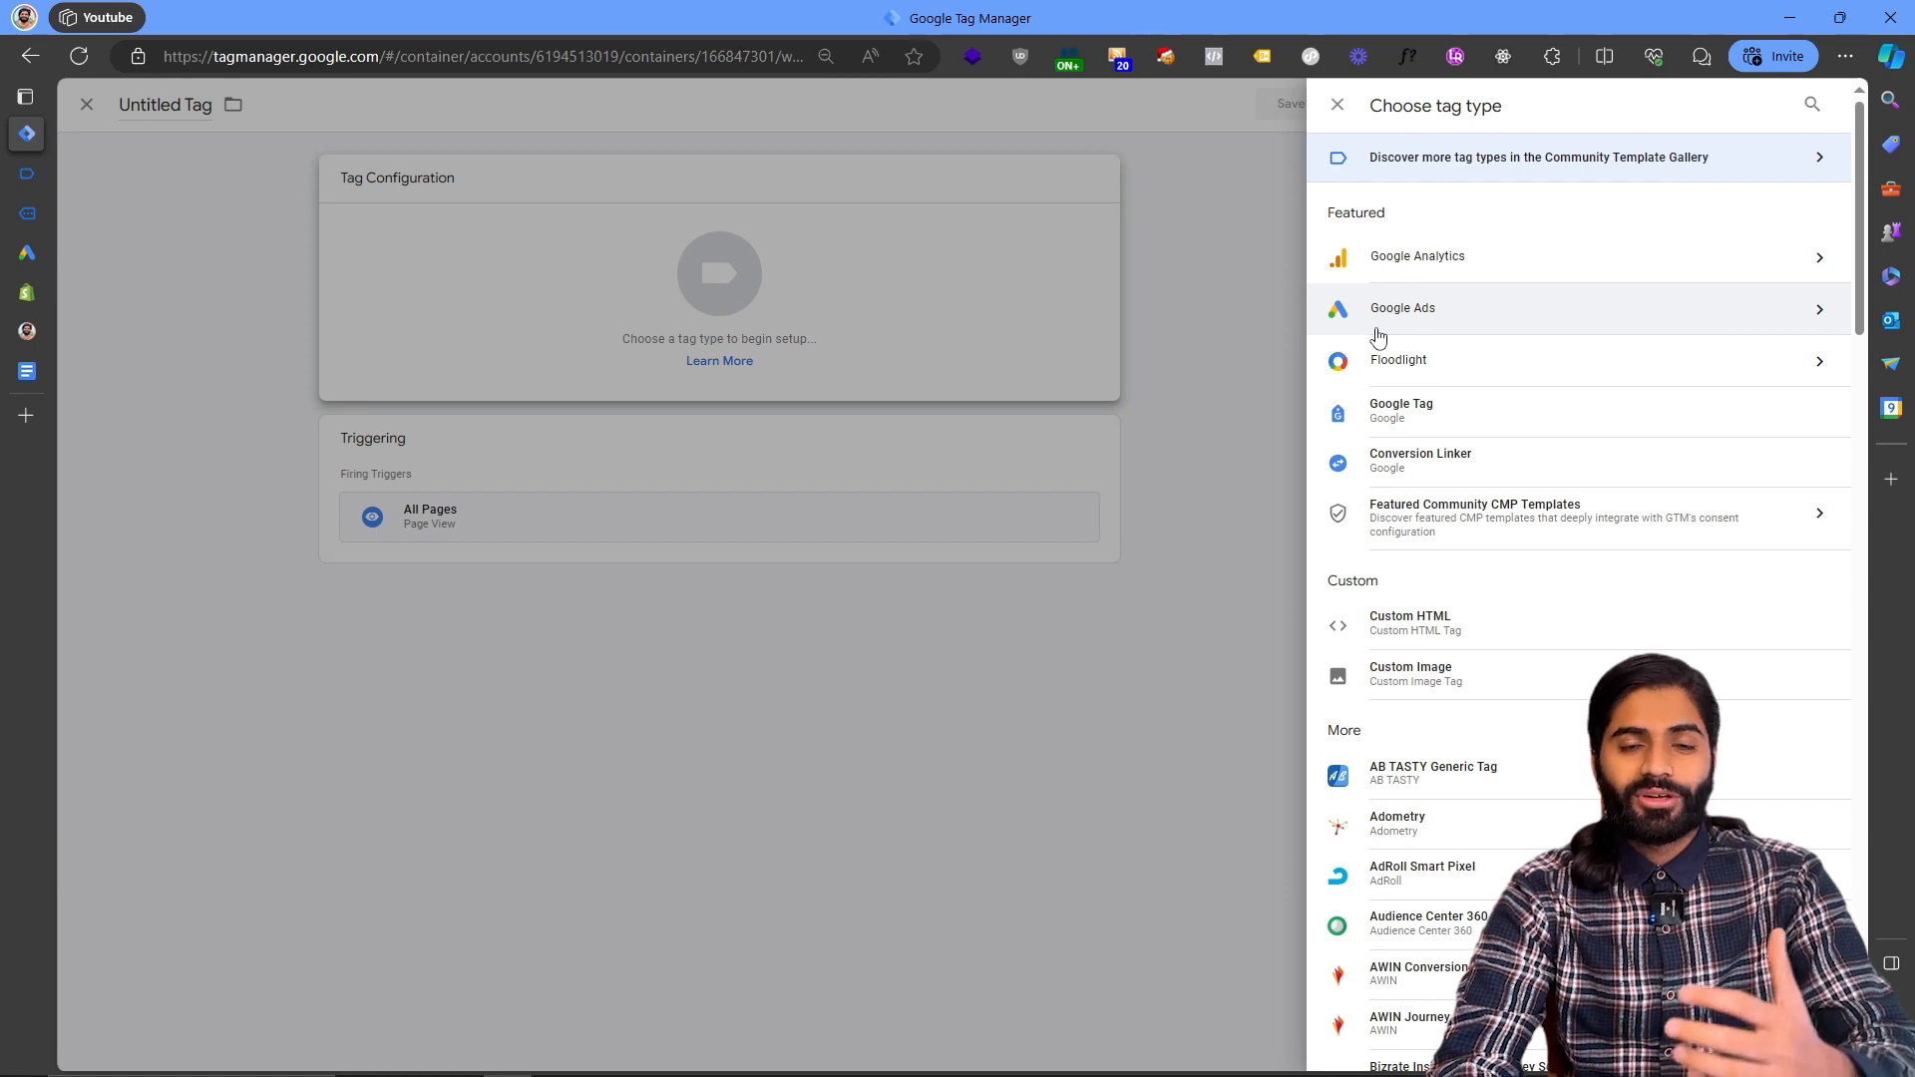
pyautogui.click(1379, 327)
pyautogui.click(1415, 214)
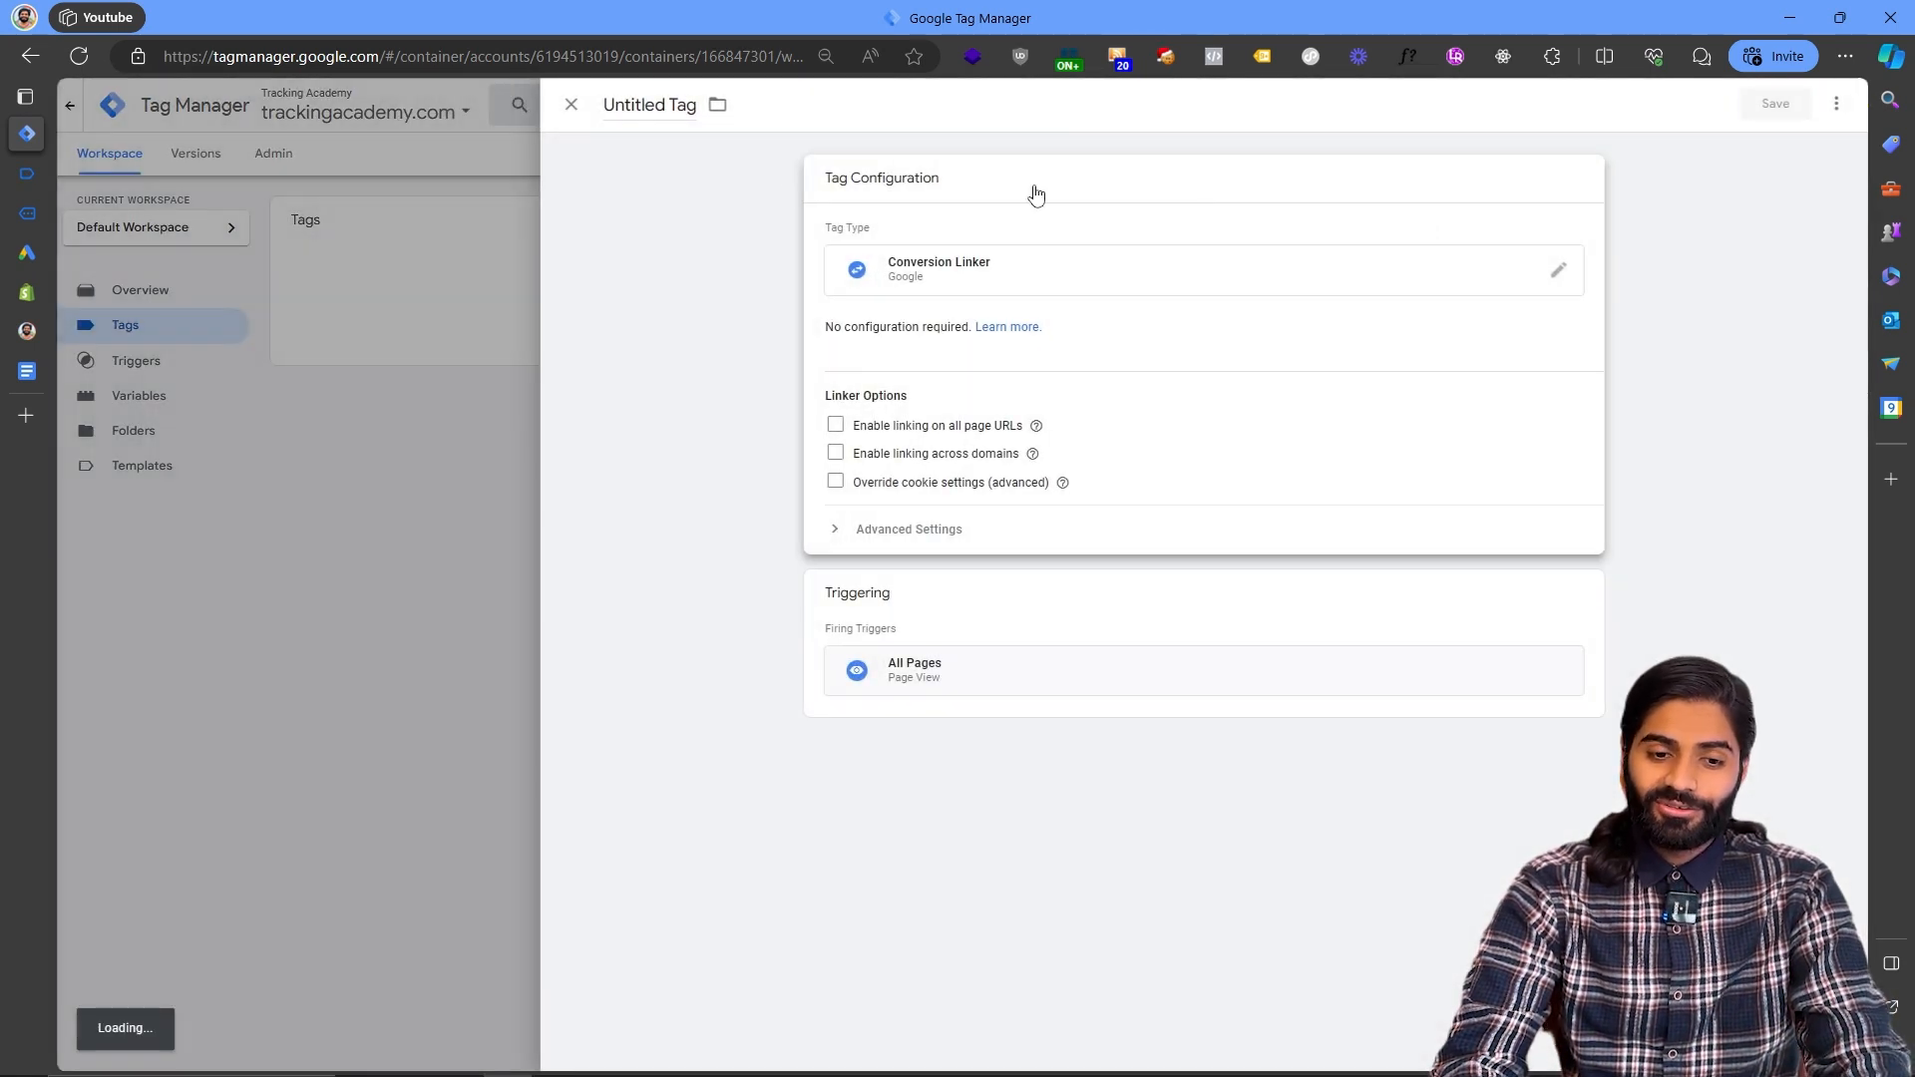
pyautogui.click(662, 112)
pyautogui.write('Ga')
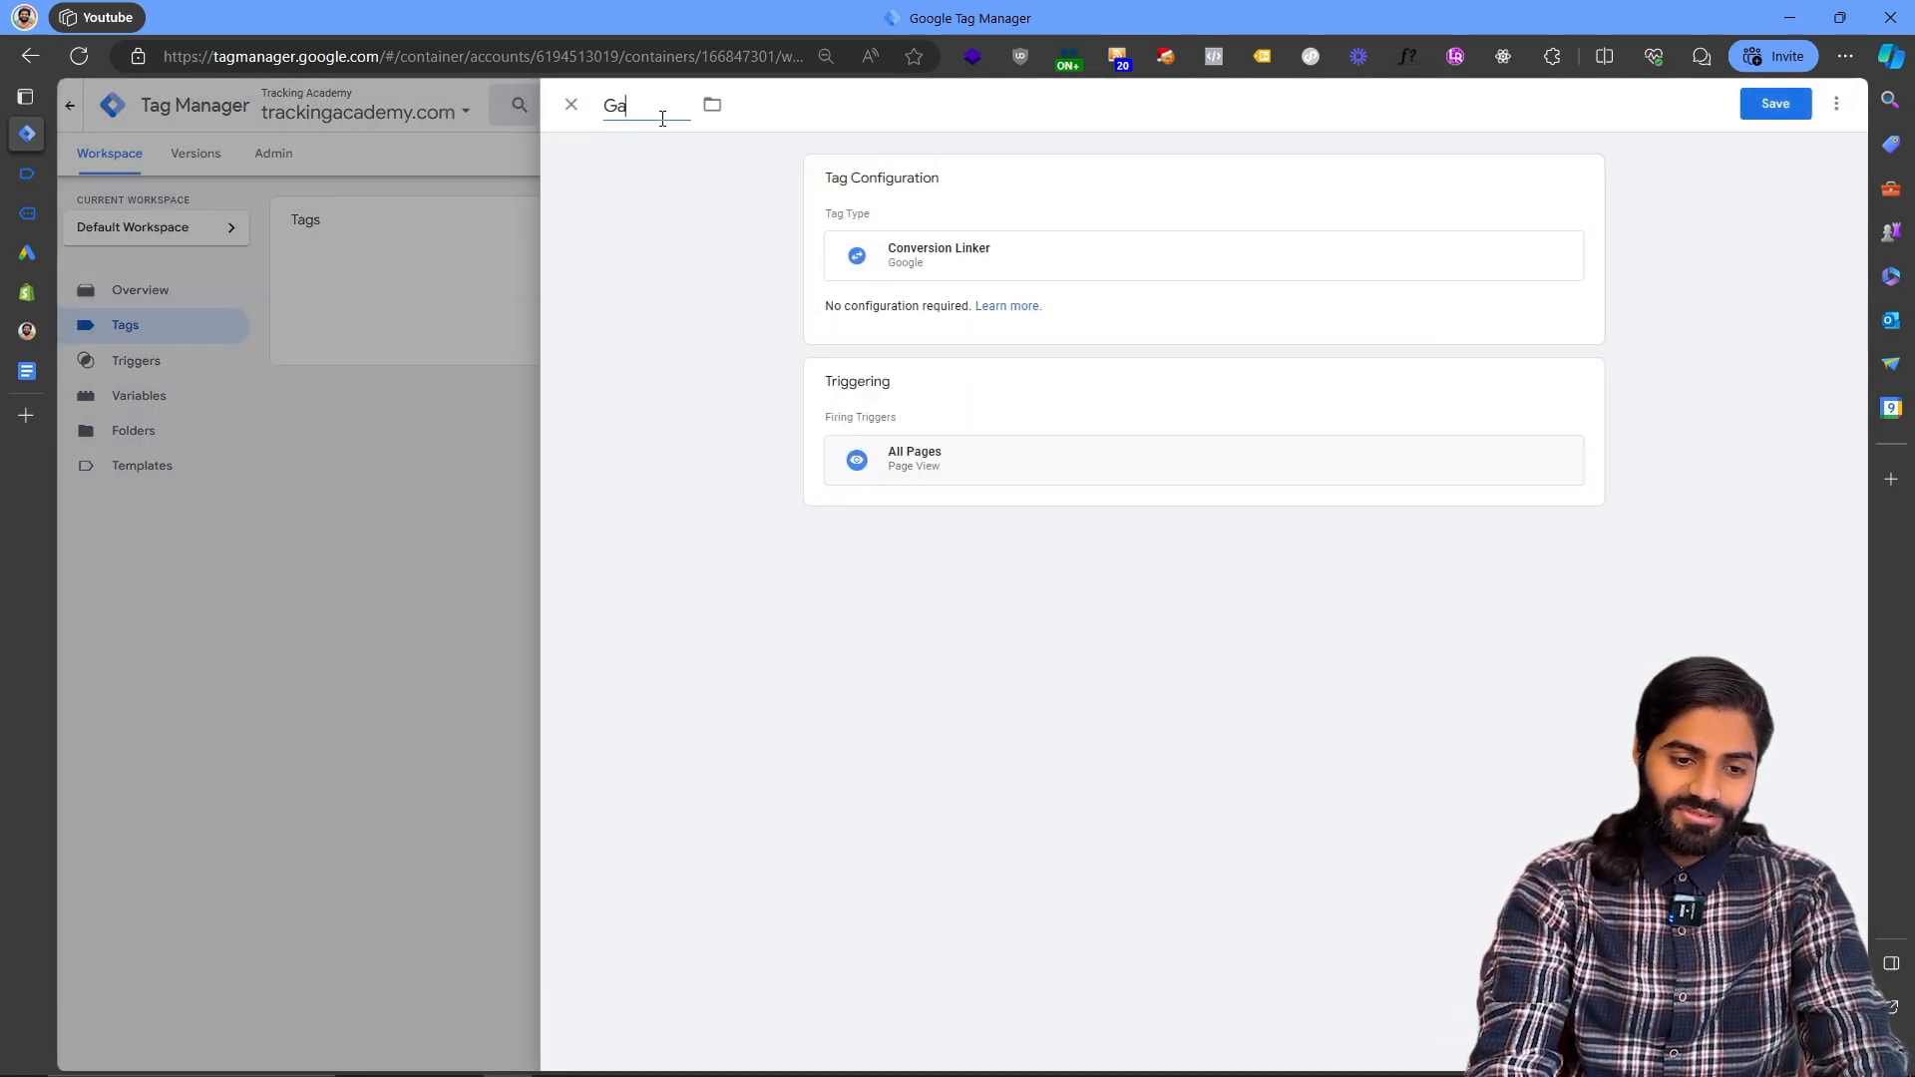
pyautogui.write('ds Conver')
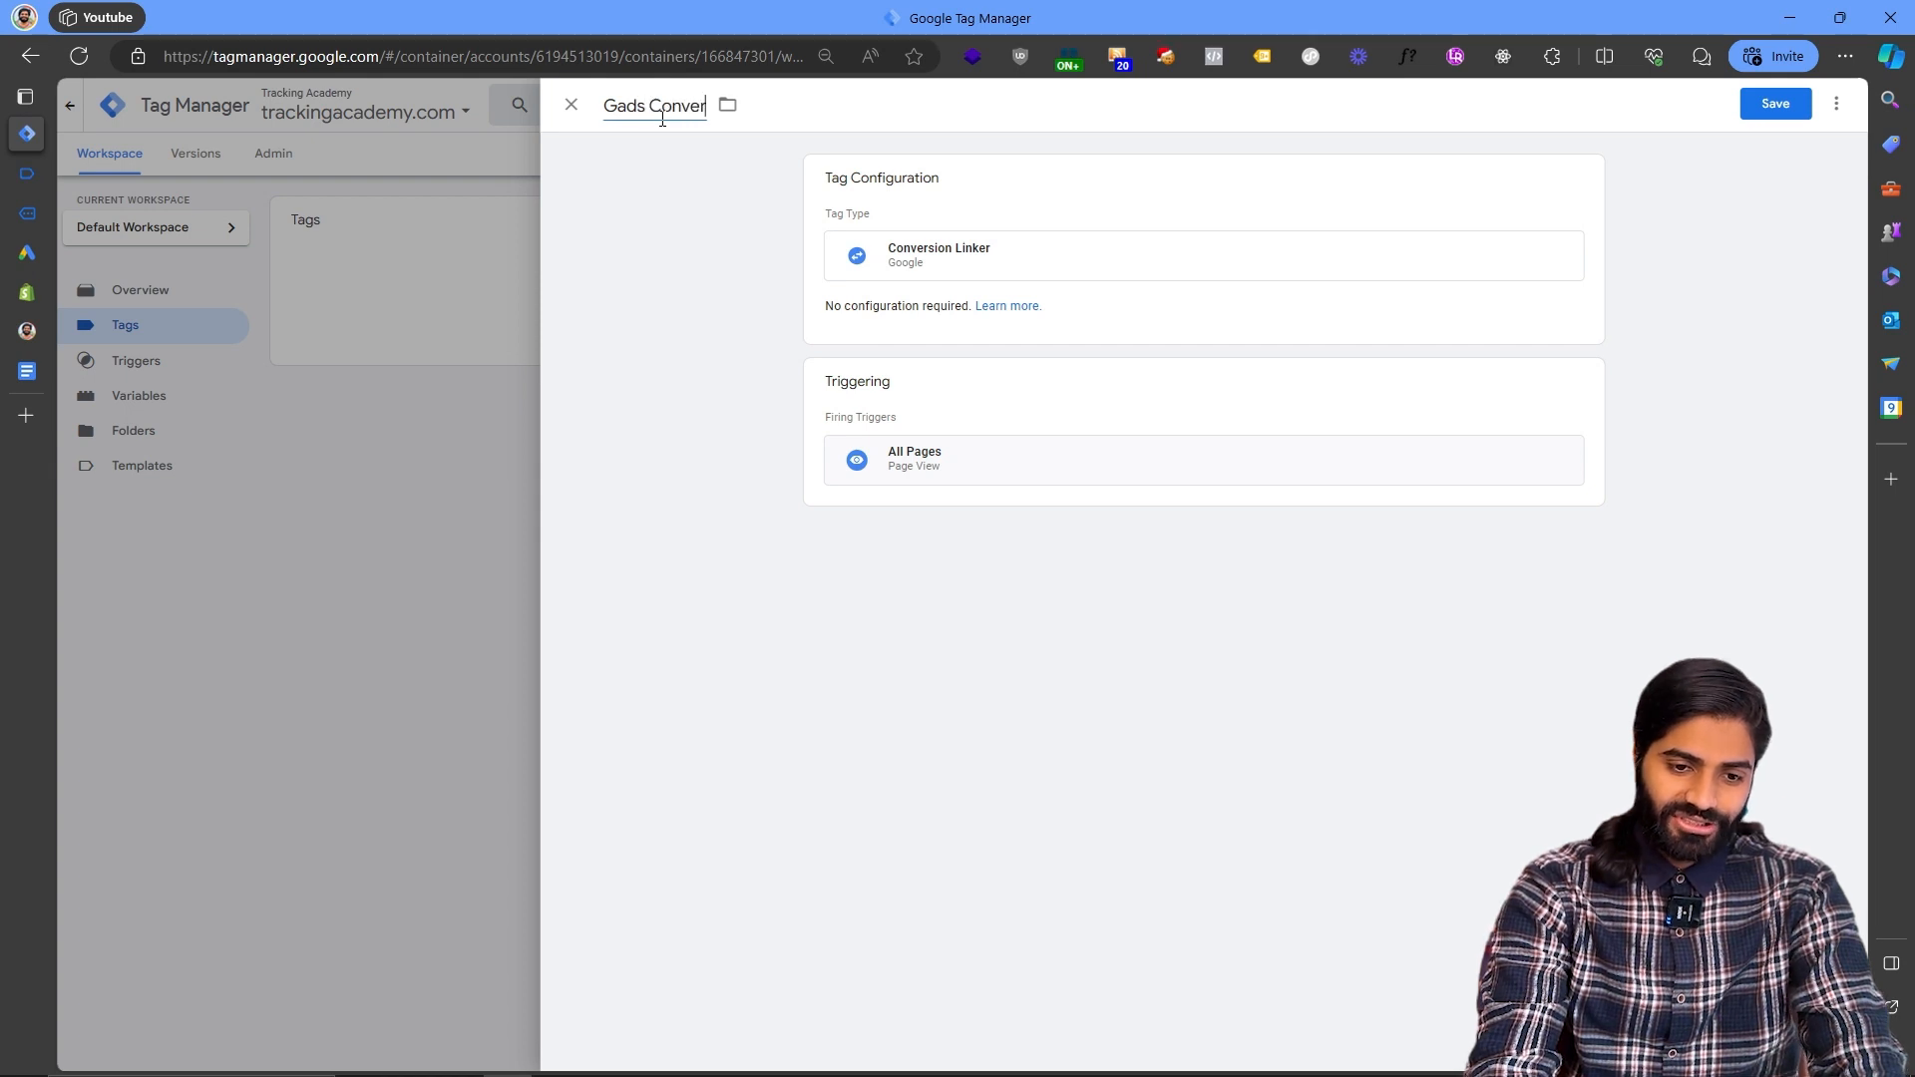
pyautogui.write('sin Linker')
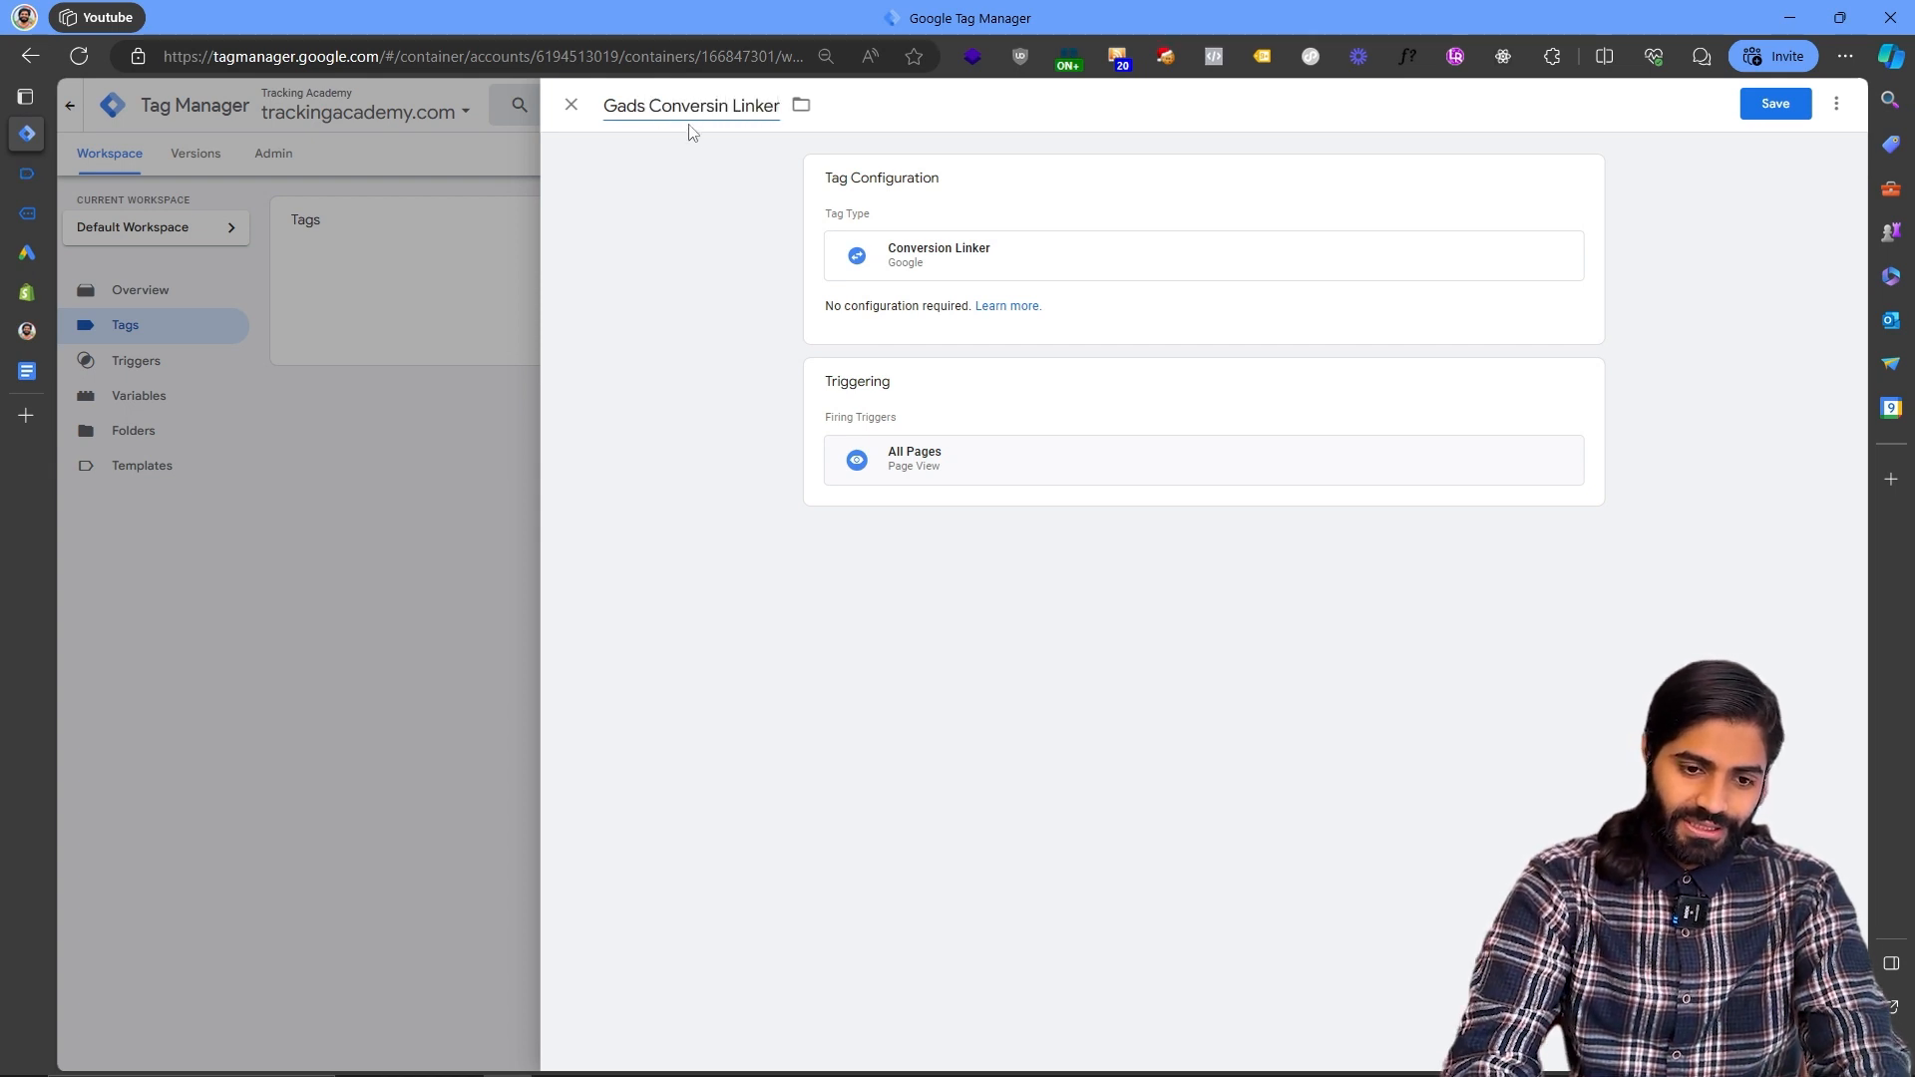
pyautogui.click(719, 110)
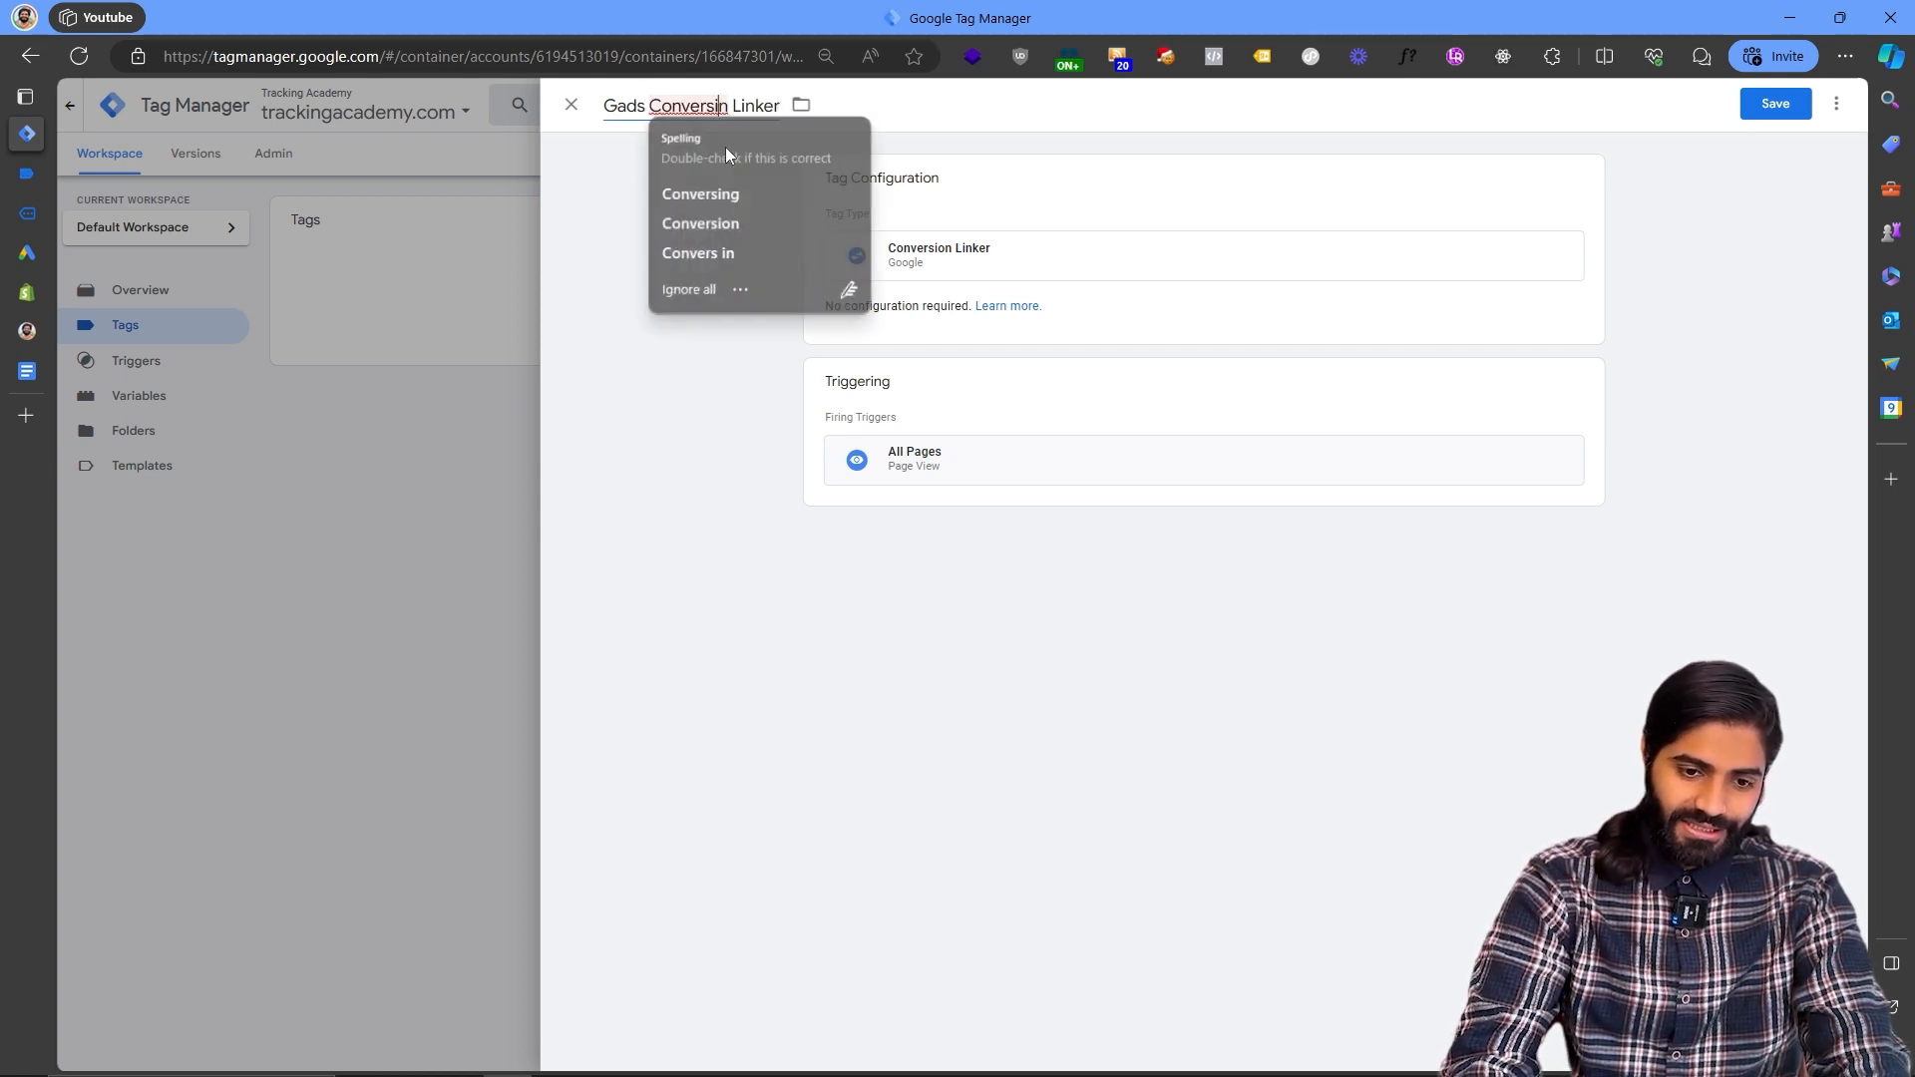
pyautogui.click(727, 223)
pyautogui.click(1755, 108)
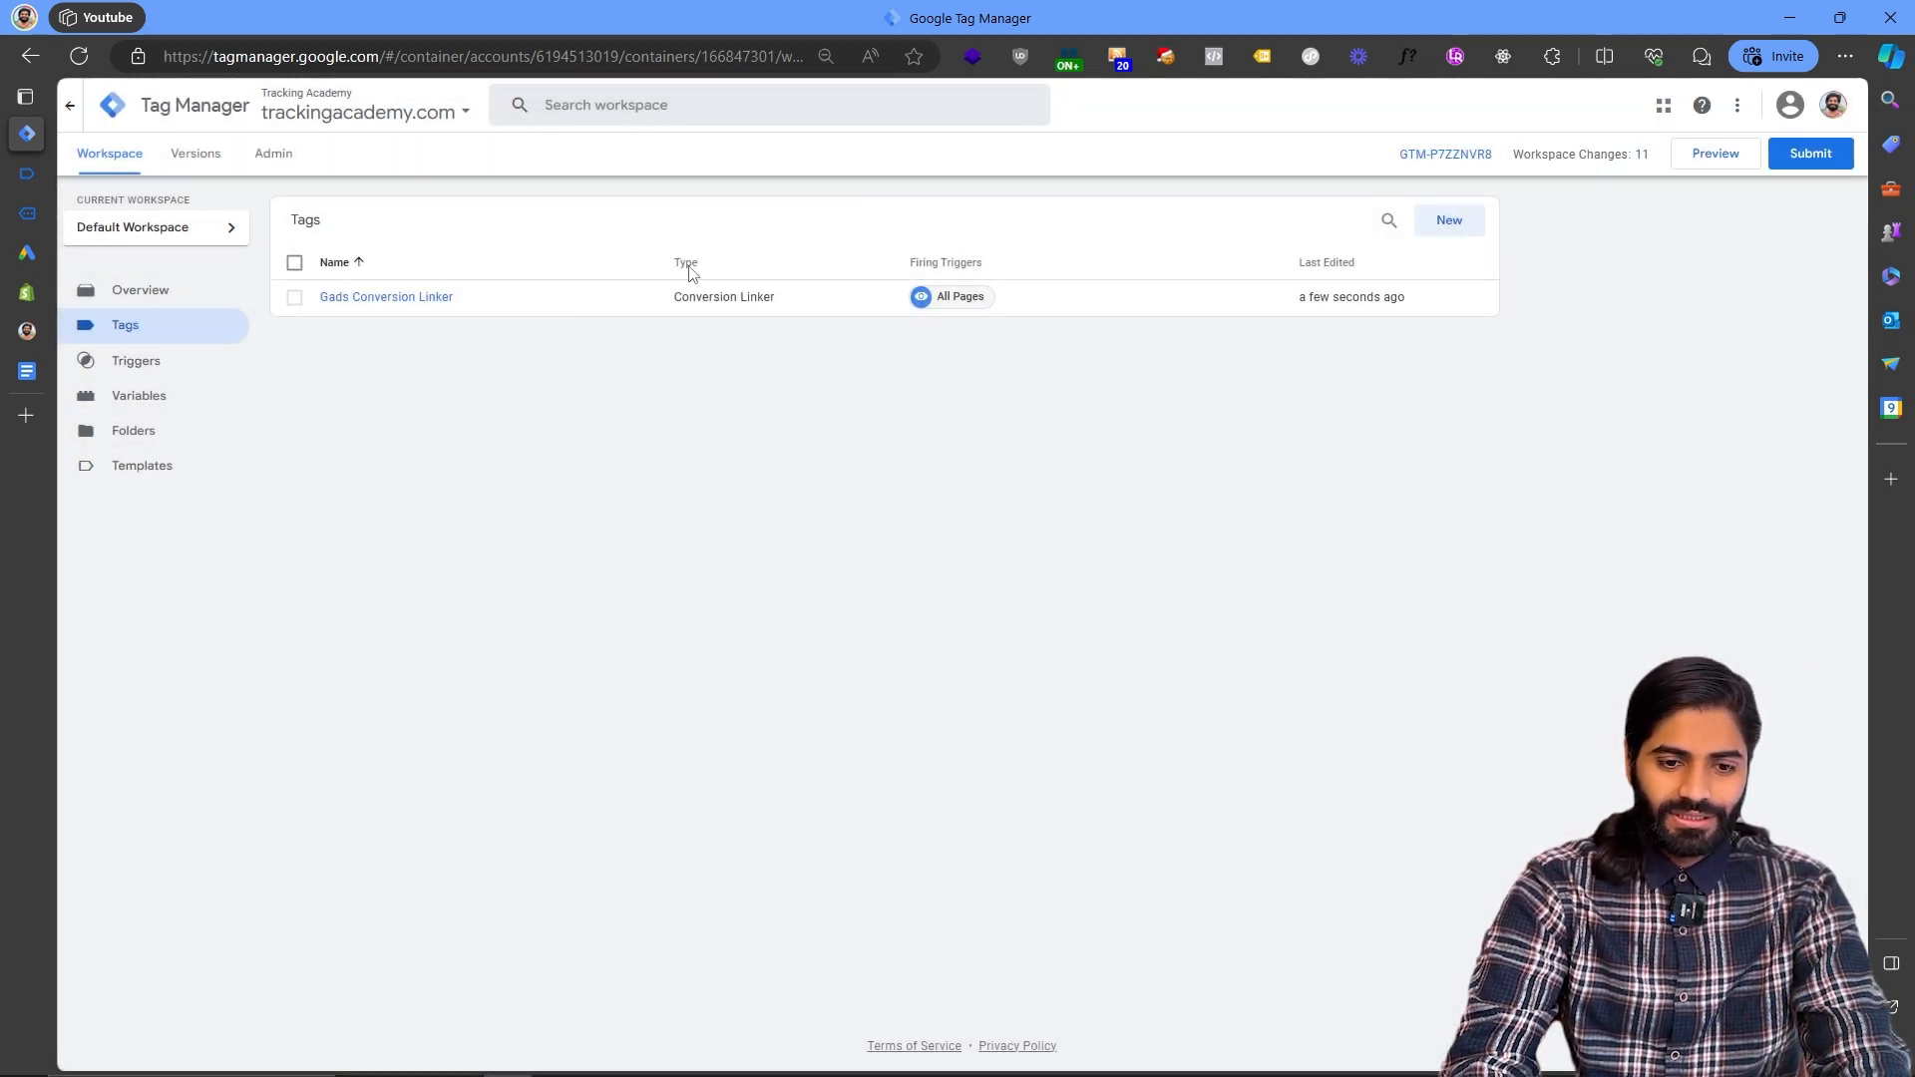
# - Start a new tag and create a new Custom Event trigger for it
pyautogui.click(1451, 223)
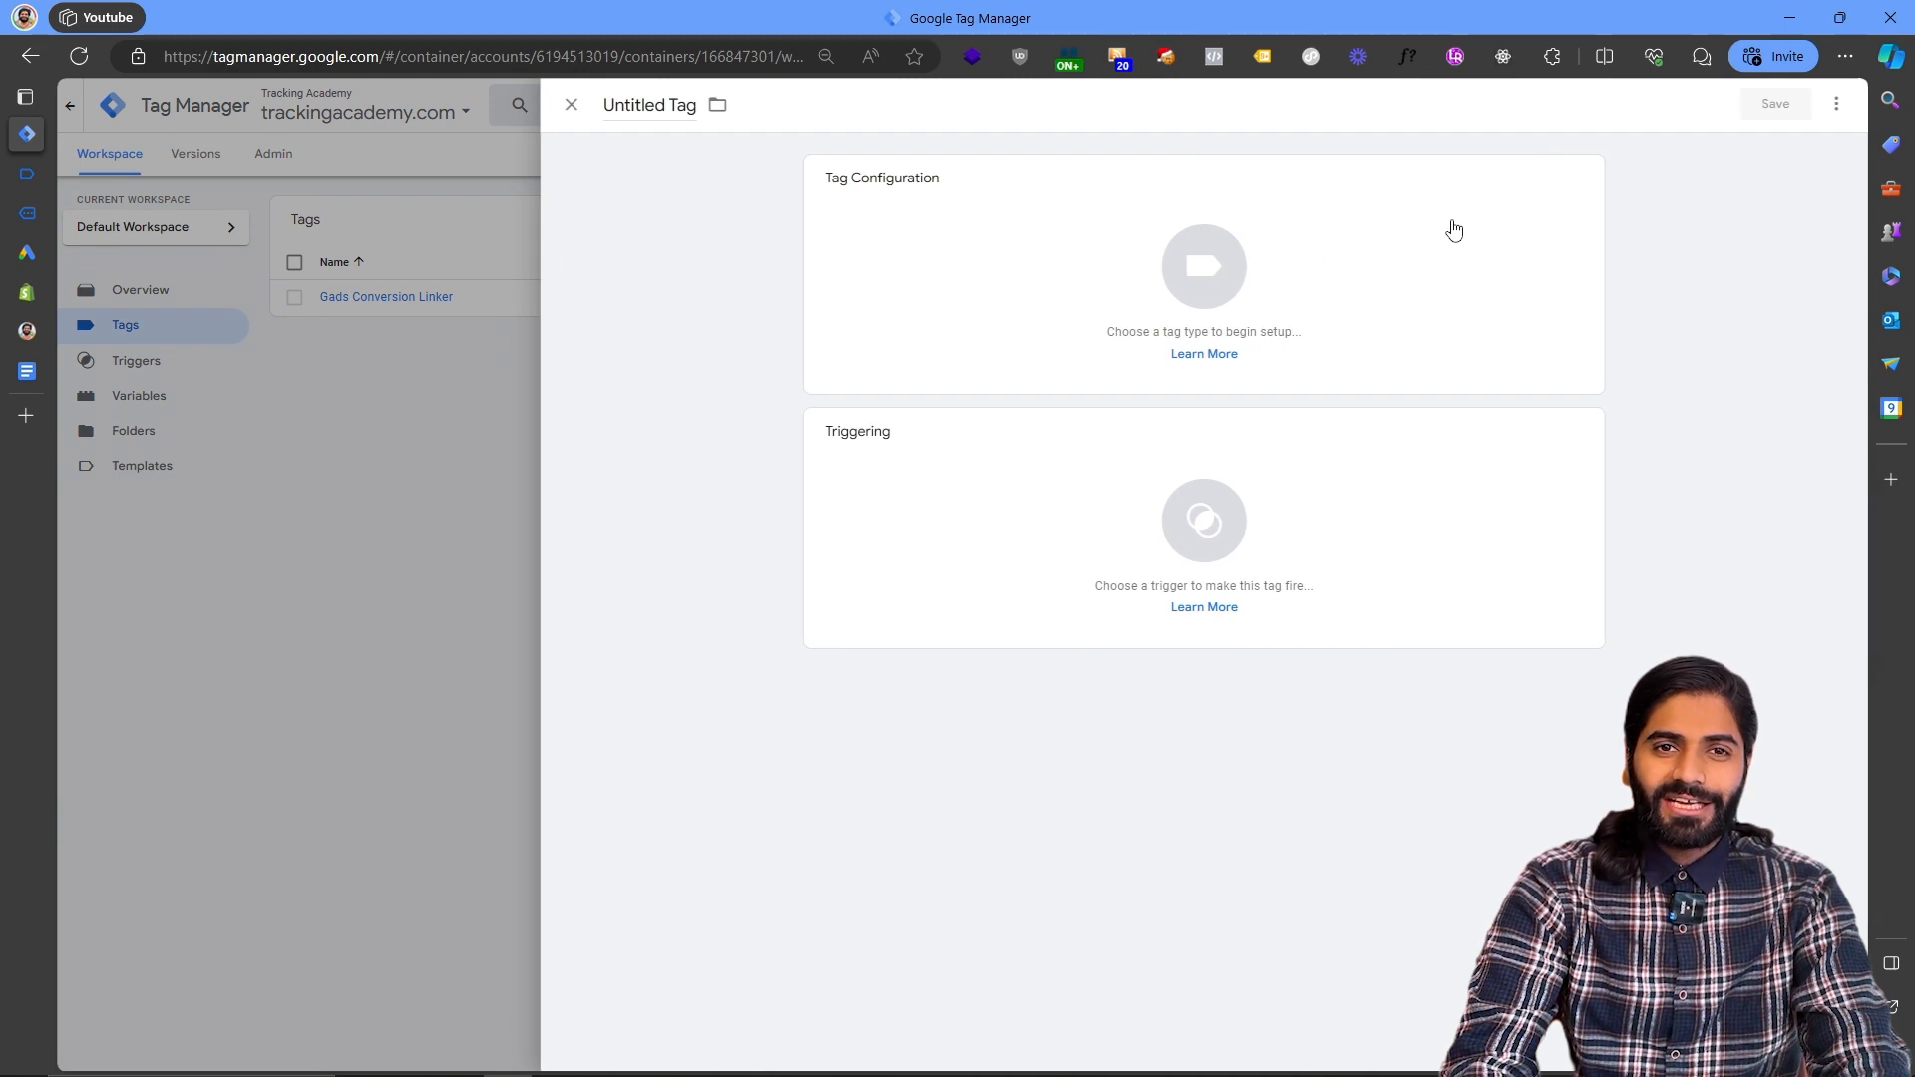
pyautogui.click(1091, 492)
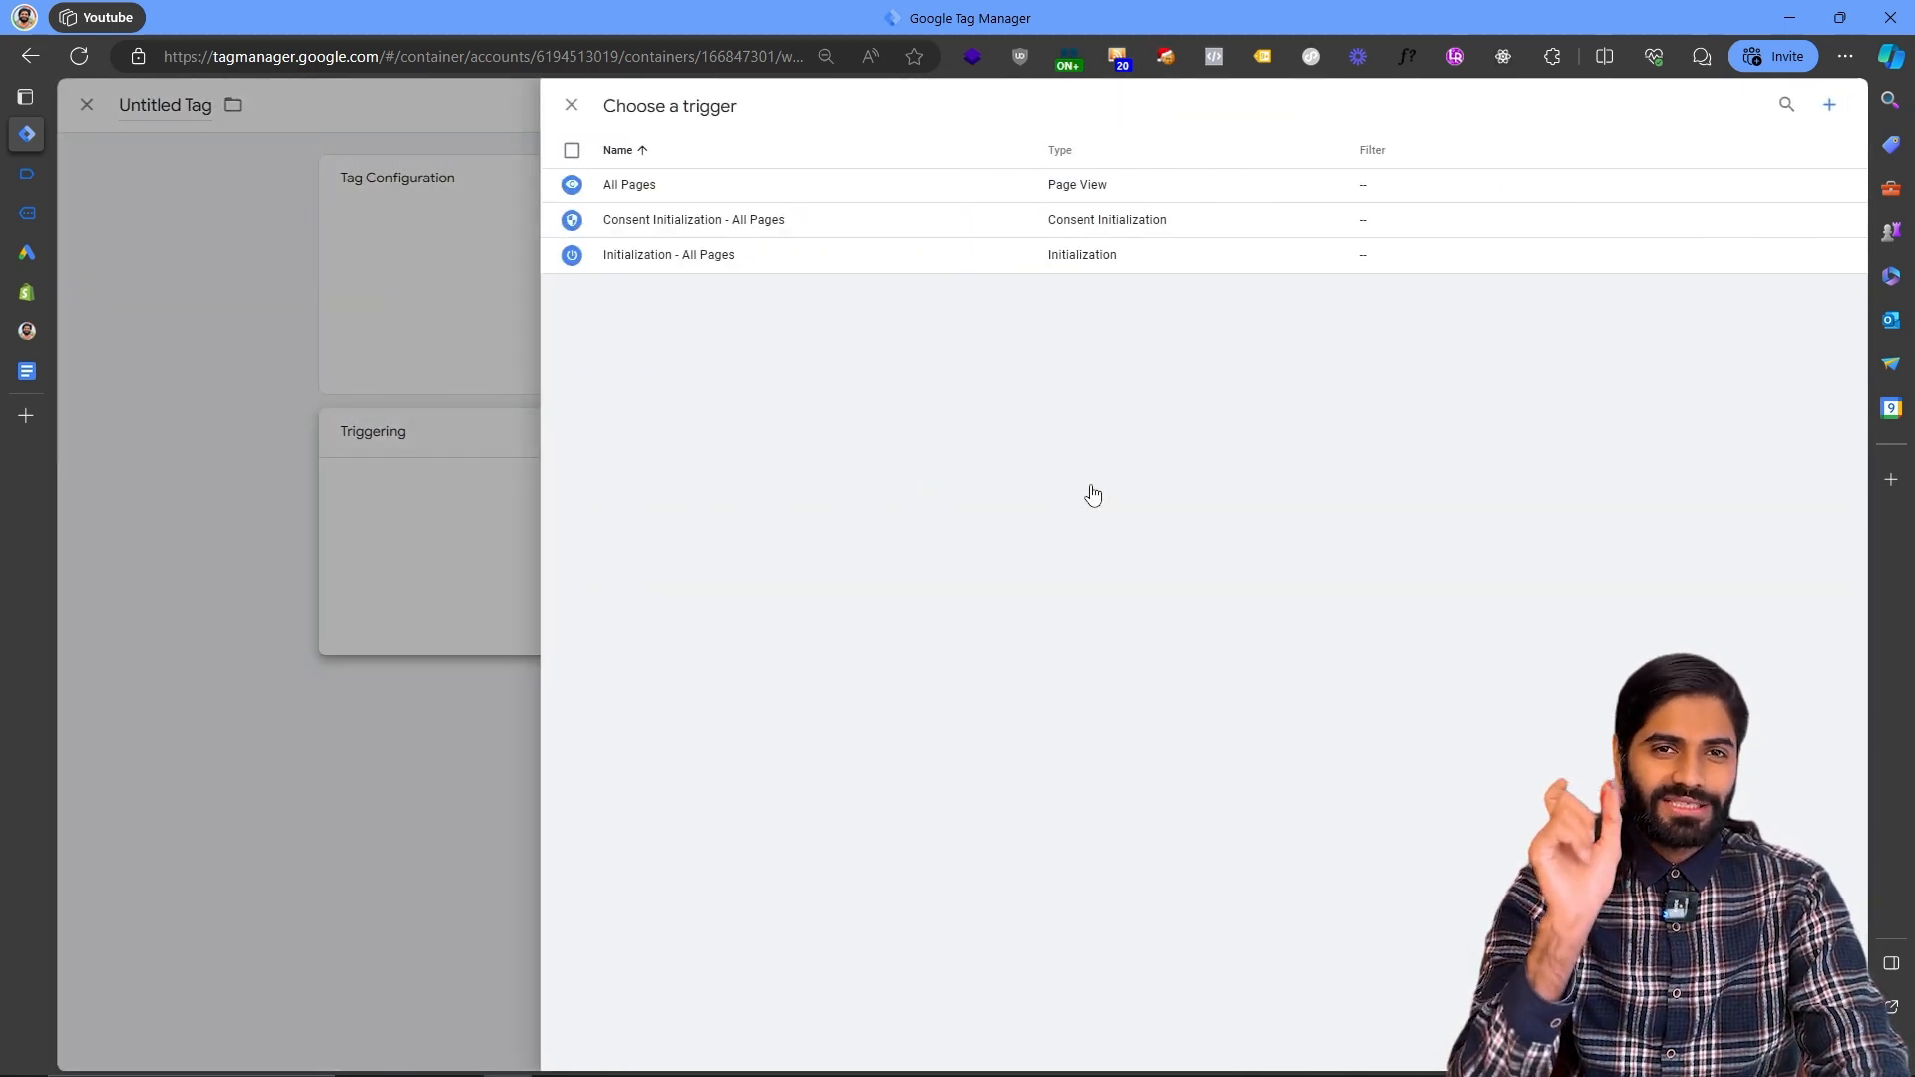
pyautogui.click(1831, 104)
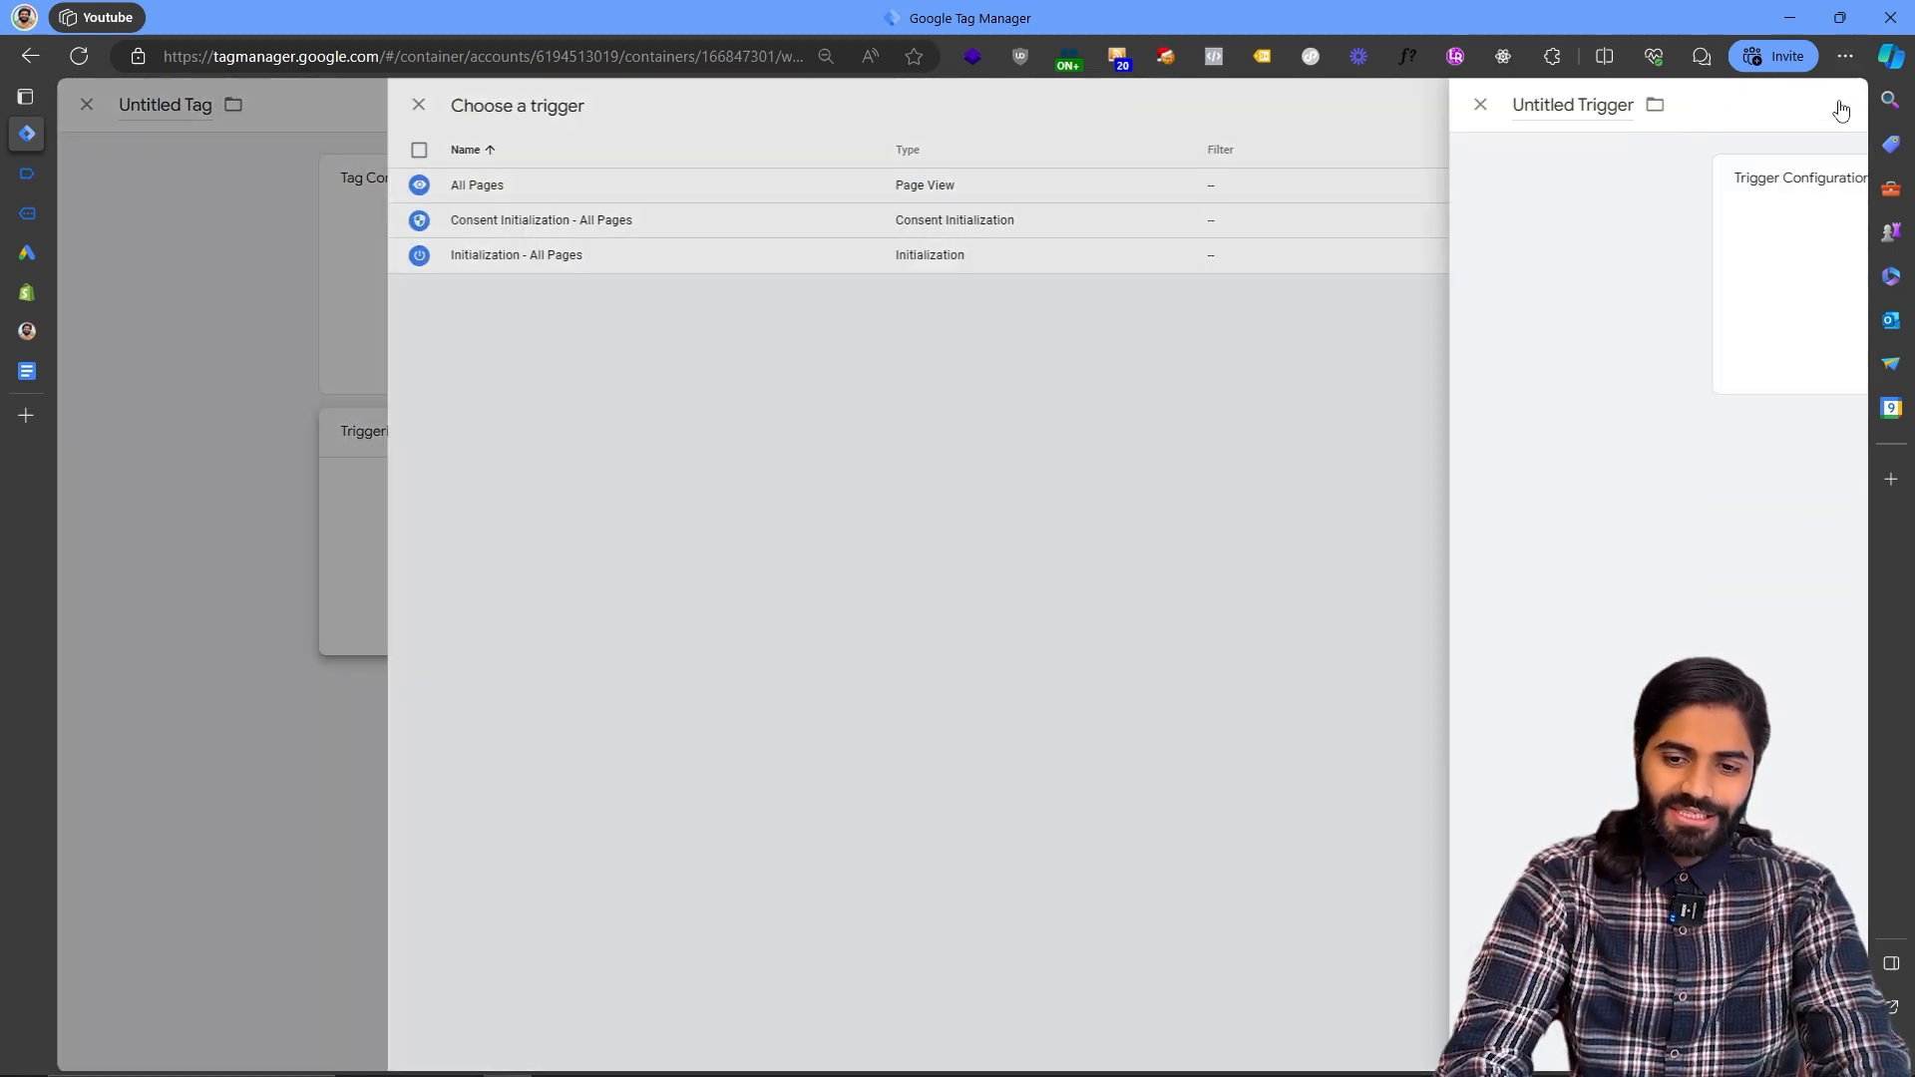
pyautogui.click(1370, 277)
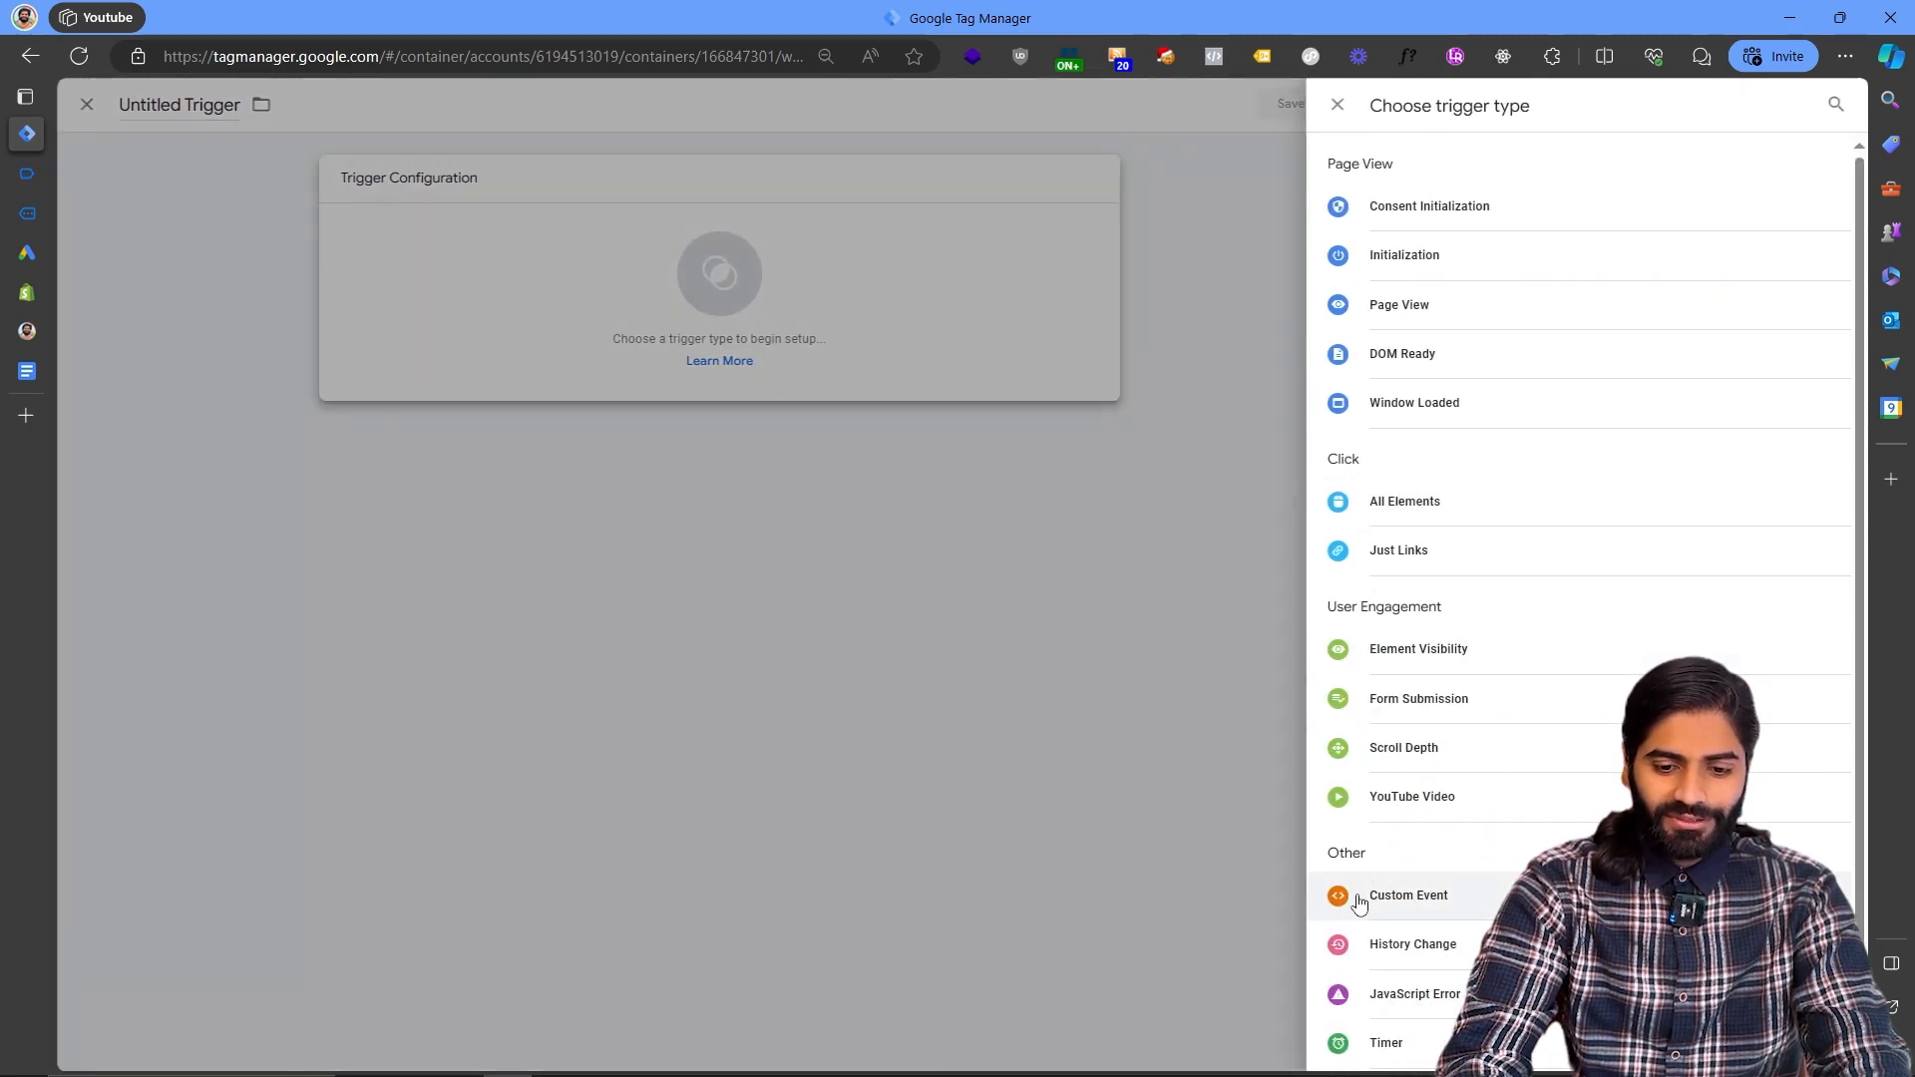
pyautogui.click(1352, 898)
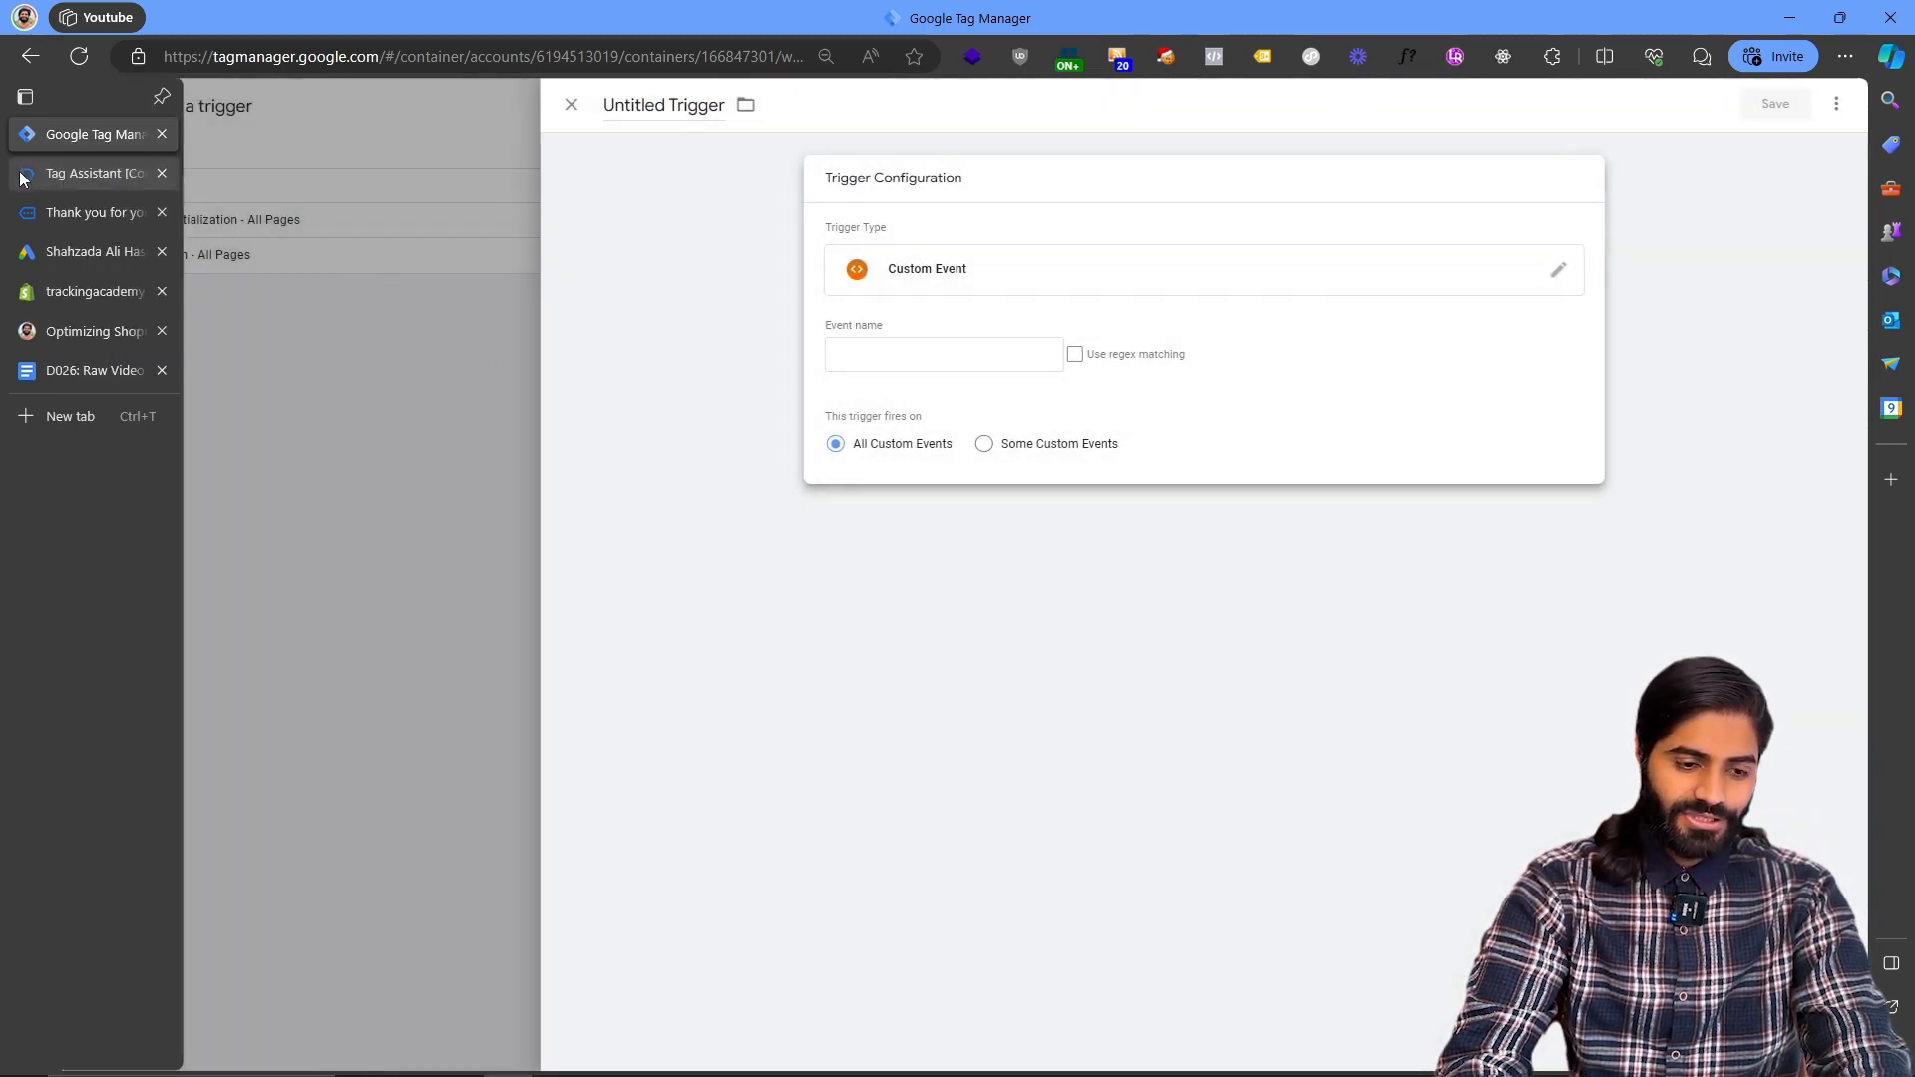
# - Copy the custom_purchase event name from Tag Assistant and enter it as the trigger's event name
pyautogui.click(90, 174)
pyautogui.scroll(7, 473, 342)
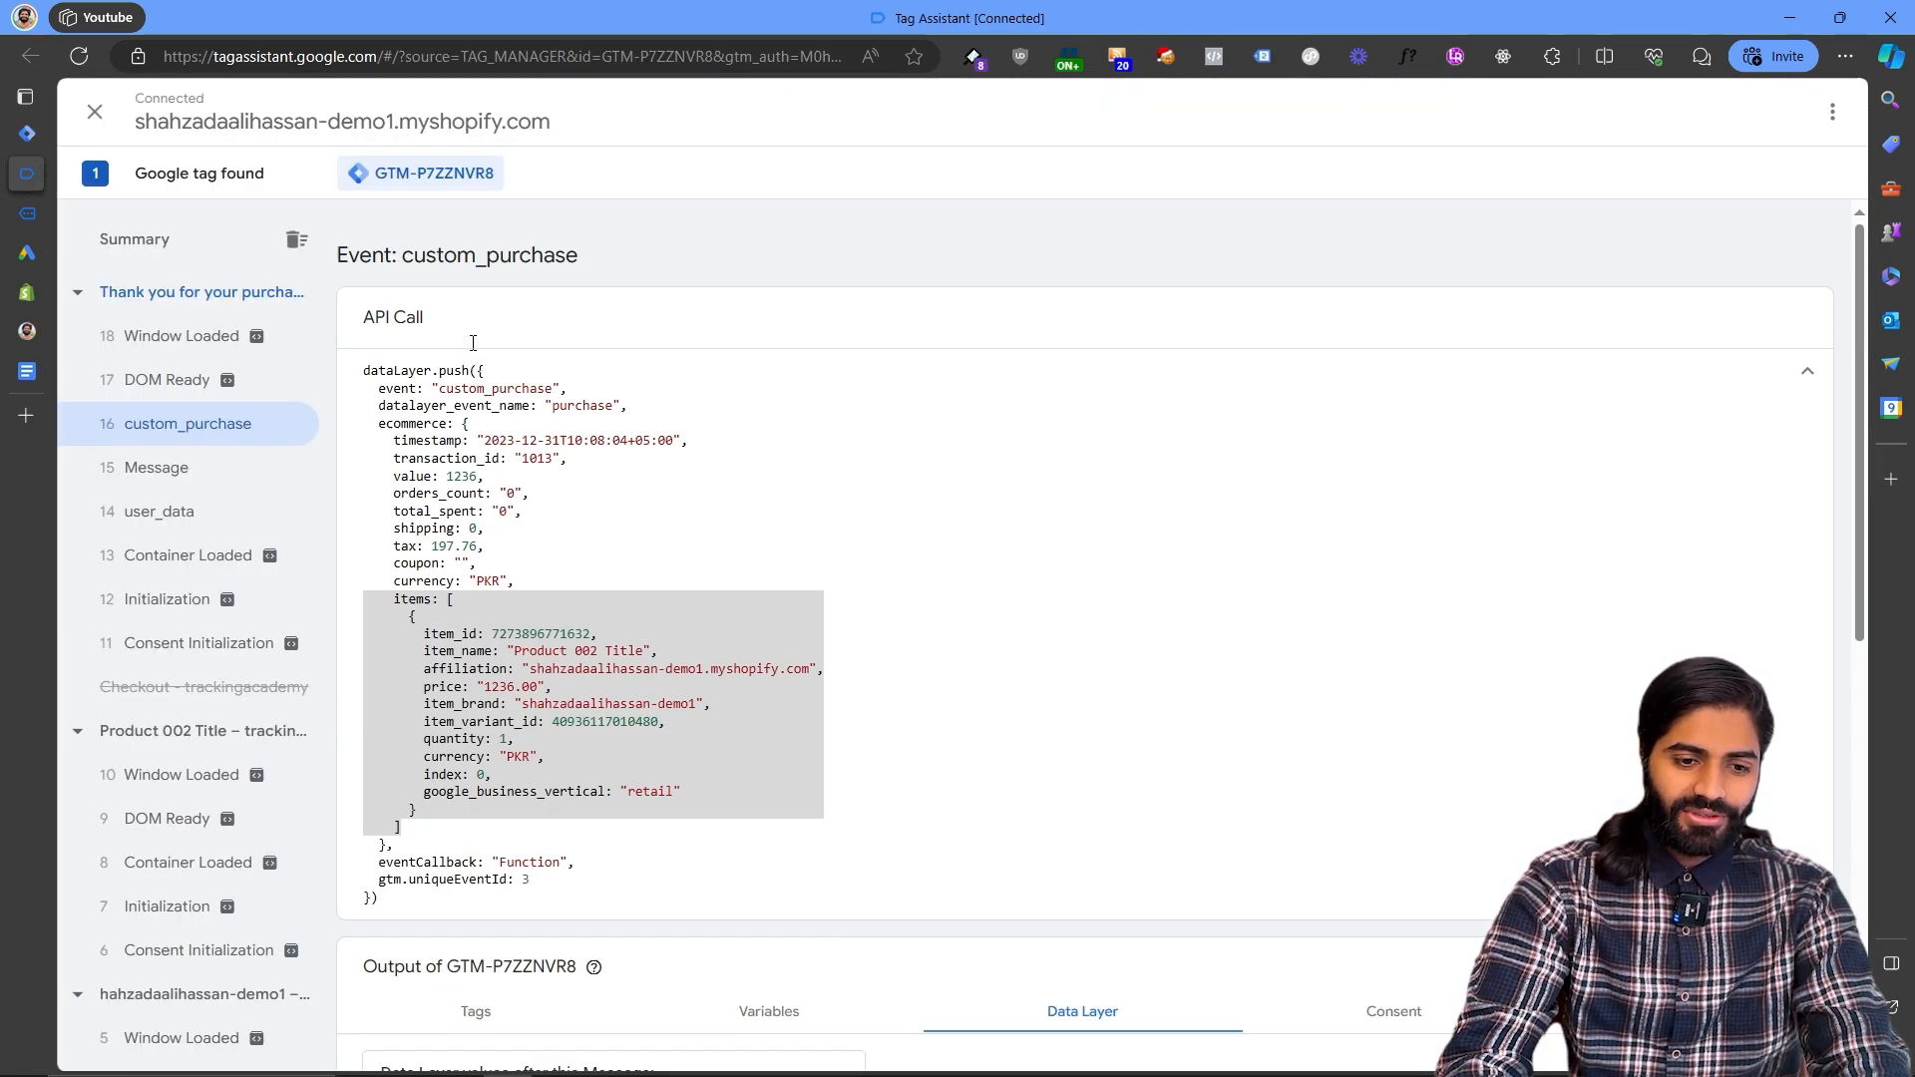
pyautogui.doubleClick(509, 258)
pyautogui.rightClick(504, 256)
pyautogui.click(527, 271)
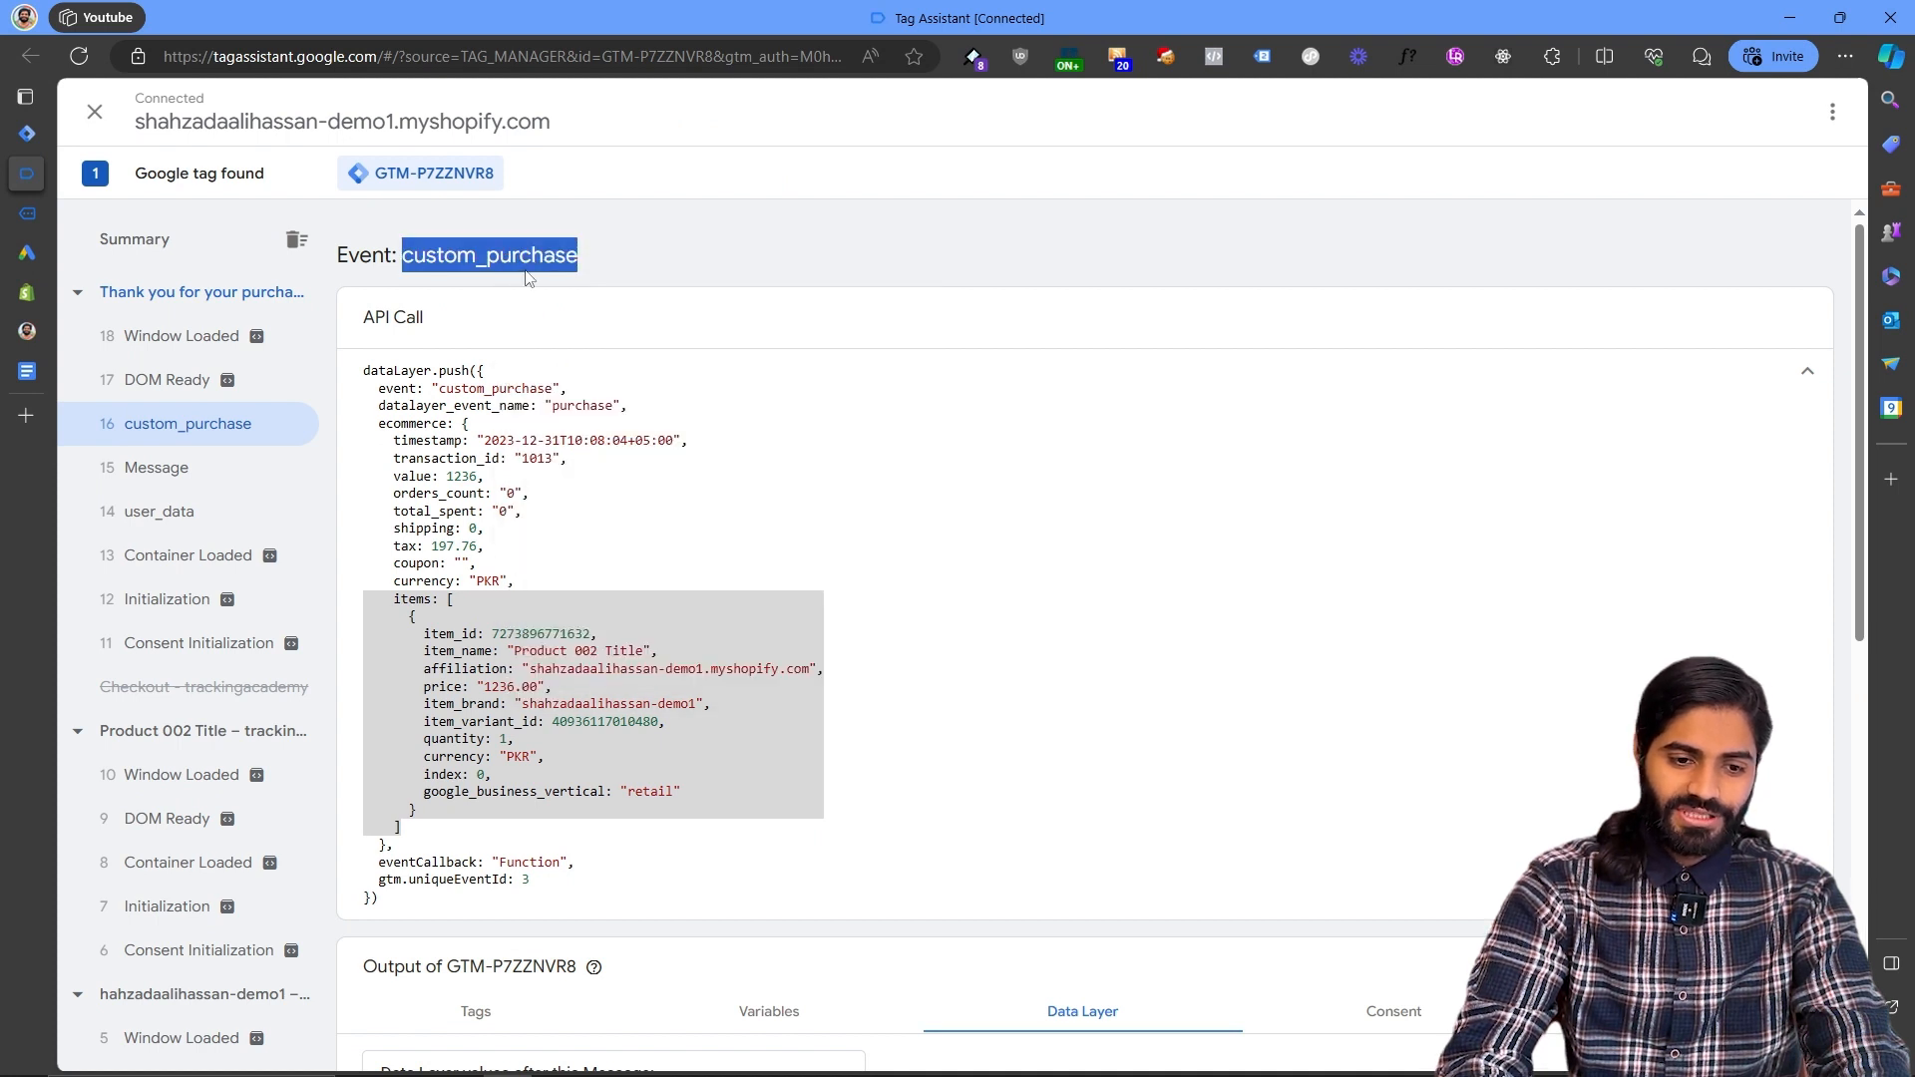
pyautogui.click(27, 132)
pyautogui.click(901, 356)
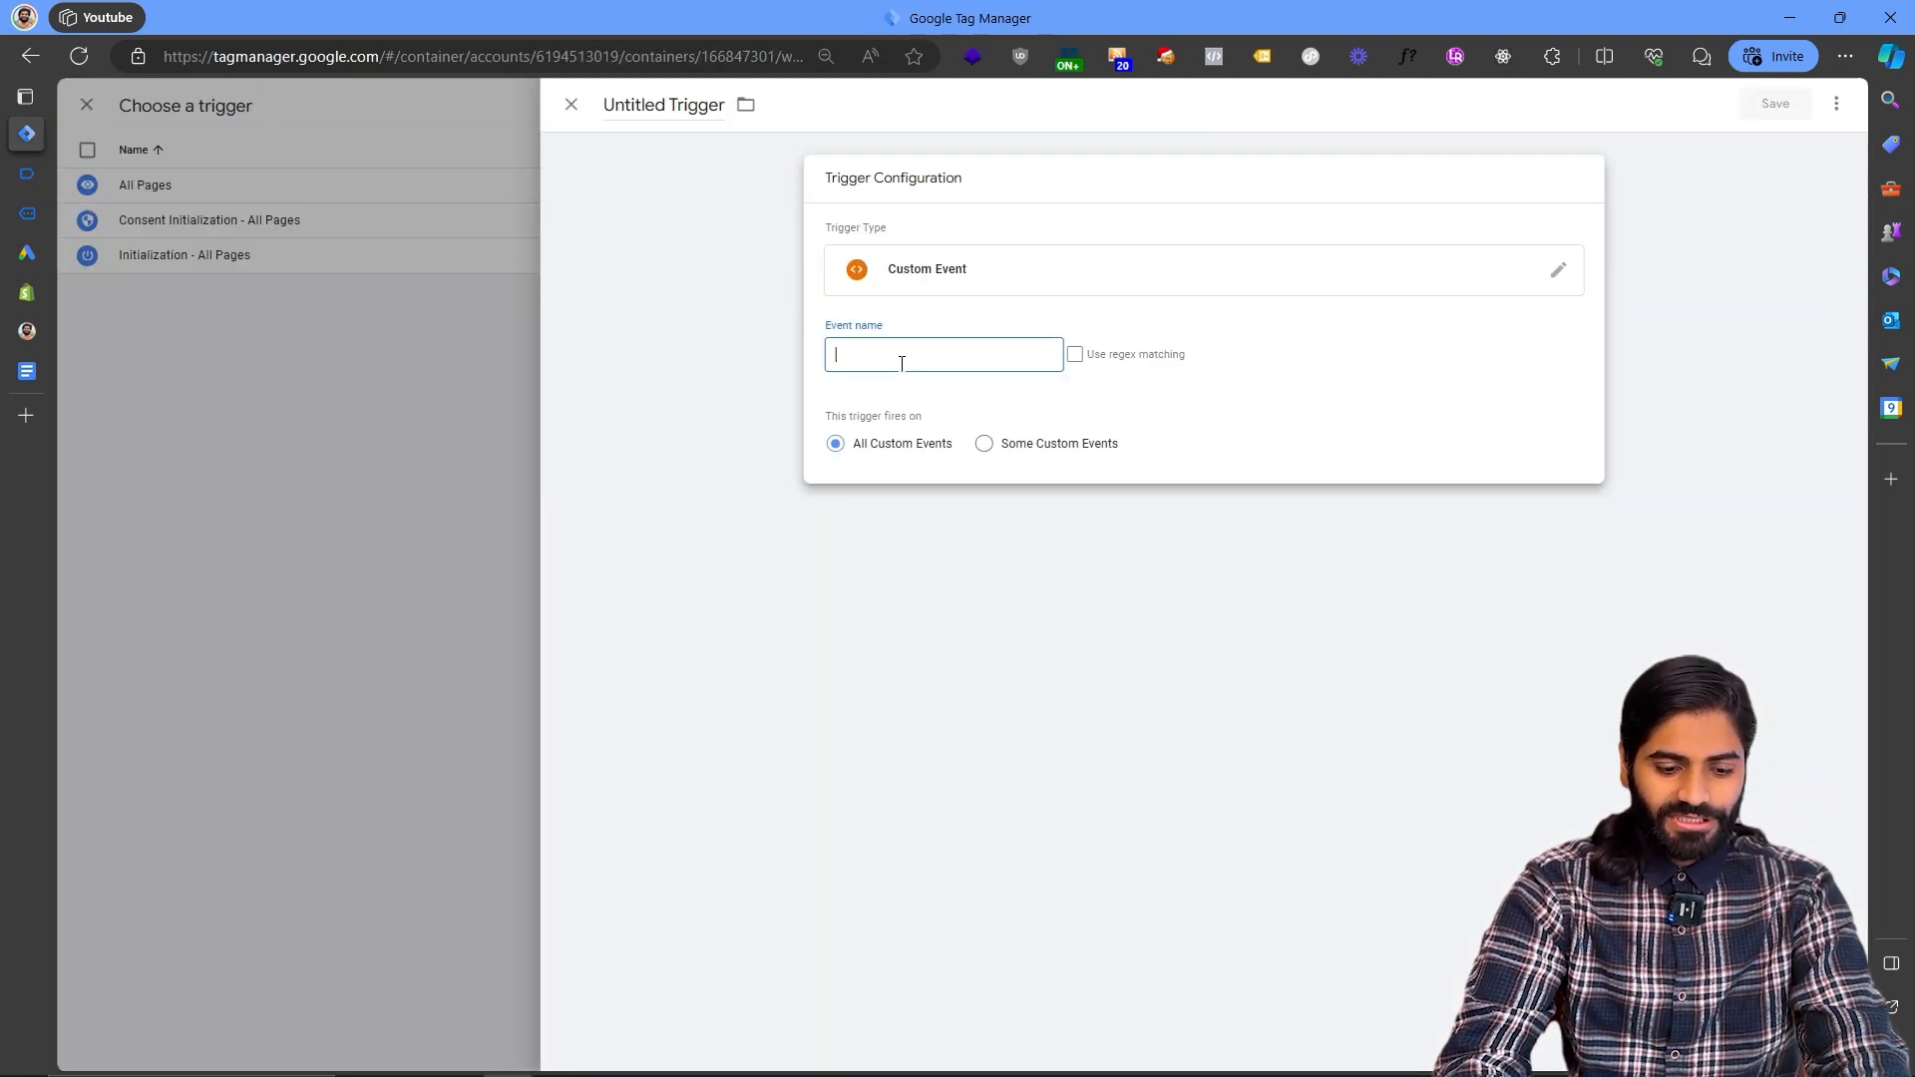
pyautogui.hotkey('ctrl', 'v')
# - Name the trigger CE custom_purchase and save it
pyautogui.click(664, 103)
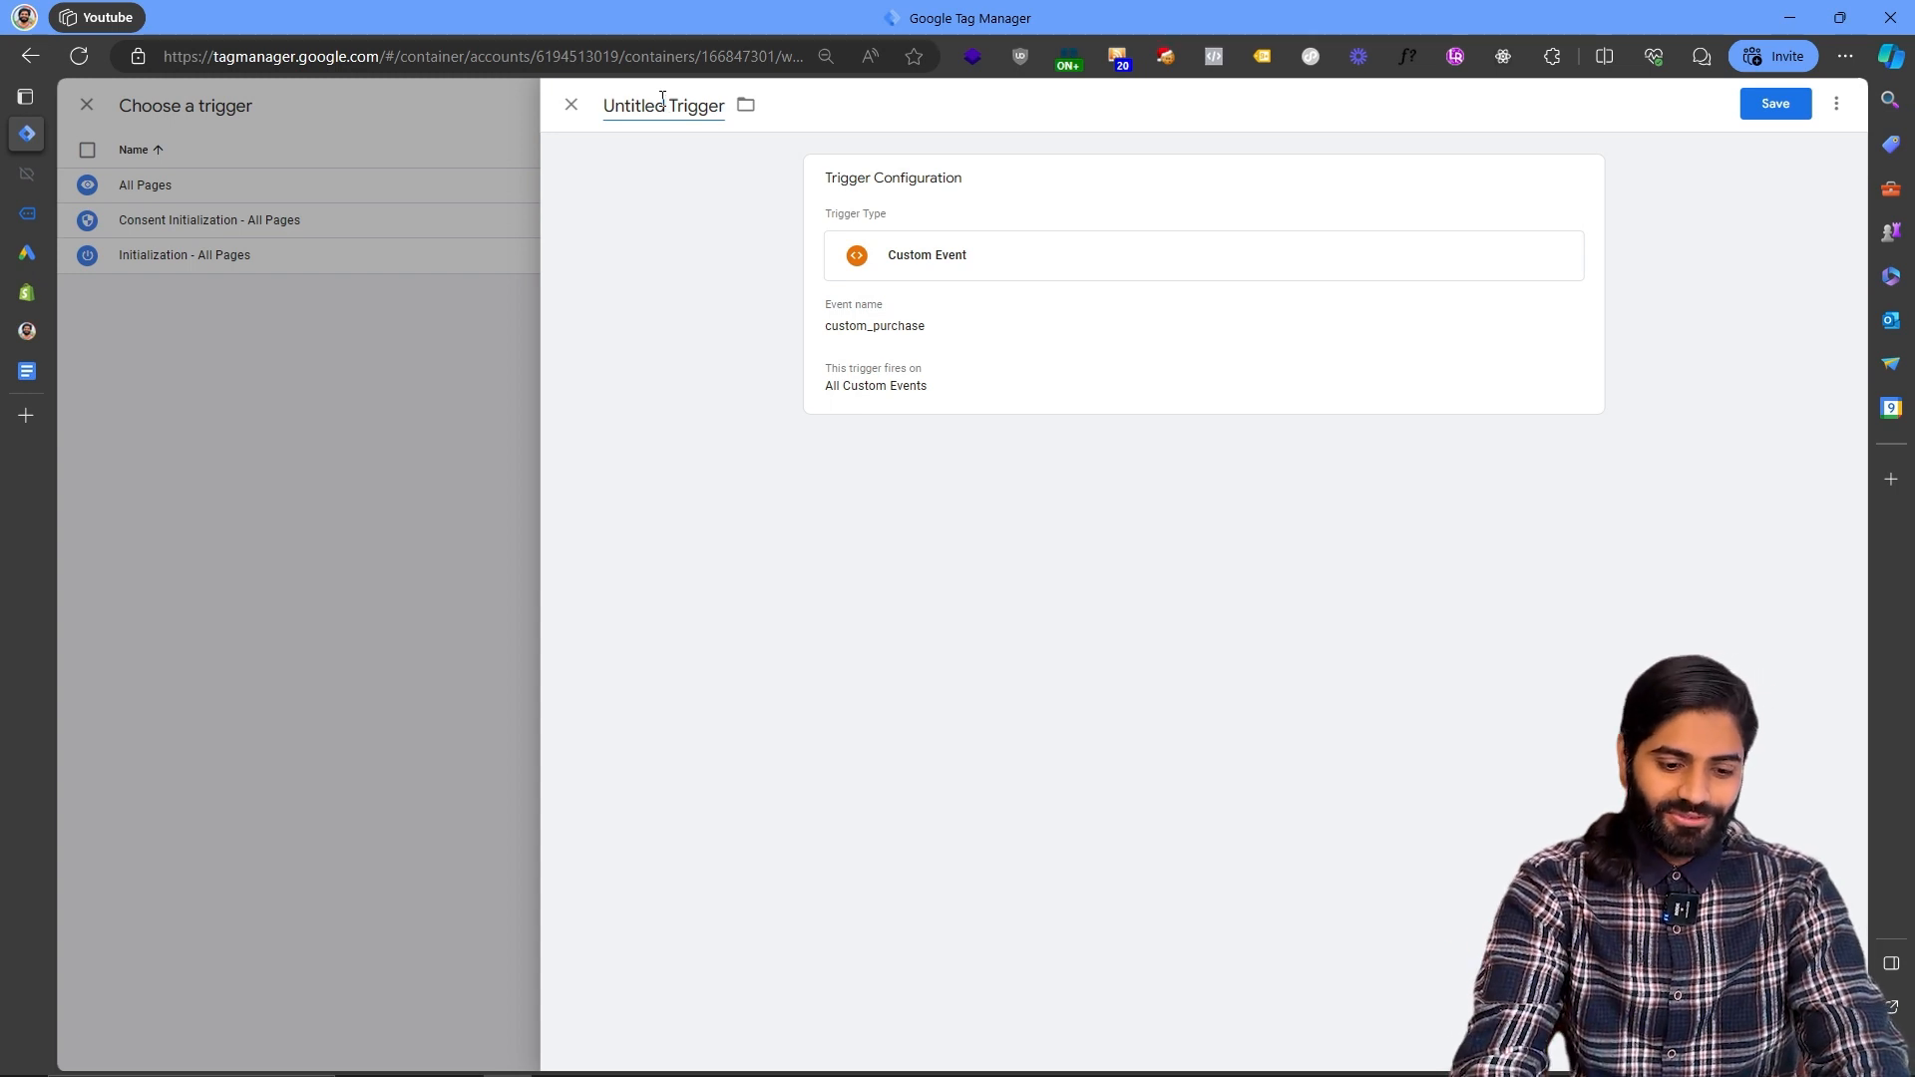
pyautogui.hotkey('ctrl', 'a')
pyautogui.write('Gads')
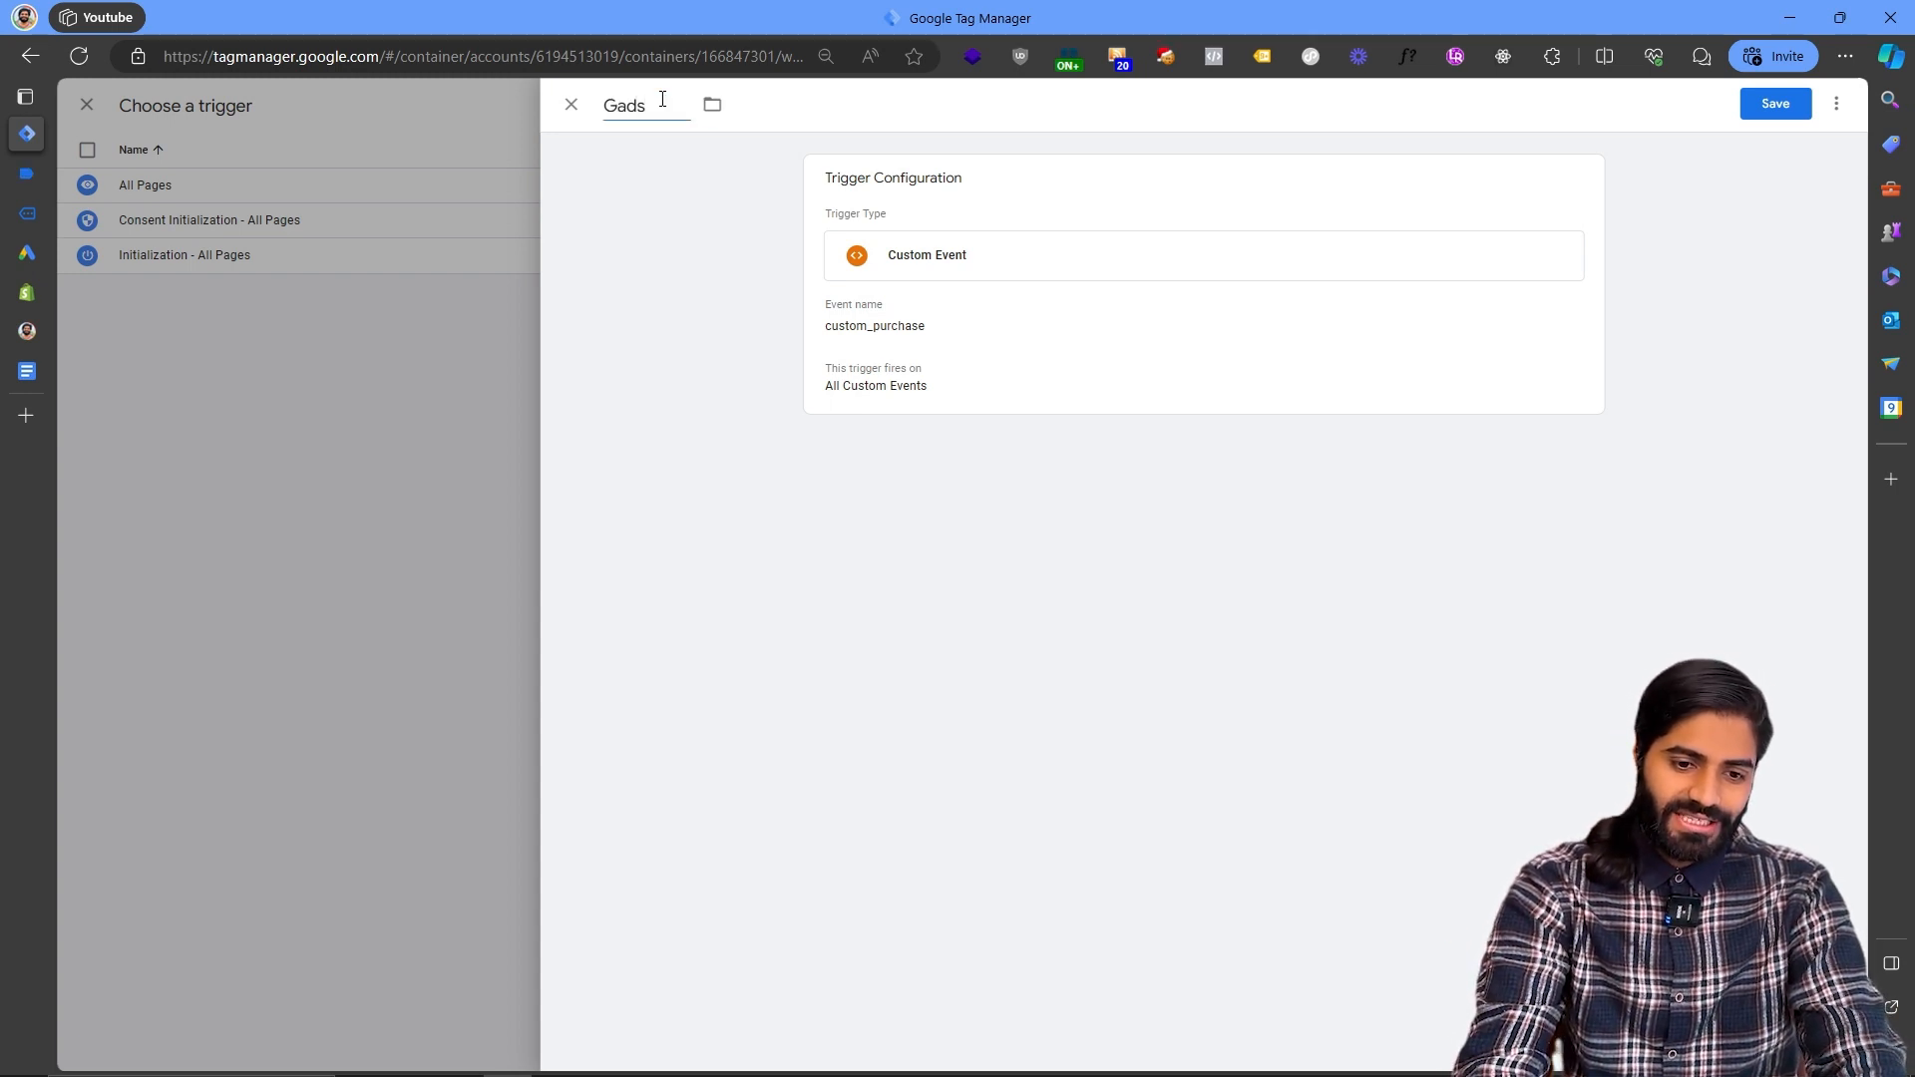
pyautogui.hotkey('ctrl', 'a')
pyautogui.write('CE')
pyautogui.hotkey('ctrl', 'v')
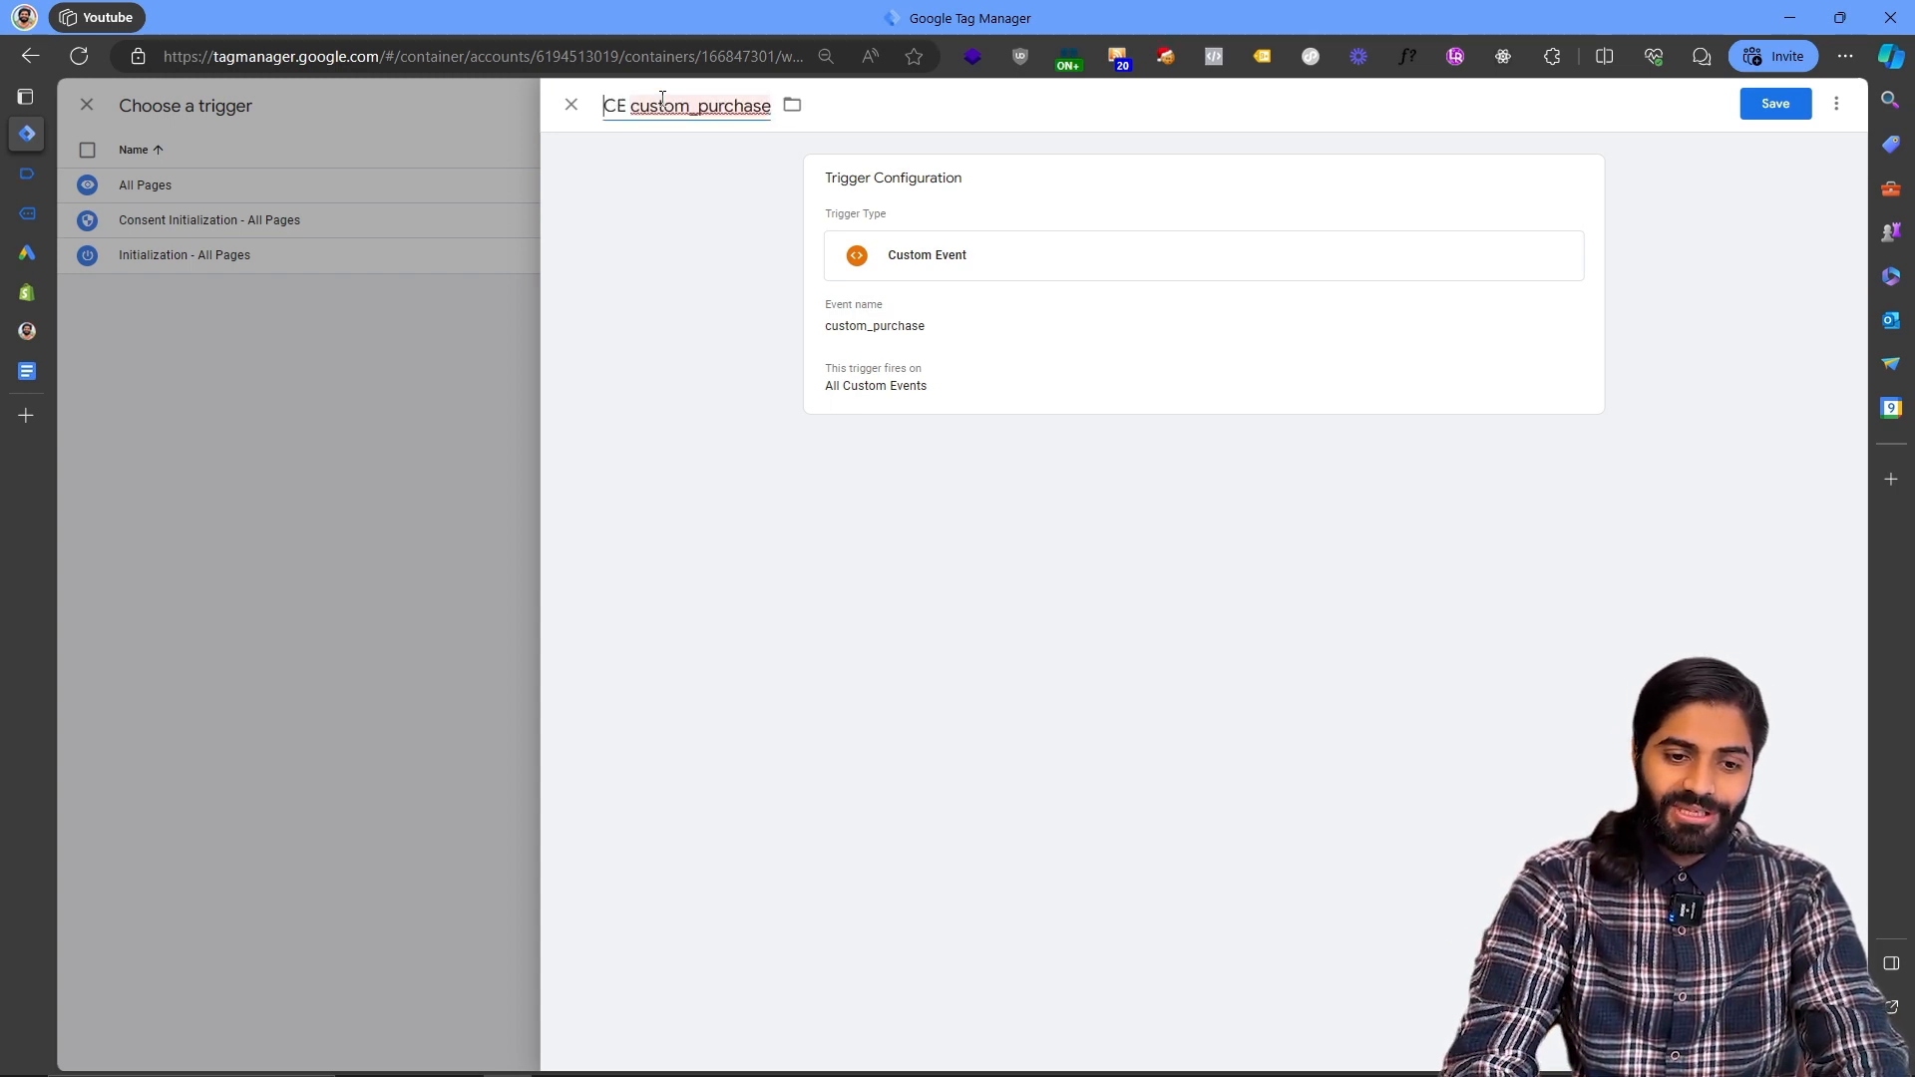
pyautogui.click(1775, 108)
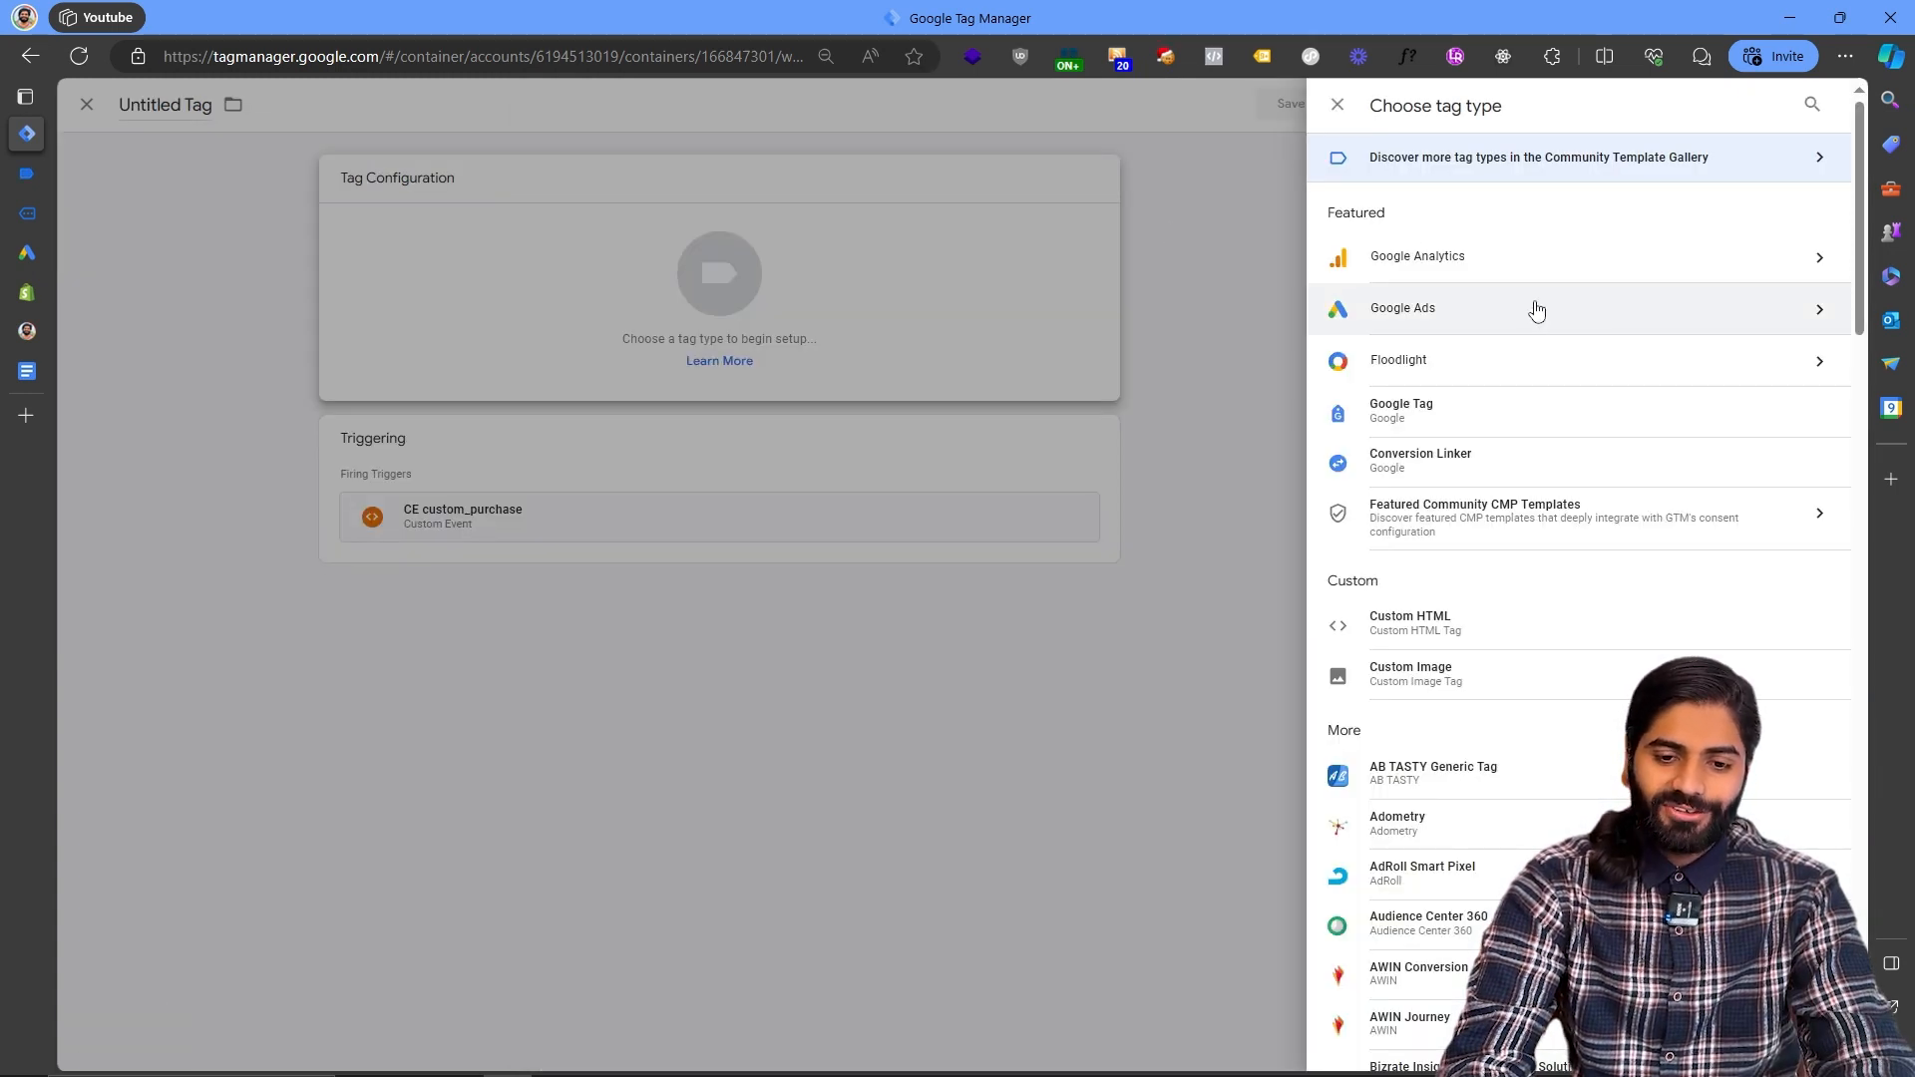
# - Make the tag a Google Ads Remarketing tag with Conversion ID {{Gads Conversion ID}} and Conversion Label {{Gads CL Purchase}}
pyautogui.click(1536, 311)
pyautogui.click(1527, 319)
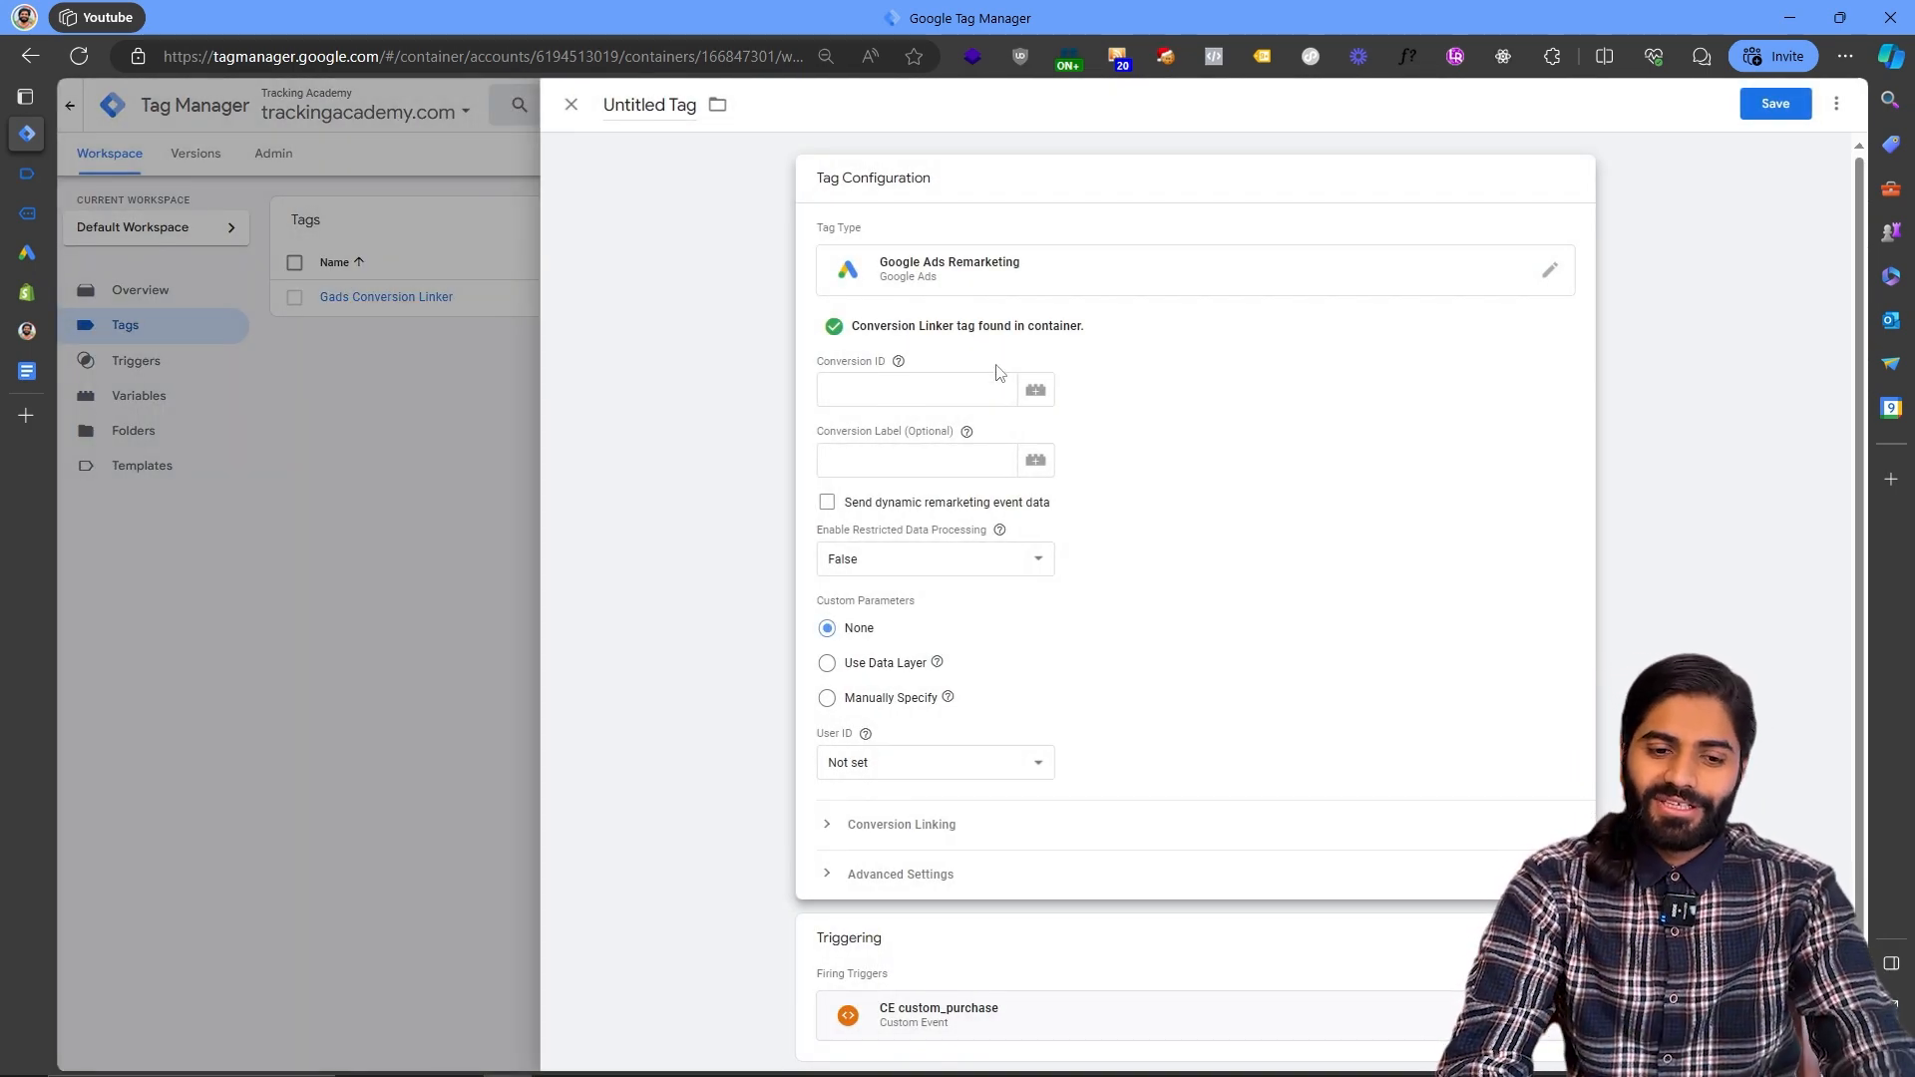
pyautogui.click(1035, 389)
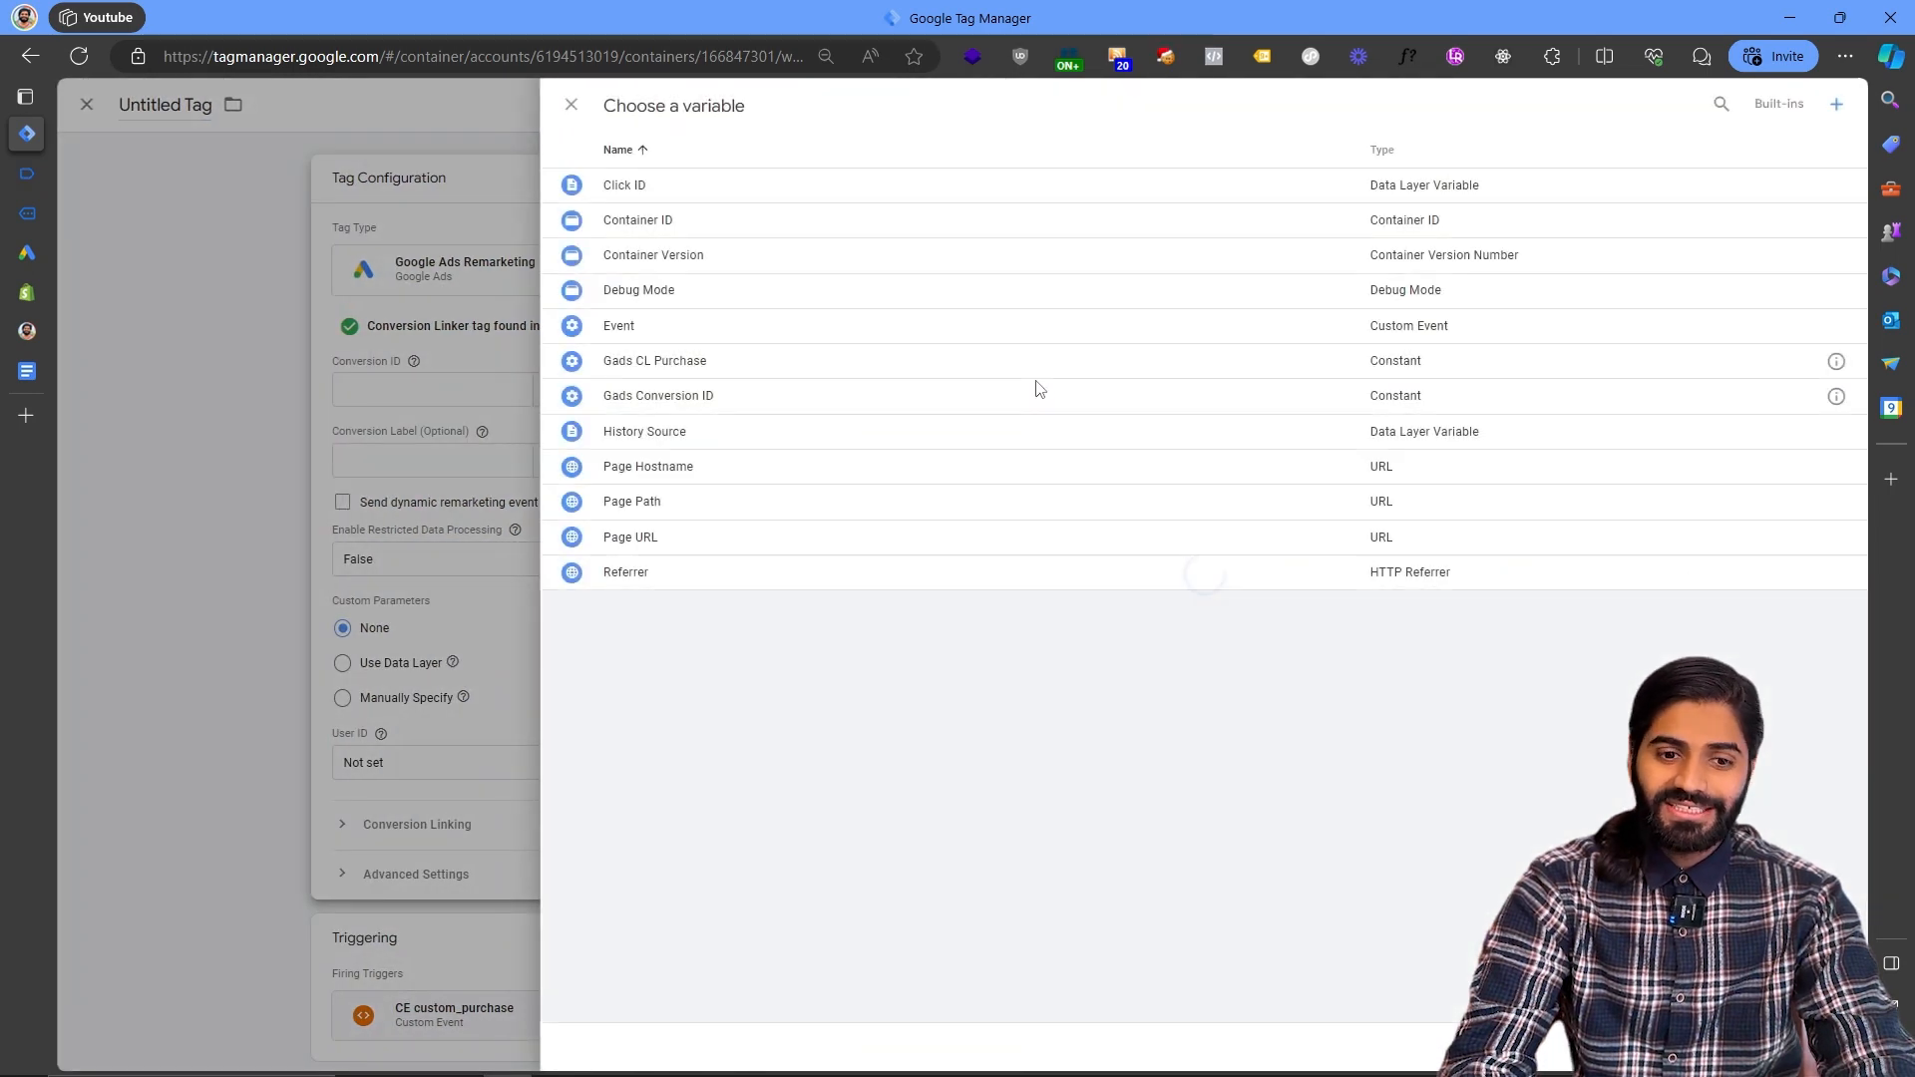
pyautogui.click(686, 397)
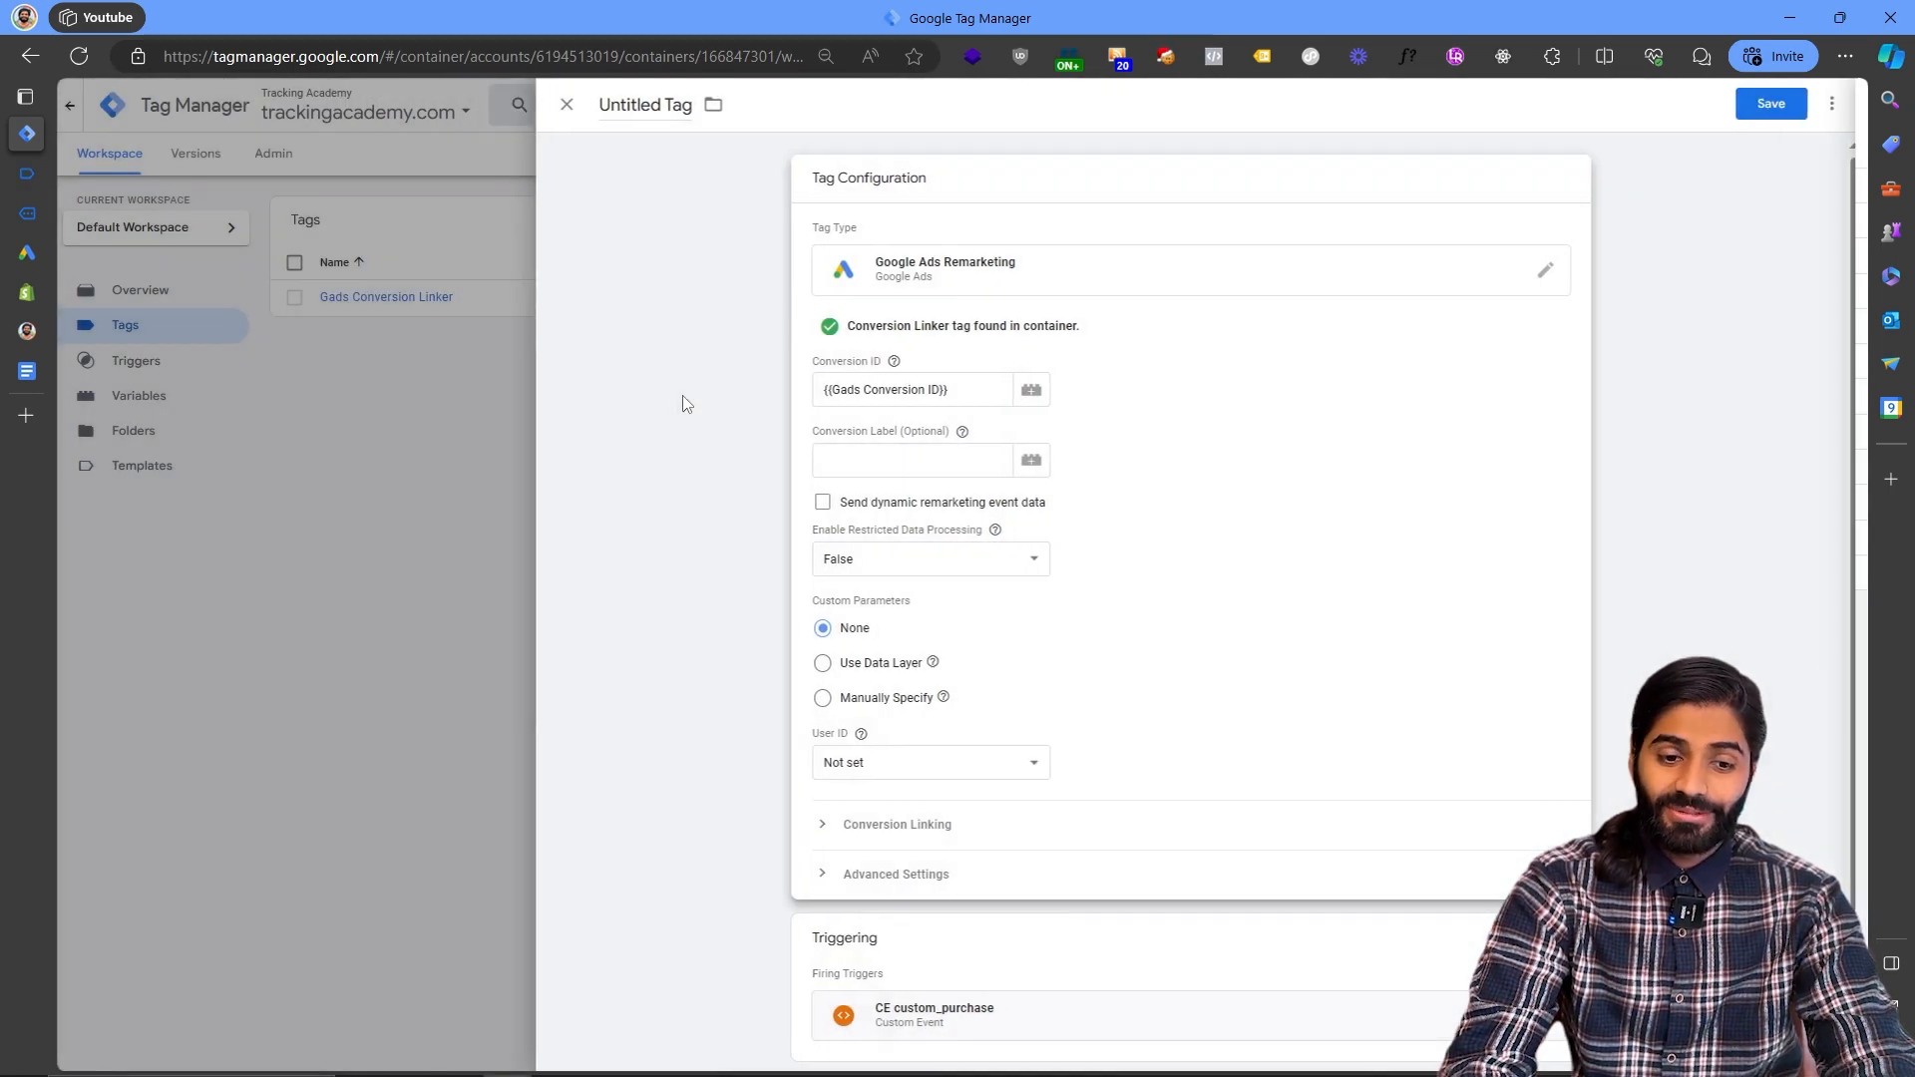
pyautogui.click(1031, 460)
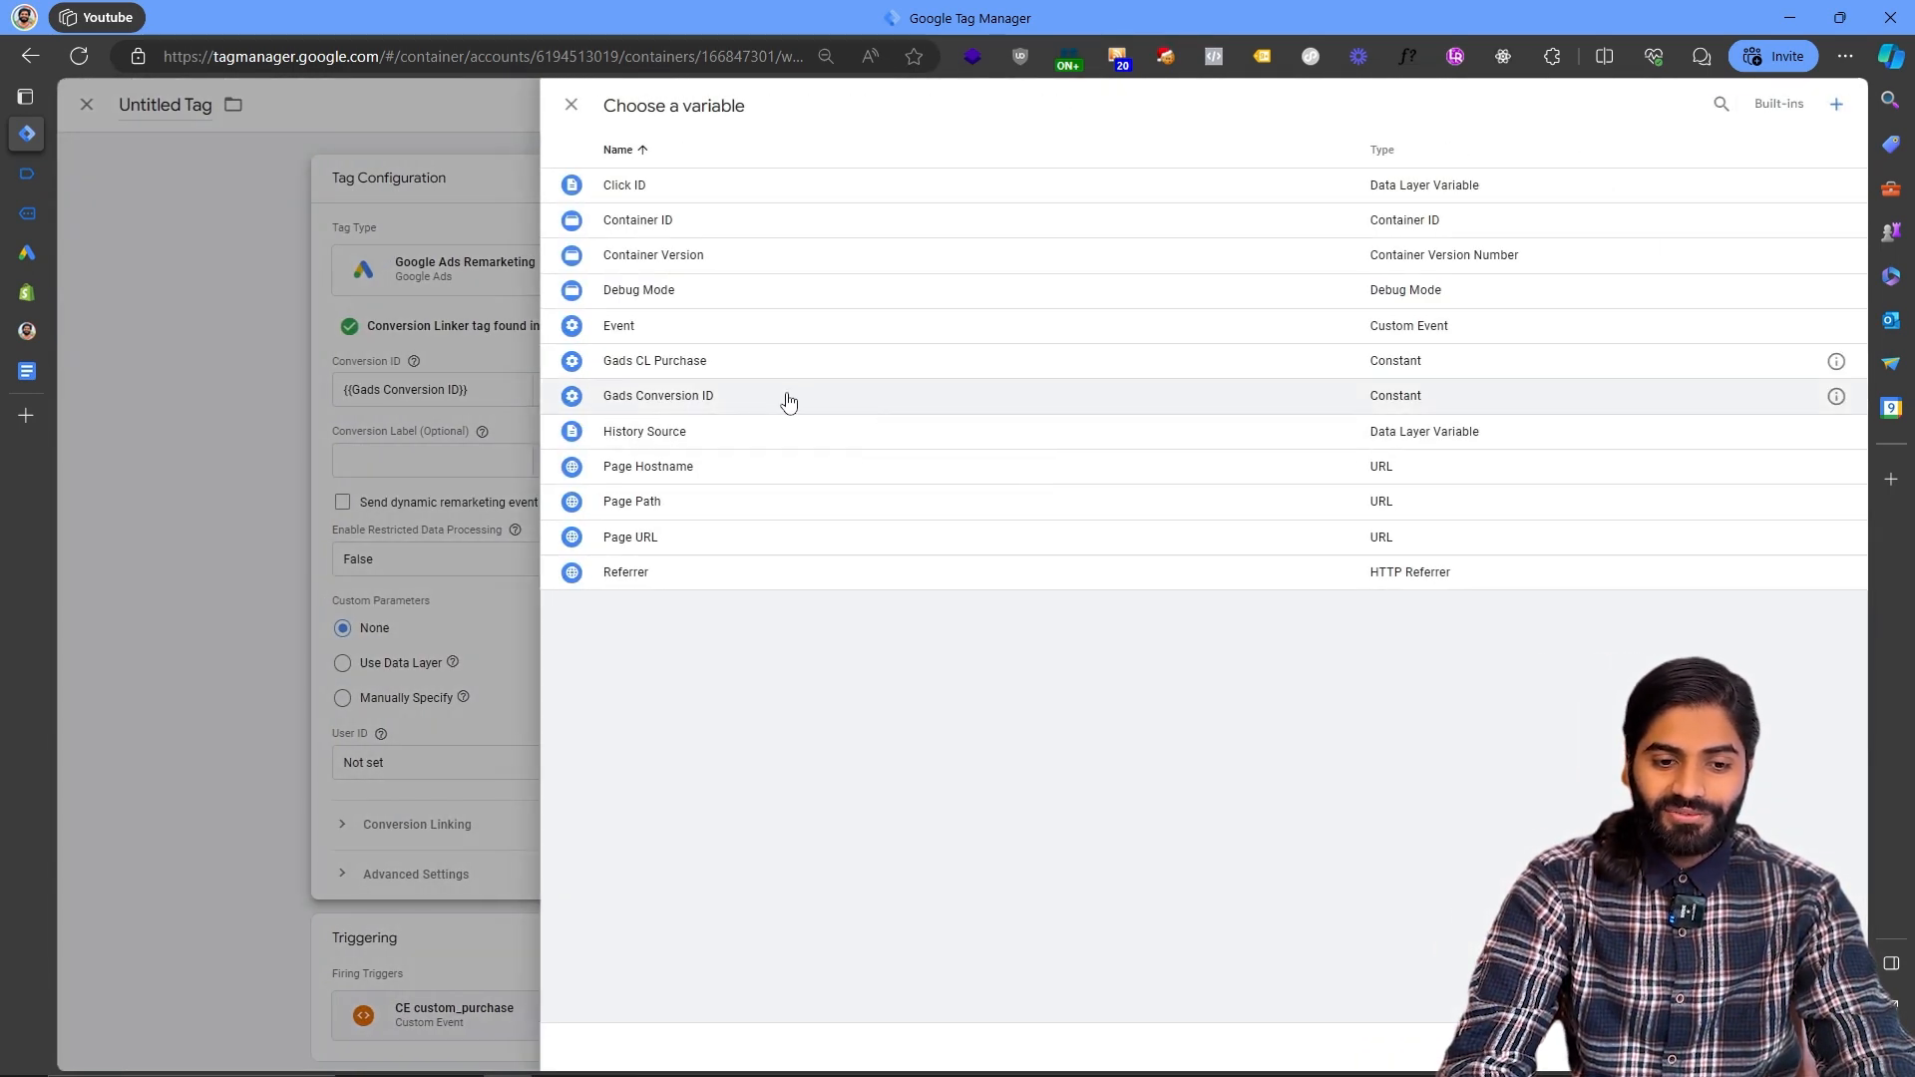
pyautogui.click(783, 363)
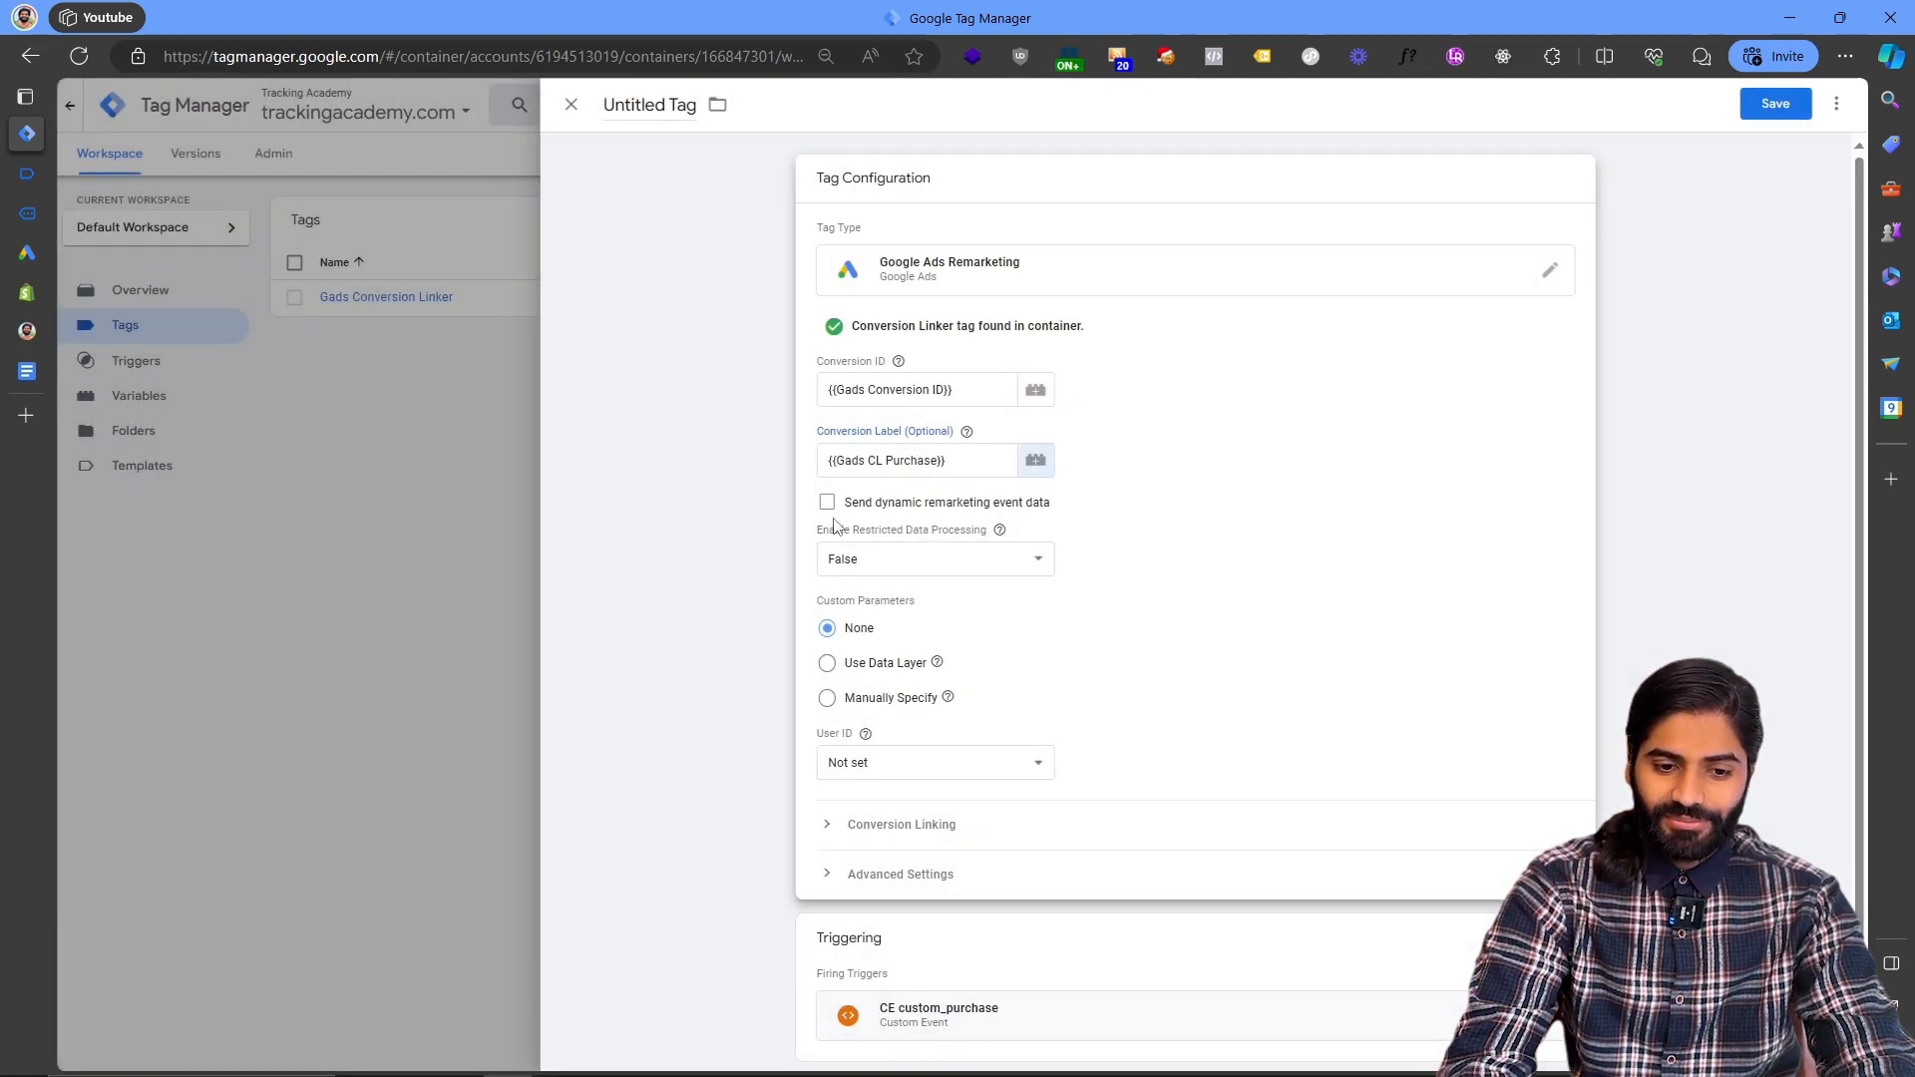
# - Enable sending dynamic remarketing event data and set the event name to purchase
pyautogui.click(830, 504)
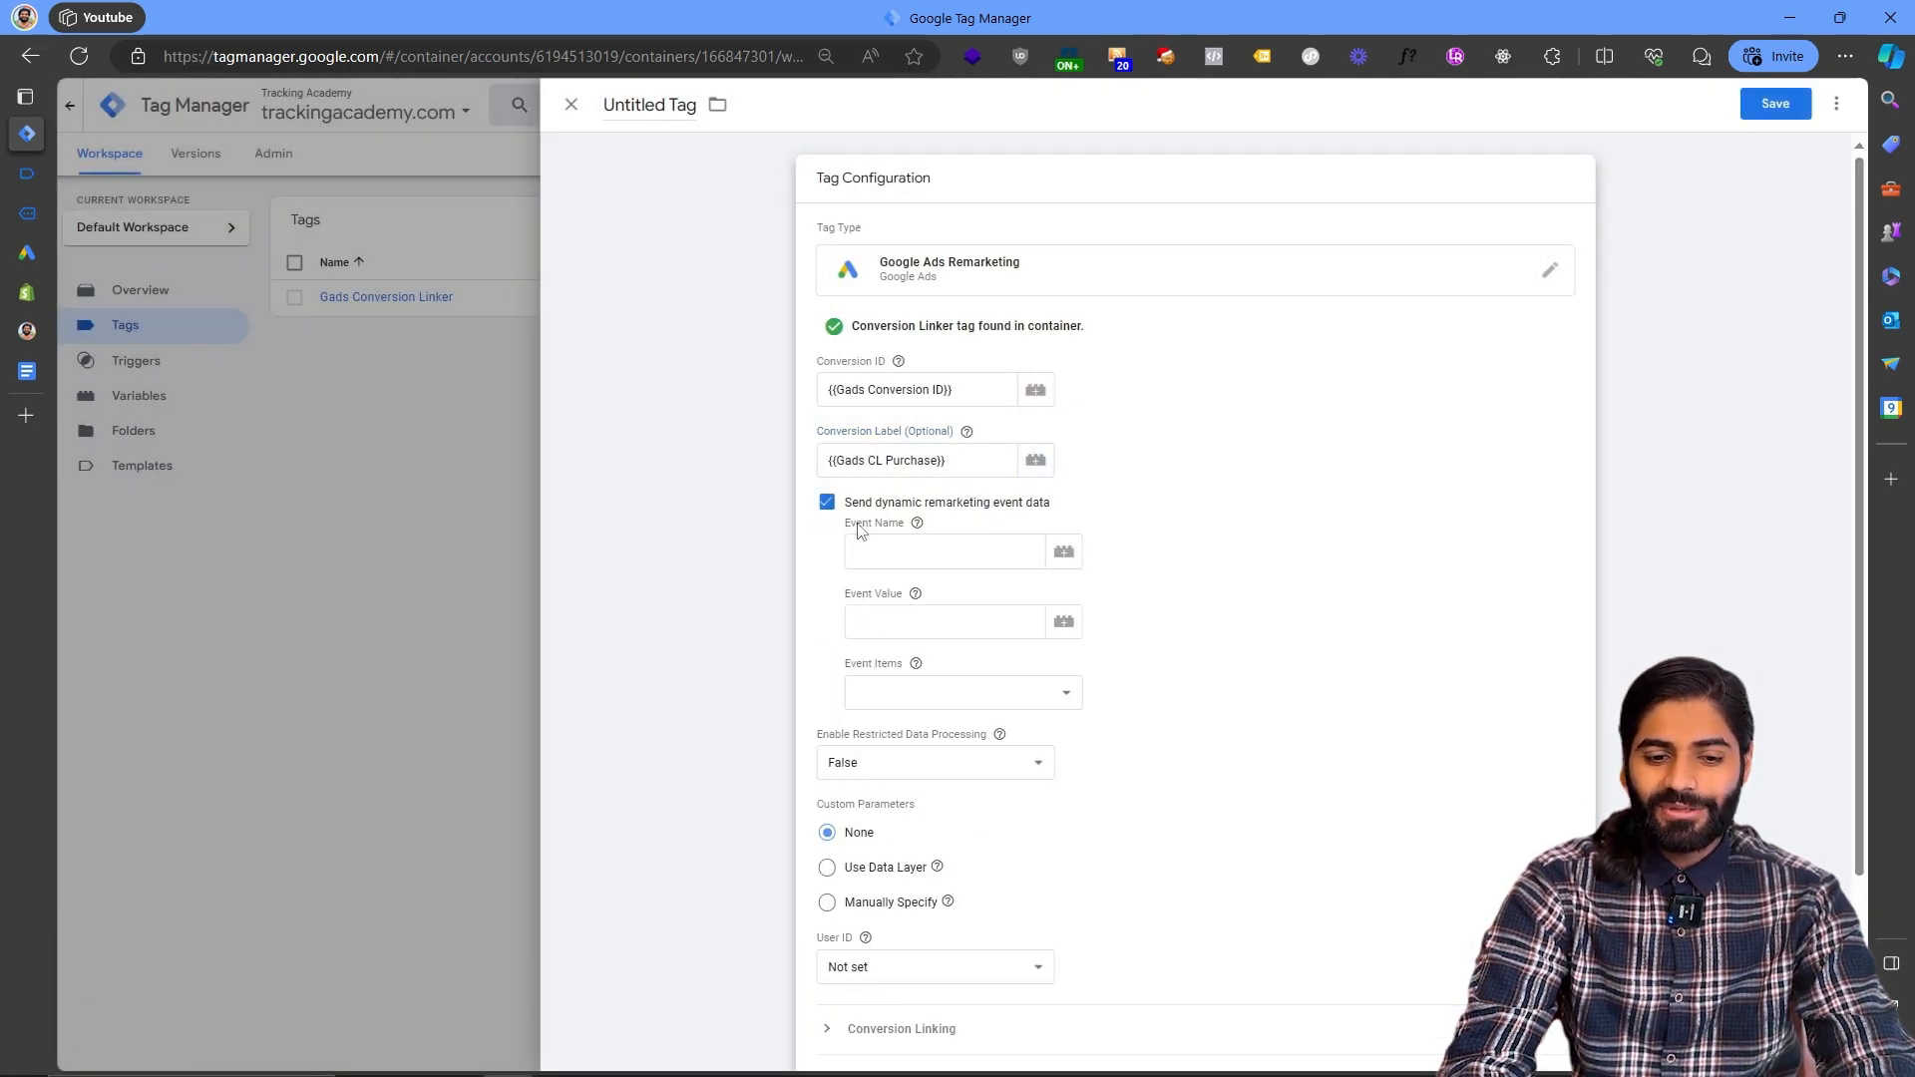
pyautogui.click(933, 563)
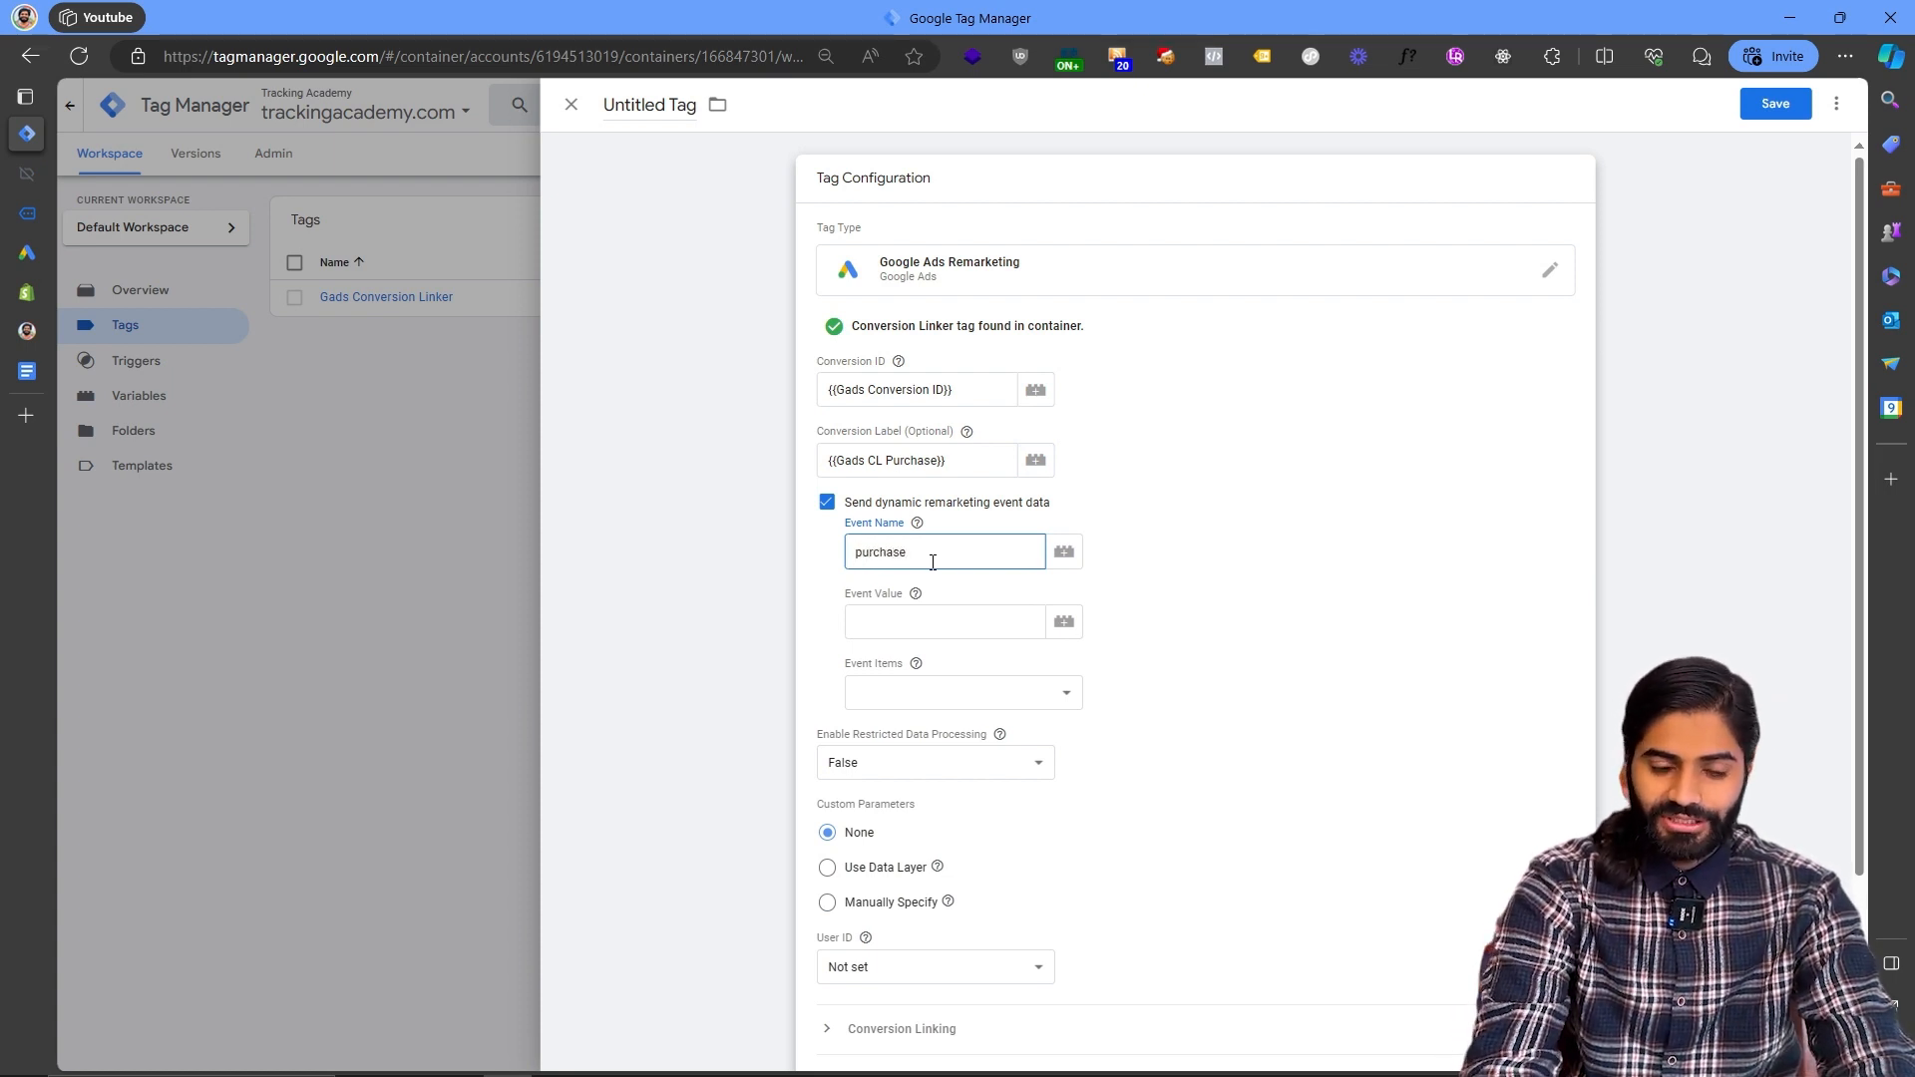
pyautogui.click(1003, 620)
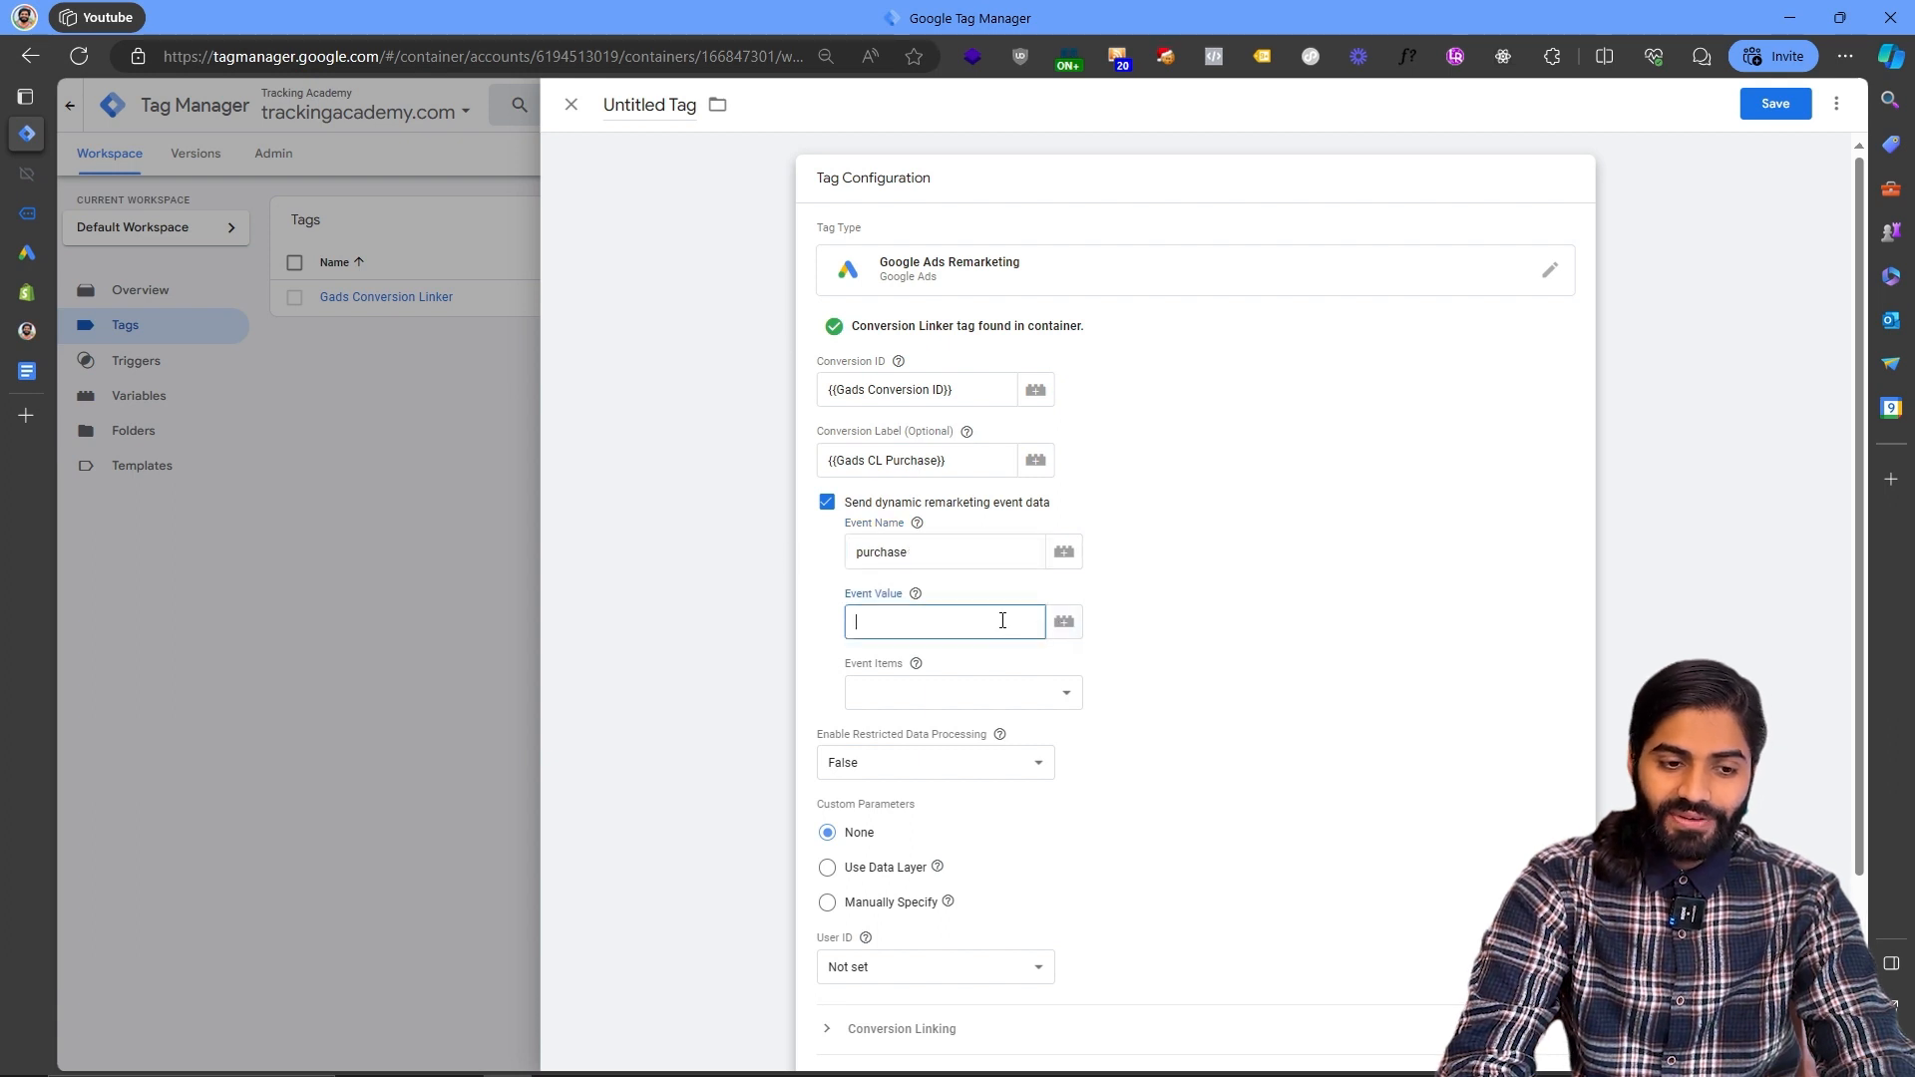
# - Examine the ecommerce keys in the custom_purchase data layer push in Tag Assistant
pyautogui.moveTo(27, 172)
pyautogui.click(120, 171)
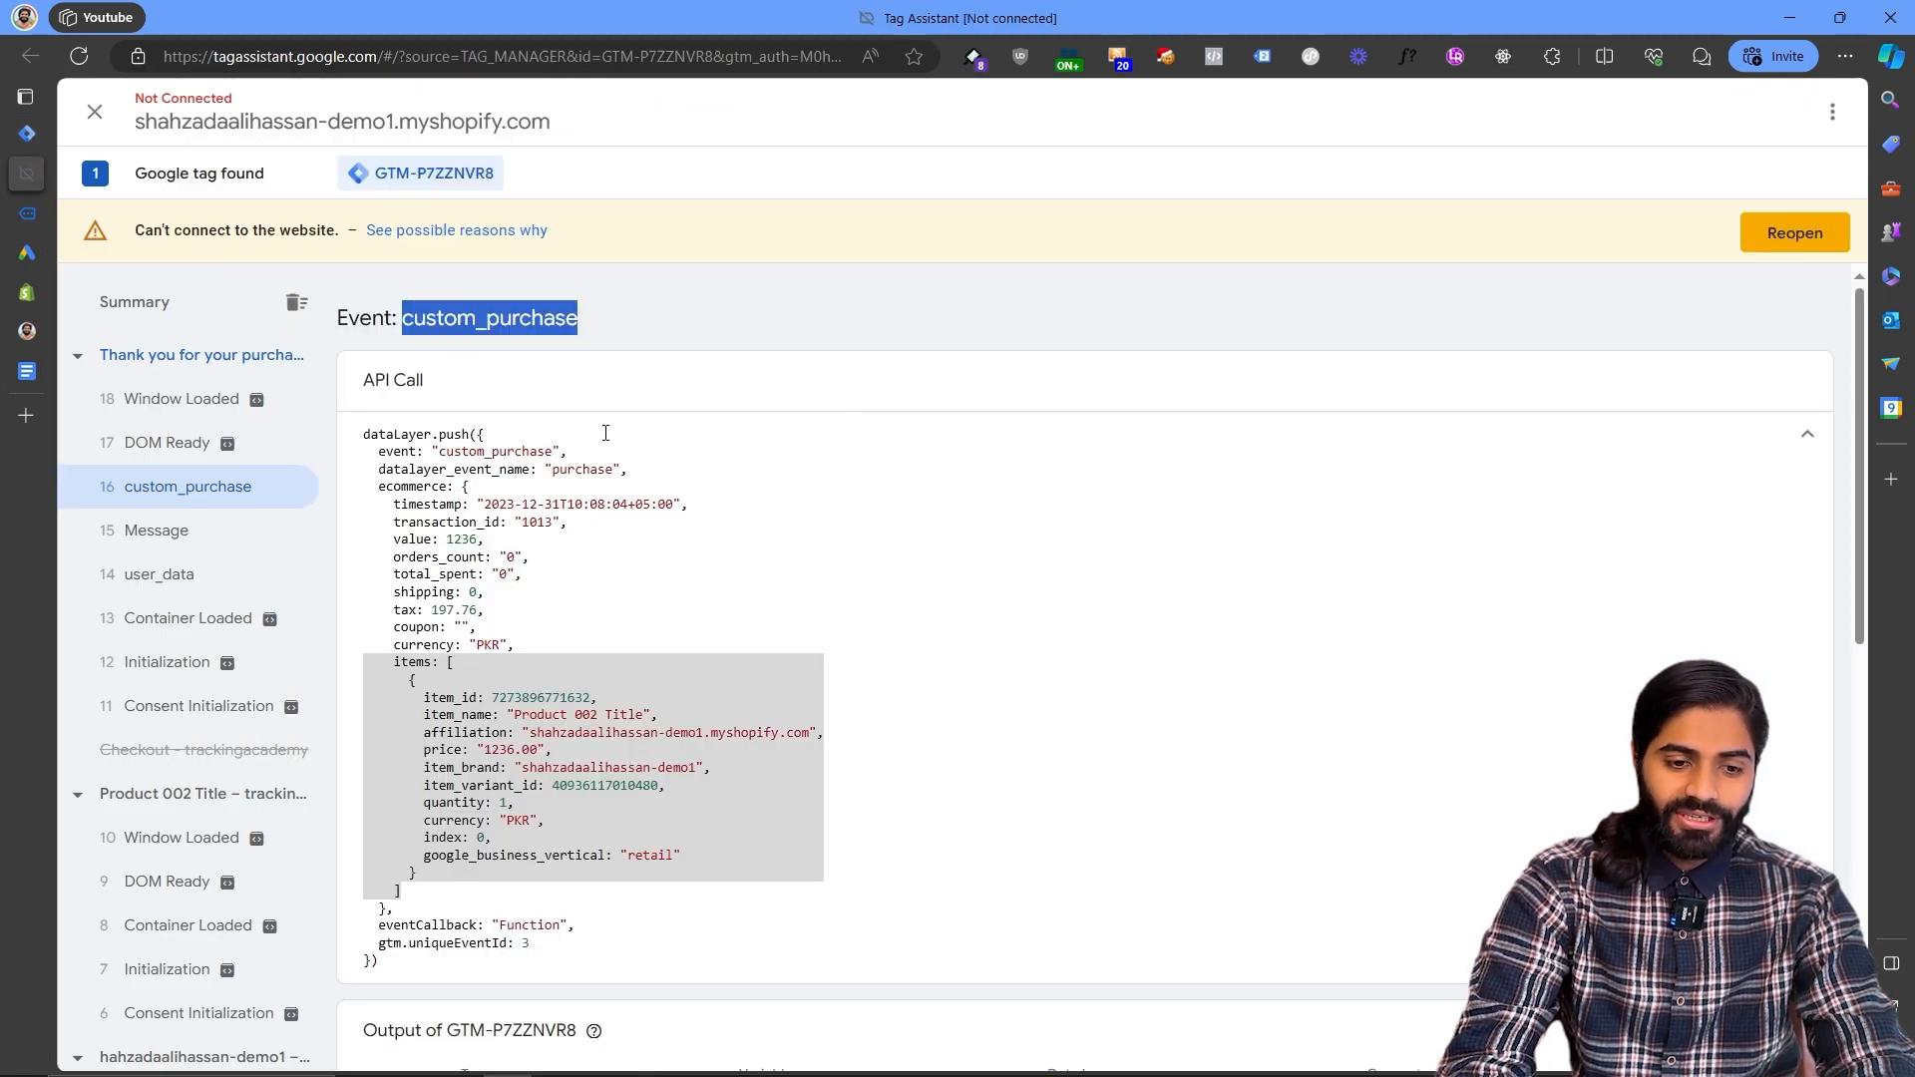
pyautogui.doubleClick(408, 485)
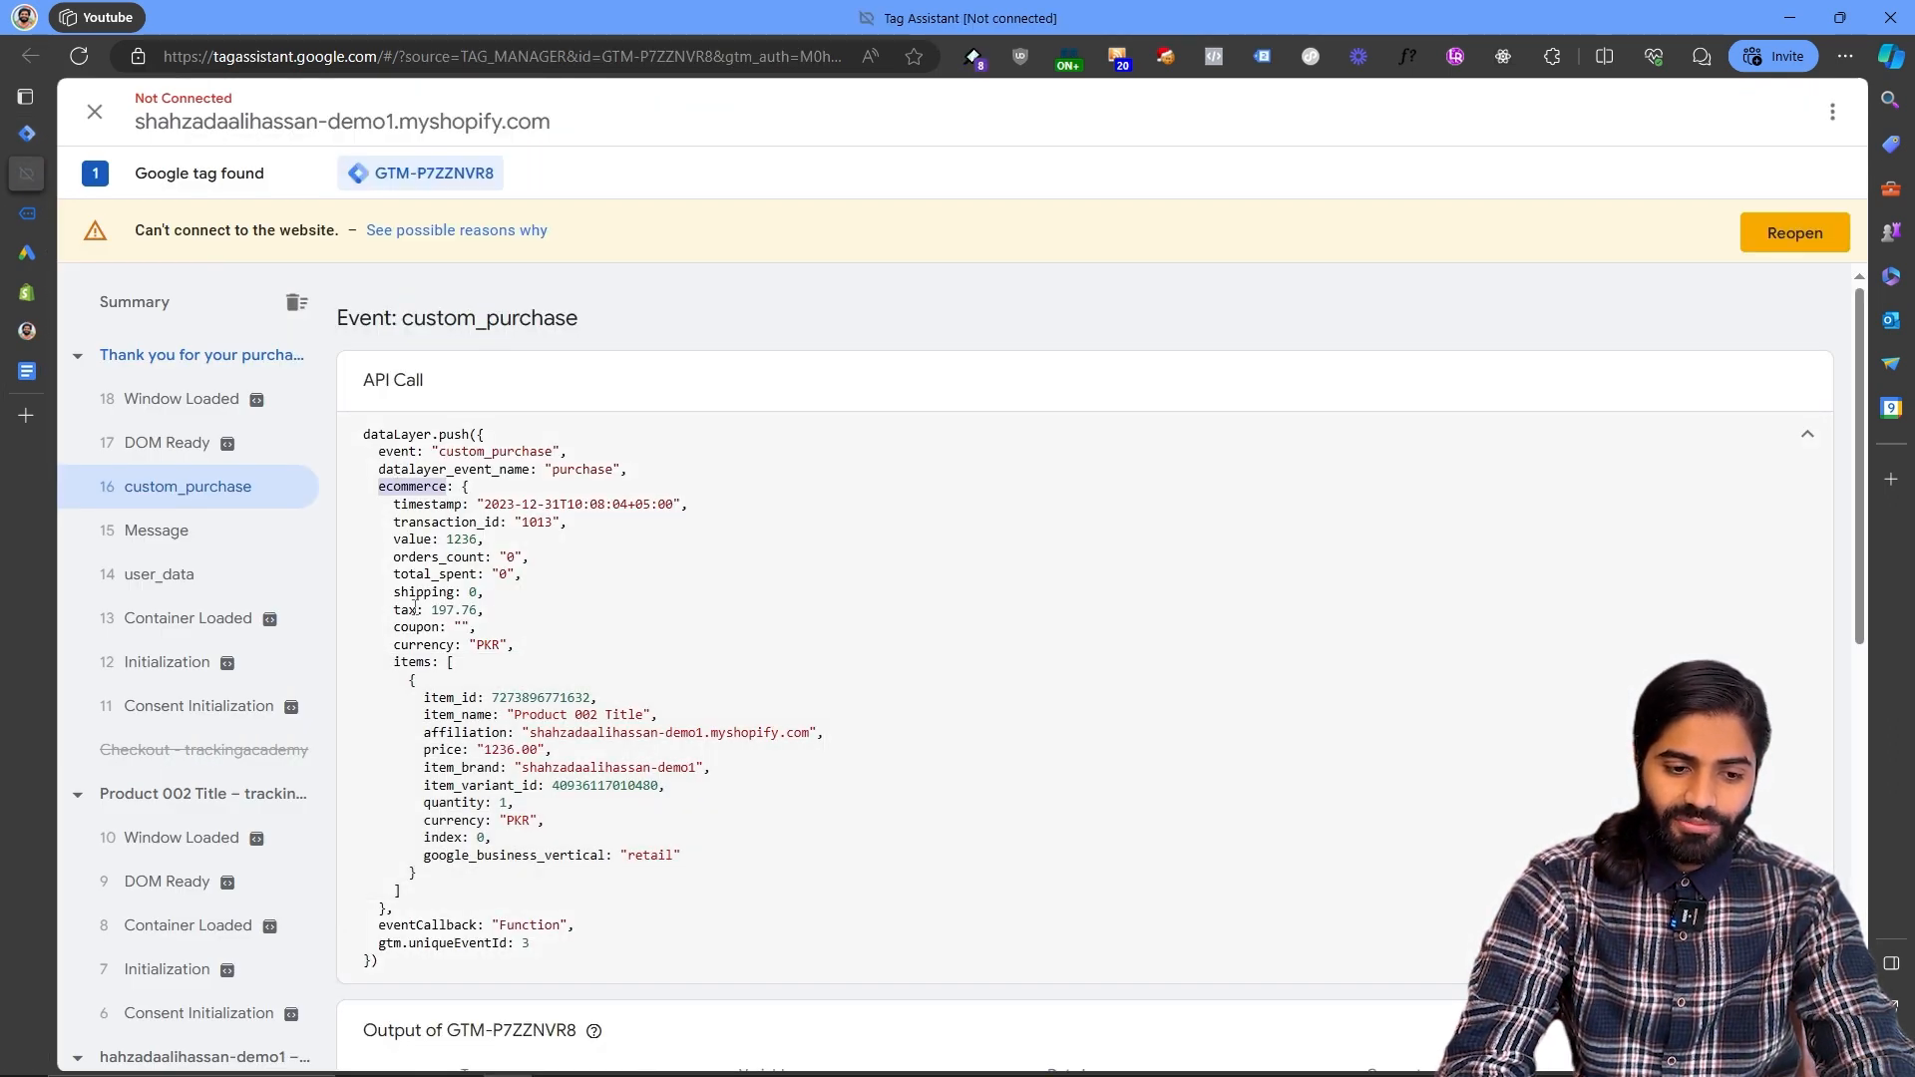
pyautogui.doubleClick(404, 522)
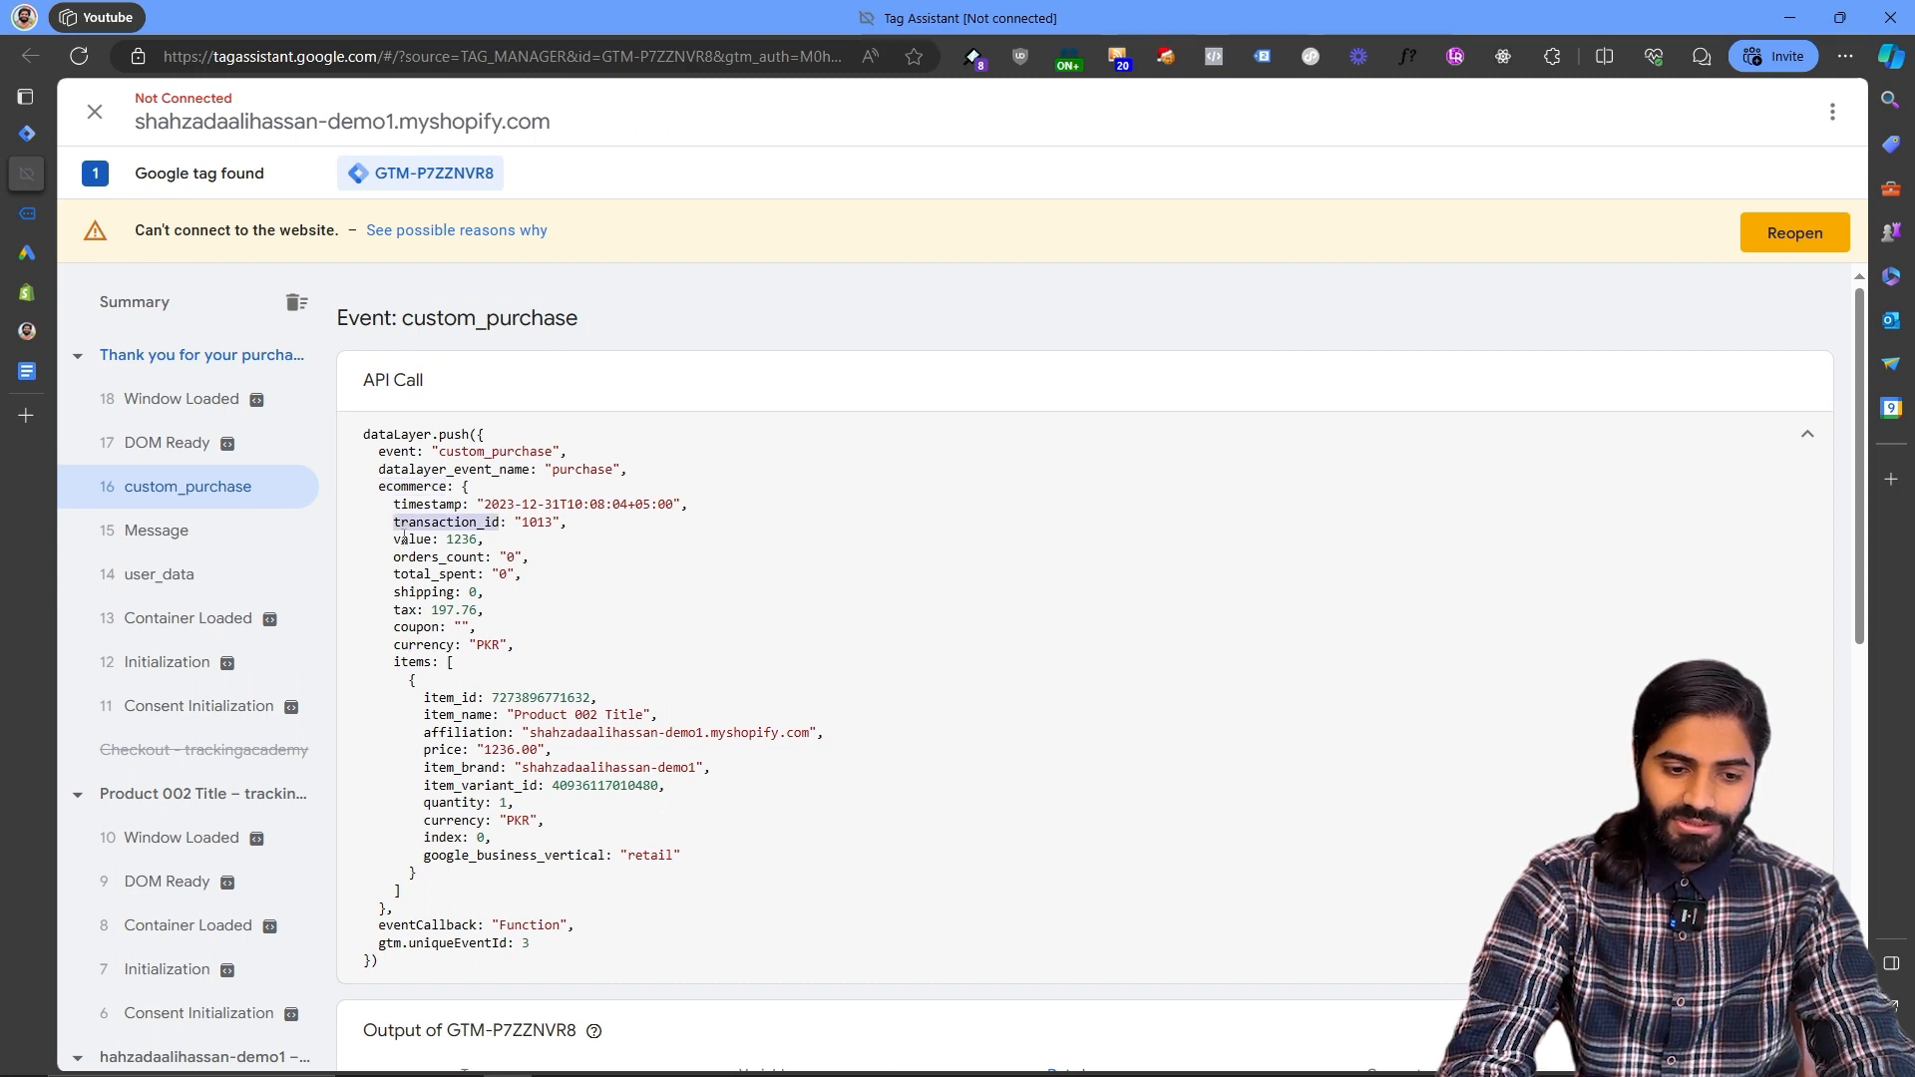
pyautogui.doubleClick(409, 540)
pyautogui.click(26, 135)
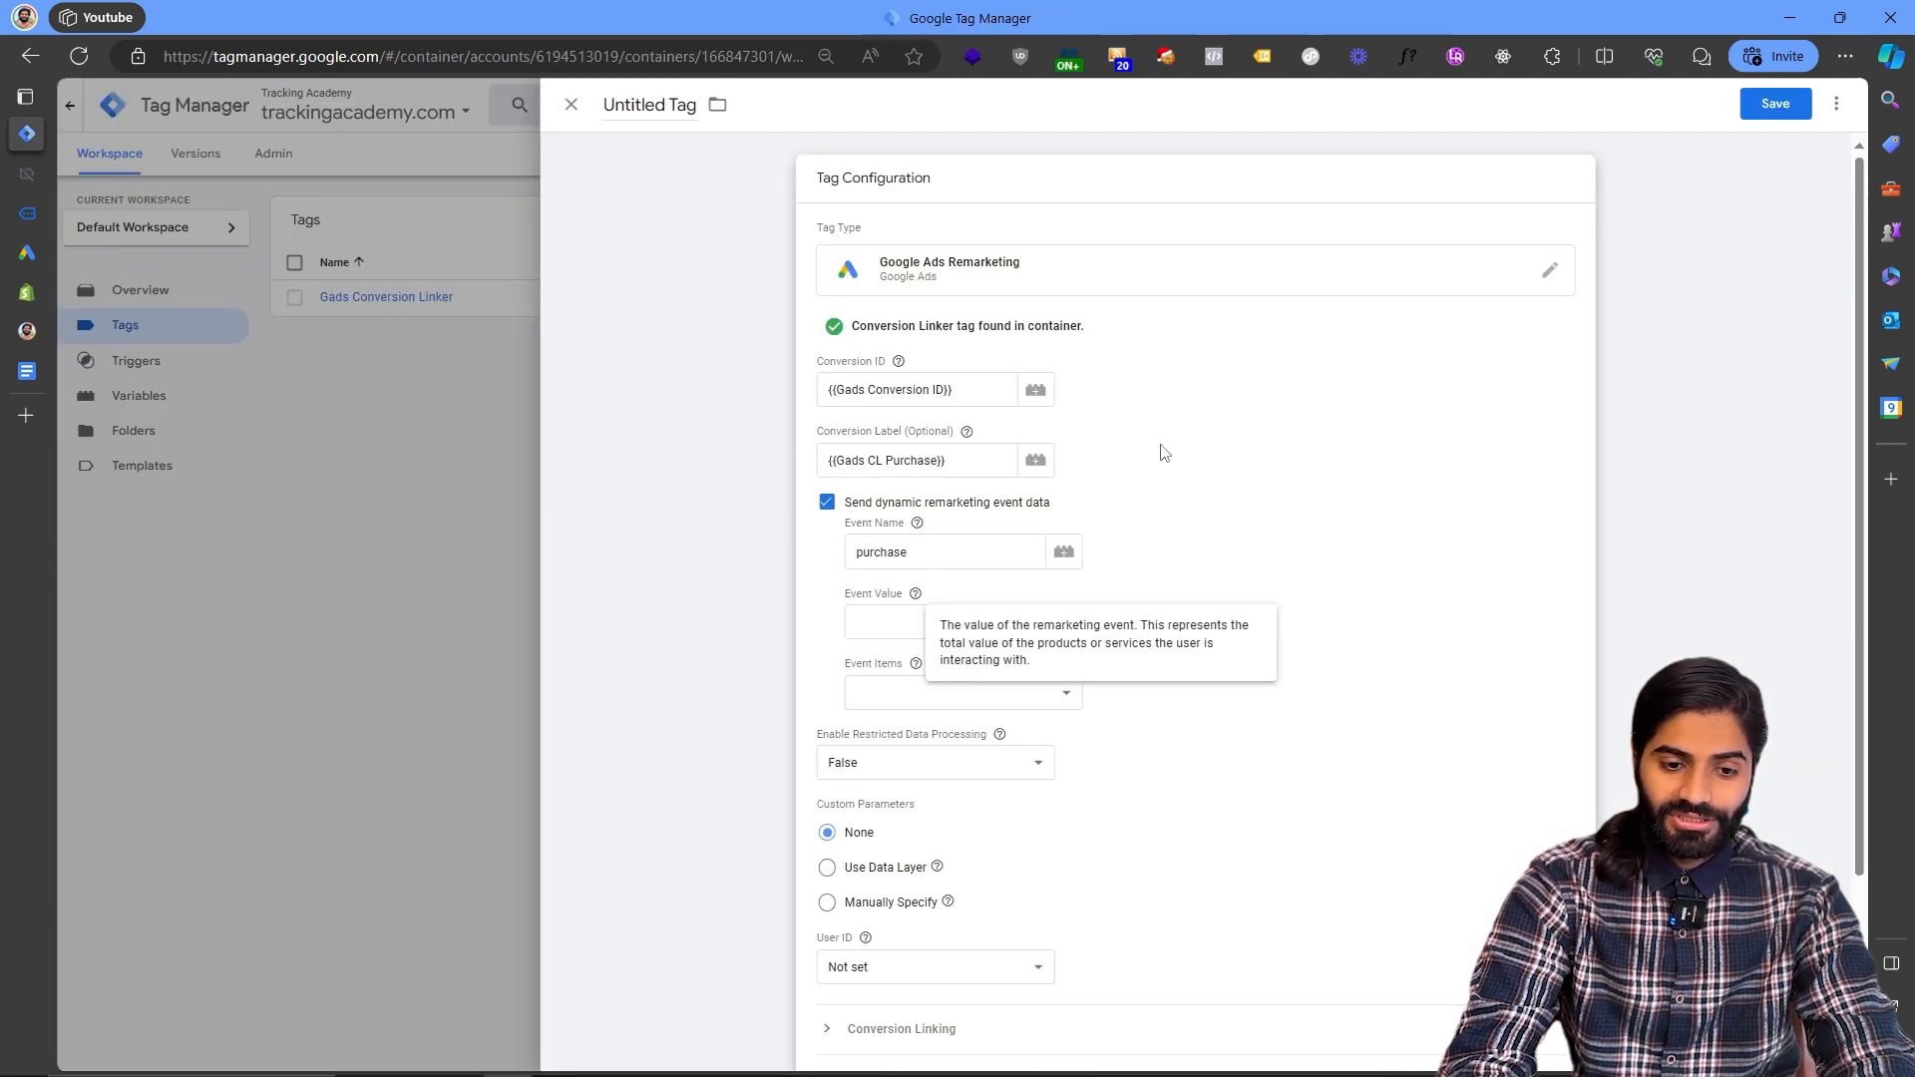
# - Create a Data Layer Variable for ecommerce.value named DLV ecommerce.value and use it as the event value
pyautogui.click(948, 624)
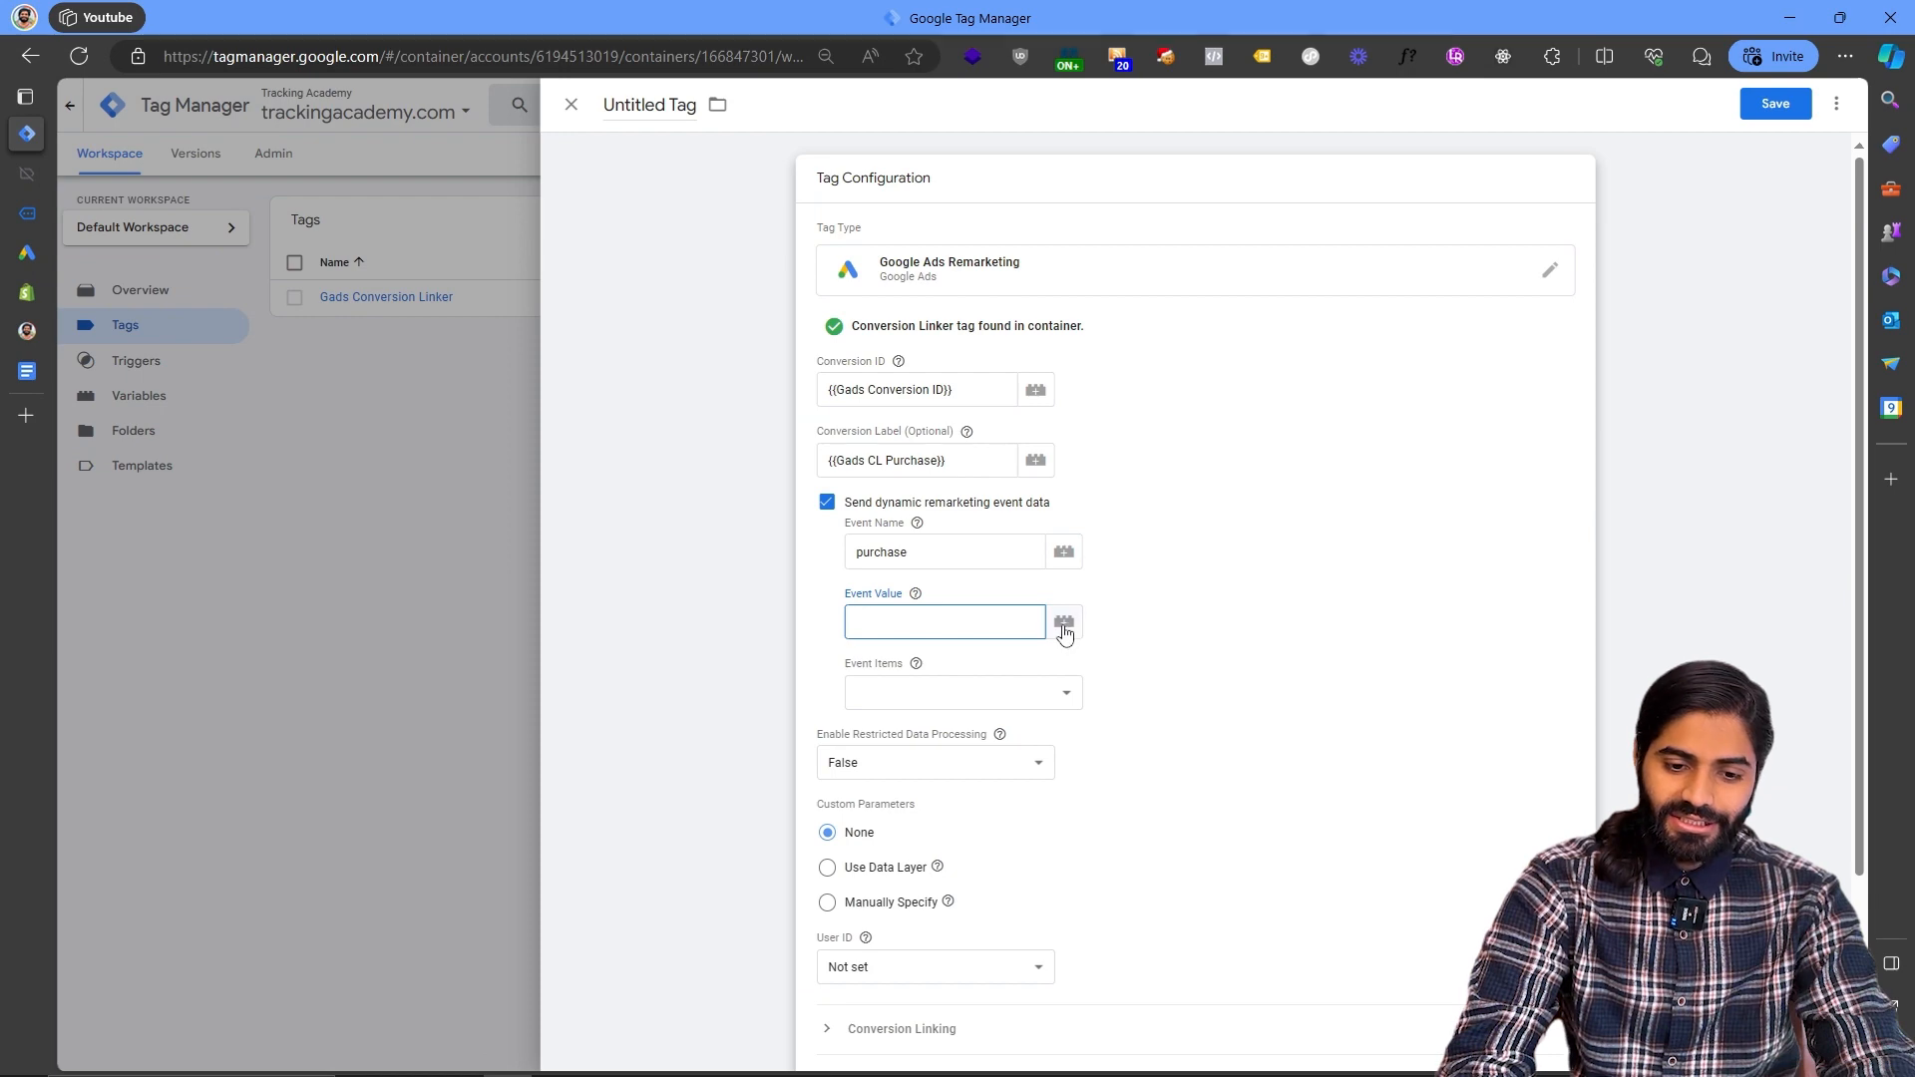
pyautogui.click(1064, 621)
pyautogui.click(1833, 108)
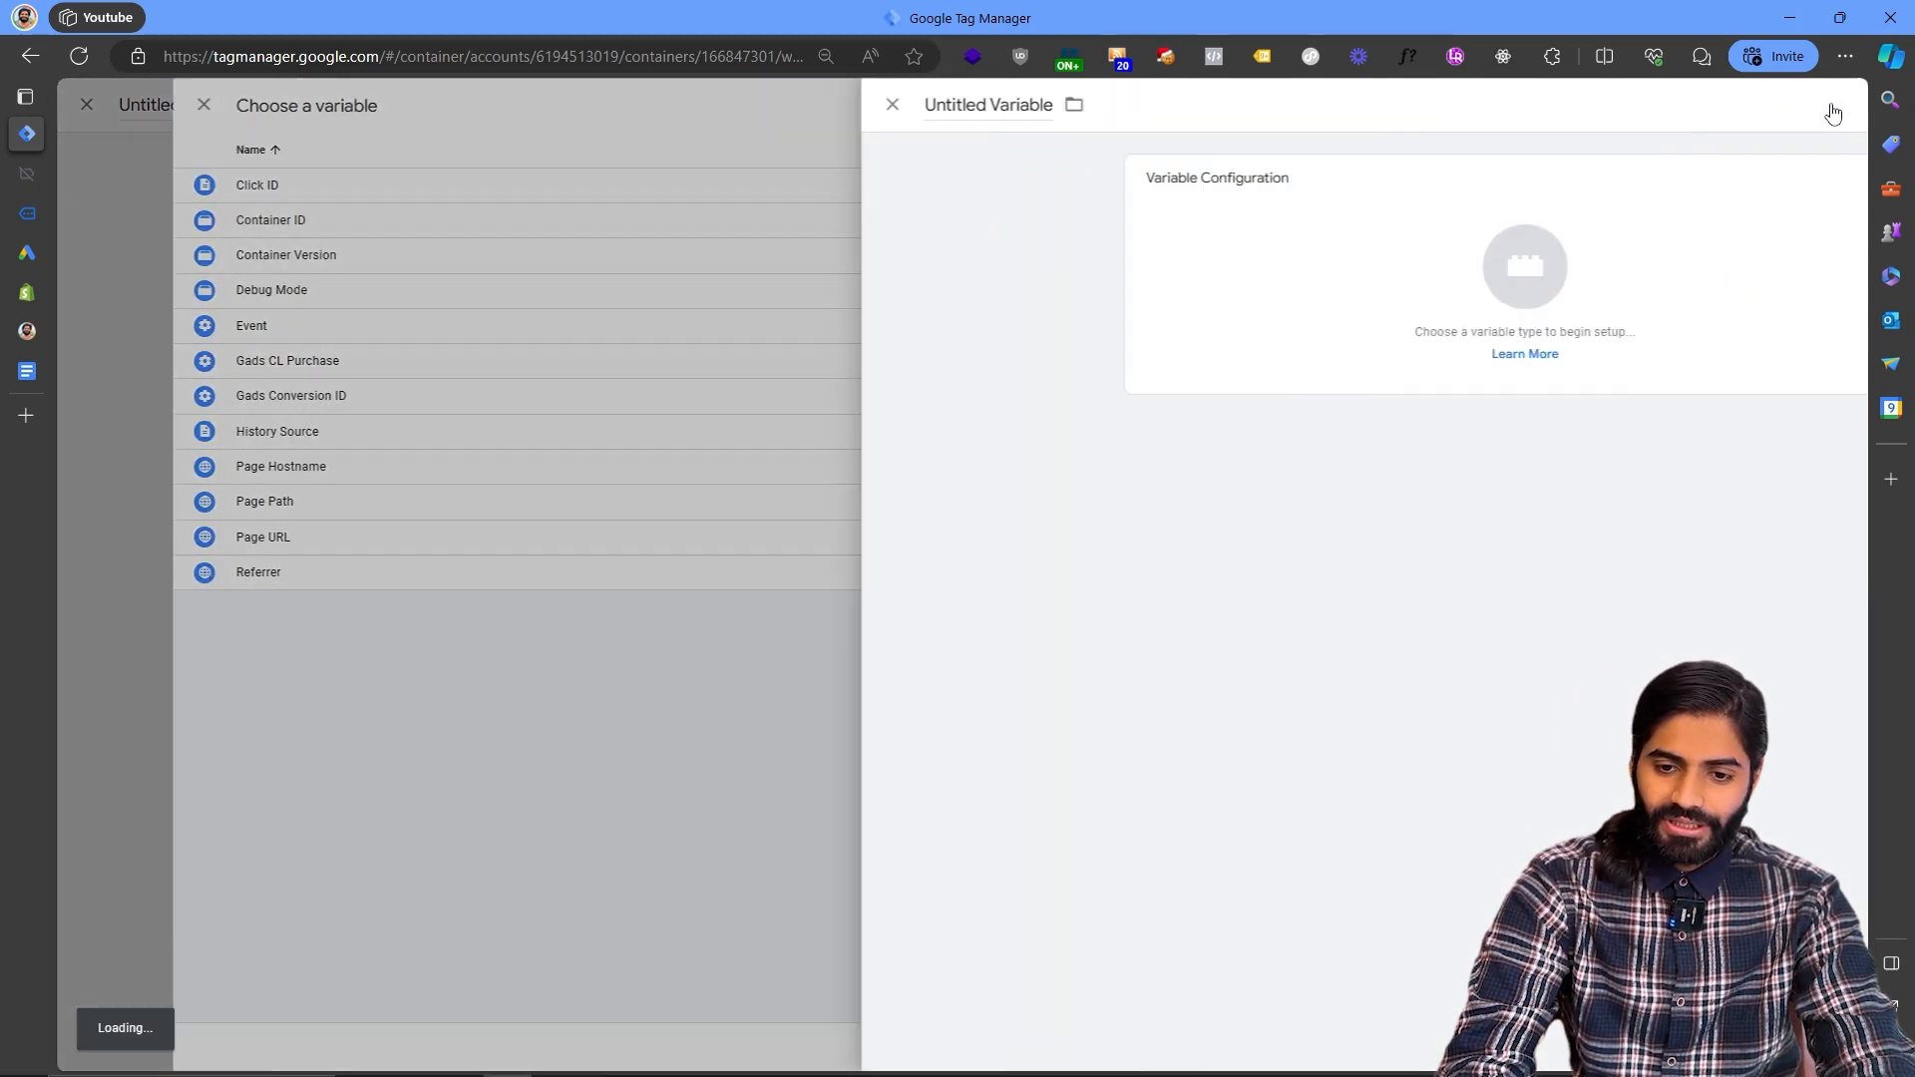
pyautogui.click(1177, 271)
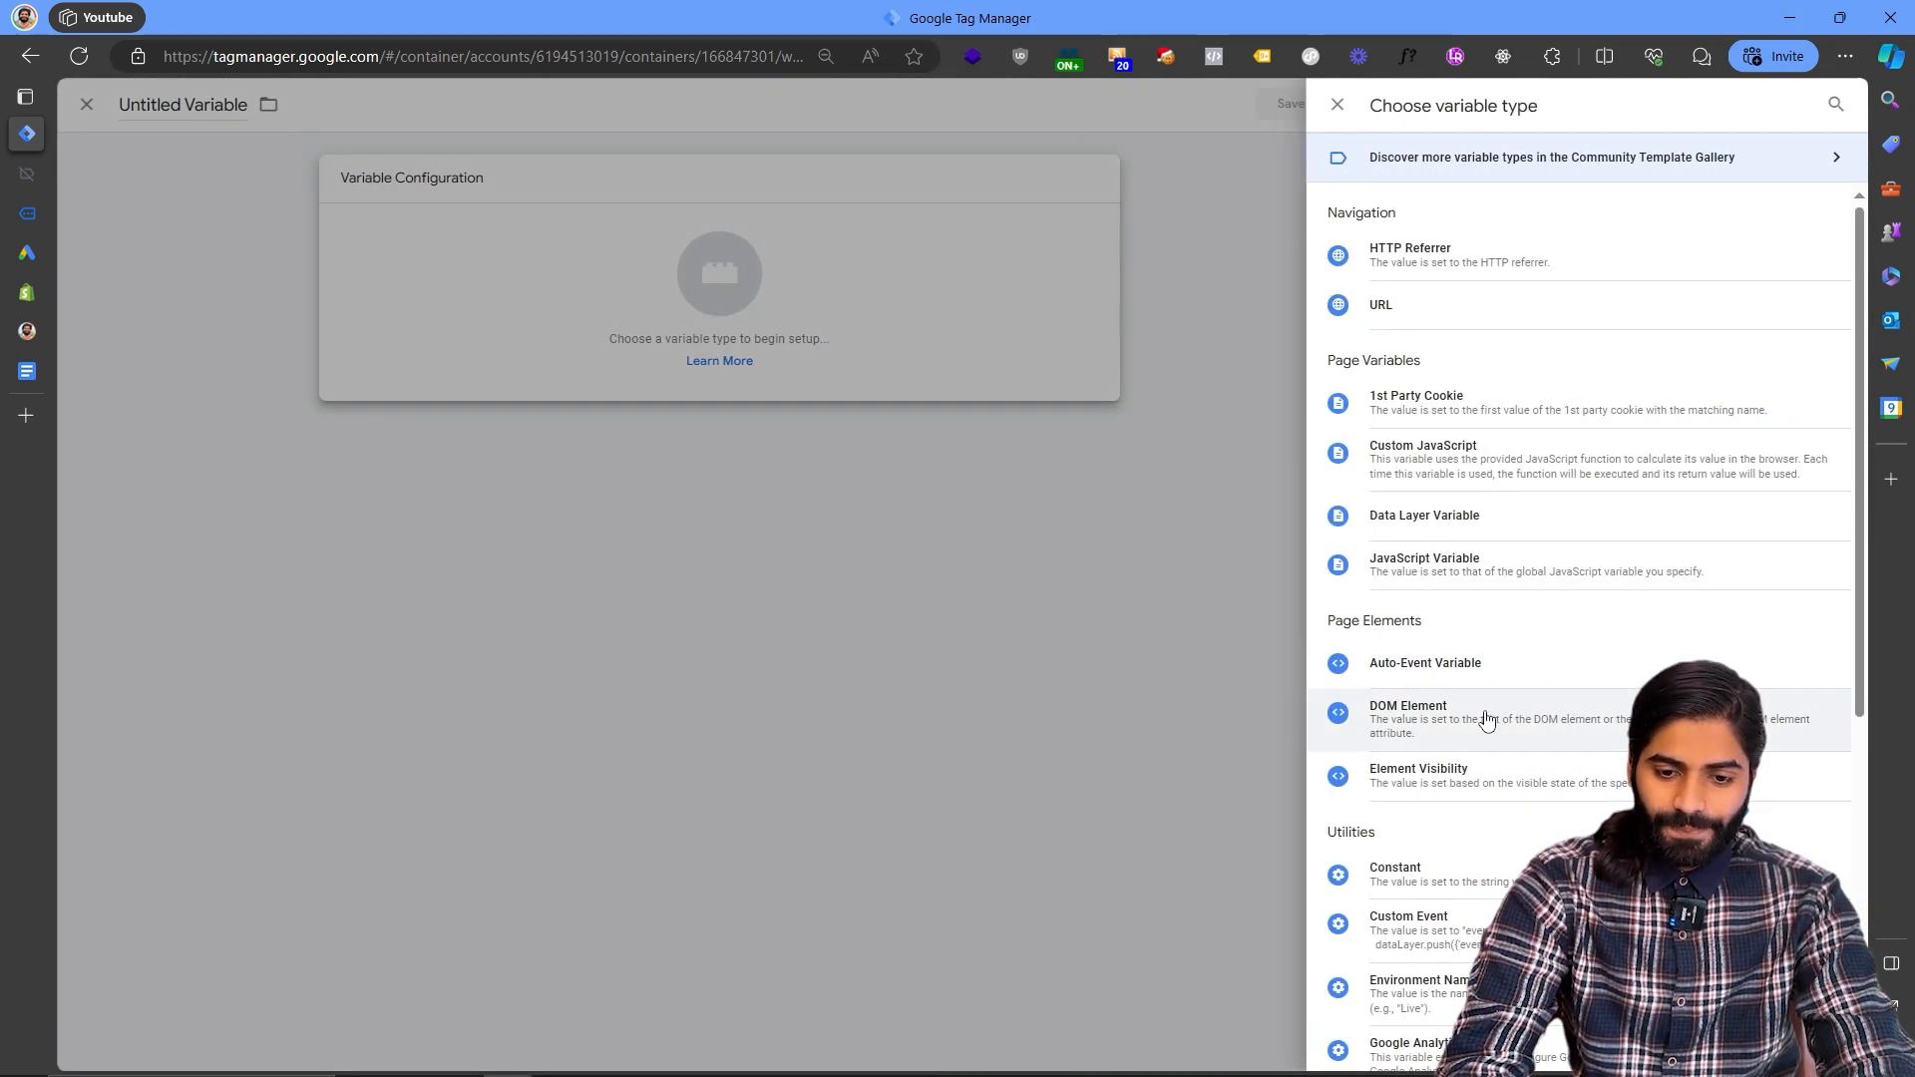
pyautogui.click(1421, 517)
pyautogui.click(925, 357)
pyautogui.write('ecommerce.value')
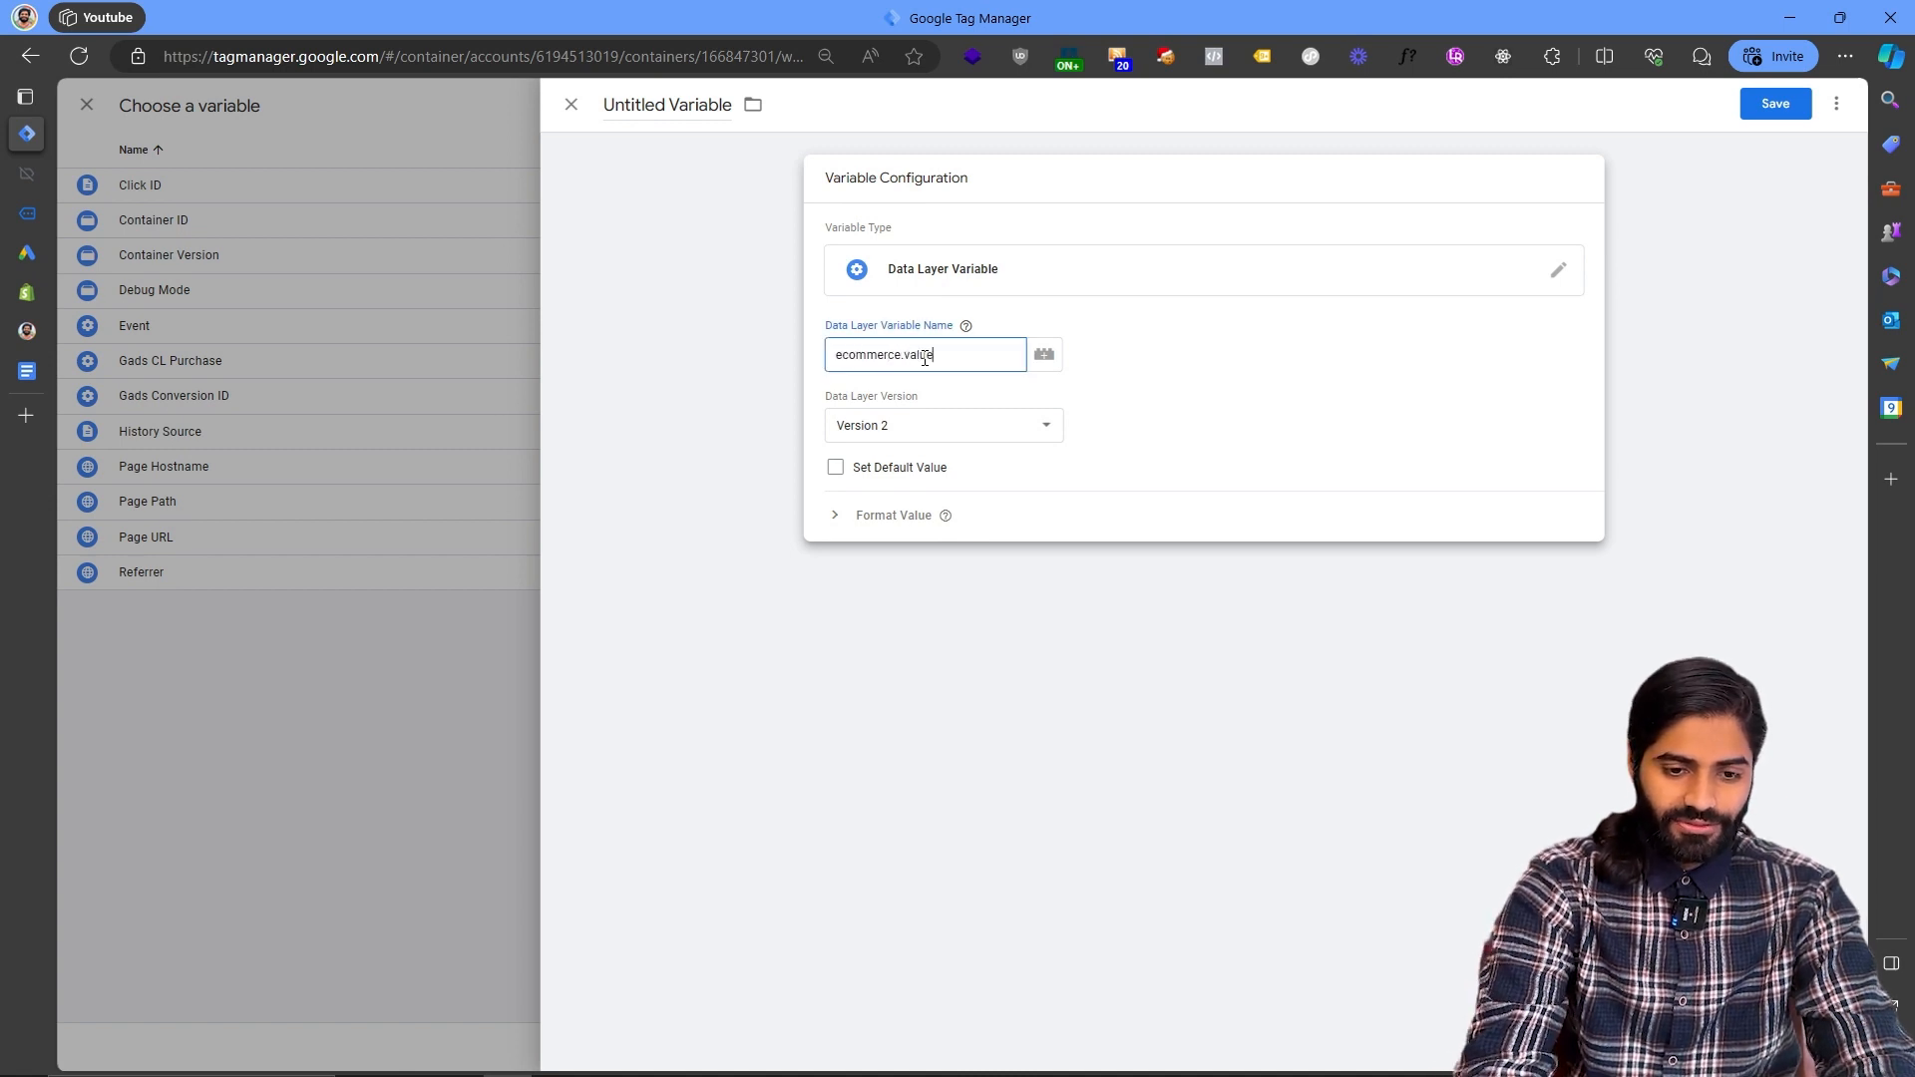
pyautogui.hotkey('ctrl', 'a')
pyautogui.hotkey('ctrl', 'c')
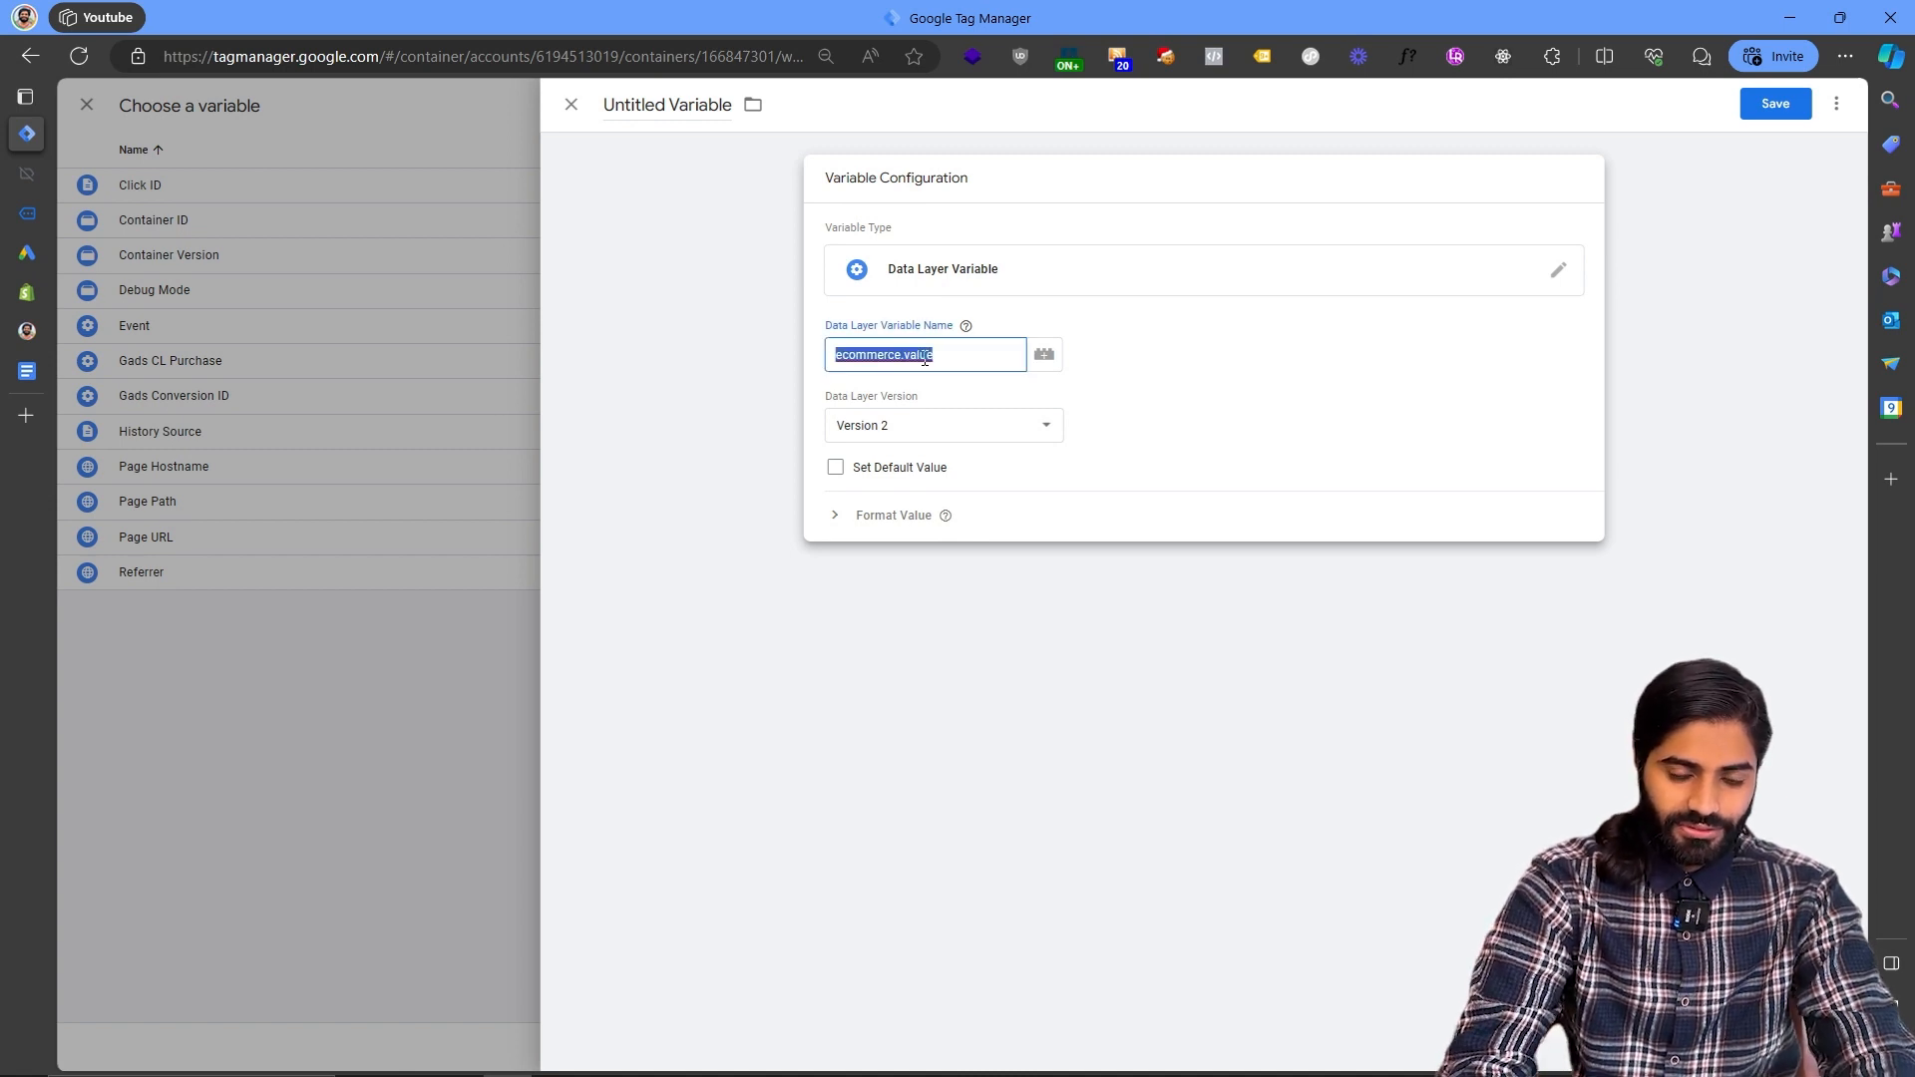
pyautogui.click(624, 112)
pyautogui.write('DLV')
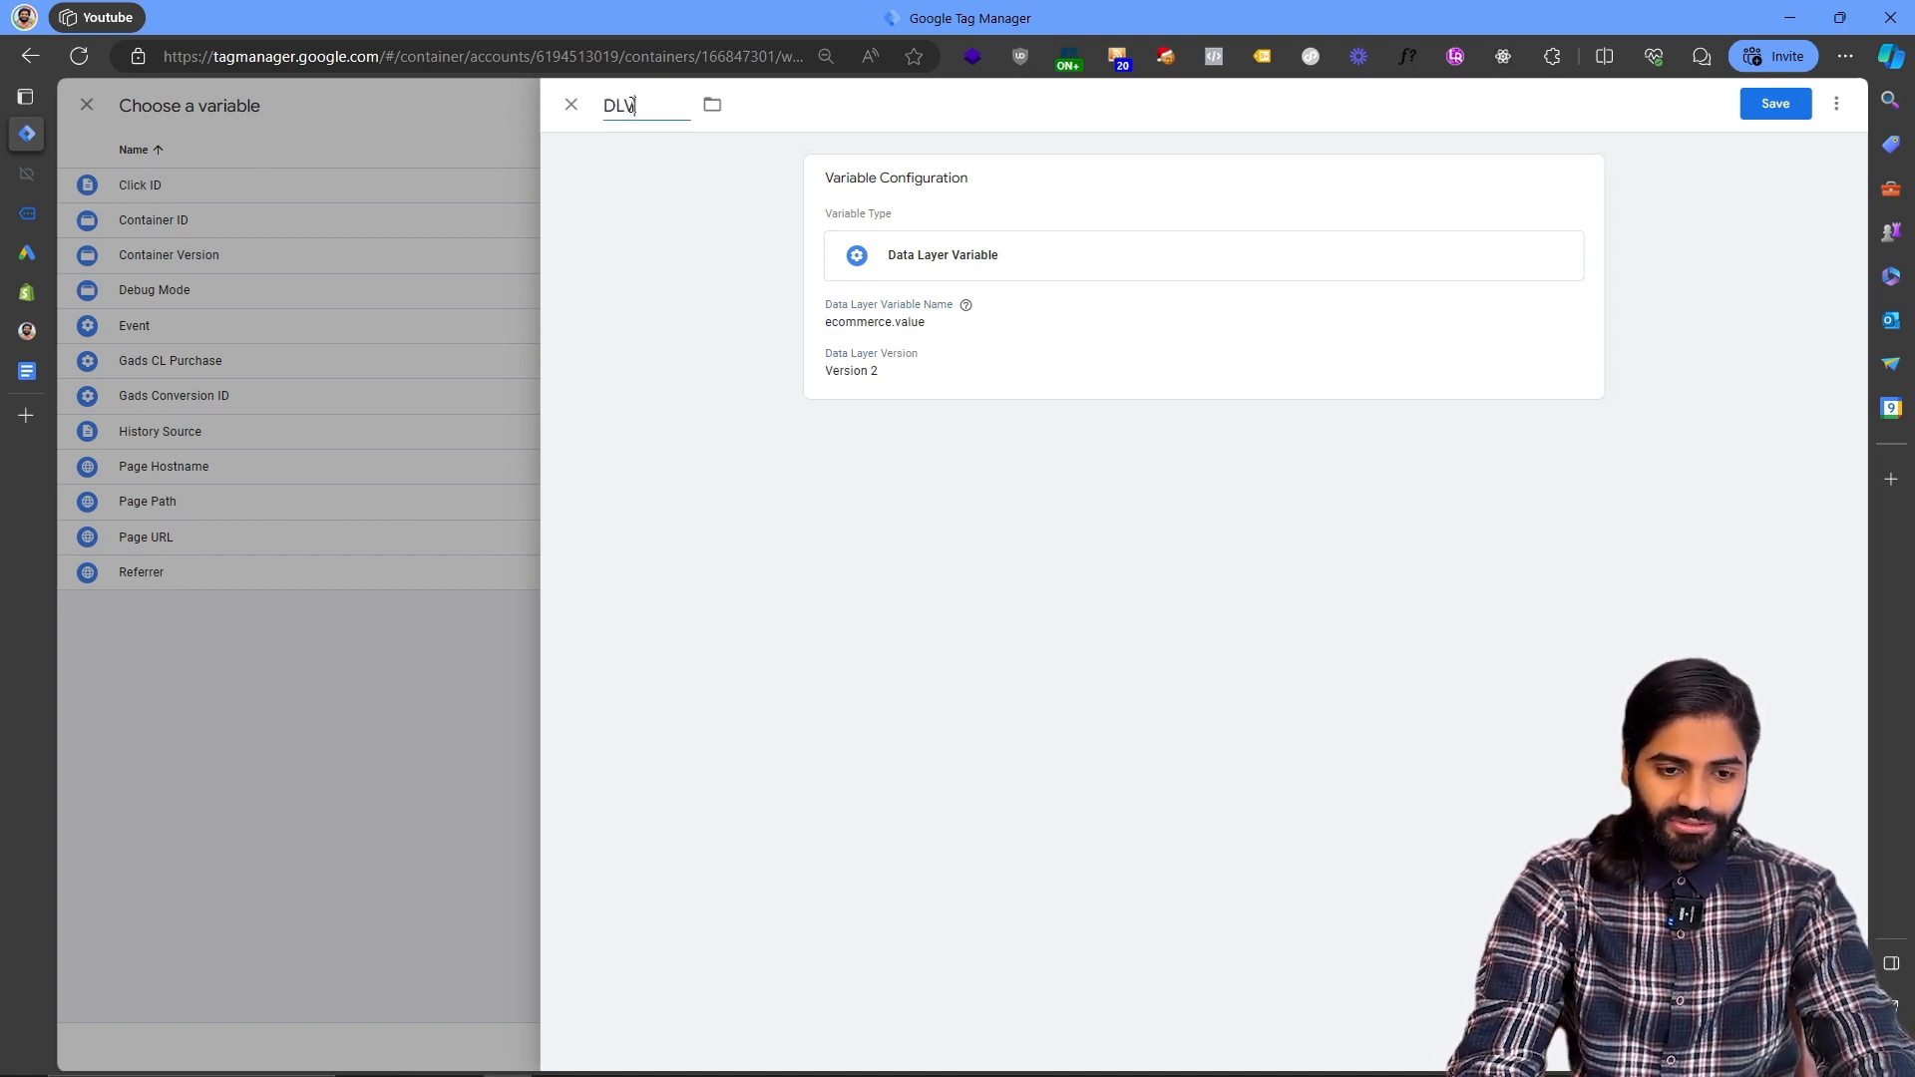
pyautogui.hotkey('ctrl', 'v')
pyautogui.click(1785, 103)
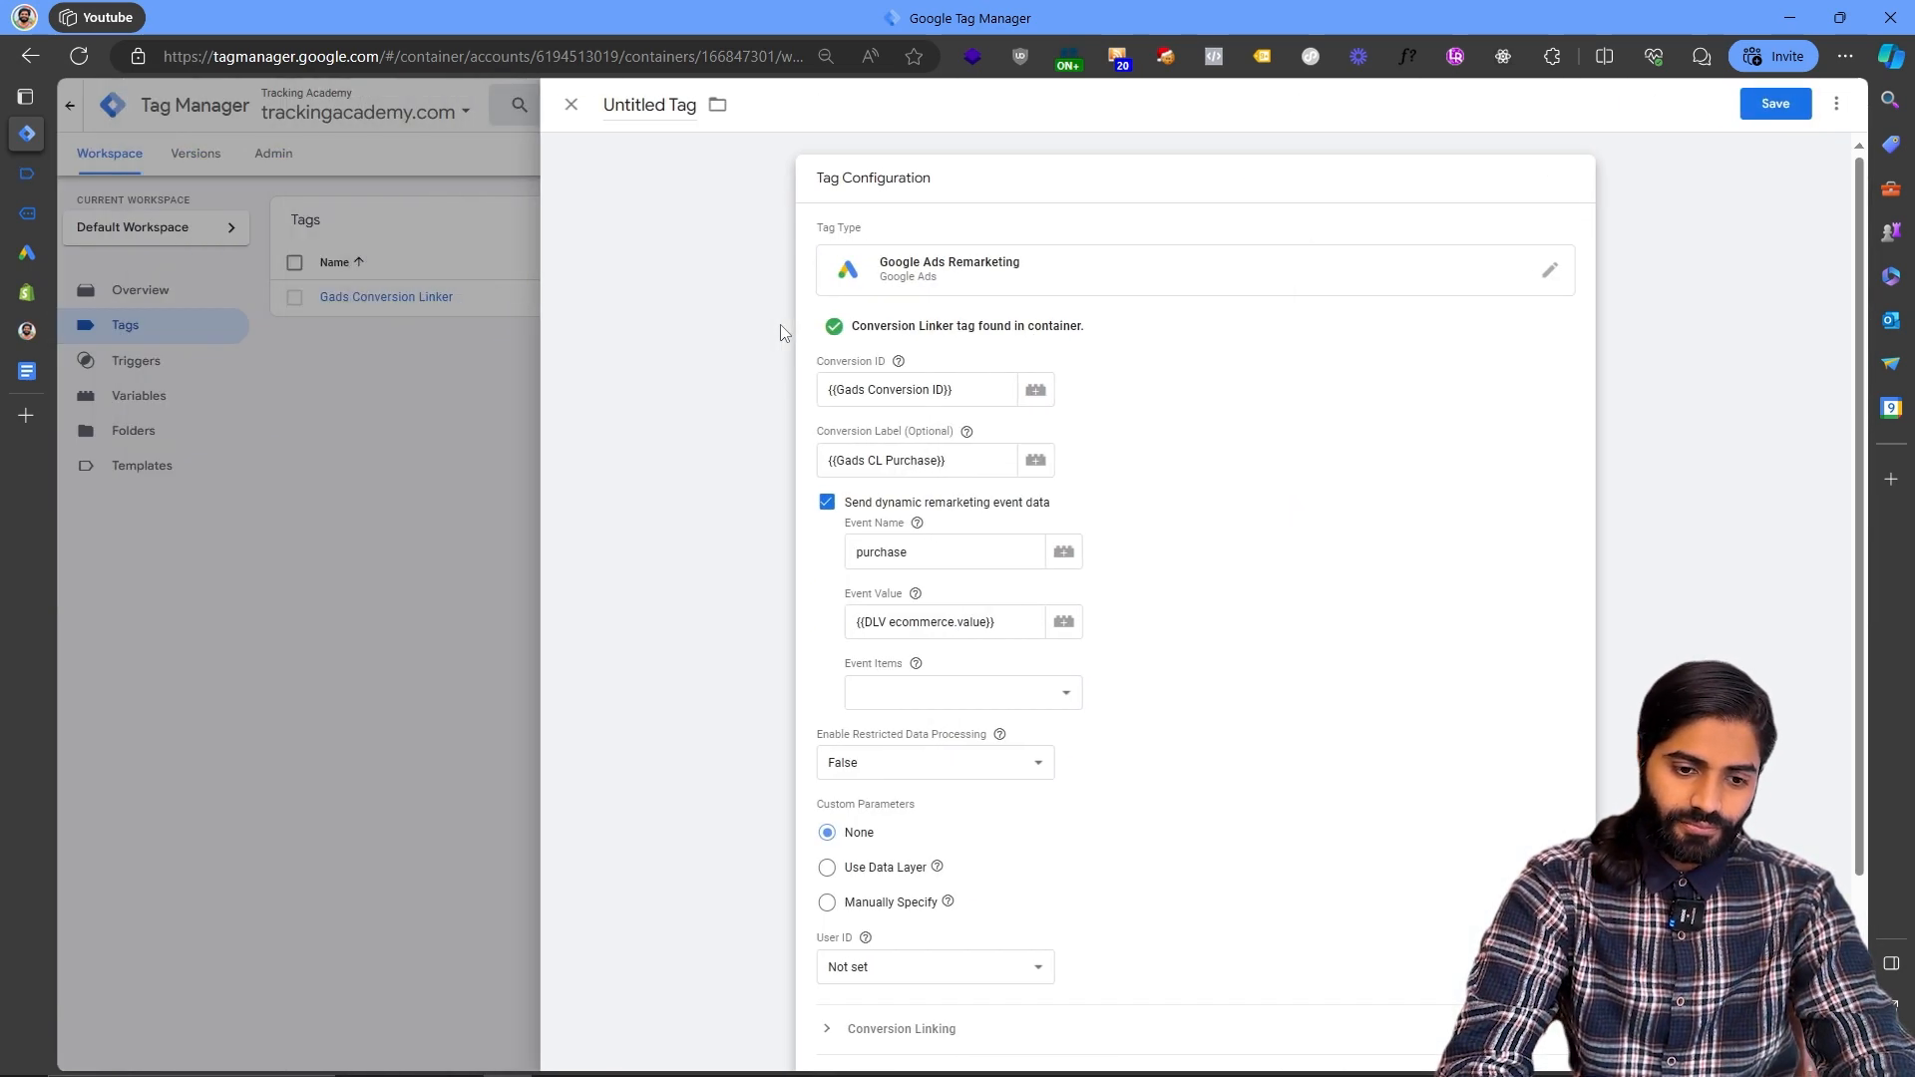
# - Copy the items key from the custom_purchase data layer push in Tag Assistant
pyautogui.click(948, 692)
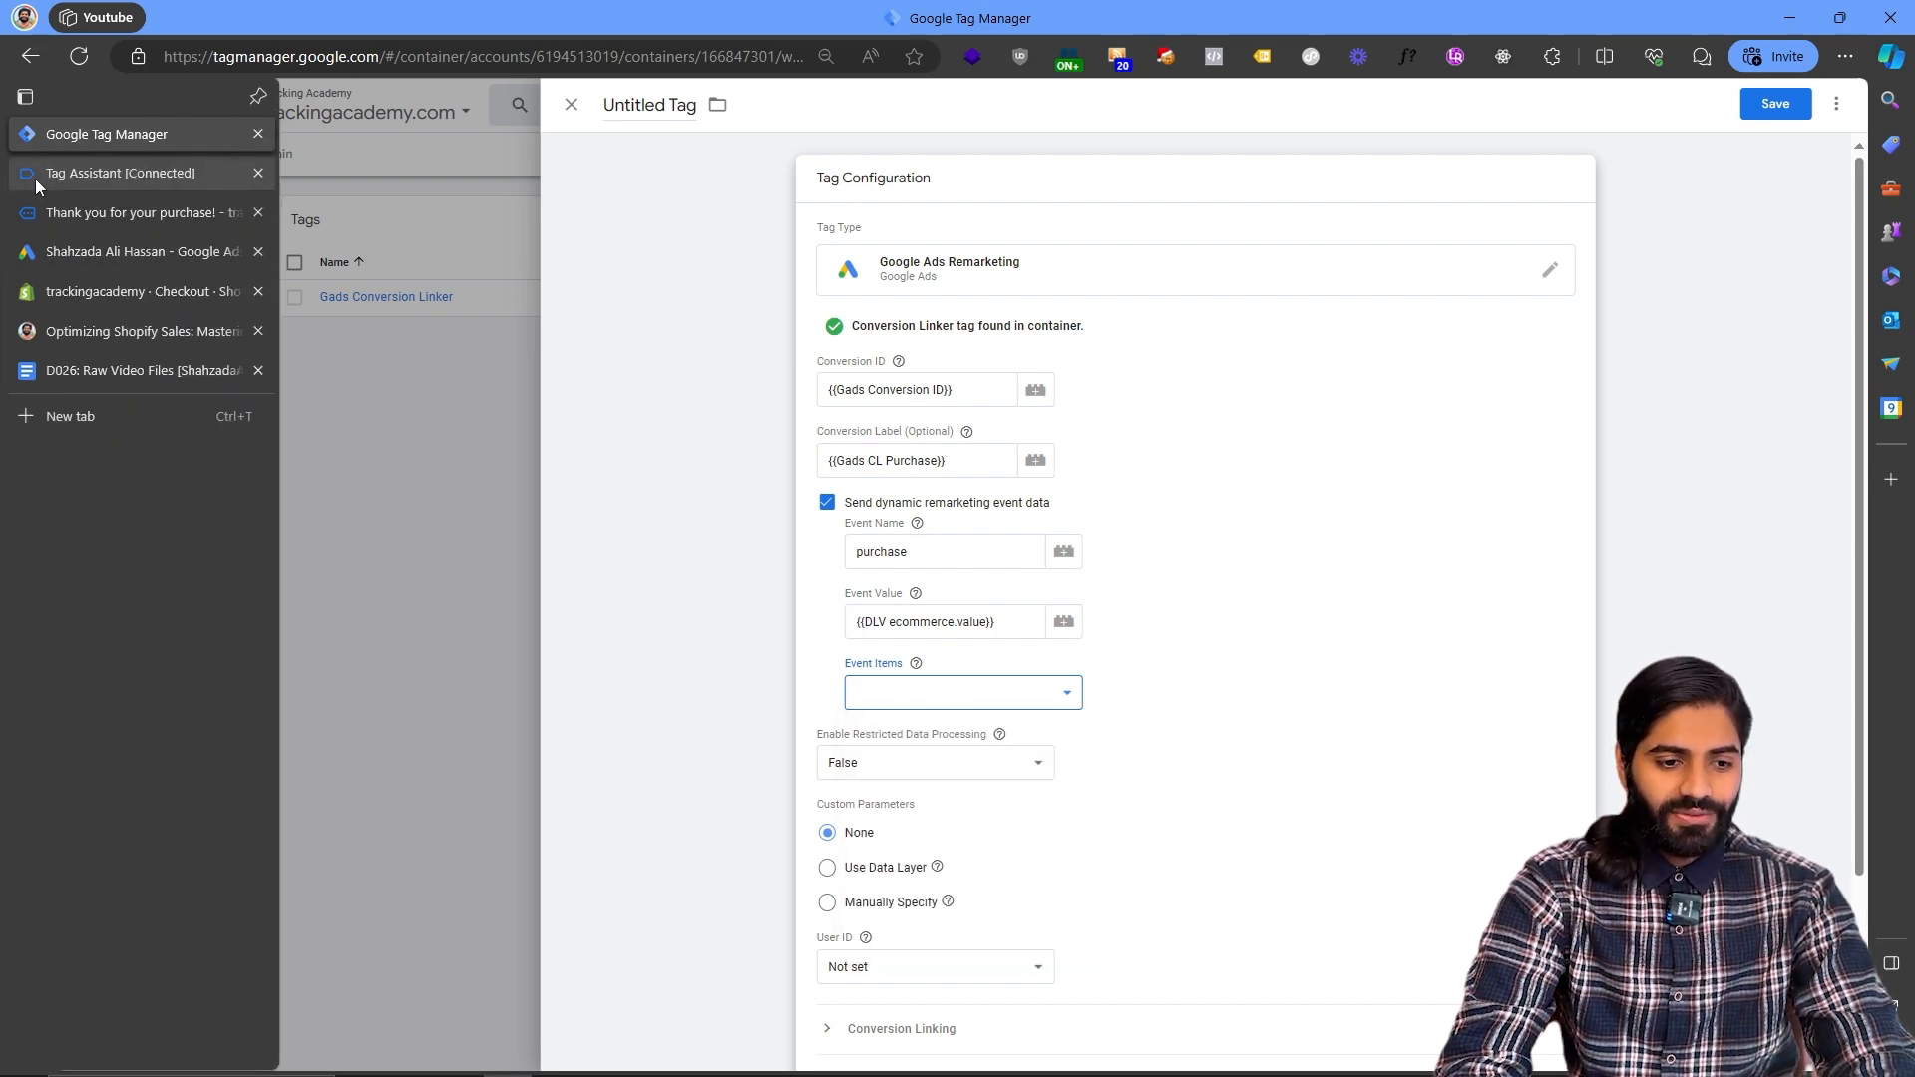
pyautogui.click(34, 176)
pyautogui.doubleClick(402, 423)
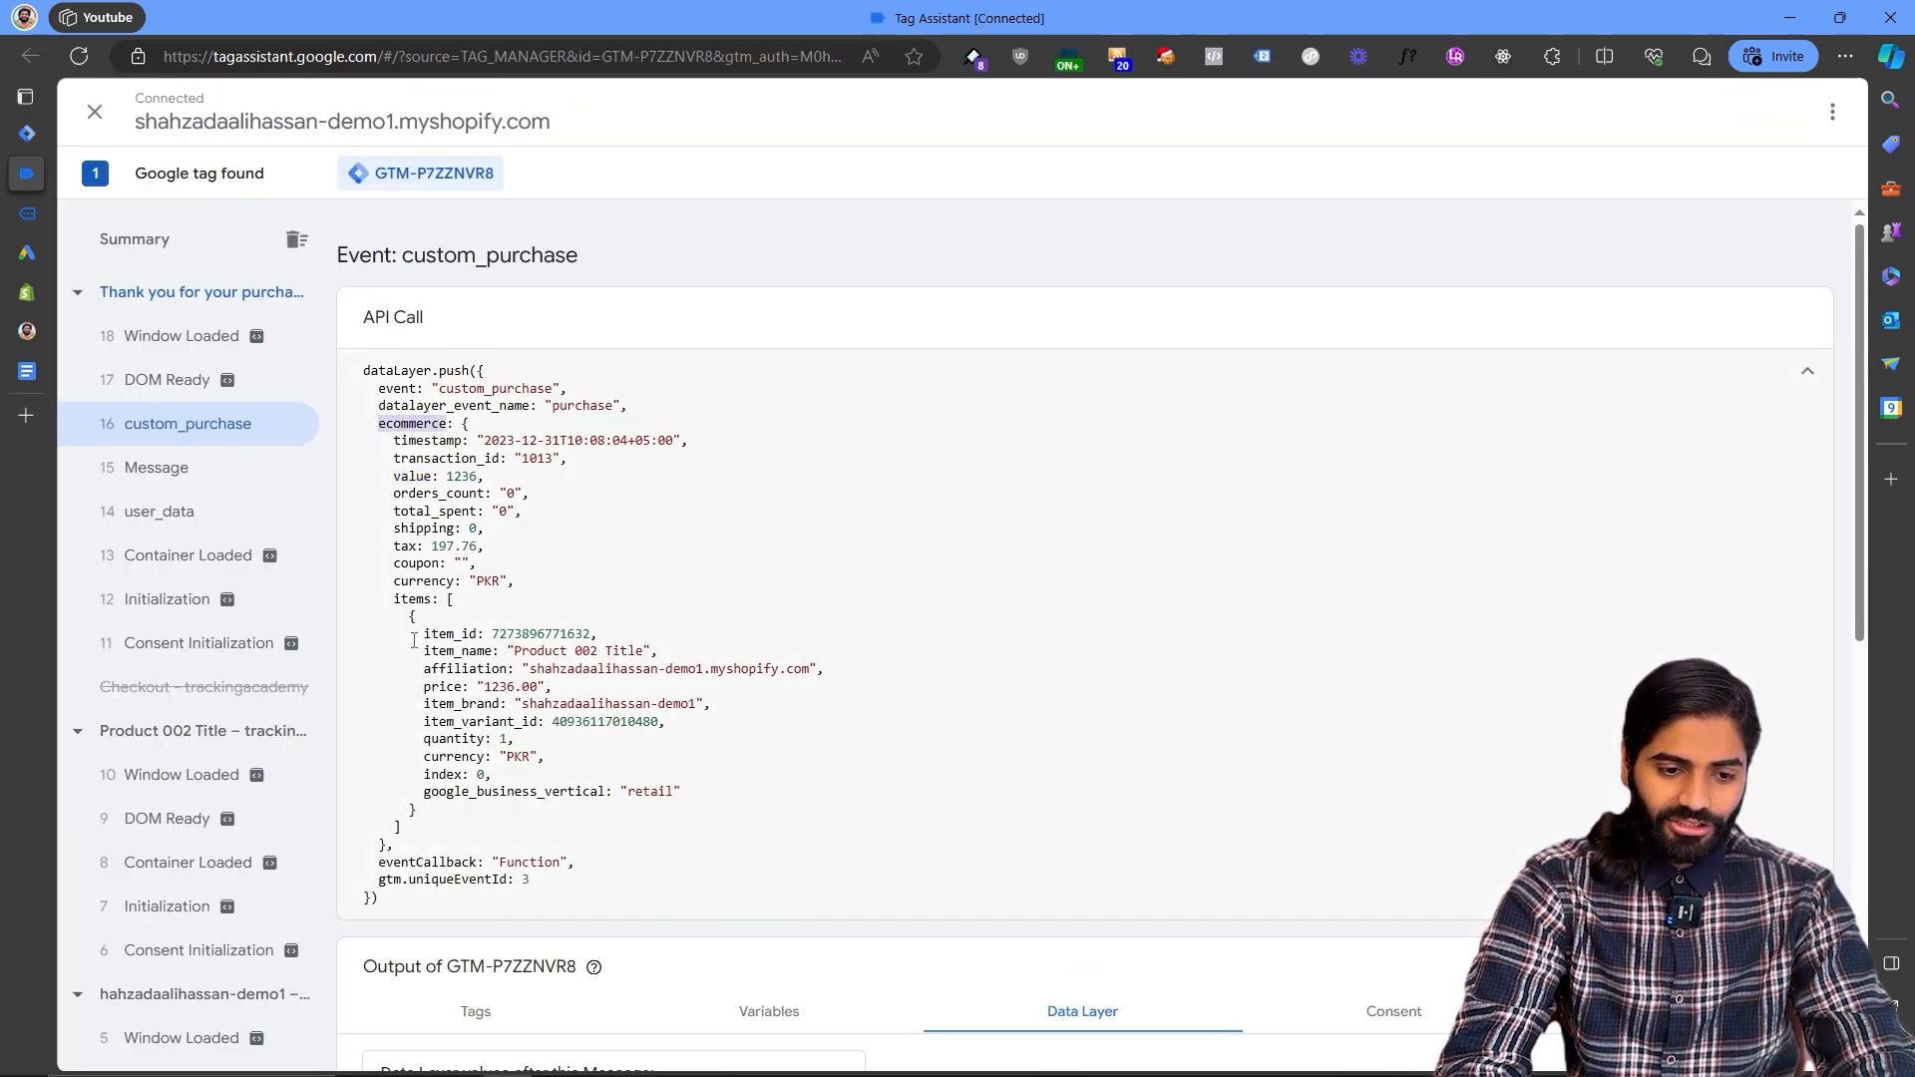
pyautogui.click(27, 133)
# - Create a Data Layer Variable for ecommerce.items named DLV ecommerce.items and use it as the event items
pyautogui.click(870, 708)
pyautogui.click(889, 704)
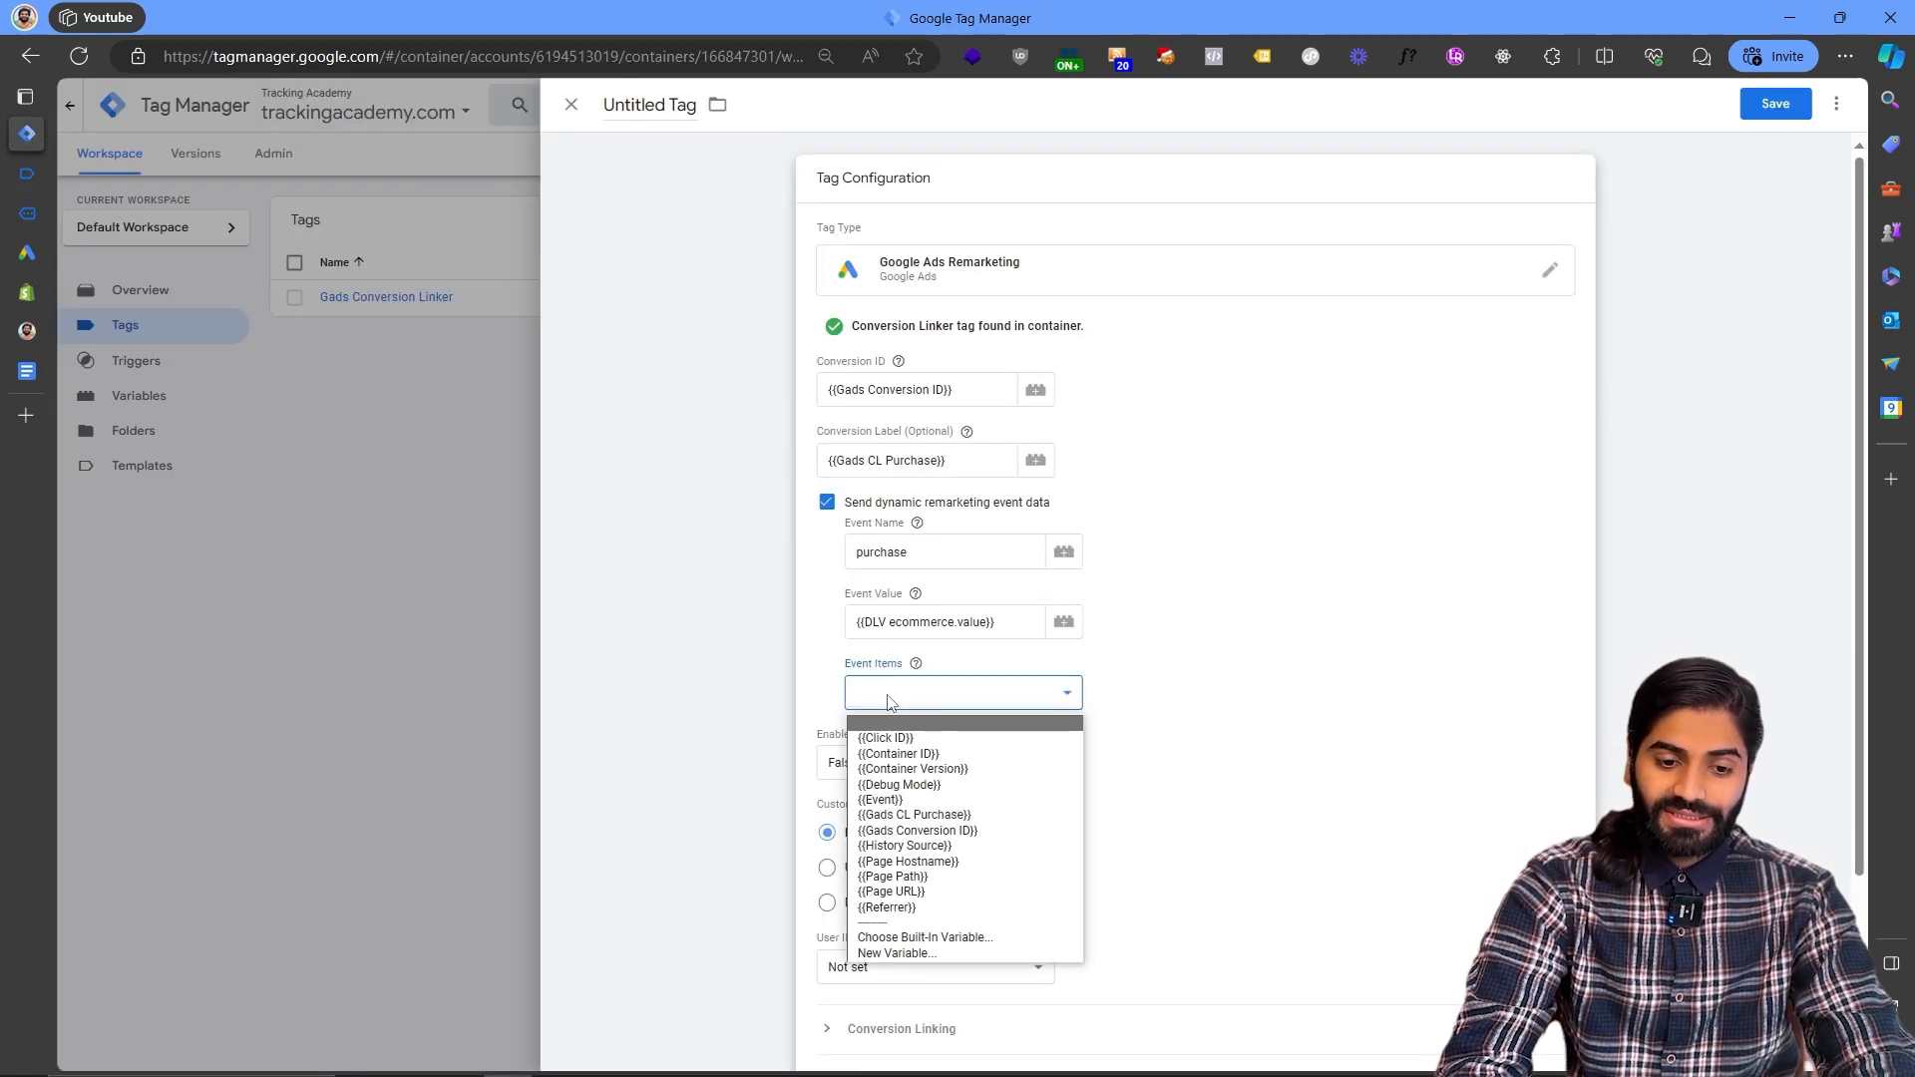
pyautogui.click(921, 954)
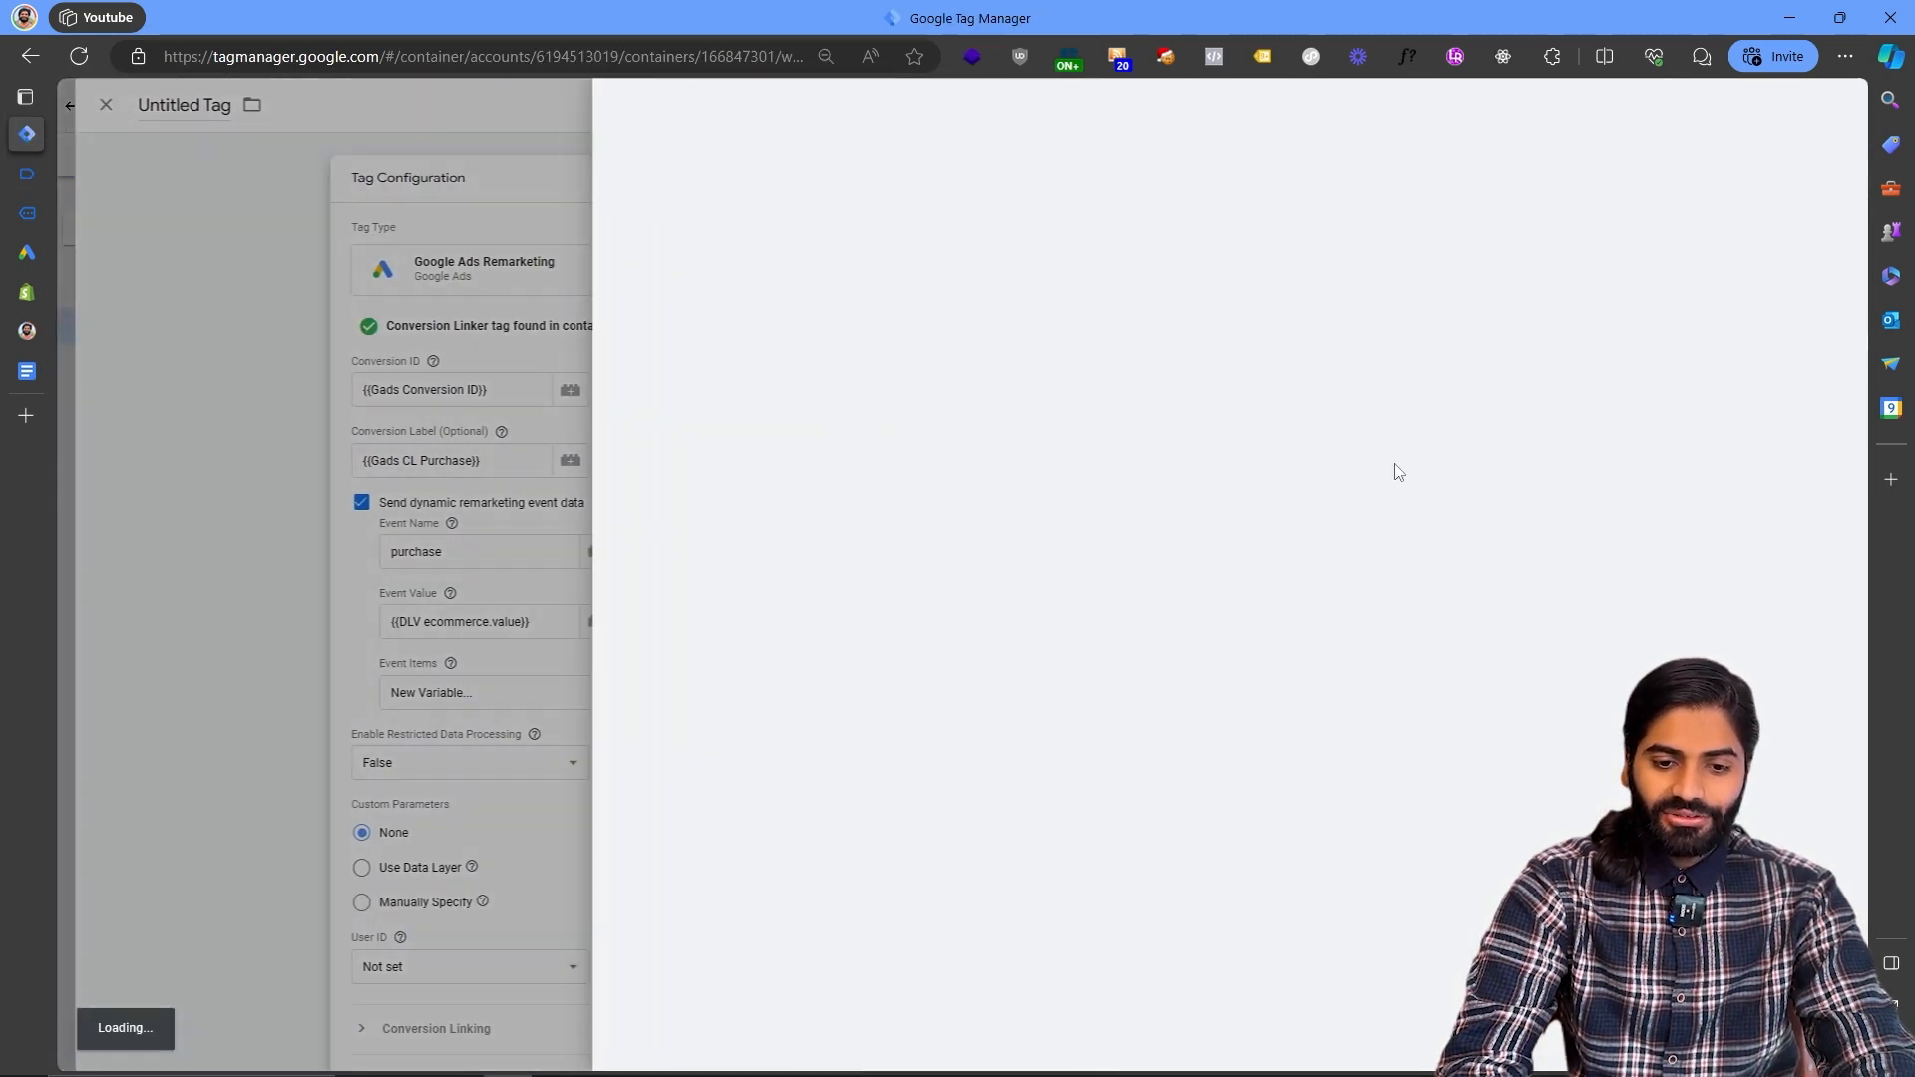
pyautogui.click(1351, 236)
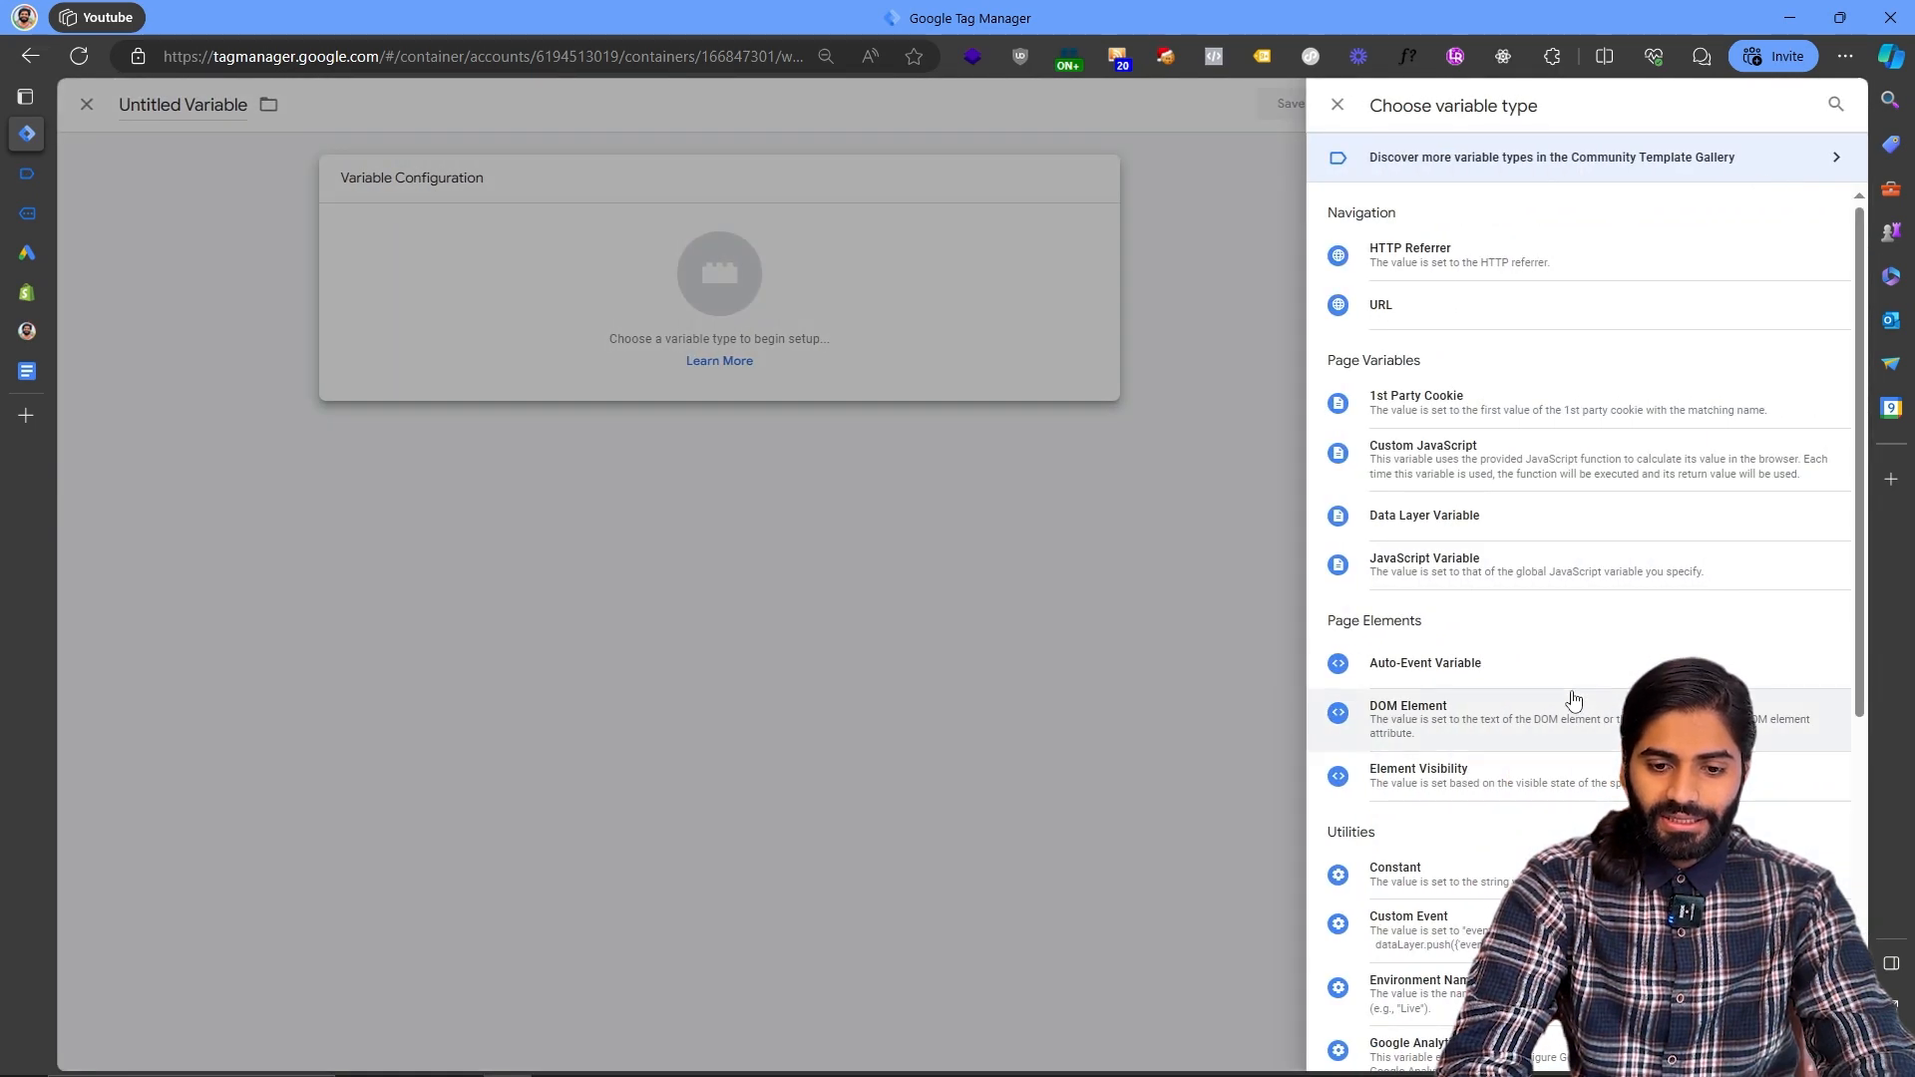
pyautogui.click(1427, 527)
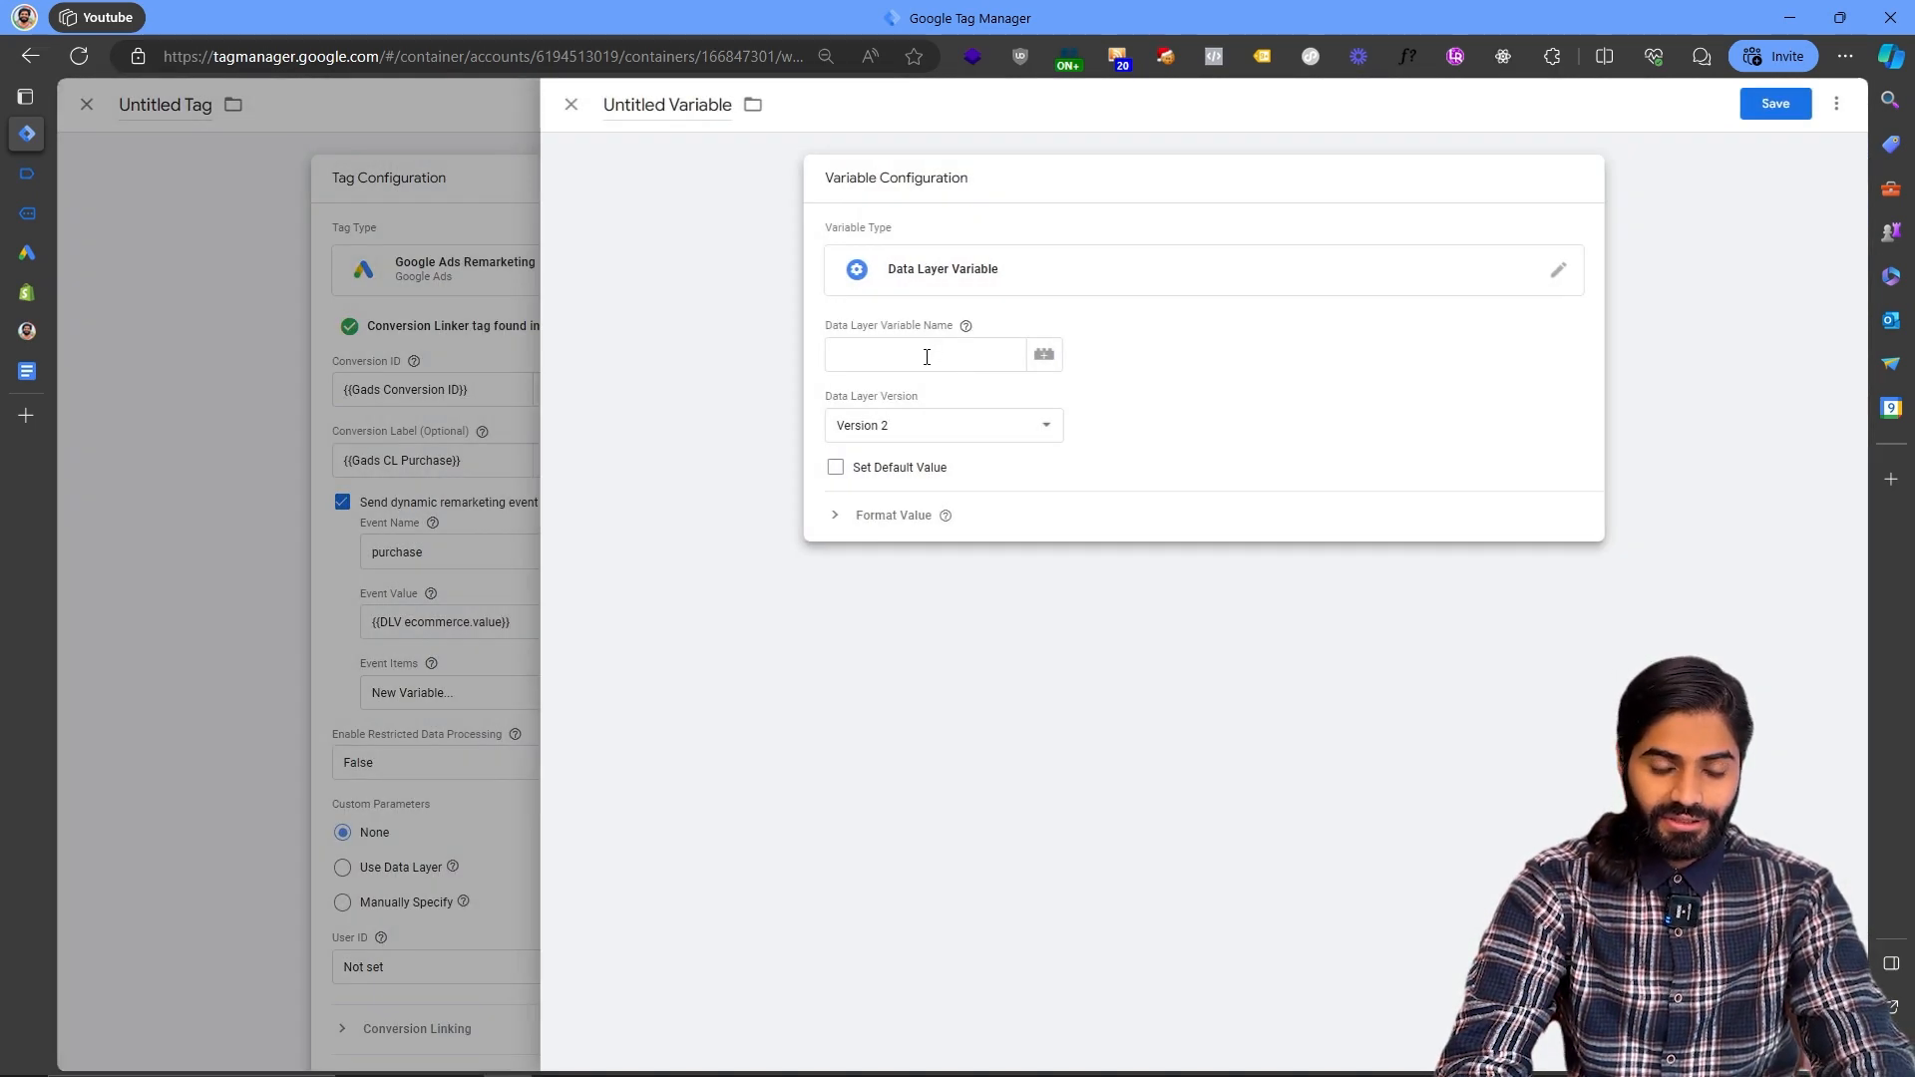
pyautogui.click(927, 357)
pyautogui.hotkey('ctrl', 'v')
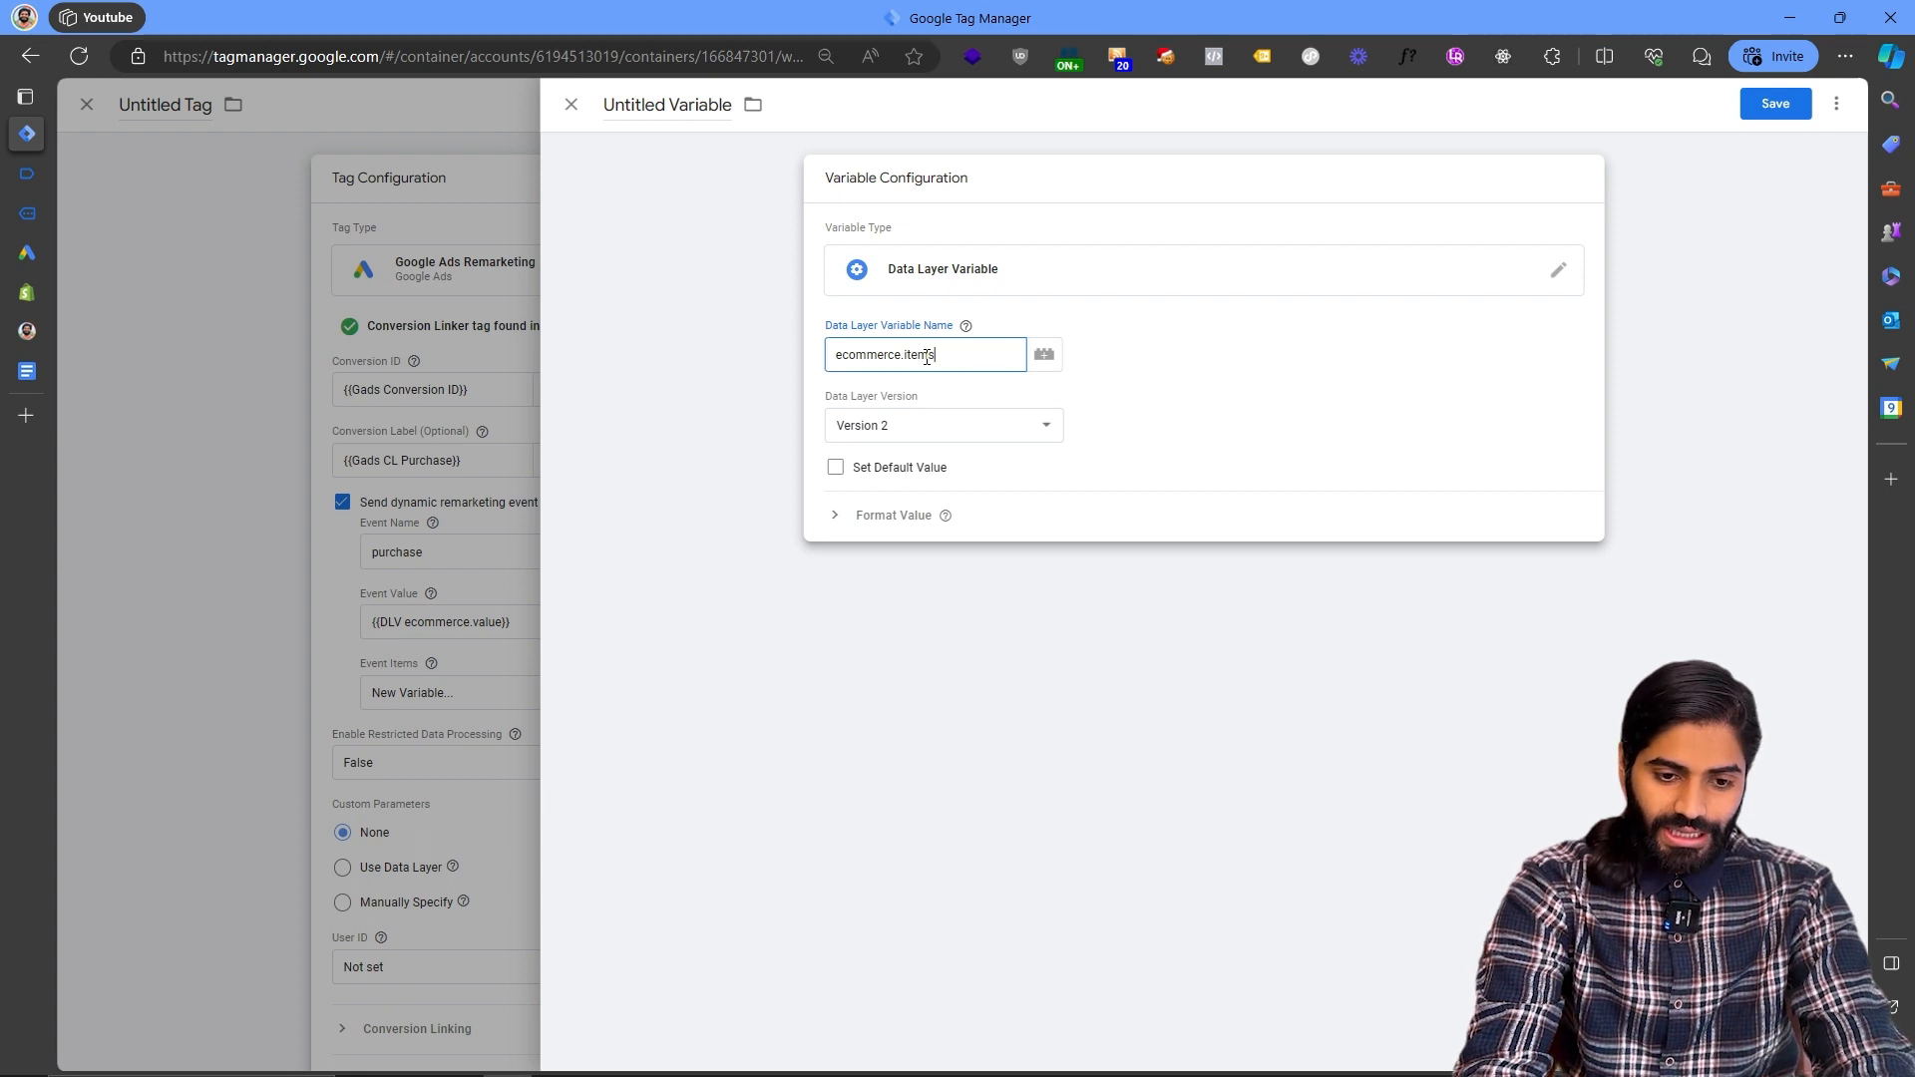
pyautogui.doubleClick(927, 357)
pyautogui.hotkey('ctrl', 'c')
pyautogui.click(703, 109)
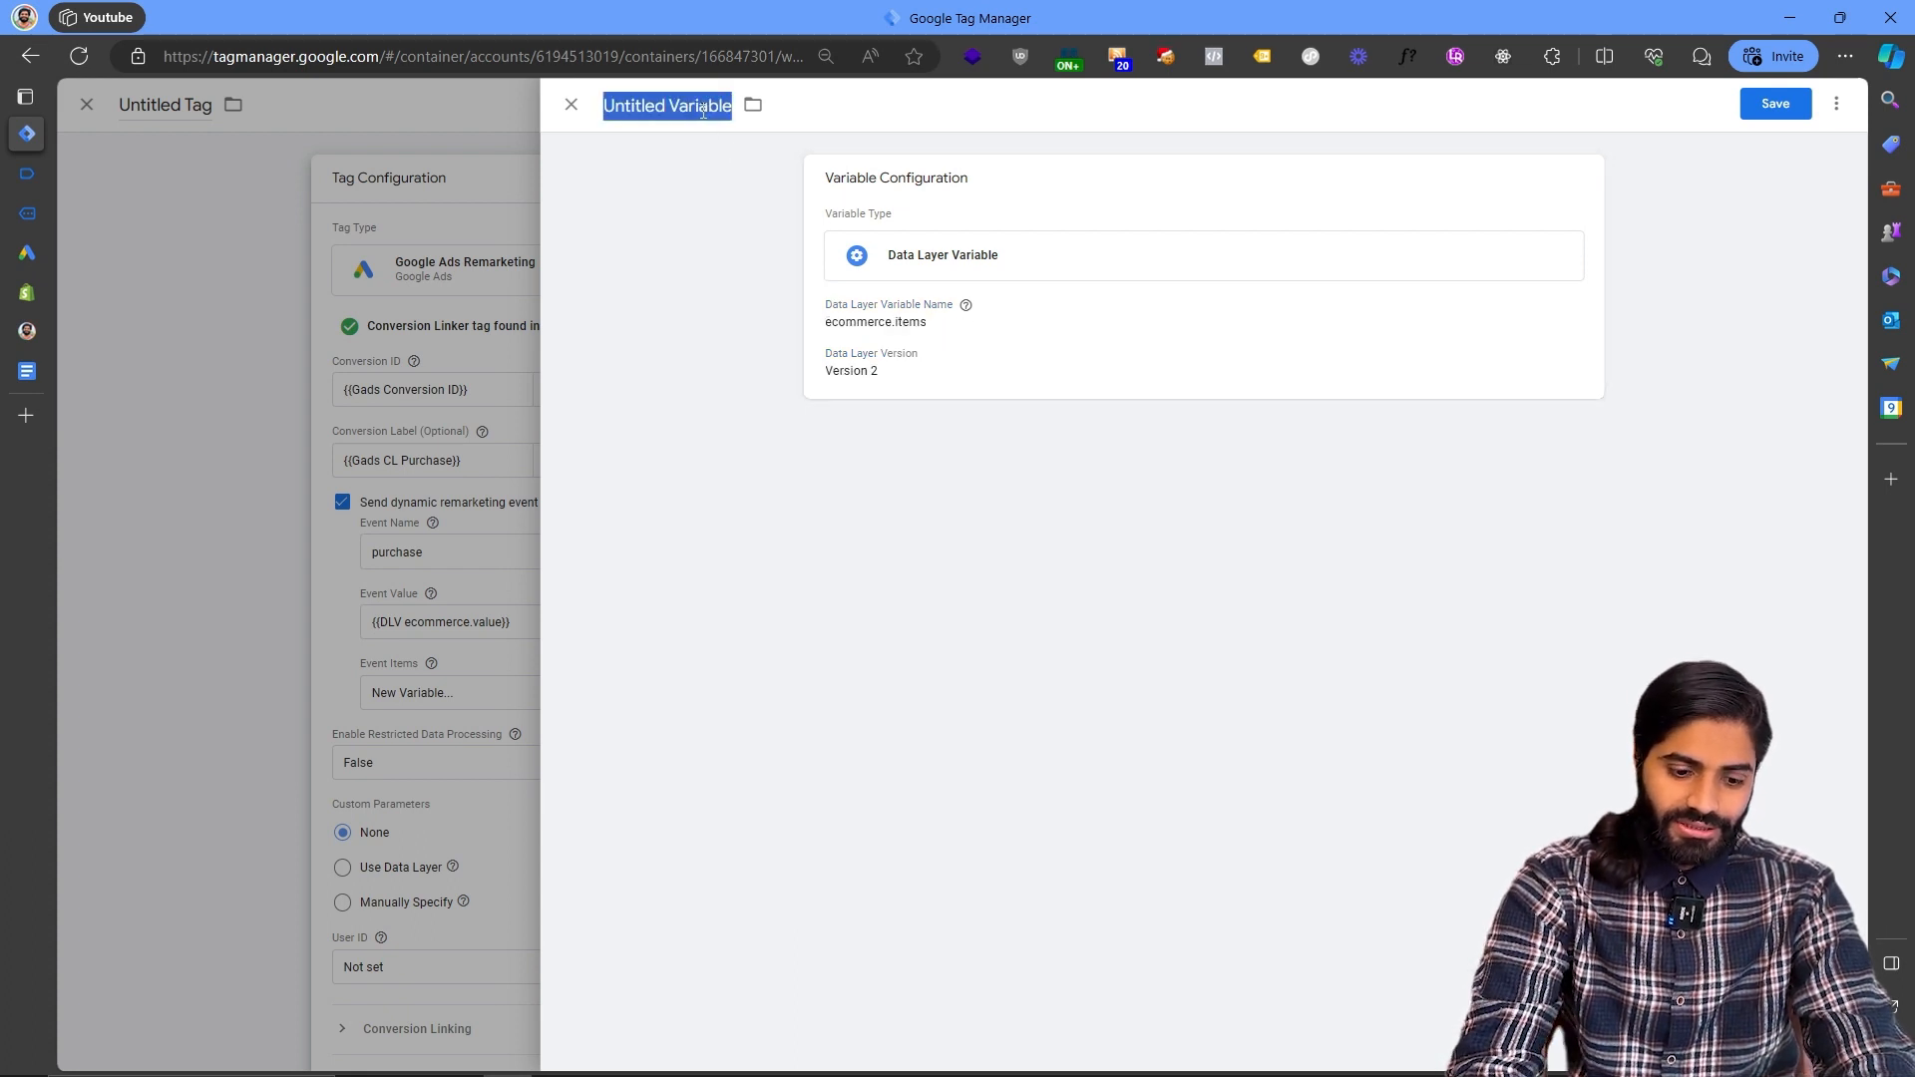
pyautogui.write('DLV')
pyautogui.hotkey('ctrl', 'v')
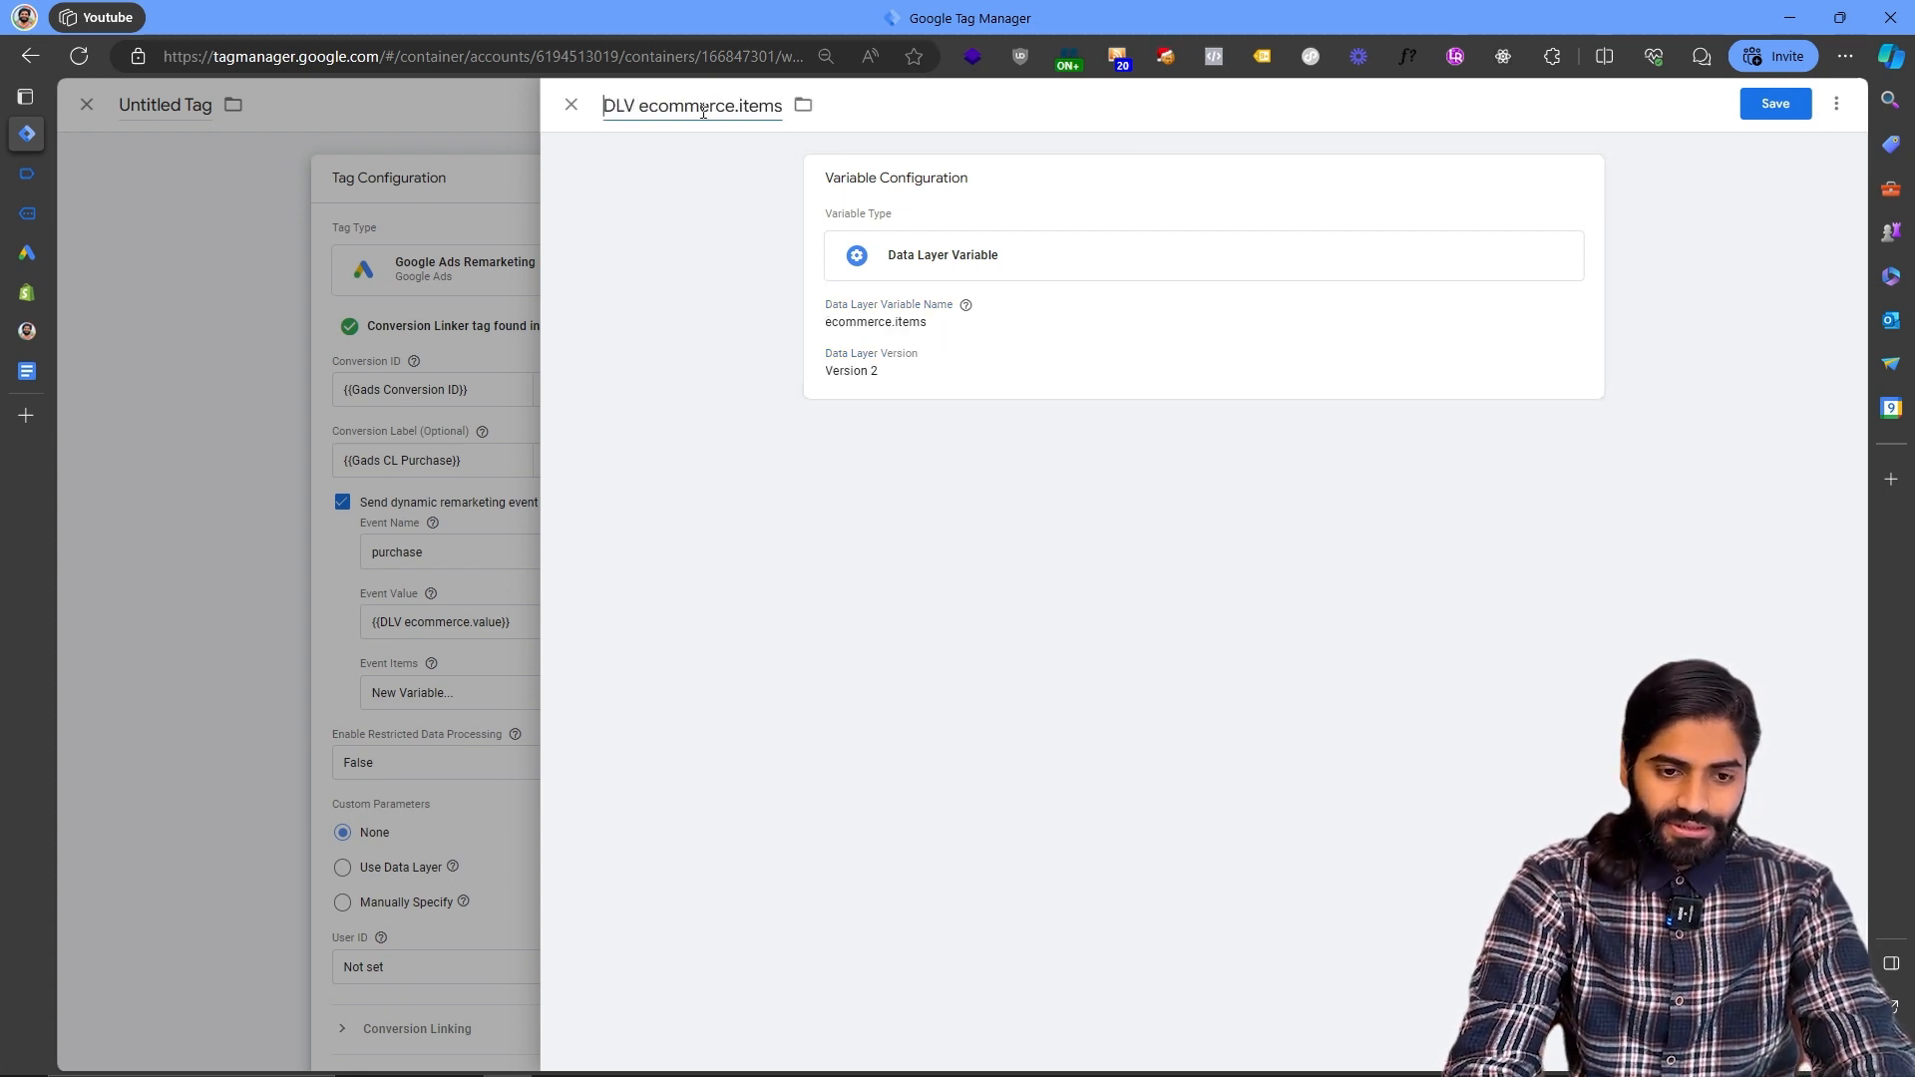
pyautogui.click(1776, 106)
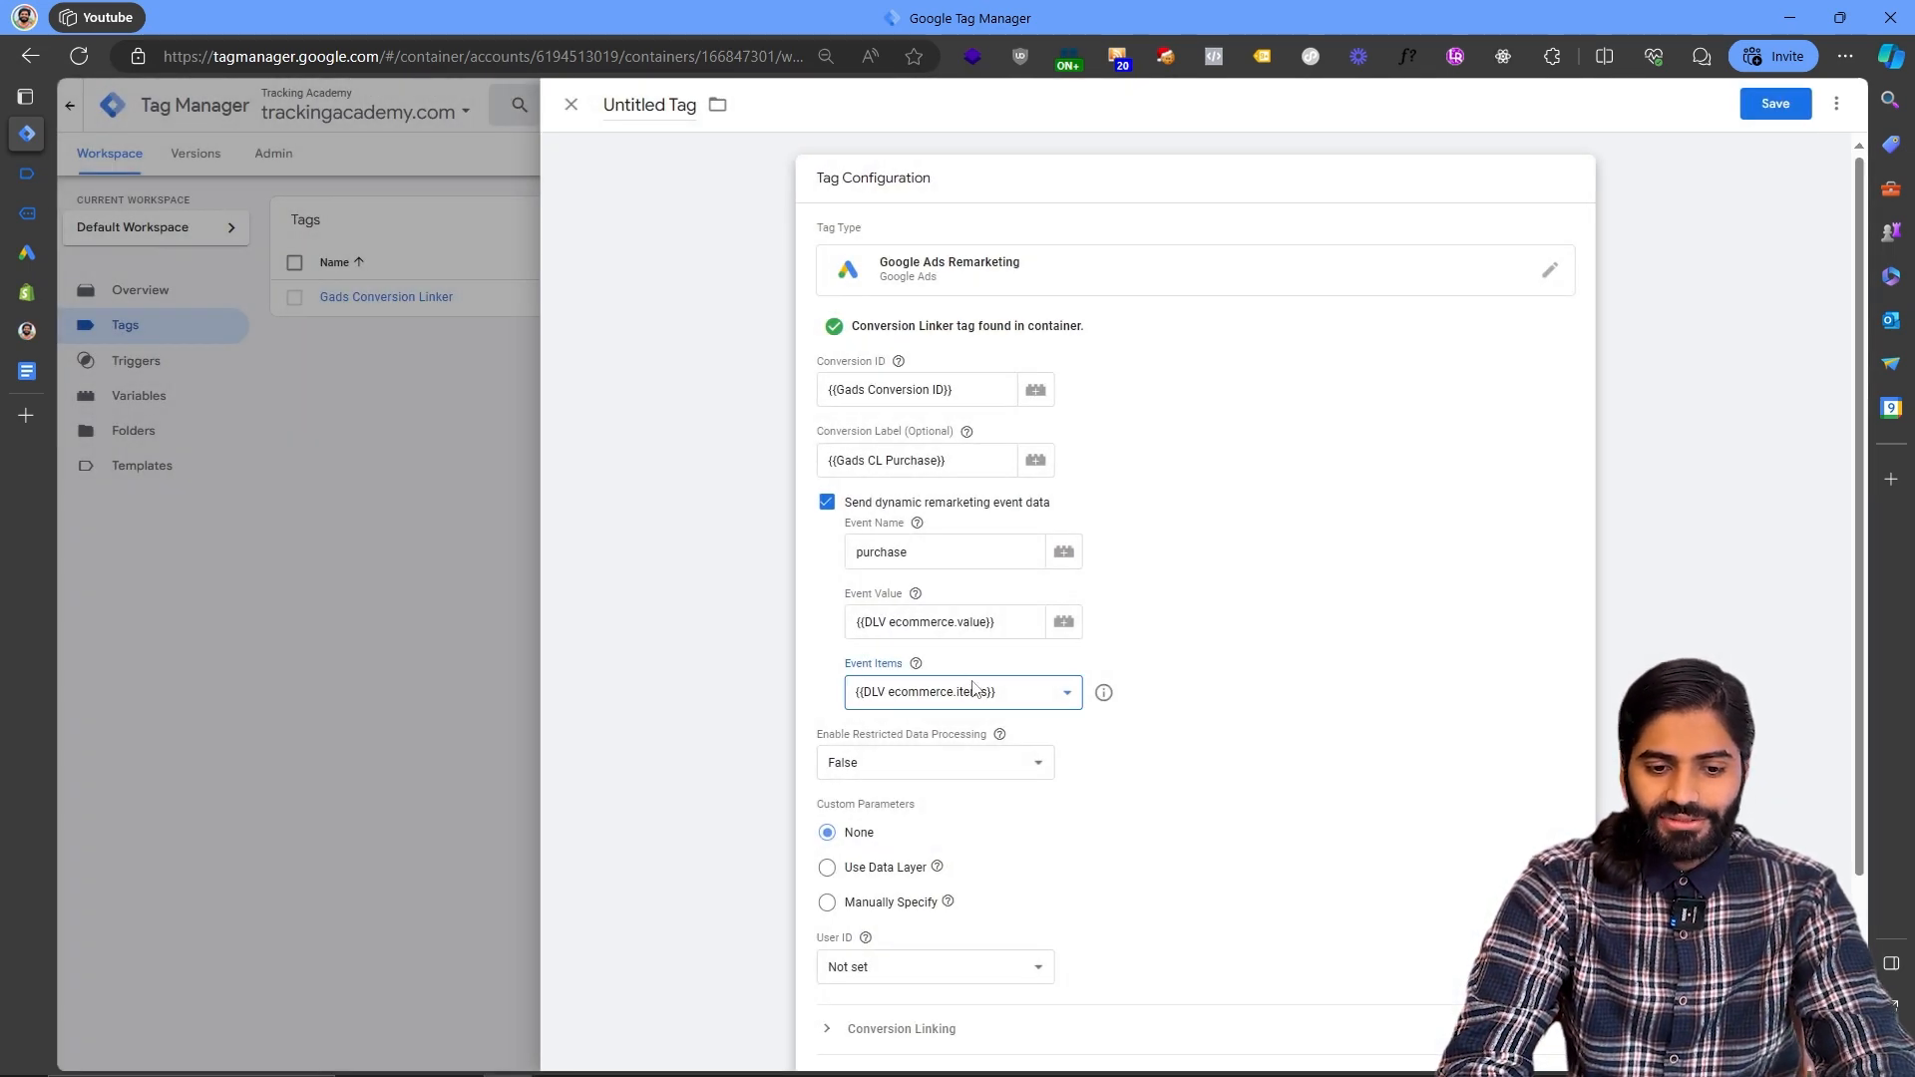
# - Set the tag's custom parameters to Manually Specify
pyautogui.scroll(-2, 987, 692)
pyautogui.click(827, 674)
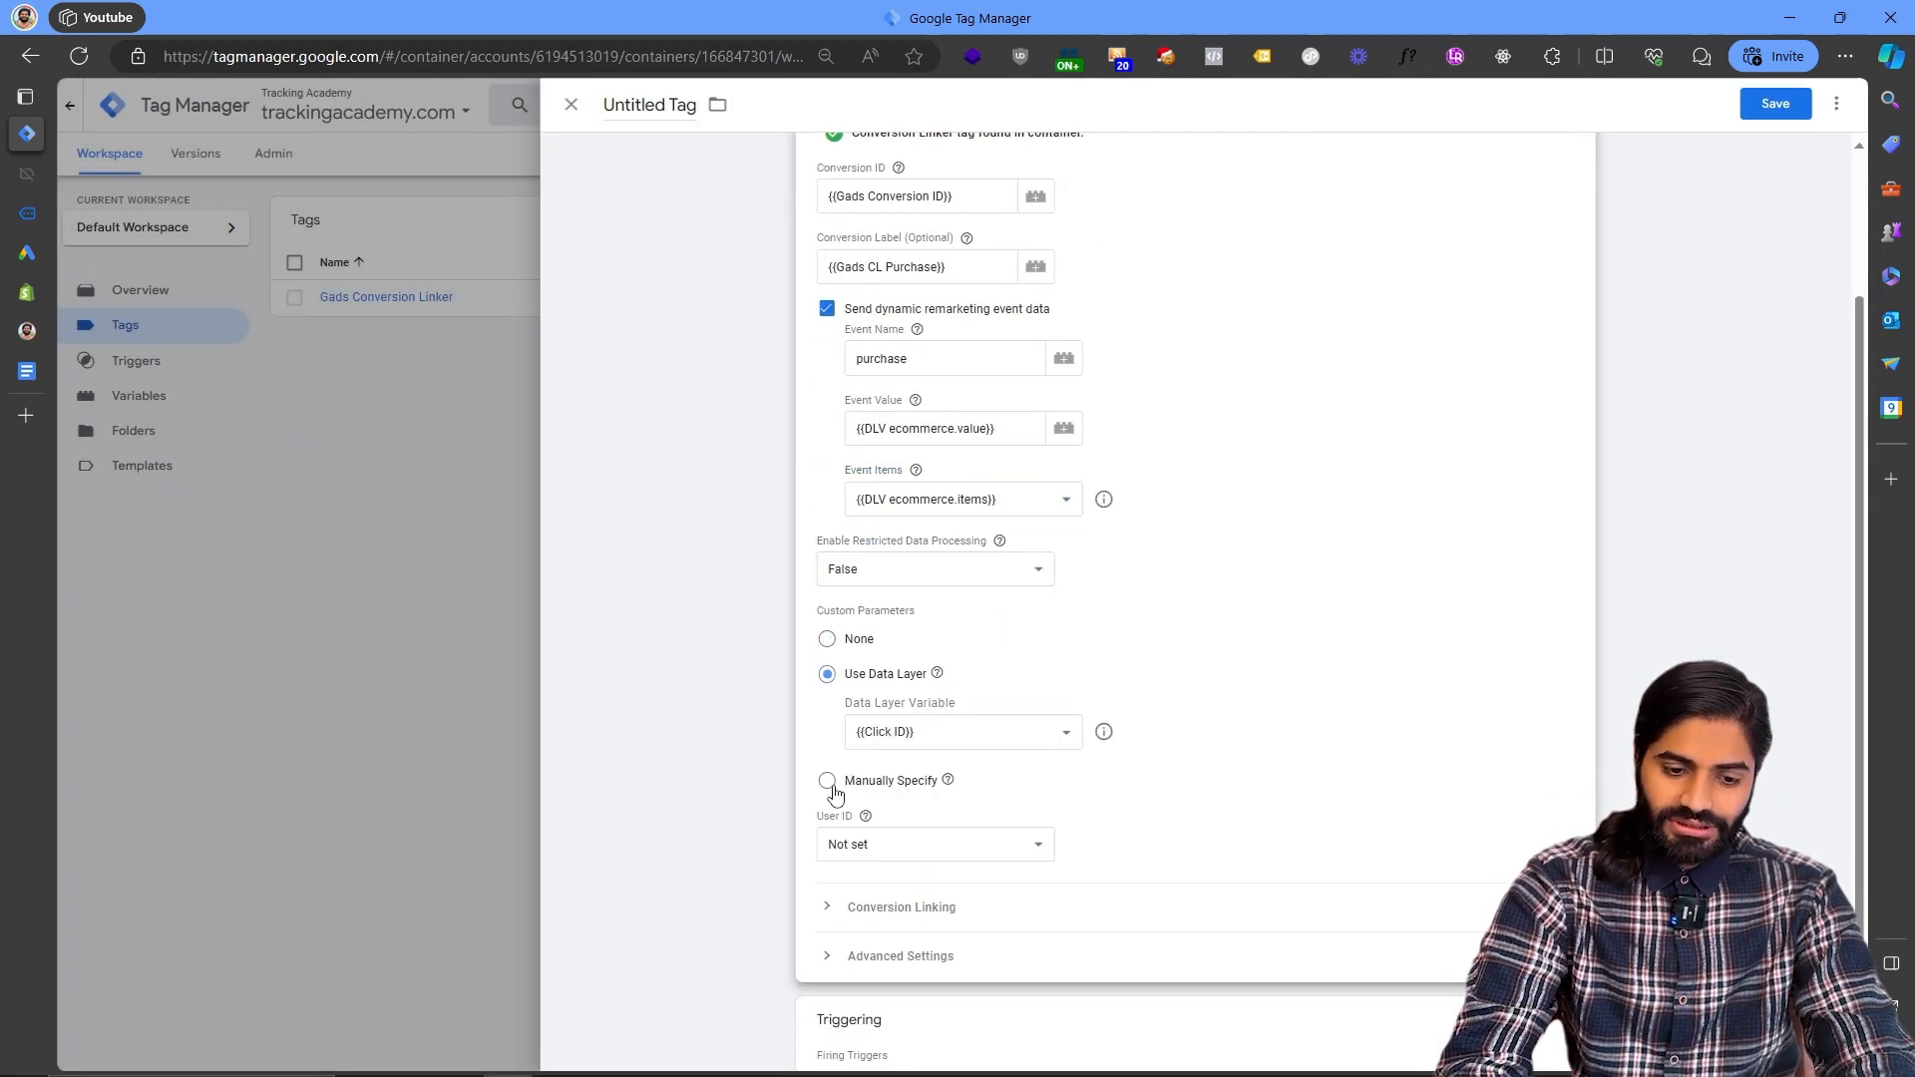
pyautogui.click(829, 782)
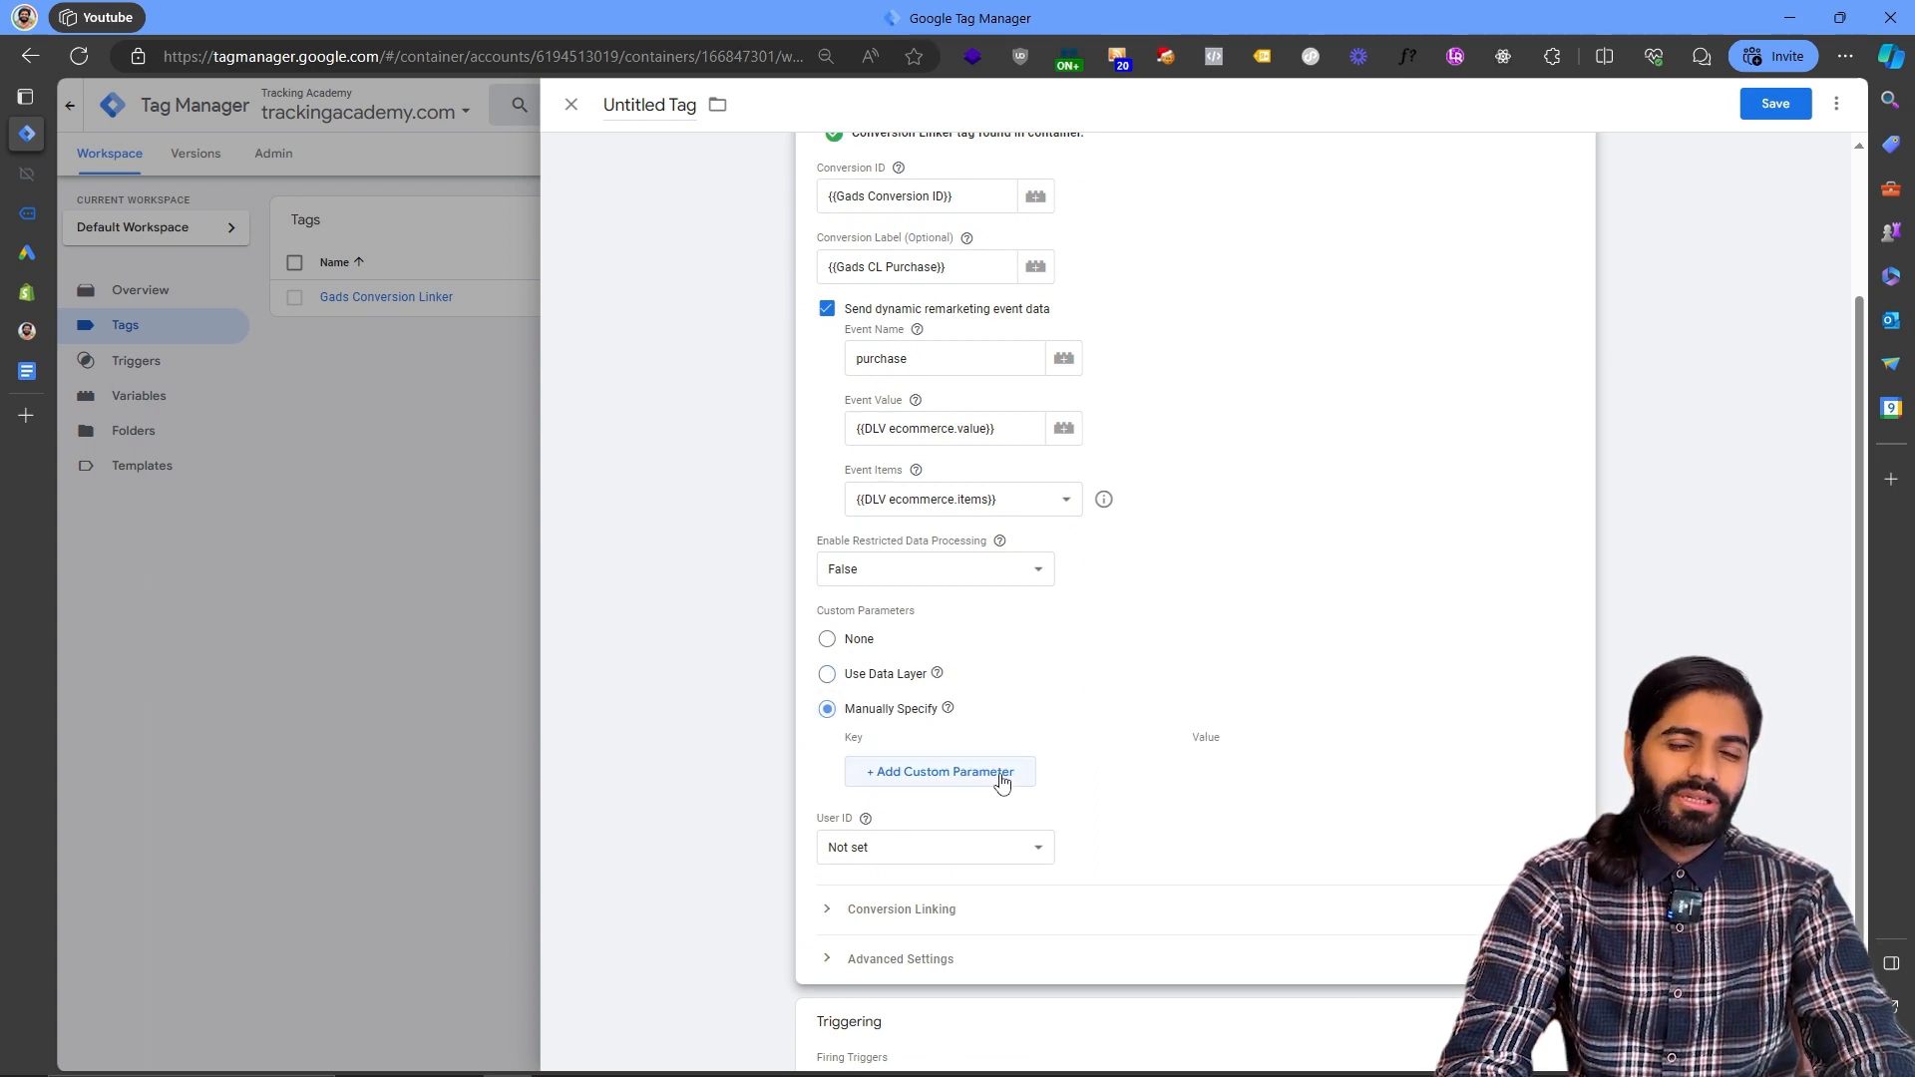
# - Add a custom parameter with the key transaction_id
pyautogui.click(1002, 777)
pyautogui.click(990, 770)
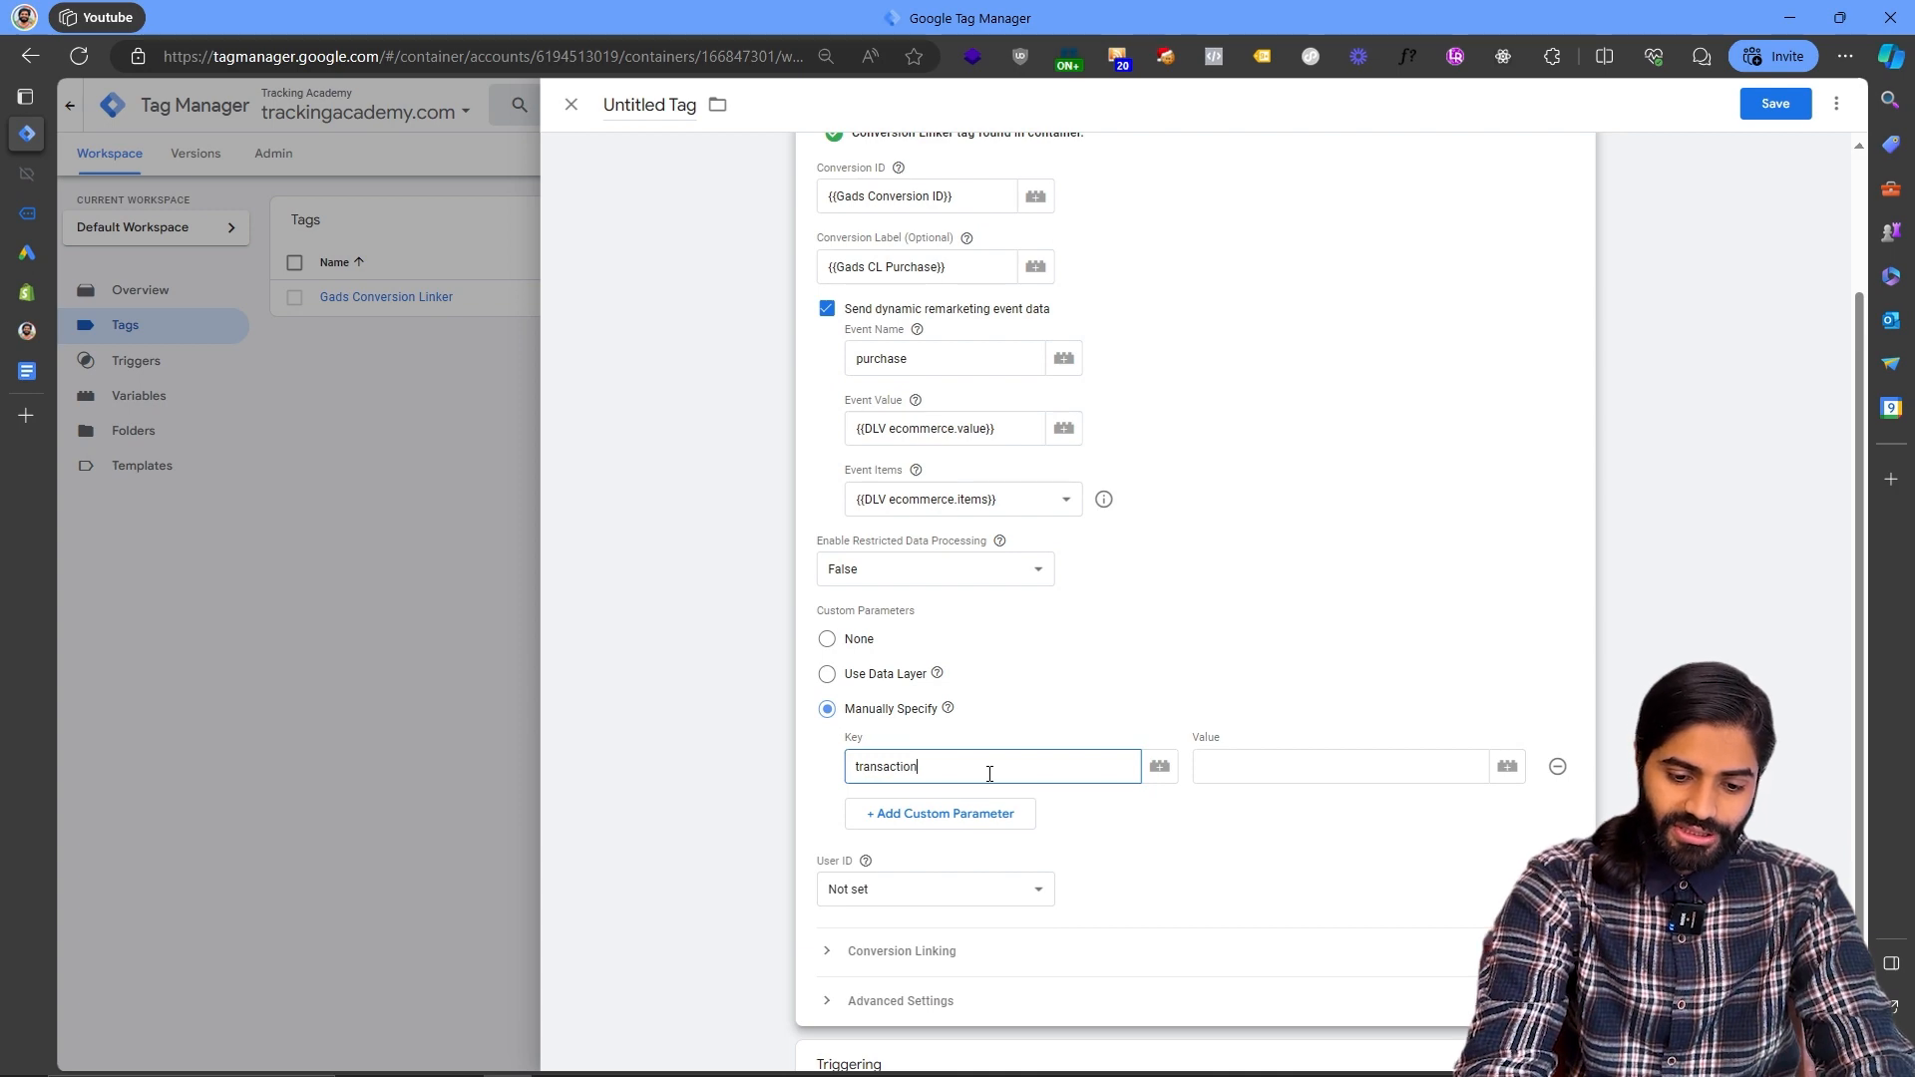
pyautogui.write('transaction_id')
pyautogui.press('Tab')
pyautogui.press('Tab')
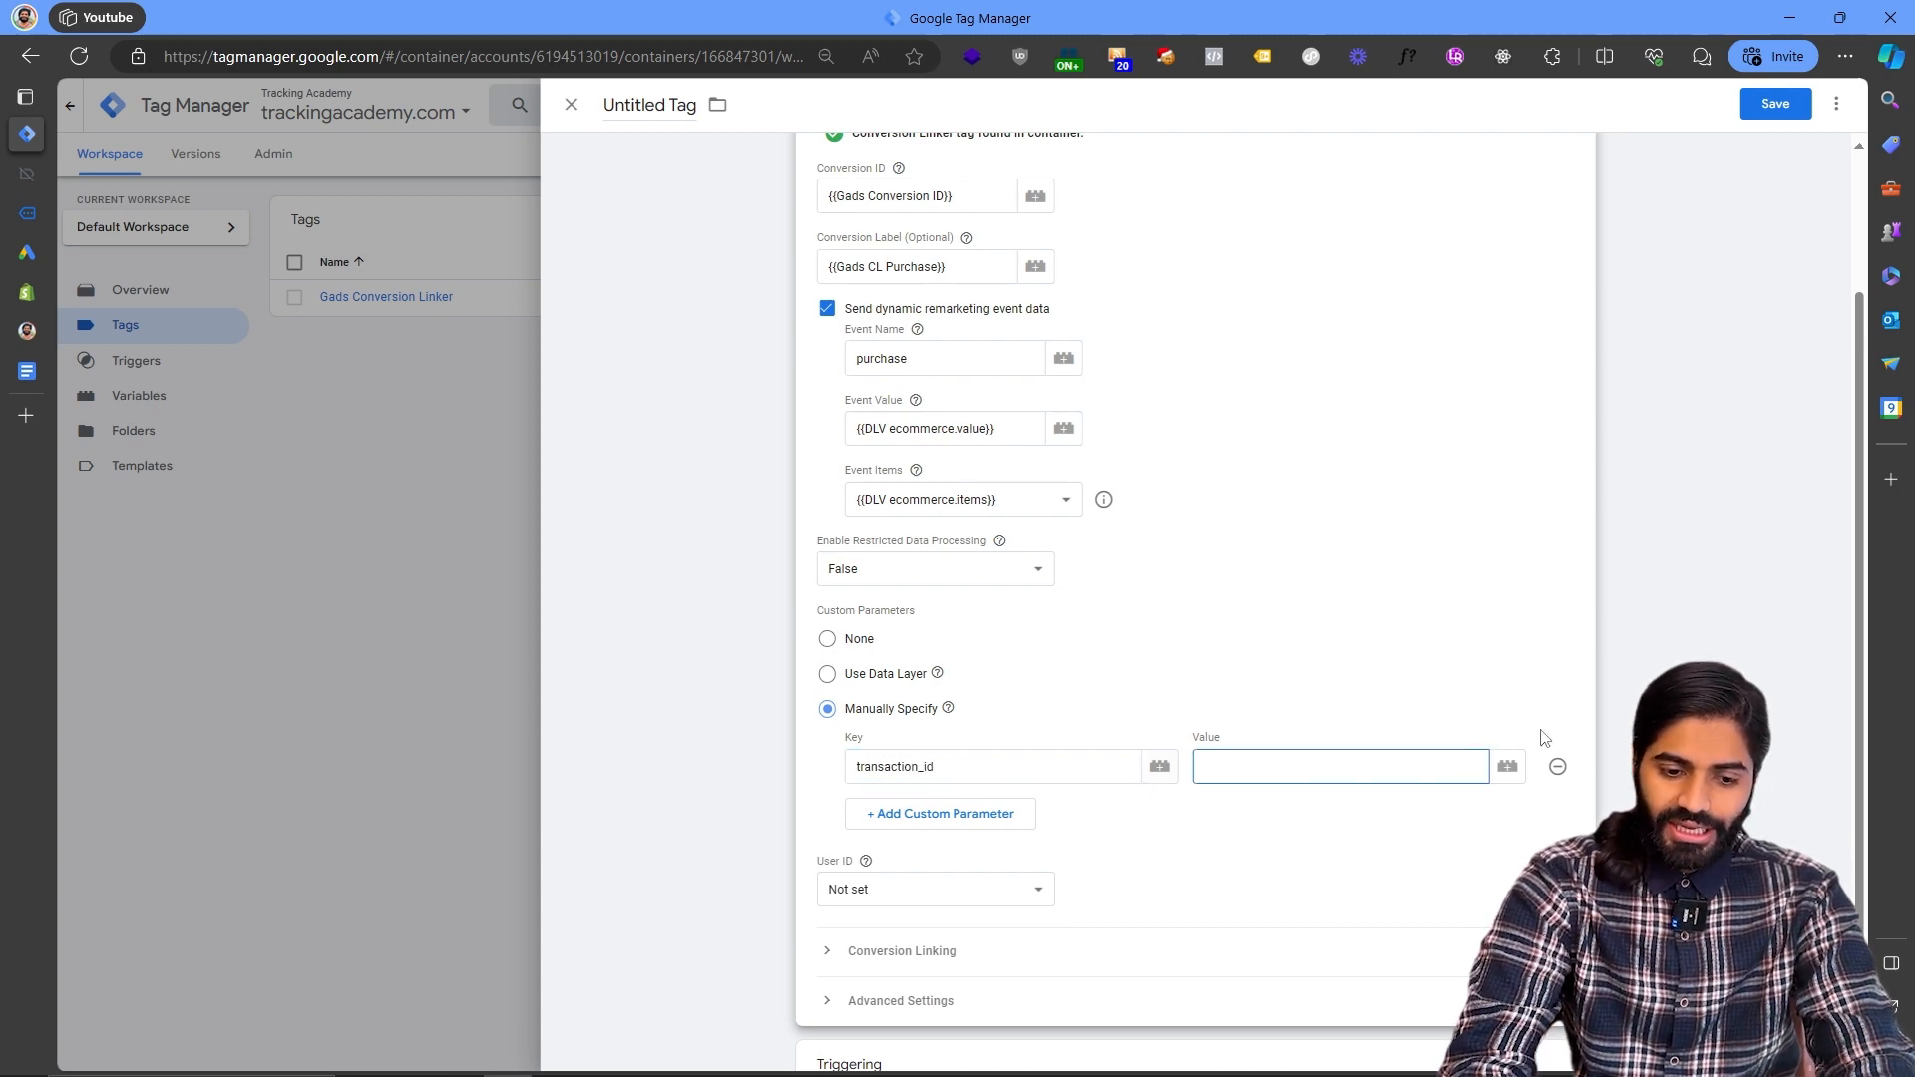
# - Copy the transaction_id key from the custom_purchase data layer push in Tag Assistant
pyautogui.click(1504, 772)
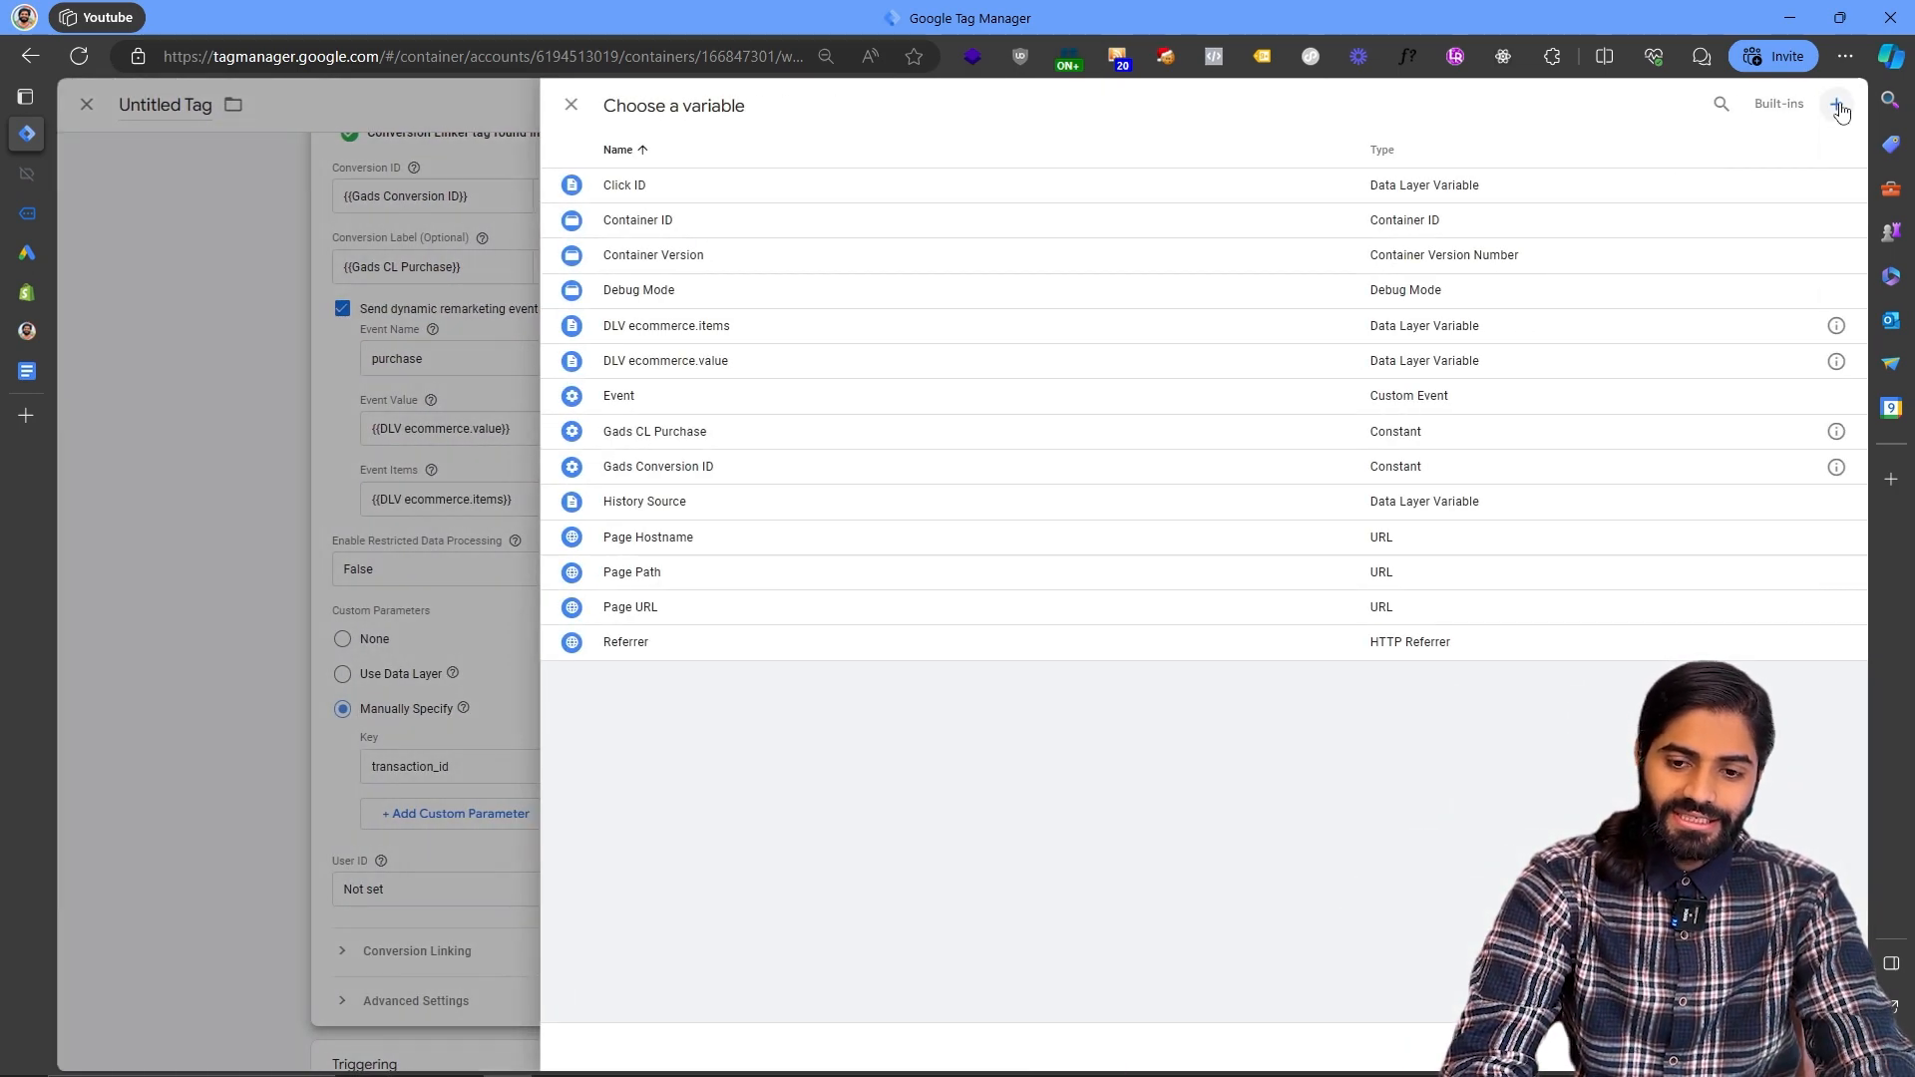
pyautogui.click(1842, 104)
pyautogui.click(1273, 242)
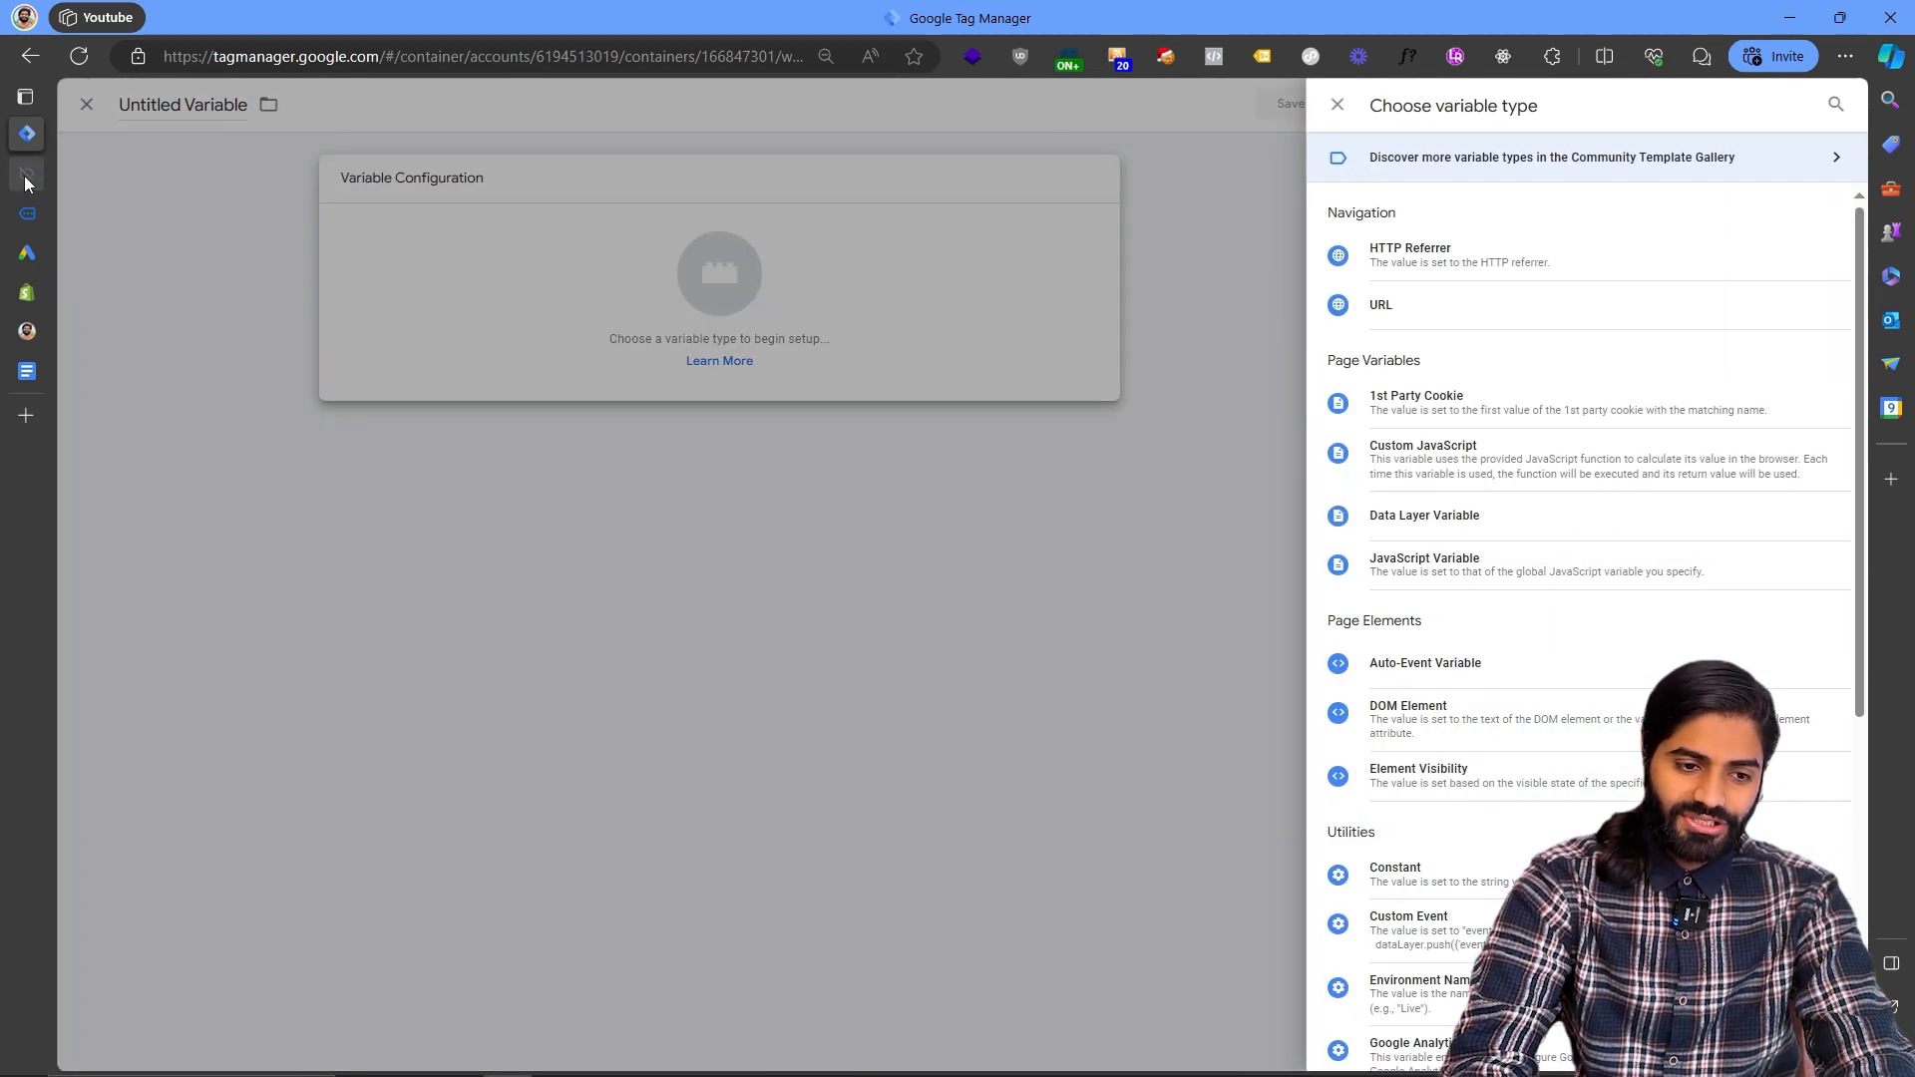
pyautogui.click(27, 174)
pyautogui.doubleClick(411, 486)
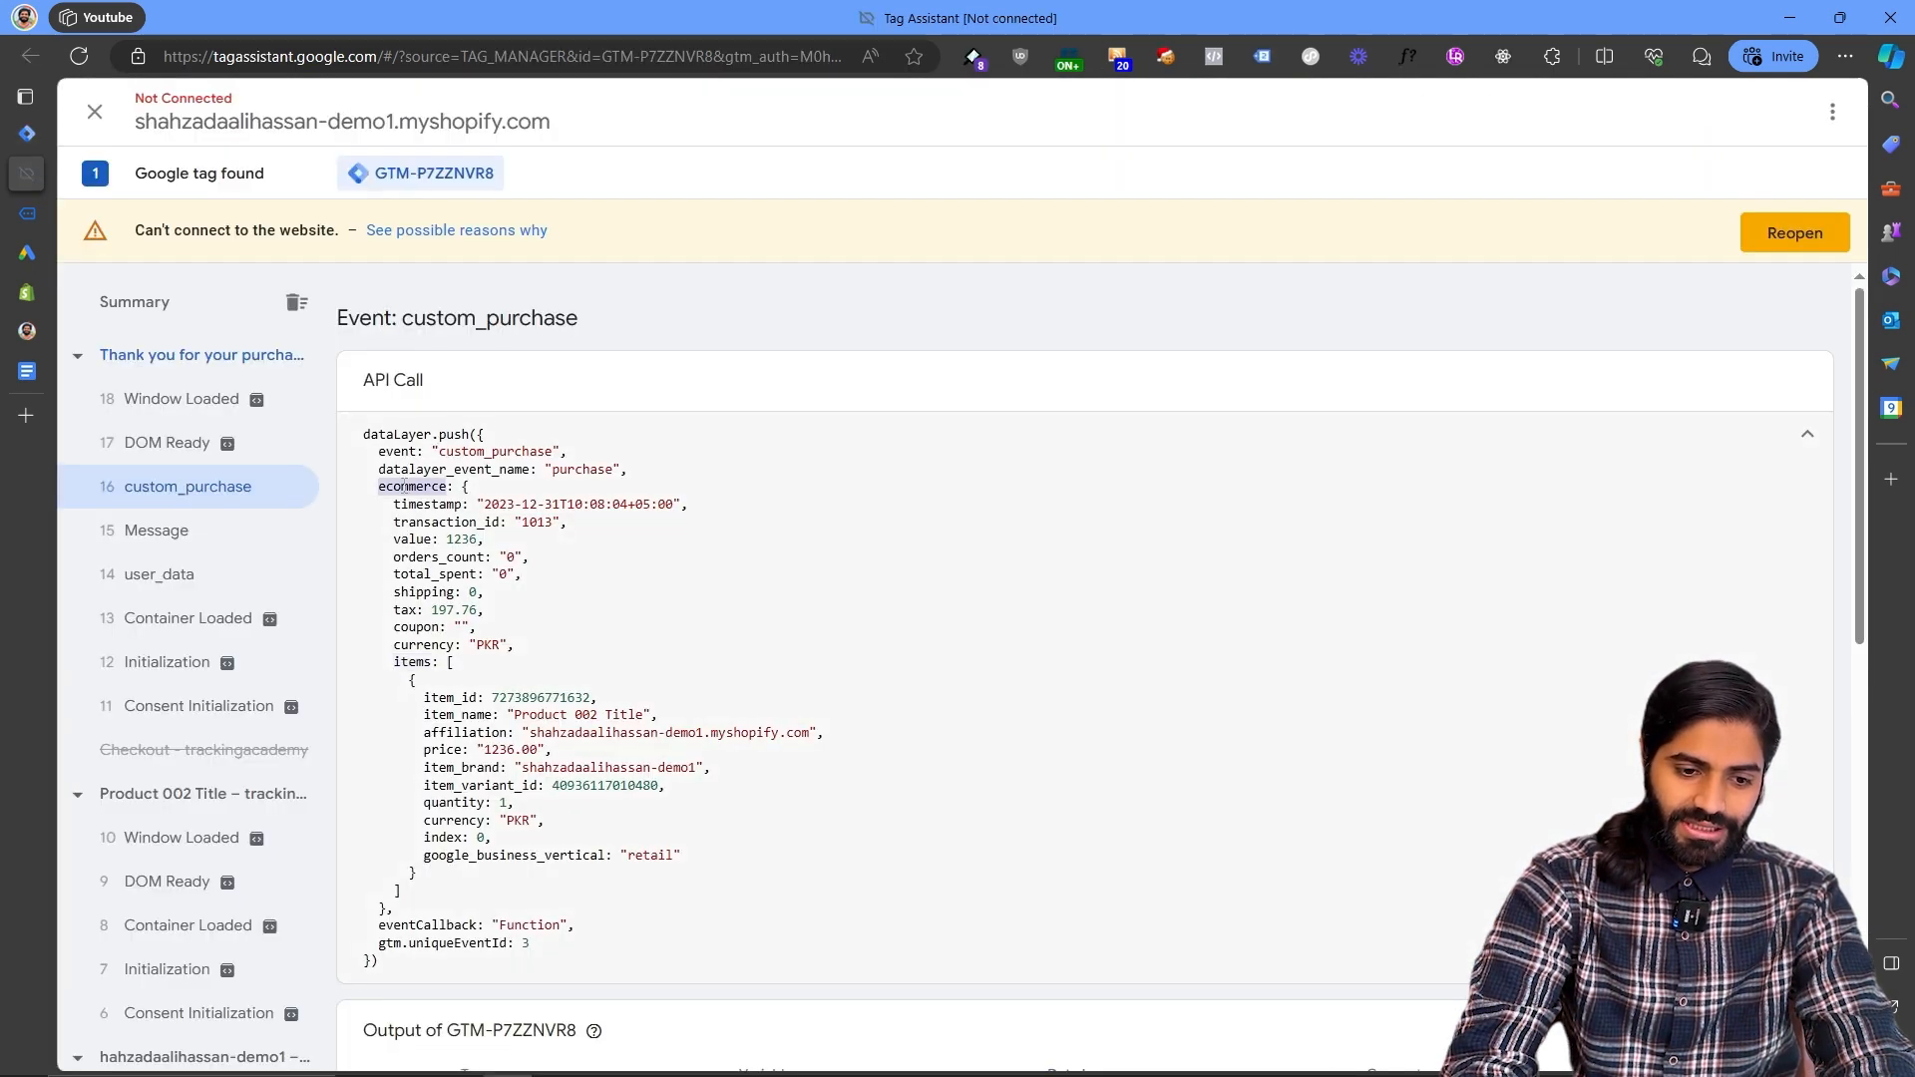
pyautogui.doubleClick(446, 521)
# - Create a Data Layer Variable for ecommerce.transaction_id named DLV ecommerce.transaction_id and use it as the parameter's value
pyautogui.click(27, 132)
pyautogui.click(1437, 512)
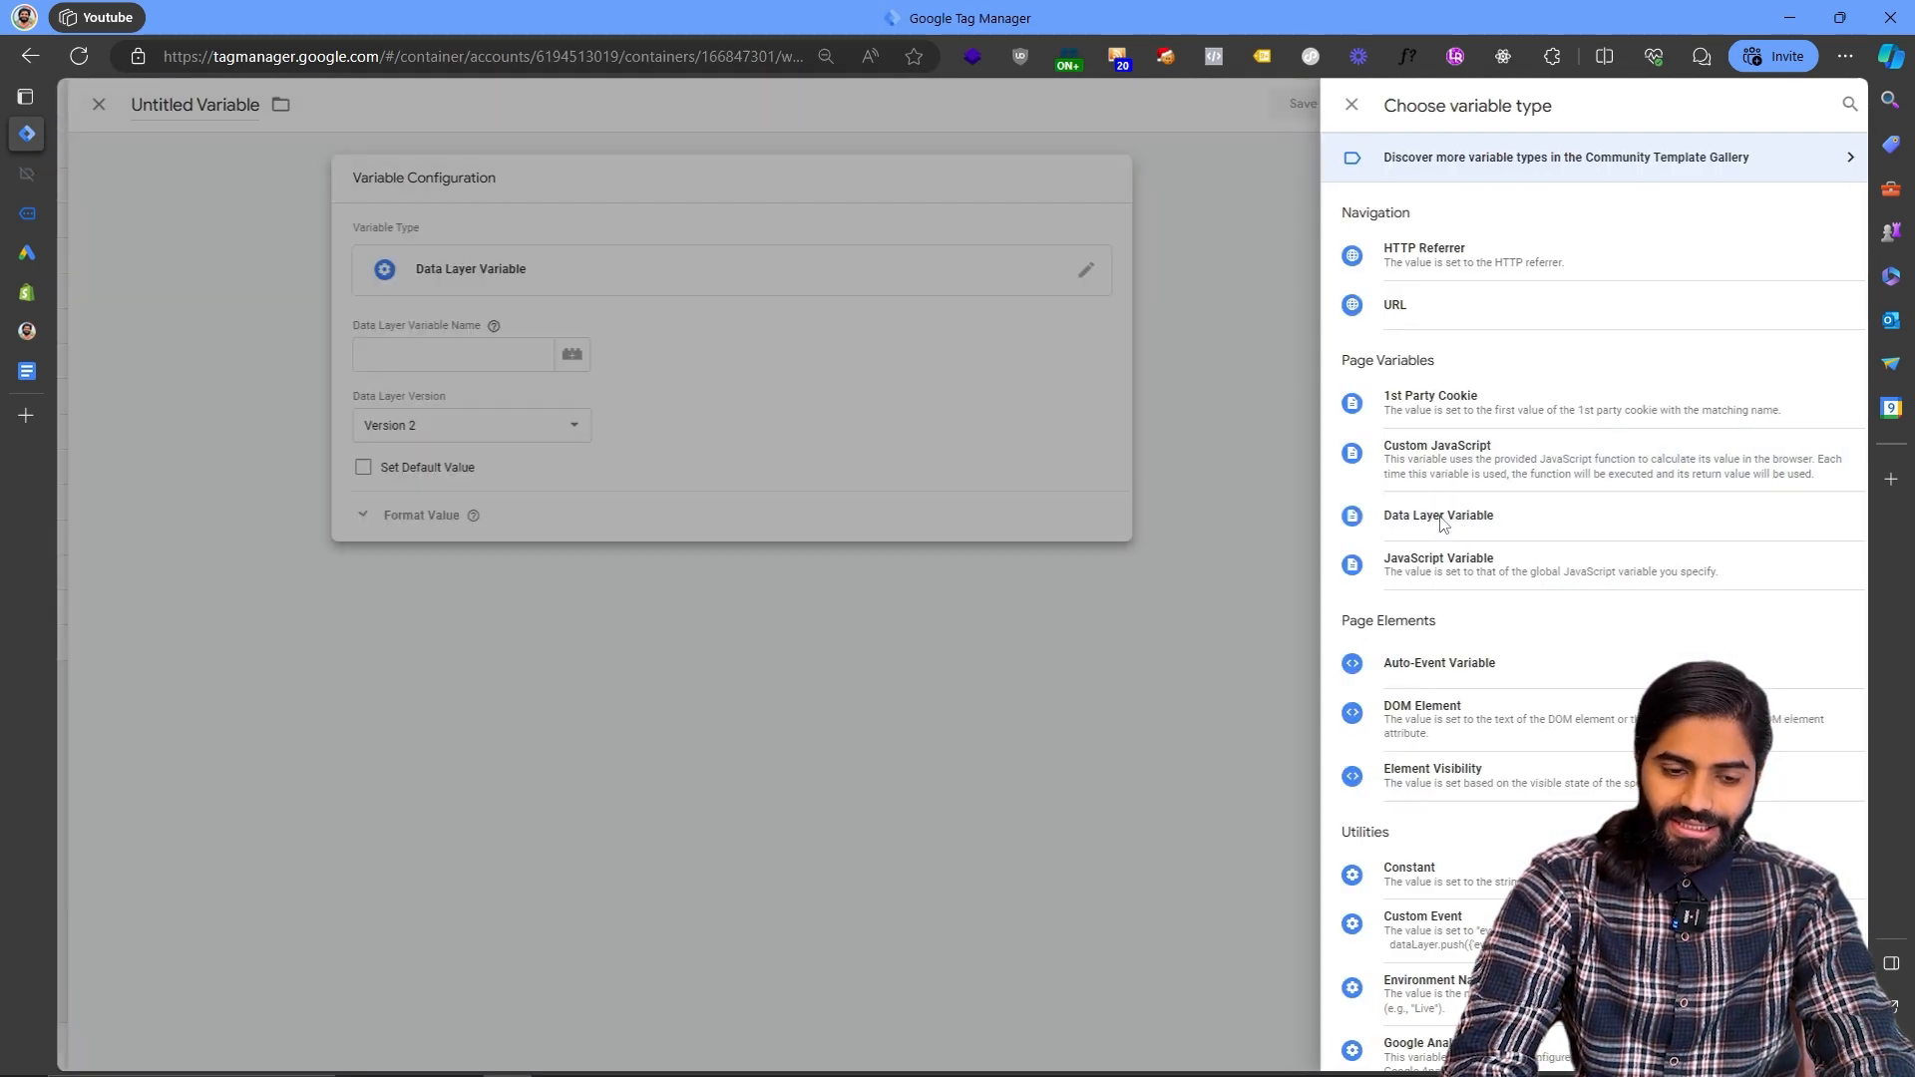
pyautogui.click(863, 361)
pyautogui.write('ecommerce.transa')
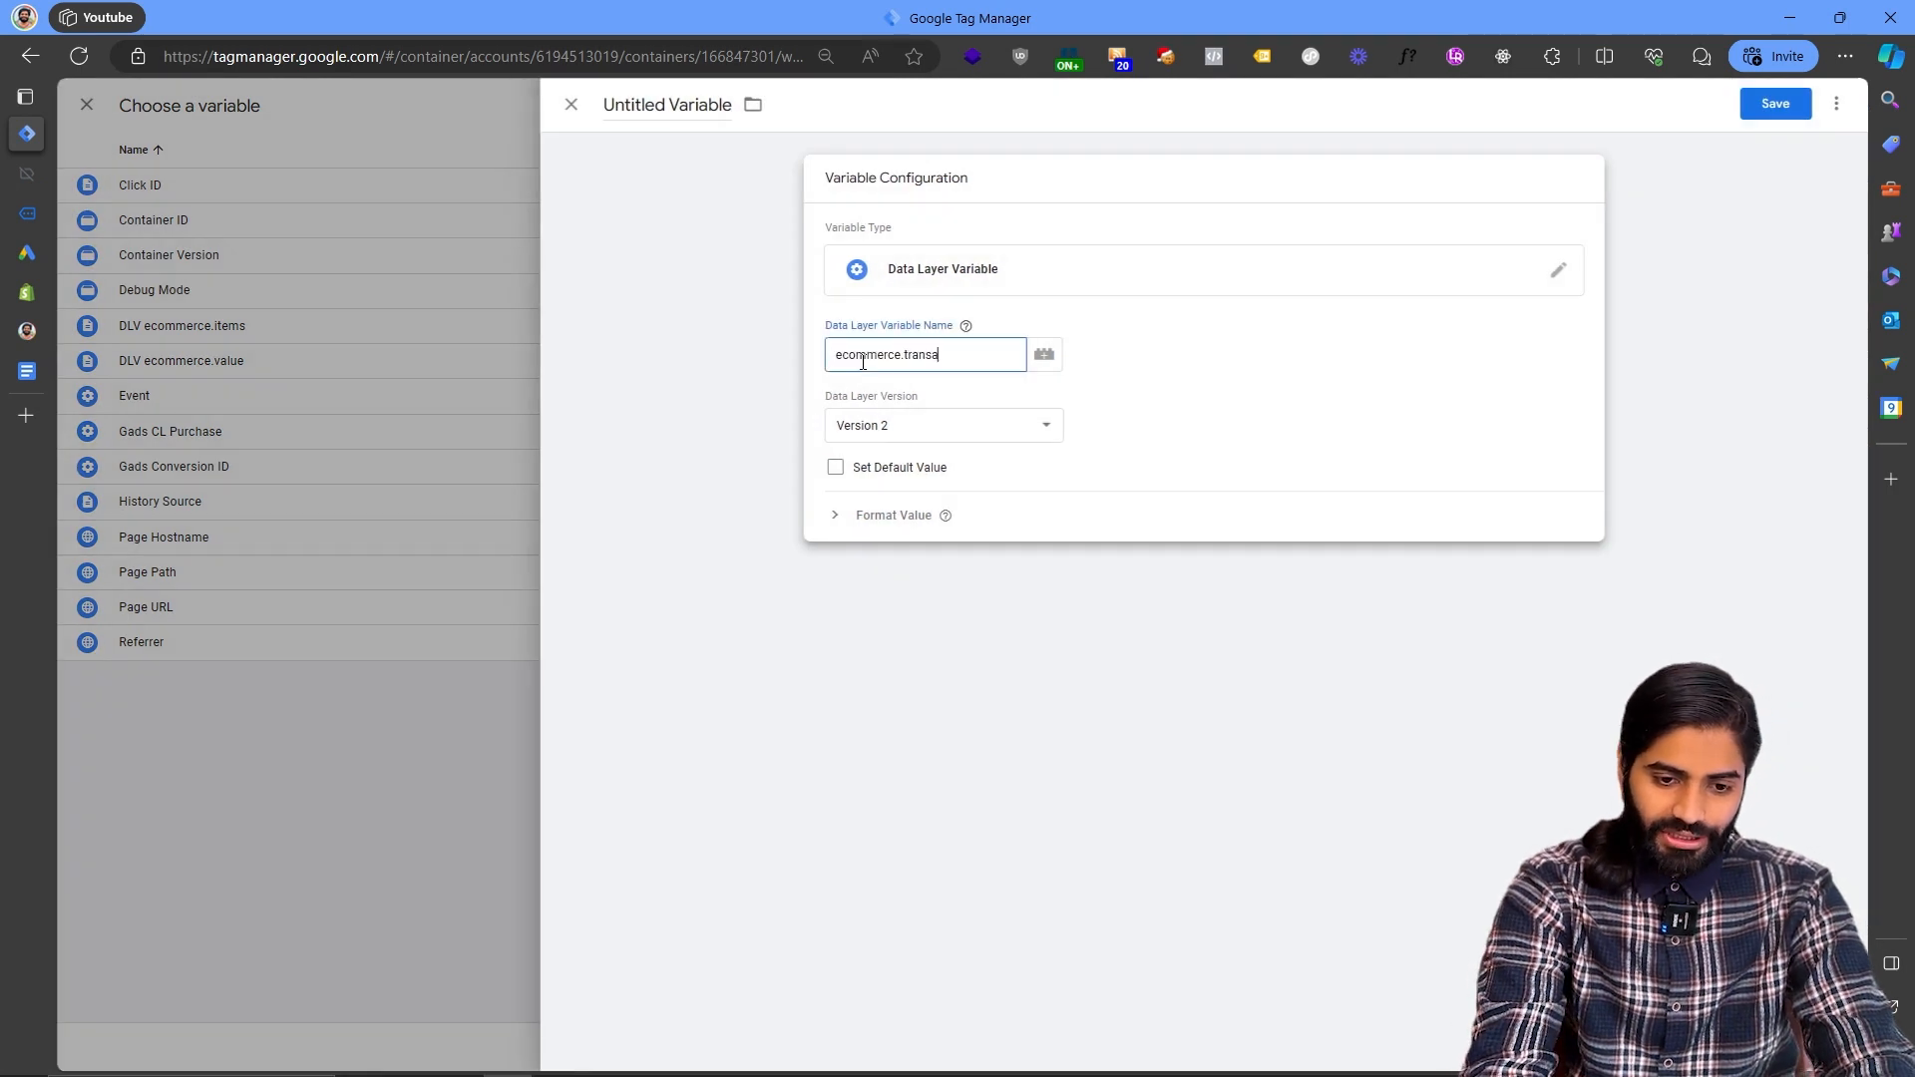
pyautogui.write('ction_id')
pyautogui.hotkey('ctrl', 'a')
pyautogui.hotkey('ctrl', 'c')
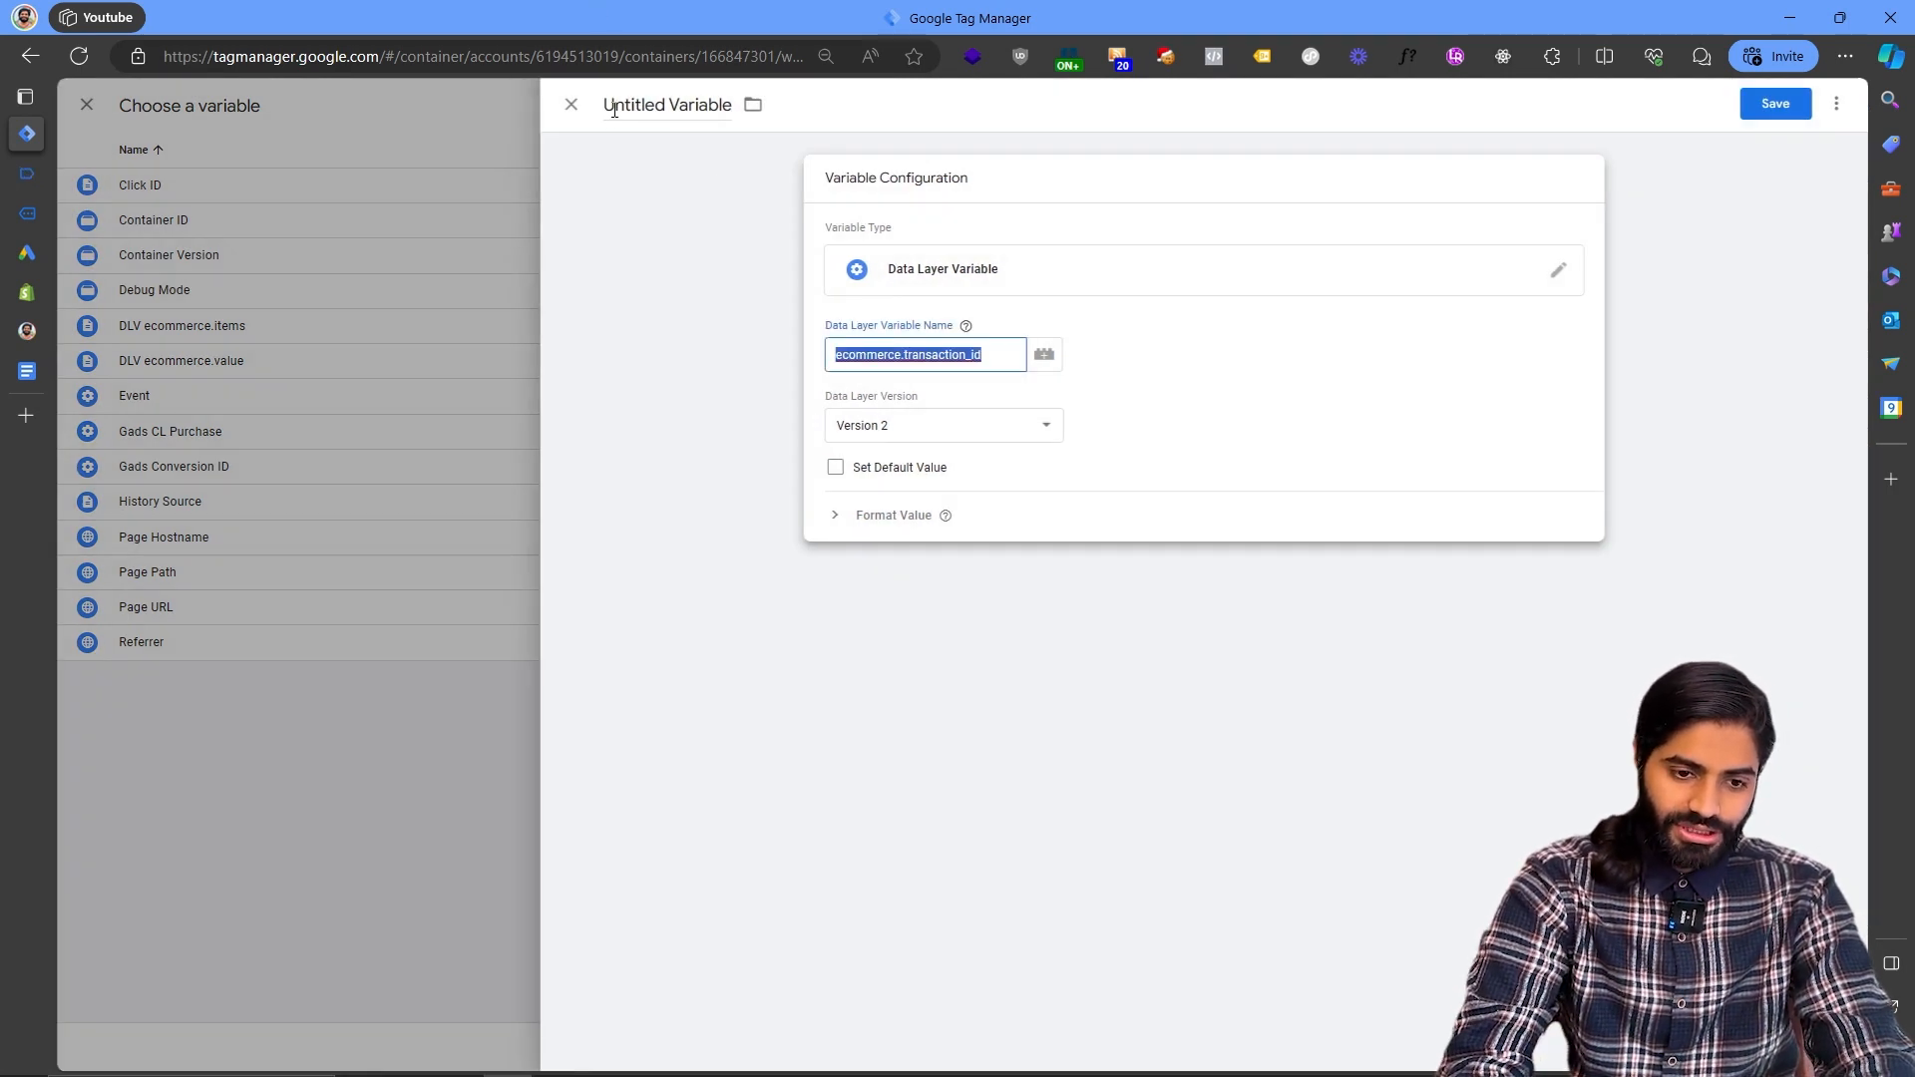
pyautogui.click(614, 109)
pyautogui.write('D')
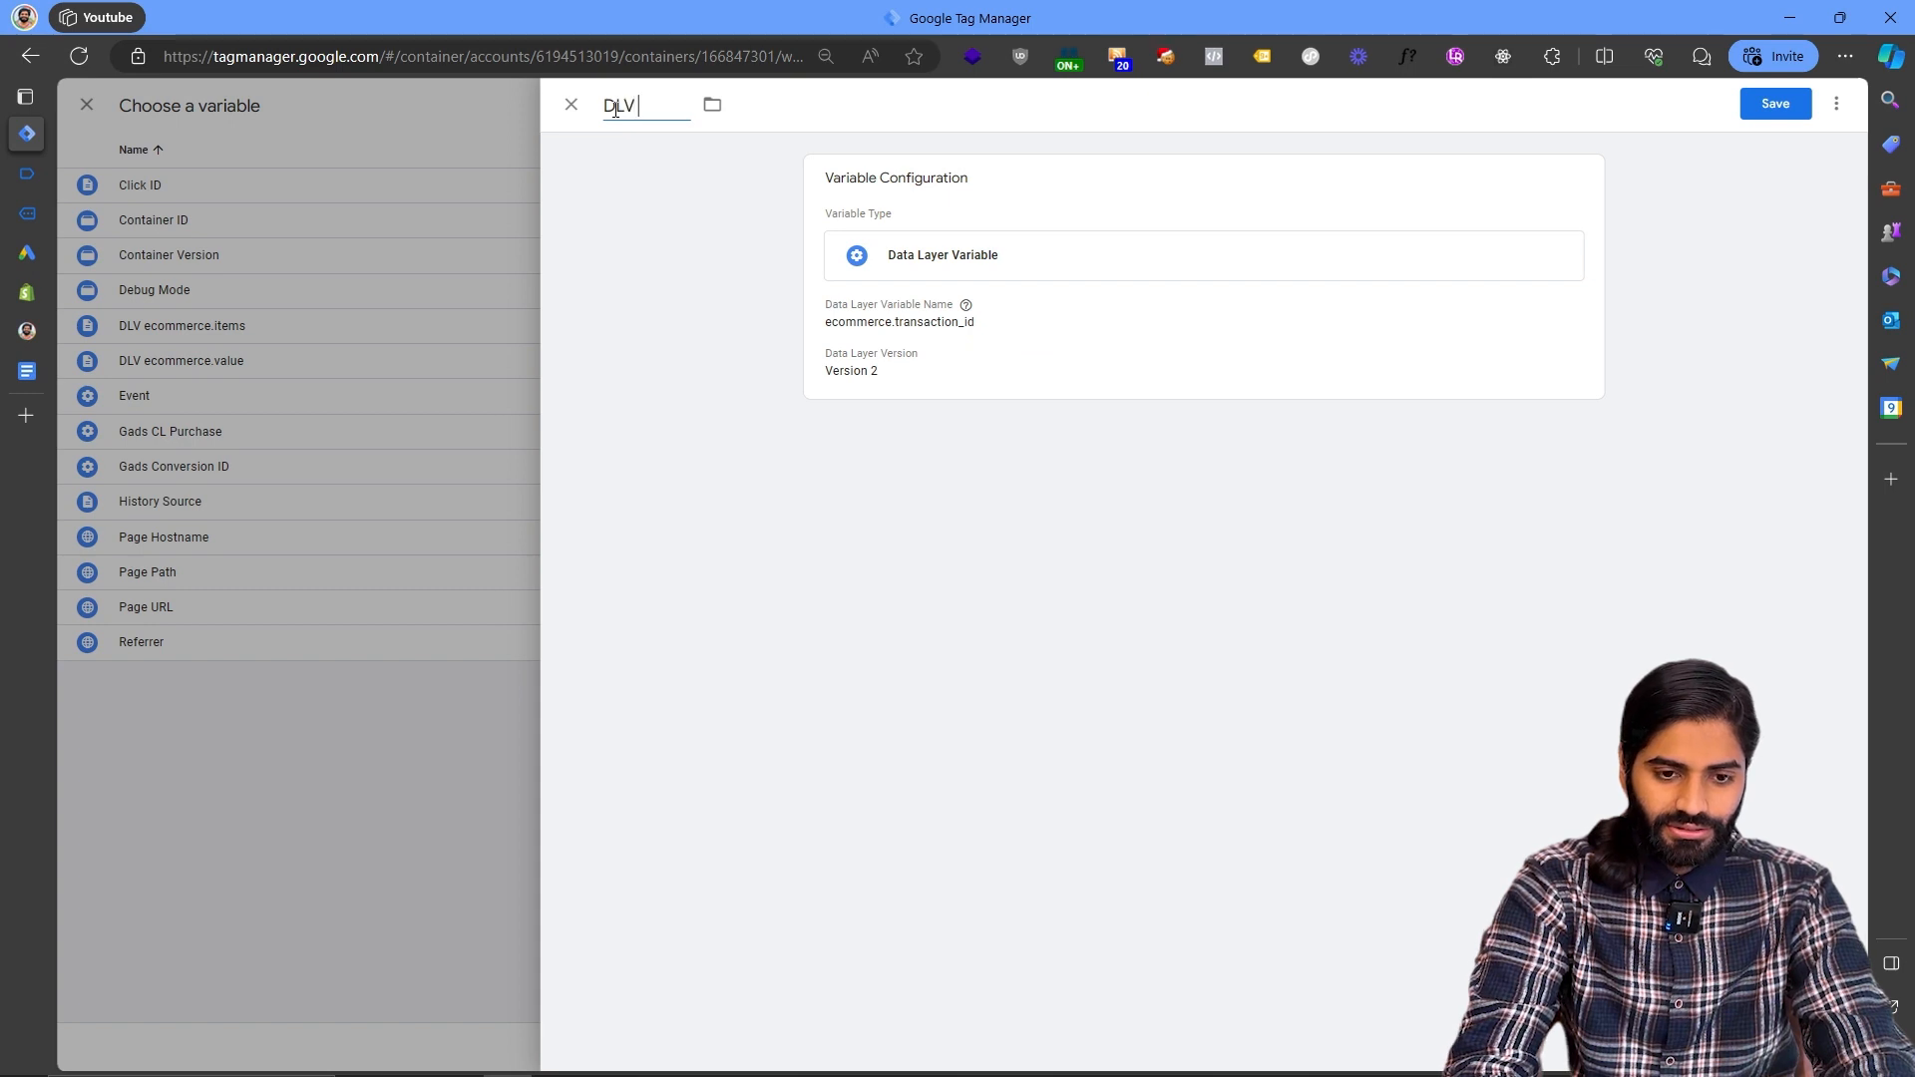
pyautogui.write('LV')
pyautogui.hotkey('ctrl', 'v')
pyautogui.click(1776, 104)
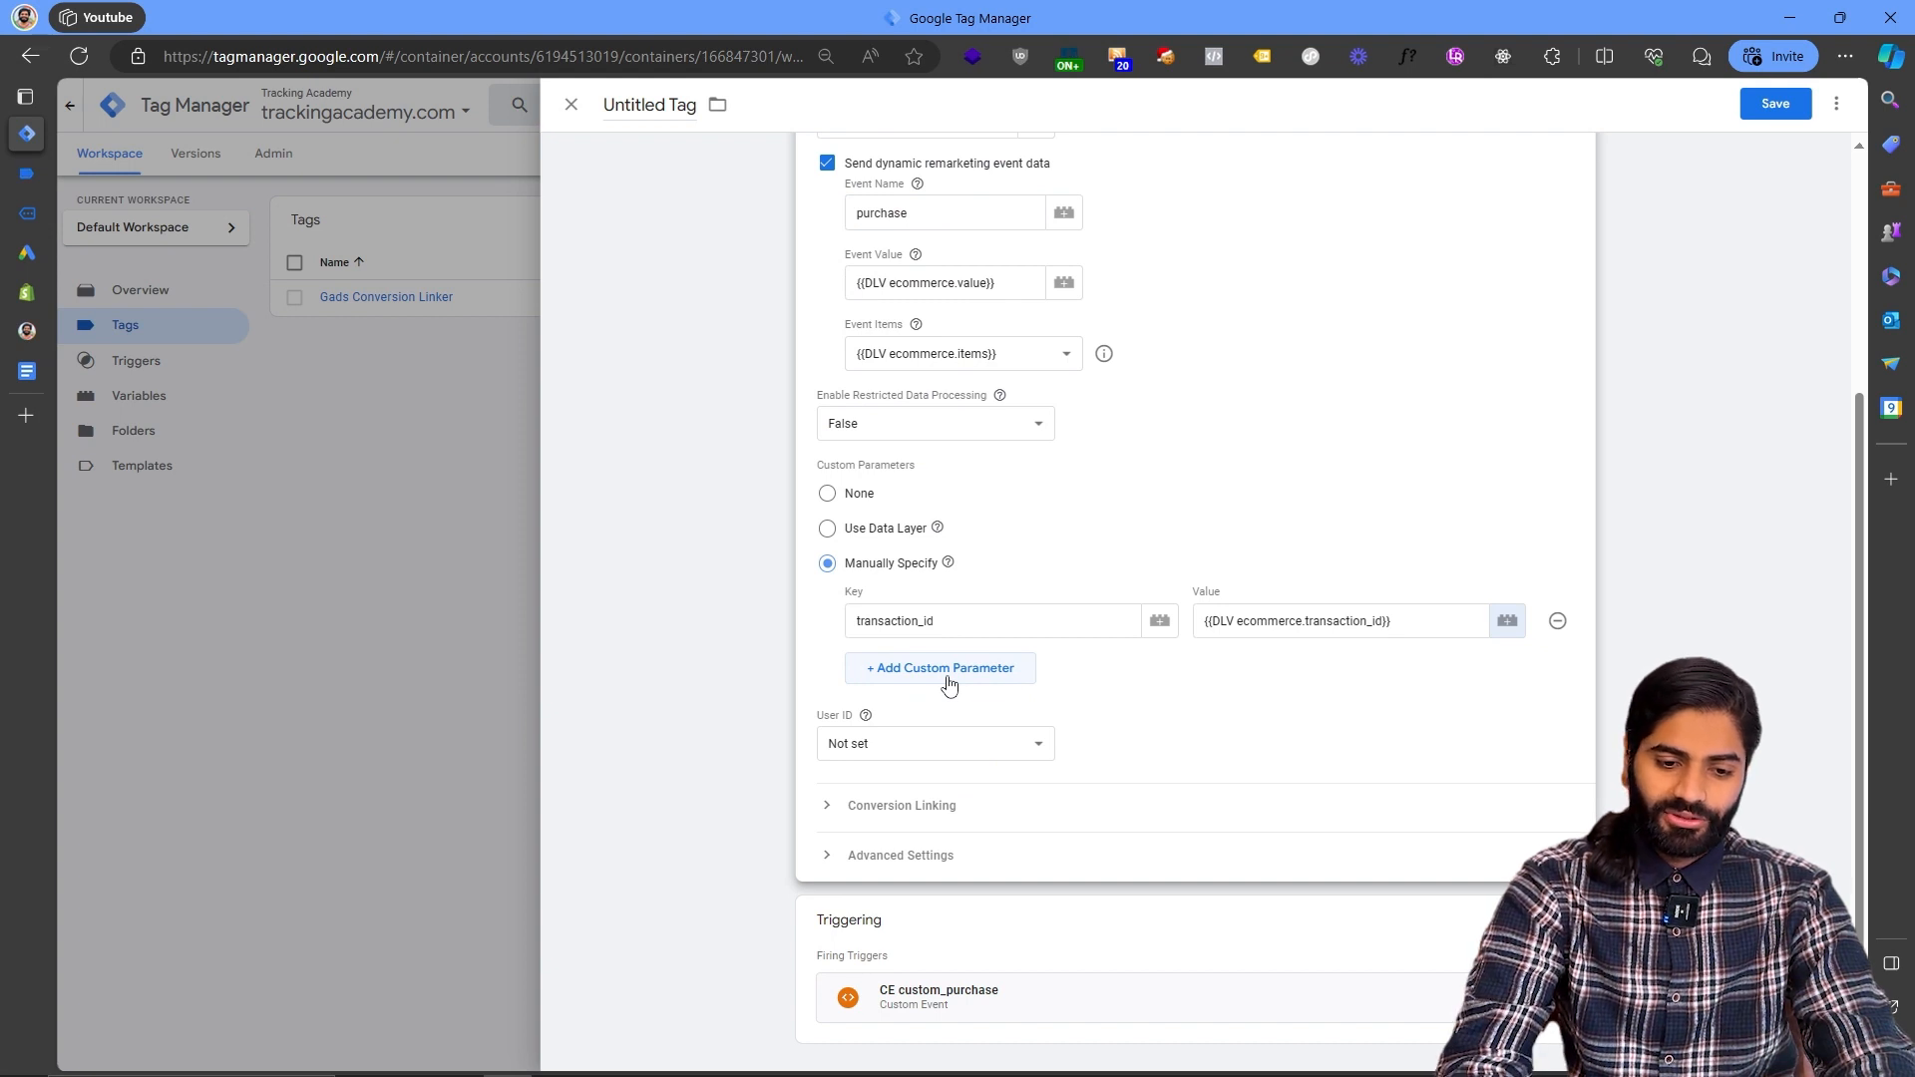
# - Start a new variable for the User ID field and copy the user_id key from user_data in Tag Assistant
pyautogui.click(953, 744)
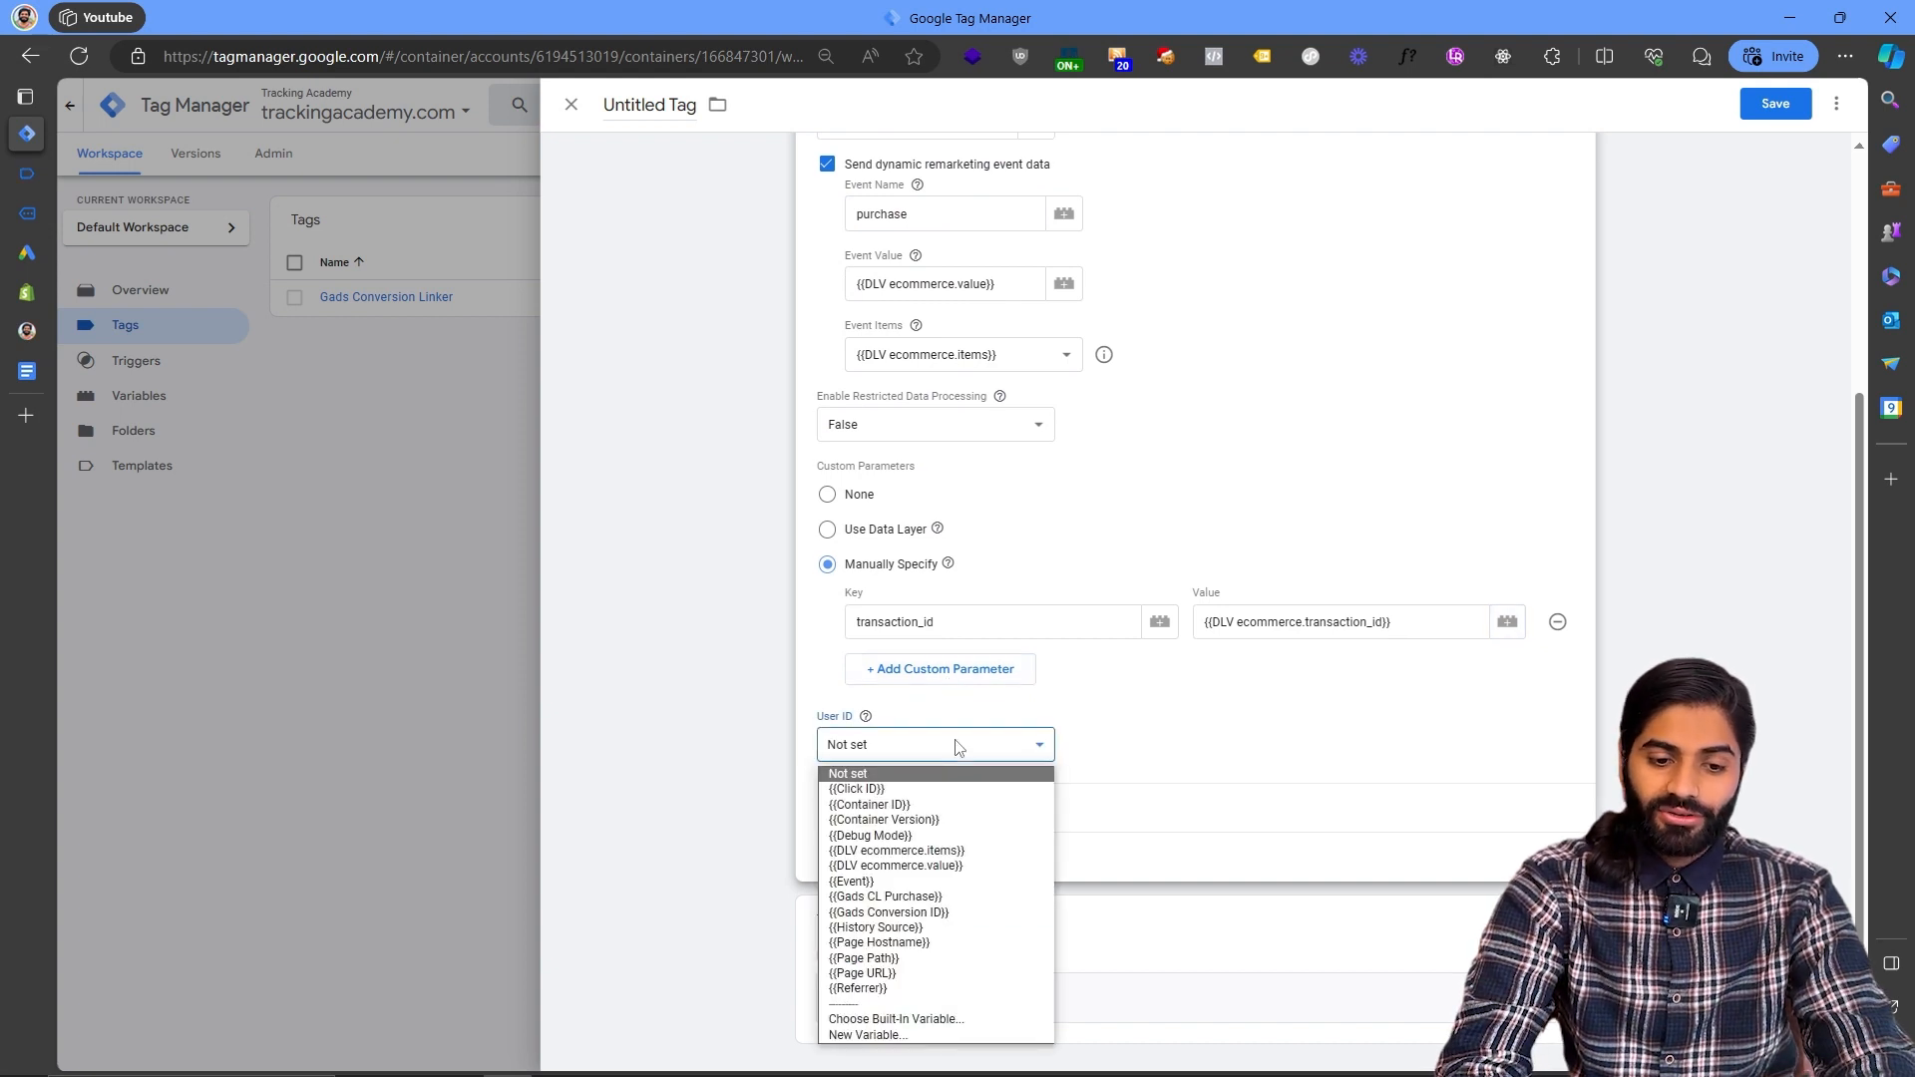
pyautogui.click(895, 1037)
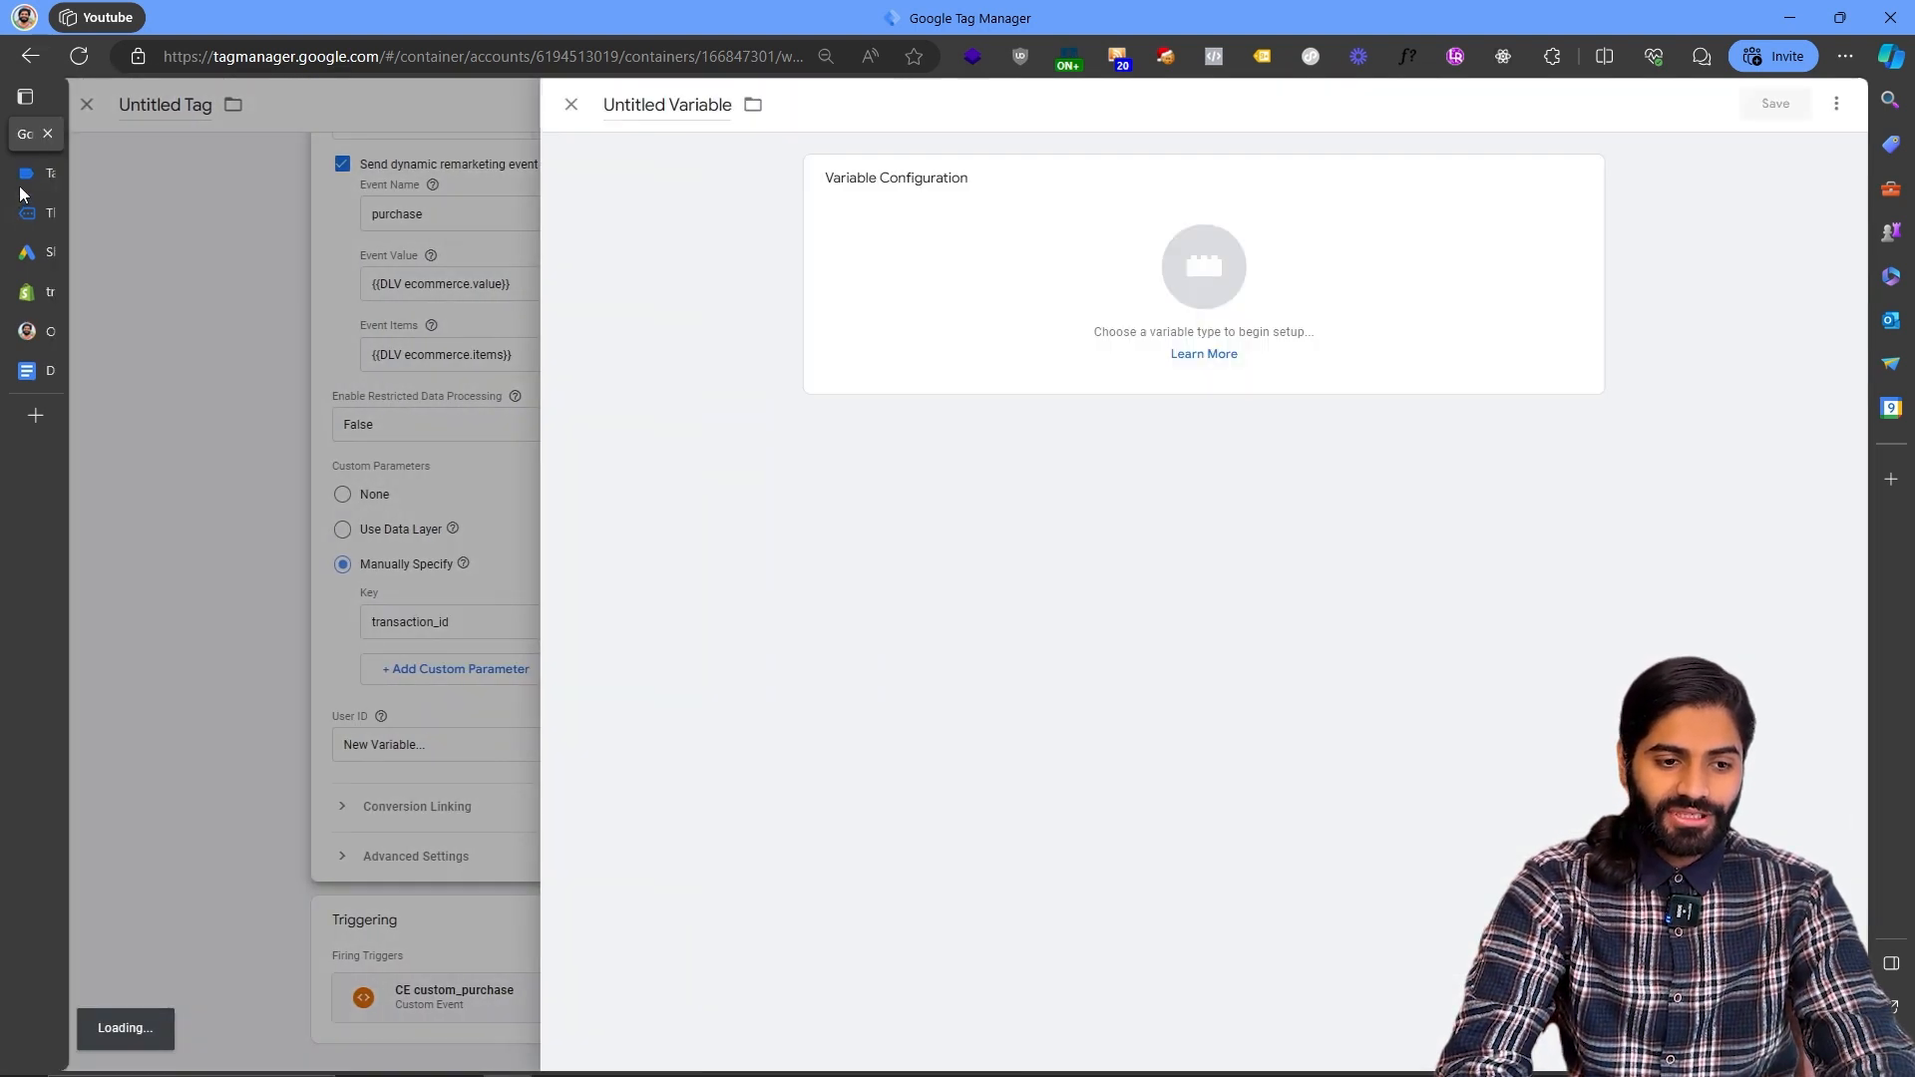
pyautogui.click(27, 175)
pyautogui.scroll(-7, 585, 747)
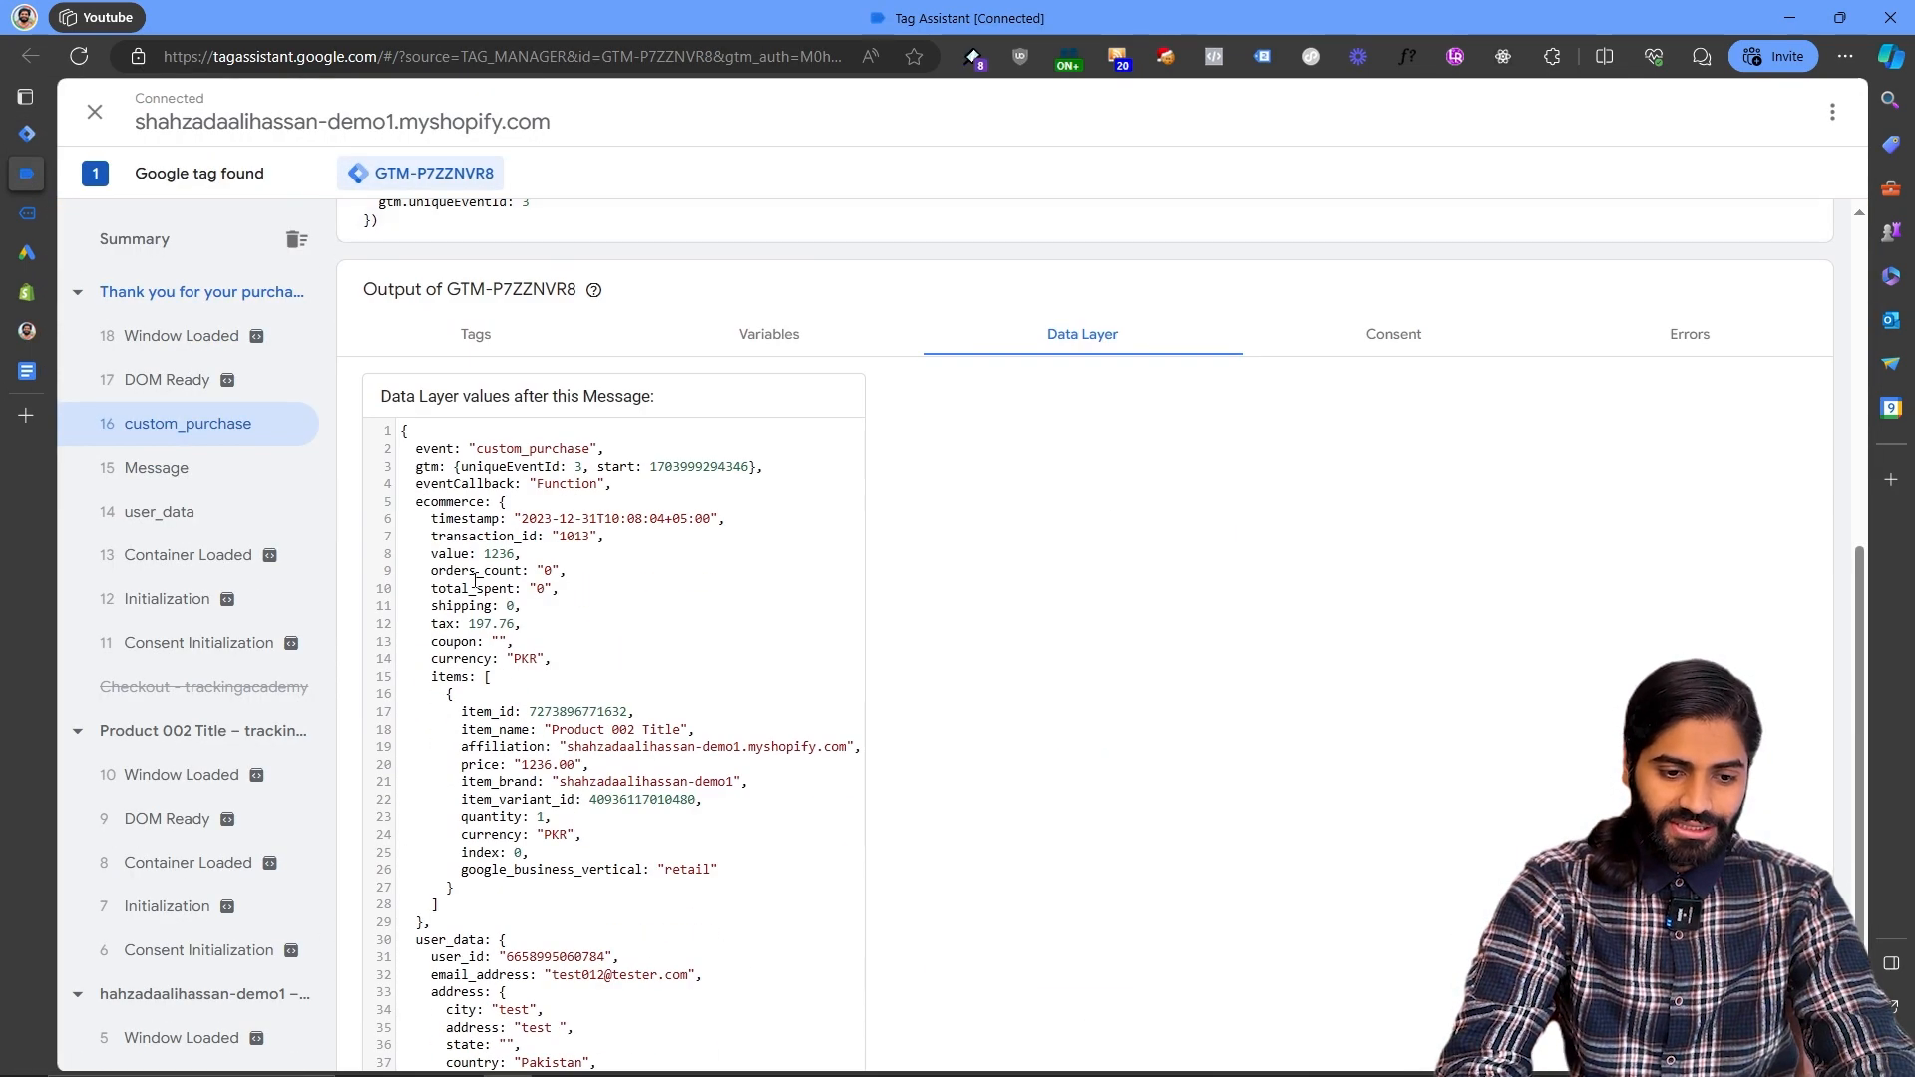
pyautogui.scroll(-2, 446, 885)
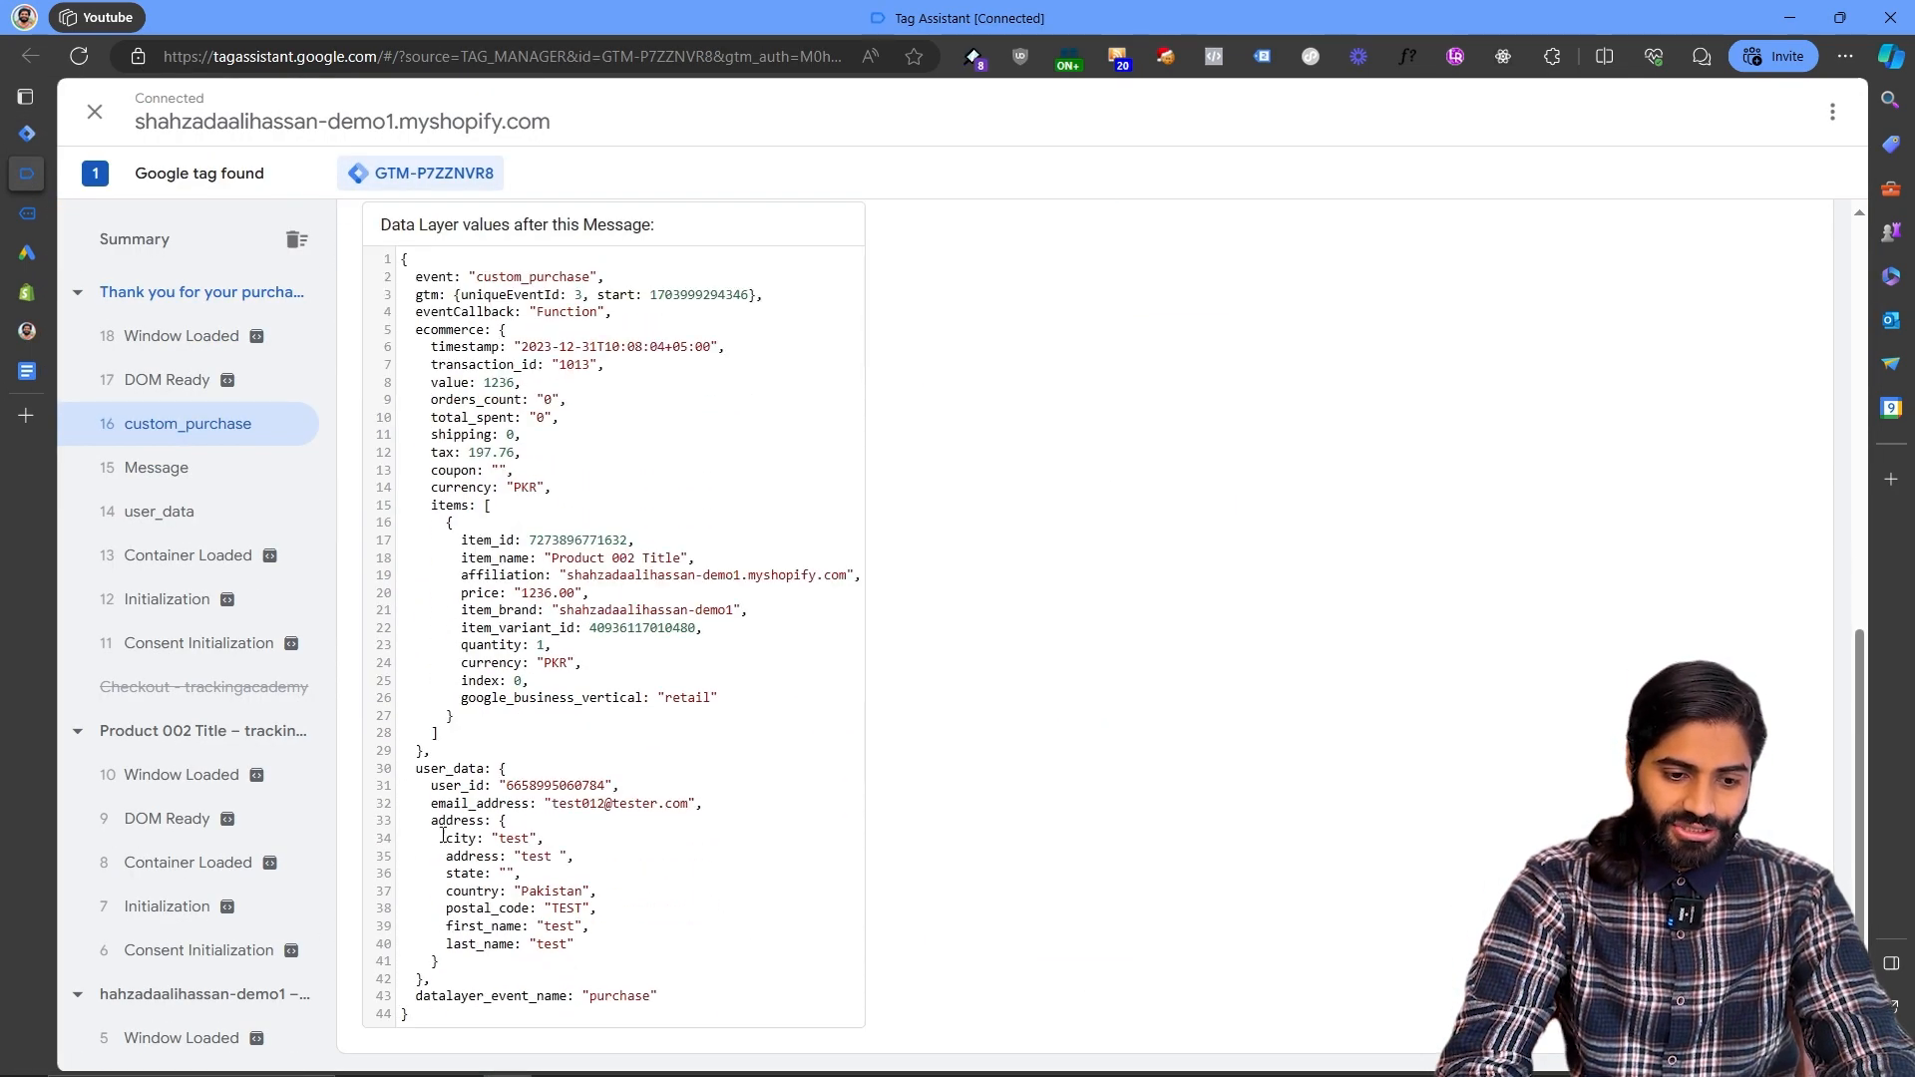
pyautogui.doubleClick(453, 786)
pyautogui.click(27, 132)
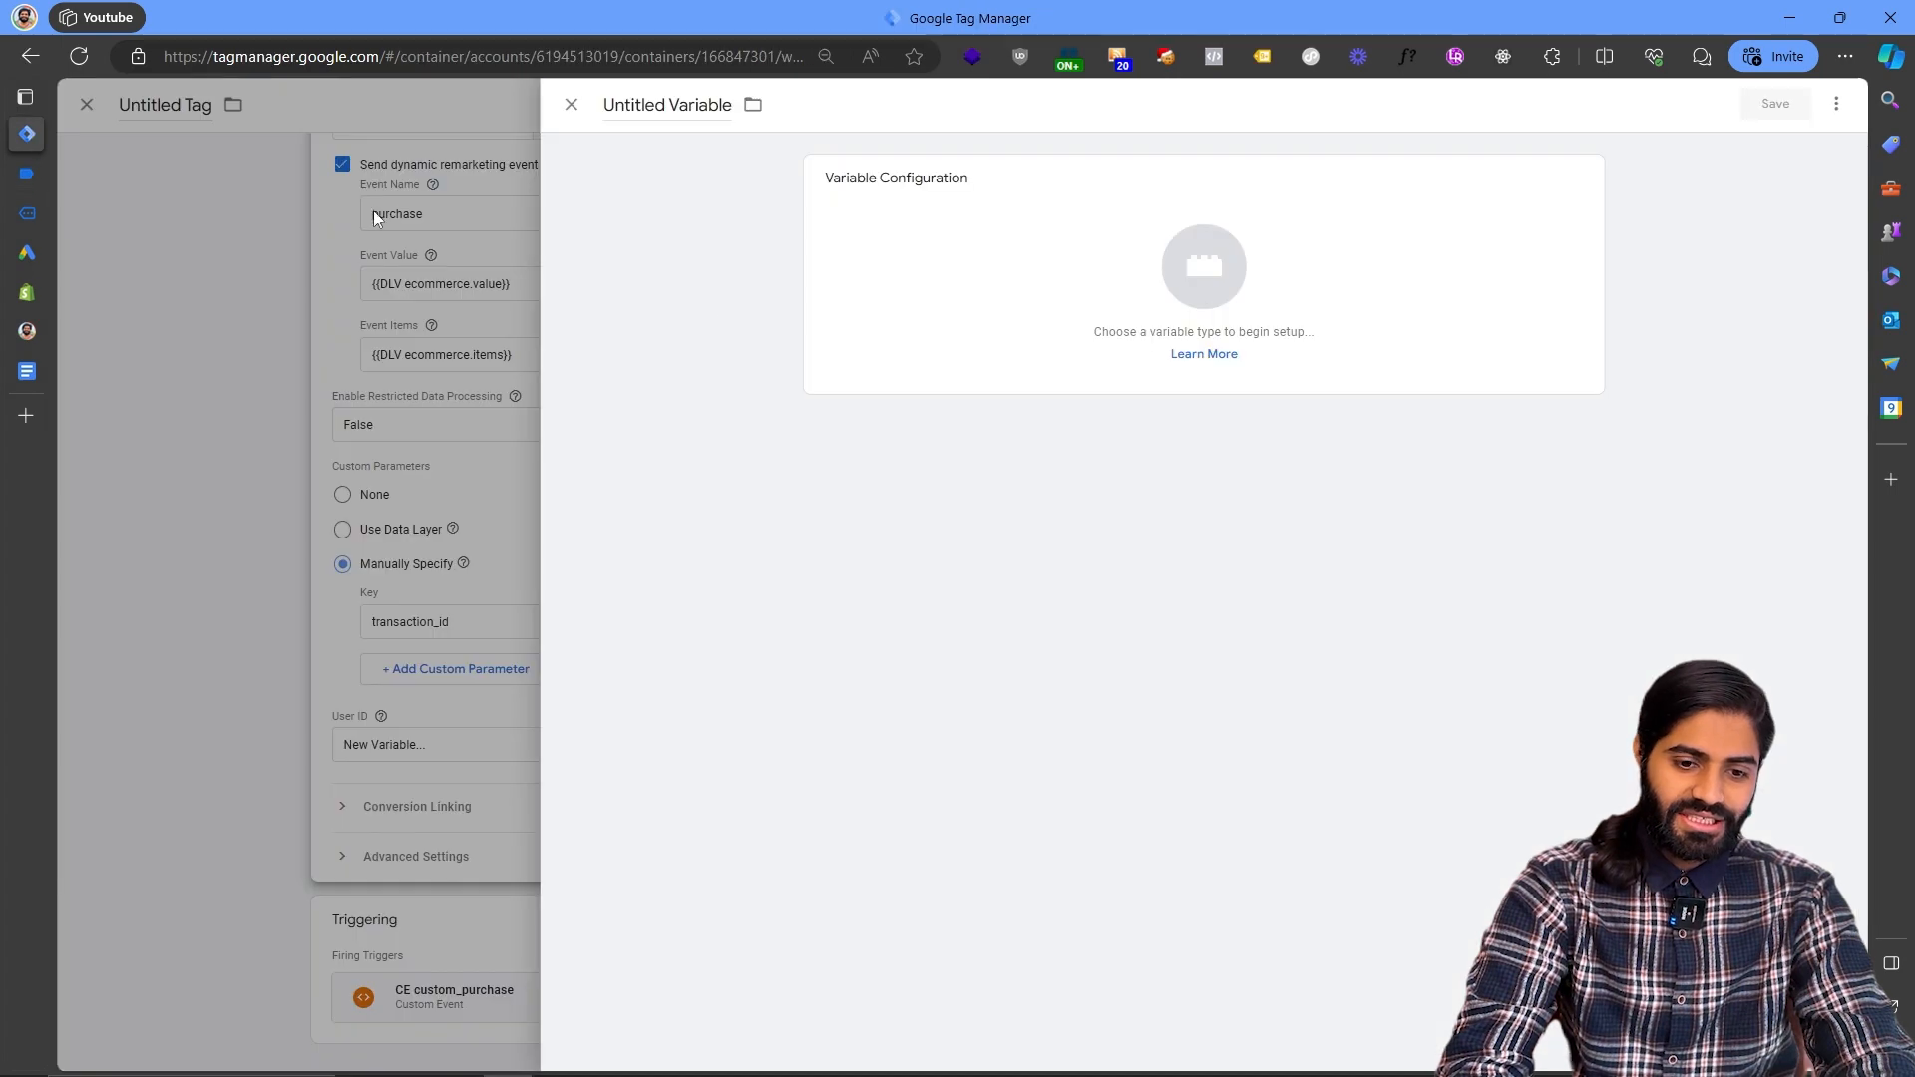
# - Create a Data Layer Variable for user_data.user_id named DLV user_data.user_id and use it as the User ID
pyautogui.click(1000, 376)
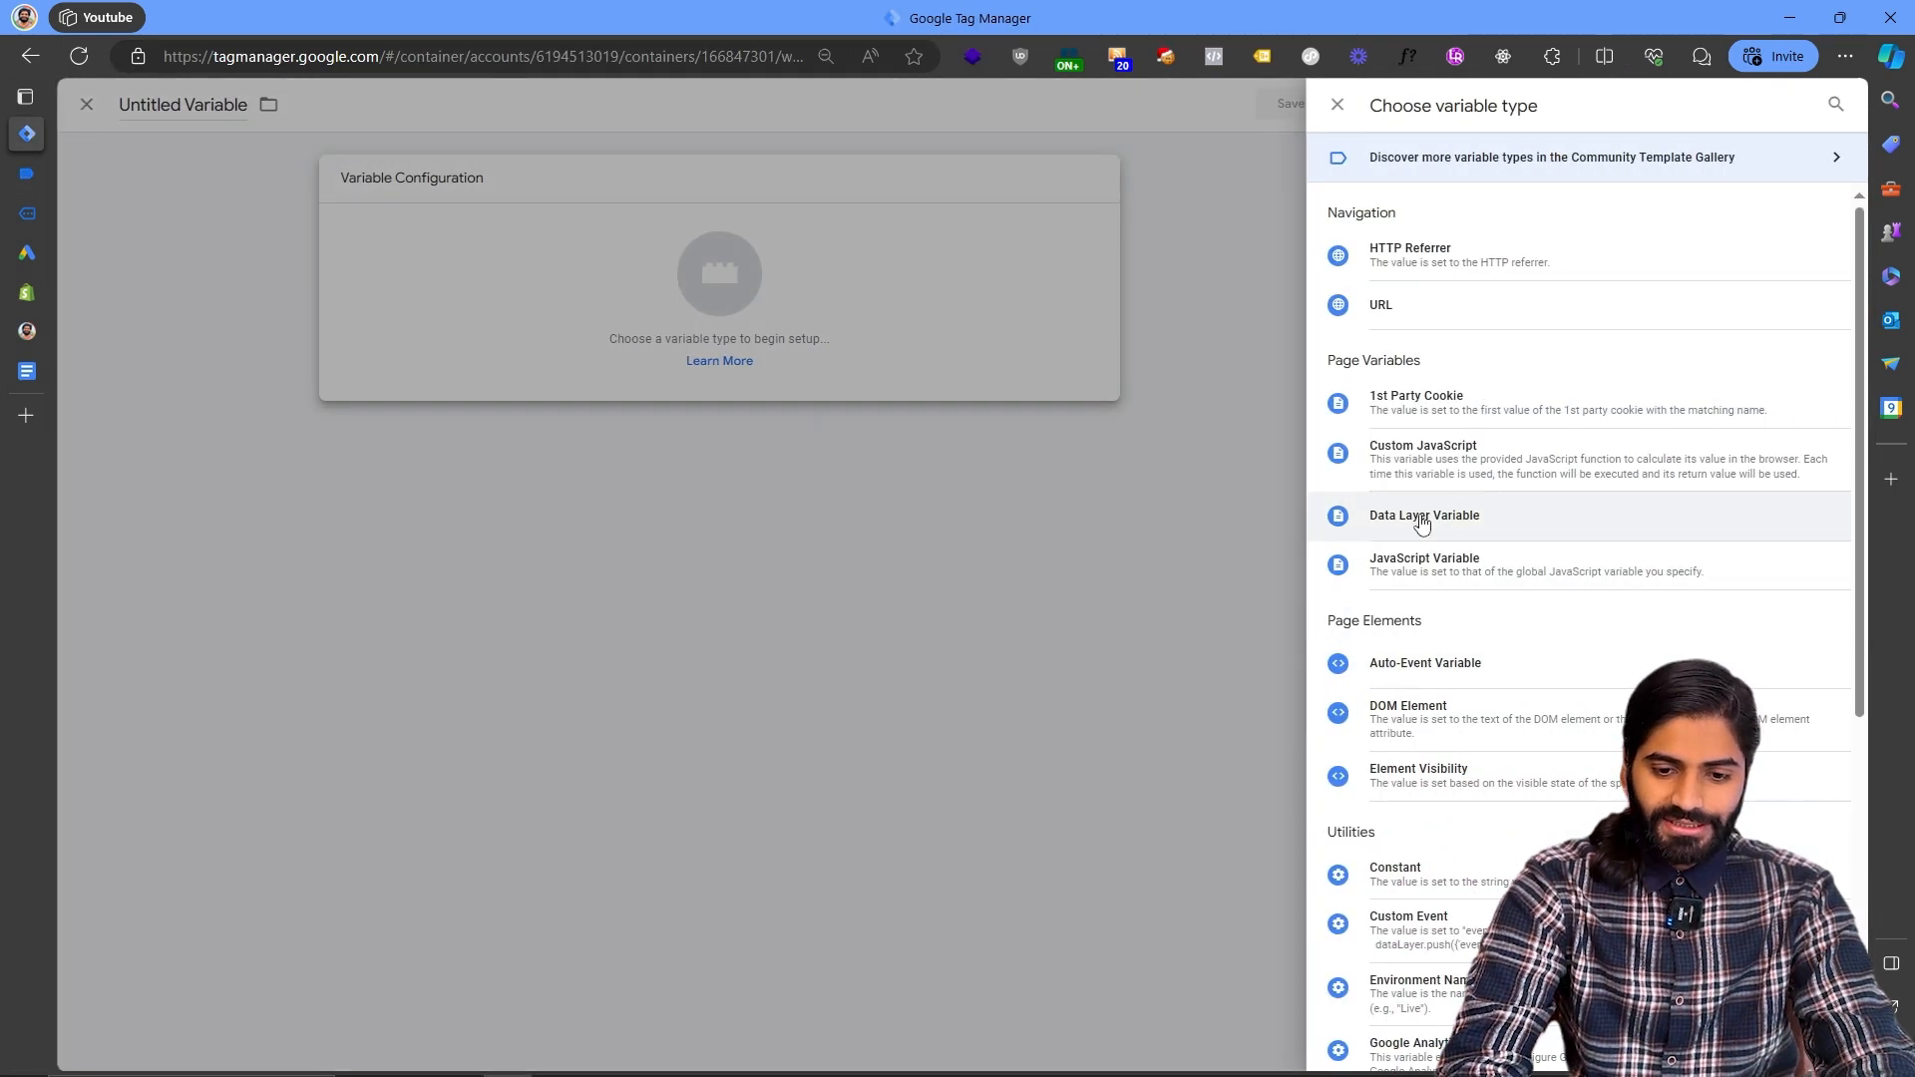
pyautogui.click(1422, 516)
pyautogui.click(899, 357)
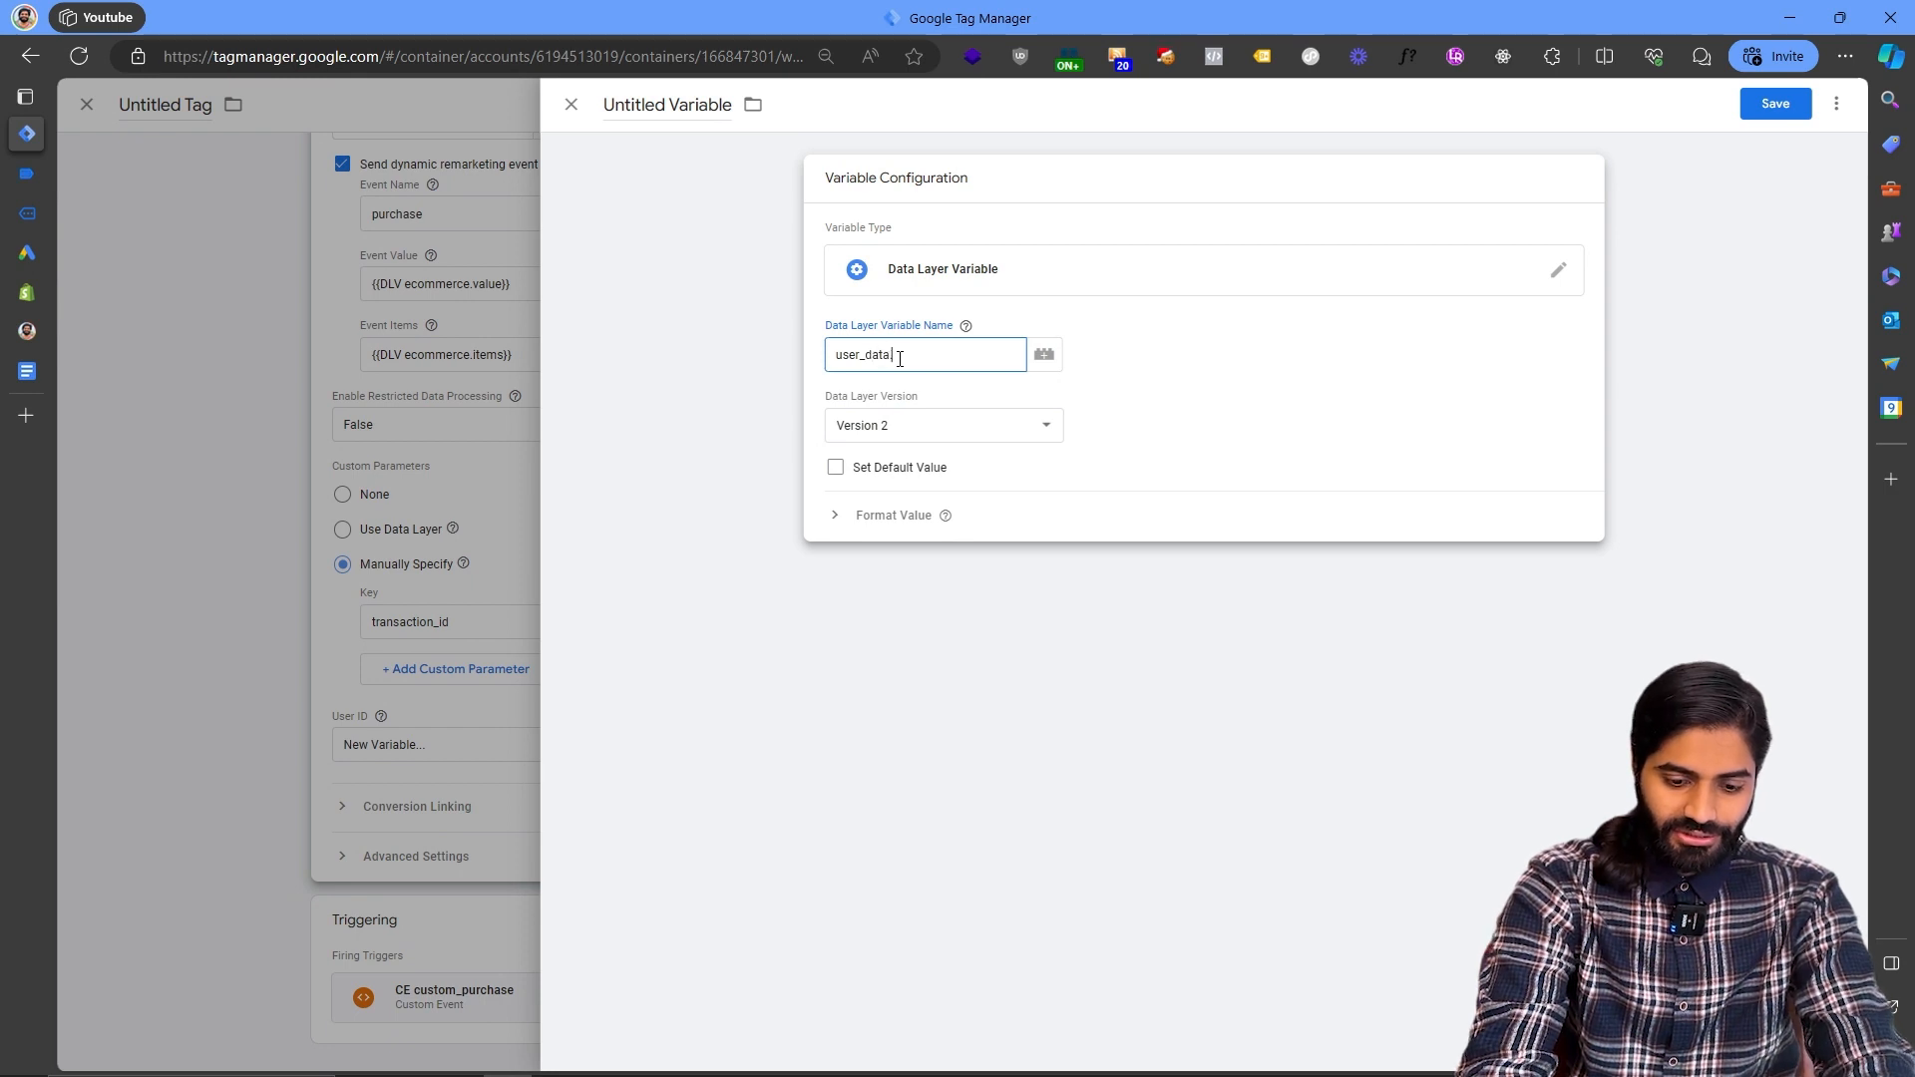
pyautogui.hotkey('ctrl', 'a')
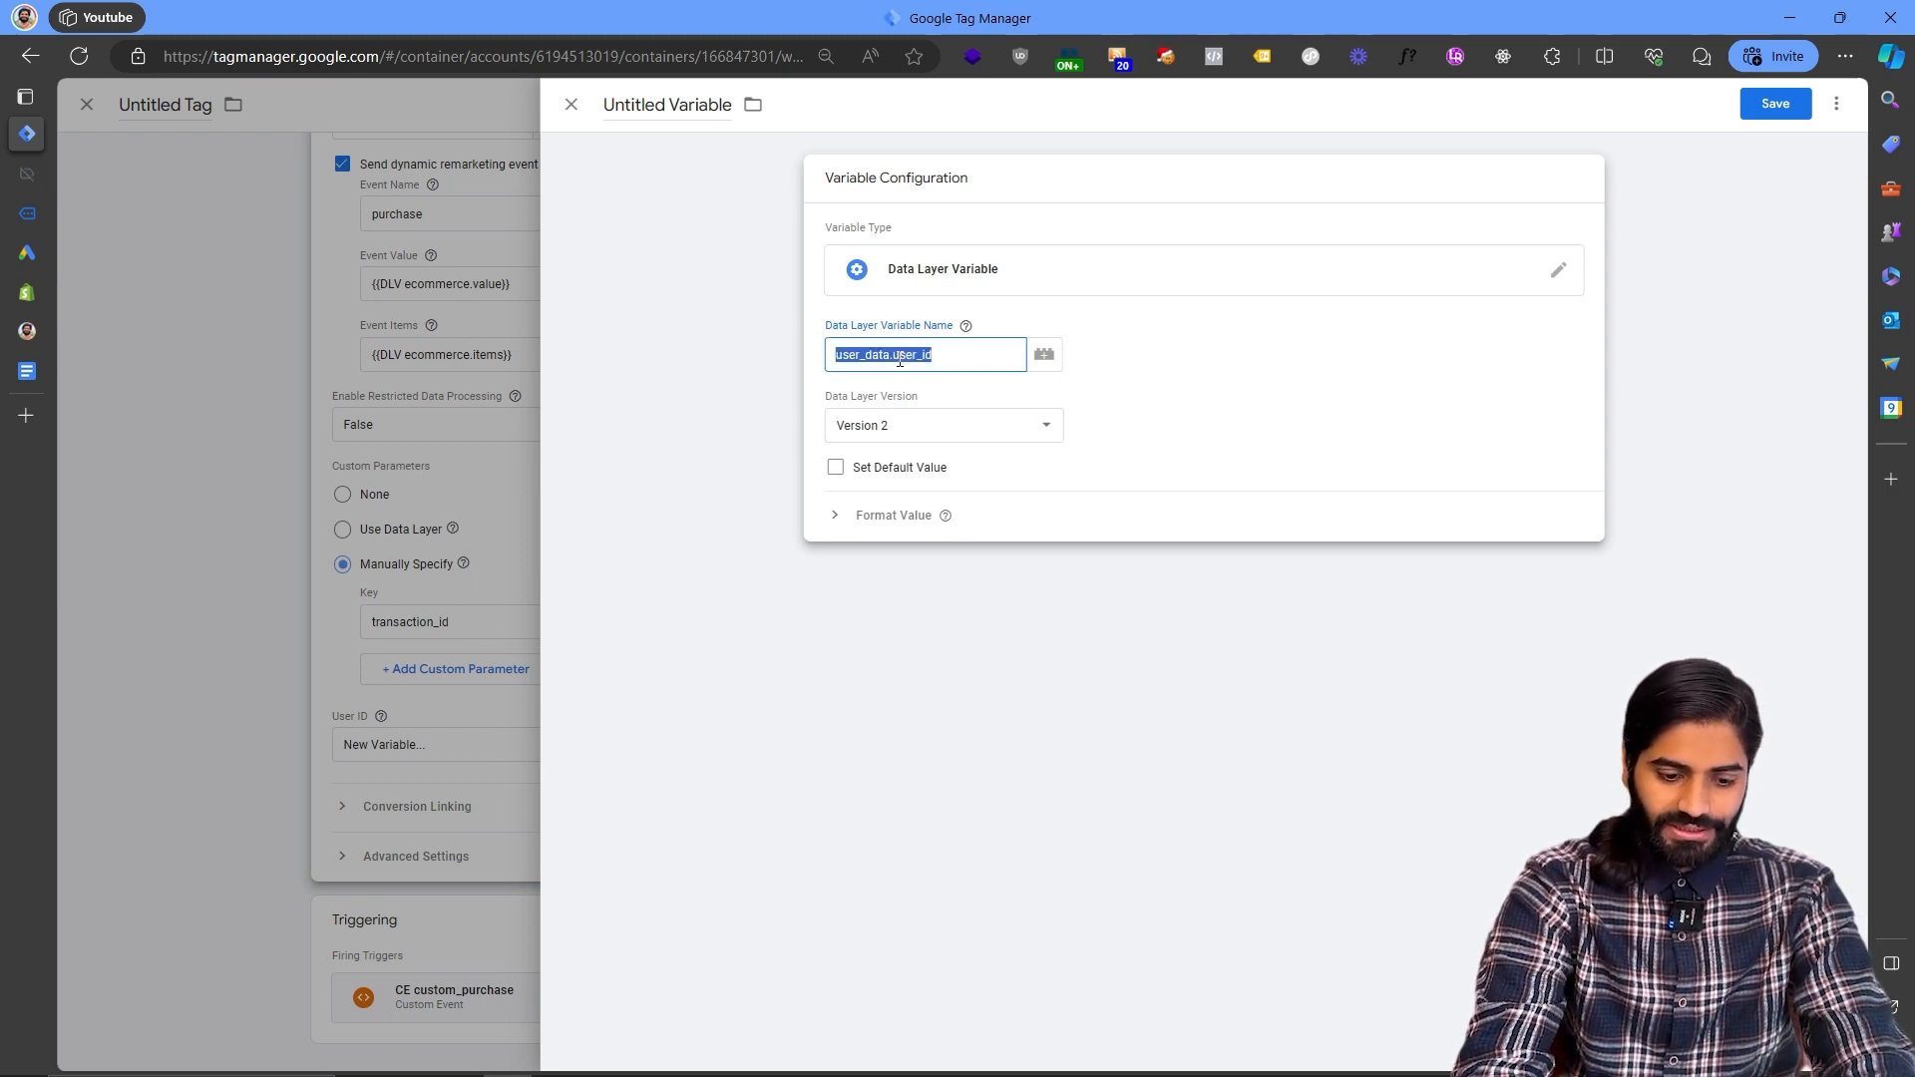
pyautogui.click(701, 120)
pyautogui.write('DLV')
pyautogui.write('user_data.user_id')
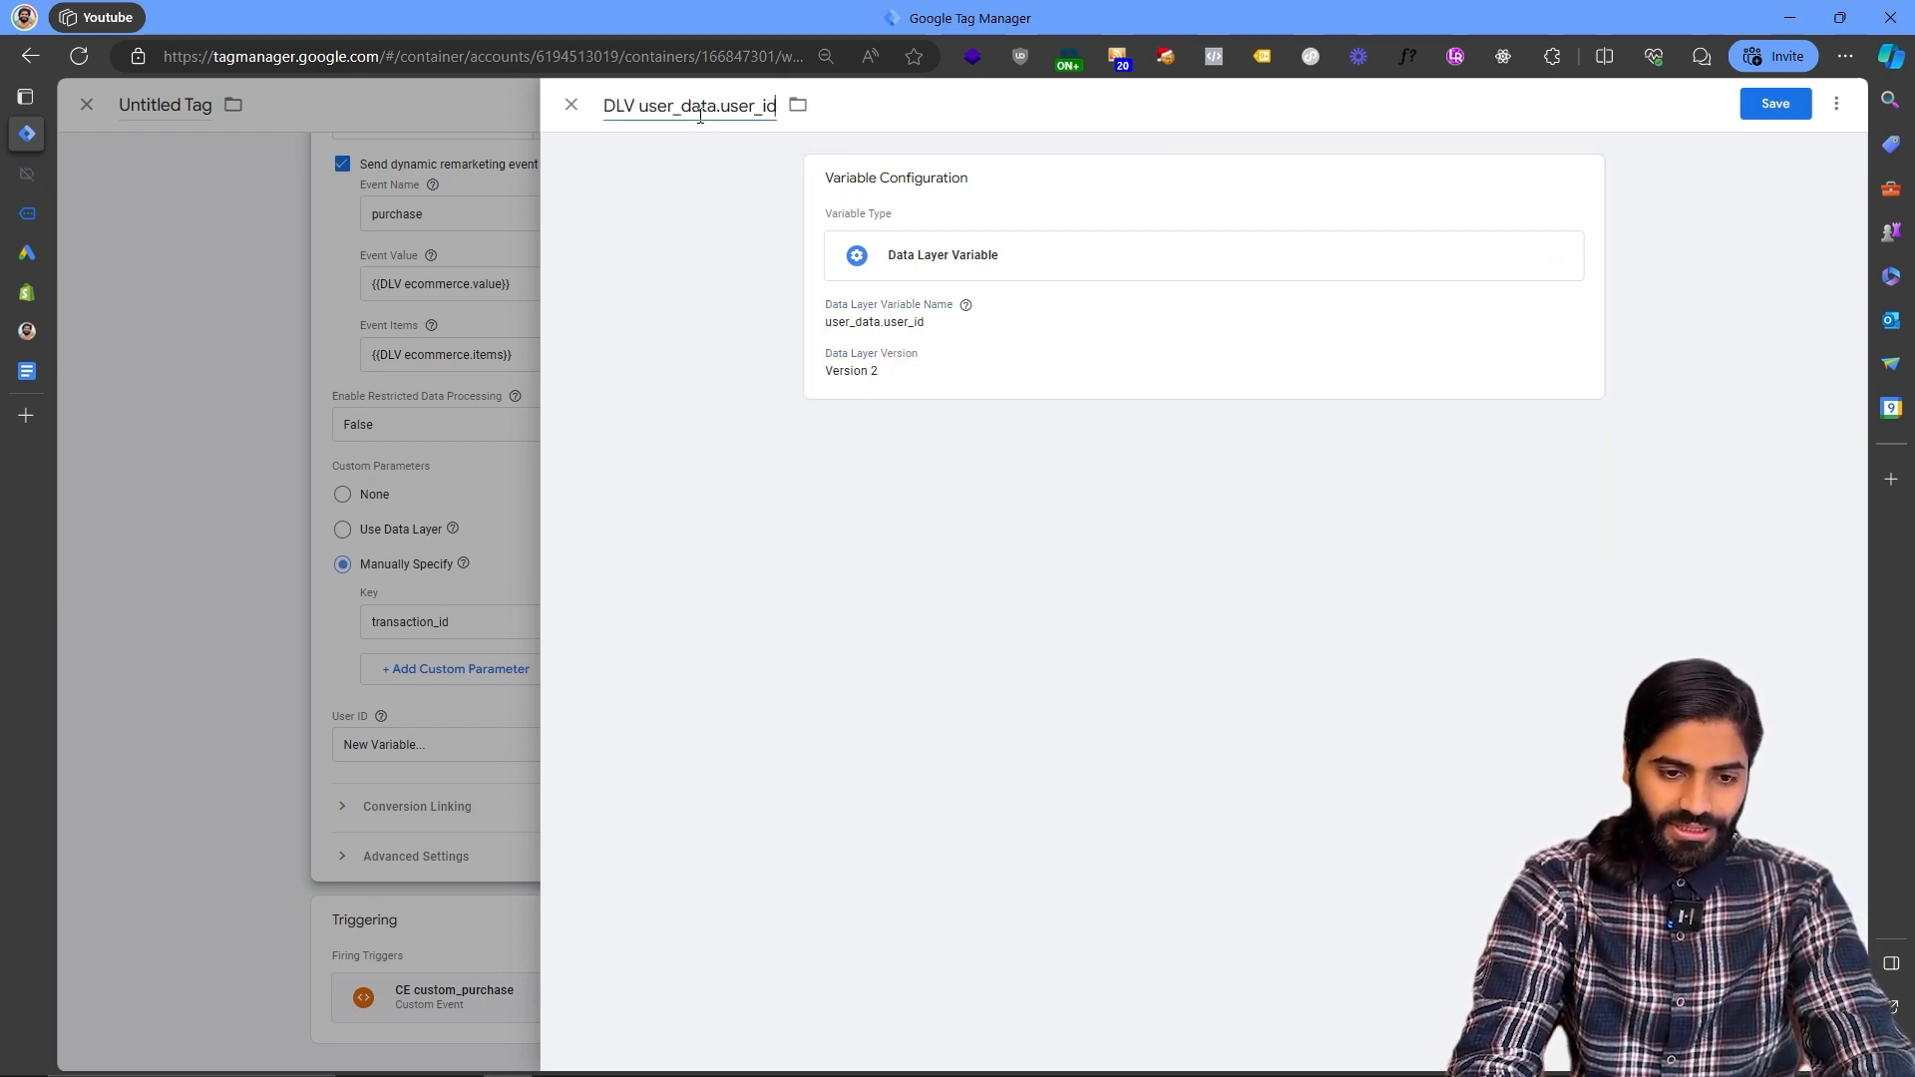
pyautogui.click(1776, 103)
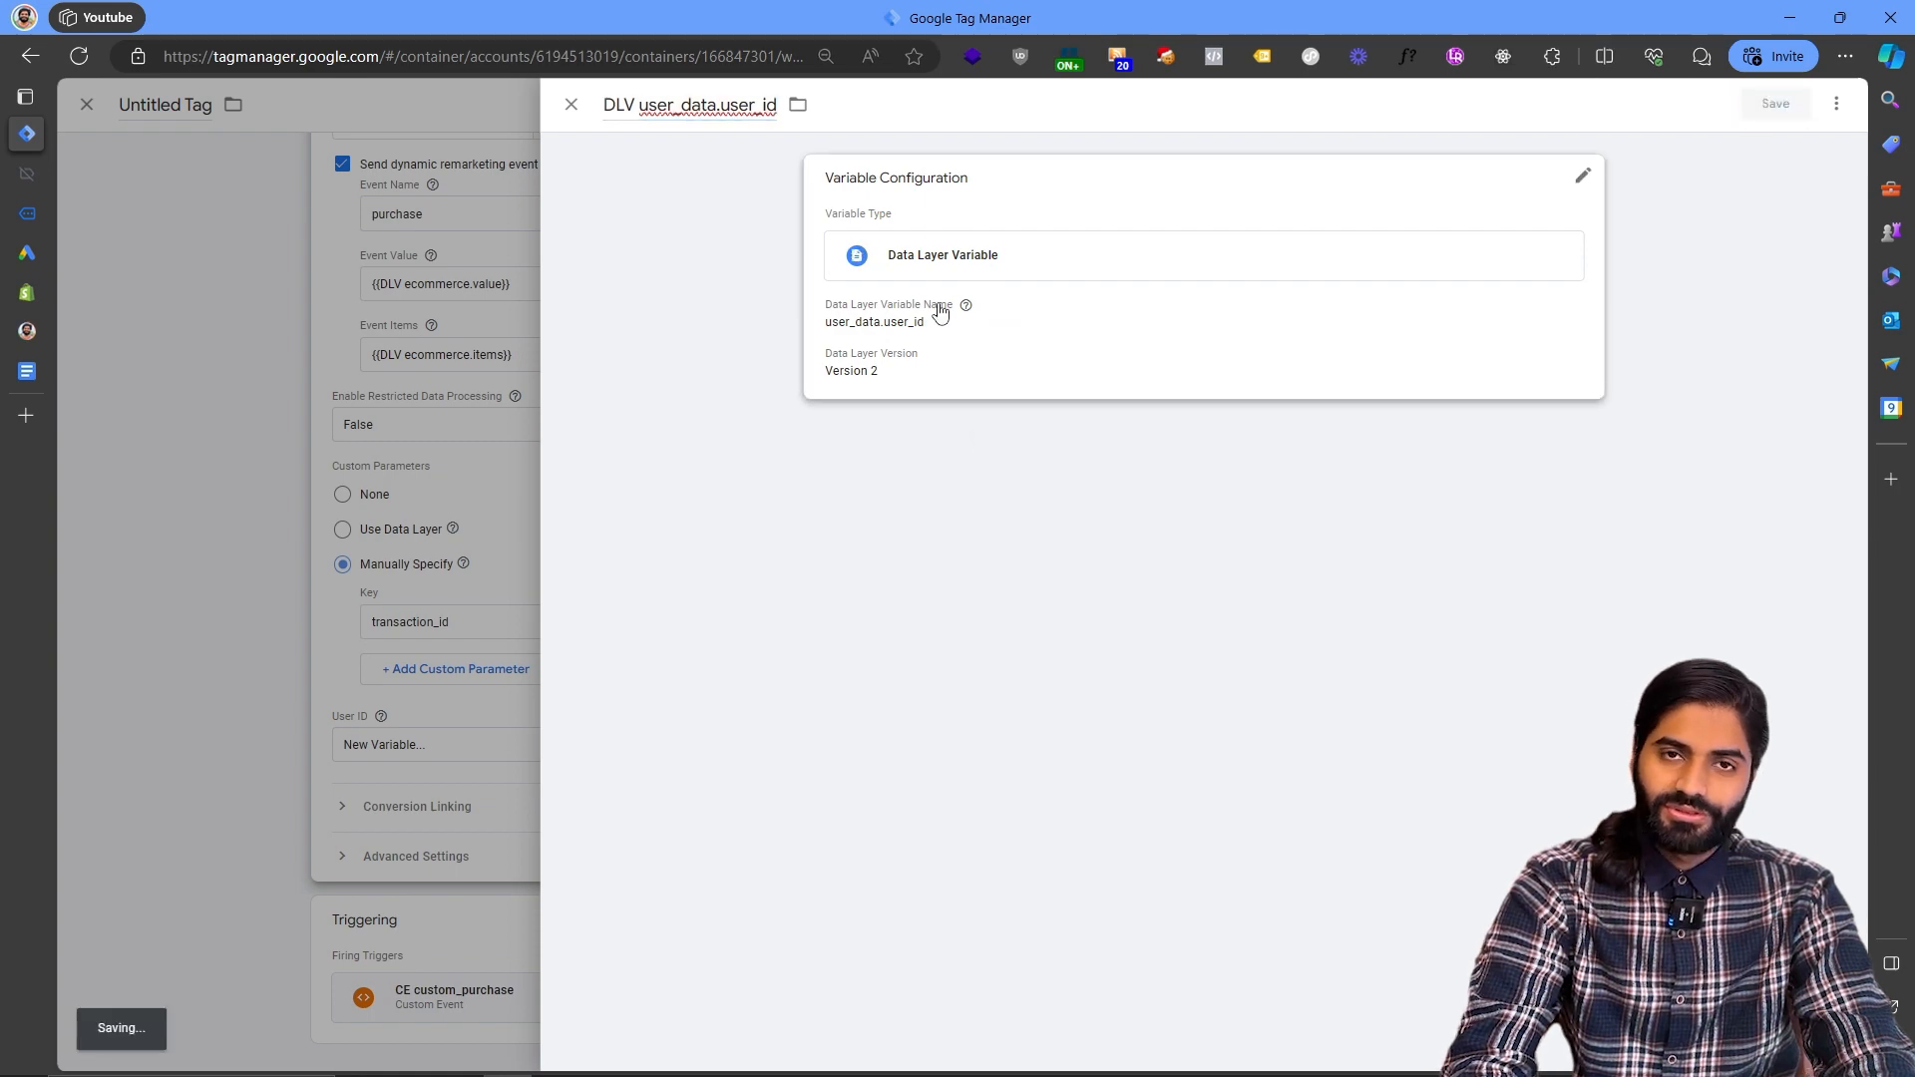
pyautogui.moveTo(940, 312)
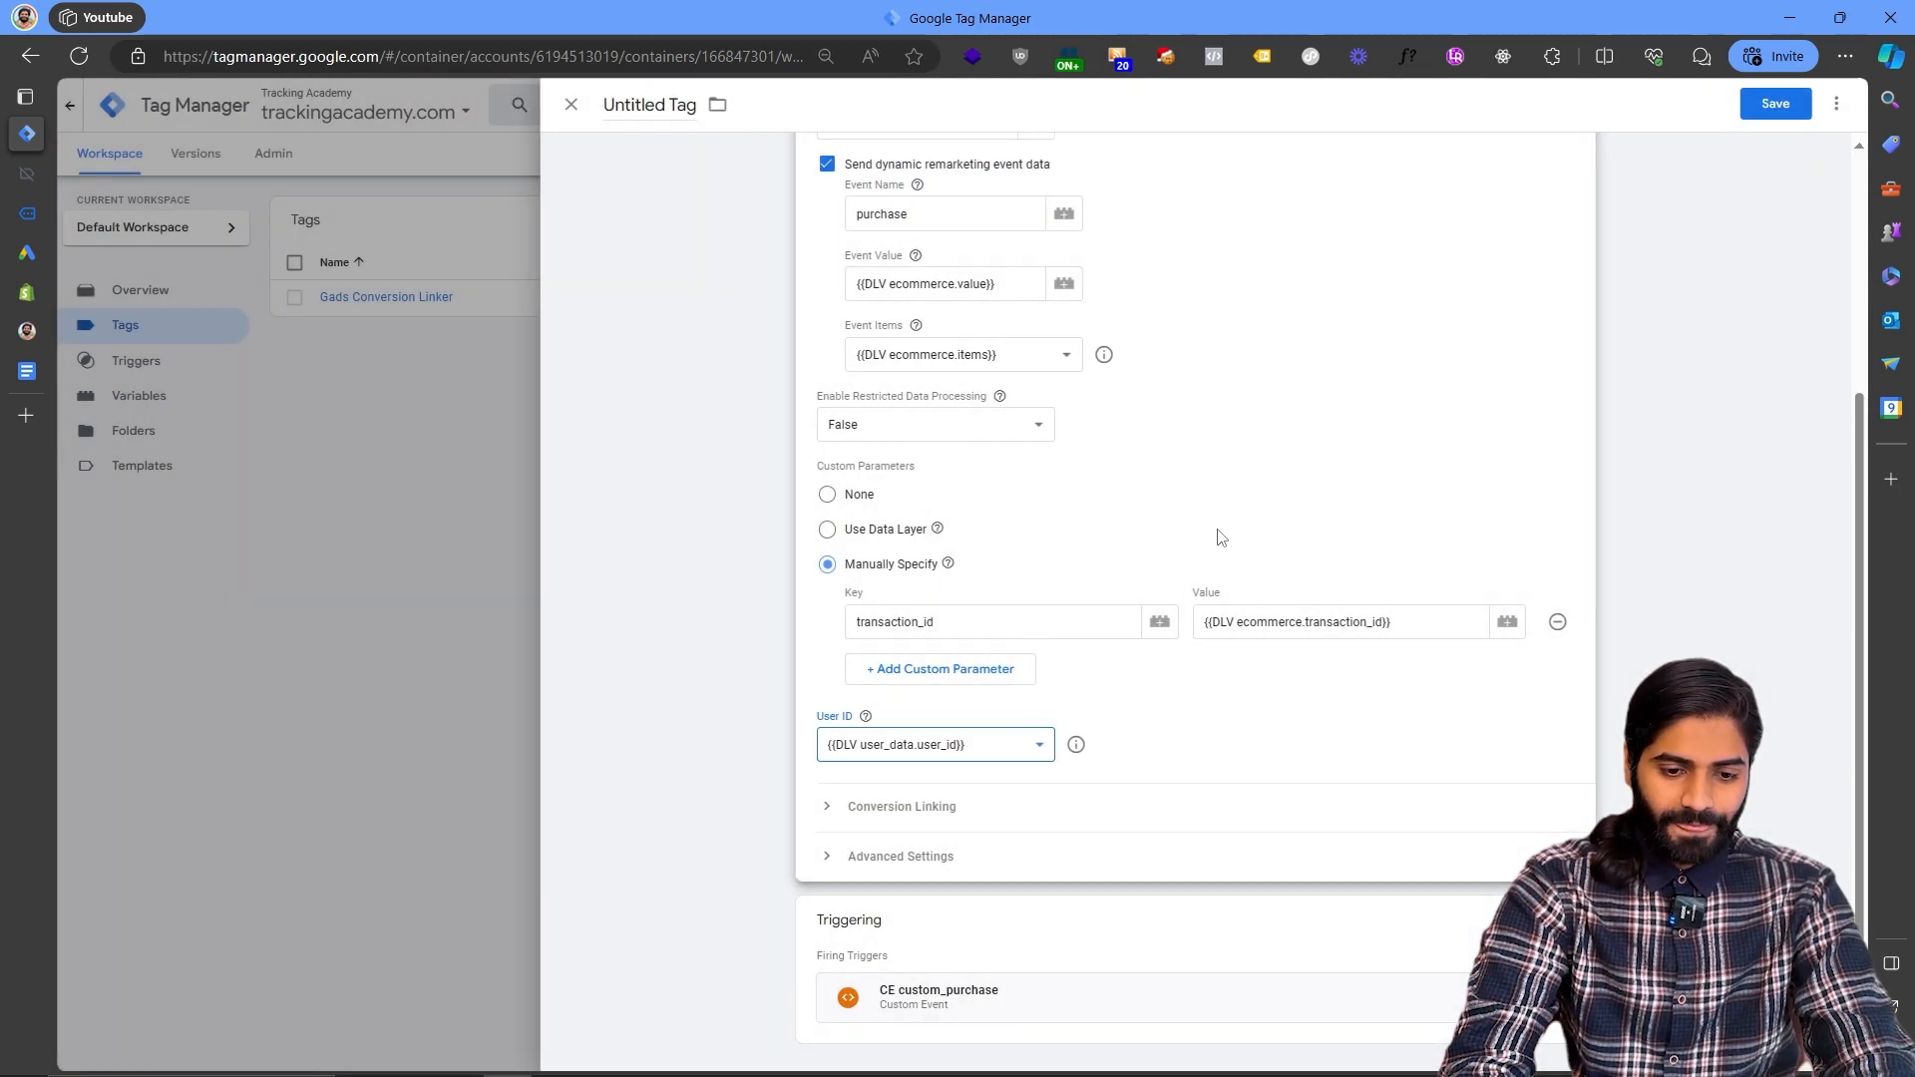
# - Name the remarketing tag Gads RT Purchase and save it
pyautogui.scroll(3, 1233, 538)
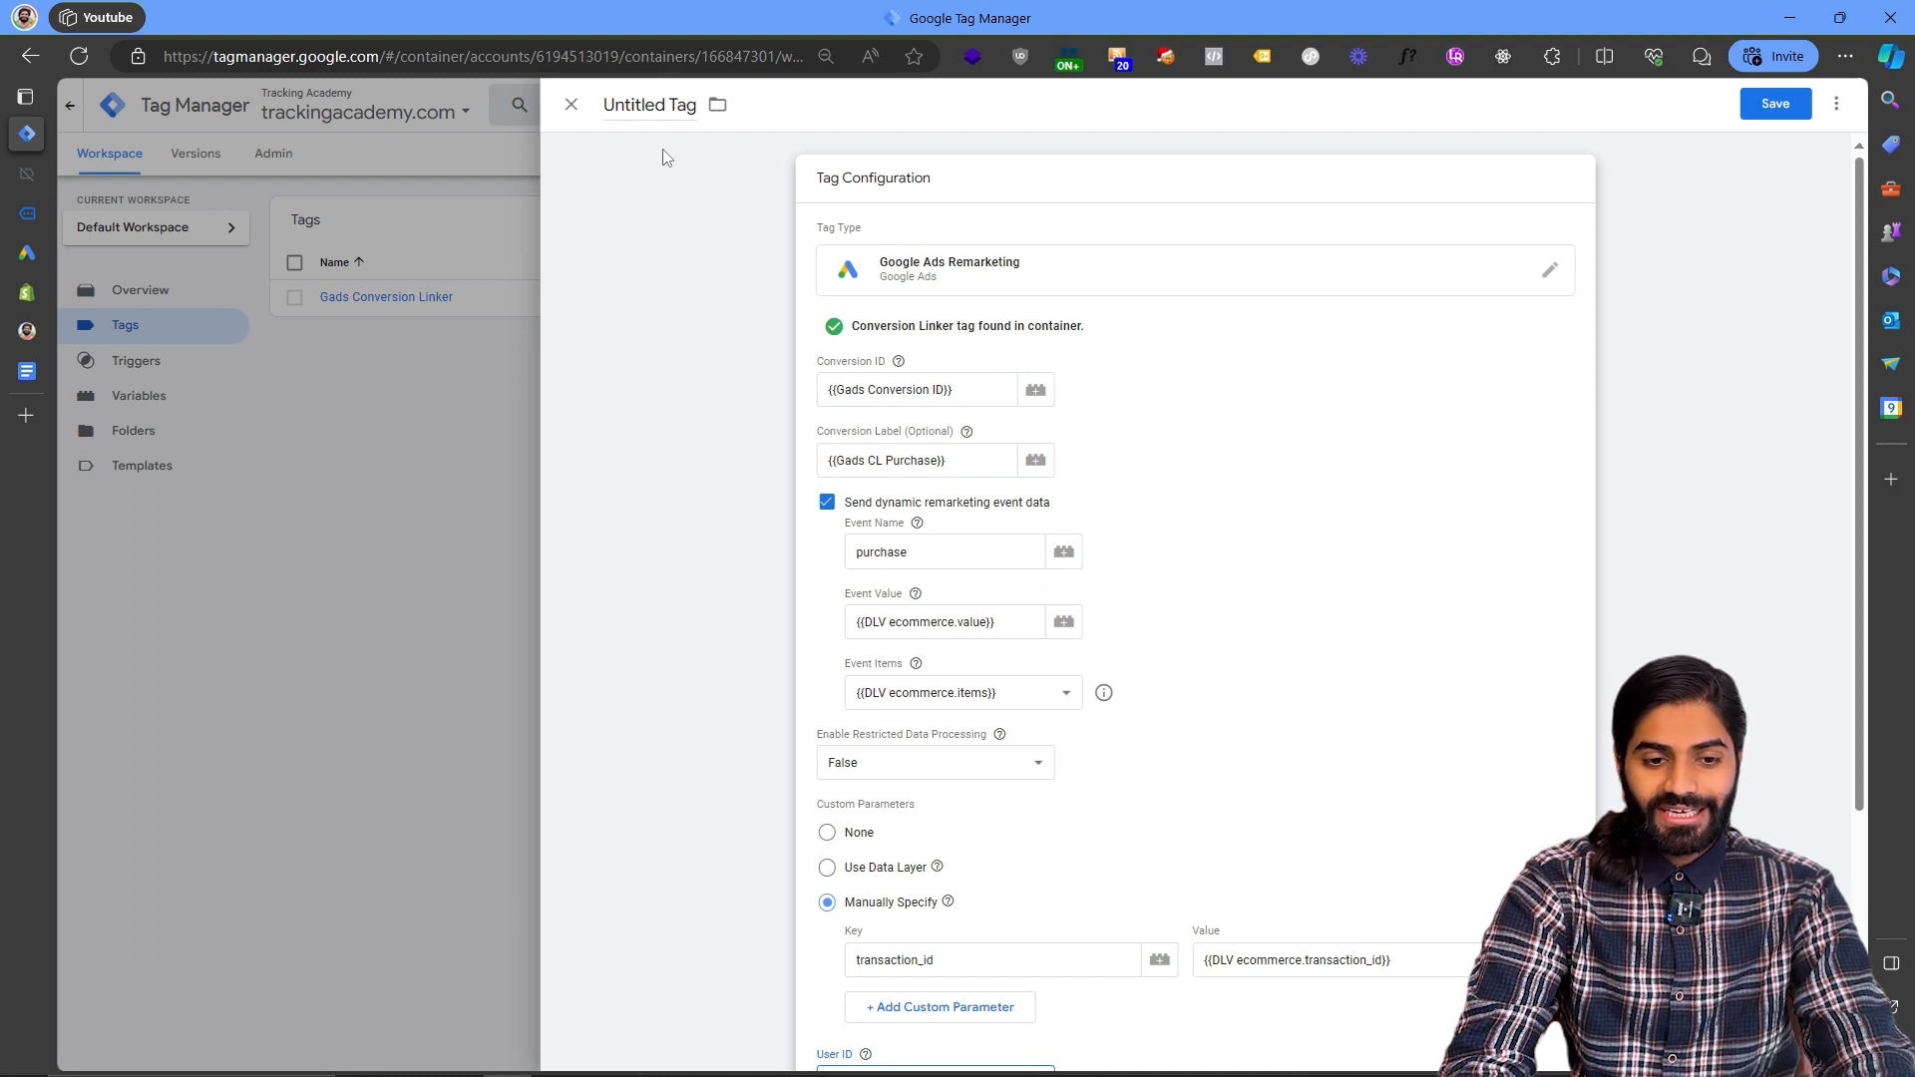
pyautogui.click(643, 97)
pyautogui.write('Gads')
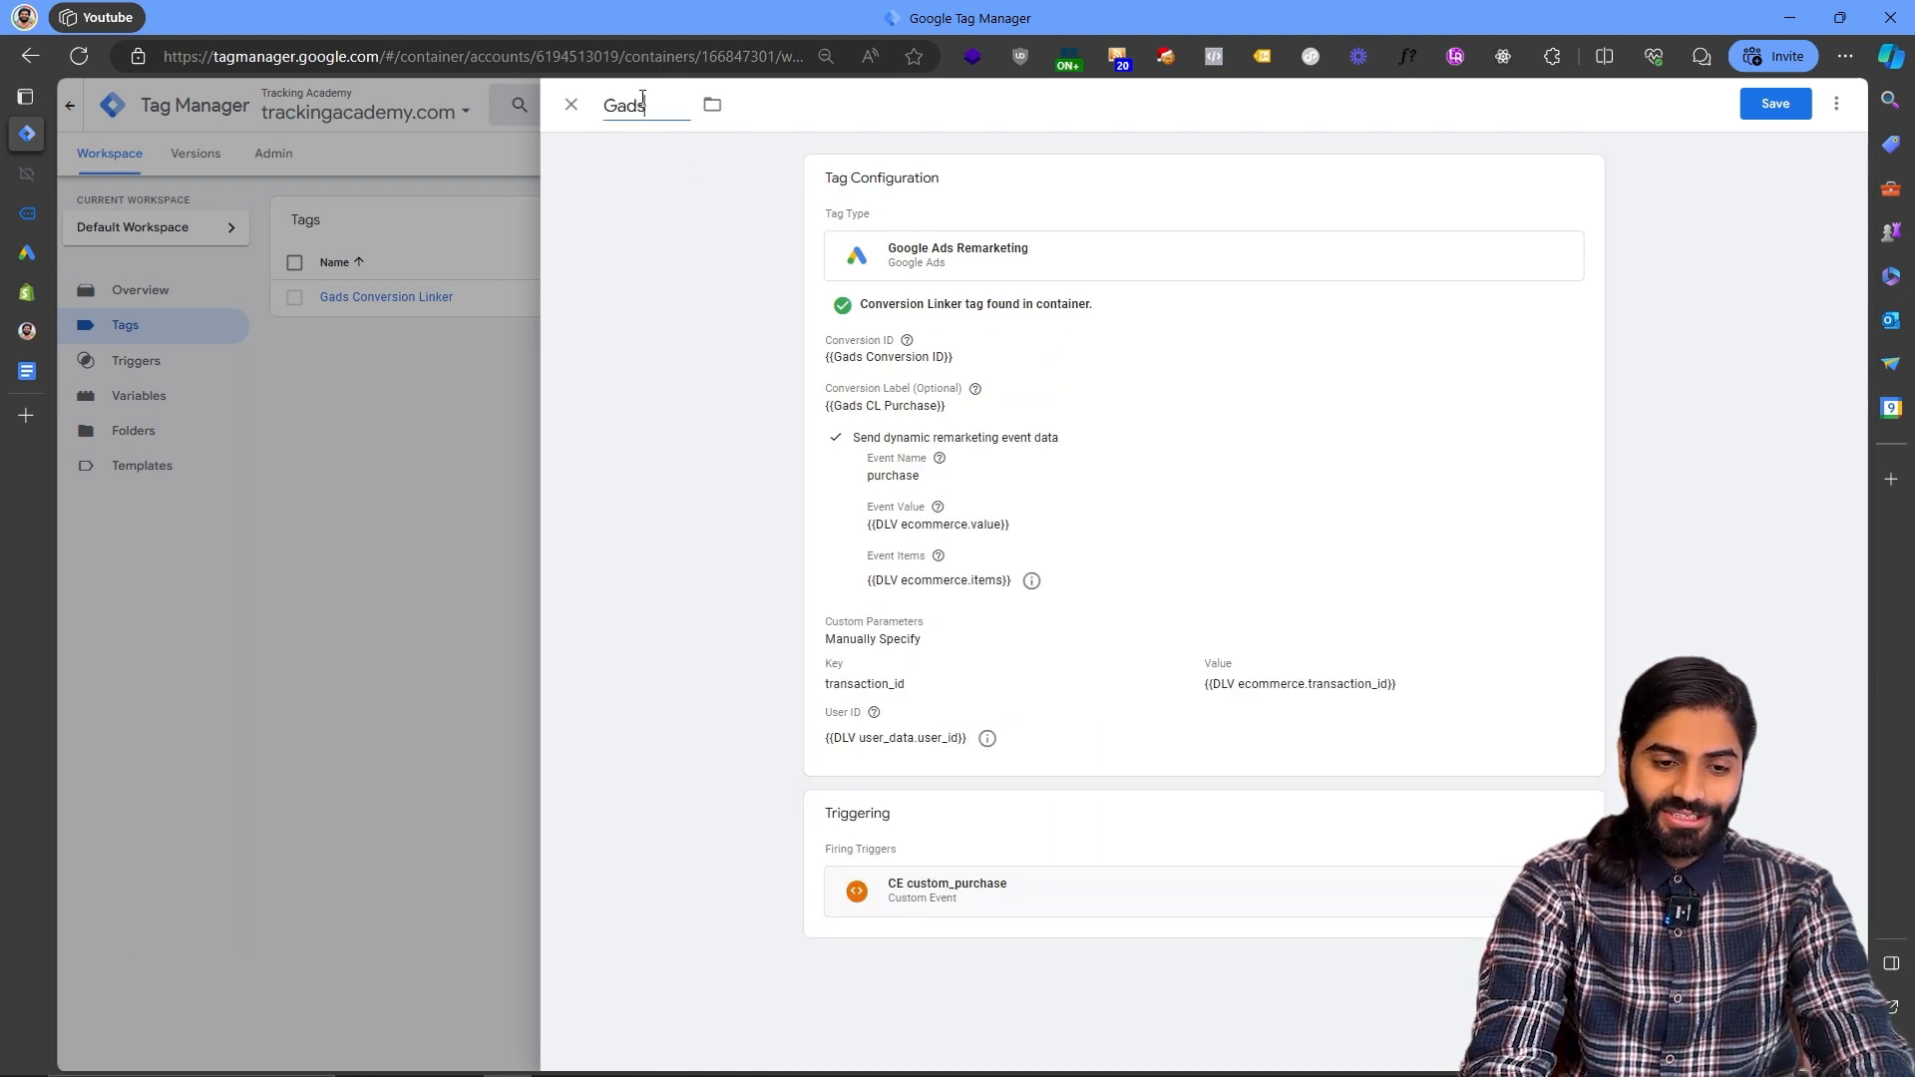
pyautogui.write(' CT')
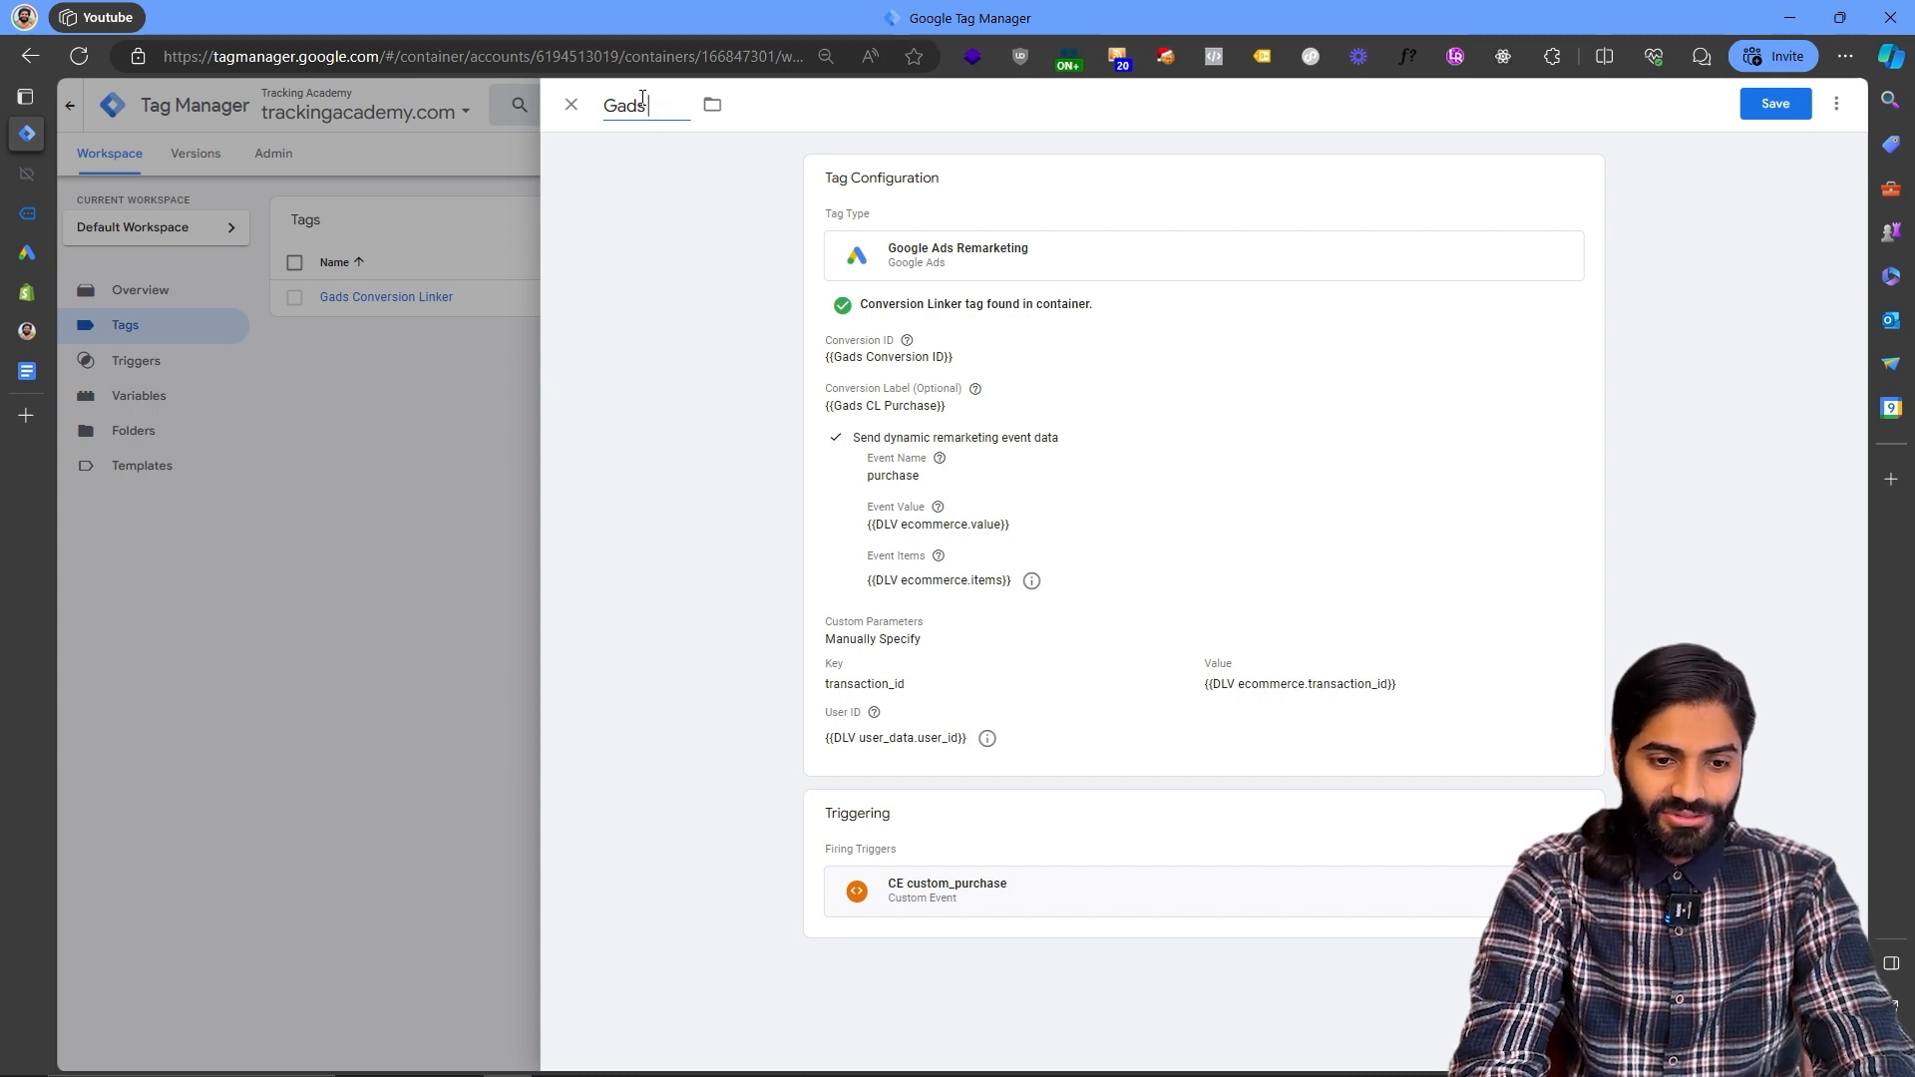
pyautogui.write(' Purchase')
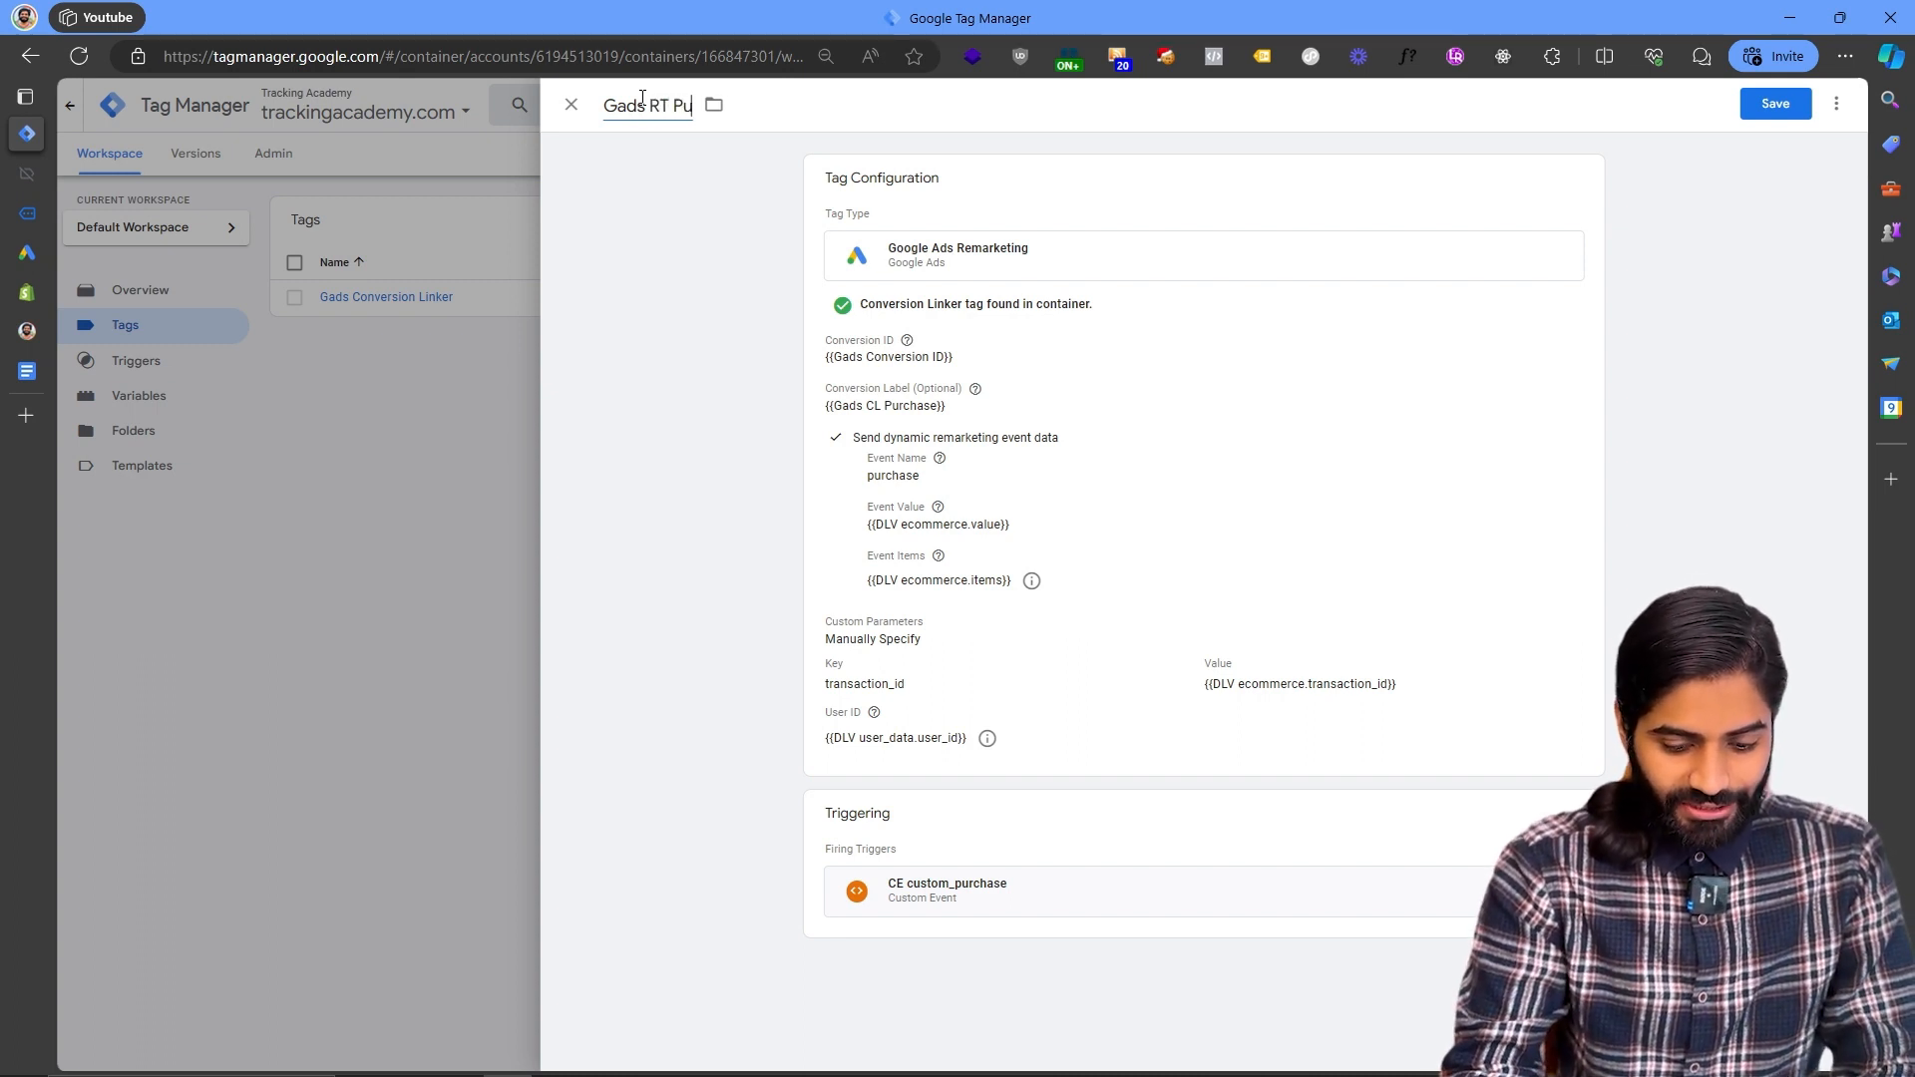
pyautogui.click(1759, 111)
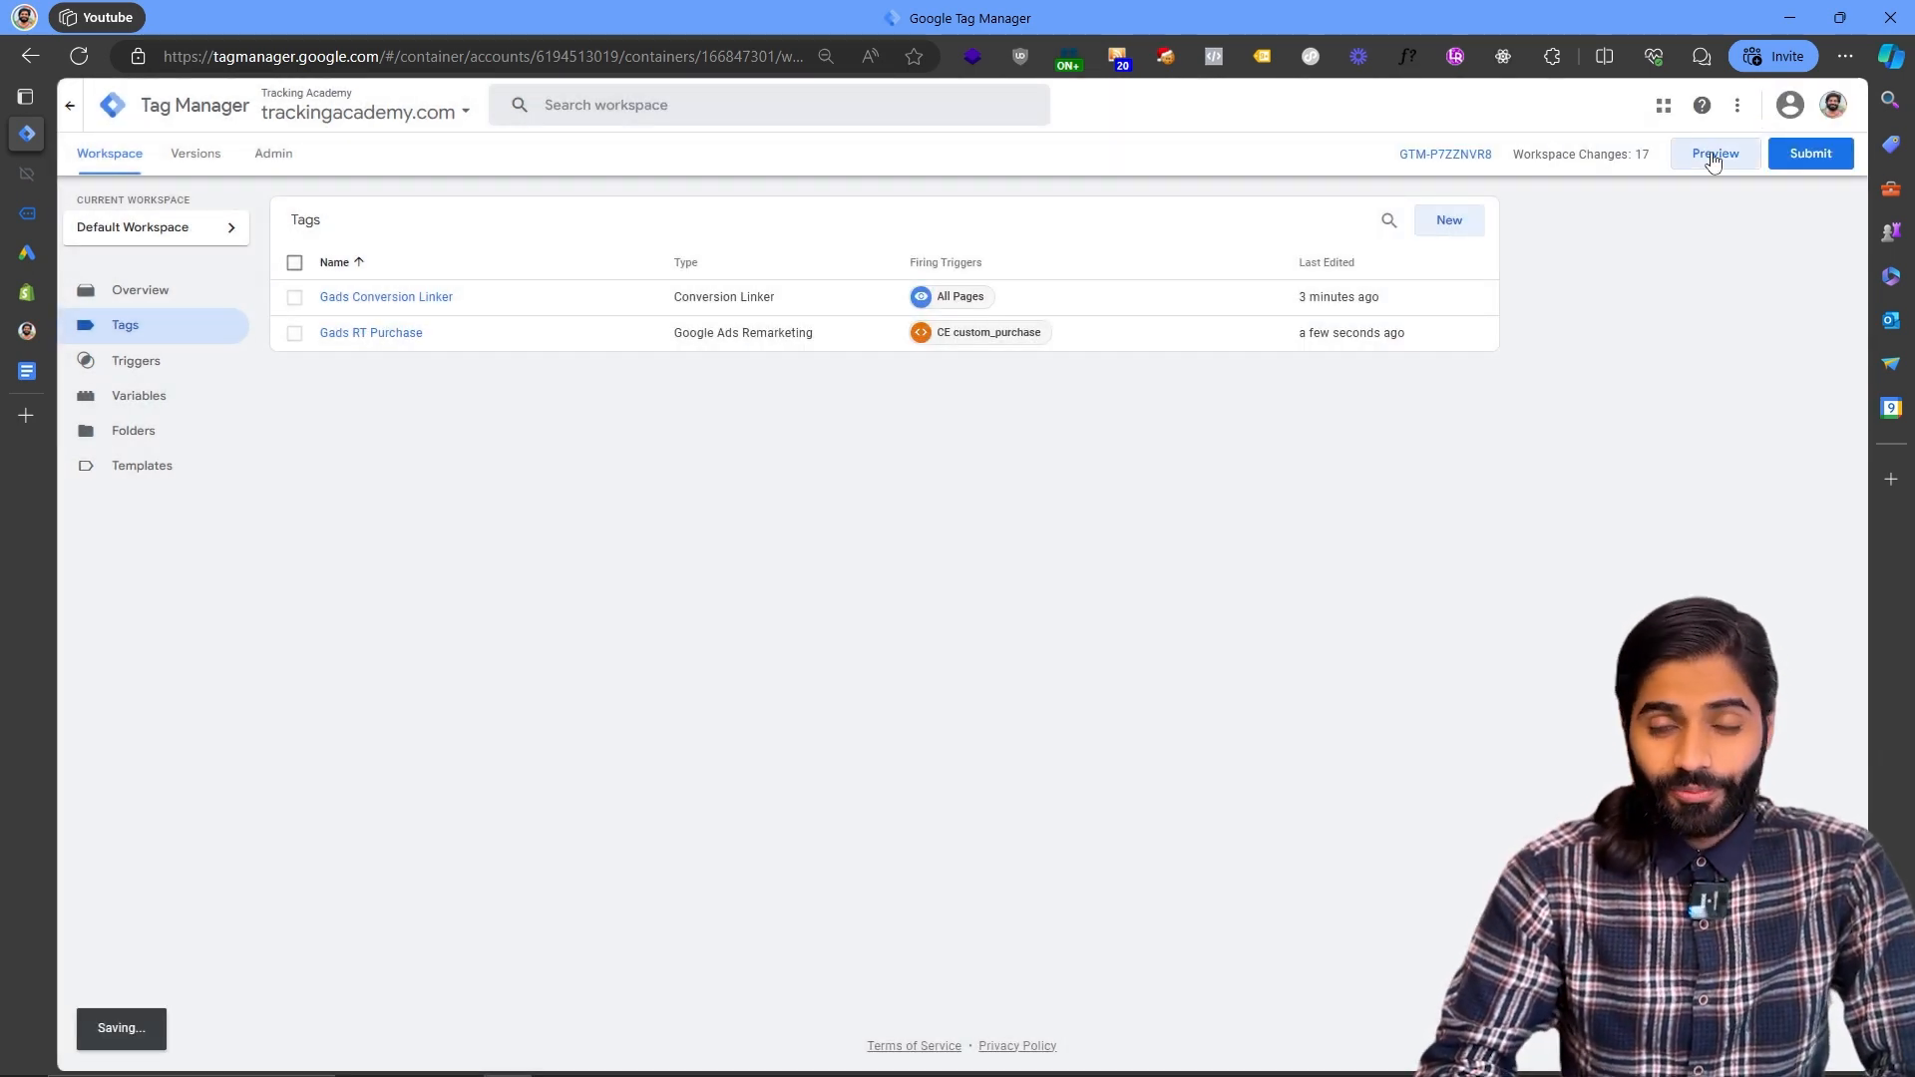
# - Launch preview on the store and start a Buy it now checkout for Product 001 Title
pyautogui.click(1714, 156)
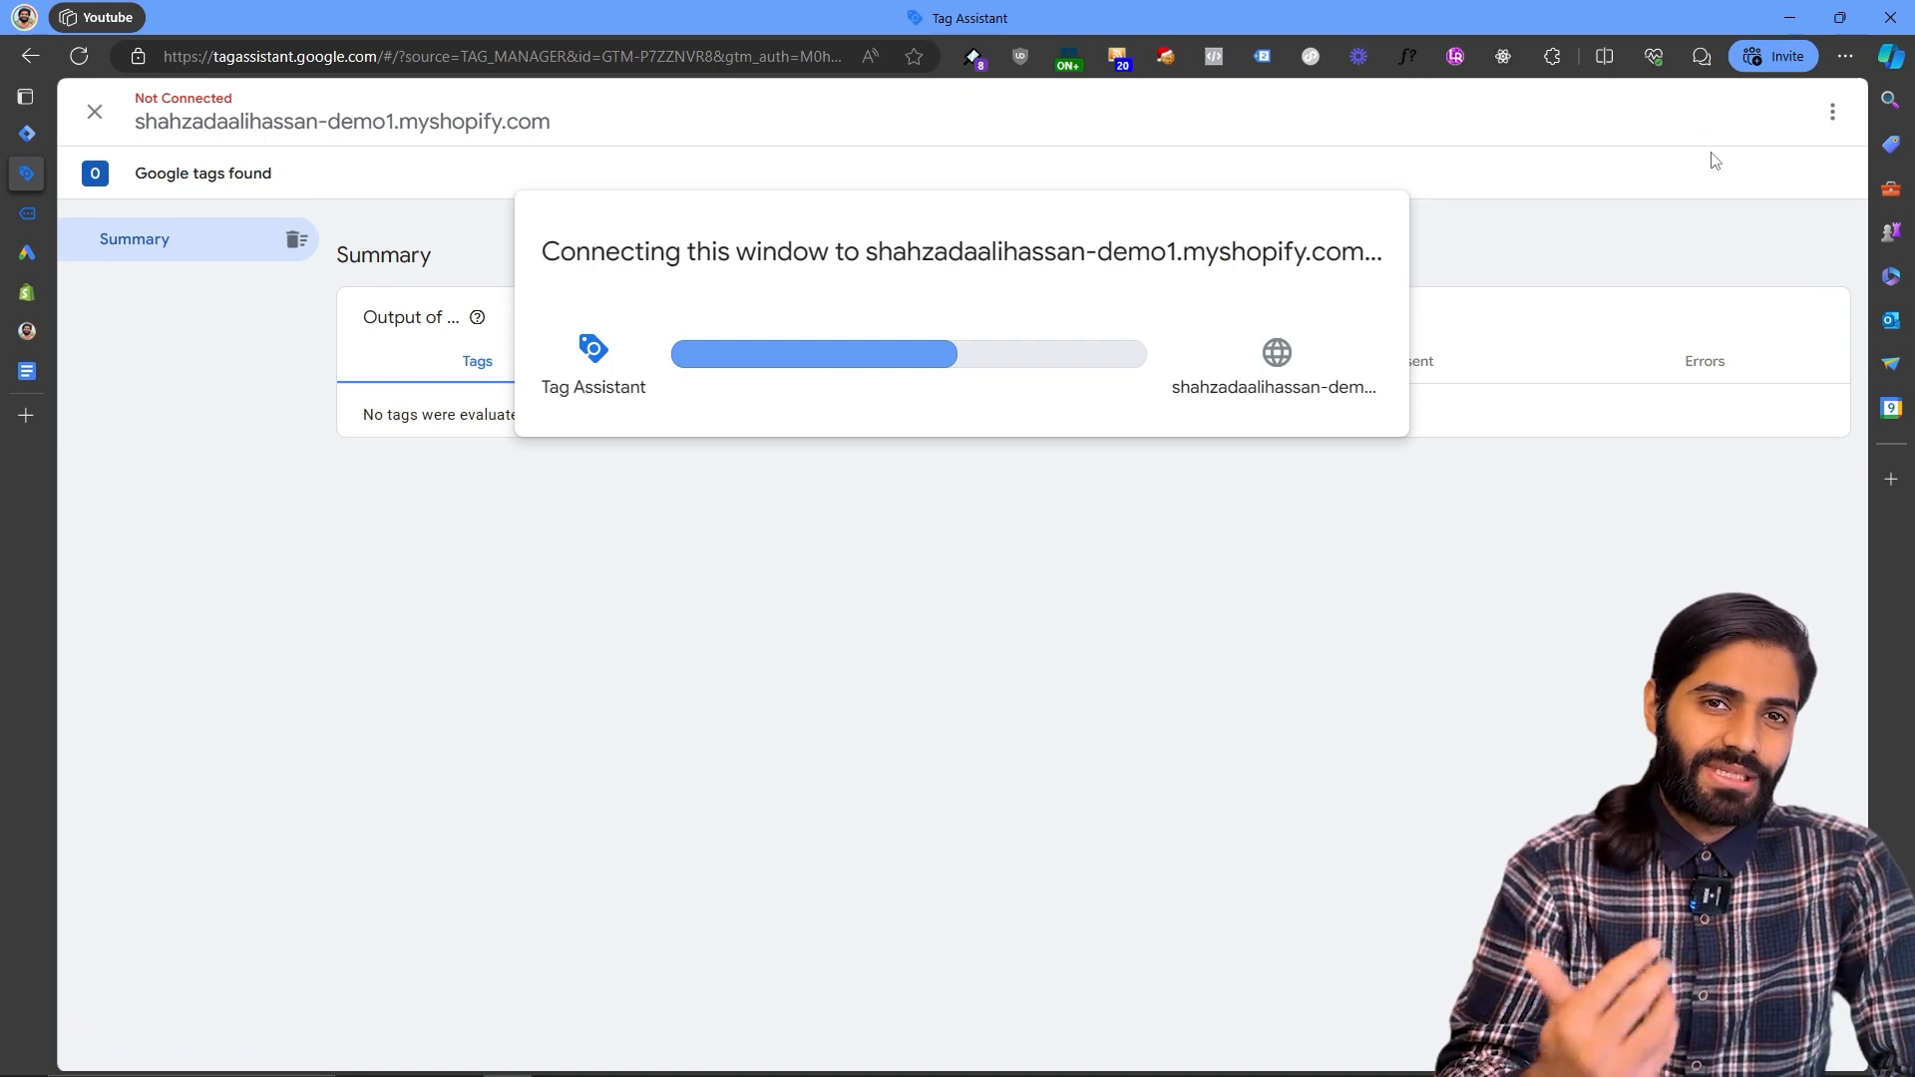
pyautogui.click(33, 213)
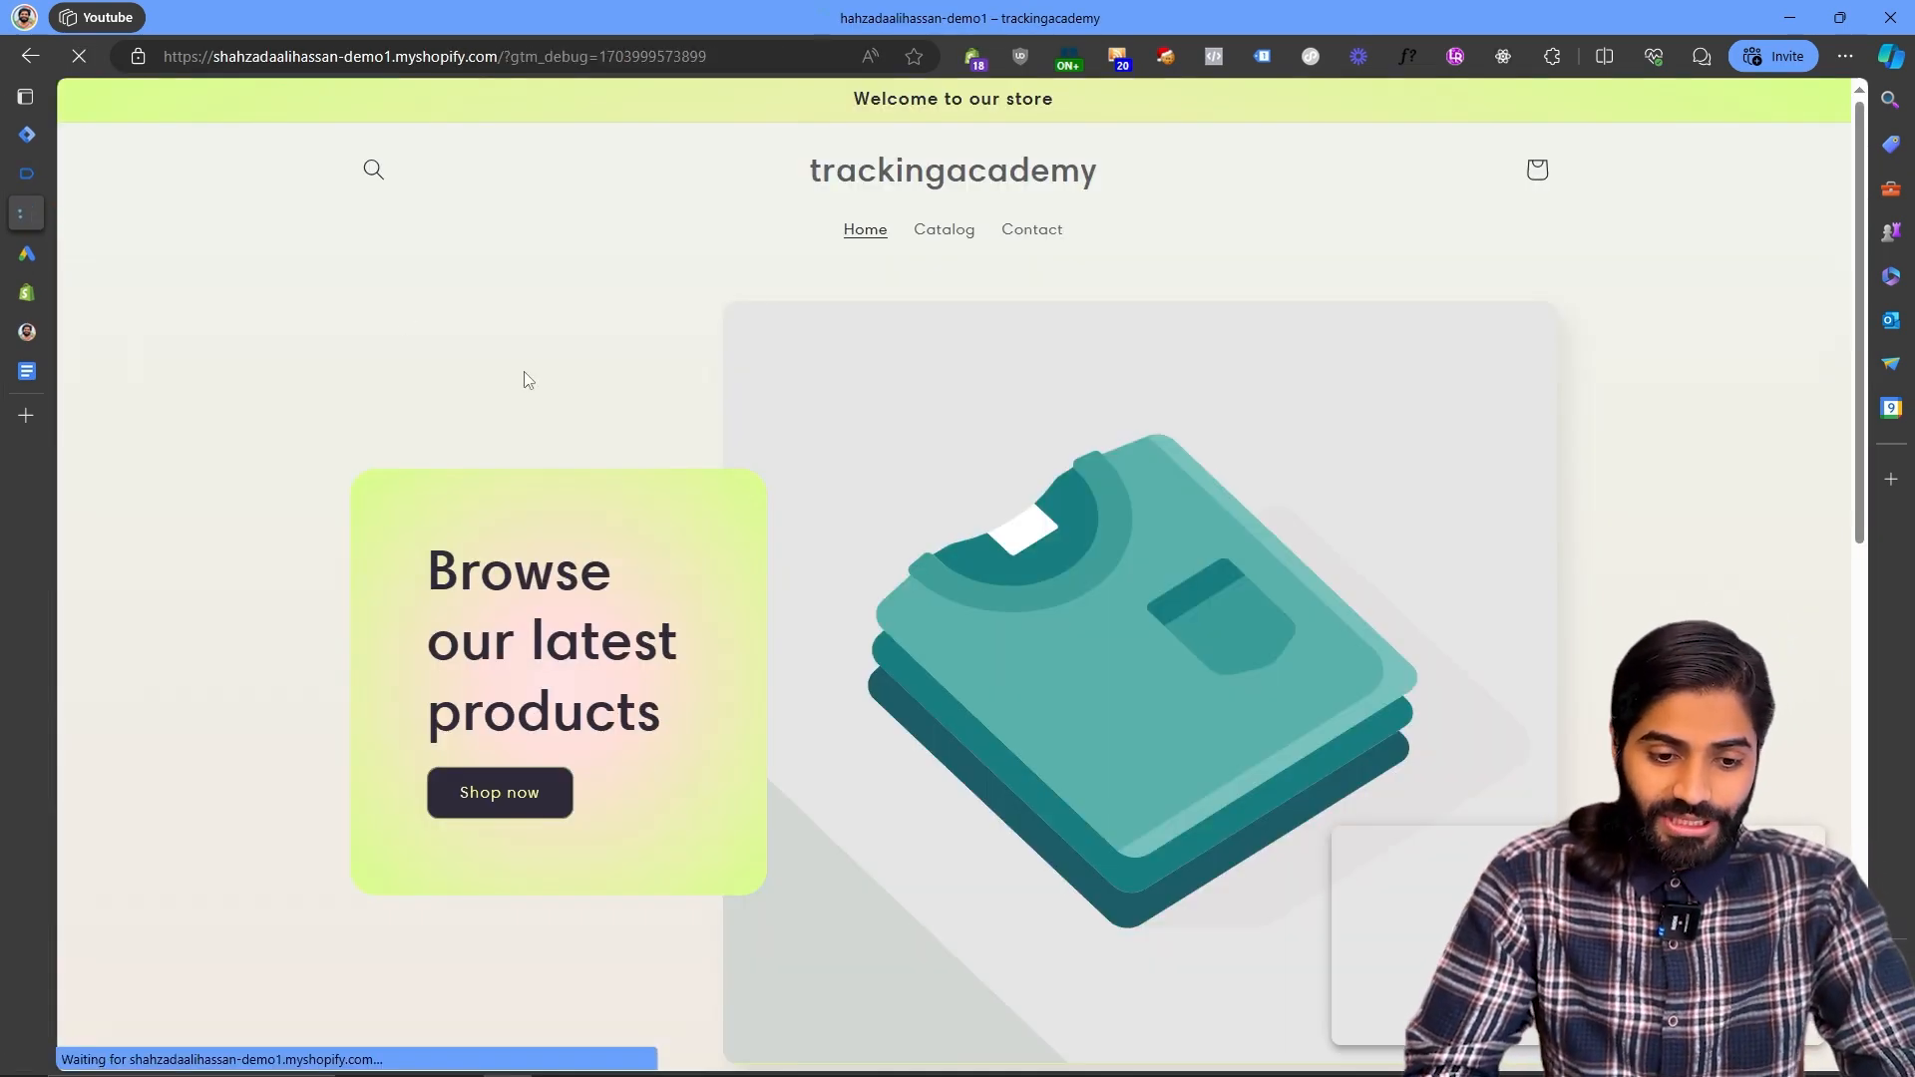
pyautogui.scroll(-5, 632, 488)
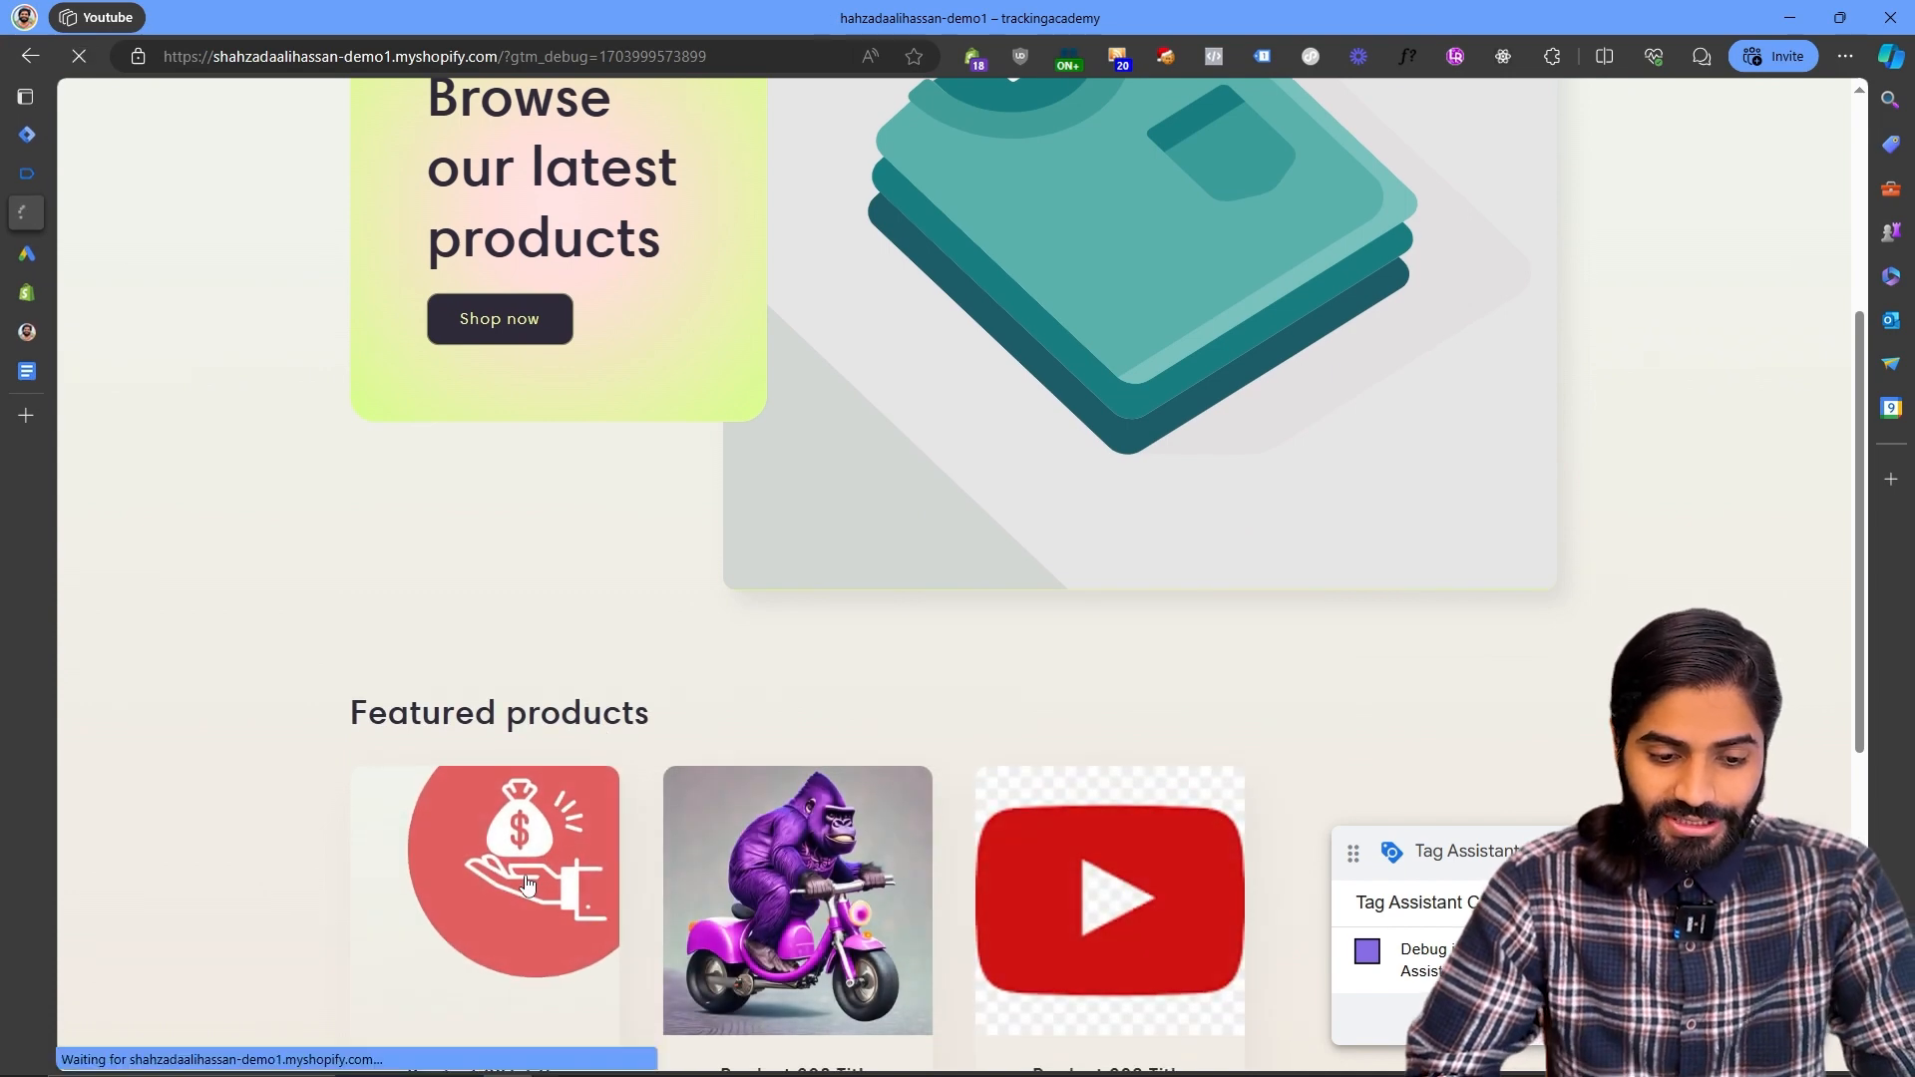
pyautogui.click(529, 885)
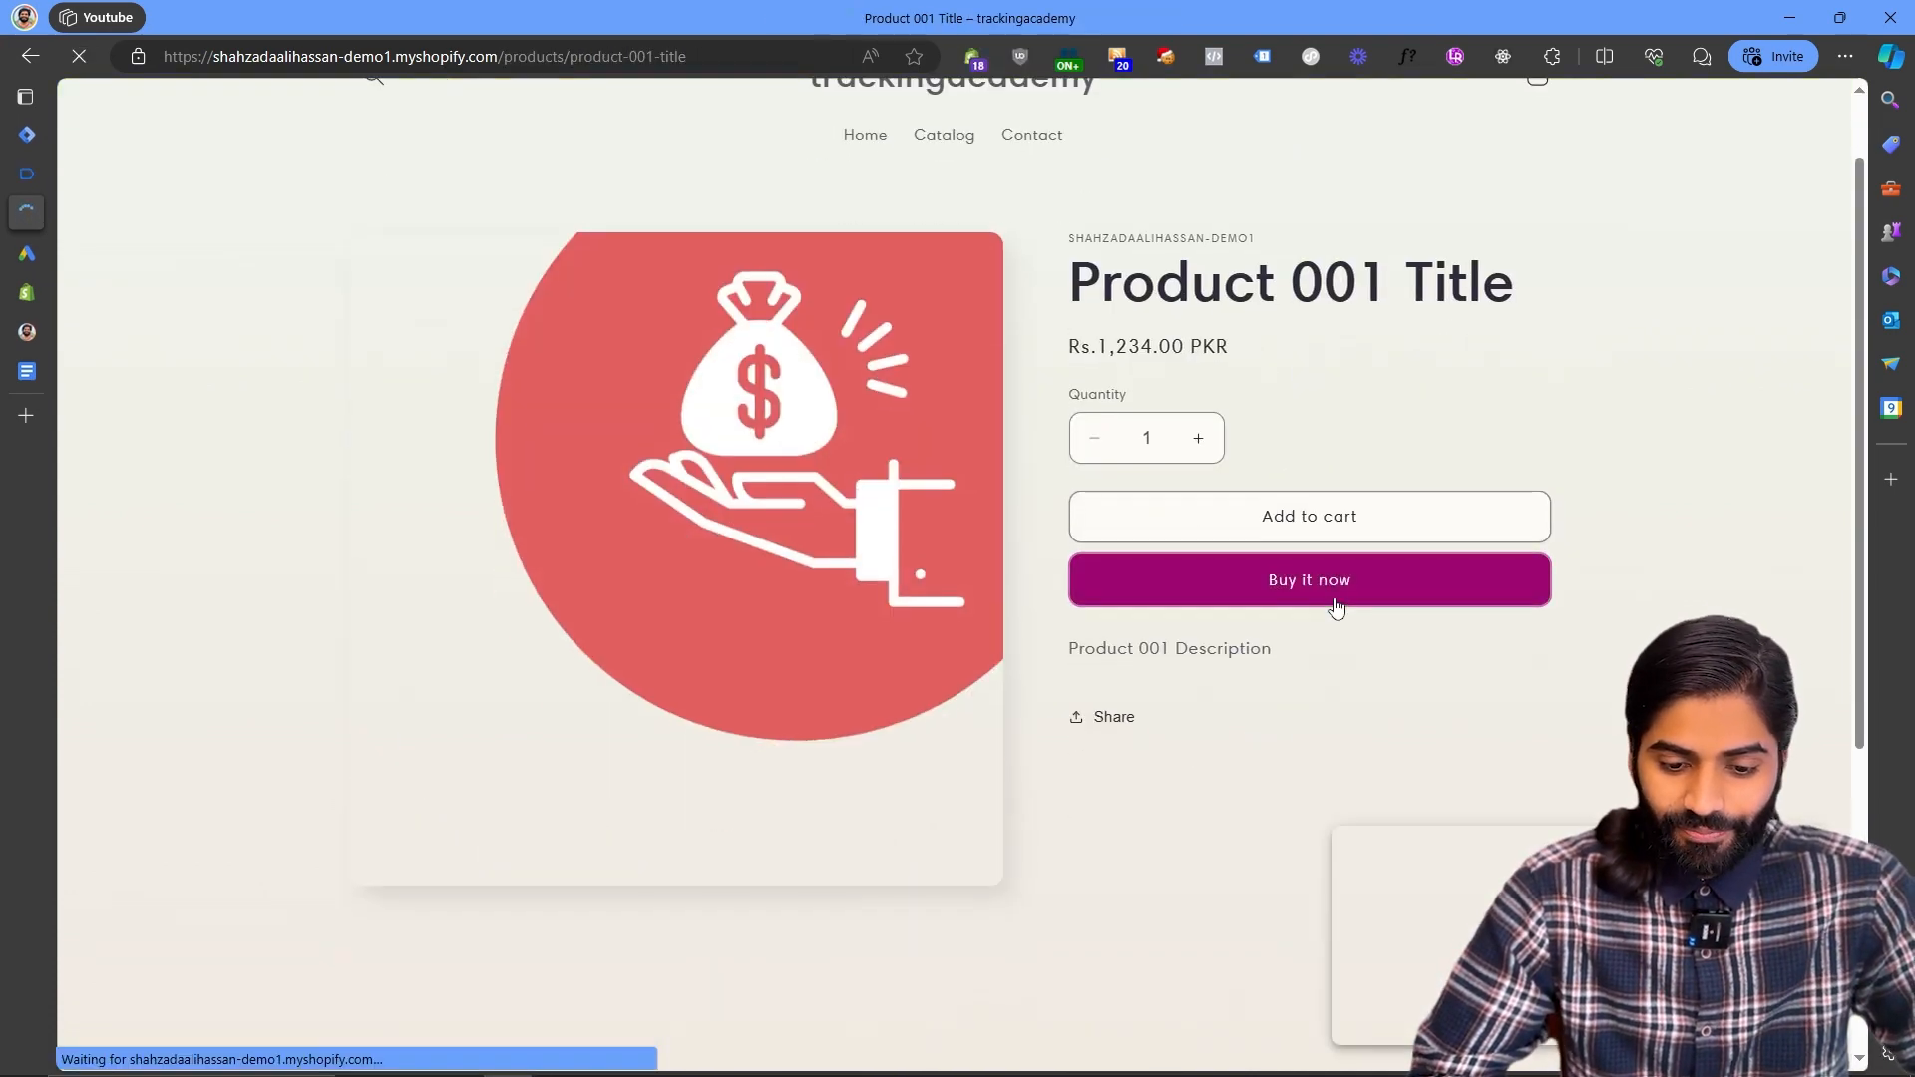
pyautogui.click(1333, 590)
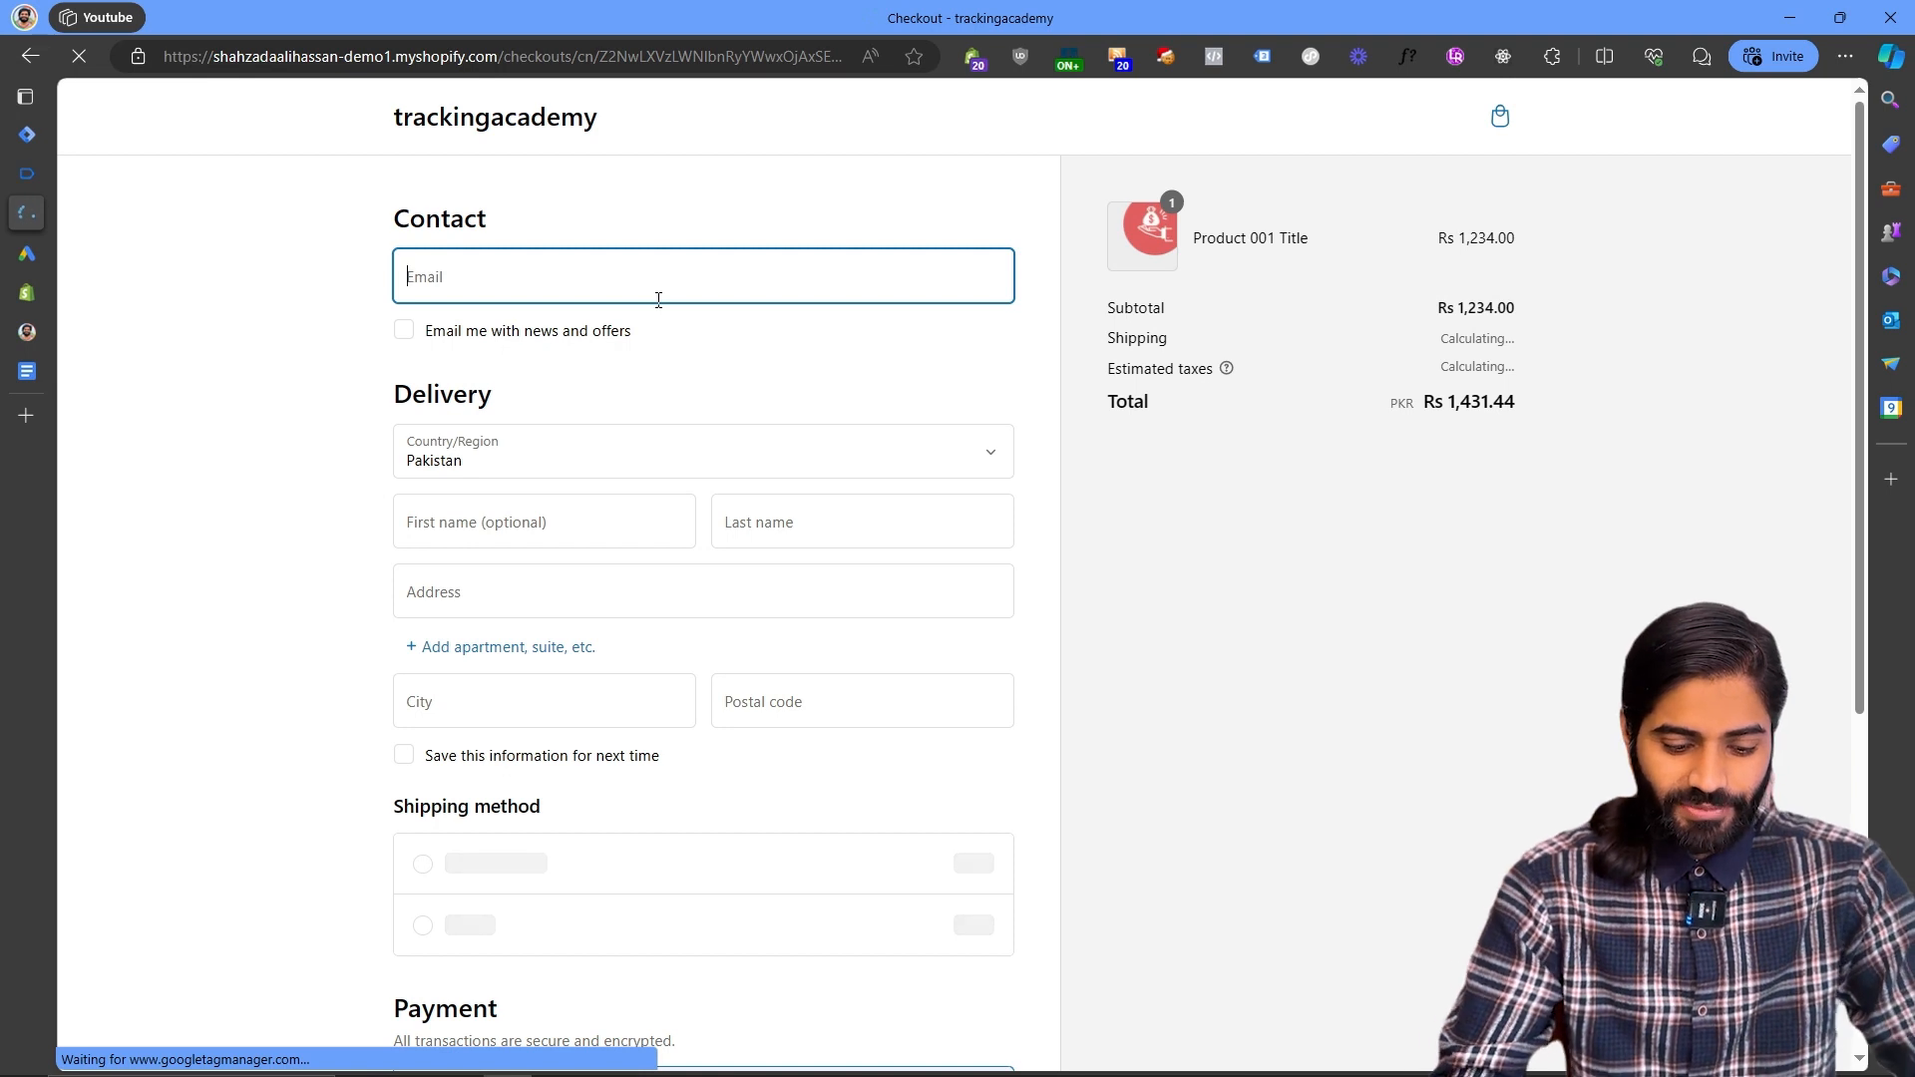
# - Fill in the checkout contact e-mail, first name, last name and address with test data
pyautogui.write('test')
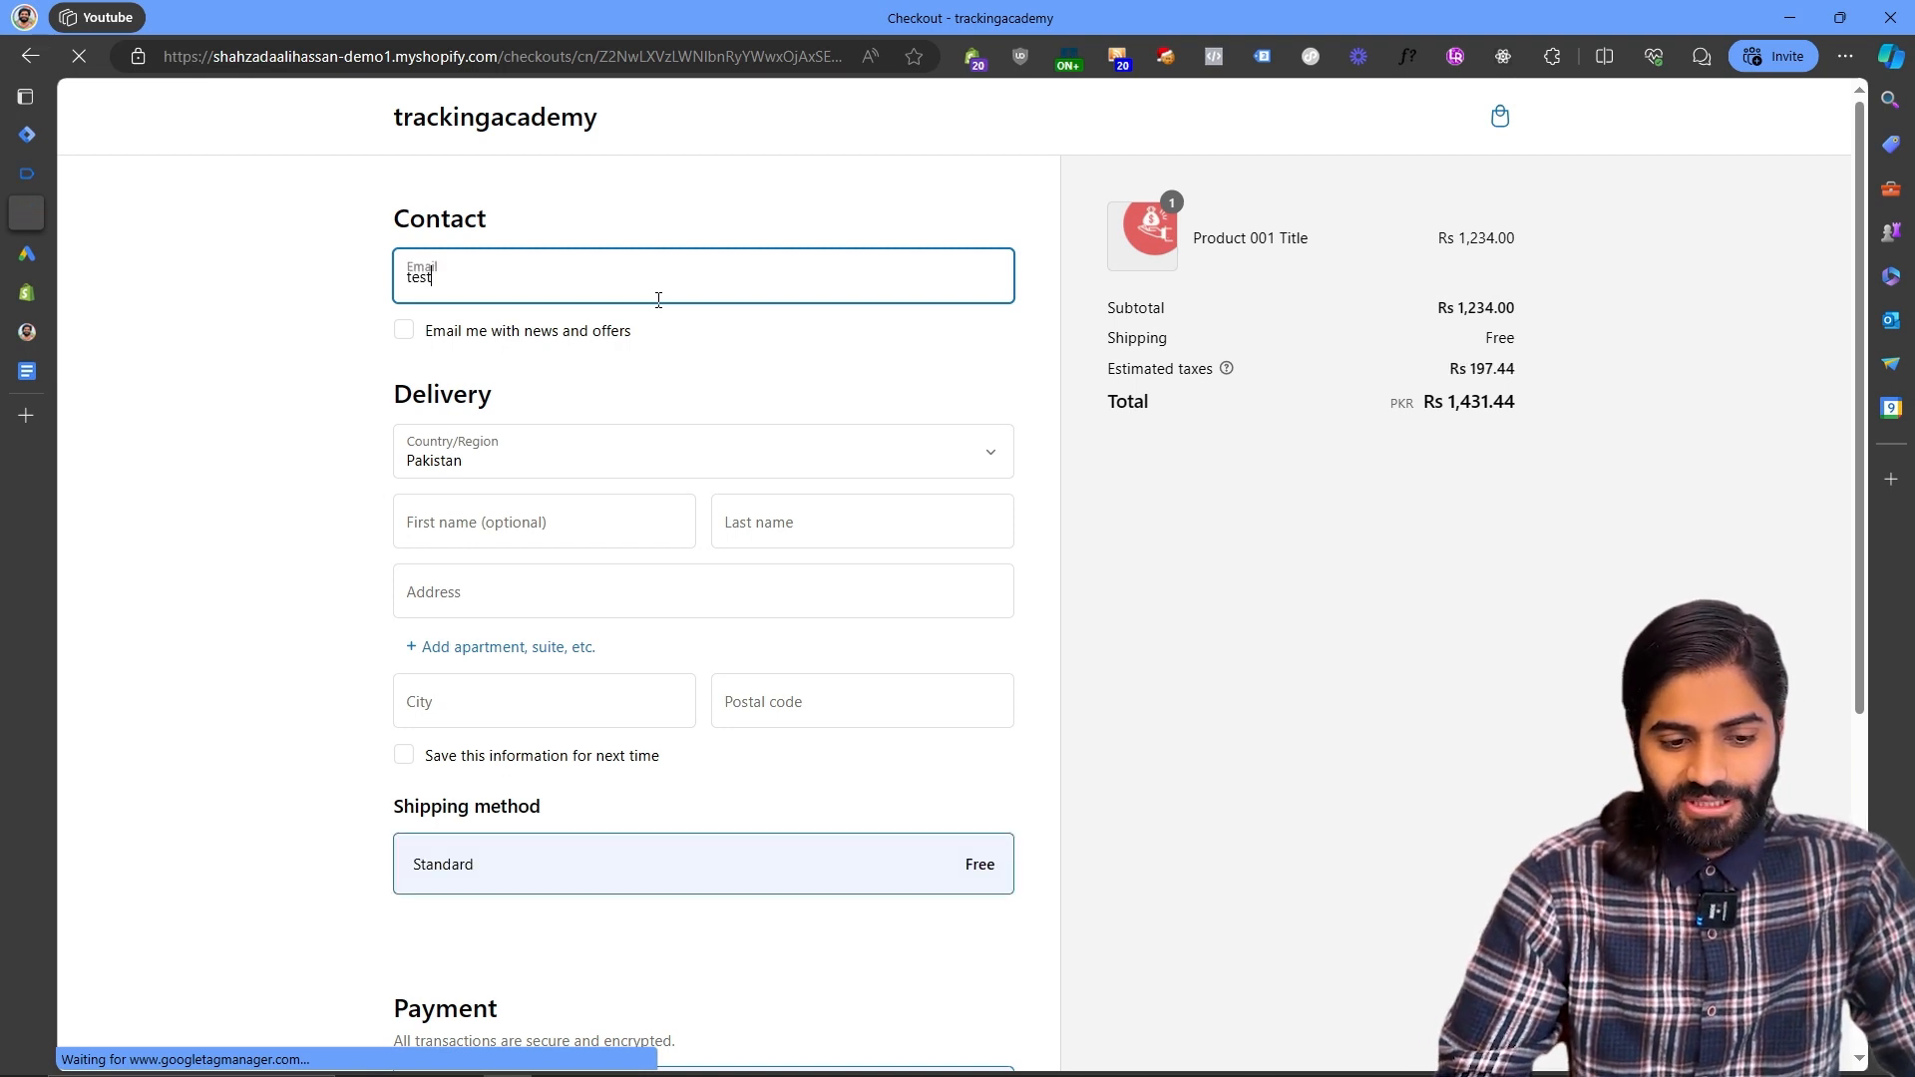
pyautogui.write('014@tester.com')
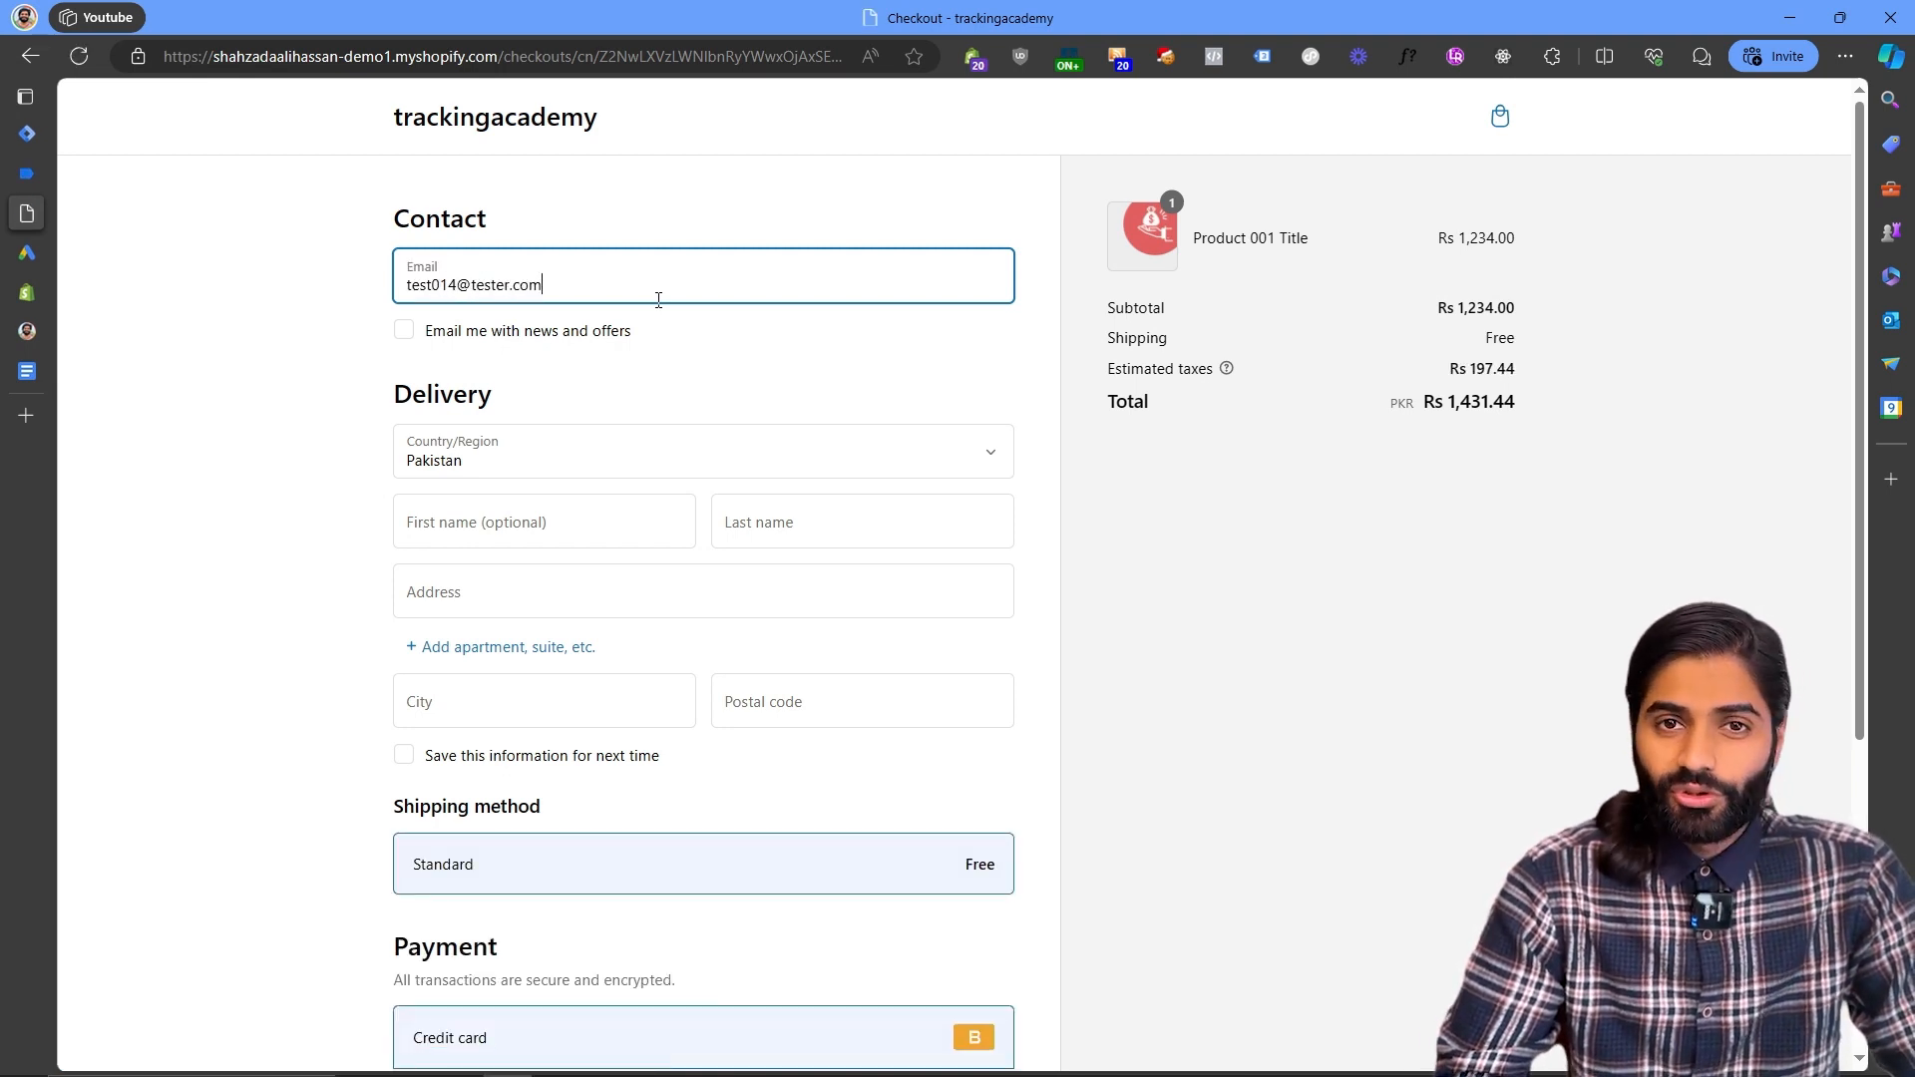
pyautogui.press('Tab')
pyautogui.press('Tab')
pyautogui.press('Tab')
pyautogui.write('test')
pyautogui.press('Tab')
pyautogui.write('014')
pyautogui.press('Tab')
pyautogui.write('test')
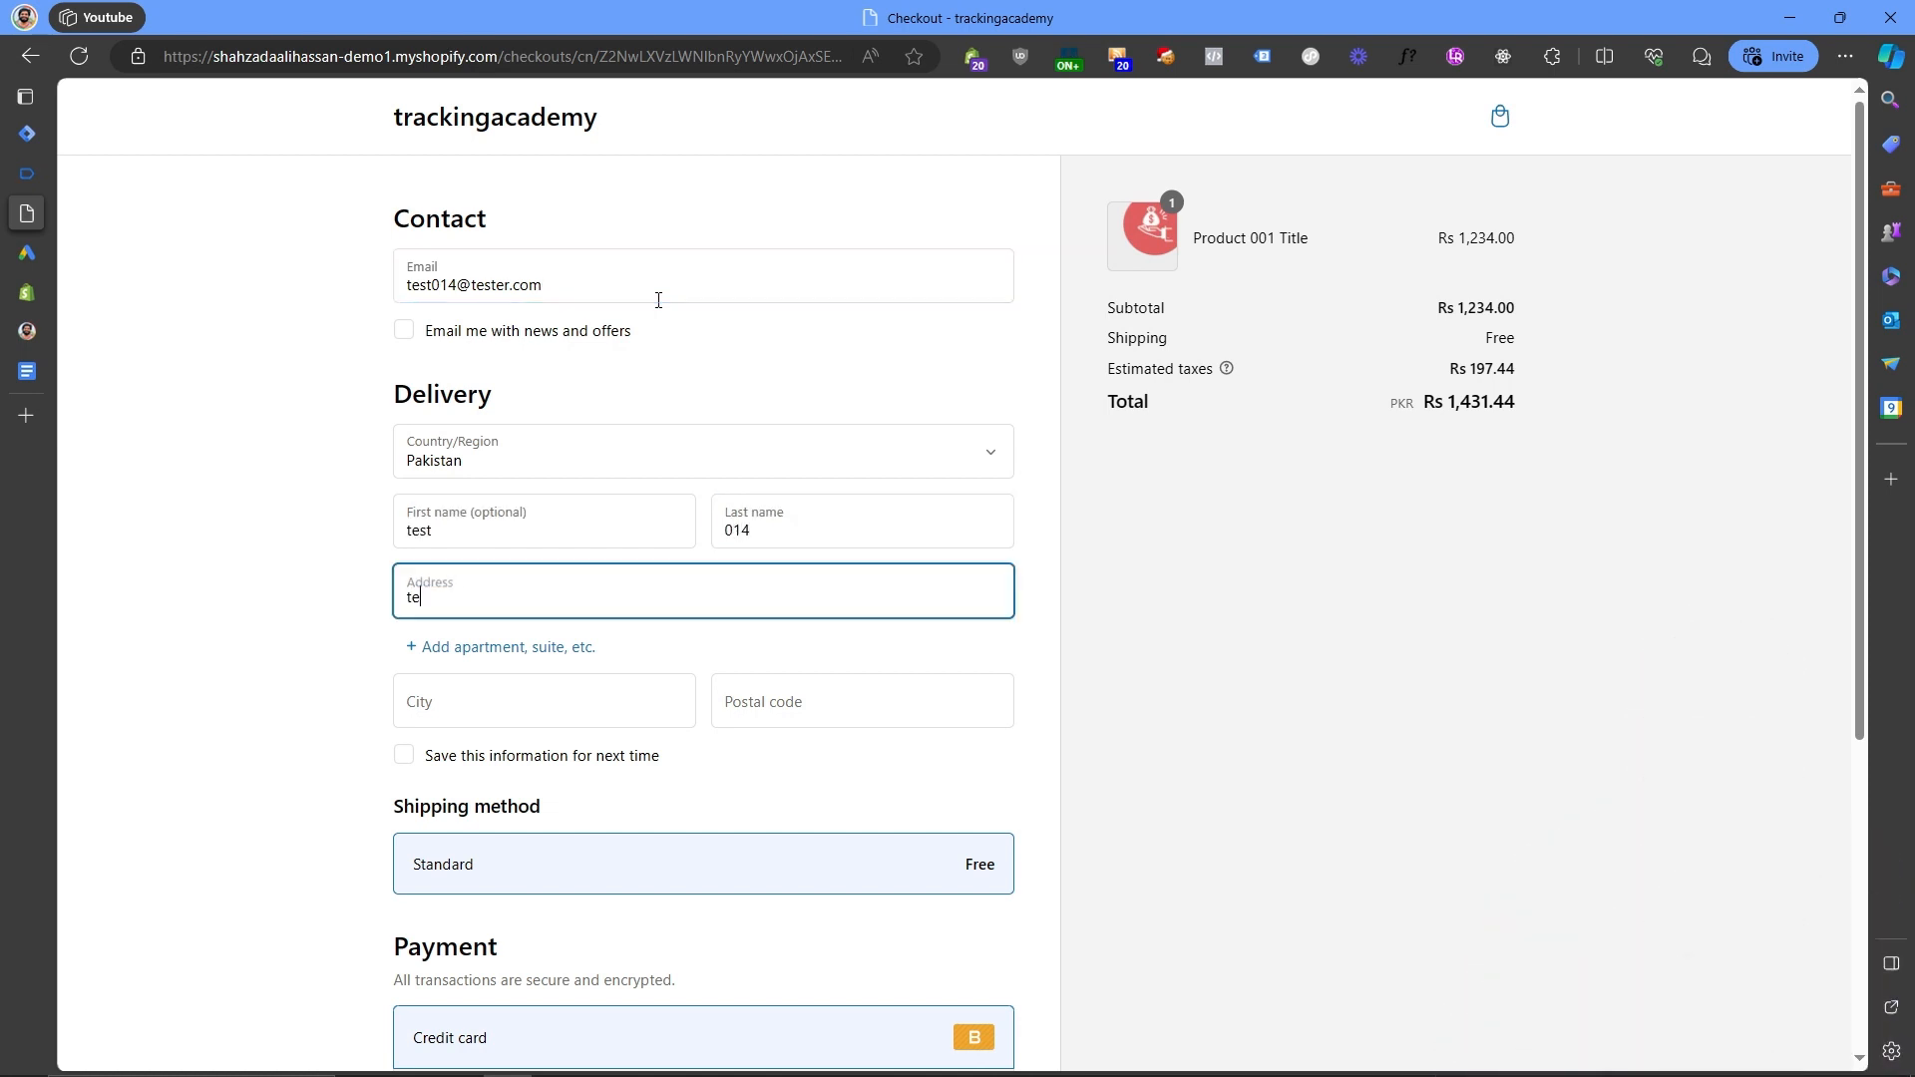
# - Enter the city, postal code and the test credit card number, expiry, security code and name on card
pyautogui.press('Tab')
pyautogui.press('Tab')
pyautogui.write('test1224123')
pyautogui.press('Tab')
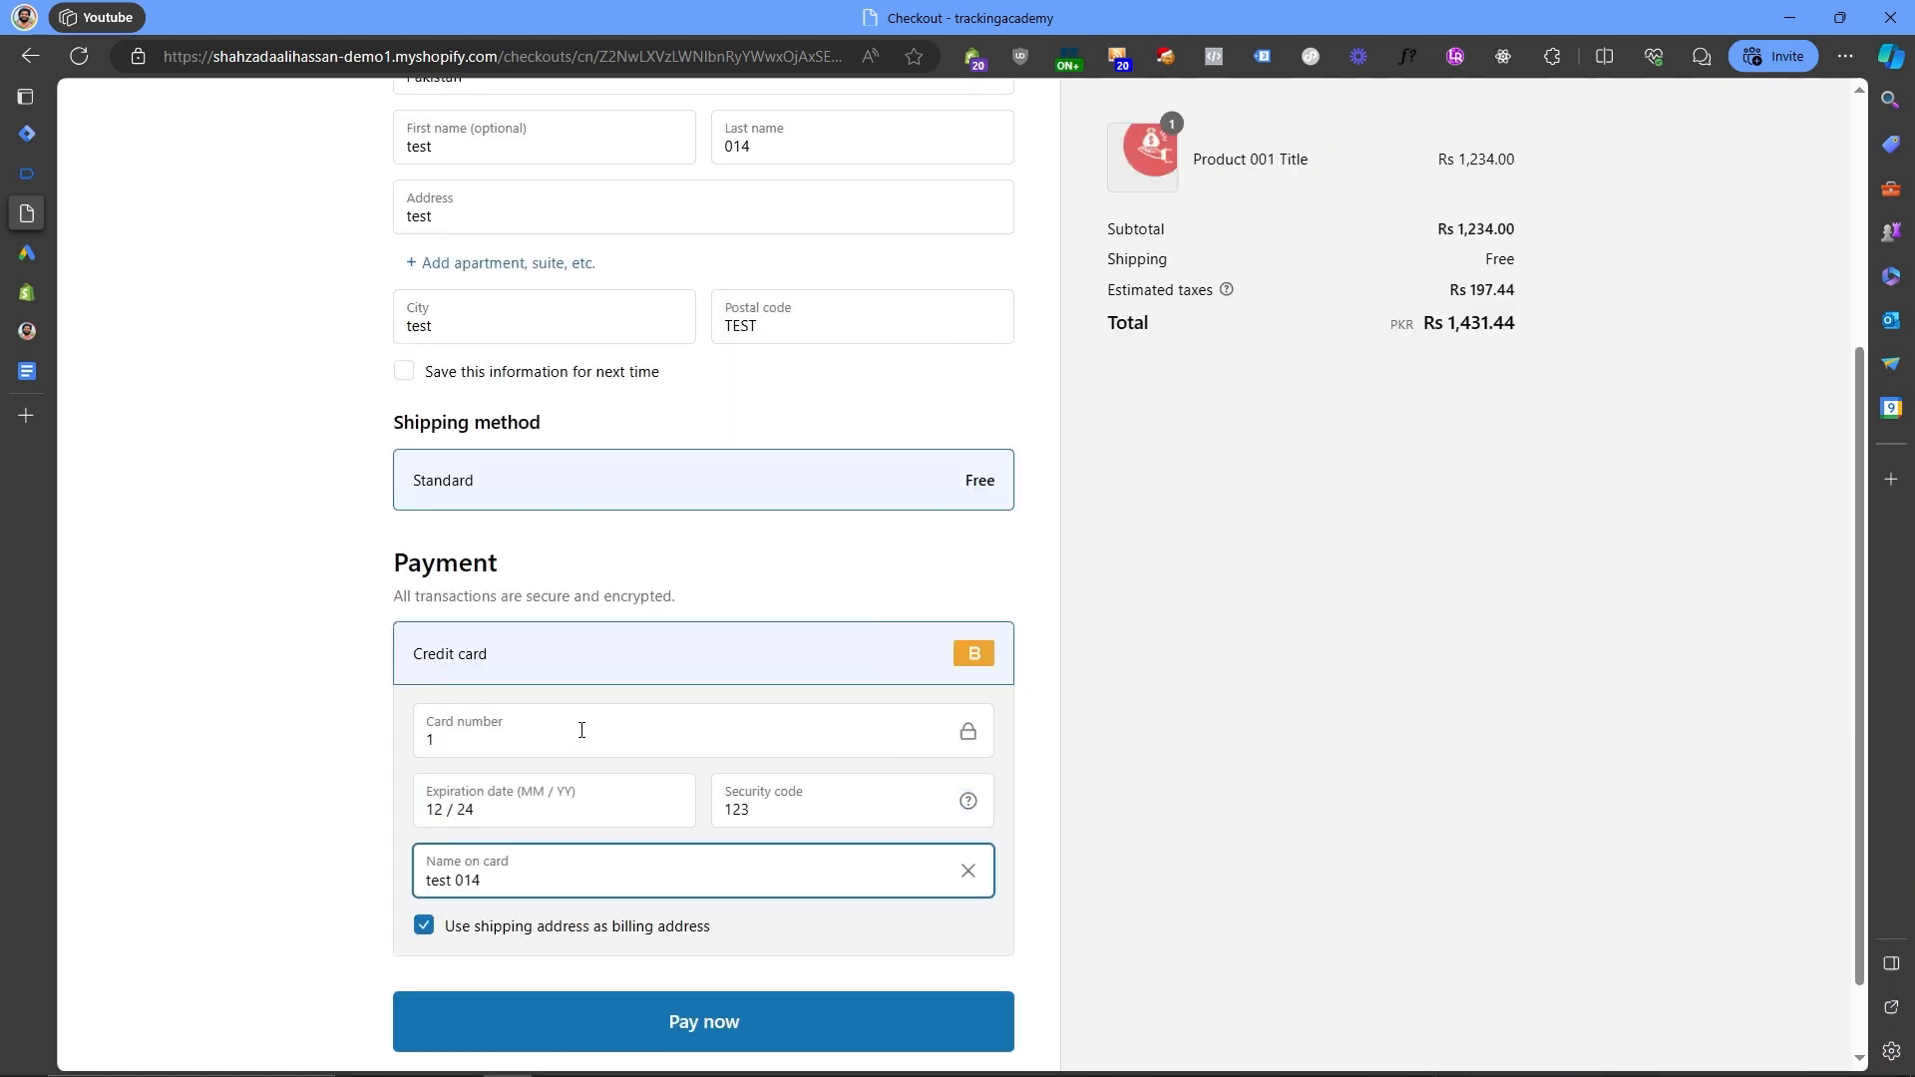
# - Set the name on card to Bogus Card and place the test order
pyautogui.hotkey('ctrl', 'a')
pyautogui.write('Bogus Card')
pyautogui.press('Return')
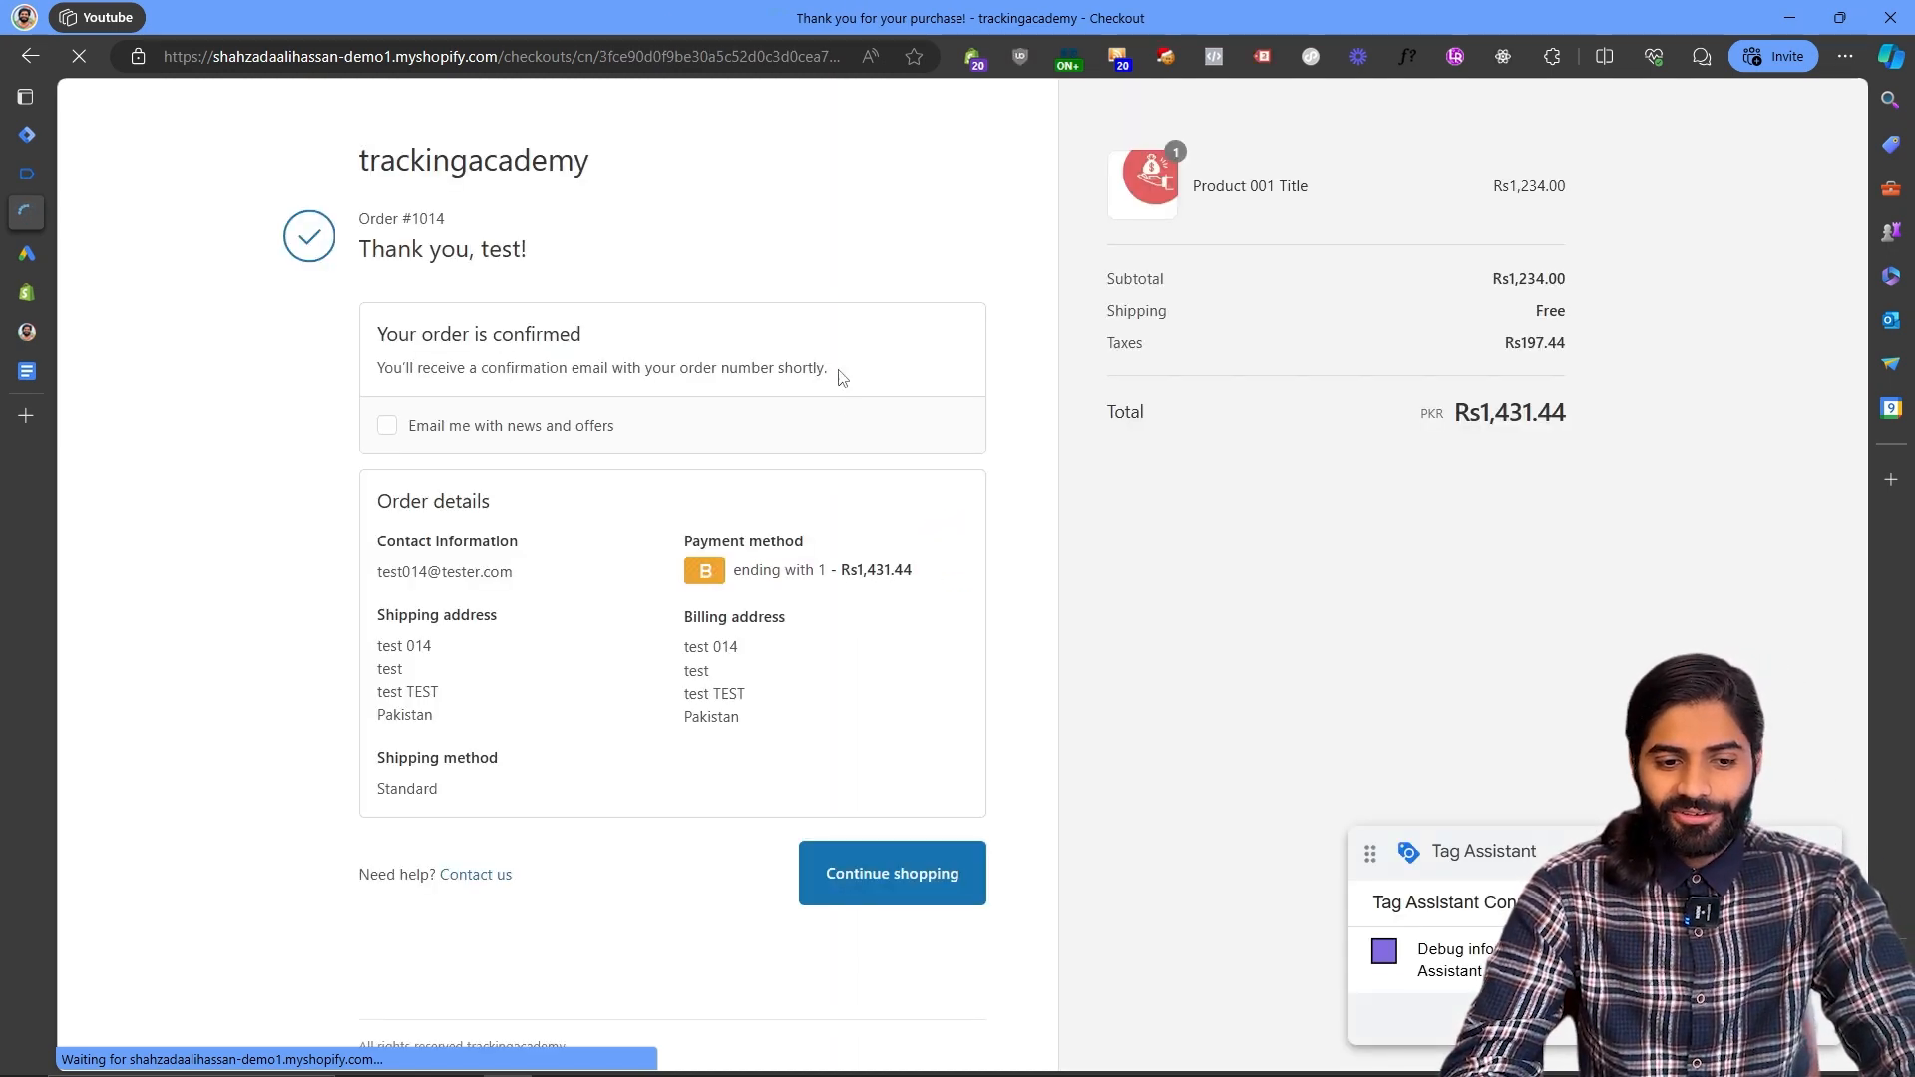
# - Open the custom_purchase event in Tag Assistant debug and inspect the fired Gads RT Purchase tag's details
pyautogui.click(39, 171)
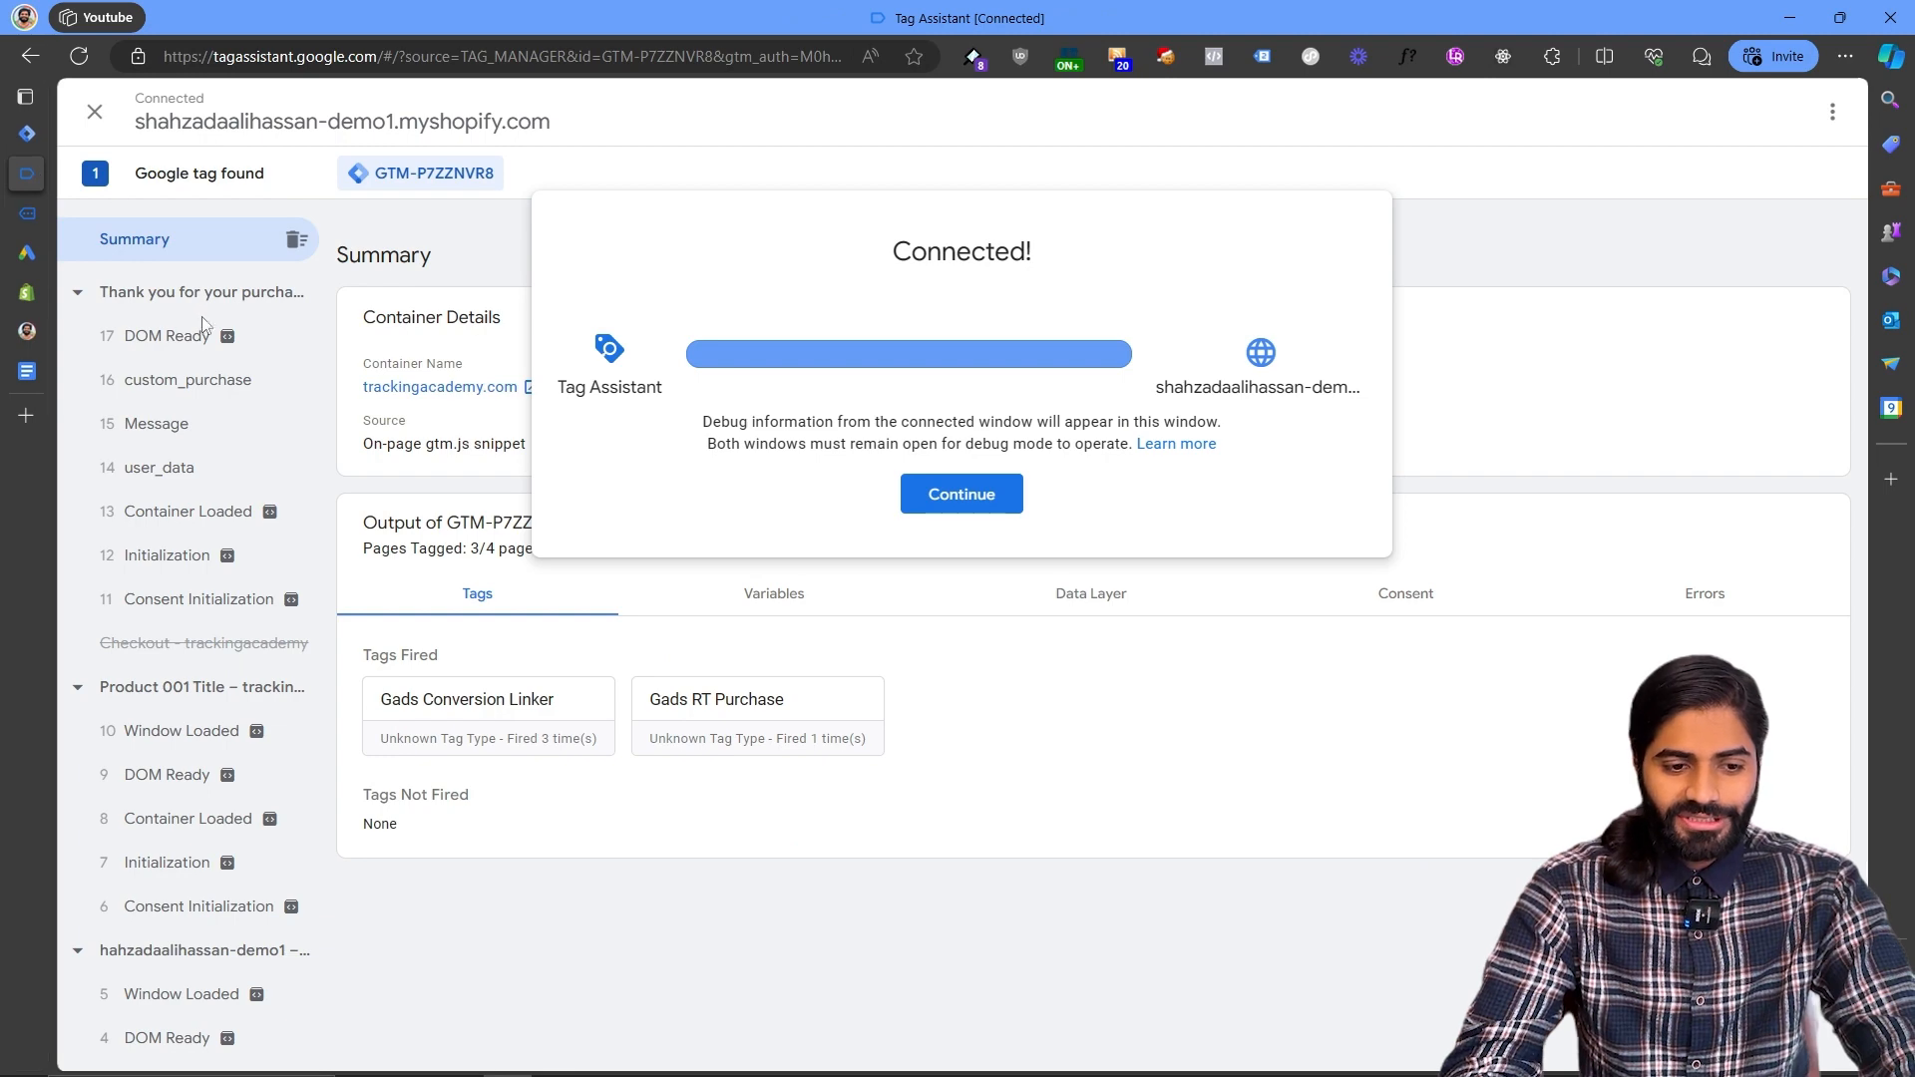
pyautogui.click(167, 423)
pyautogui.click(168, 424)
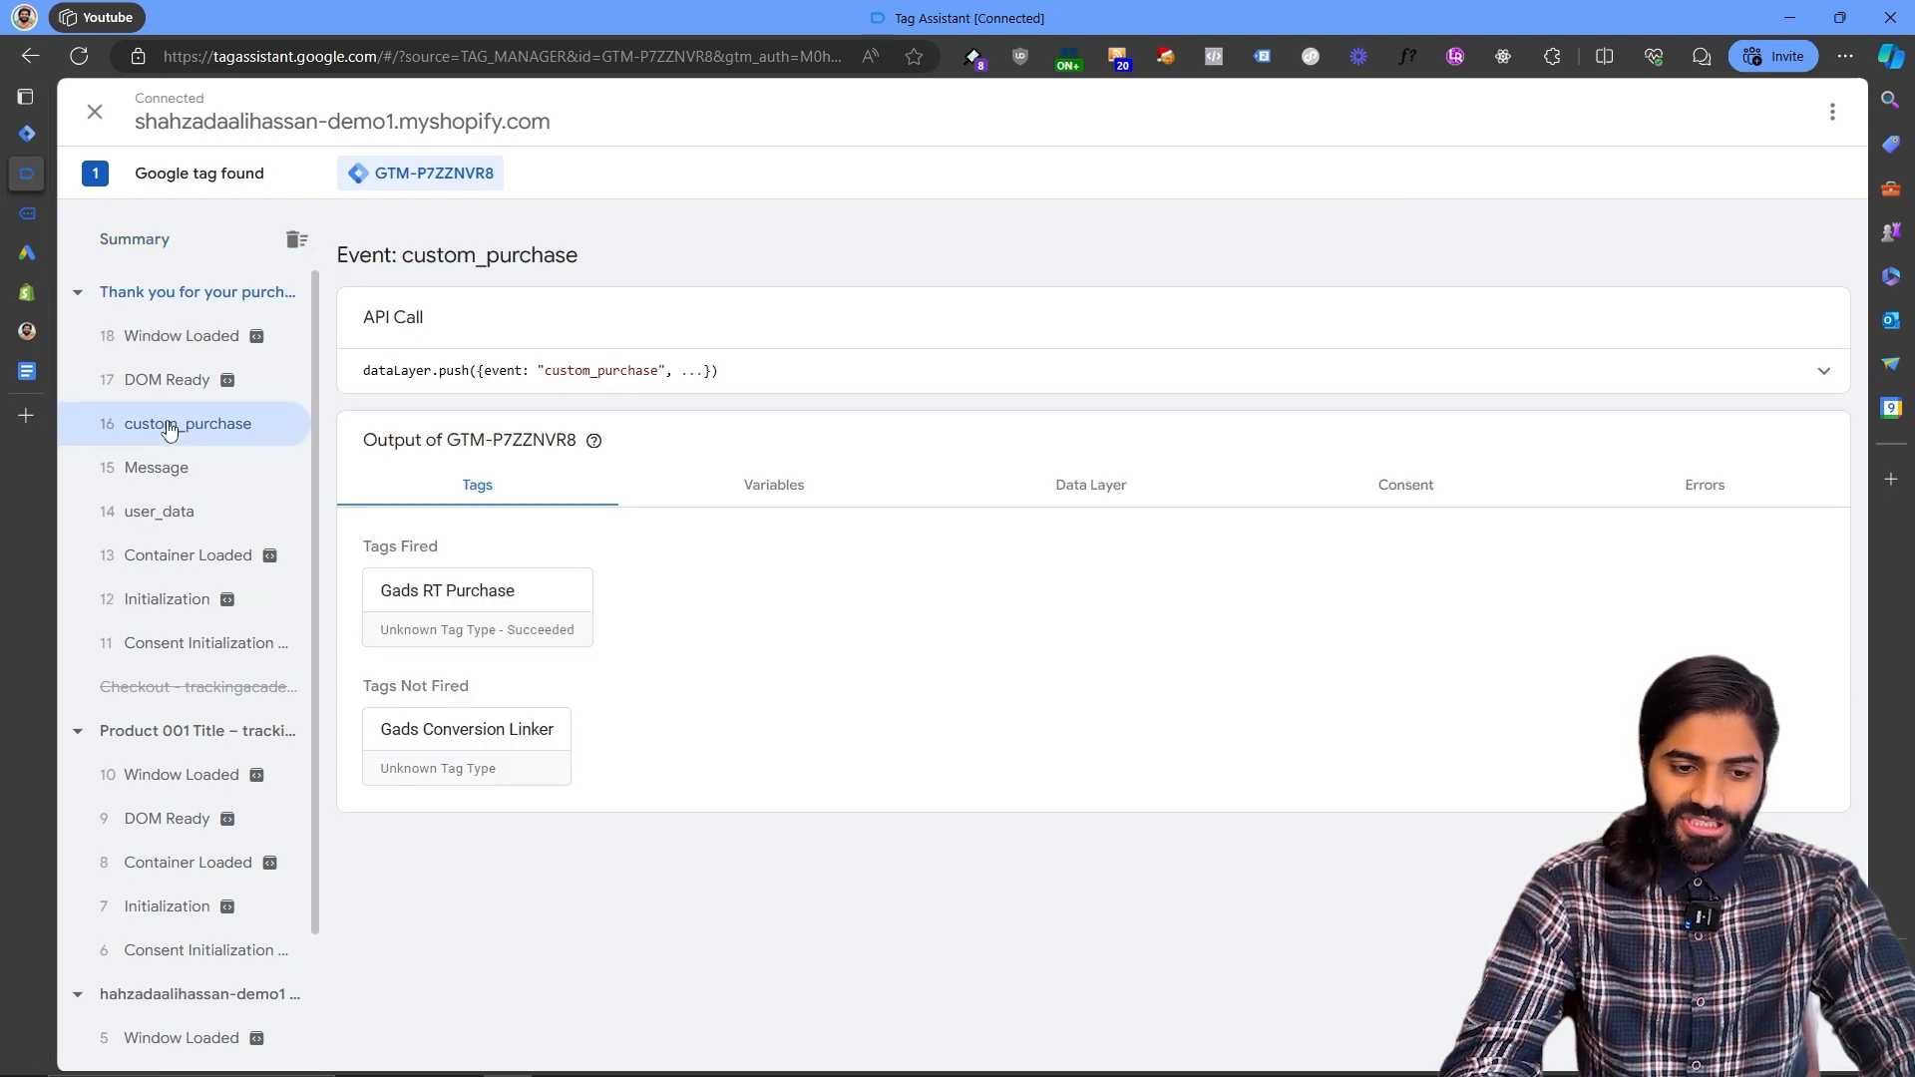
pyautogui.click(491, 610)
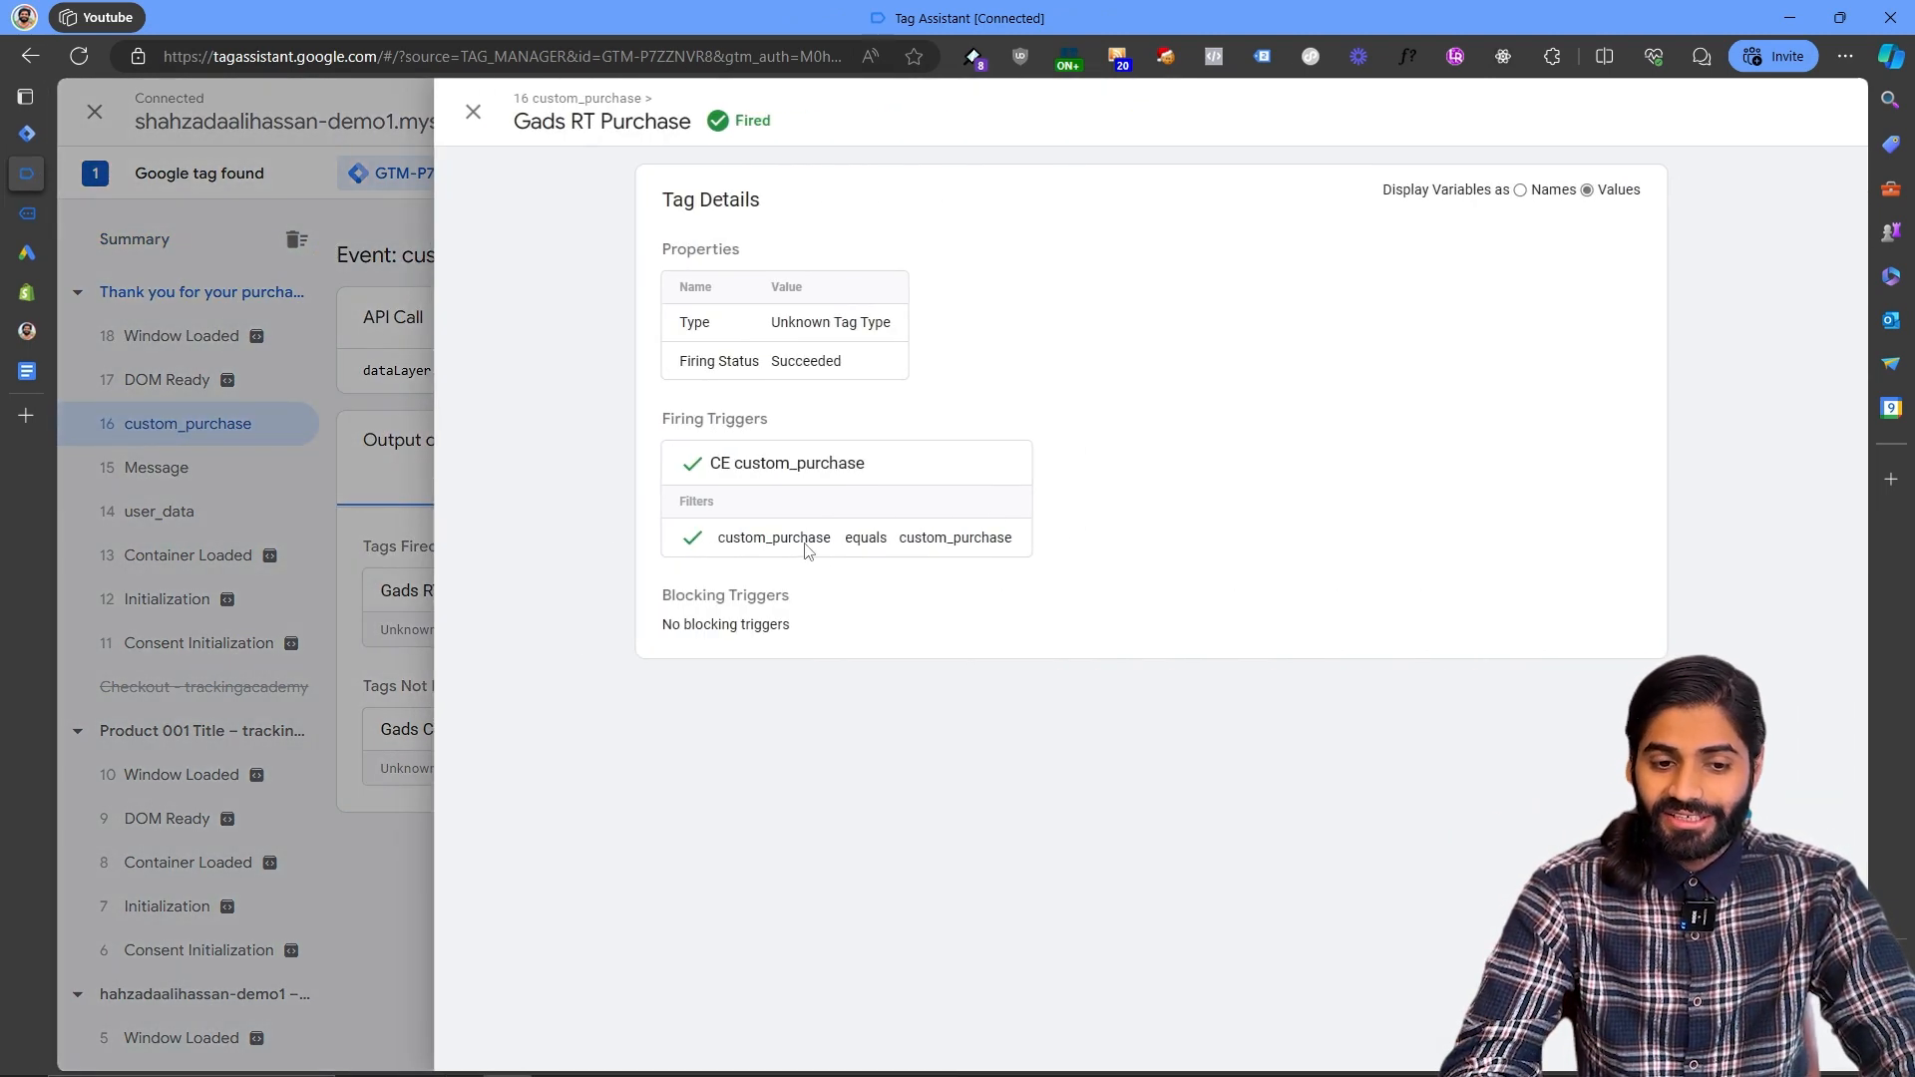
# - Return to the thank-you page and inspect the remarketing request's metadata and URL parameters in the legacy Tag Assistant extension
pyautogui.click(247, 305)
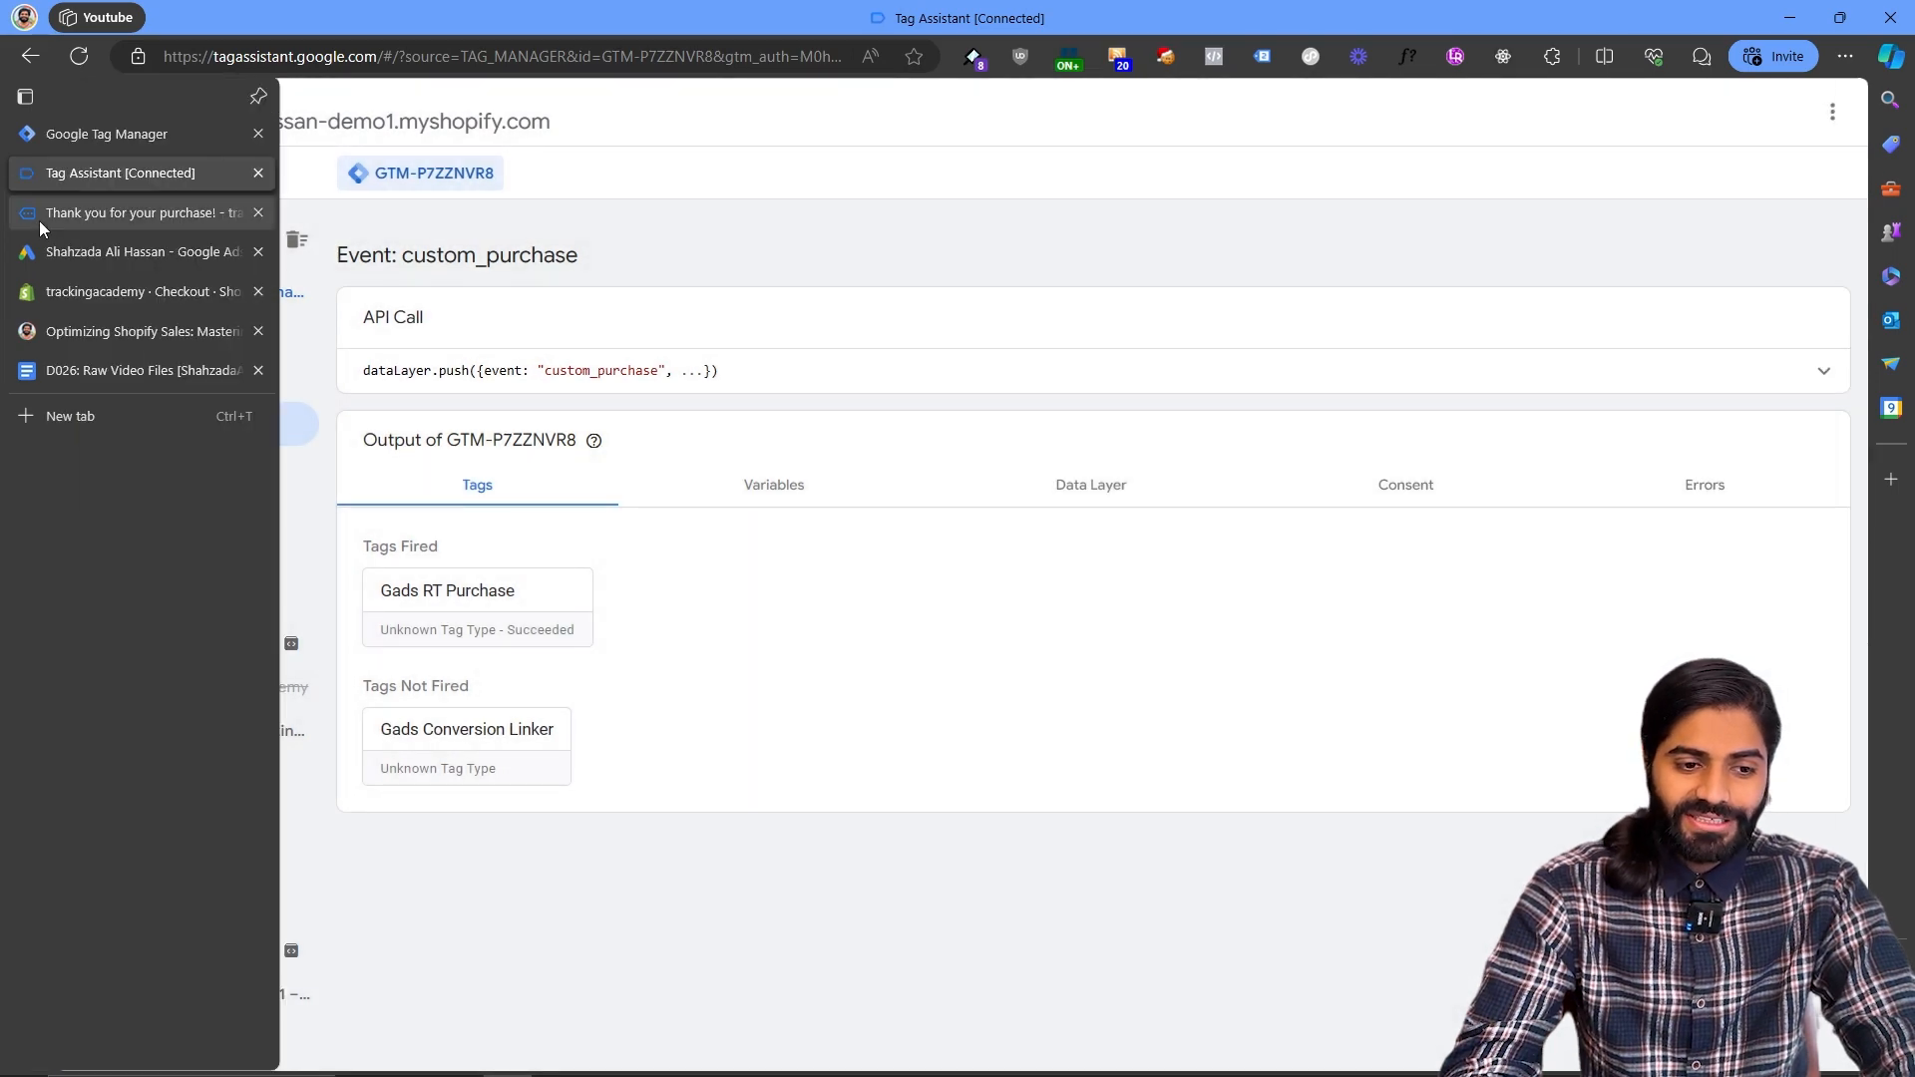
pyautogui.click(39, 219)
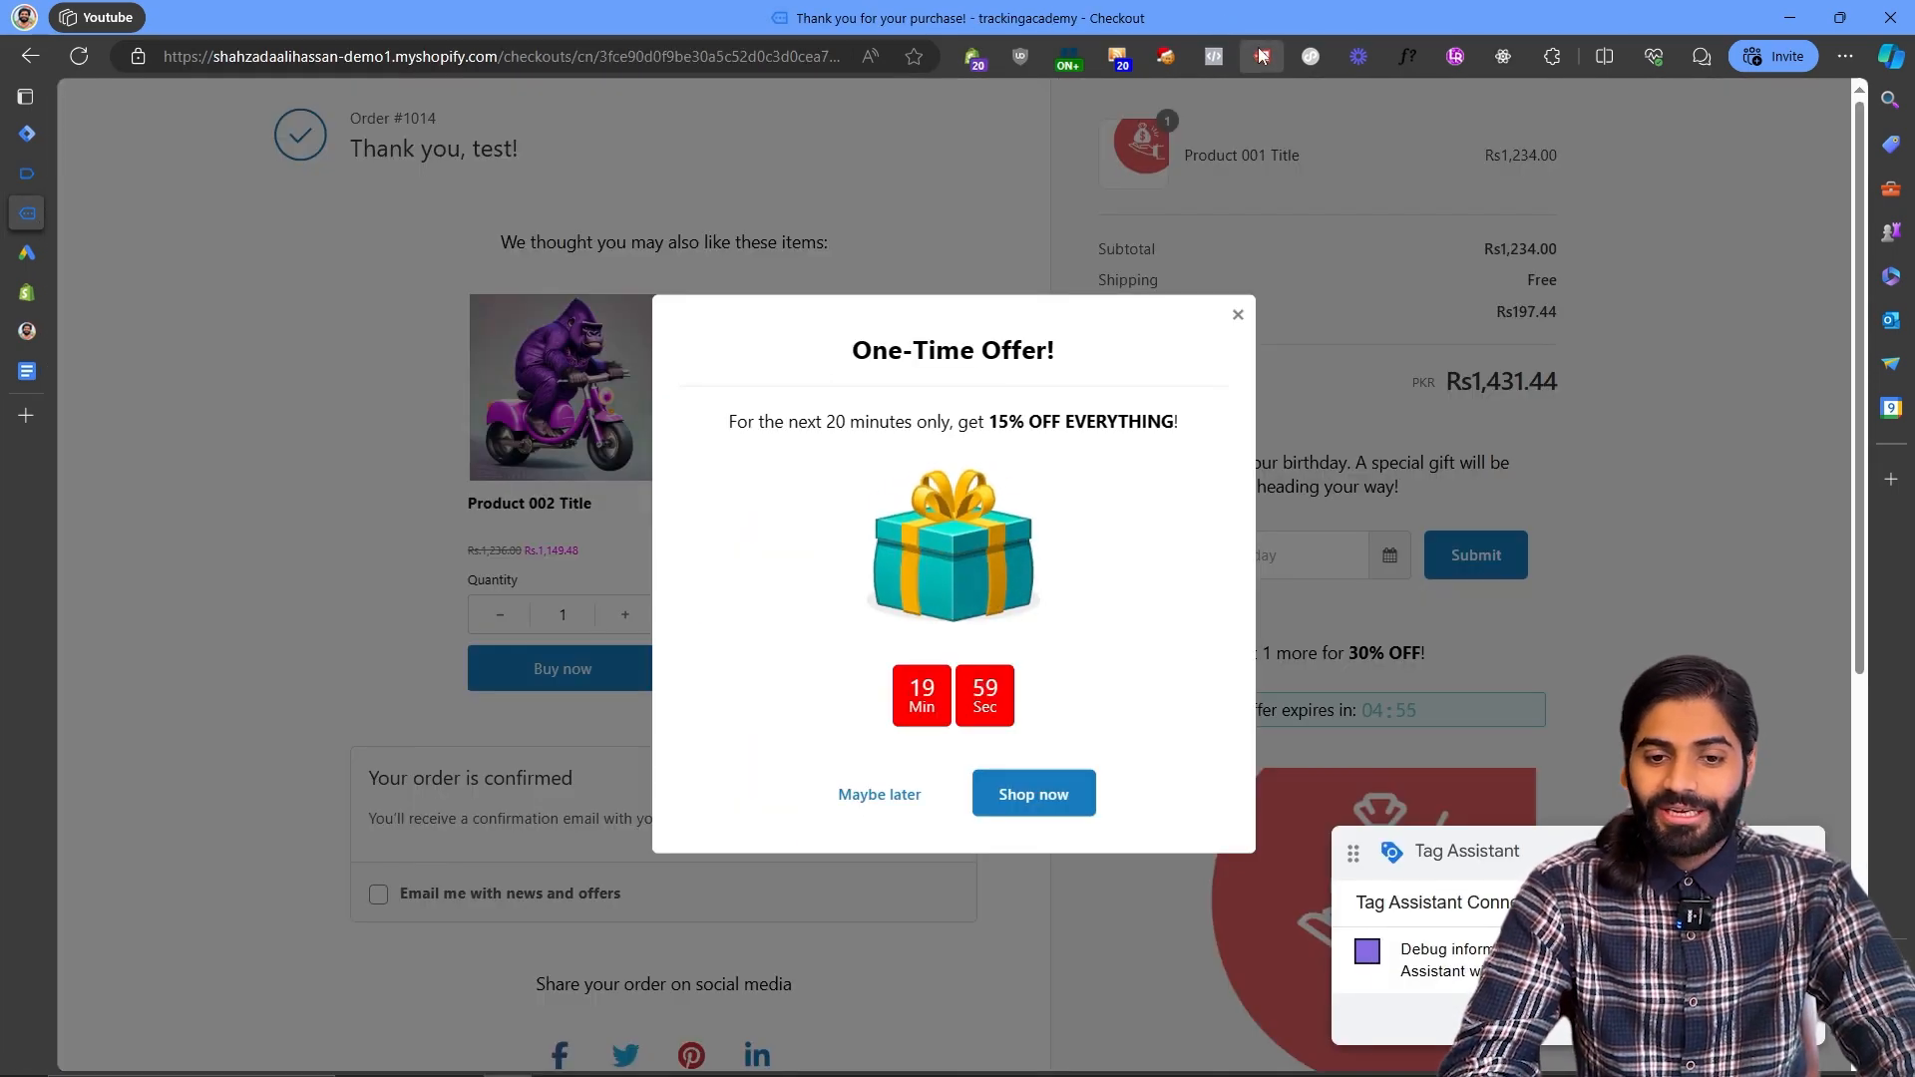
pyautogui.click(1260, 56)
pyautogui.click(976, 317)
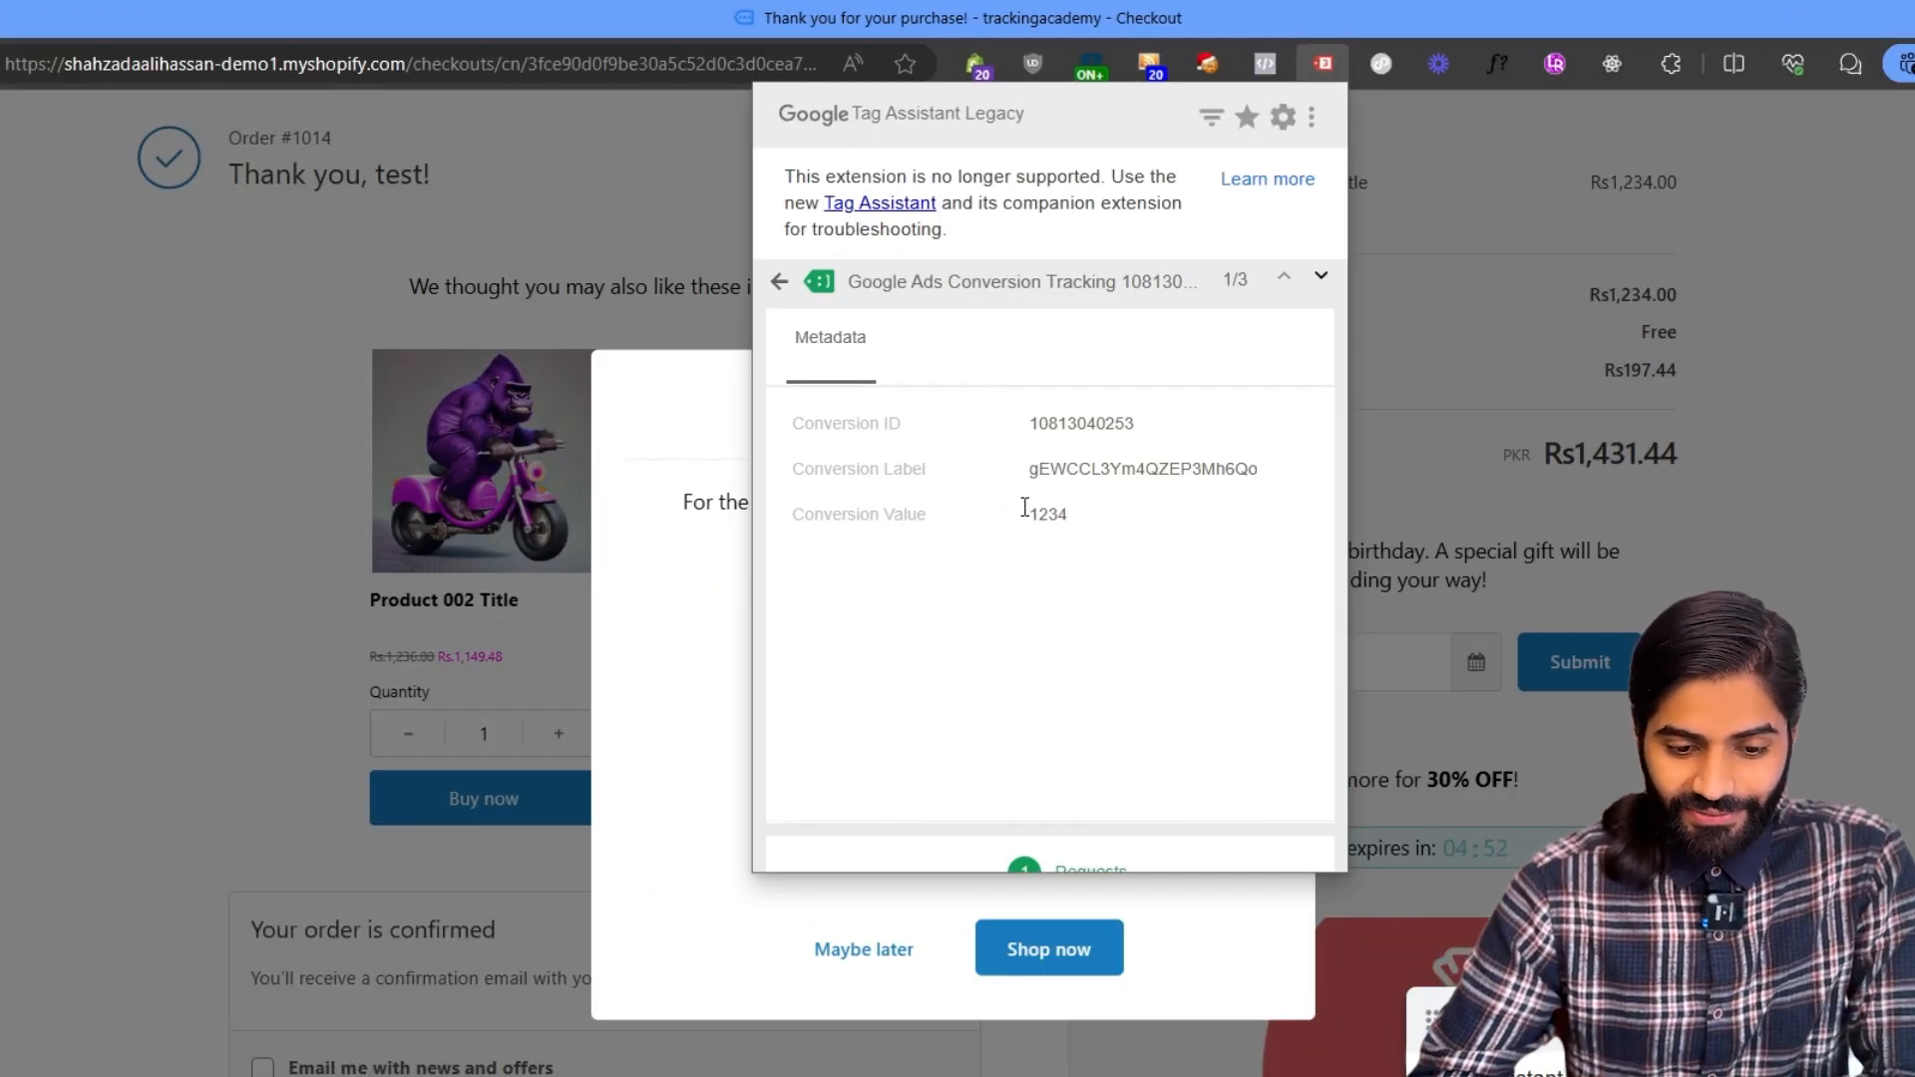
pyautogui.click(1047, 866)
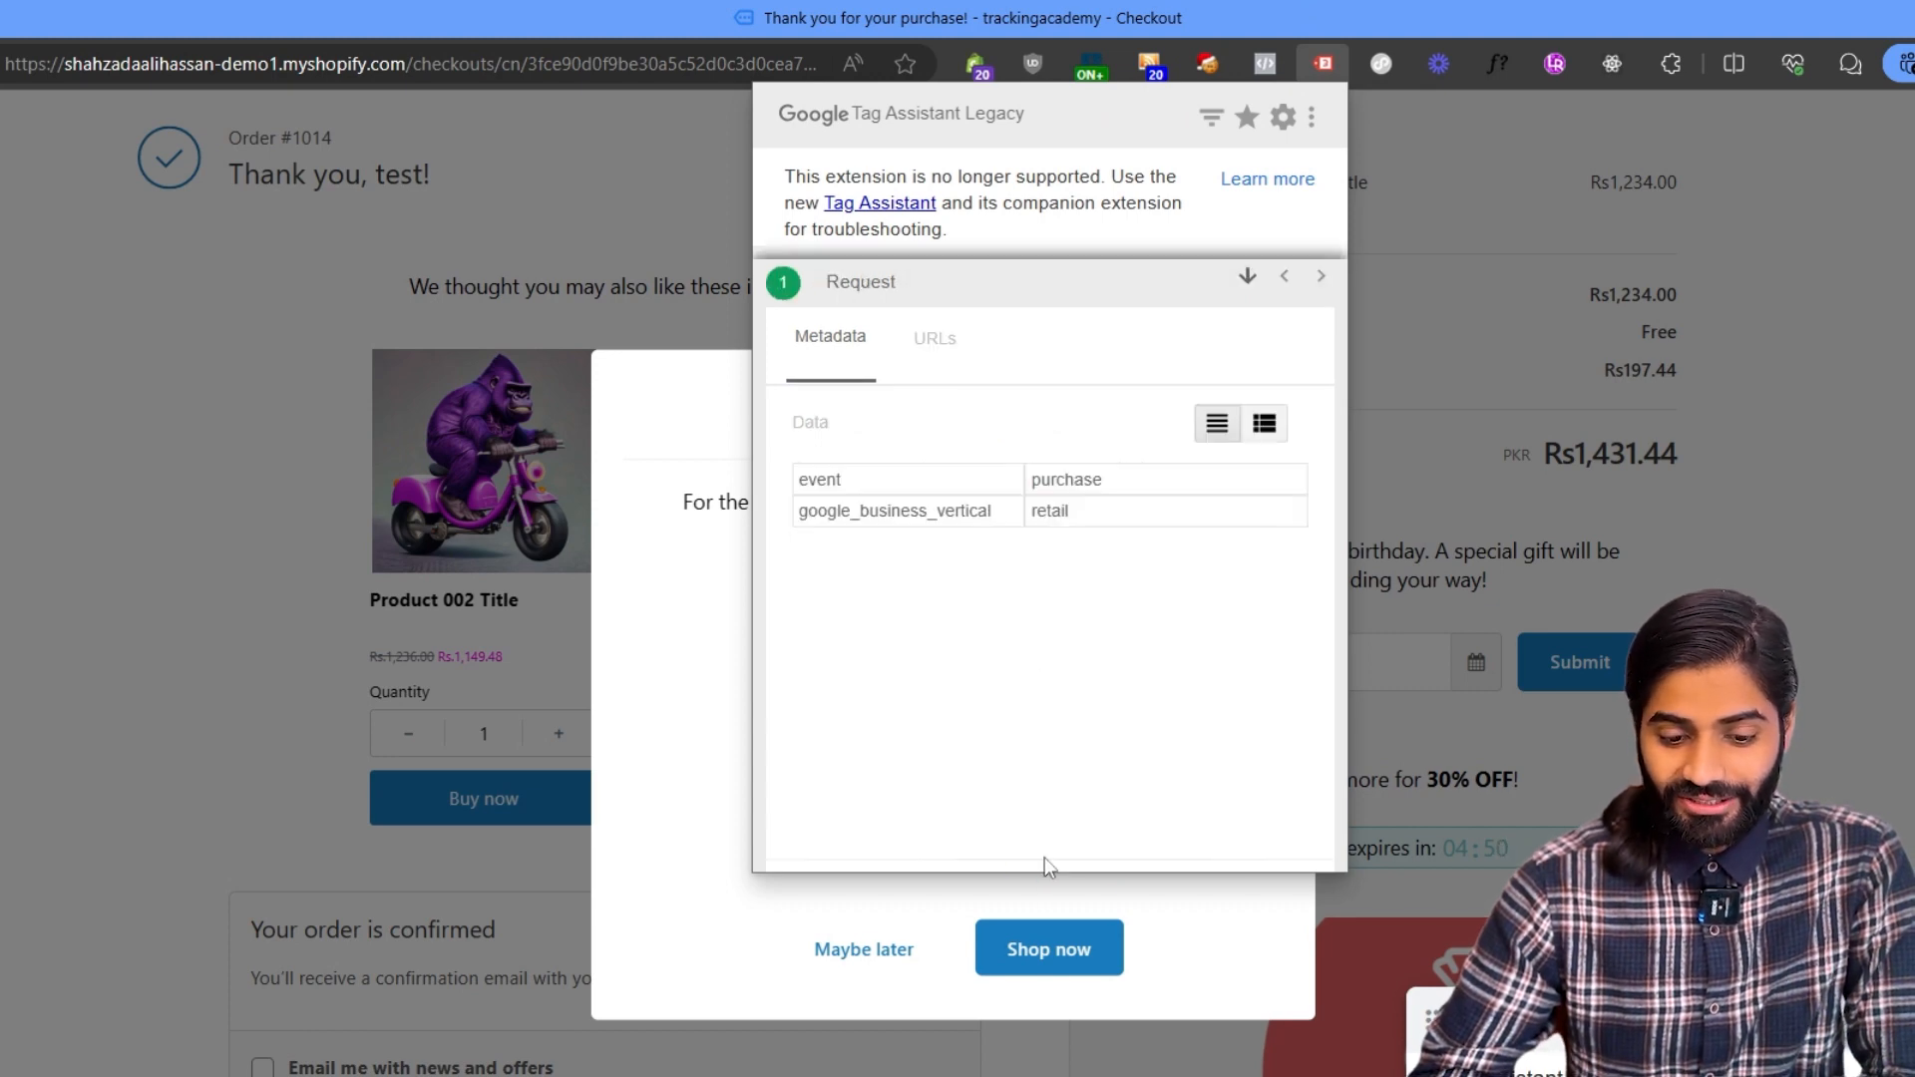
pyautogui.click(1264, 425)
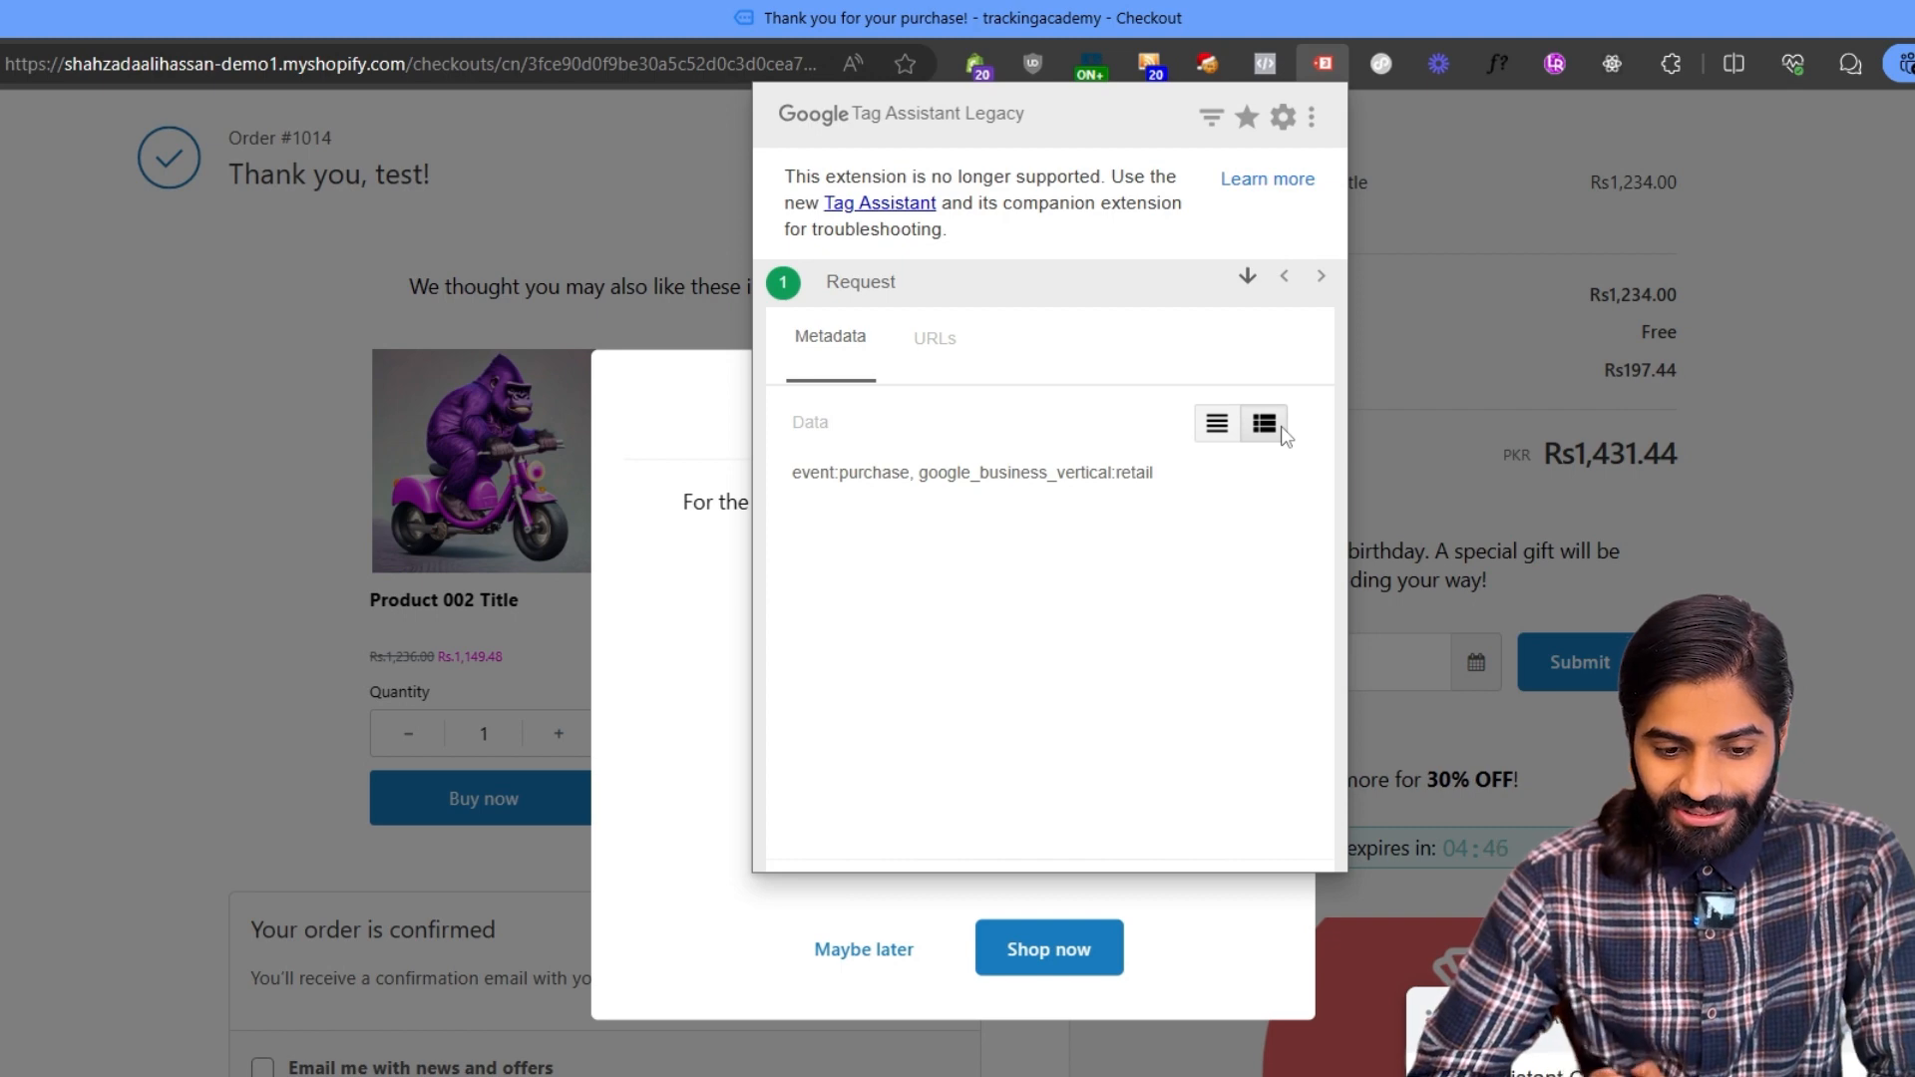
pyautogui.click(934, 339)
pyautogui.click(1247, 425)
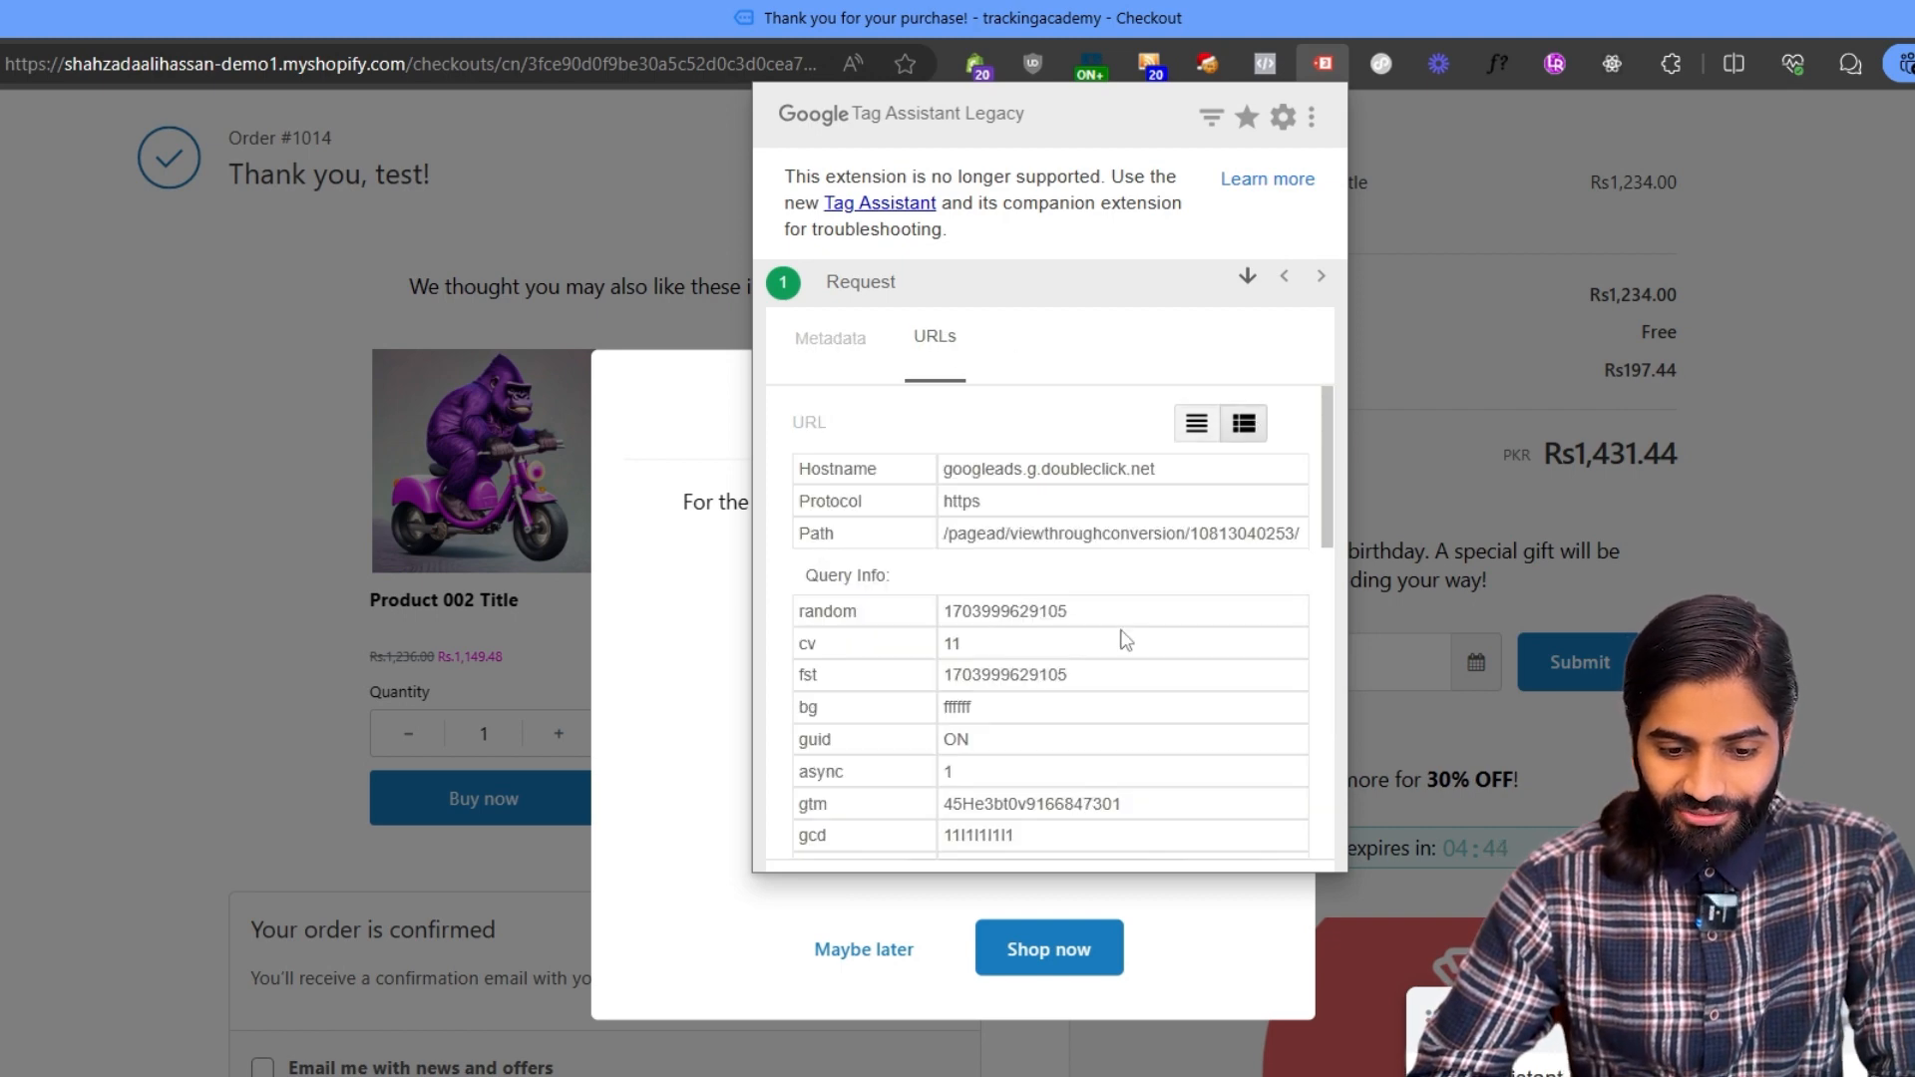
pyautogui.scroll(-8, 1125, 639)
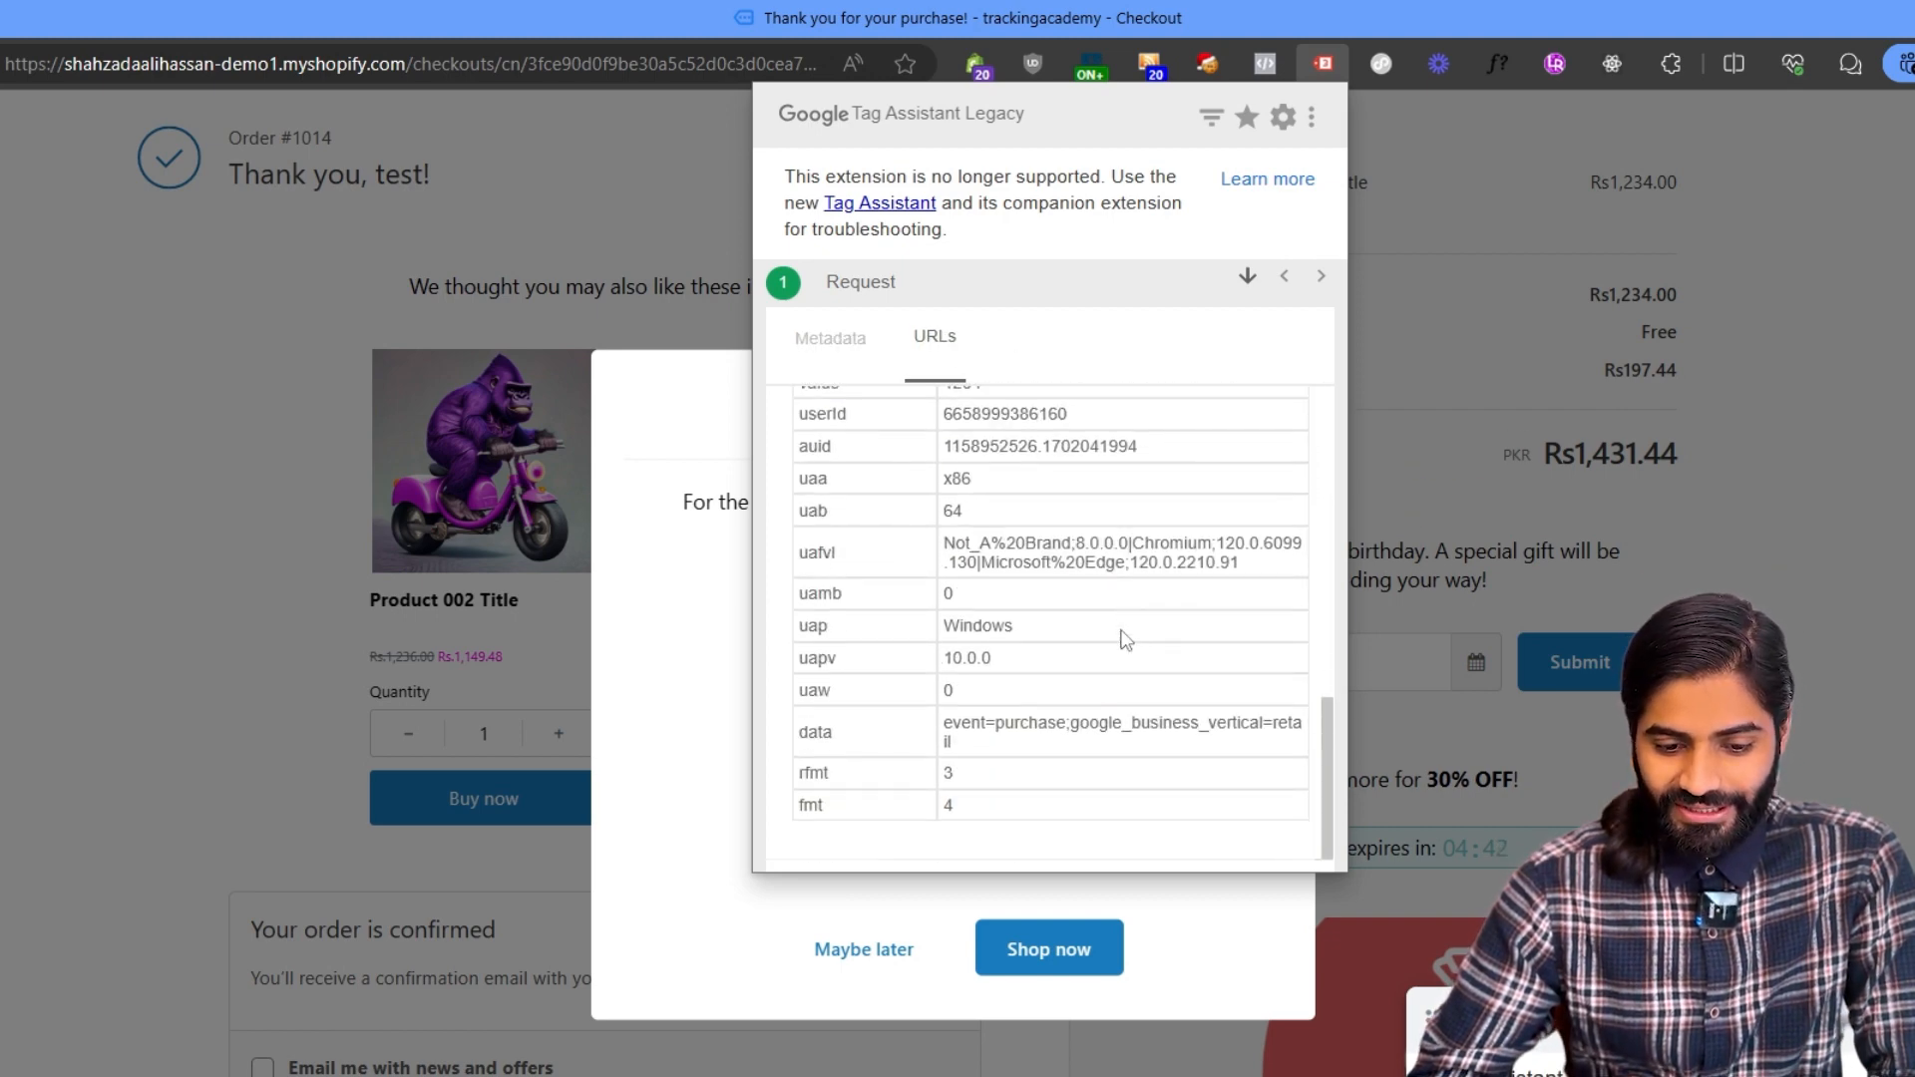
pyautogui.moveTo(973, 750); pyautogui.dragTo(946, 733)
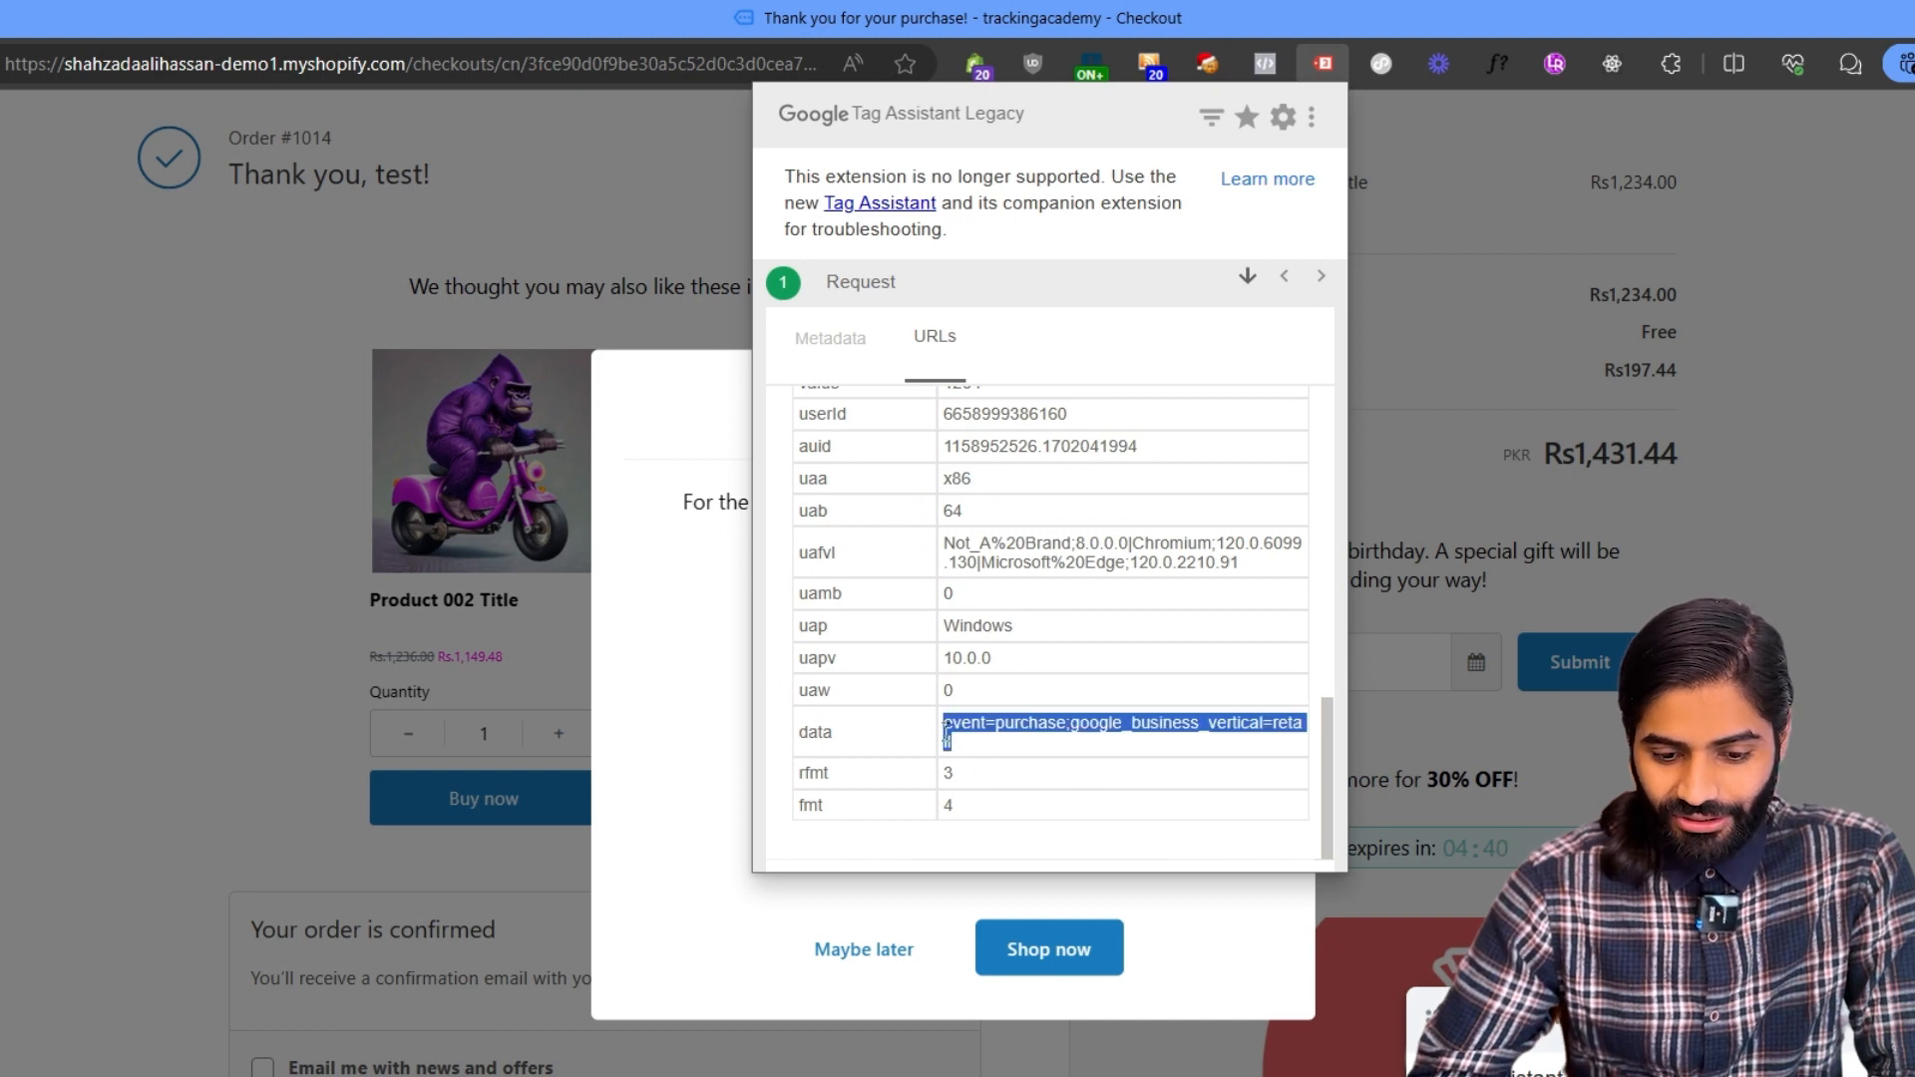
pyautogui.scroll(1, 946, 728)
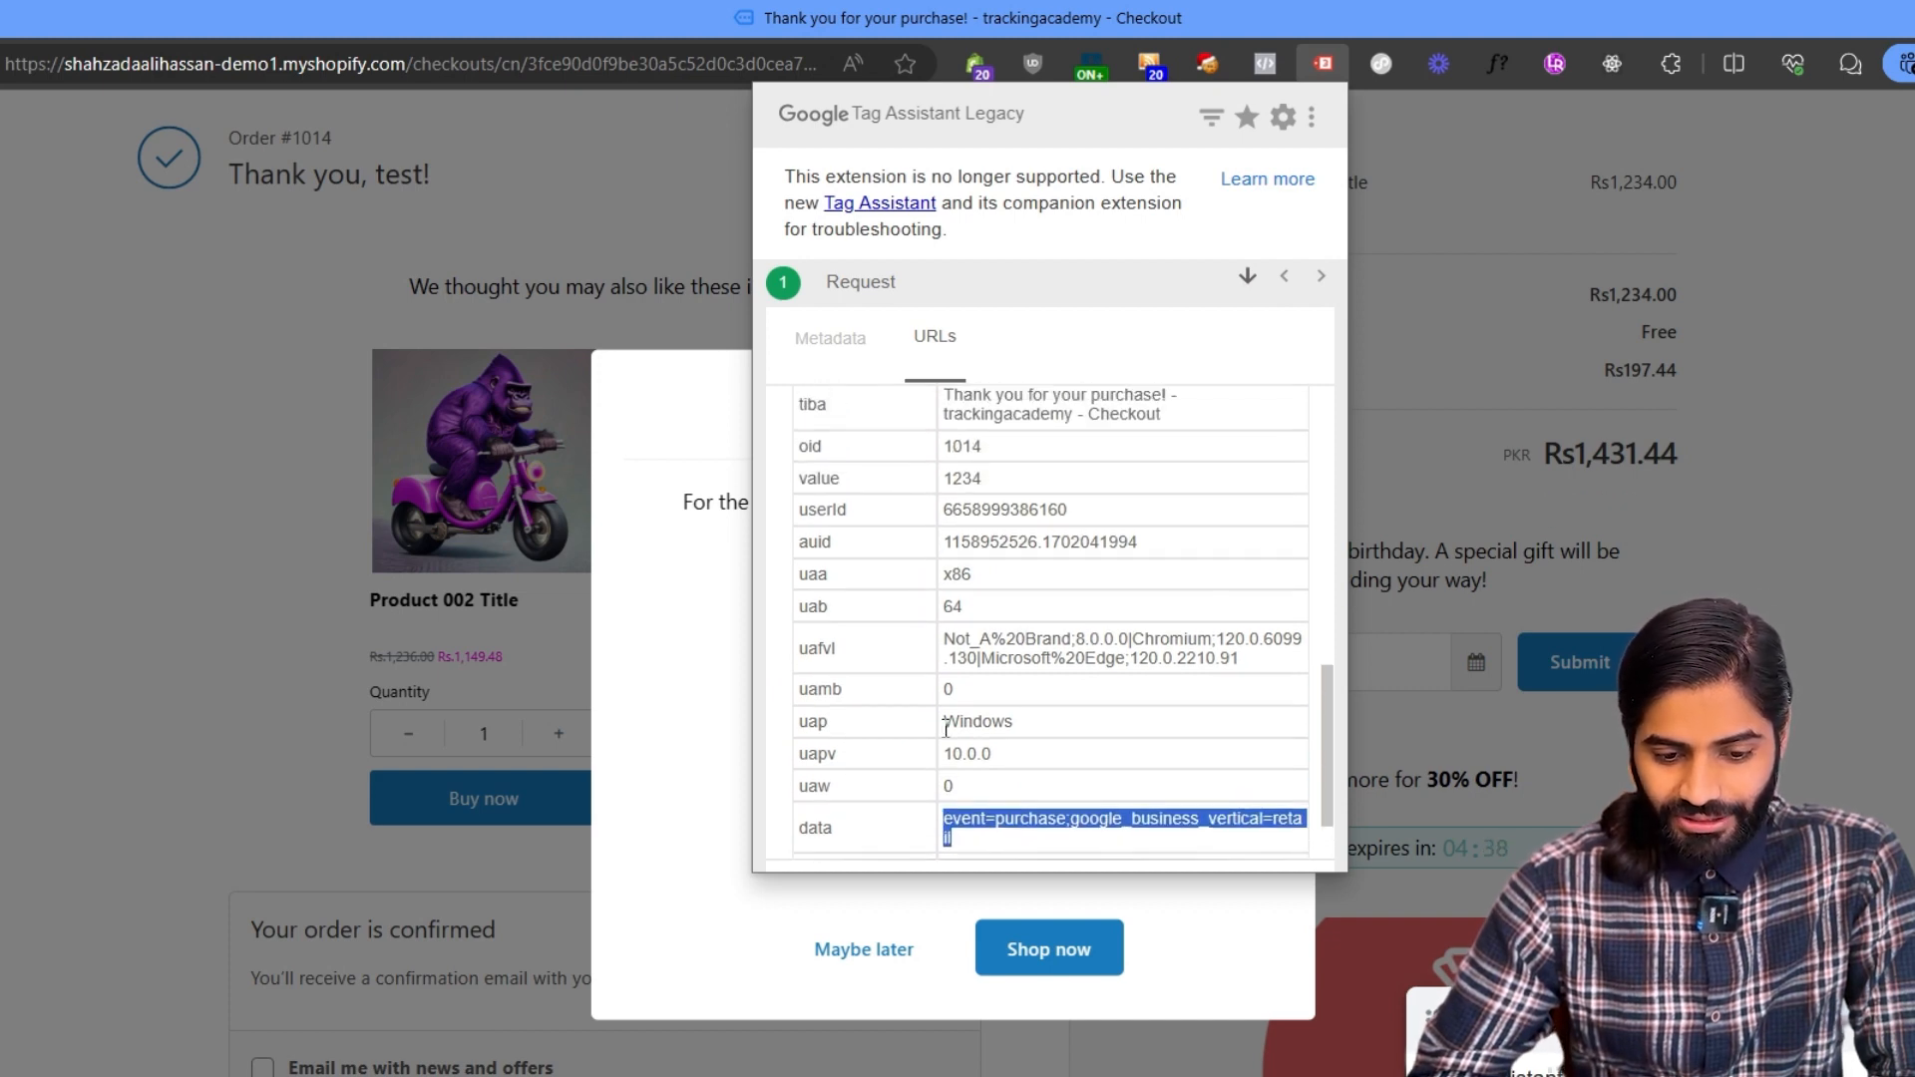
pyautogui.doubleClick(982, 509)
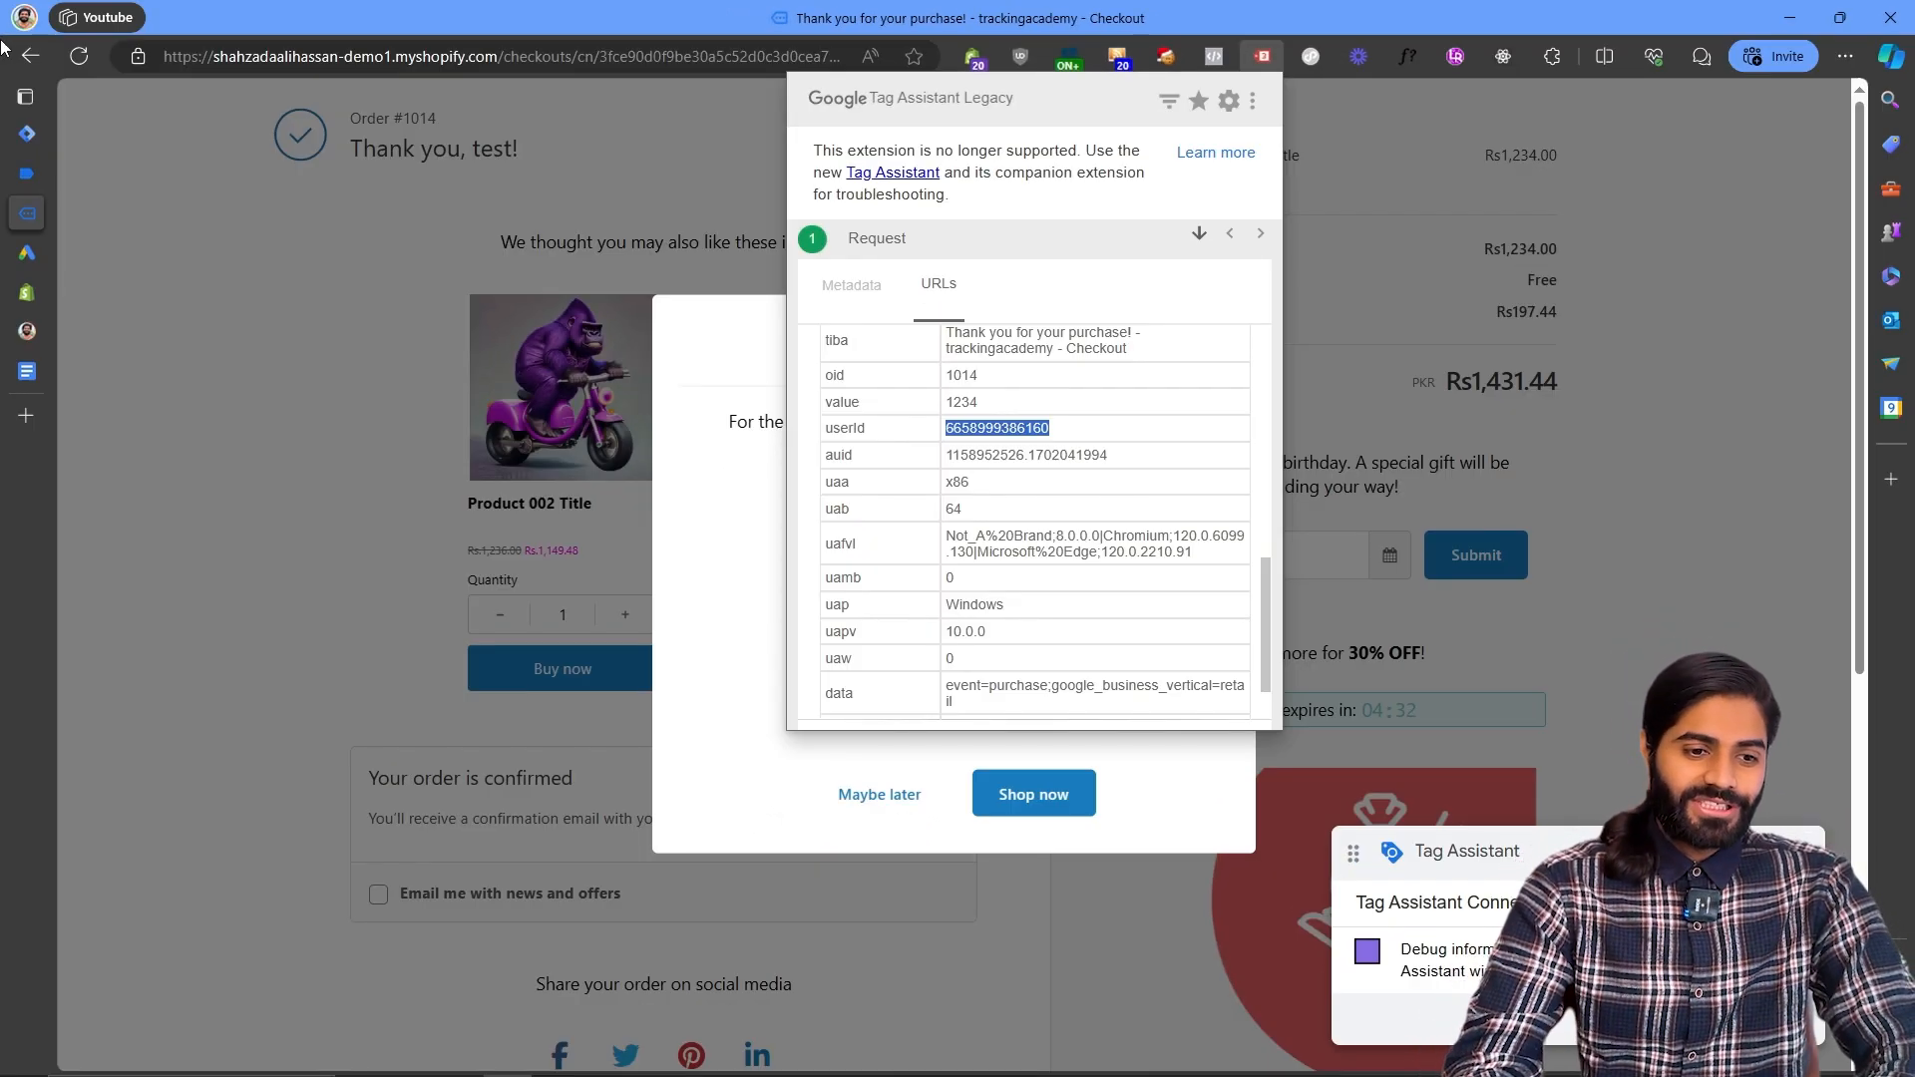
# - Submit and publish the workspace with a version name of the author's name in brackets followed by Gads RT Purchase
pyautogui.click(51, 133)
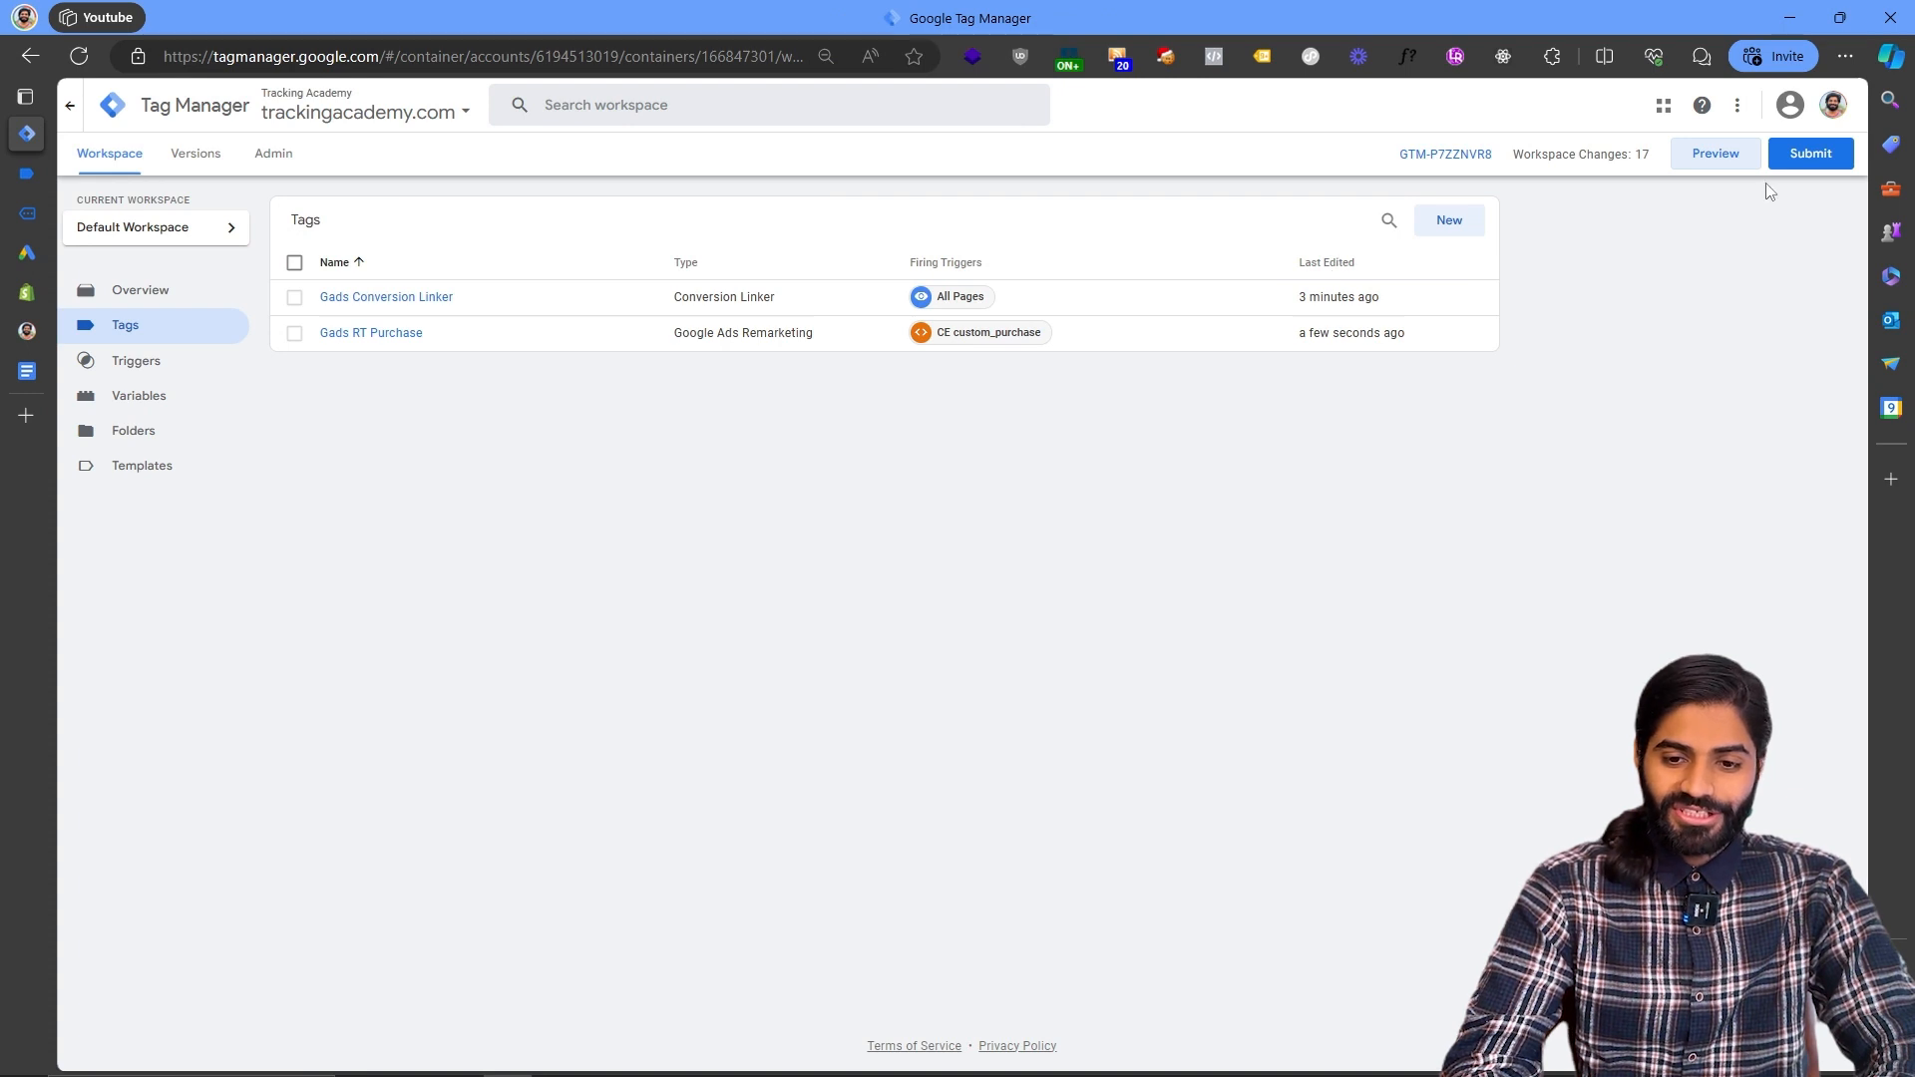
pyautogui.click(1797, 156)
pyautogui.click(918, 307)
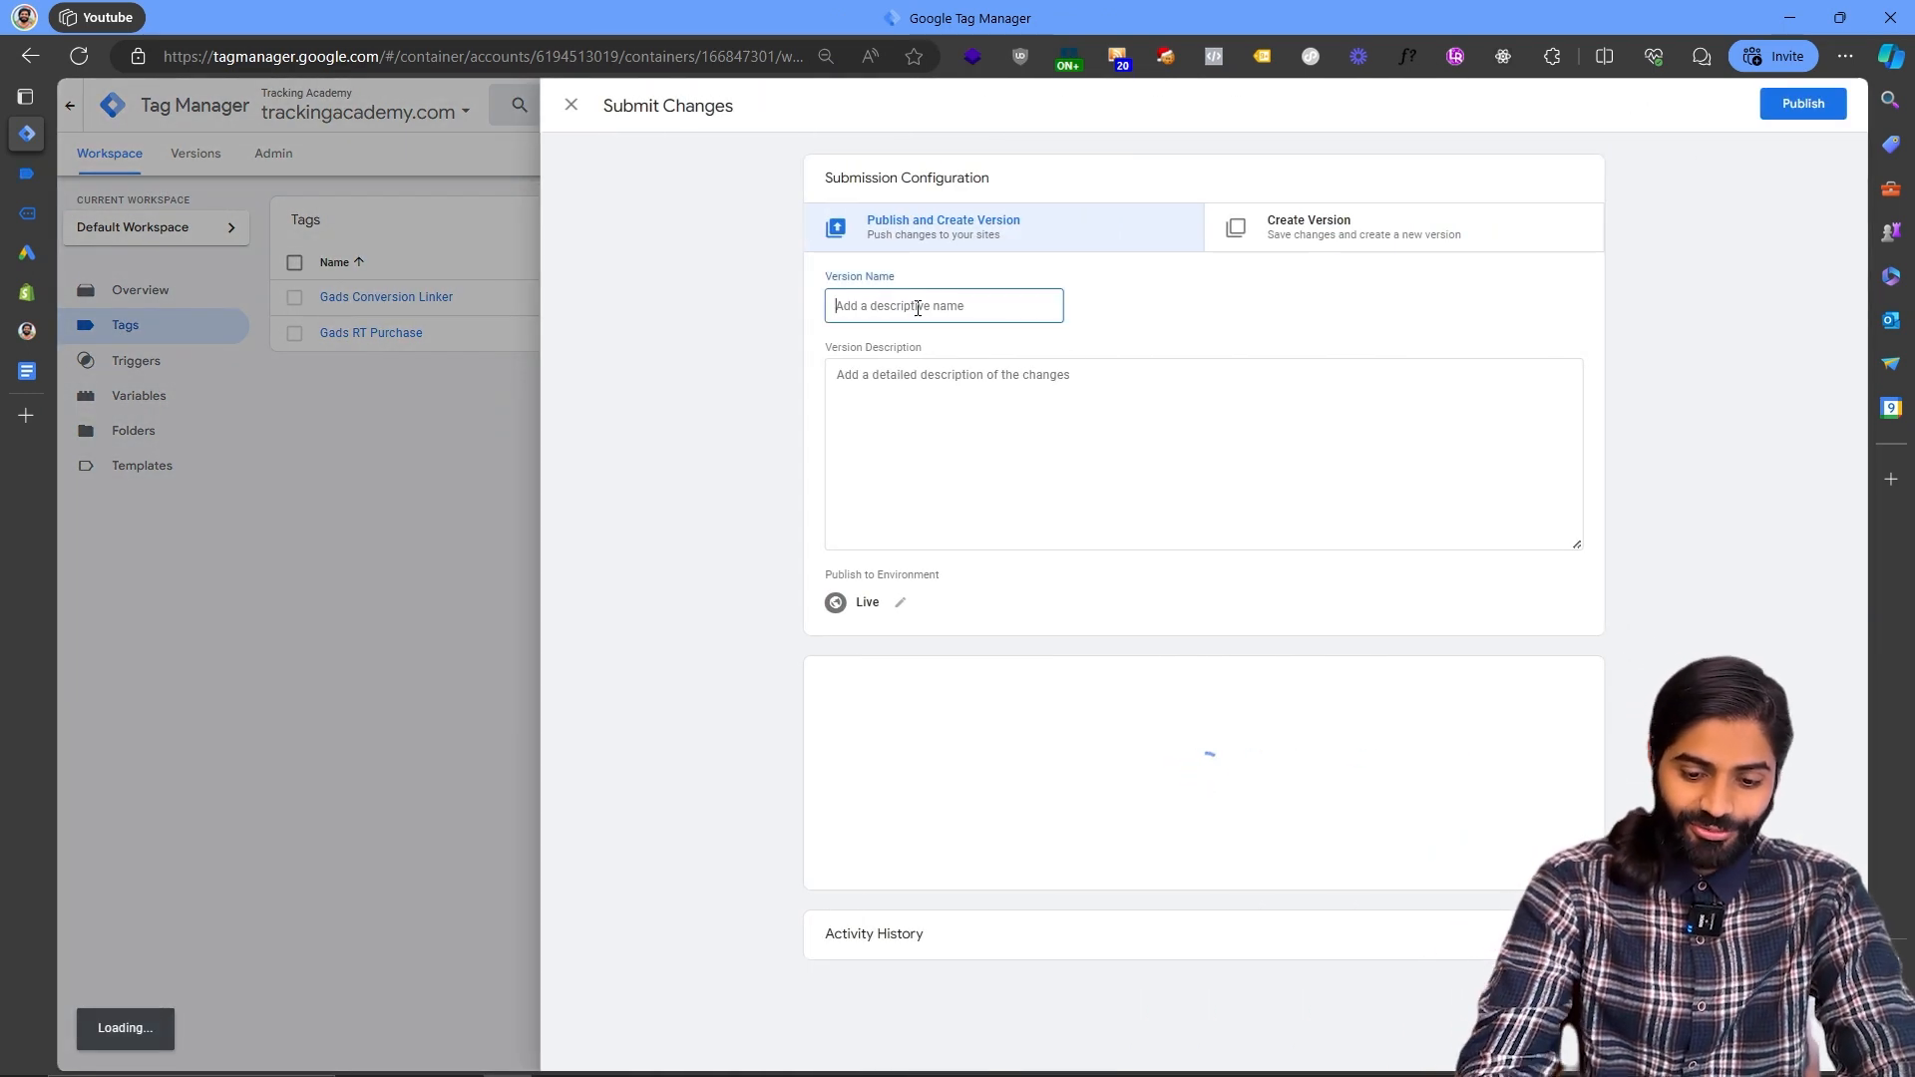
pyautogui.write('[ShahzadaAl')
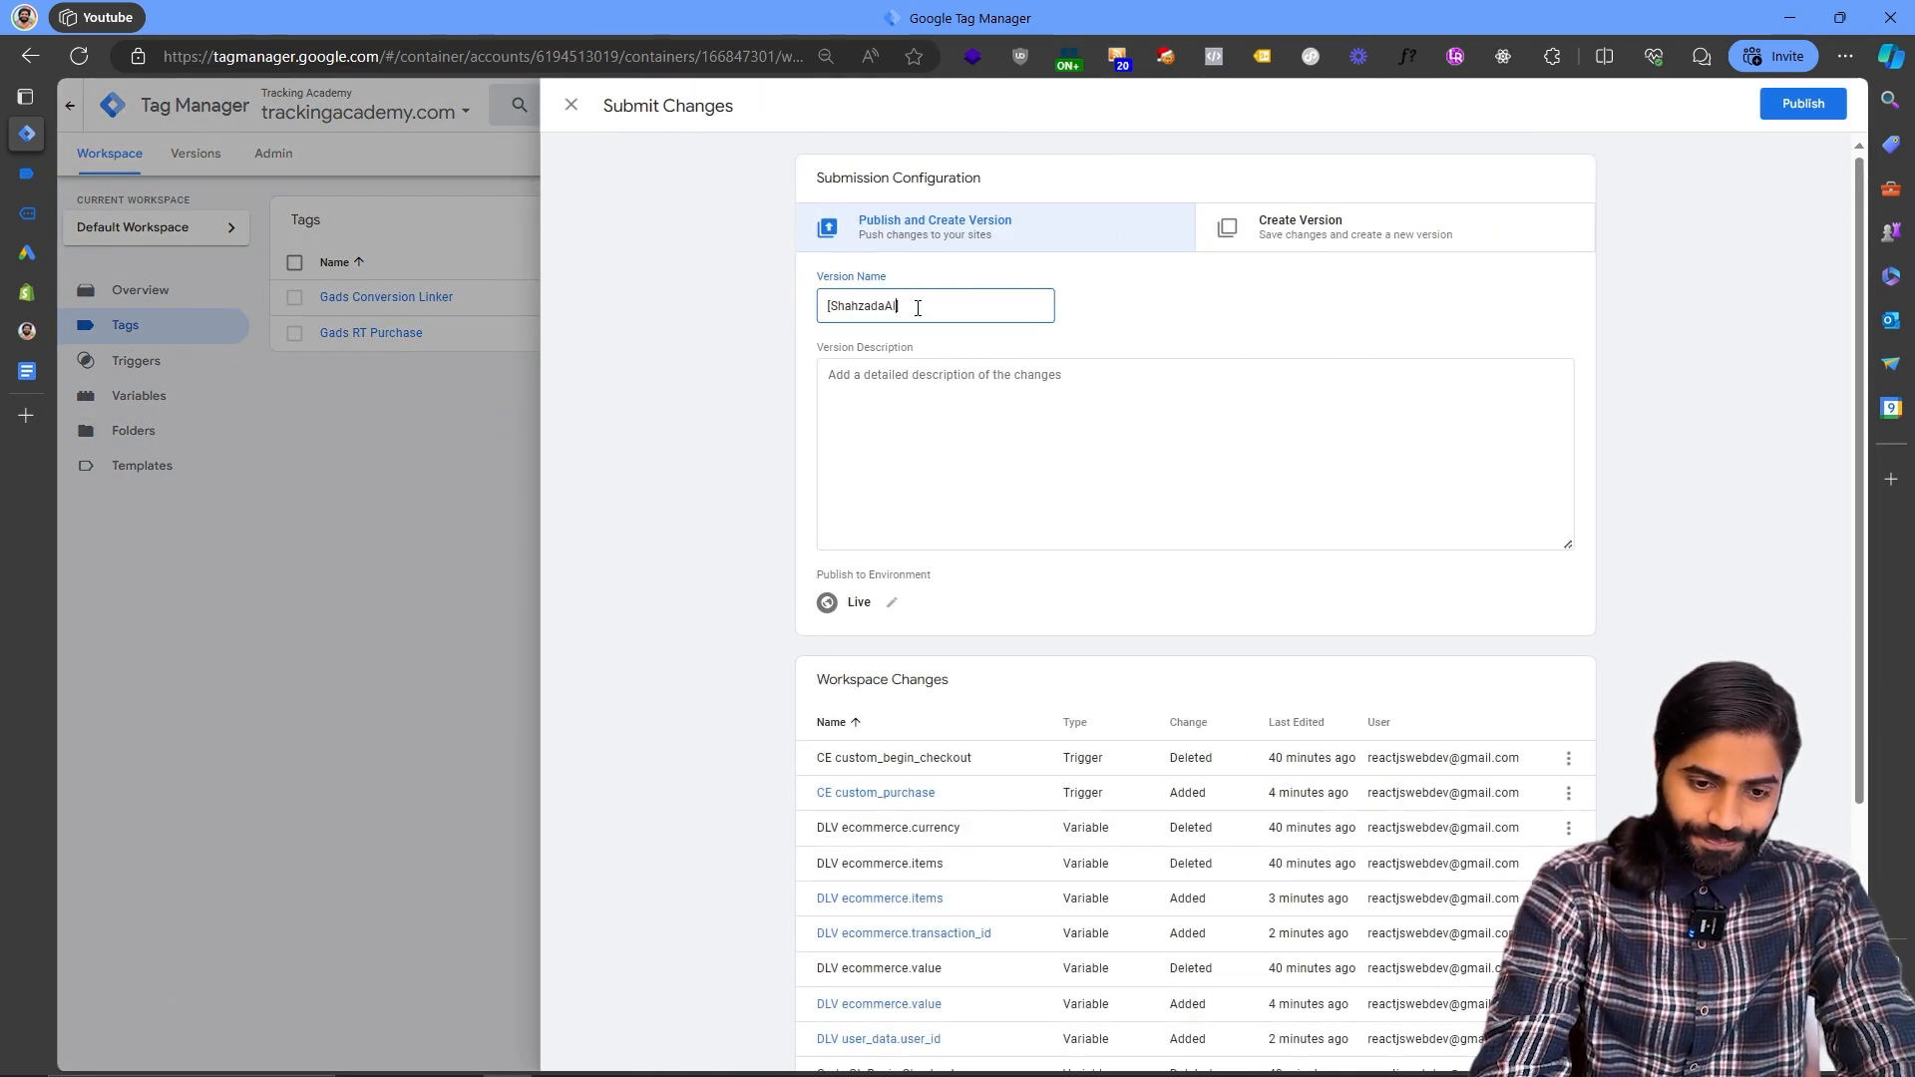
pyautogui.write('iHassan] Gads RT Tags')
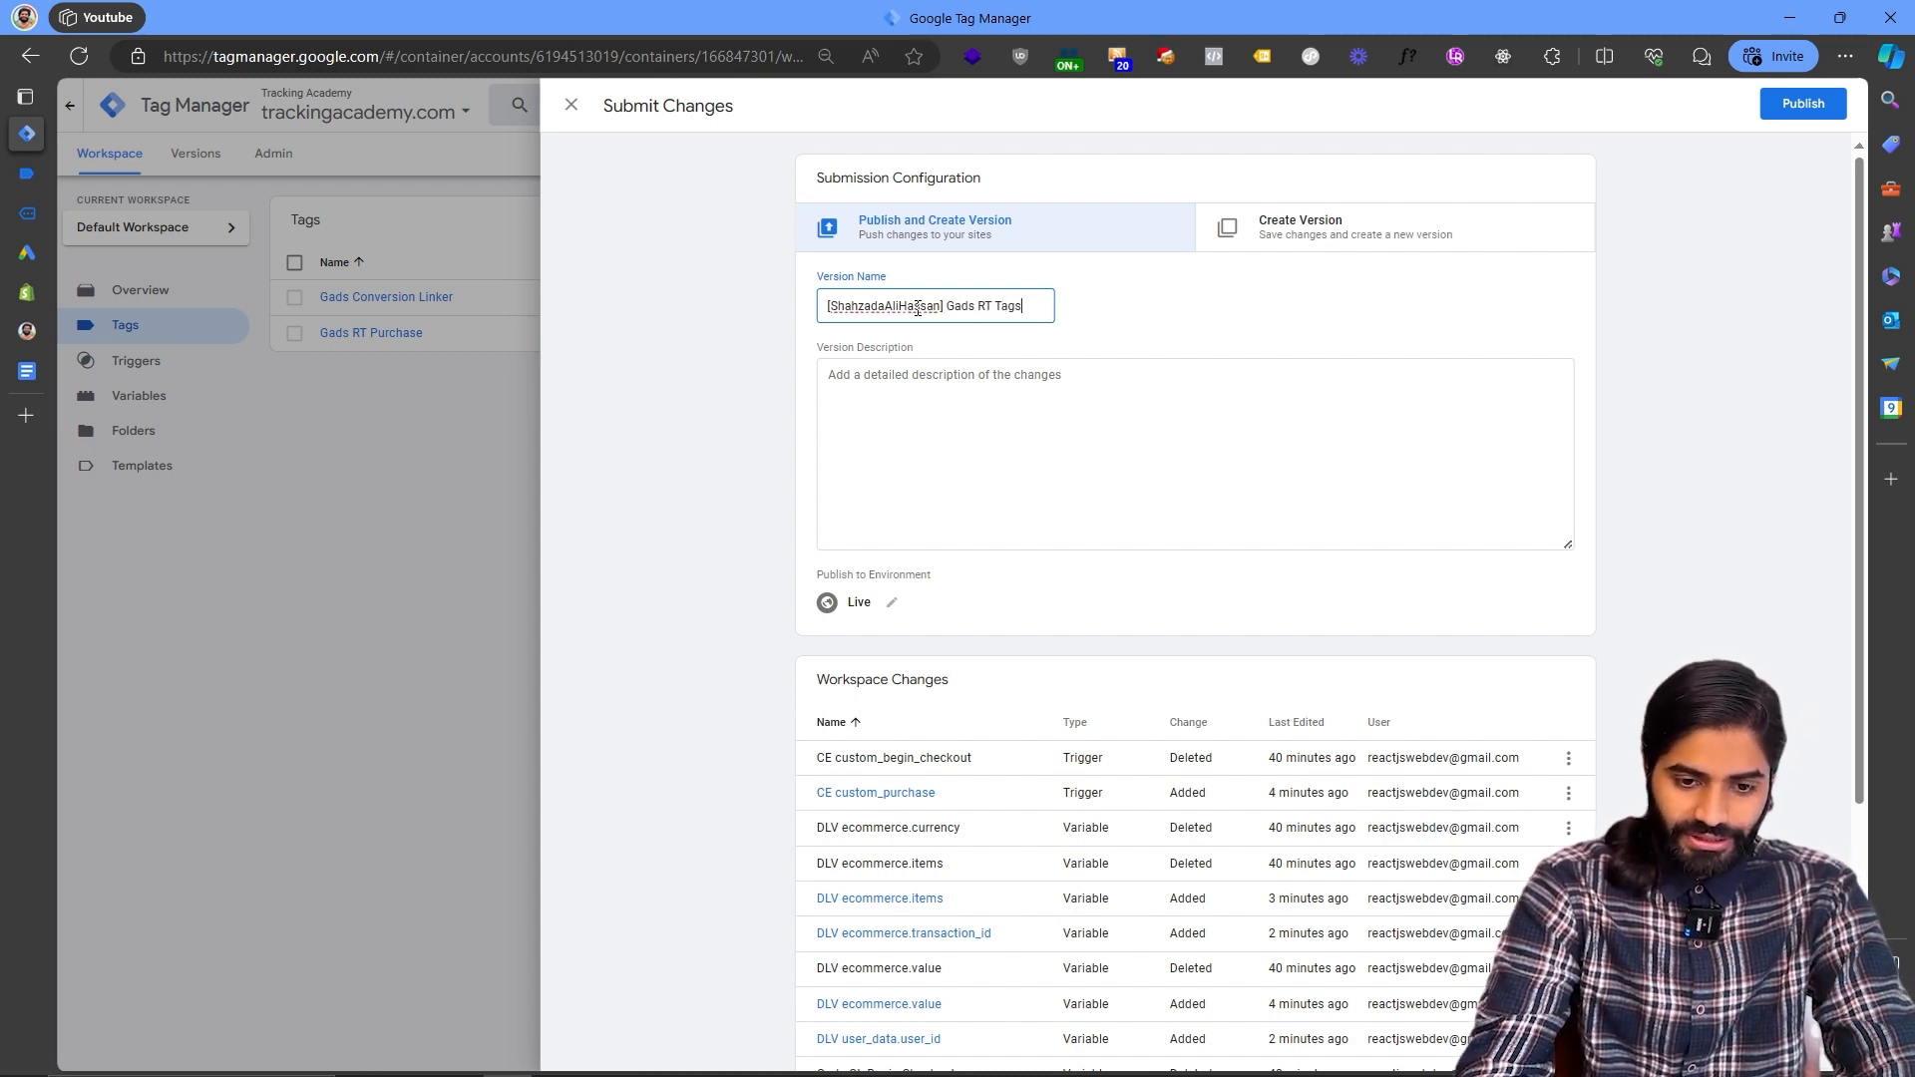
pyautogui.press('BackSpace')
pyautogui.press('BackSpace')
pyautogui.press('BackSpace')
pyautogui.press('BackSpace')
pyautogui.write('Purchase')
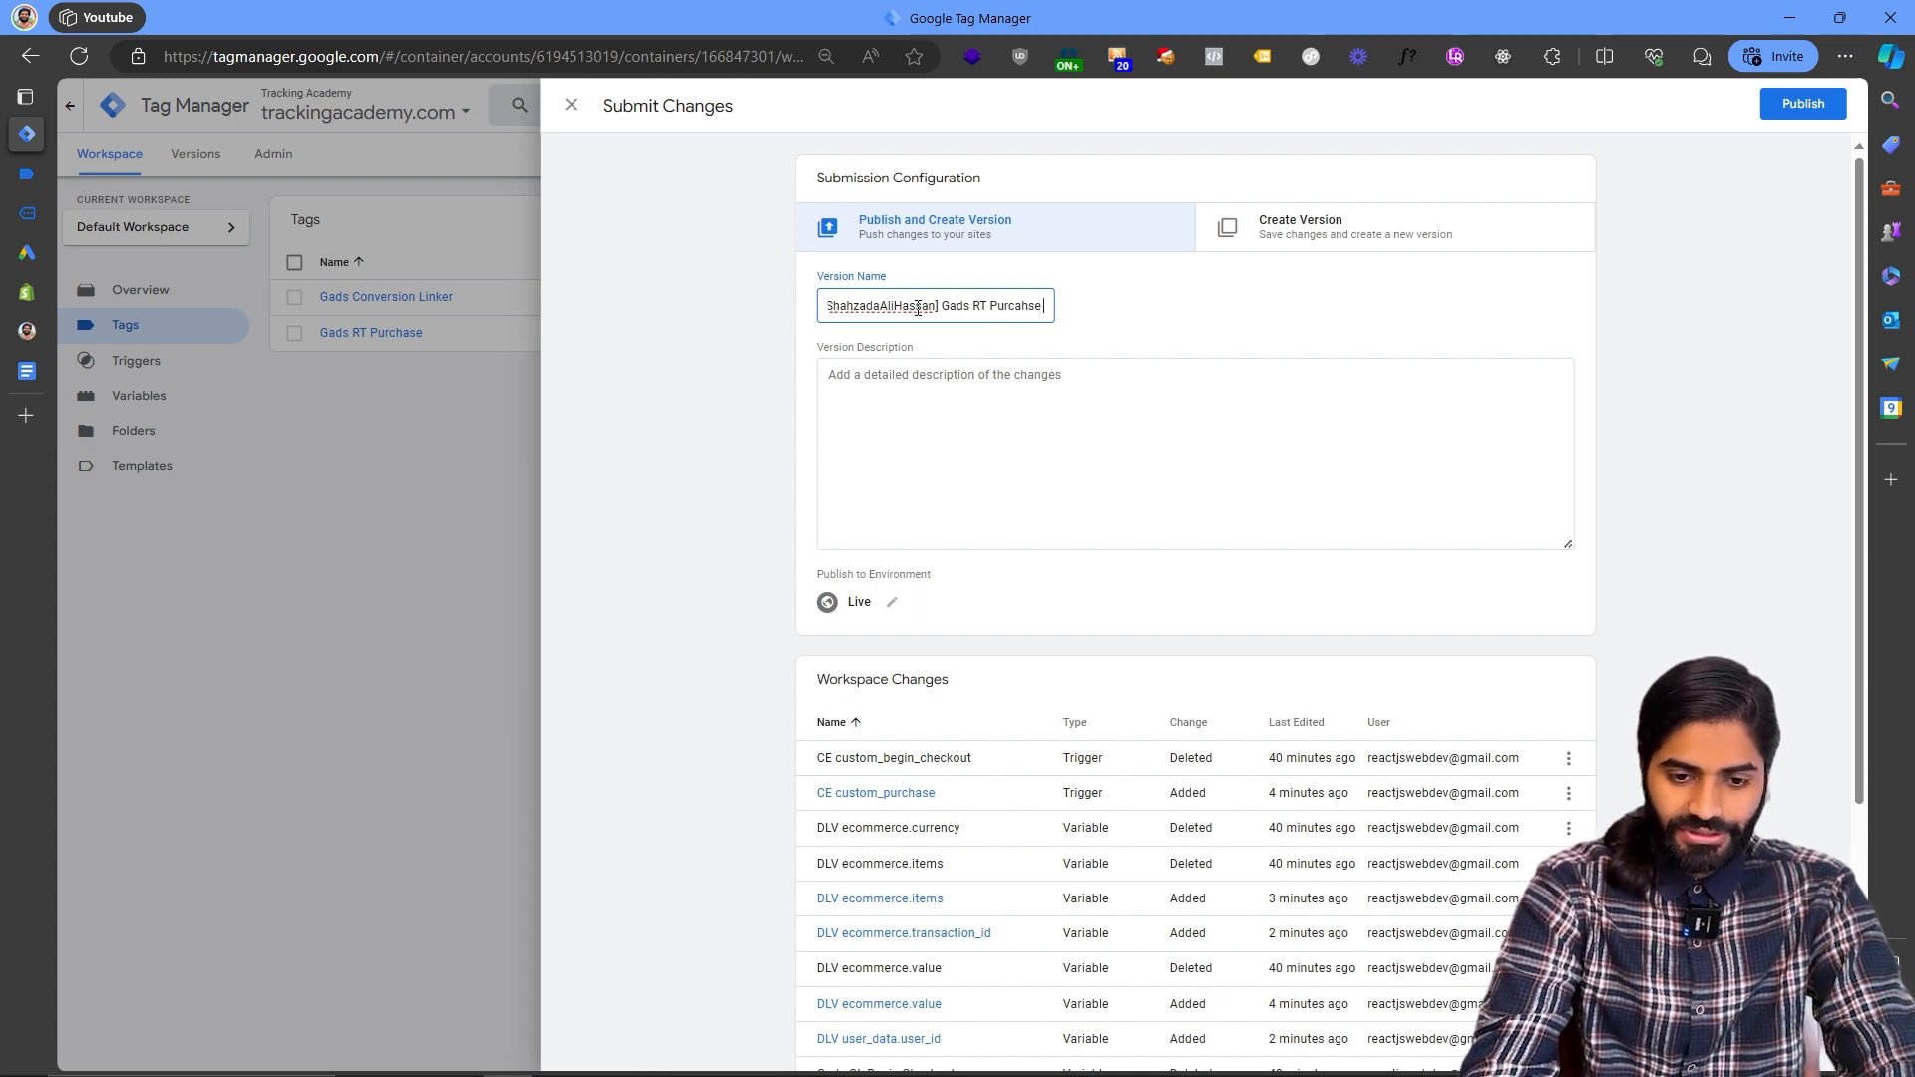
pyautogui.click(1771, 107)
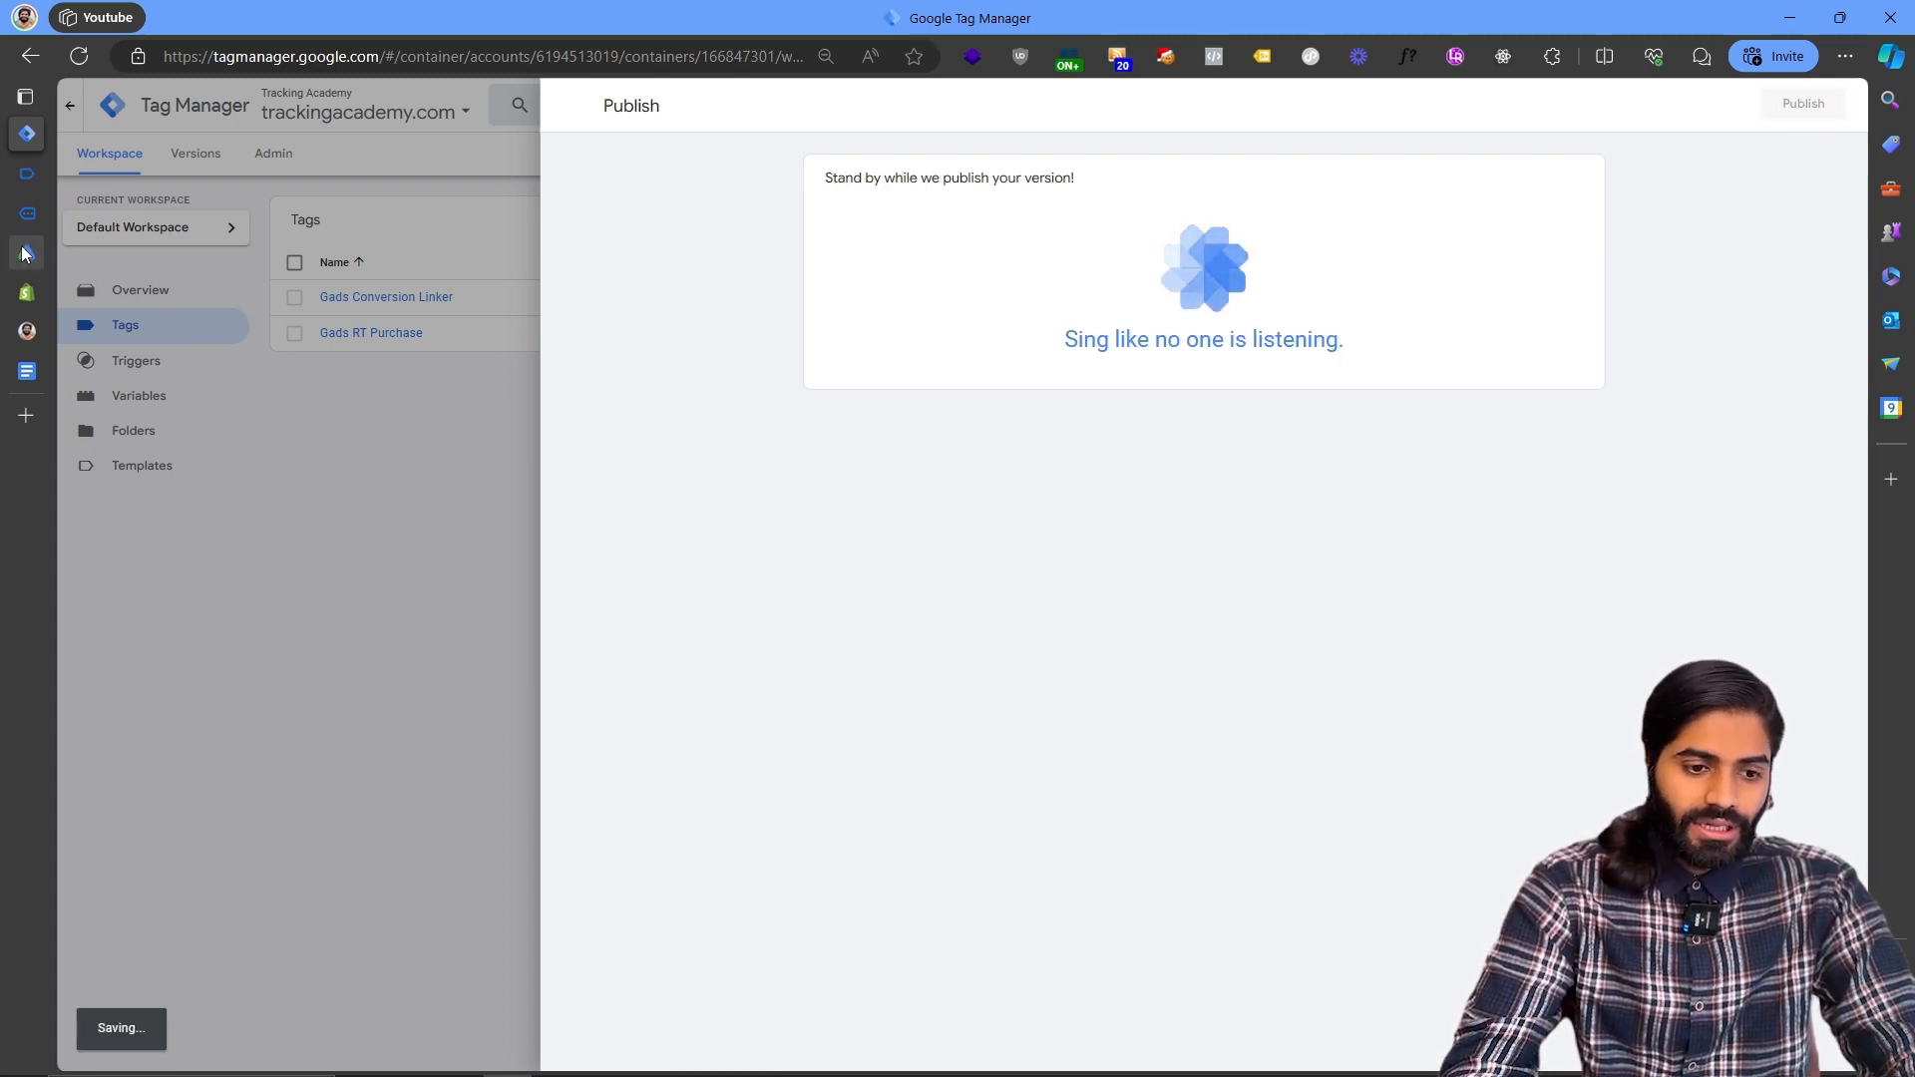
# - Review the GTM Purchase conversion action's status on the Google Ads conversions summary
pyautogui.click(27, 253)
pyautogui.click(435, 985)
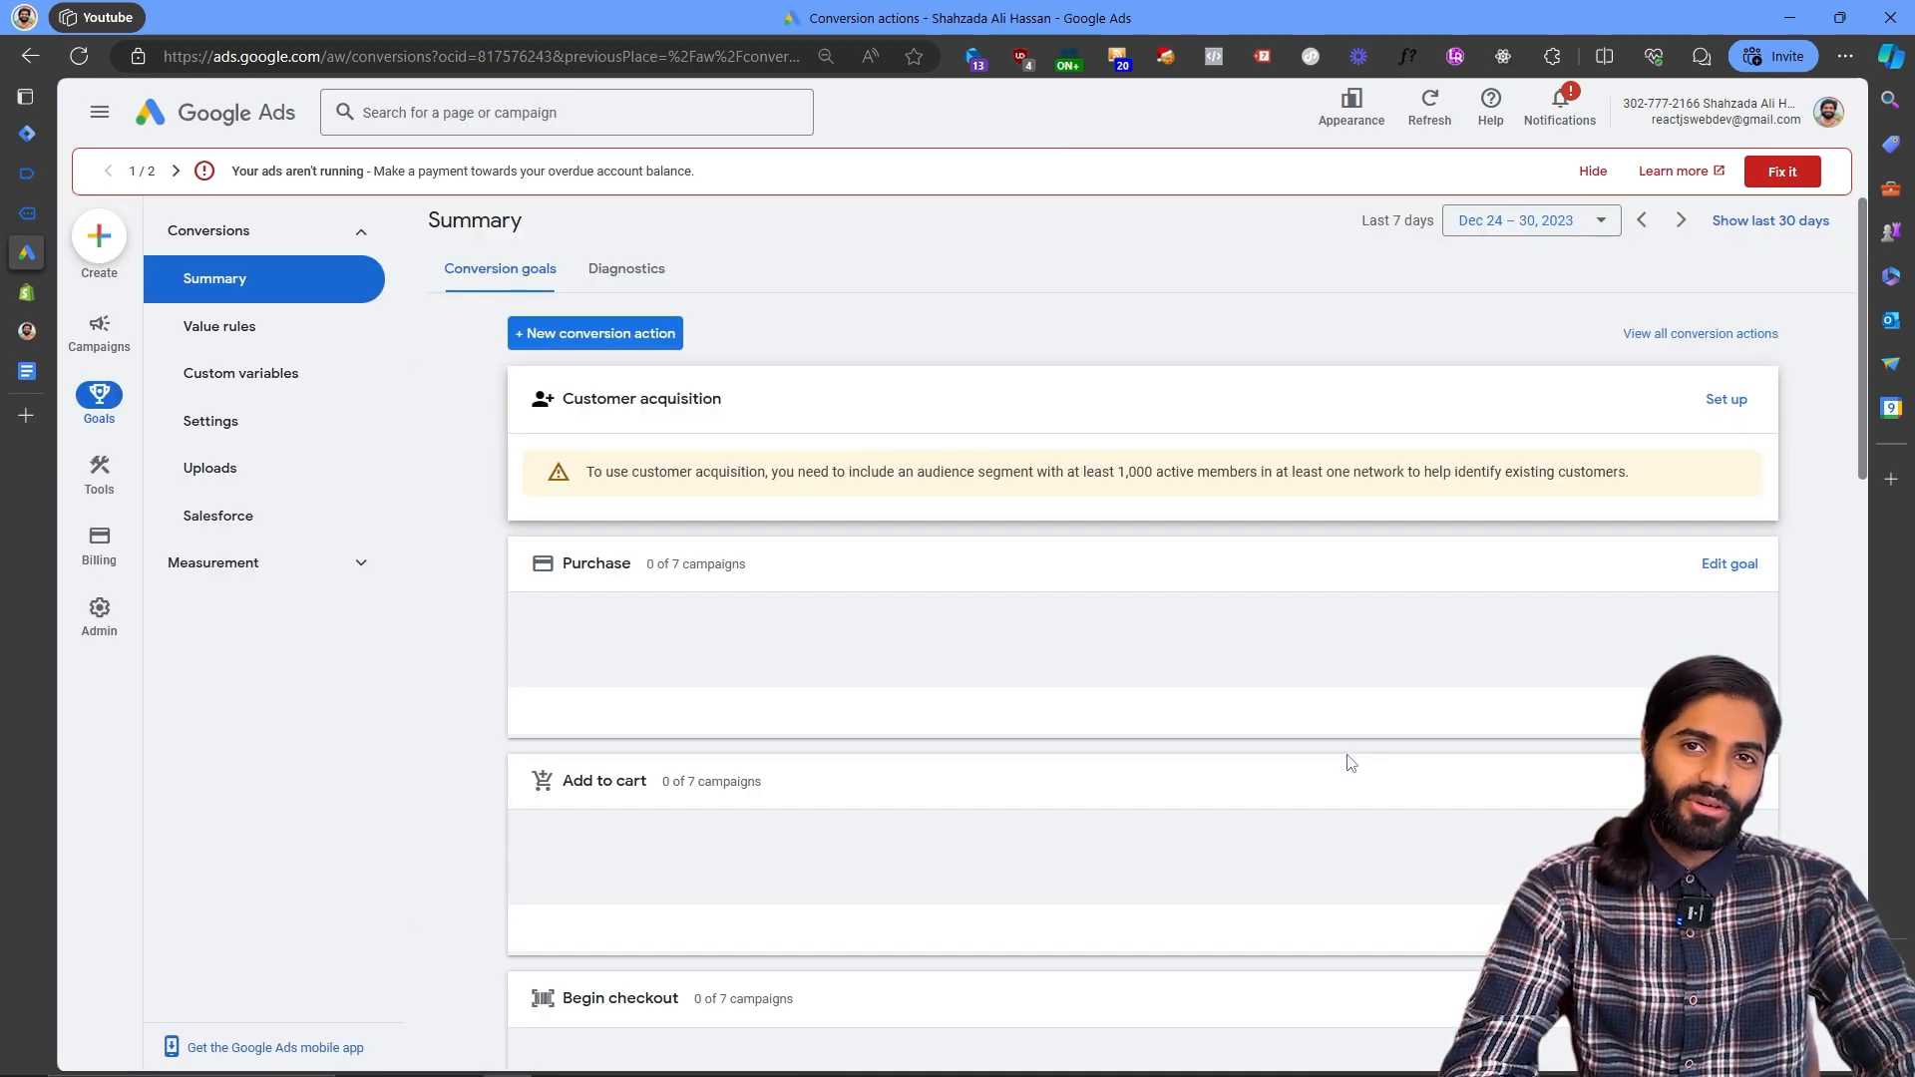
pyautogui.scroll(-2, 1350, 763)
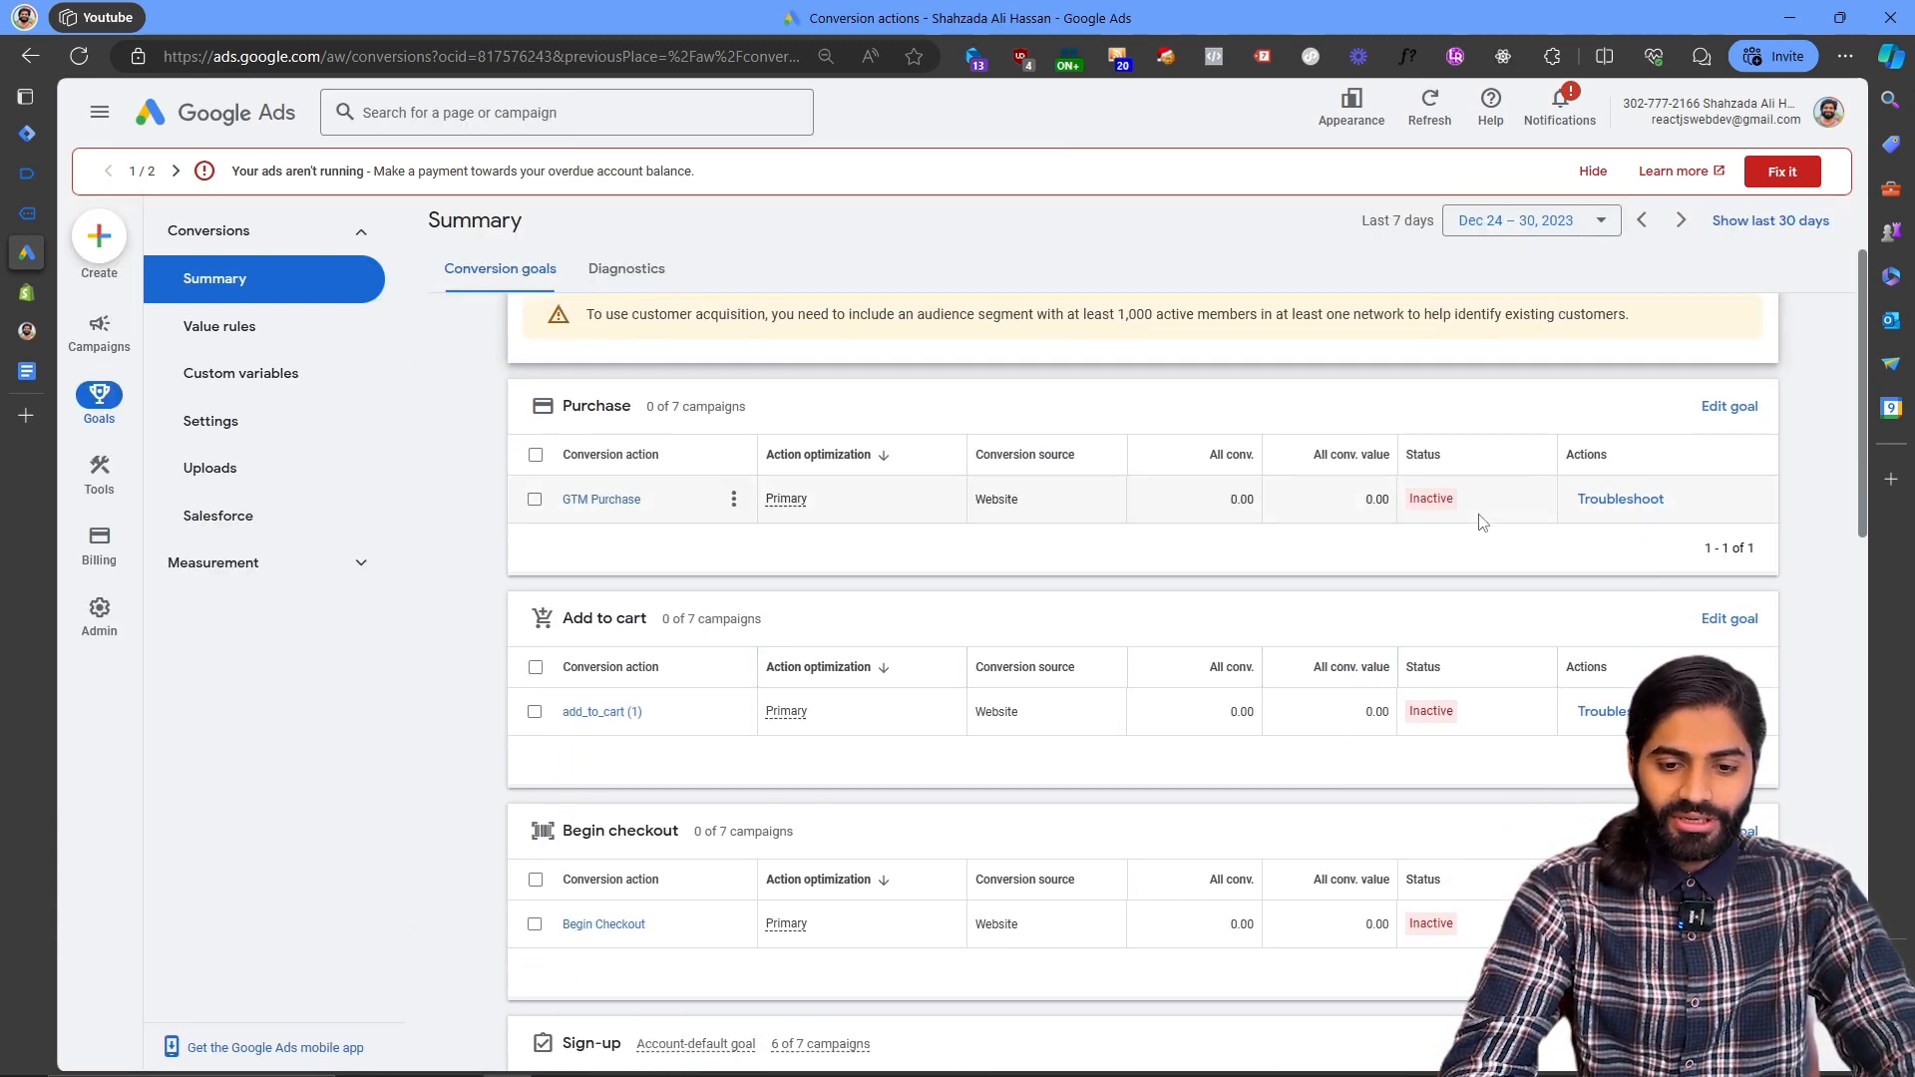
pyautogui.moveTo(1449, 516)
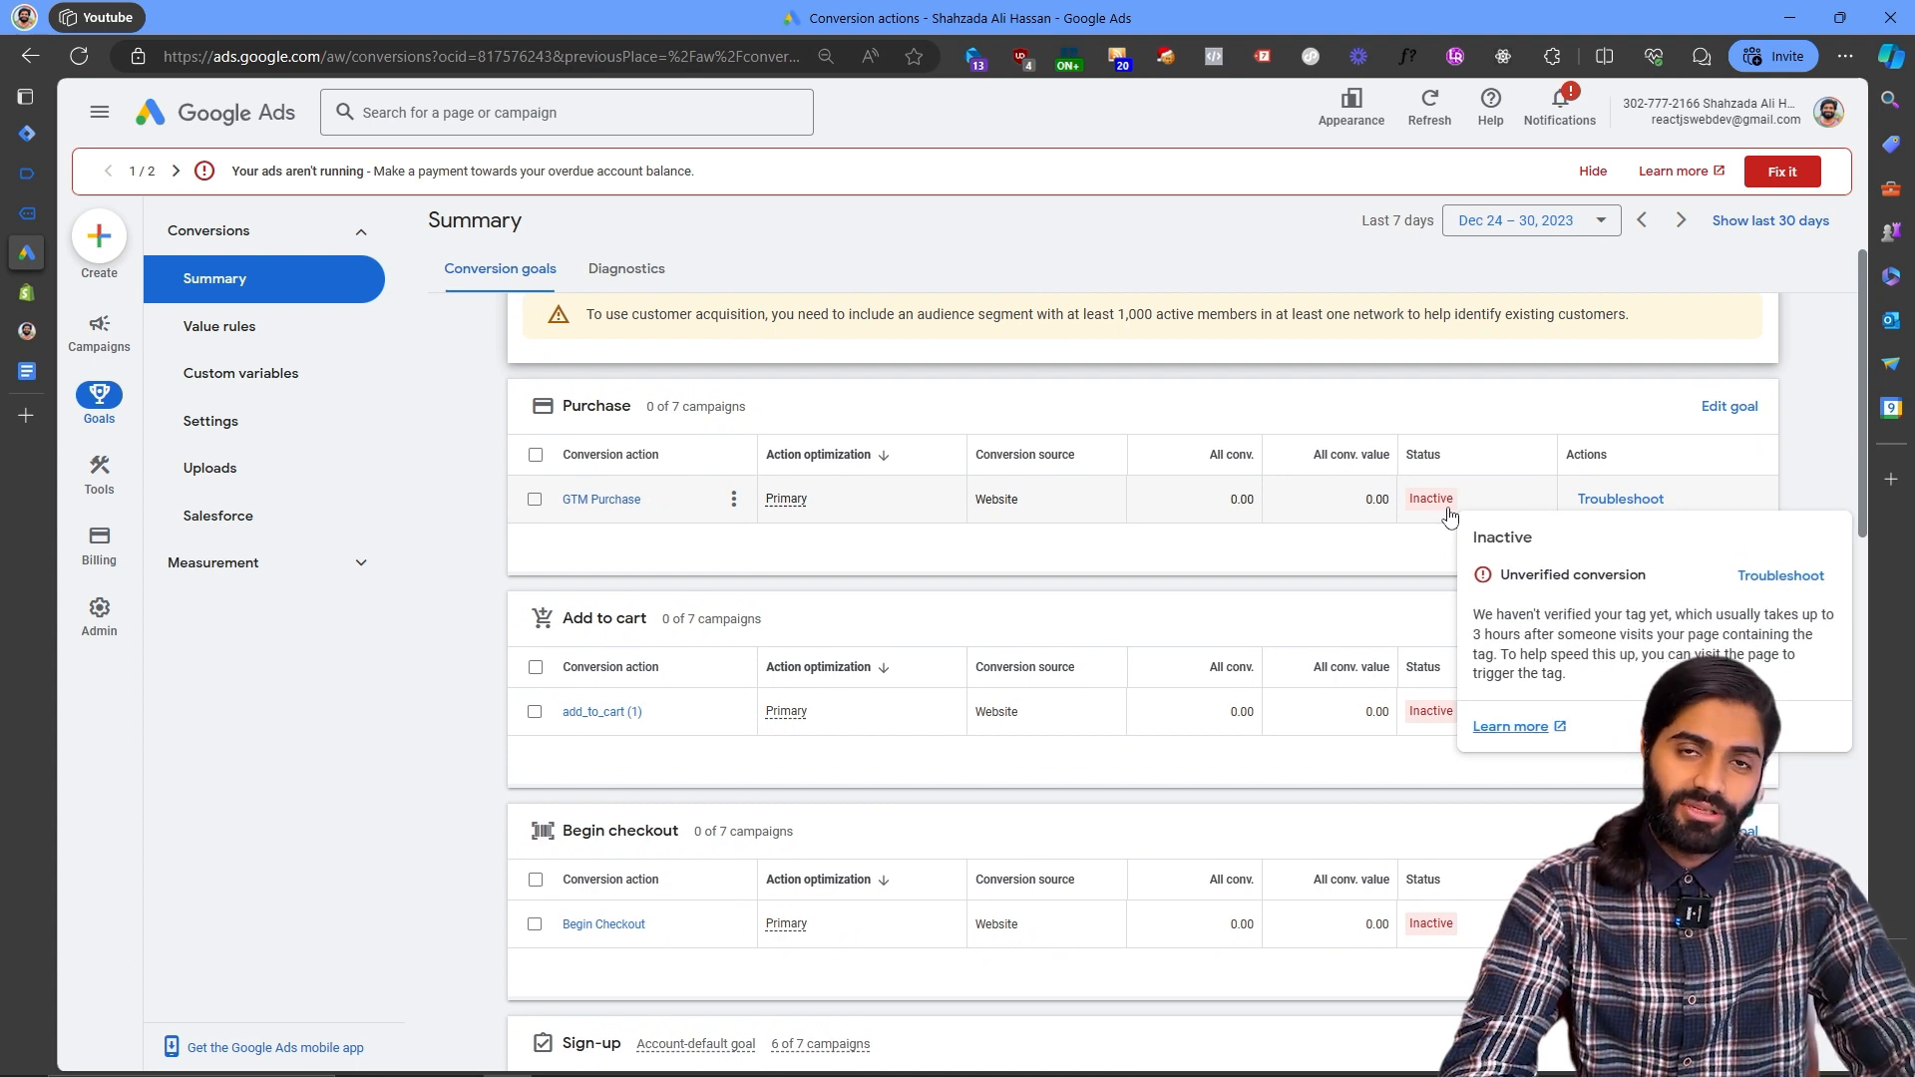